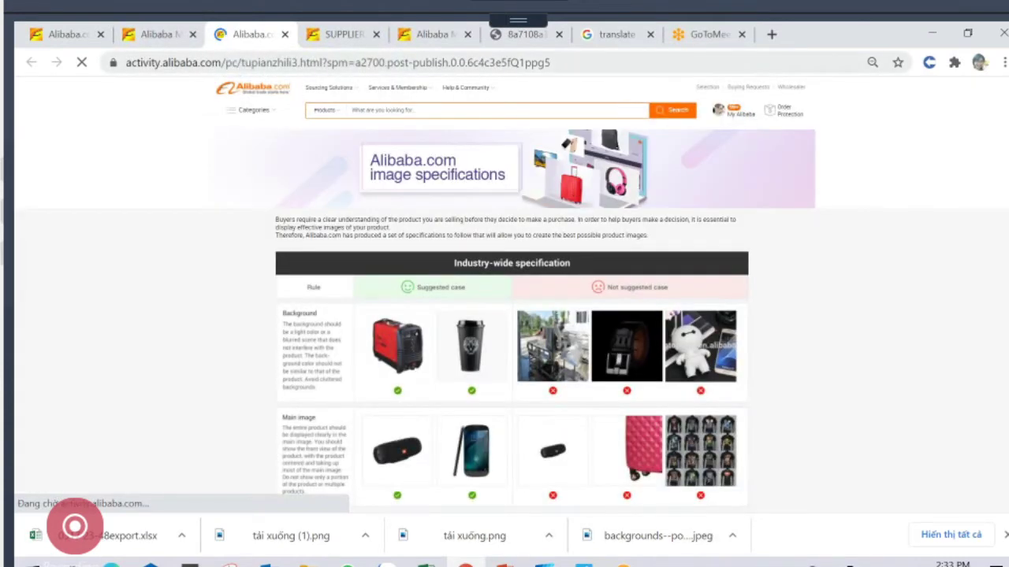
Open the Keywords analysis page in the Analytics section of My Alibaba from the Alibaba.com home page
click(69, 35)
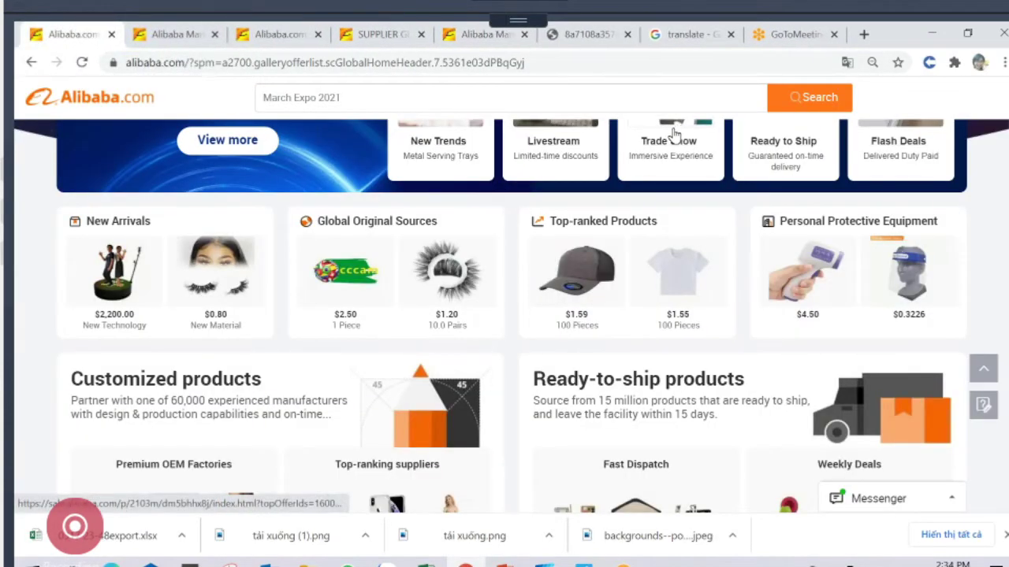
scroll(864, 177, up, 10)
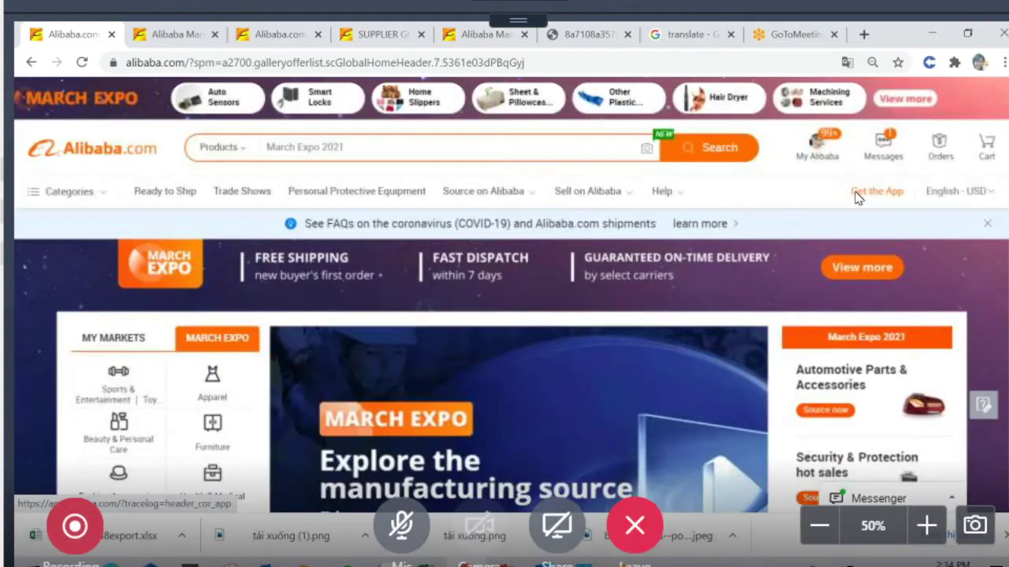
click(829, 158)
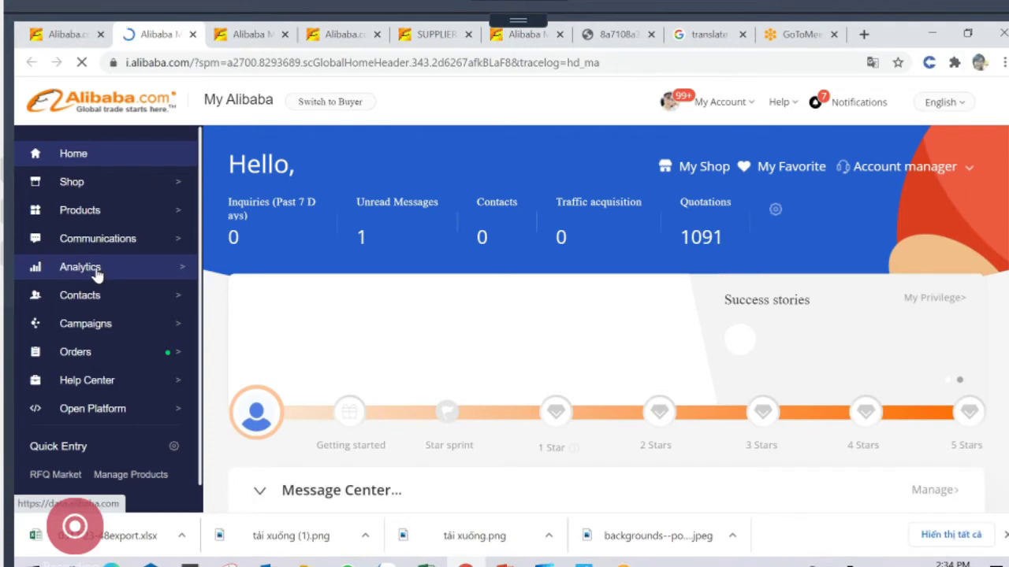
mouse_move(99, 270)
scroll(266, 310, down, 5)
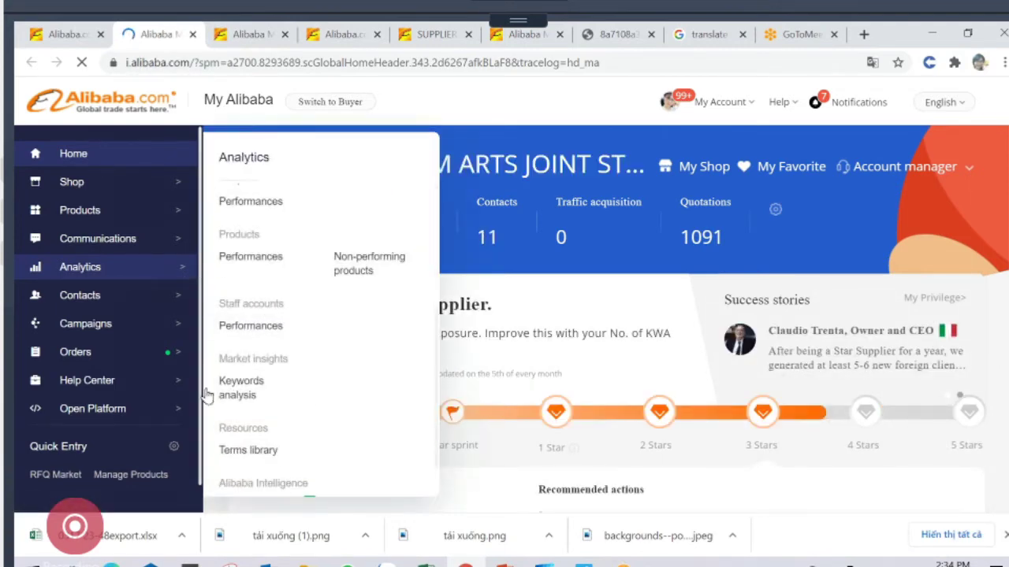
click(239, 402)
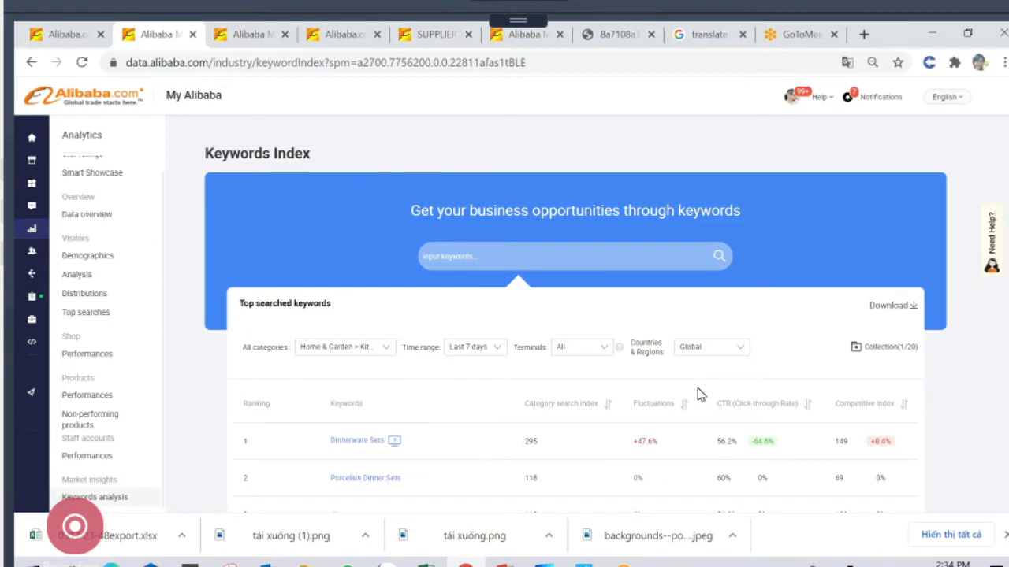
Search the Keywords Index for "bamboo trays"
scroll(701, 394, down, 1)
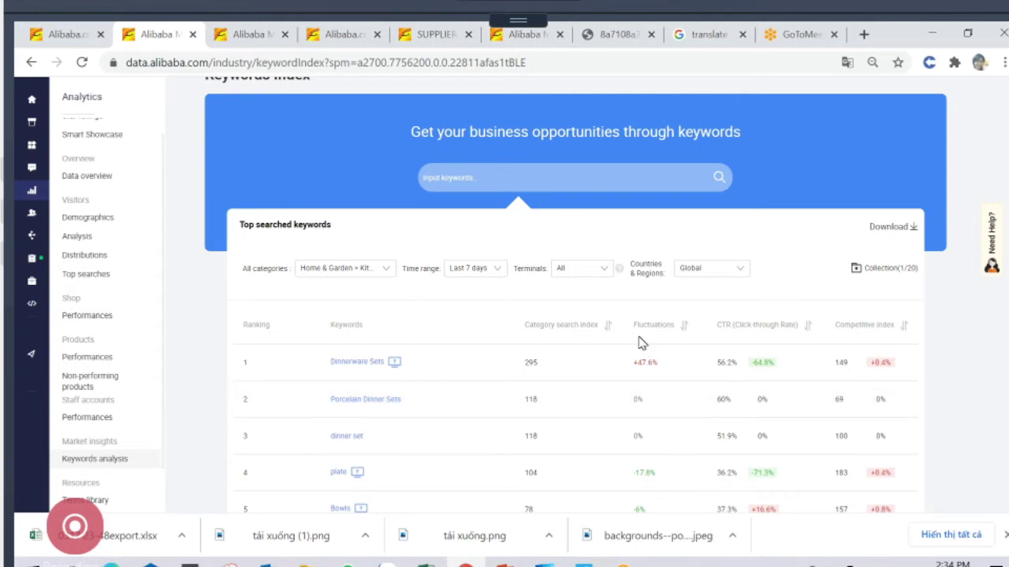
scroll(638, 340, up, 1)
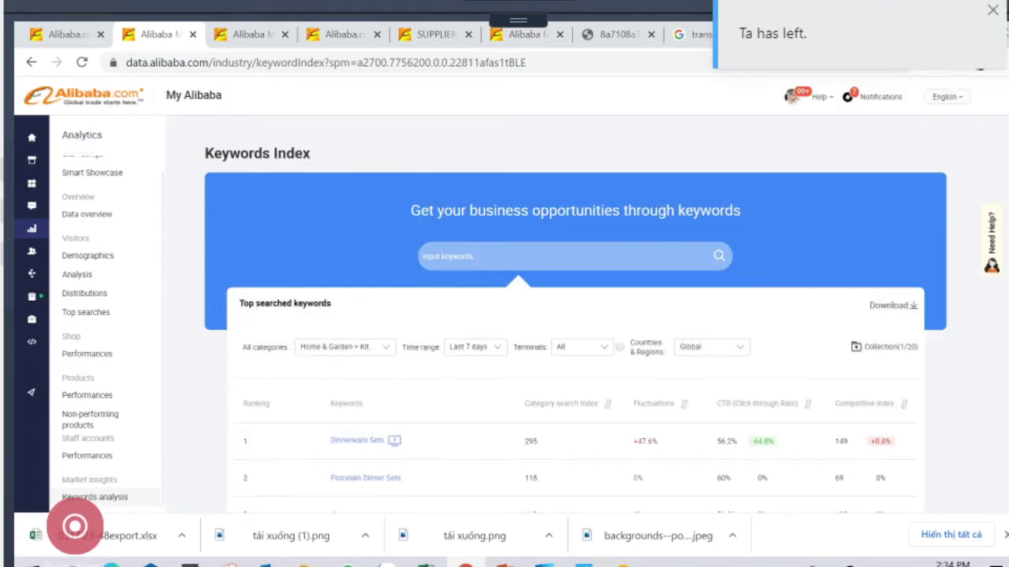
text(kamboo tray)
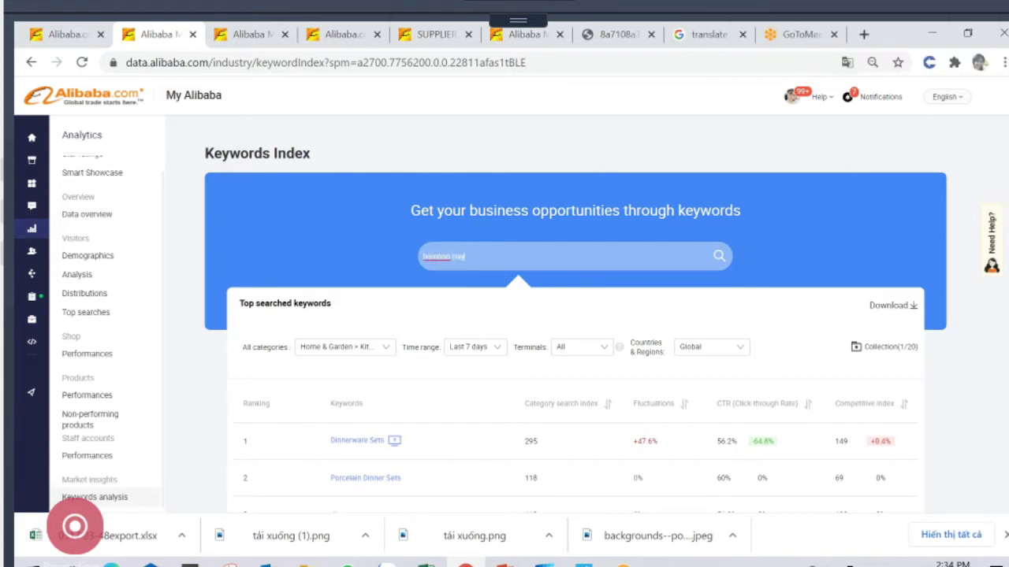
text(s)
key(Return)
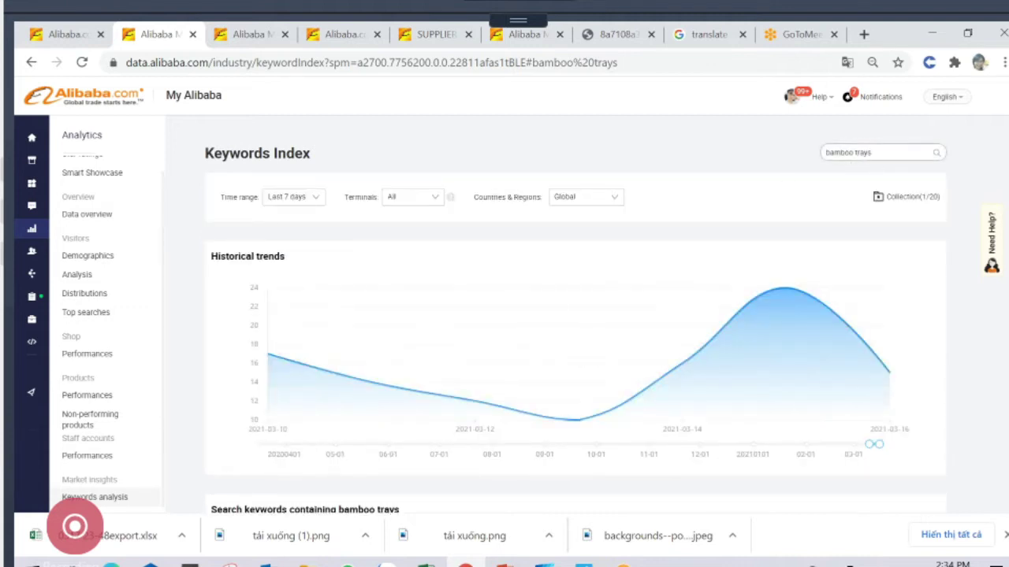
Set the time range of the bamboo trays keyword data to Last 30 days
drag(870, 152, 777, 148)
click(592, 163)
click(315, 204)
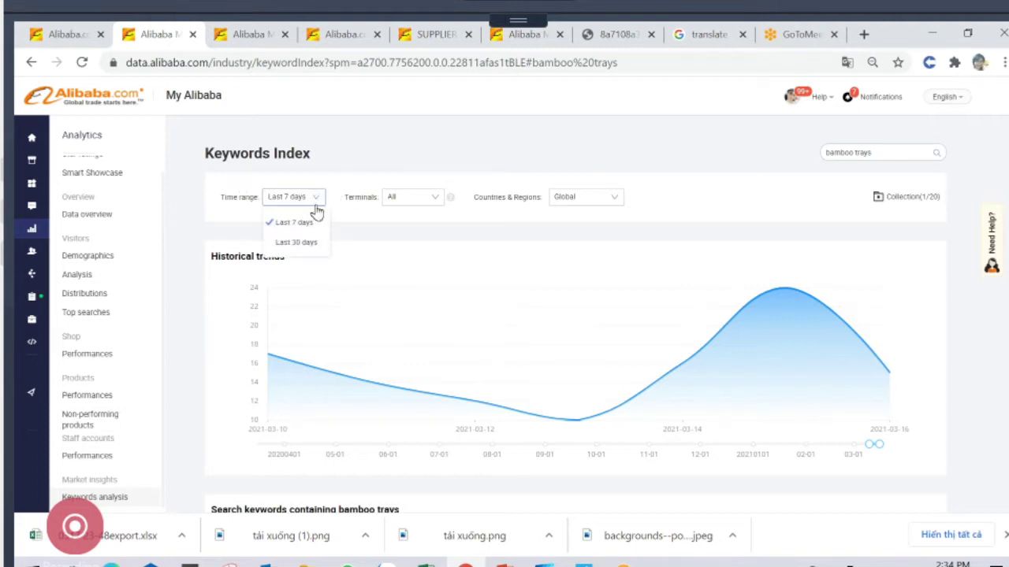
click(310, 246)
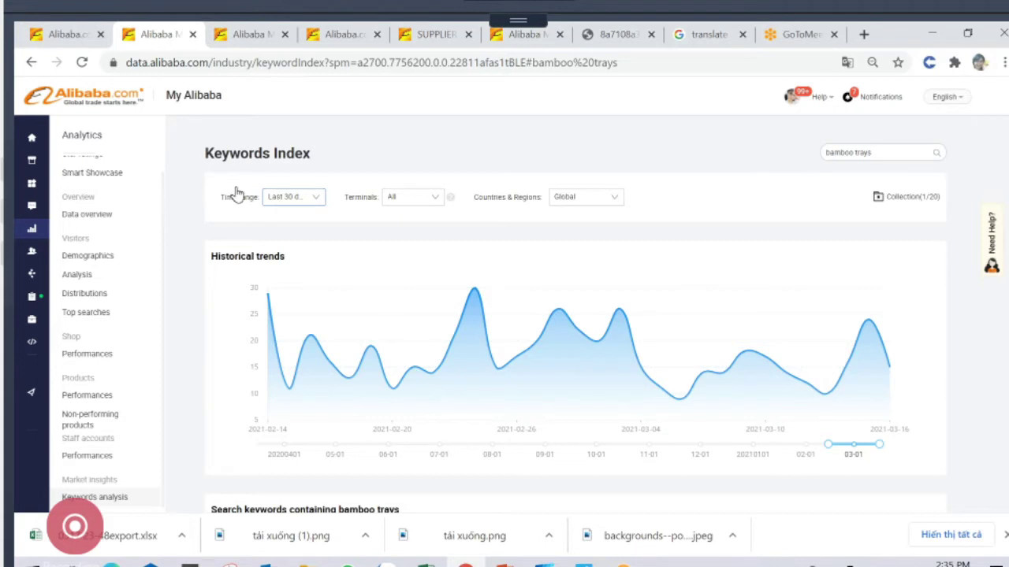
Review the available Terminals and Countries & Regions filter options, and examine the Historical trends chart
click(433, 204)
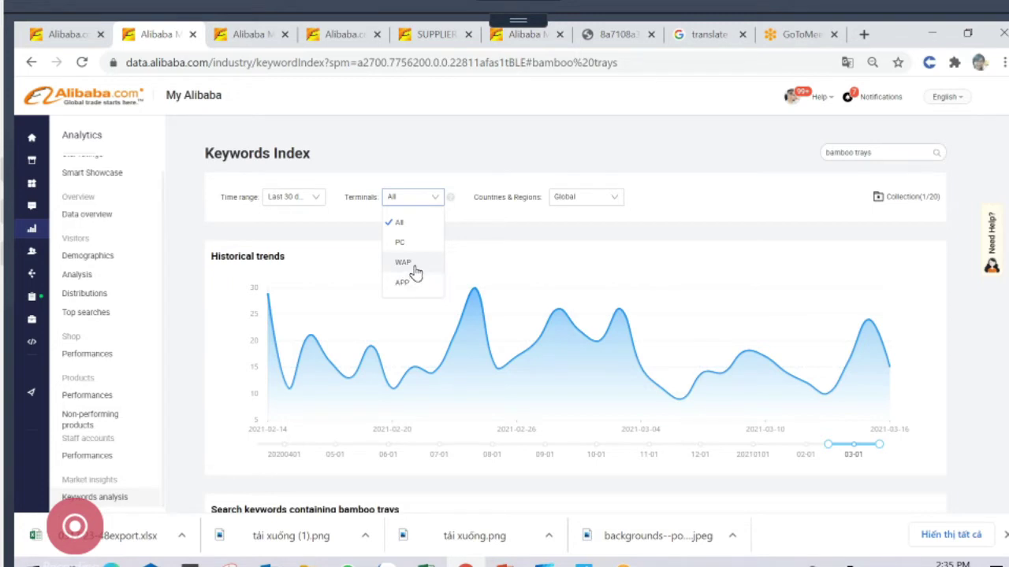
click(476, 230)
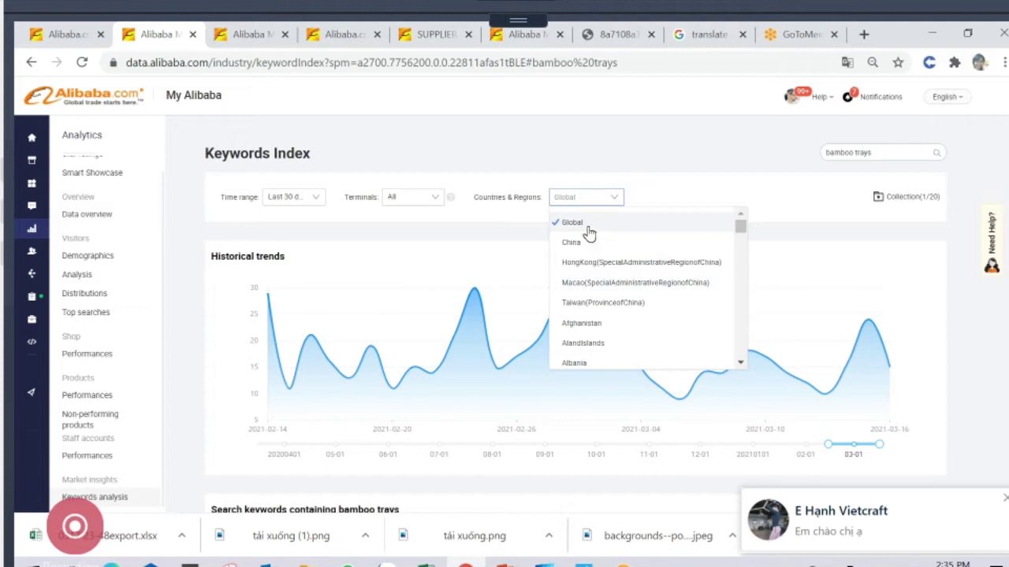
click(670, 177)
scroll(444, 384, down, 3)
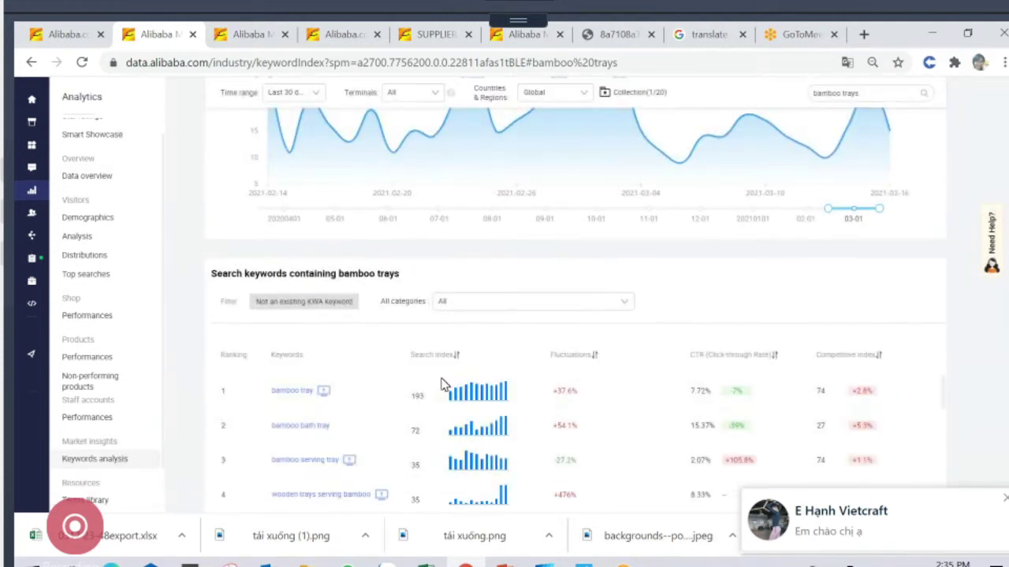
scroll(331, 241, up, 2)
click(239, 178)
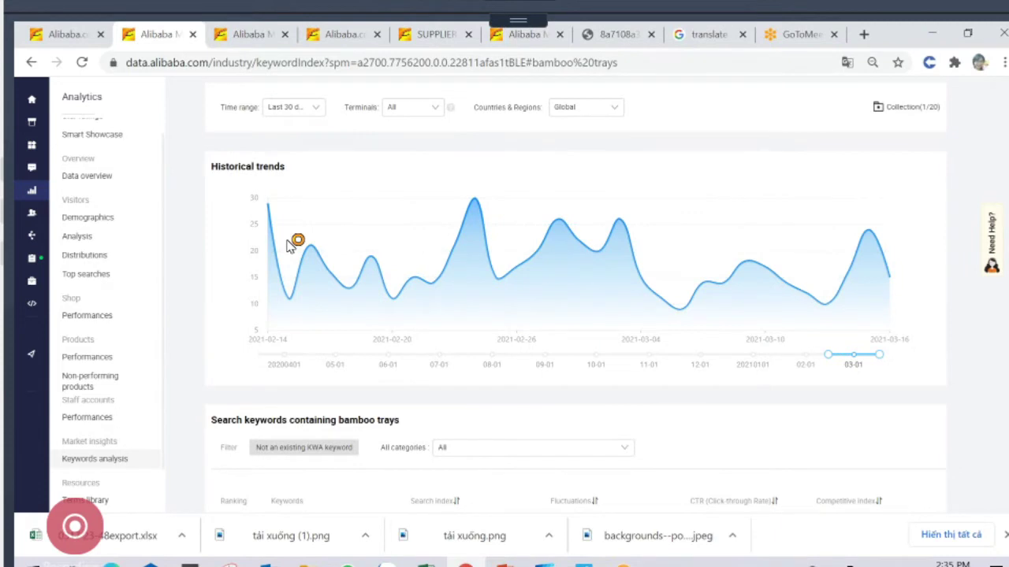
scroll(748, 227, up, 1)
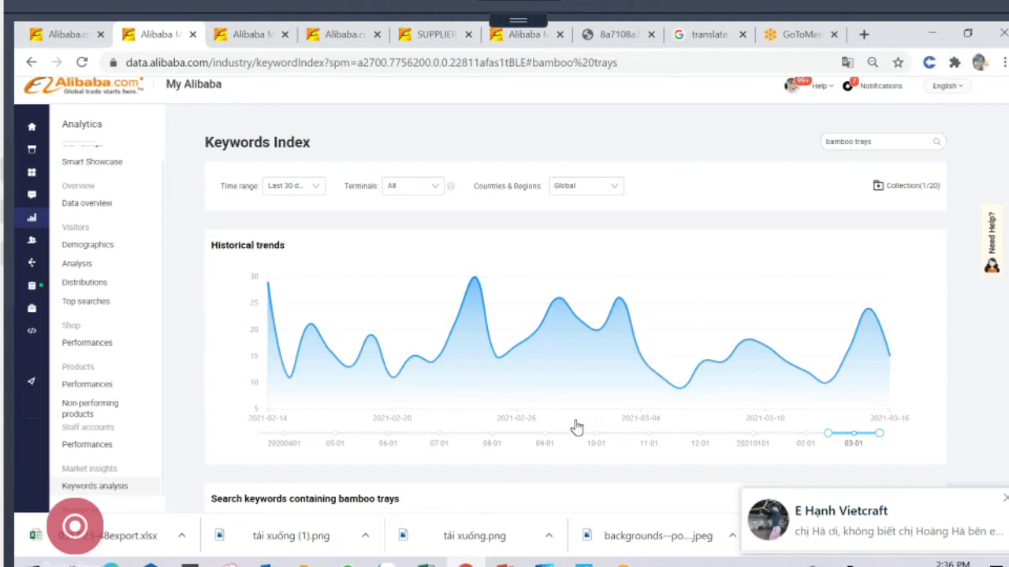
Examine the ranked list of search keywords containing bamboo trays, comparing search index, fluctuations, click-through rate and competitive index
scroll(576, 426, down, 3)
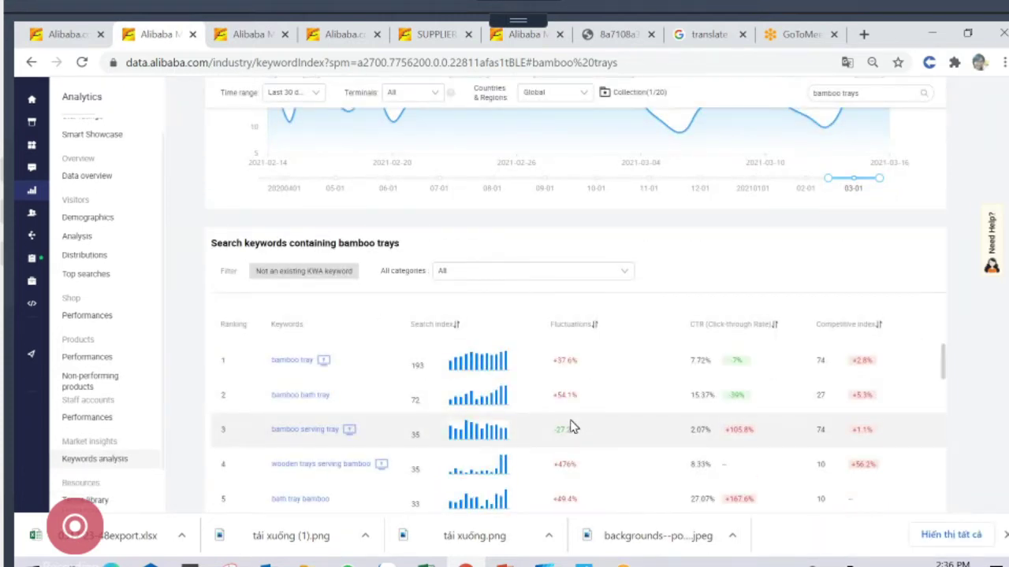
scroll(579, 423, down, 1)
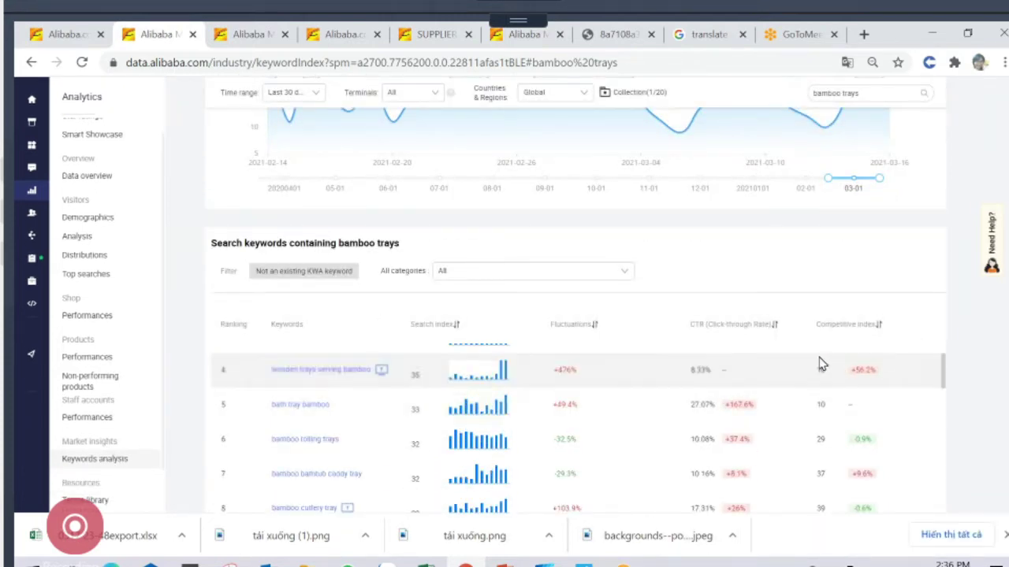
scroll(823, 361, down, 3)
scroll(727, 317, down, 2)
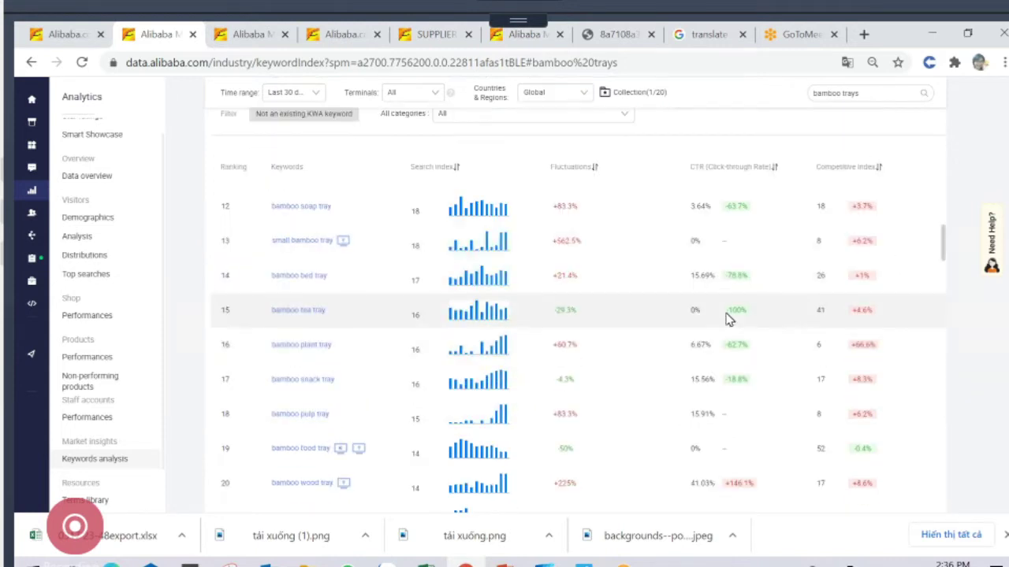
scroll(725, 317, up, 5)
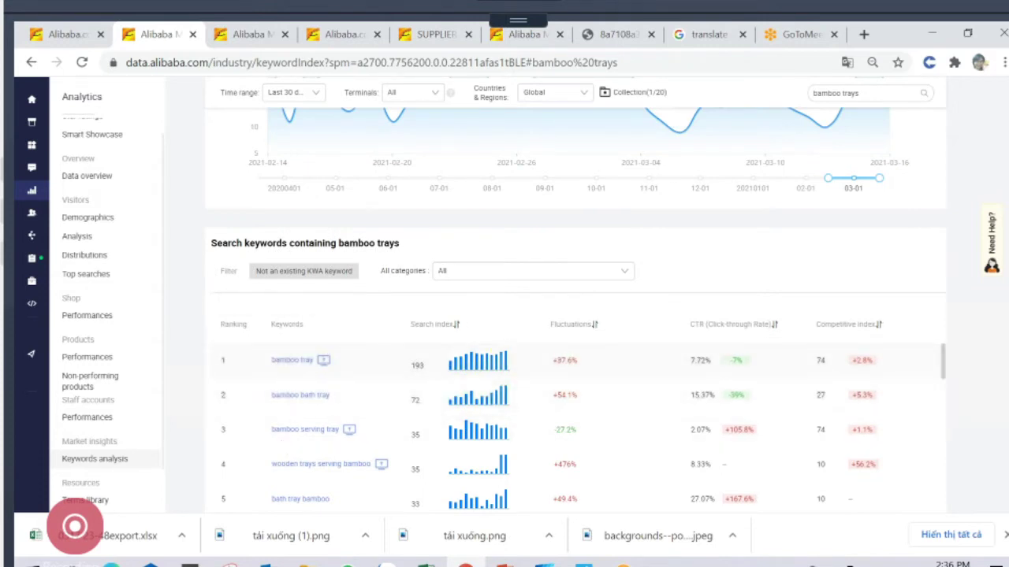
scroll(310, 416, down, 2)
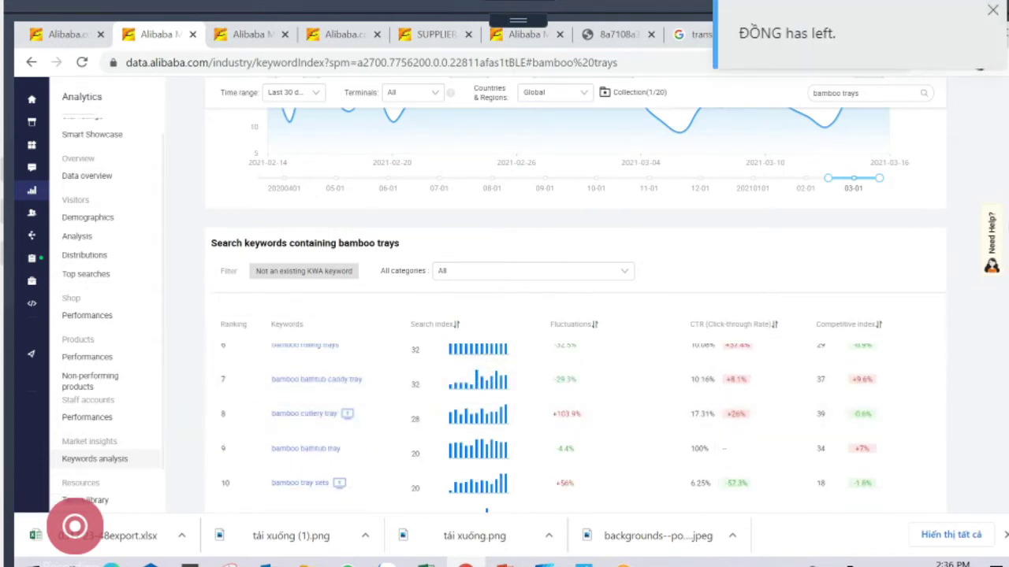
scroll(290, 247, down, 2)
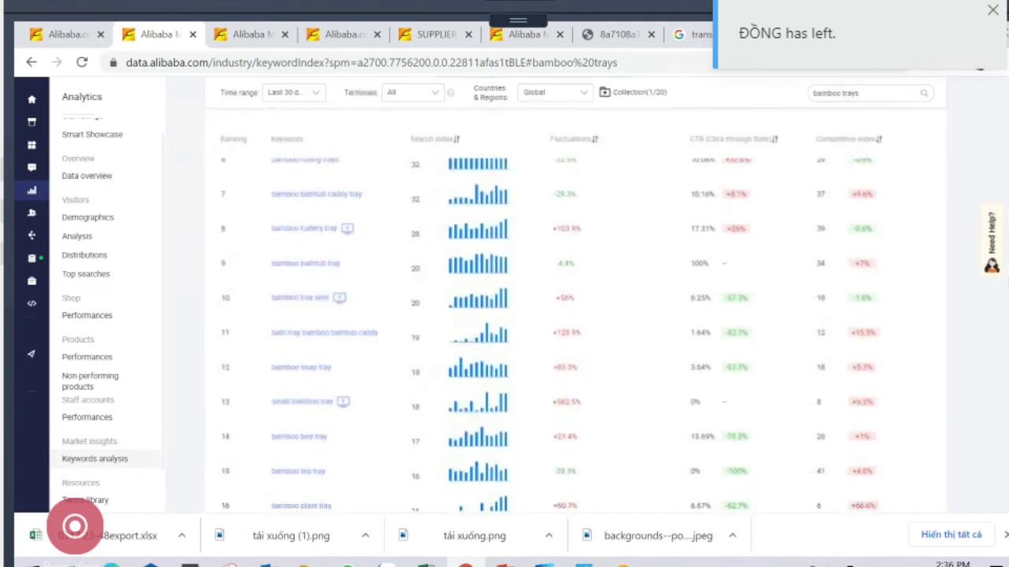
scroll(291, 247, up, 5)
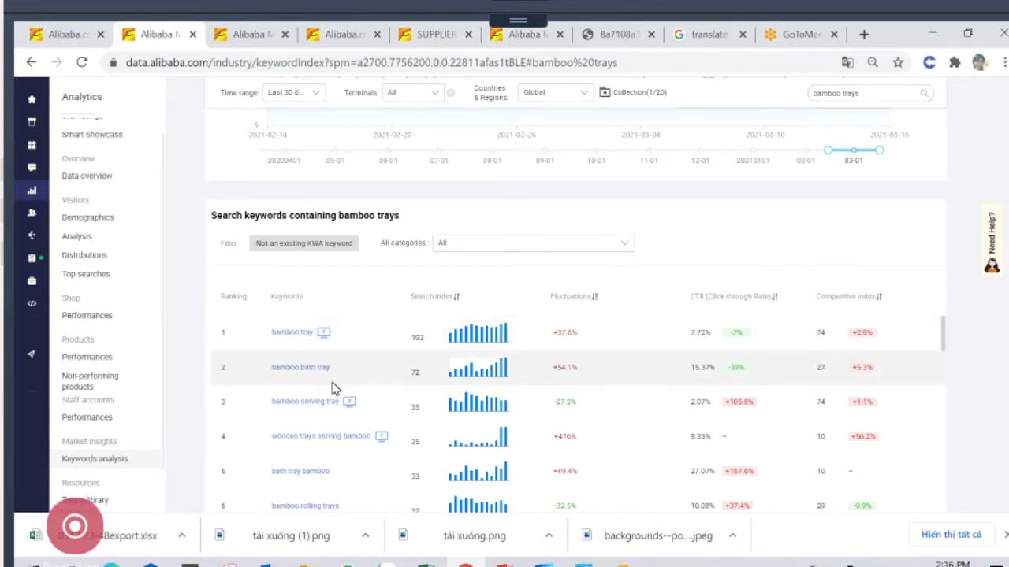
scroll(311, 467, down, 3)
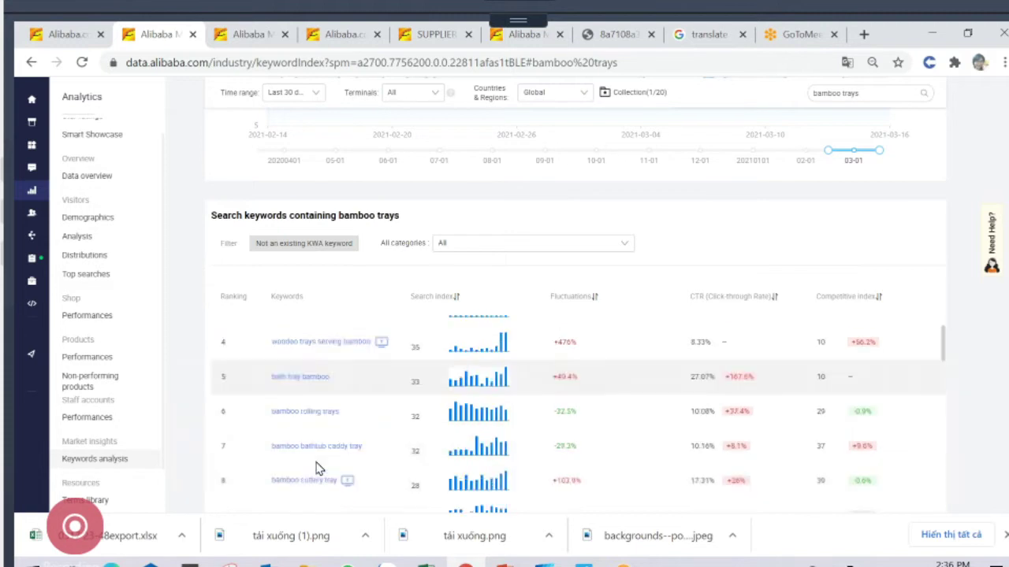
scroll(322, 467, down, 20)
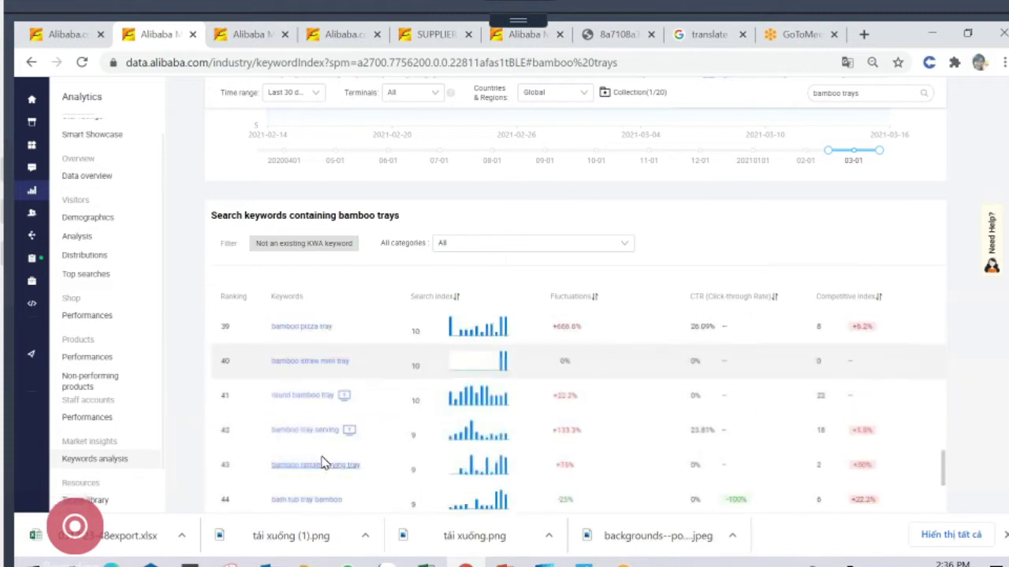
scroll(321, 462, down, 8)
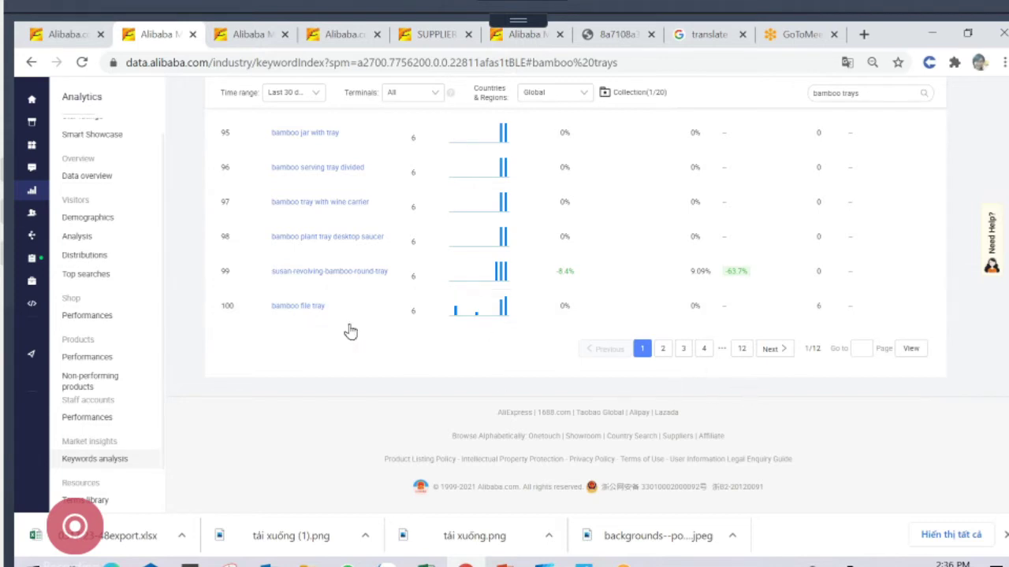
scroll(299, 315, up, 10)
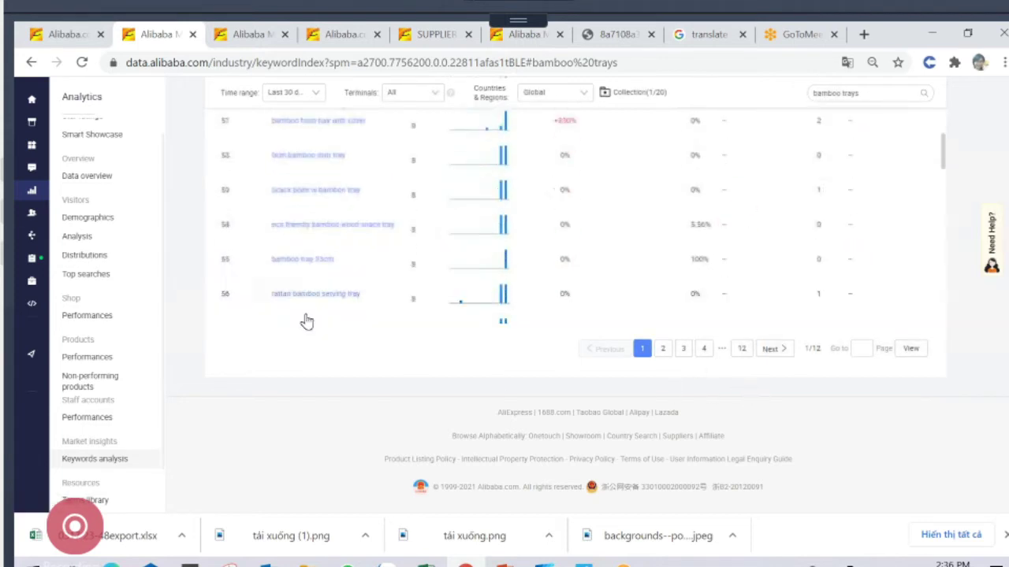
scroll(306, 322, up, 8)
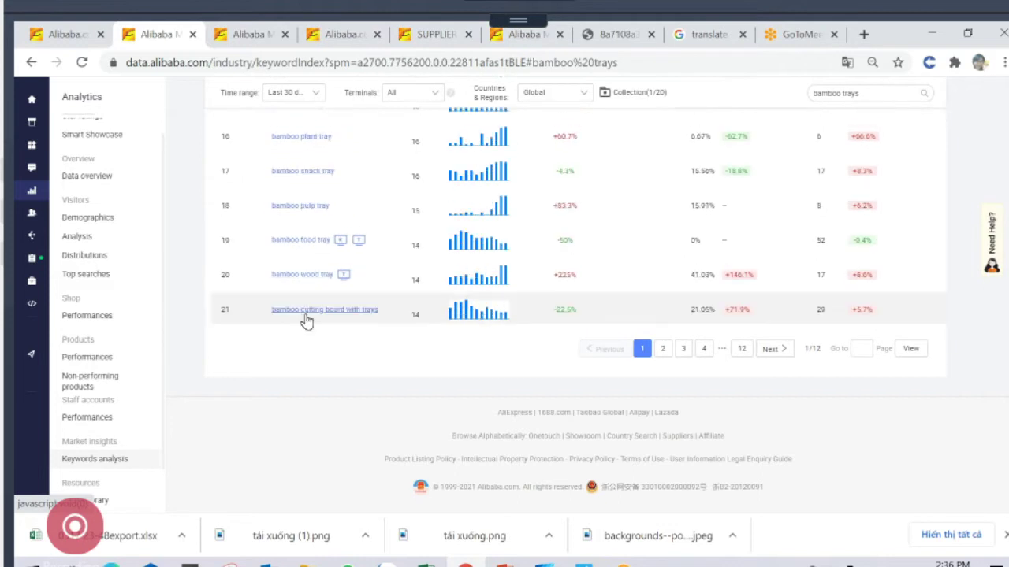
scroll(307, 322, up, 8)
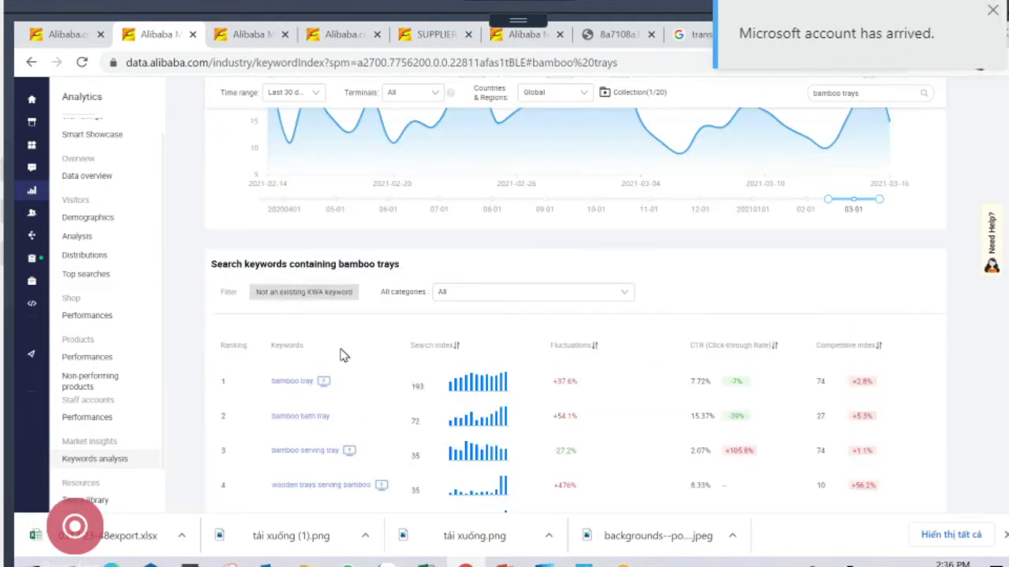
scroll(343, 356, down, 3)
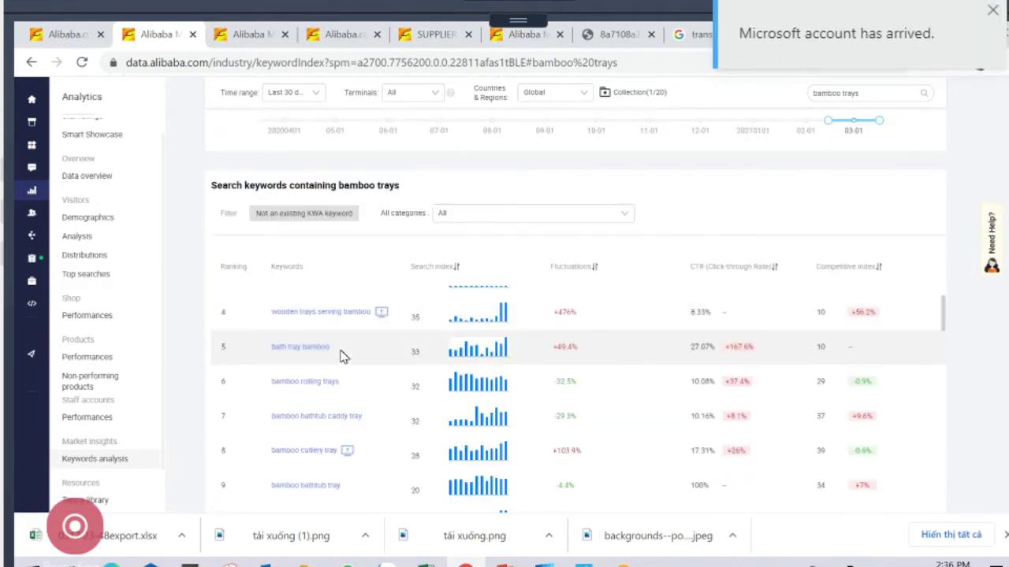
scroll(345, 354, up, 5)
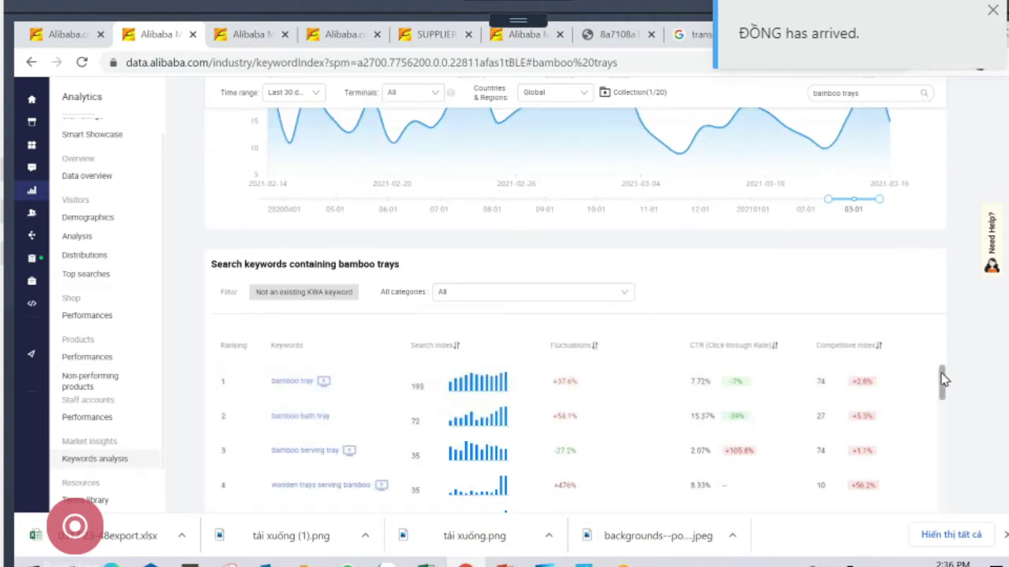
drag(944, 379, 941, 356)
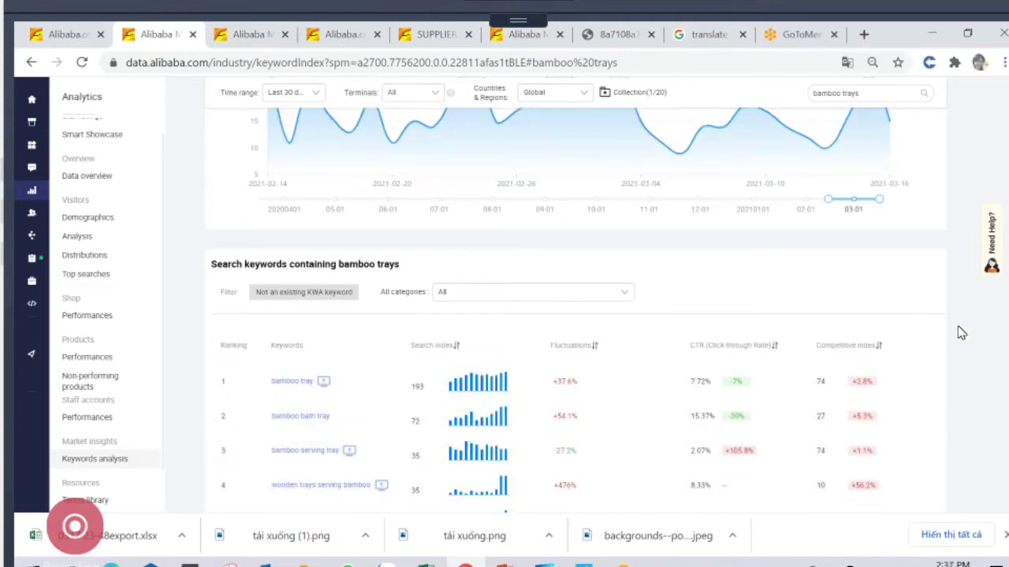
Display the 12-month search index chart for the "bamboo tray" keyword and inspect its monthly bars
scroll(960, 333, down, 2)
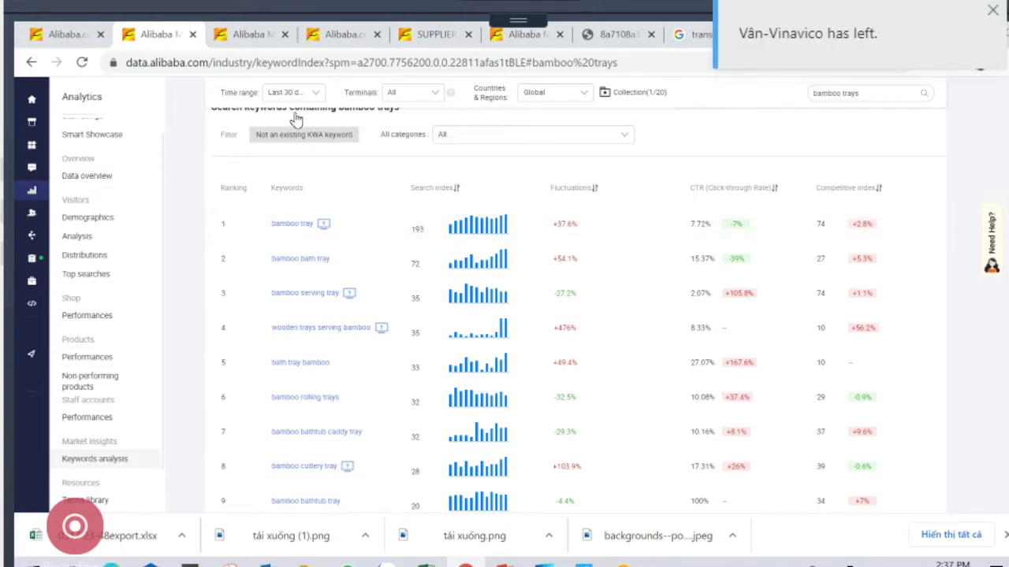
mouse_move(478, 231)
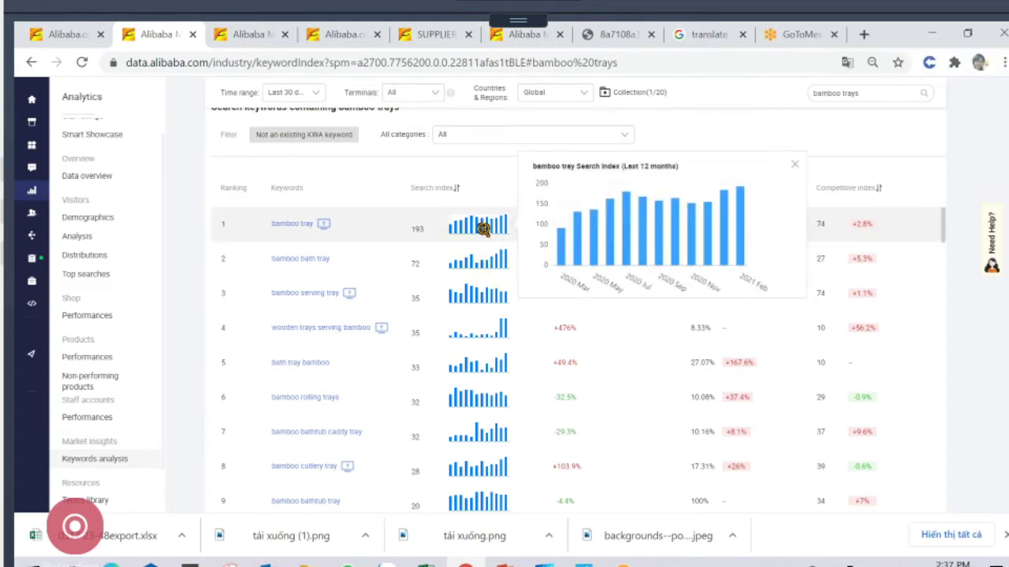
mouse_move(623, 258)
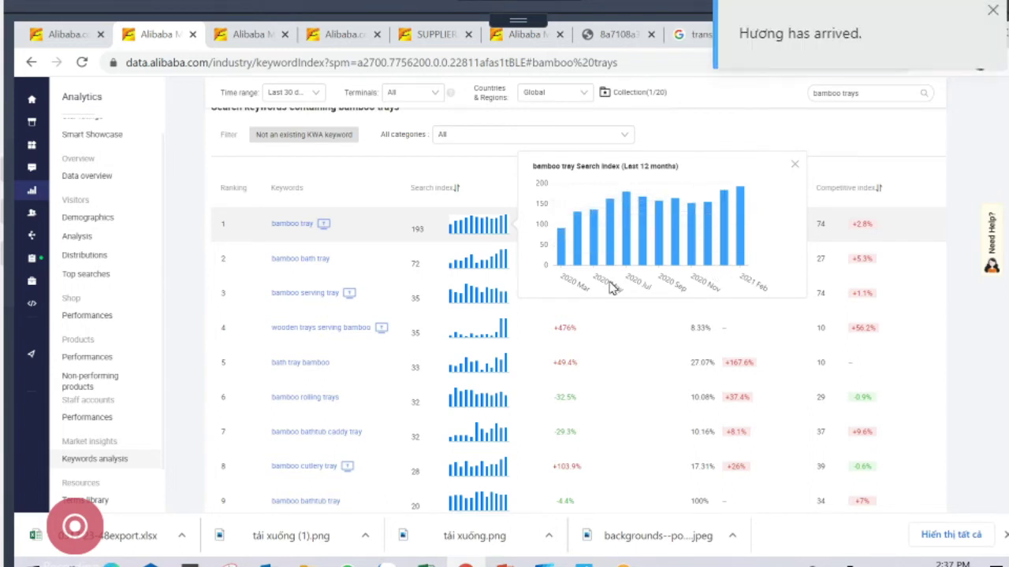
Compare the monthly bars of the 12-month search index charts for "bamboo tray" and "wooden trays serving bamboo"
mouse_move(583, 237)
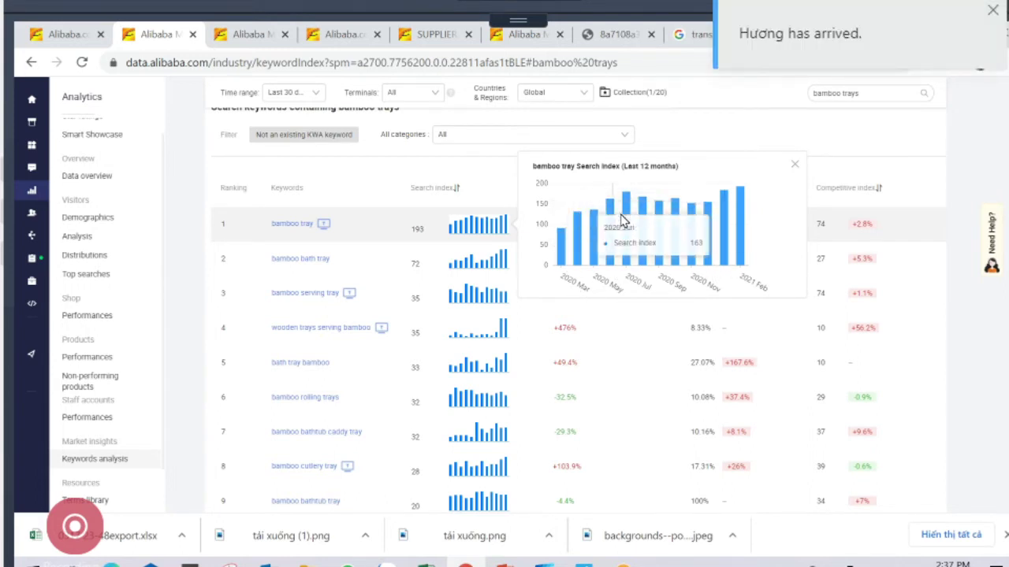
mouse_move(739, 235)
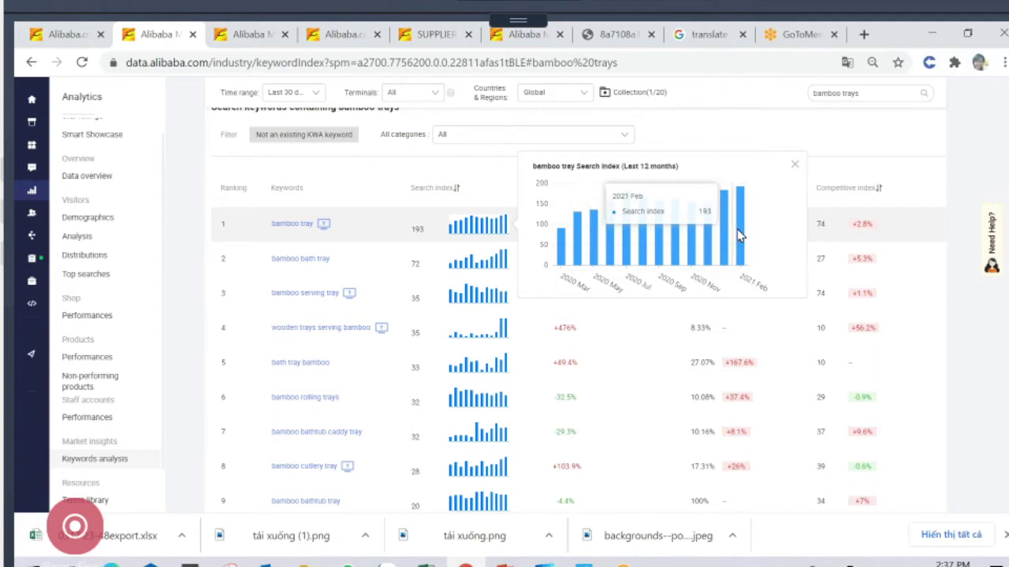
mouse_move(563, 257)
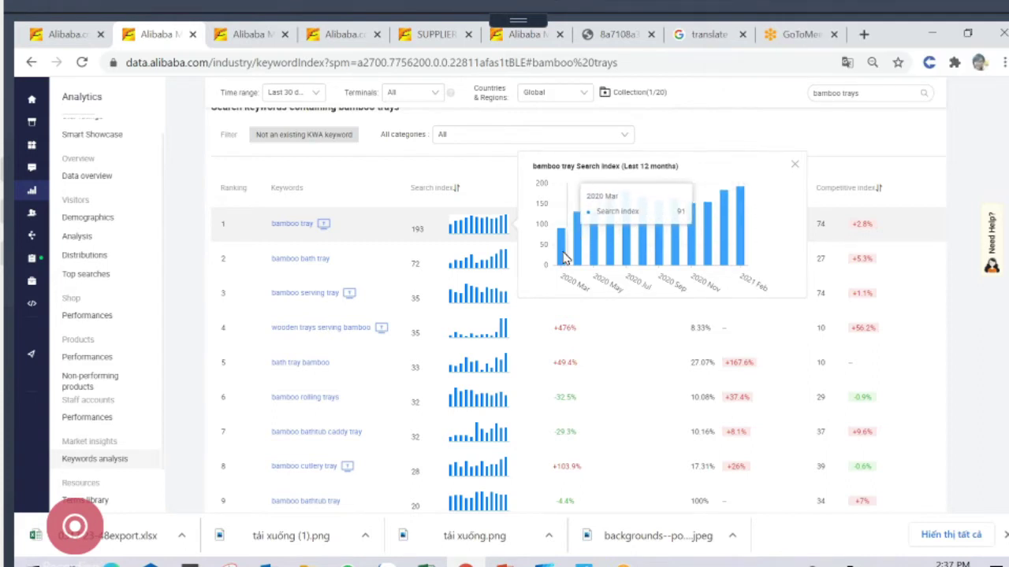
mouse_move(482, 331)
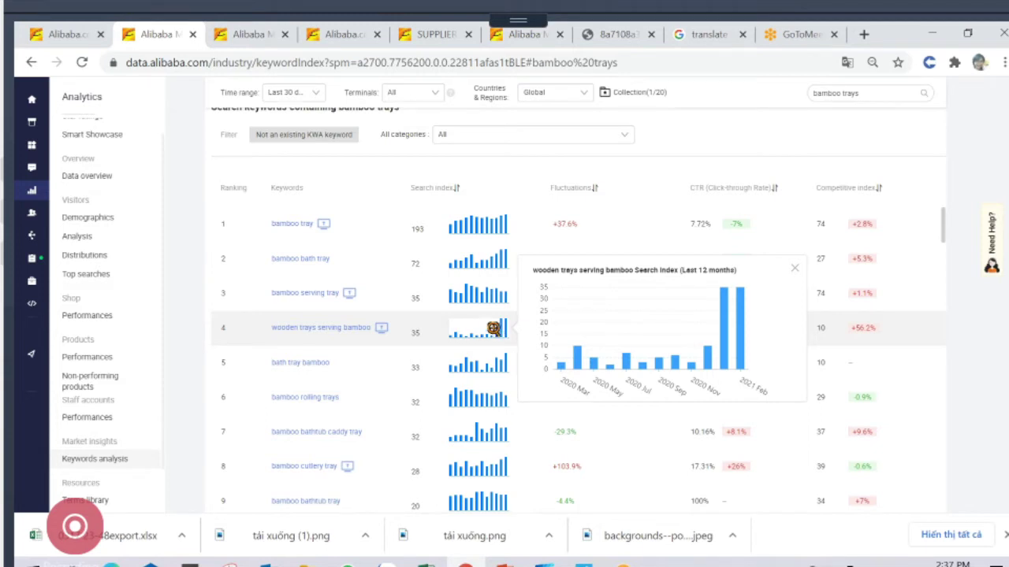
mouse_move(487, 227)
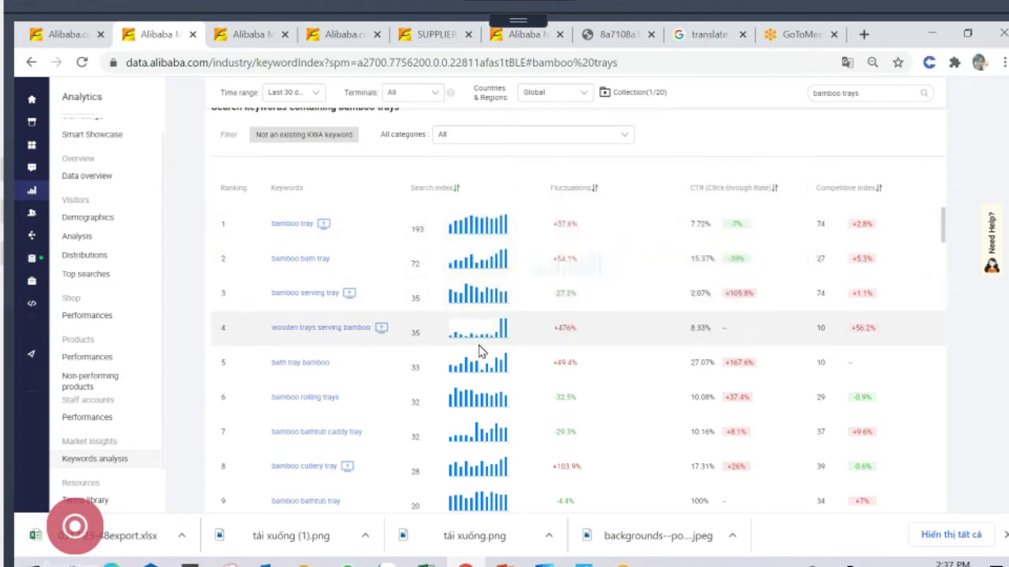
Compare the fluctuations, click-through rates and competitive indexes of the top-ranked keywords containing bamboo trays
scroll(484, 349, down, 3)
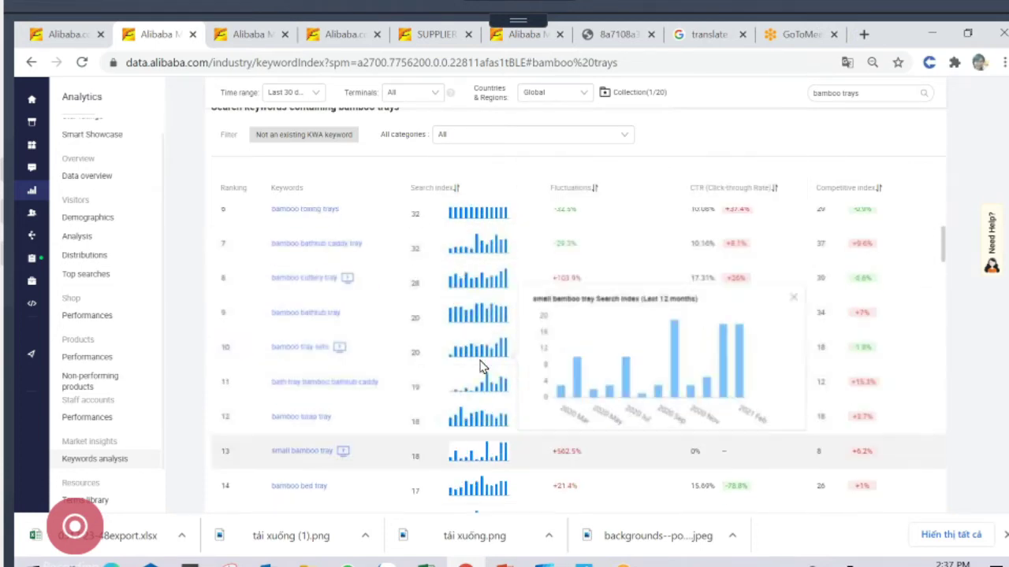
scroll(568, 260, up, 5)
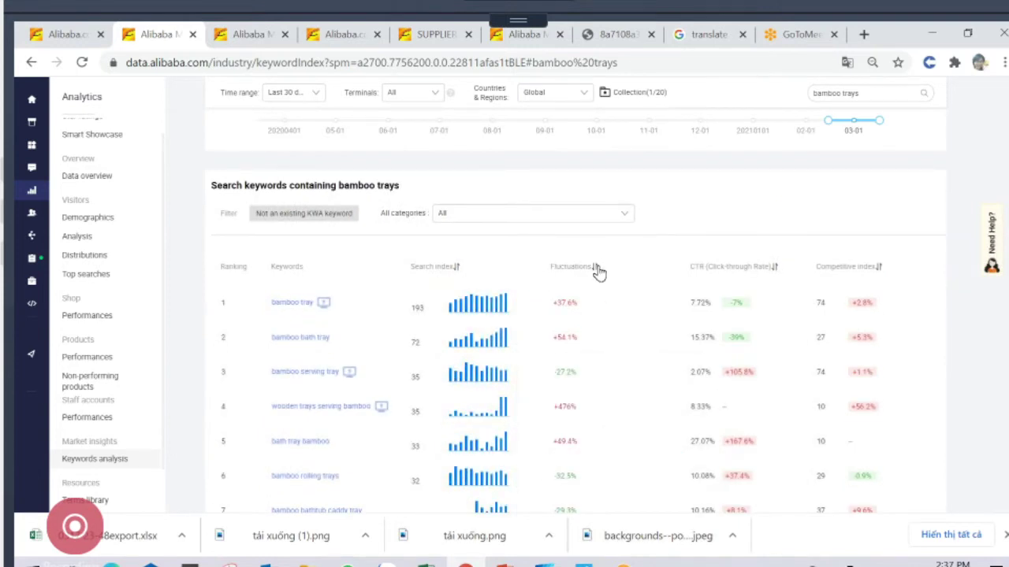
scroll(623, 281, down, 1)
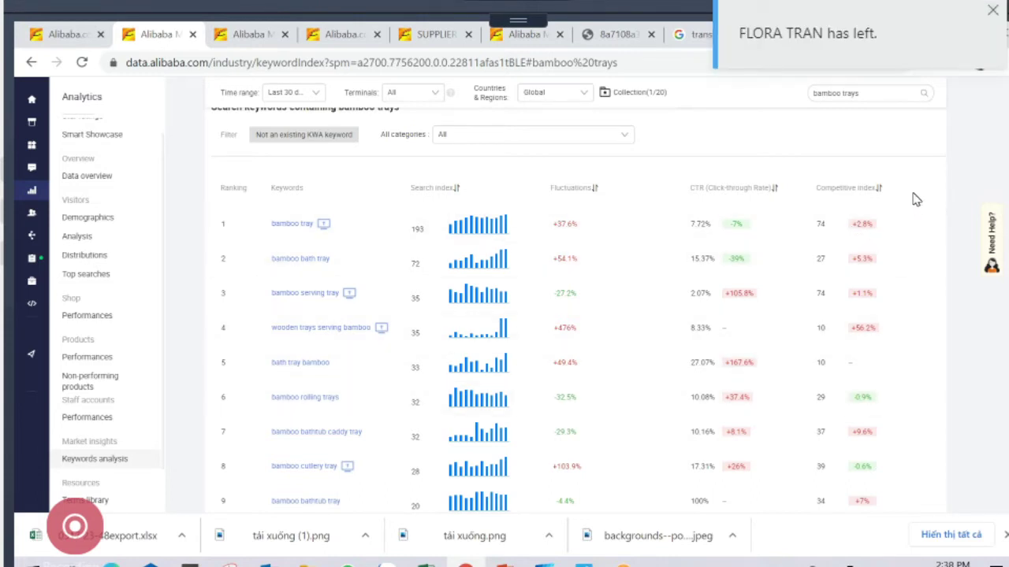
scroll(917, 199, down, 1)
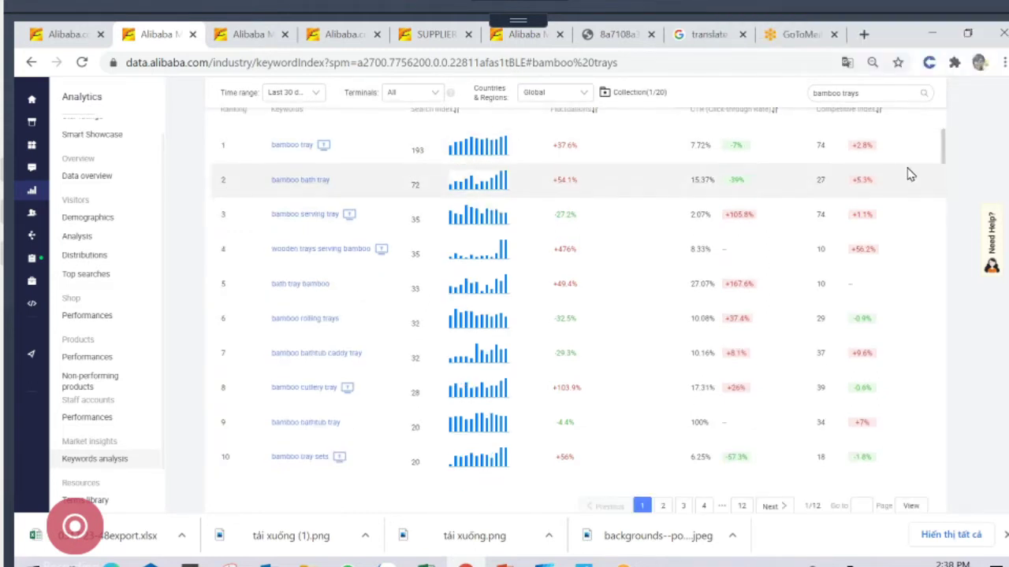
scroll(910, 174, up, 1)
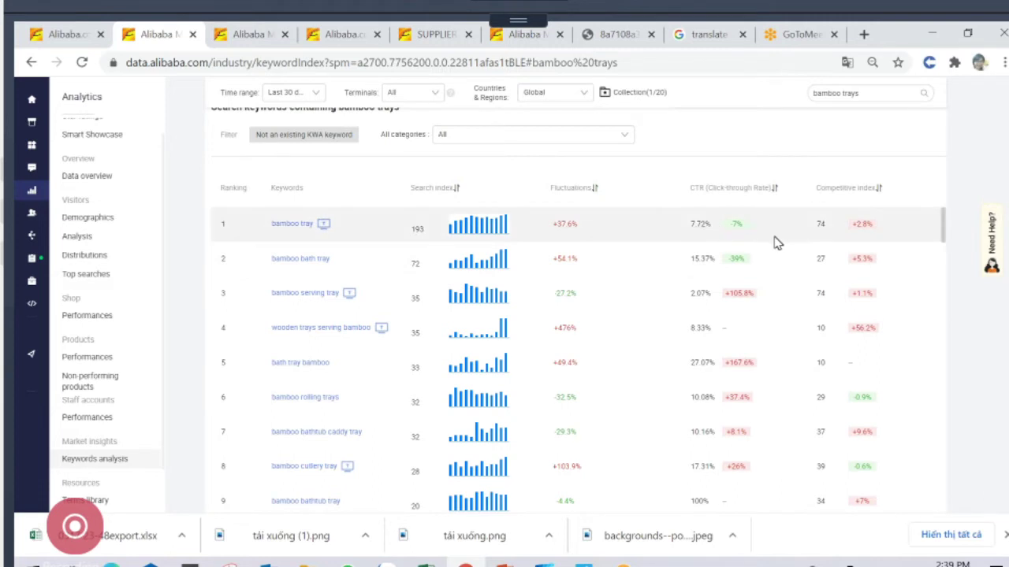
scroll(798, 312, down, 1)
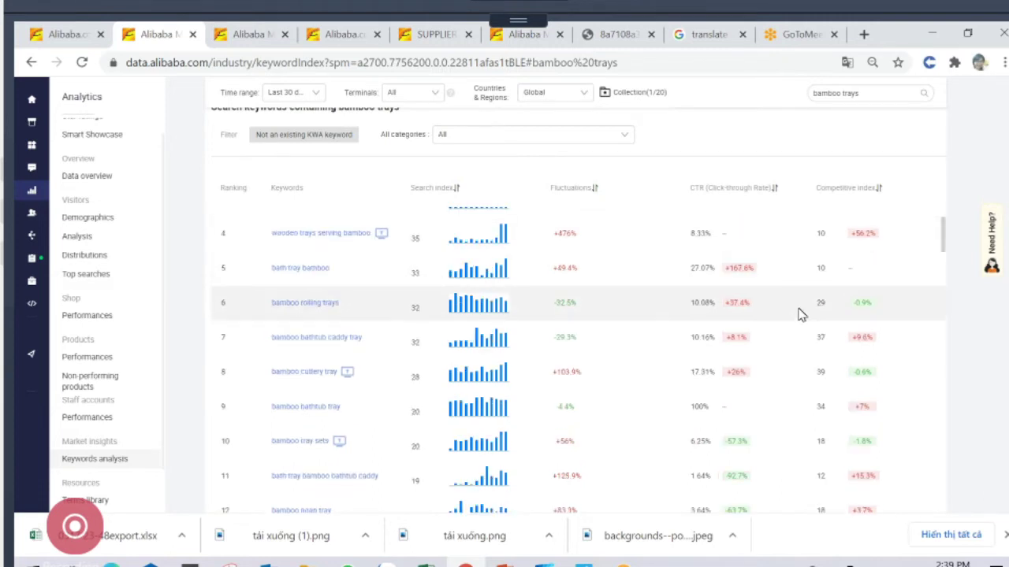
scroll(866, 214, up, 3)
scroll(906, 226, down, 1)
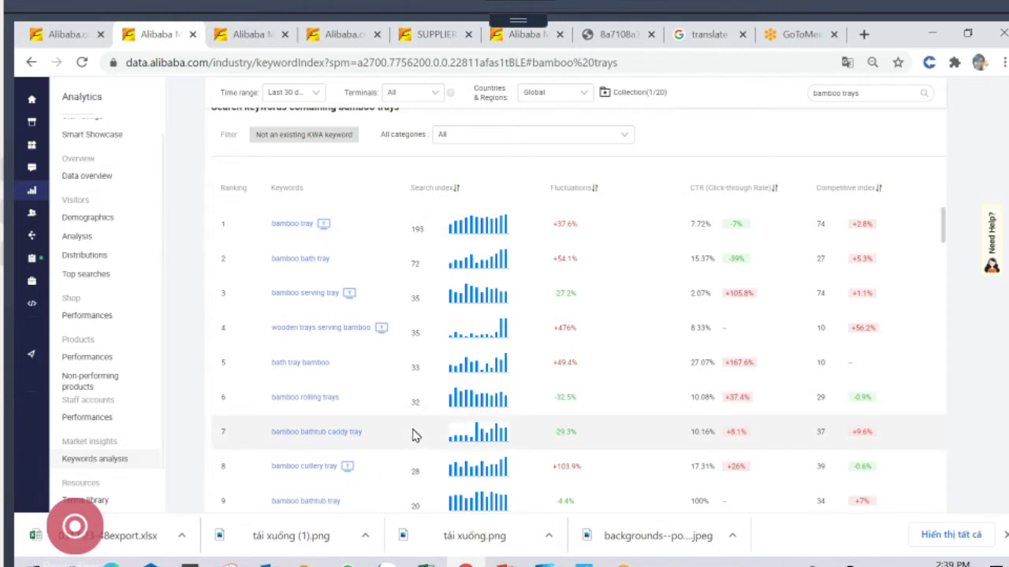
Look over the lower-ranked bamboo tray keywords and the Historical trends chart, and return to the head of the keyword table
scroll(412, 432, down, 10)
scroll(412, 443, down, 1)
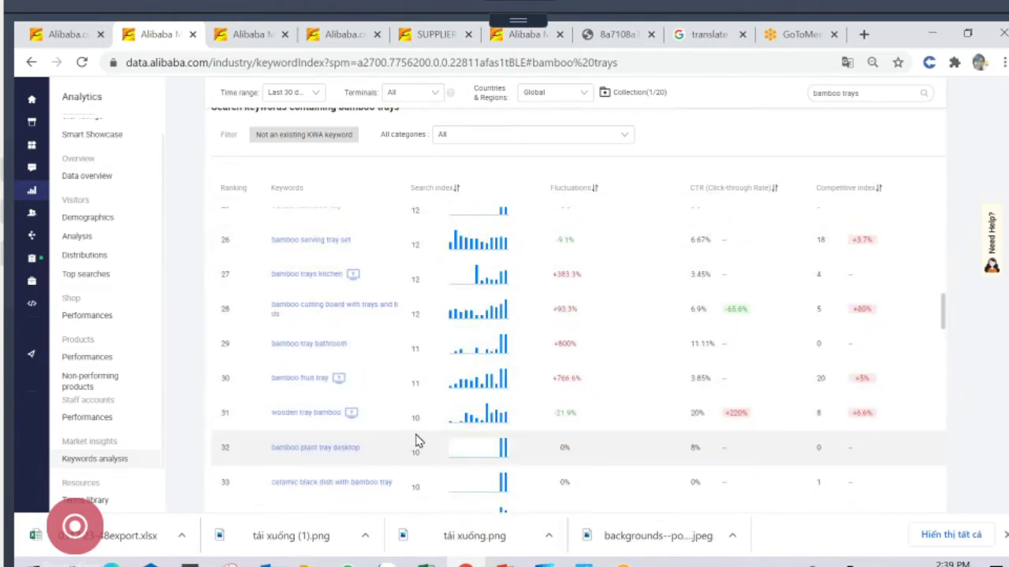
scroll(416, 440, up, 15)
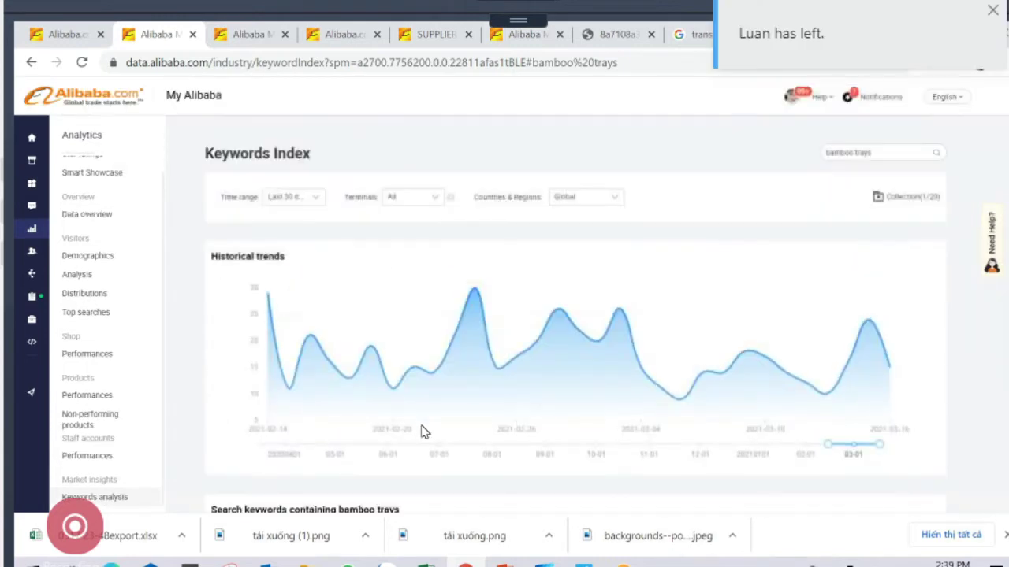
scroll(424, 432, down, 5)
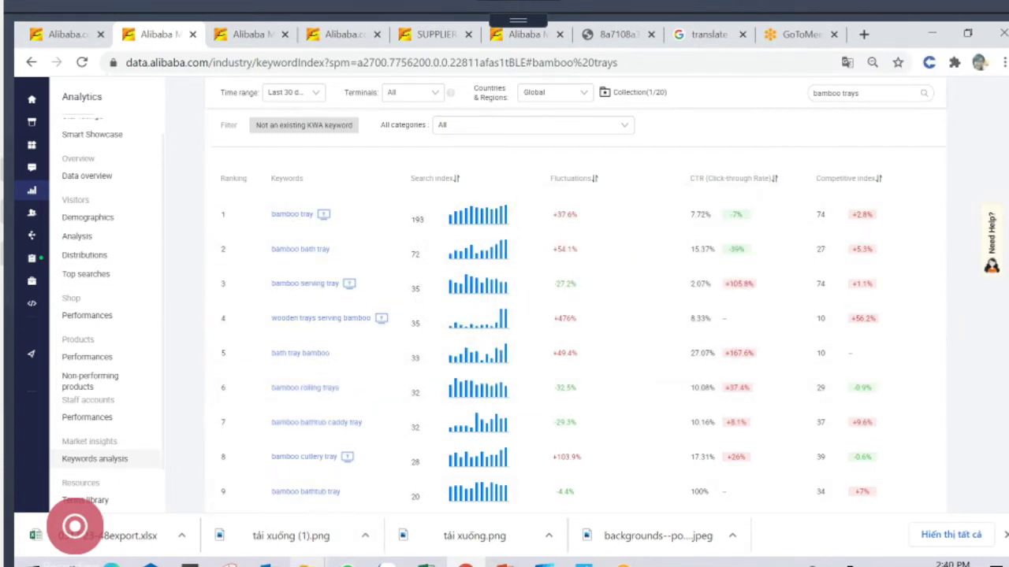
Switch to the Posting product folder in File Explorer and try to open the "Keywords and name list" workbook
mouse_move(307, 562)
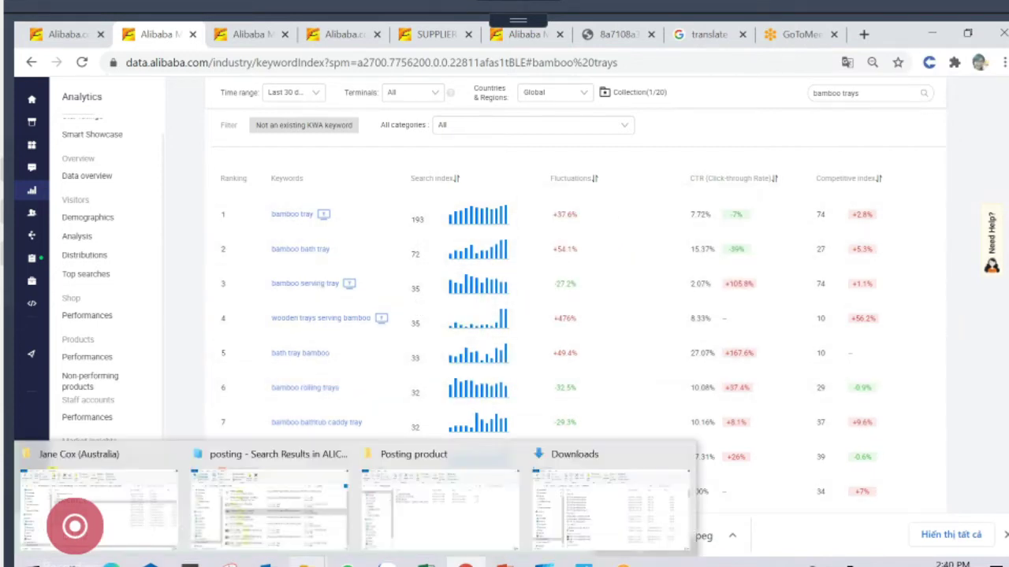
click(440, 530)
click(276, 213)
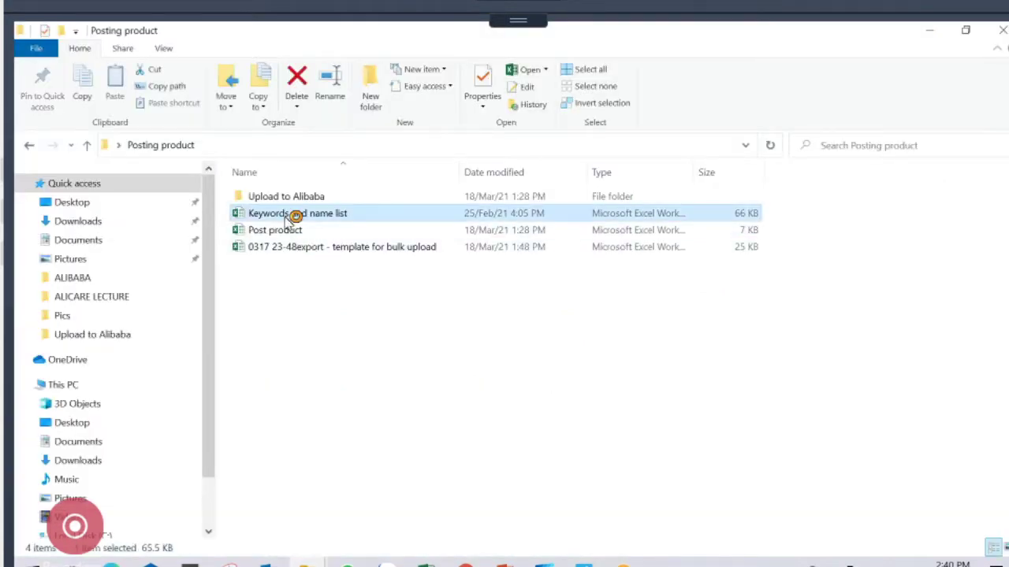
double_click(281, 213)
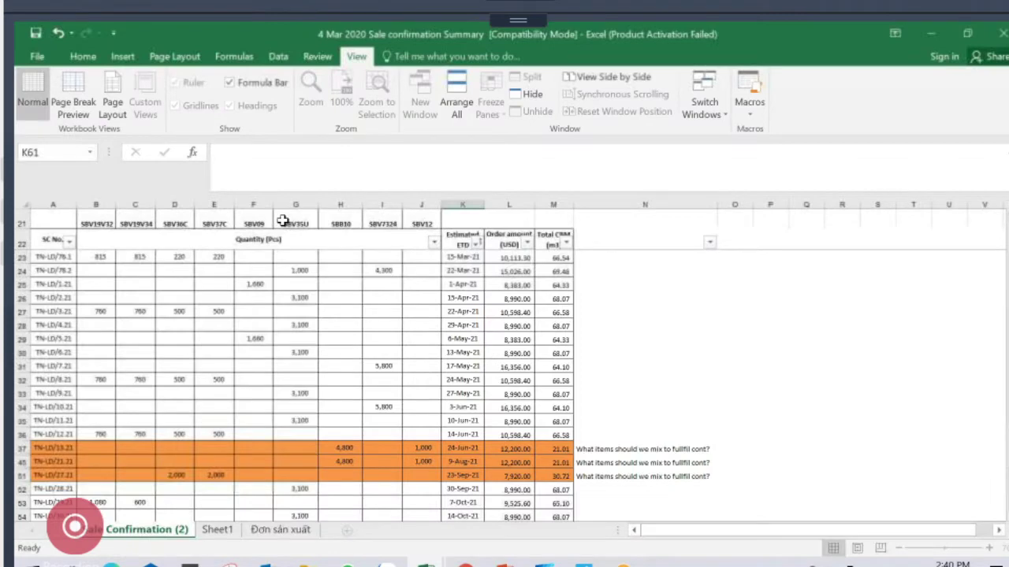
click(513, 342)
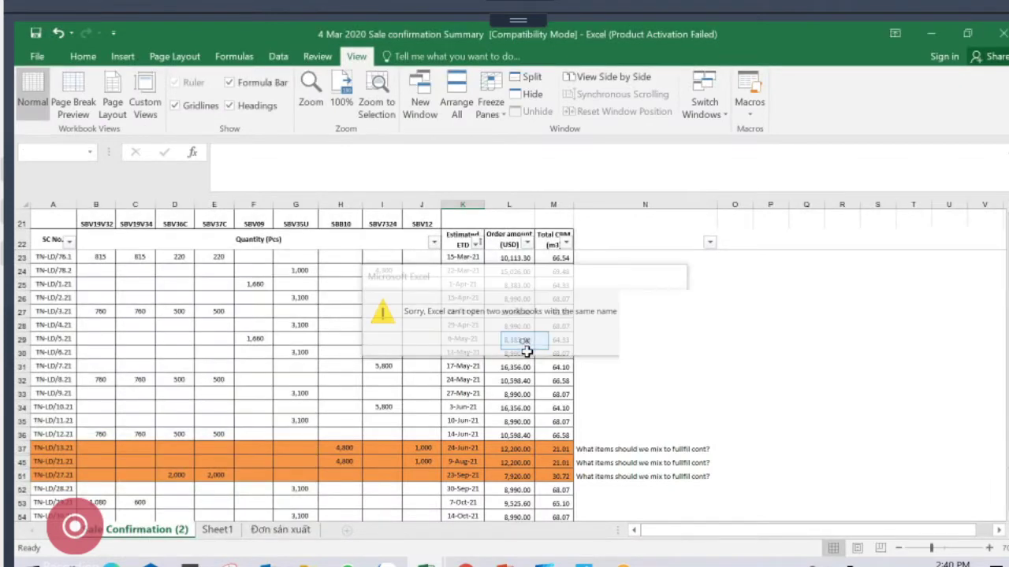
click(929, 36)
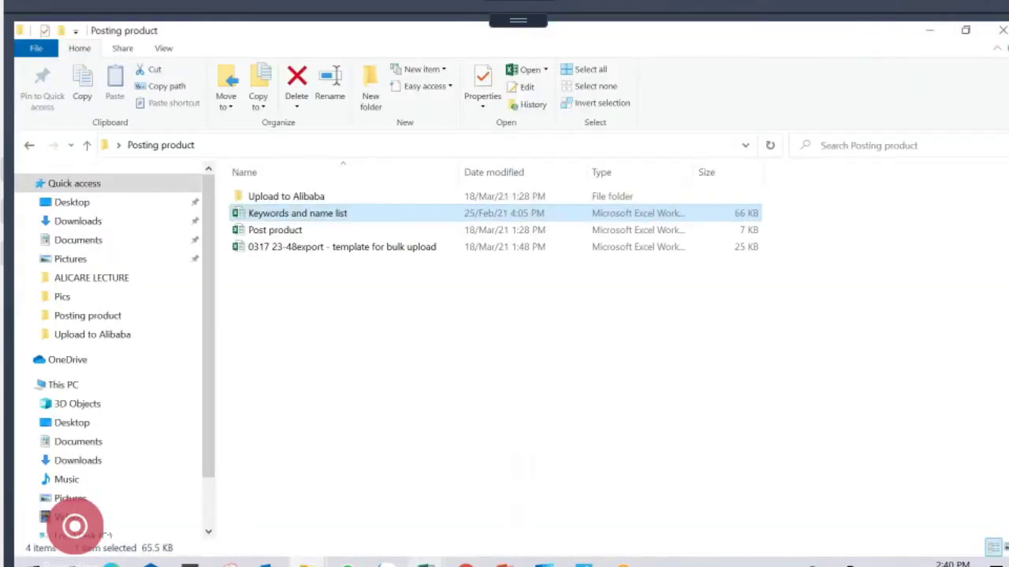
Close the "4 Mar 2020 Sale confirmation Summary" workbook in Excel, saving its changes
mouse_move(426, 561)
mouse_move(468, 529)
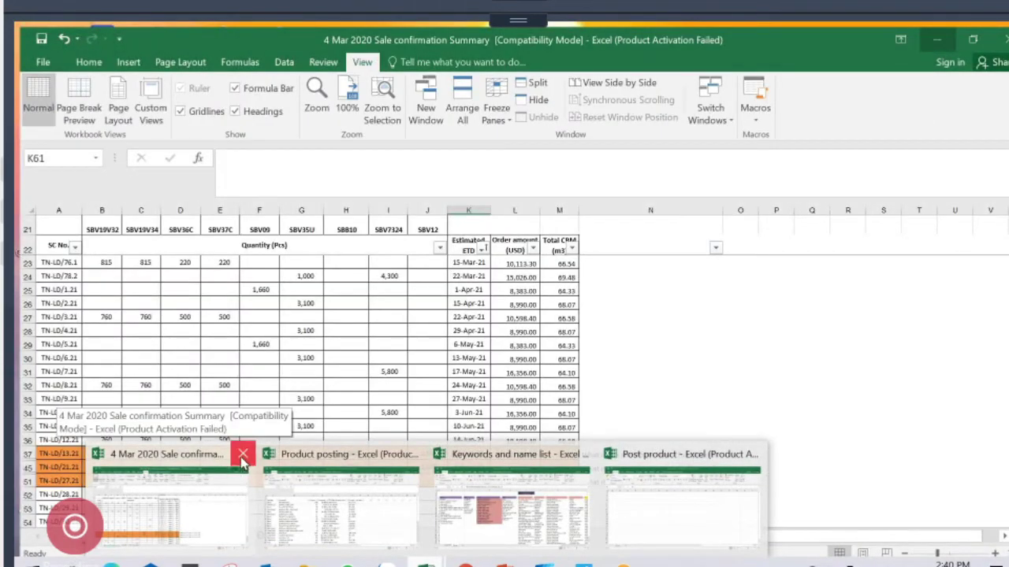
click(240, 457)
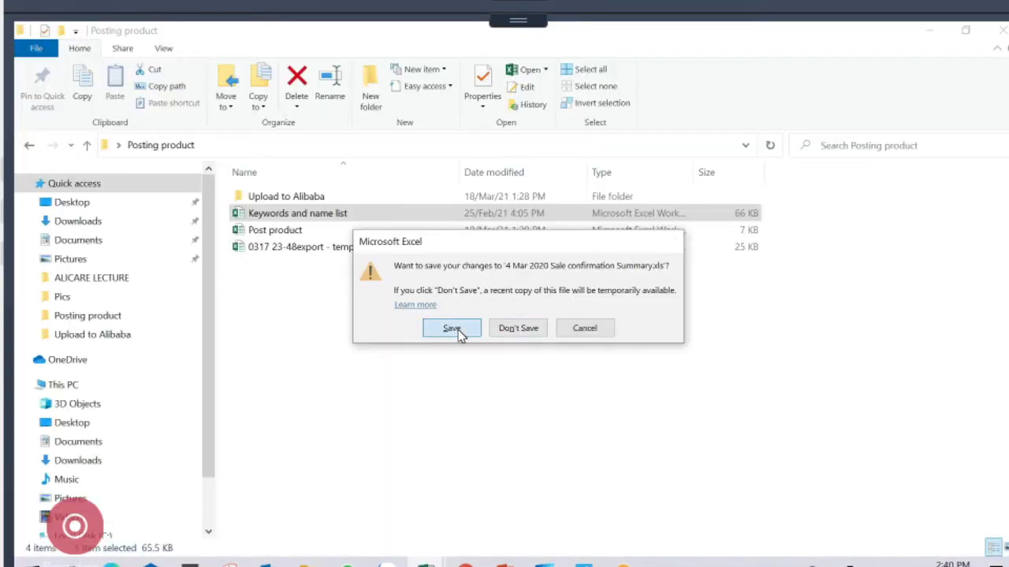
click(457, 334)
click(571, 399)
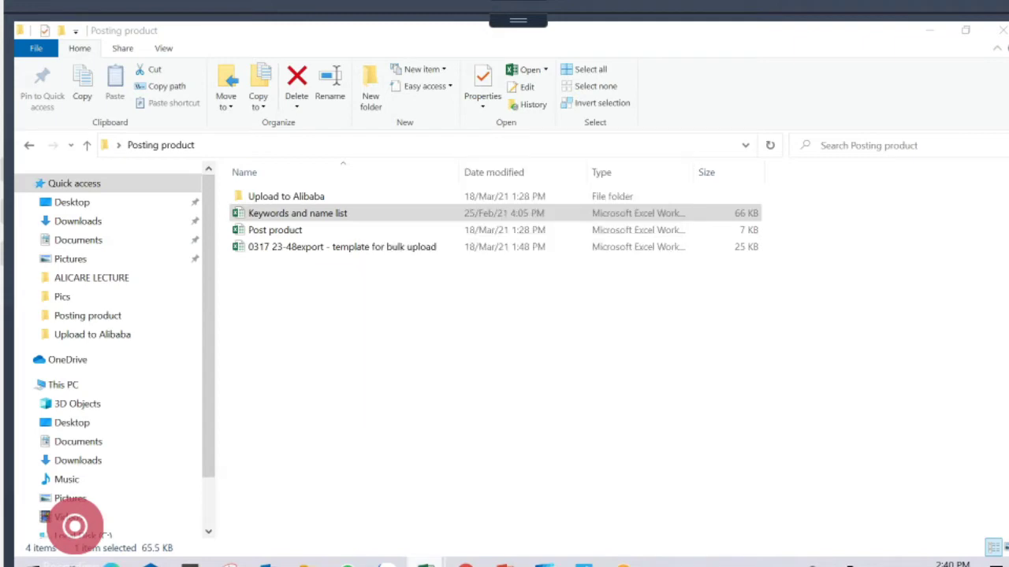
Bring up the already open "Keywords and name list" workbook in Excel and show its Raw KW sheet
mouse_move(425, 563)
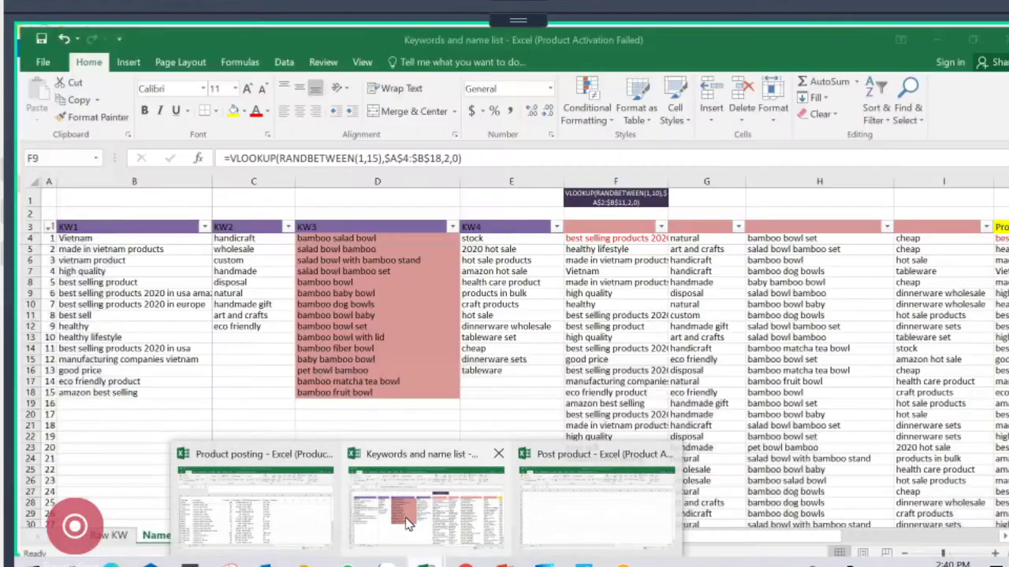
click(408, 524)
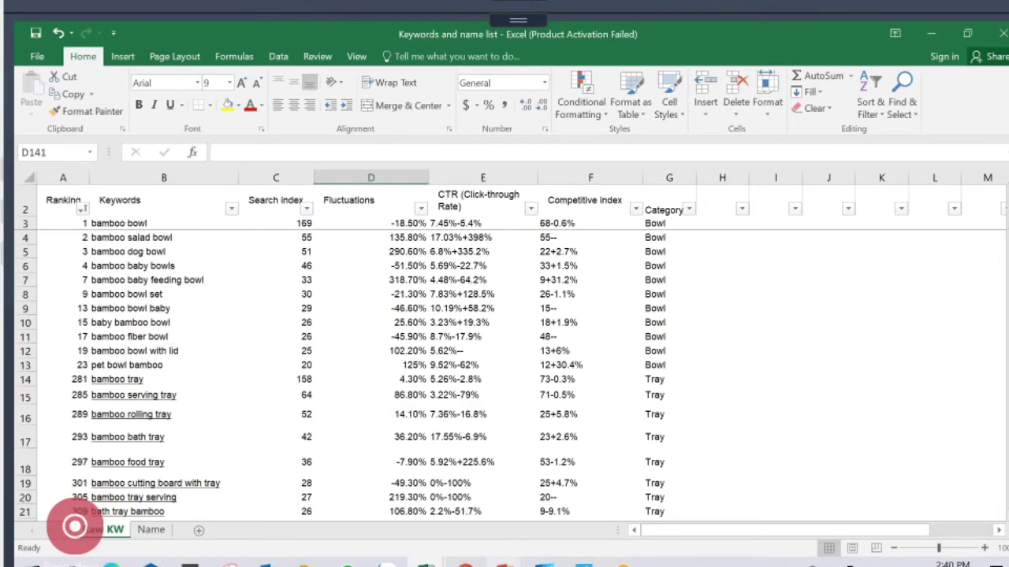
Switch back to Alibaba's Keywords Index in the browser and review the span of ranked keyword rows to collect for bamboo trays
click(467, 563)
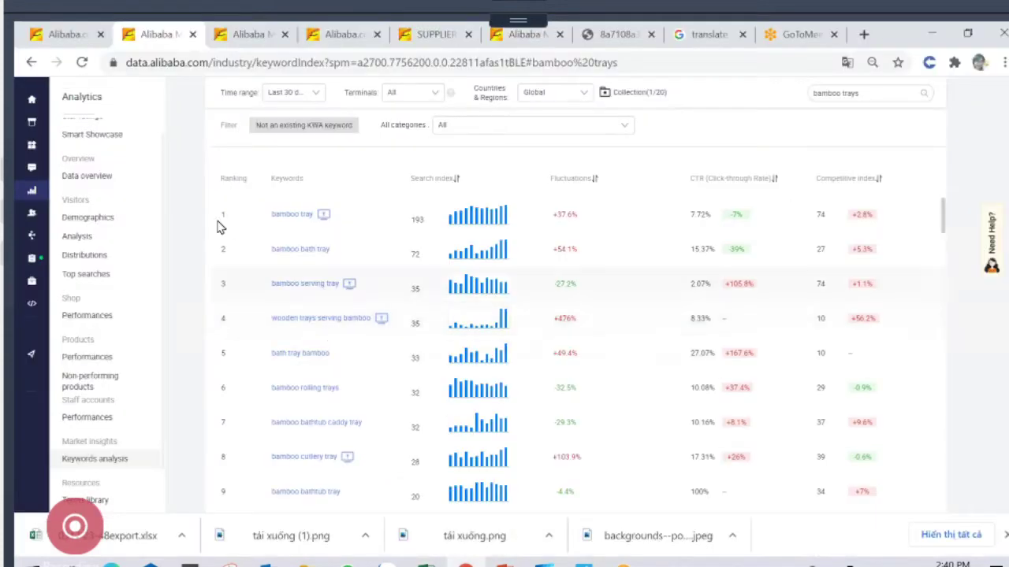
drag(217, 215, 847, 491)
scroll(841, 470, down, 3)
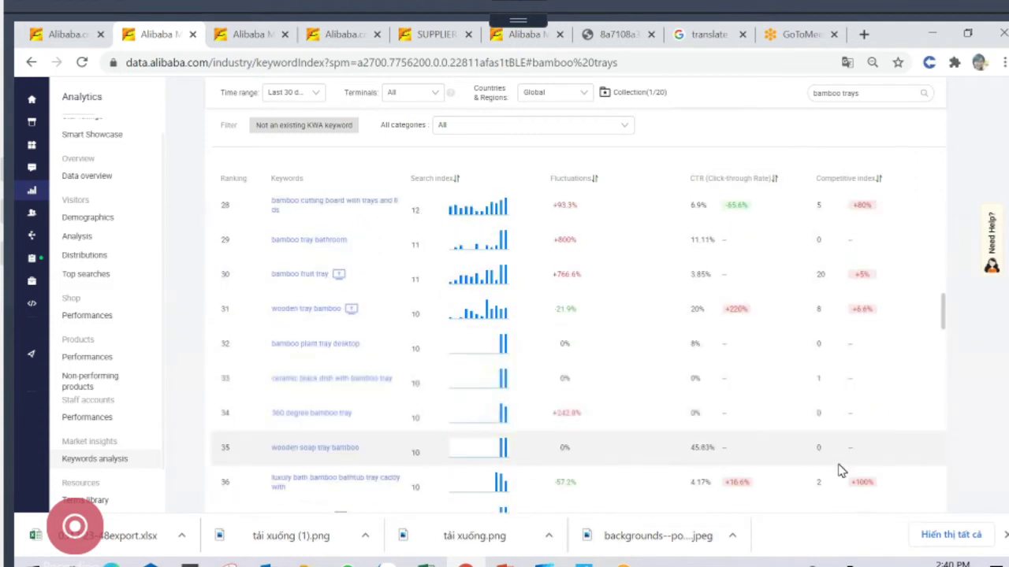
scroll(841, 470, up, 2)
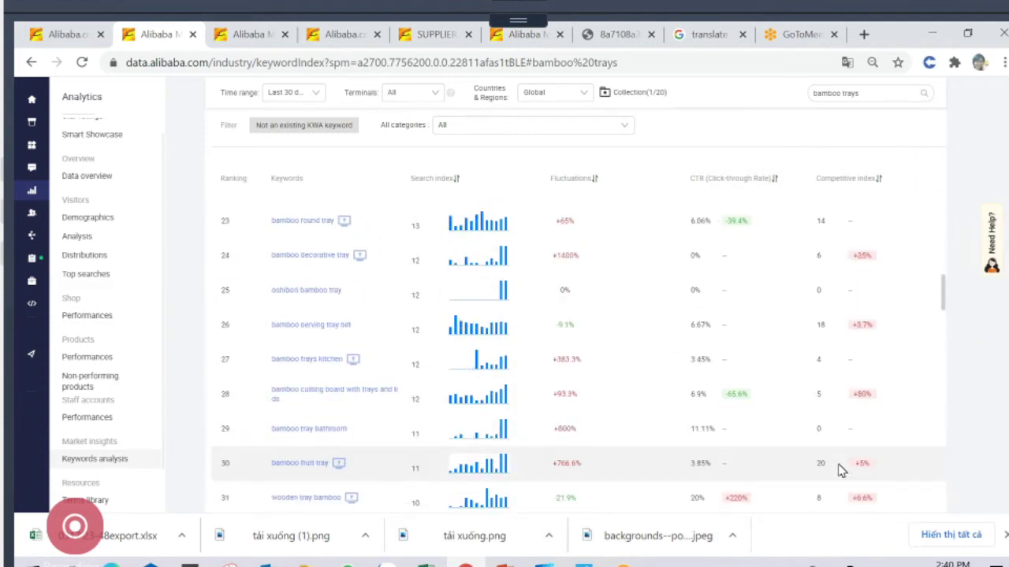
scroll(841, 470, up, 1)
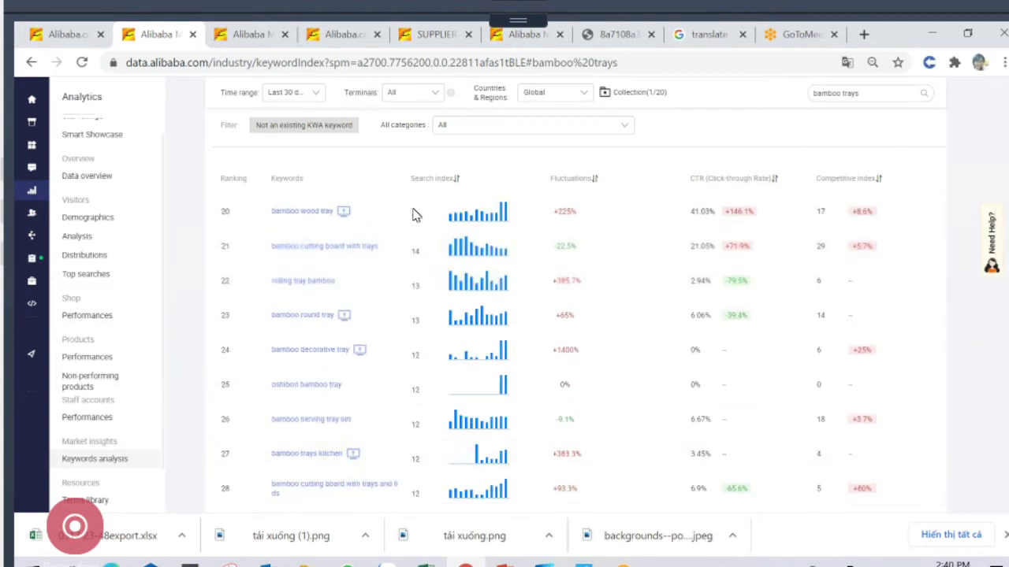
scroll(711, 404, up, 3)
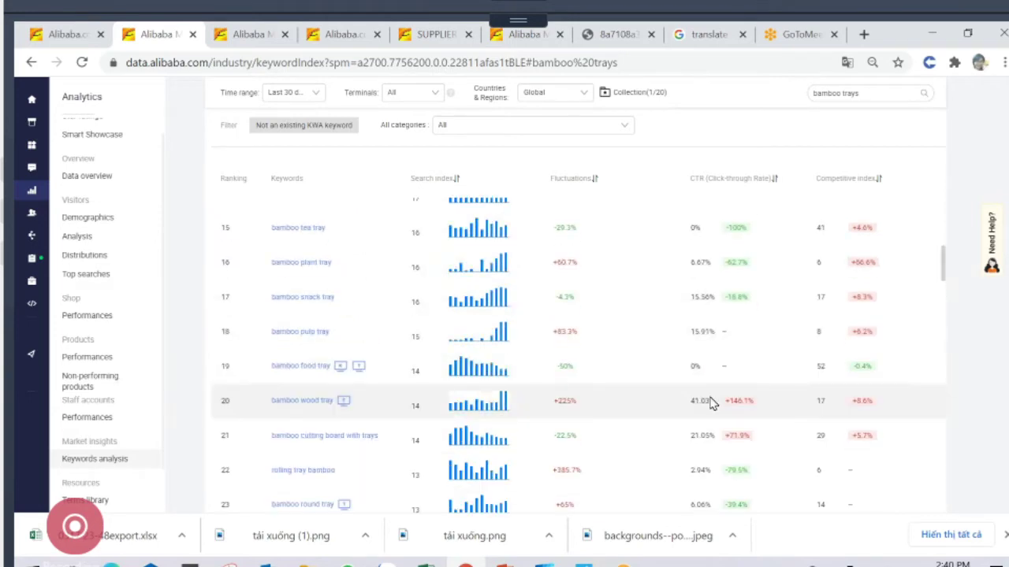
scroll(711, 404, up, 2)
scroll(711, 404, up, 4)
Browse the keywords ranked beyond the first few dozen, highlight the "bamboo seed trays" row and examine the keywords below it
scroll(711, 405, down, 5)
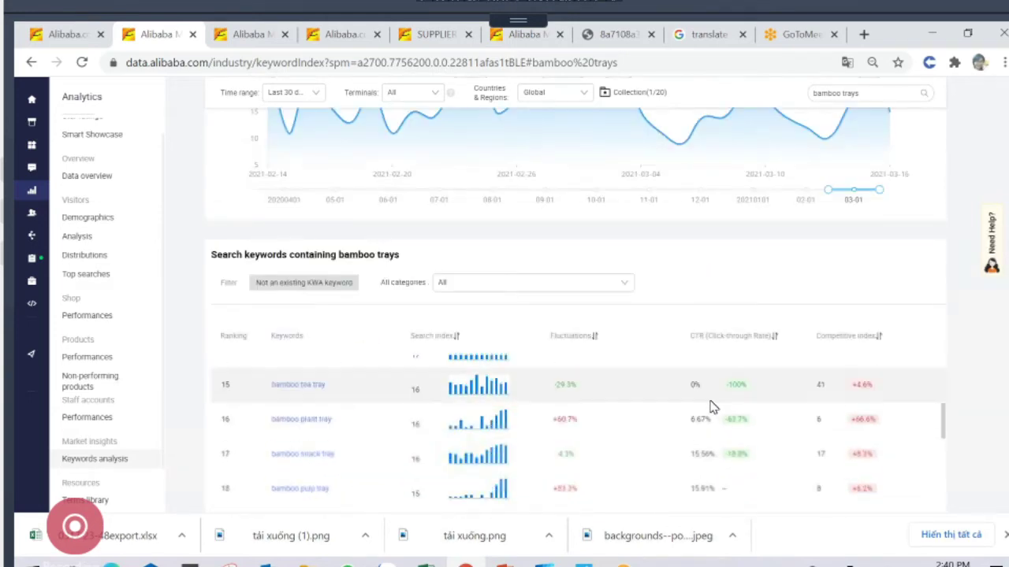
scroll(711, 412, down, 5)
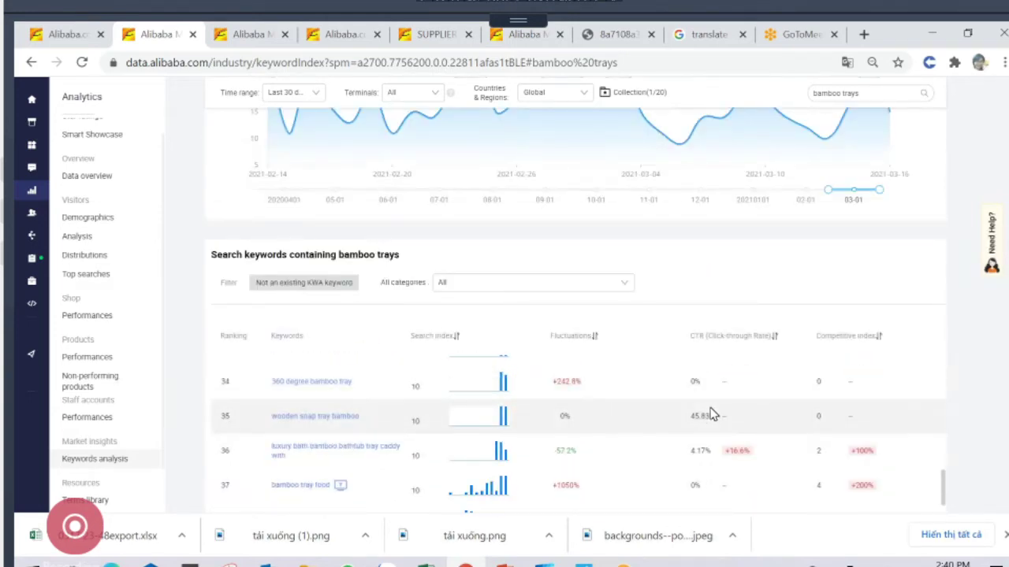
scroll(711, 411, down, 5)
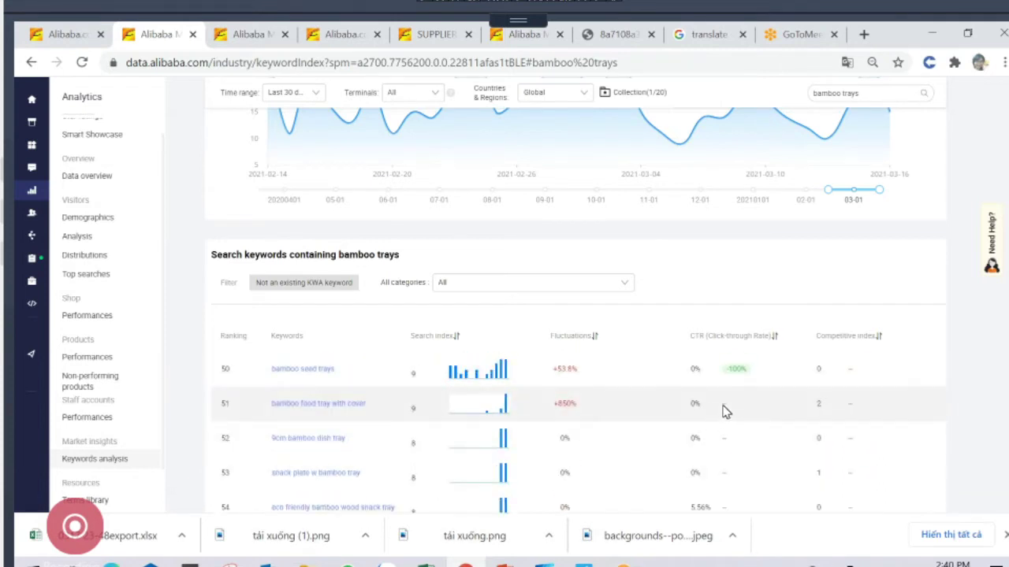
triple_click(889, 381)
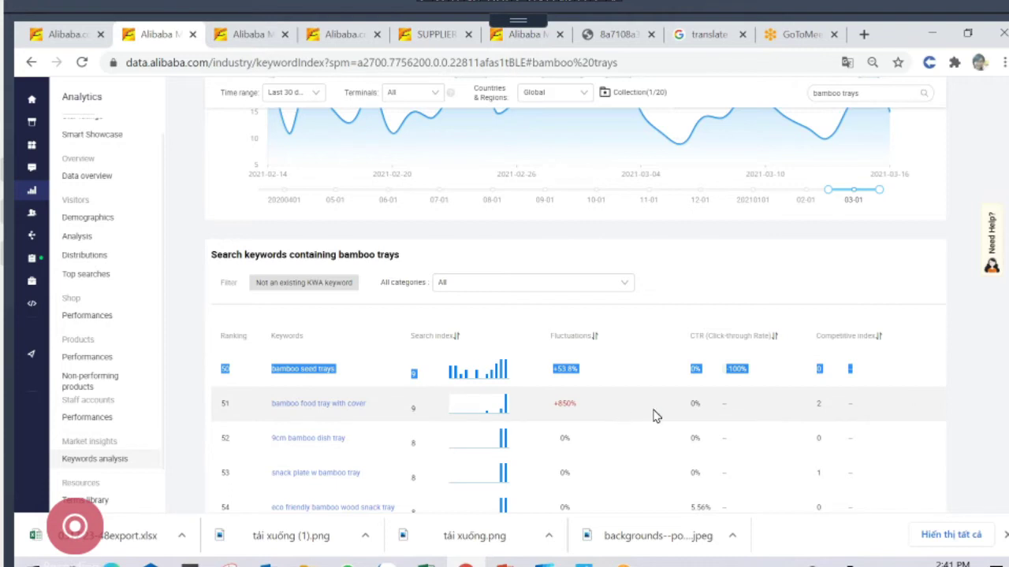
scroll(883, 268, down, 2)
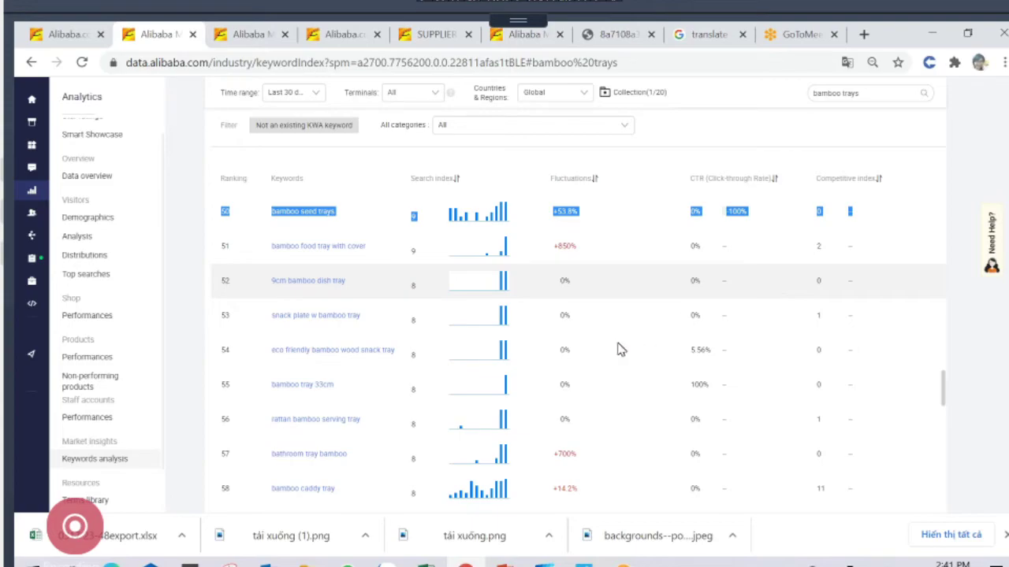
Switch to the "Keywords and name list" workbook in Excel, add a new worksheet and select cell B2
key(alt+Tab)
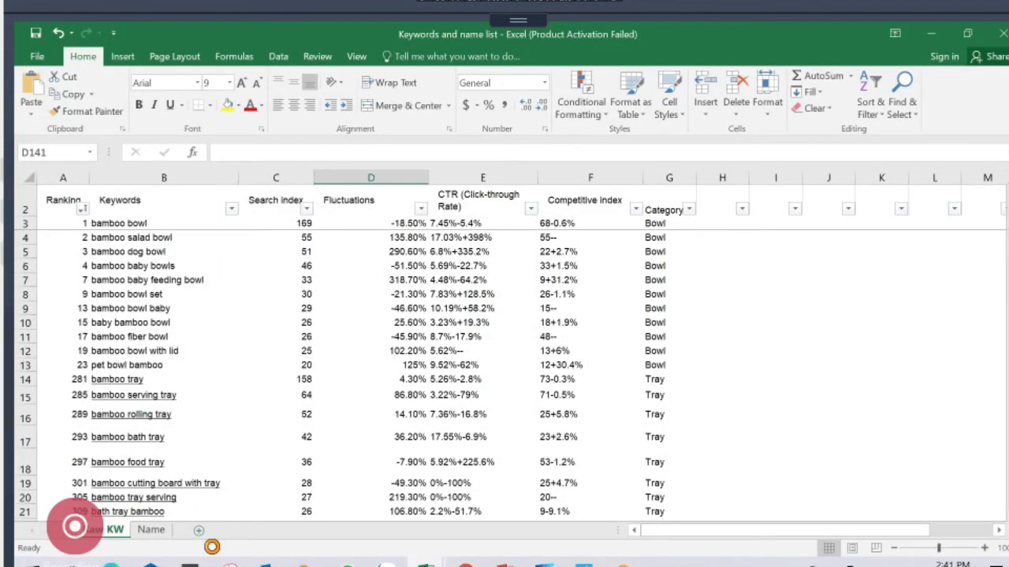
click(199, 531)
click(95, 208)
Try pasting the copied keyword rows at B2 with destination formatting, and undo the paste
right_click(94, 208)
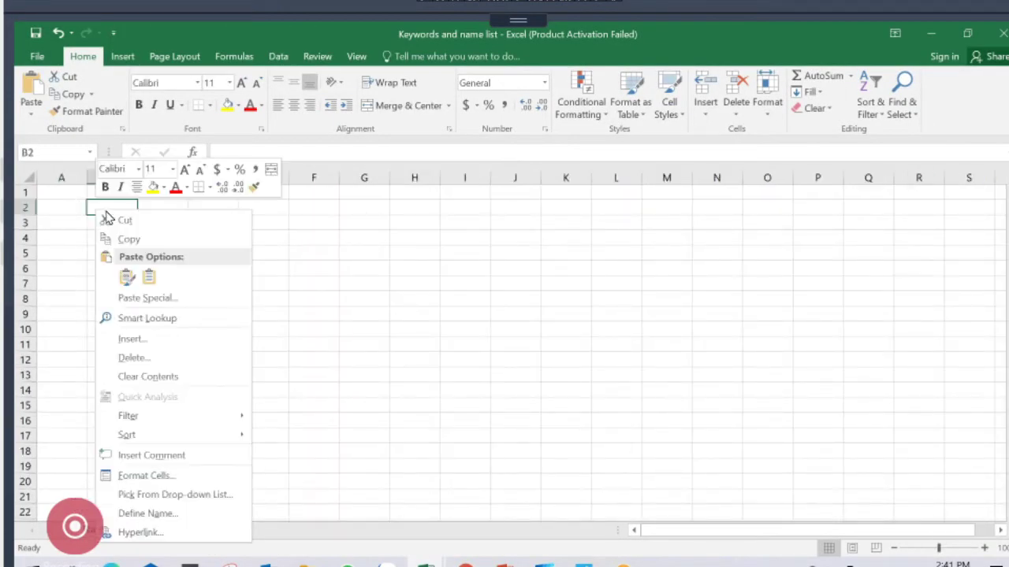
click(157, 283)
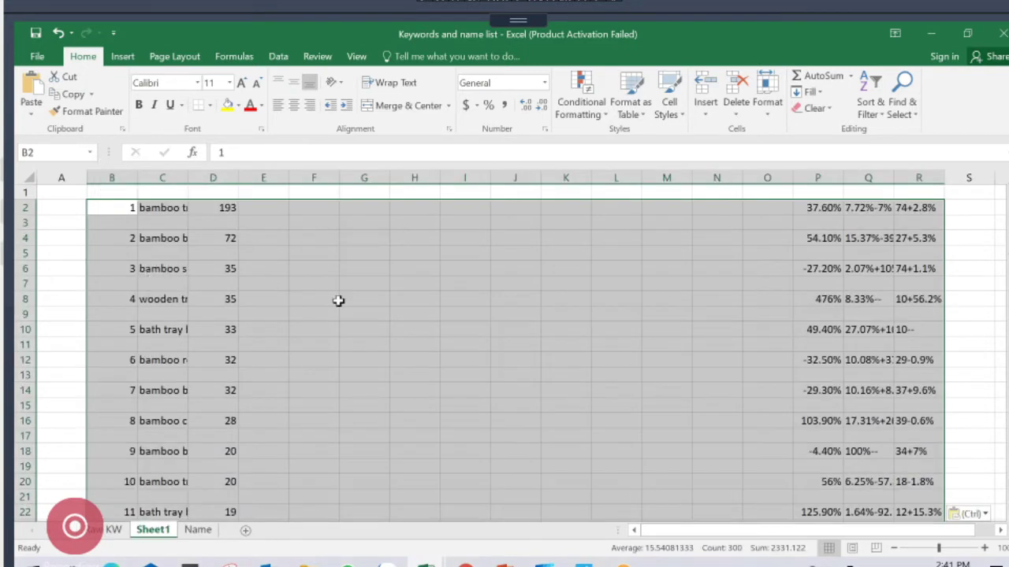
key(ctrl+z)
Switch back to Alibaba's Keywords Index and copy the table's column headers together with the keyword rows through rank 50
key(alt+Tab)
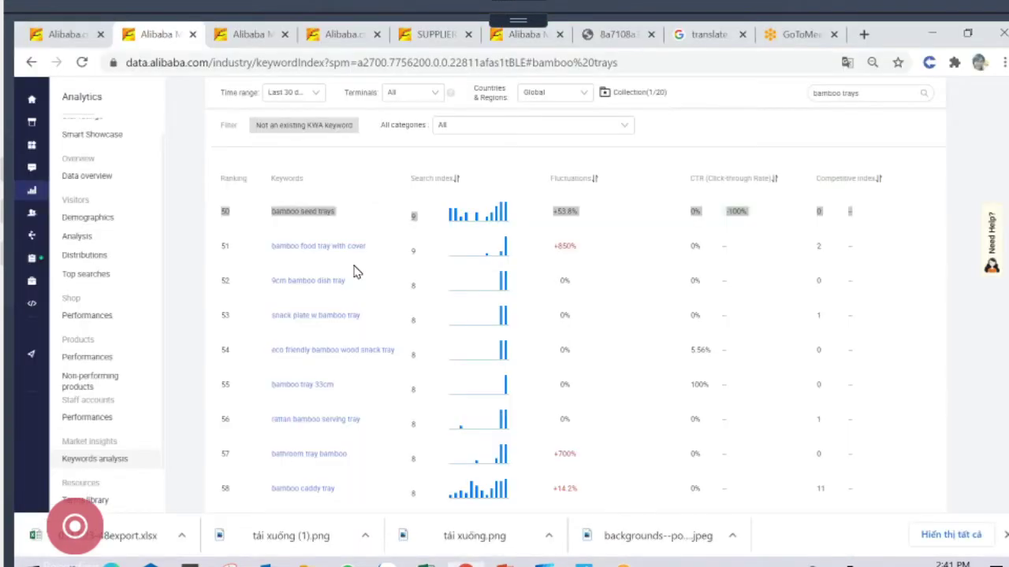
drag(218, 182, 840, 229)
key(ctrl+c)
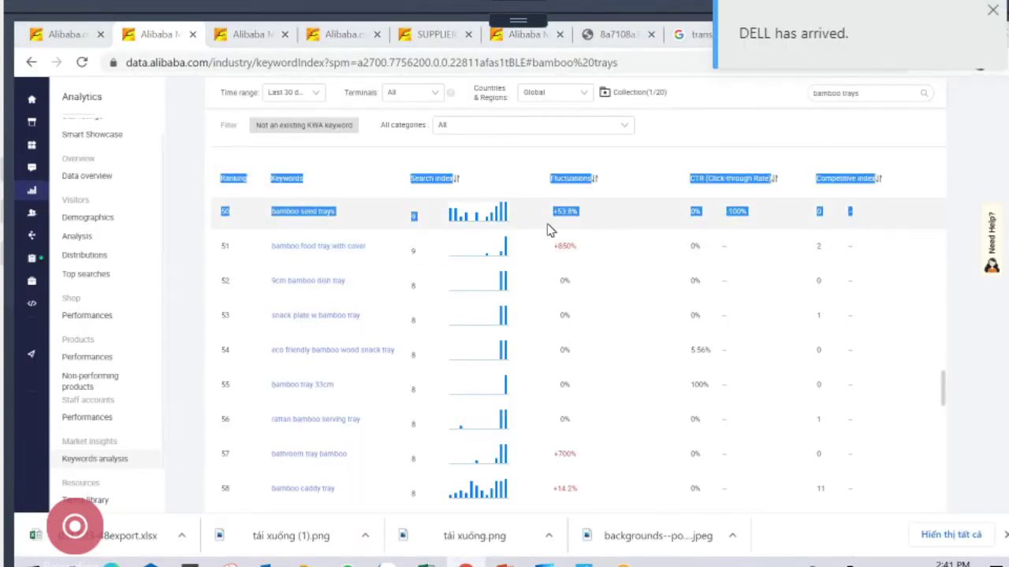
Return to Excel and paste the copied headers and keyword rows into Sheet1 from B2, matching the destination formatting
key(alt+Tab)
right_click(97, 205)
key(Escape)
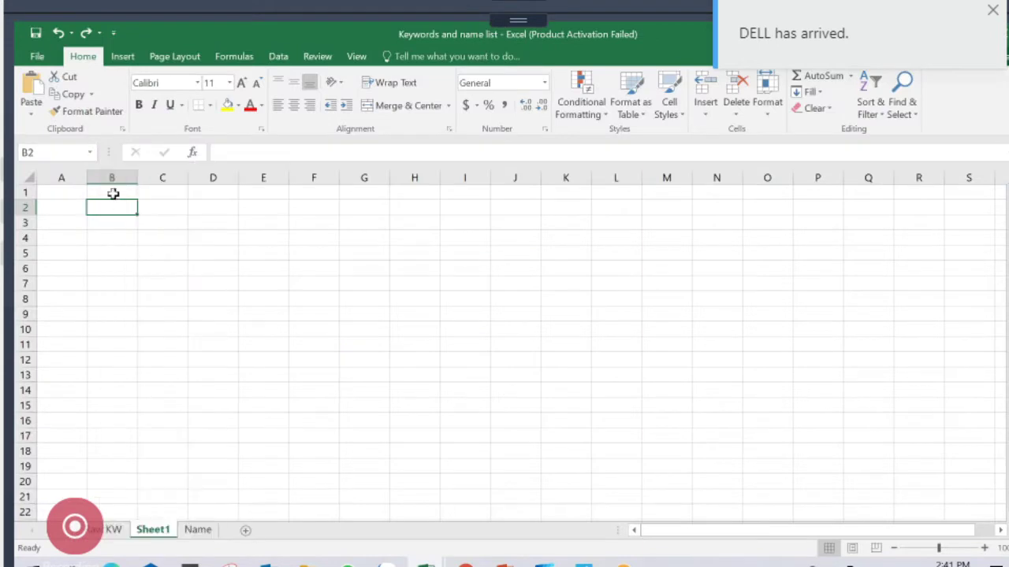
right_click(111, 204)
click(165, 268)
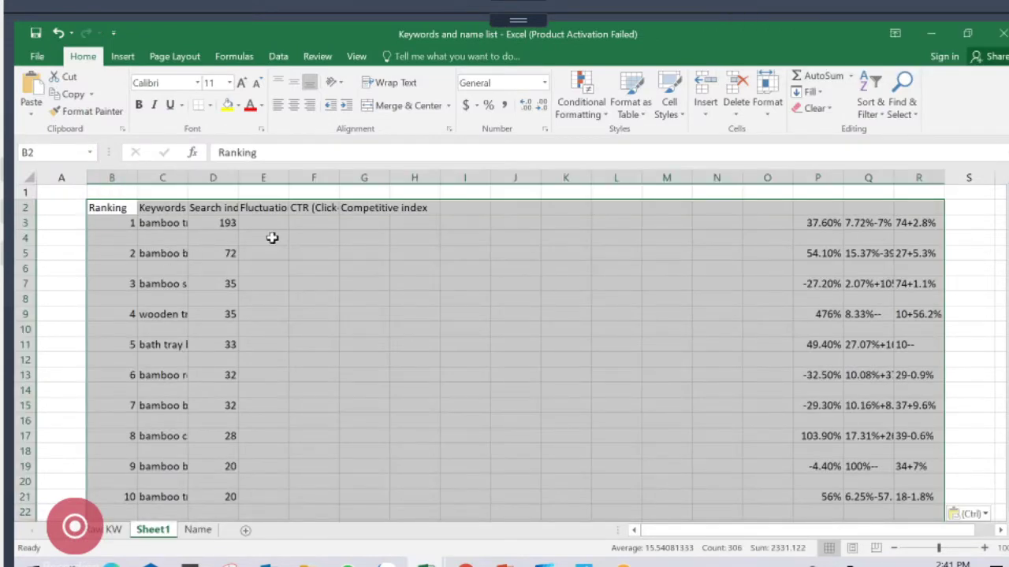
click(272, 238)
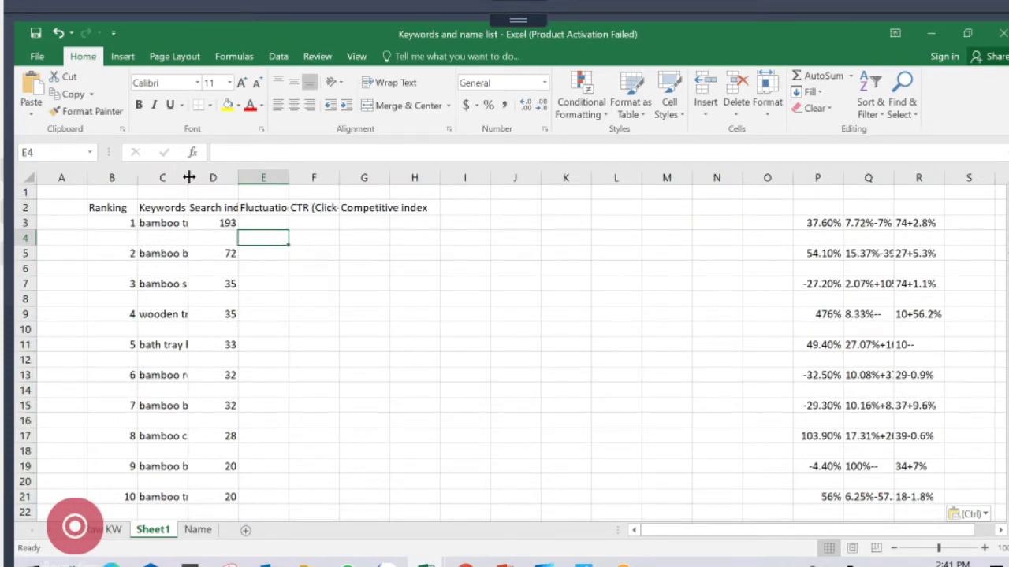
Widen the Keywords and Fluctuations columns so their text is readable
drag(188, 178, 231, 178)
click(311, 209)
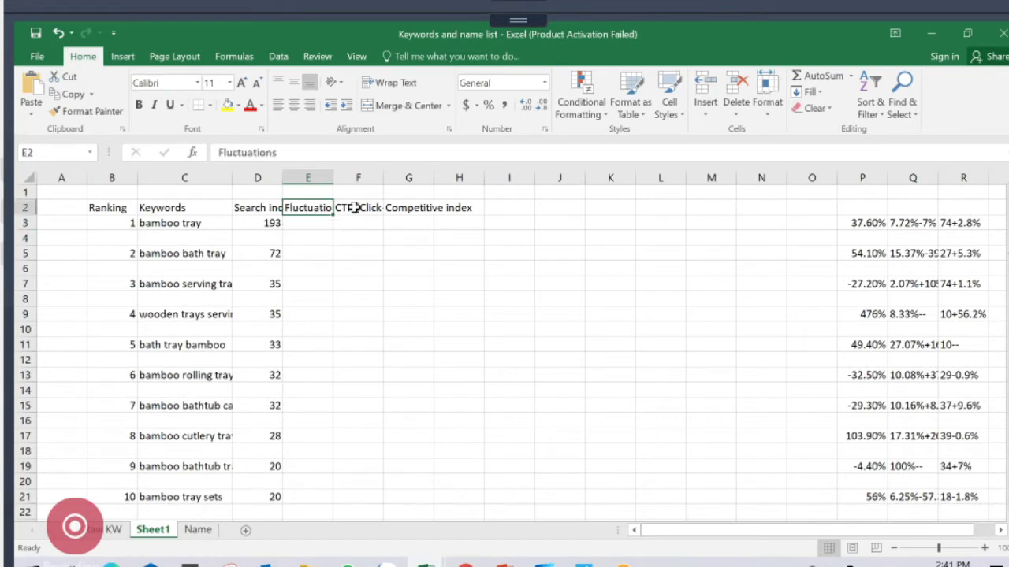
click(339, 208)
drag(333, 178, 363, 178)
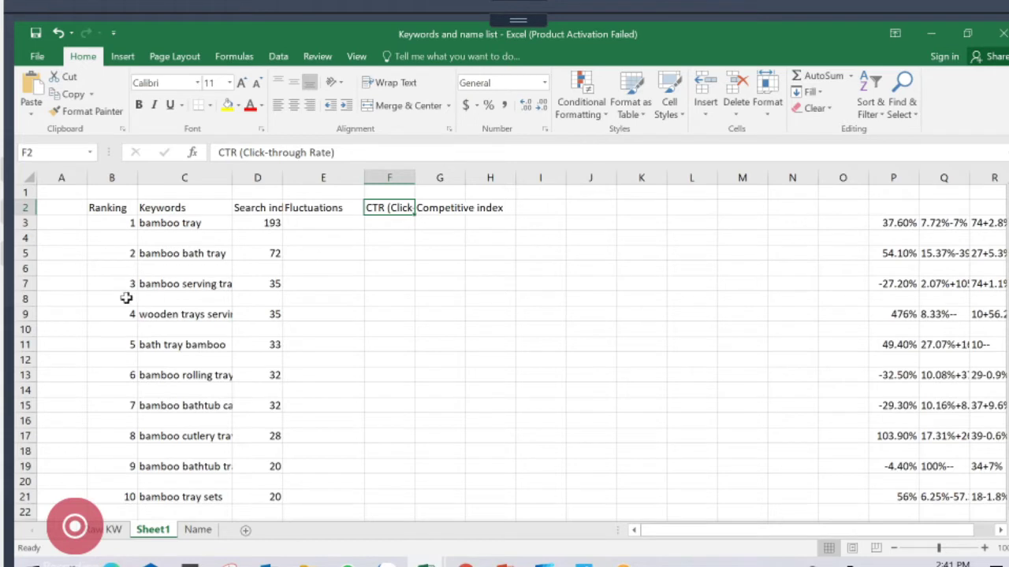
click(15, 218)
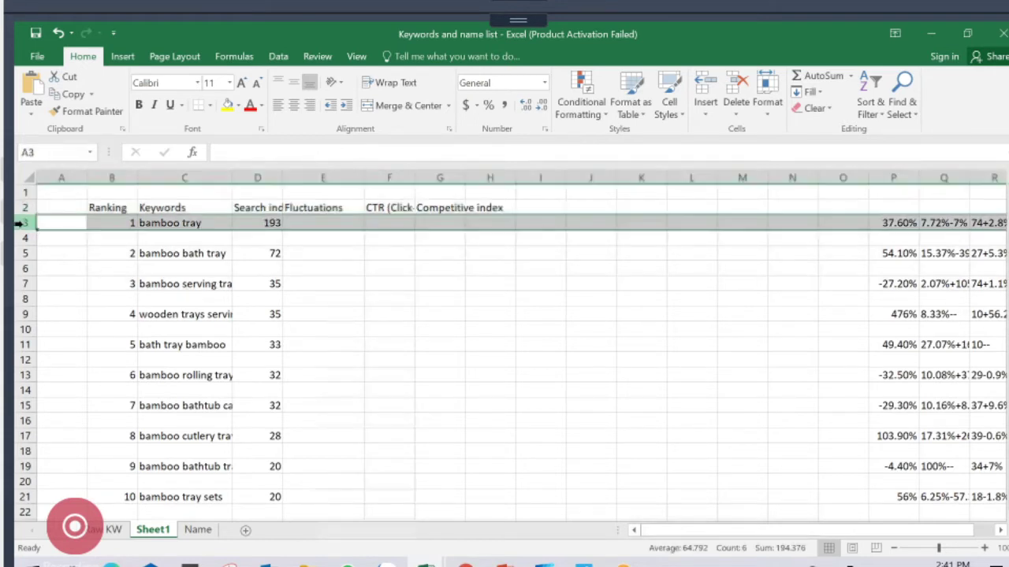
click(18, 238)
click(176, 240)
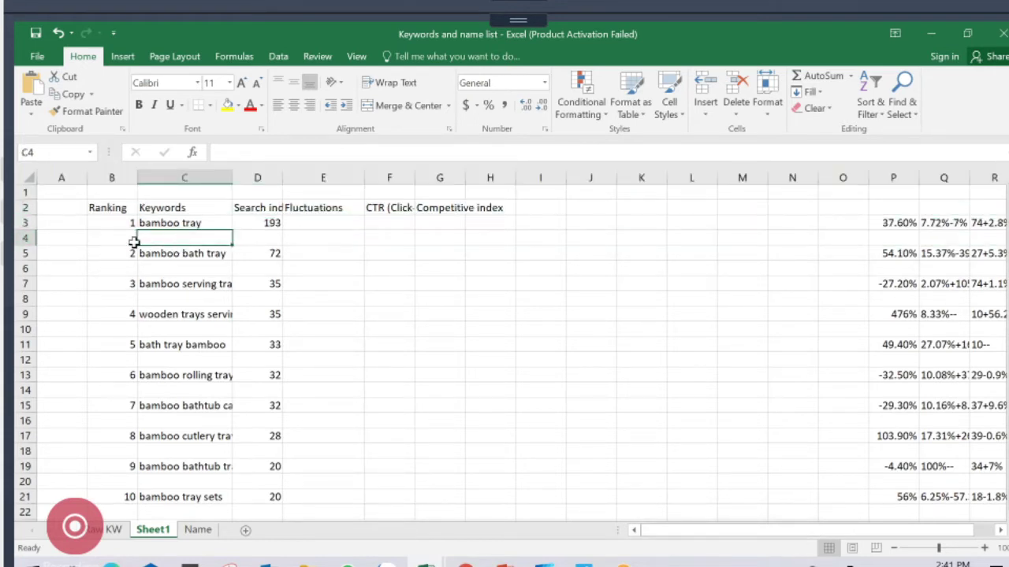
click(19, 238)
click(157, 242)
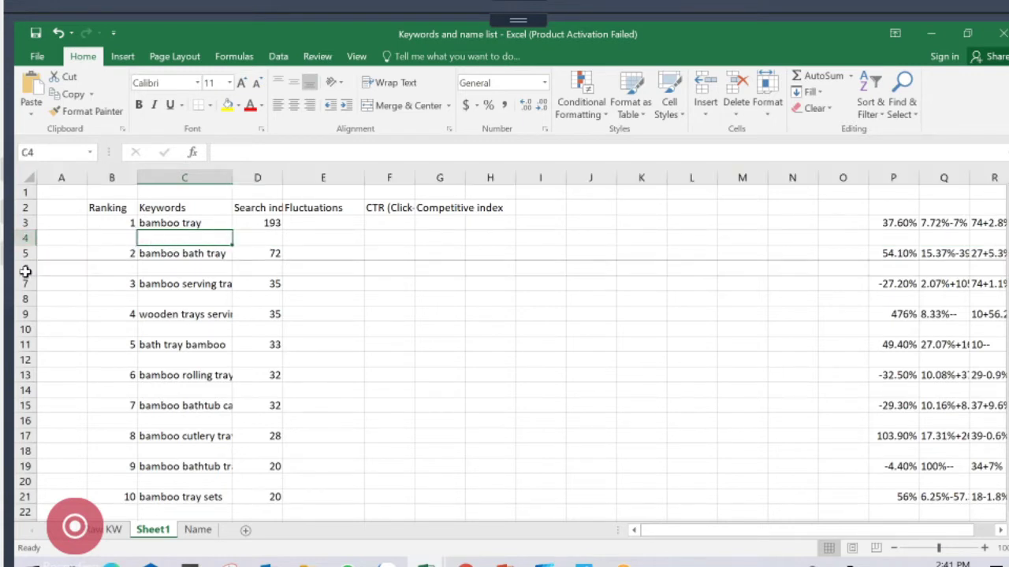
key(Down)
Turn on filtering for the header row in row 2 of Sheet1
click(32, 209)
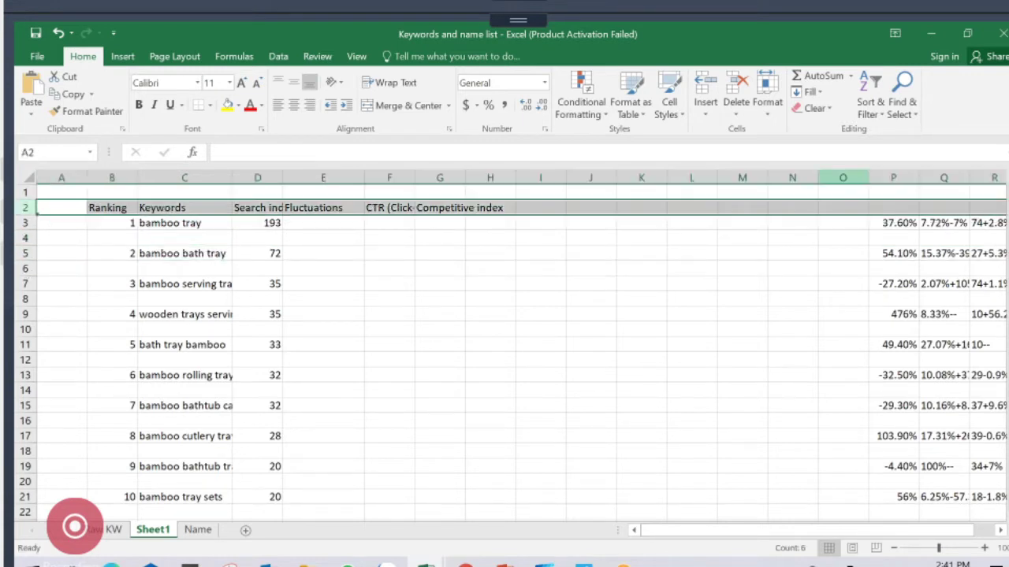
click(871, 106)
click(879, 191)
scroll(711, 192, right, 2)
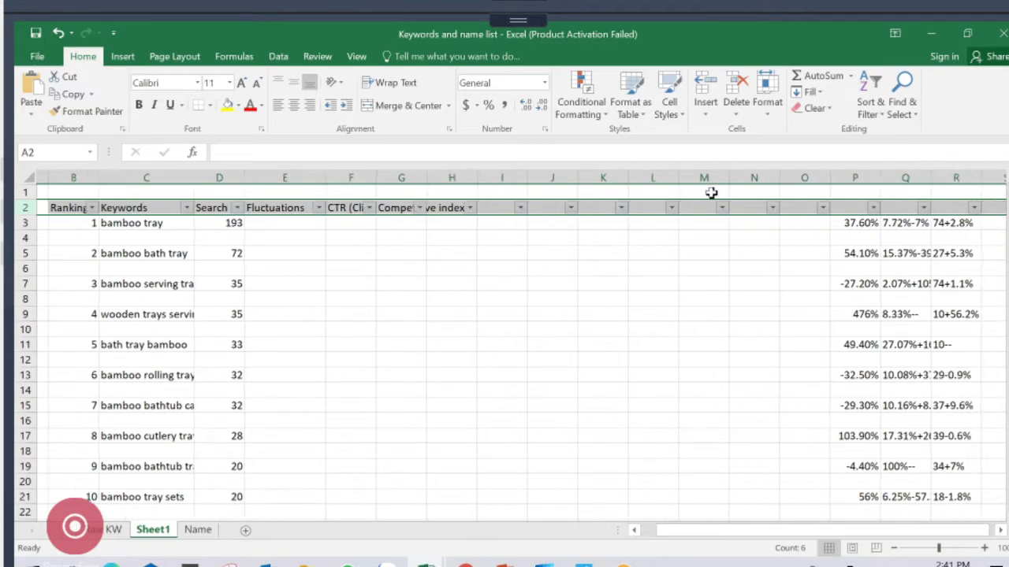
Enter the row numbers 1, 2, 3 and 4 in cells A3 to A6 beside the pasted rows
drag(699, 529, 643, 529)
click(77, 227)
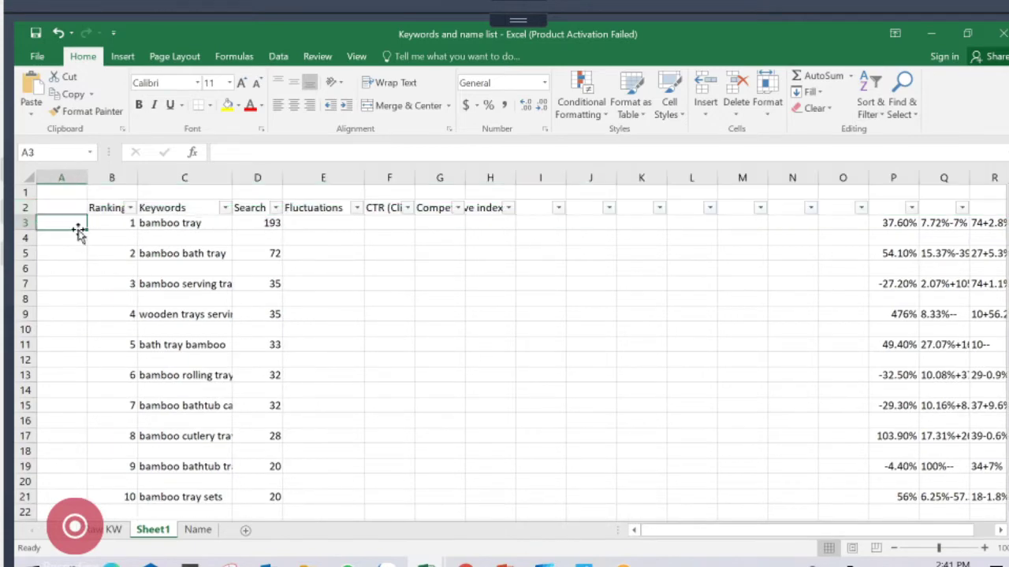
text(1)
key(Return)
text(2)
key(Return)
text(3)
key(Return)
text(4)
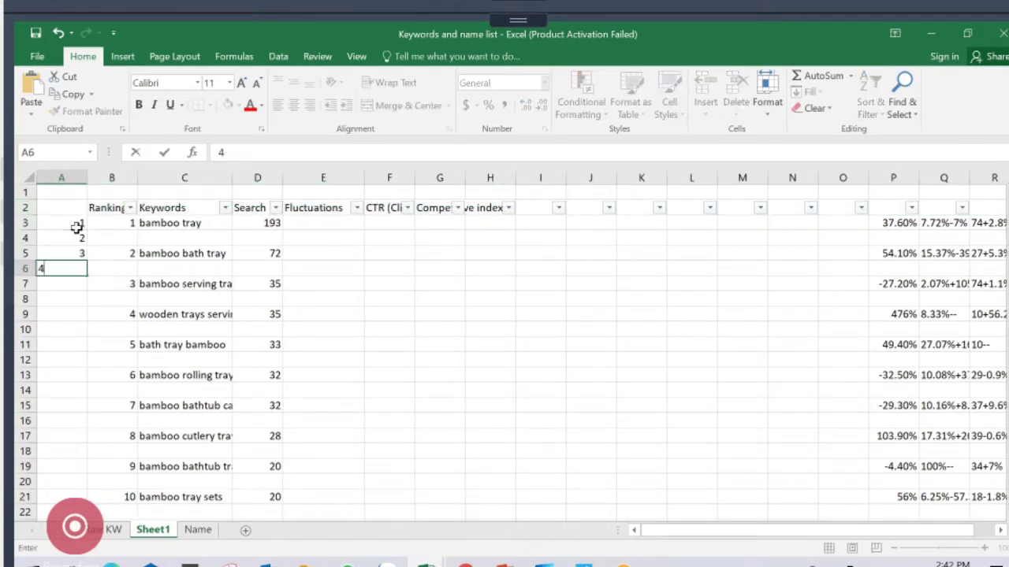
key(Return)
Extend the number series in column A down to row 101, alongside the last keyword
drag(76, 227, 45, 538)
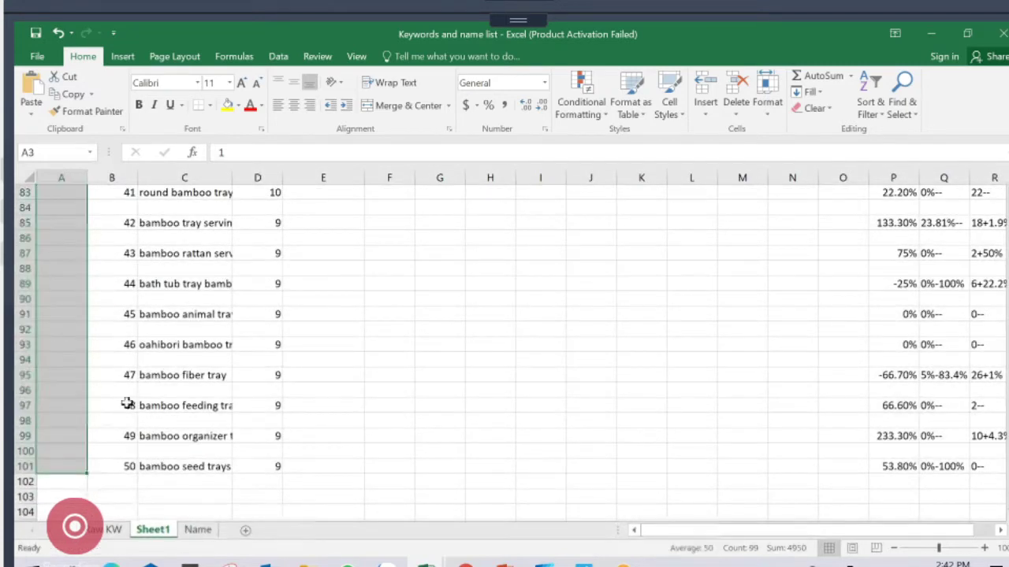
scroll(126, 402, up, 7)
scroll(126, 403, up, 20)
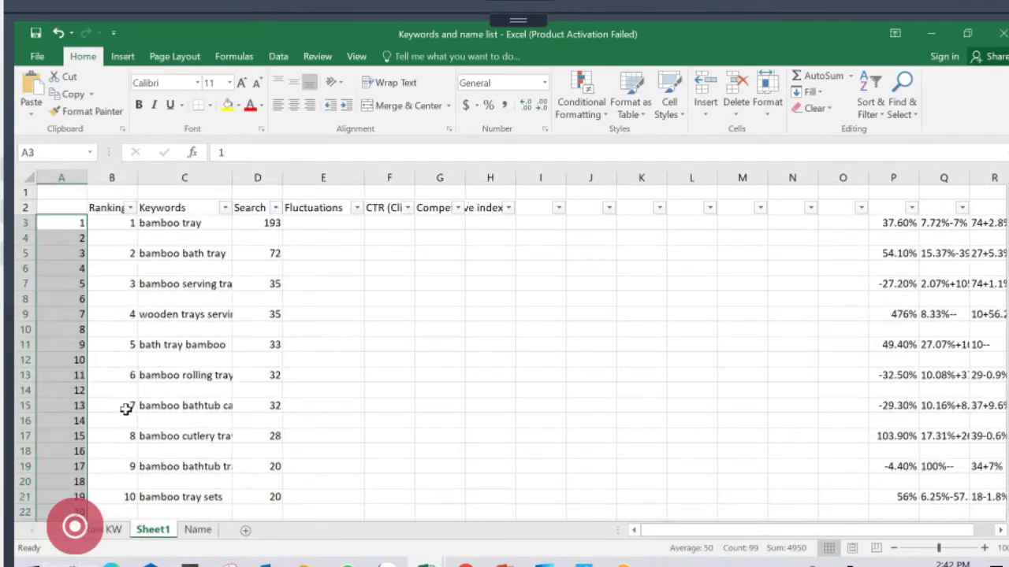
Remove the filter from header row 2 and reapply it so that it also covers column A
click(25, 207)
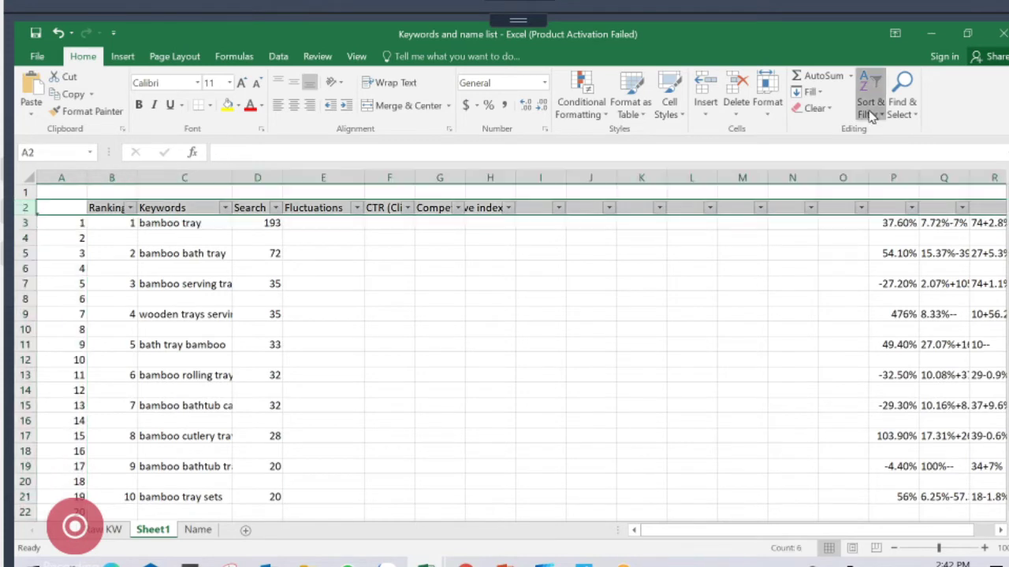
click(870, 106)
click(878, 193)
click(875, 115)
click(879, 191)
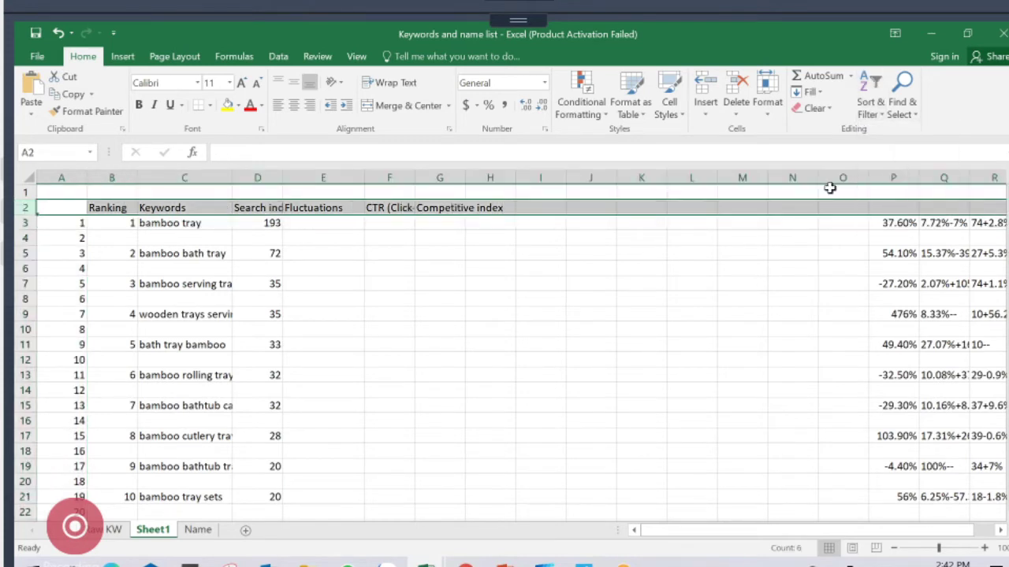
Filter the Ranking column to show only the rows with blank entries
click(130, 208)
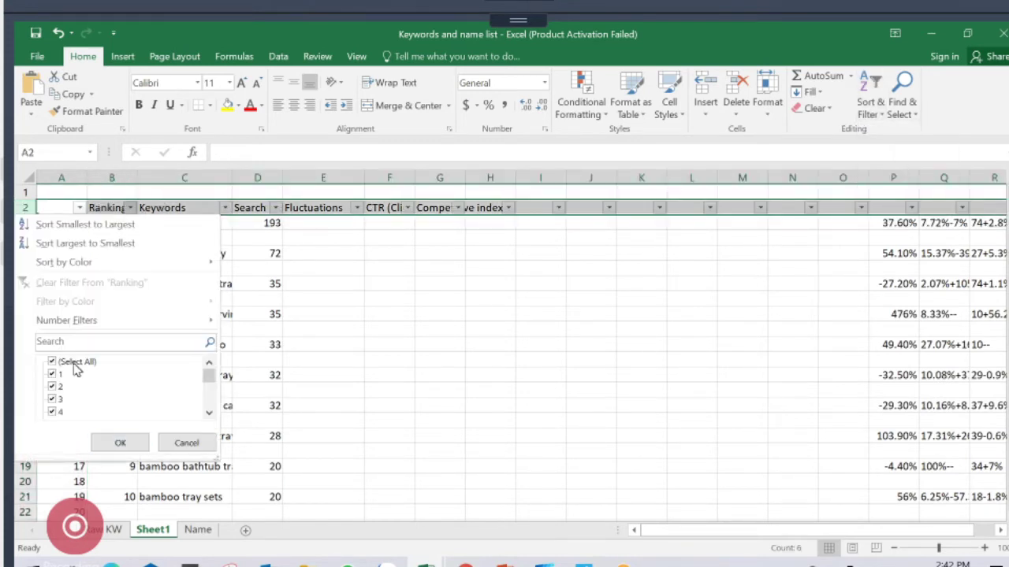
click(76, 363)
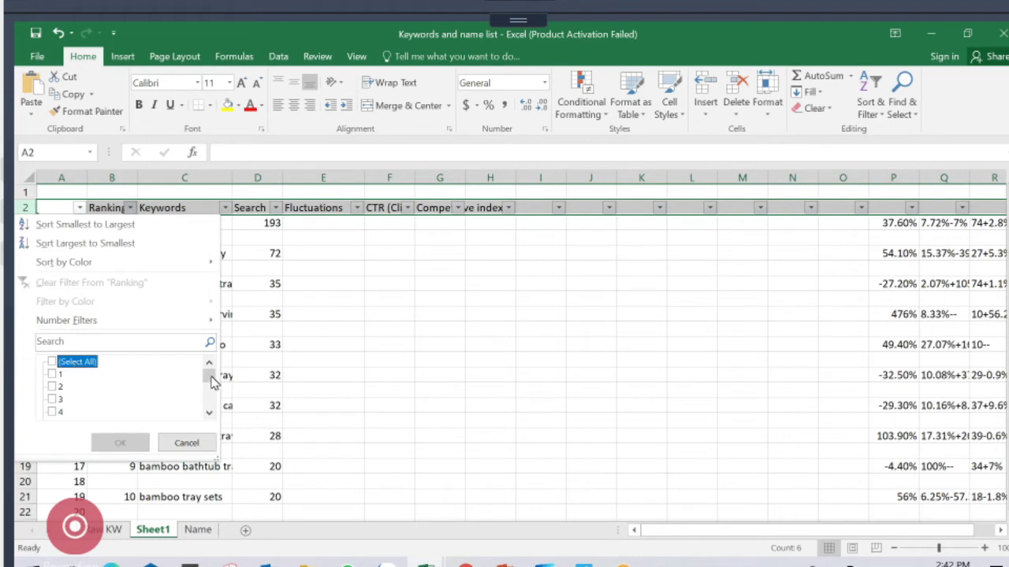
drag(213, 382, 209, 404)
click(67, 411)
click(119, 443)
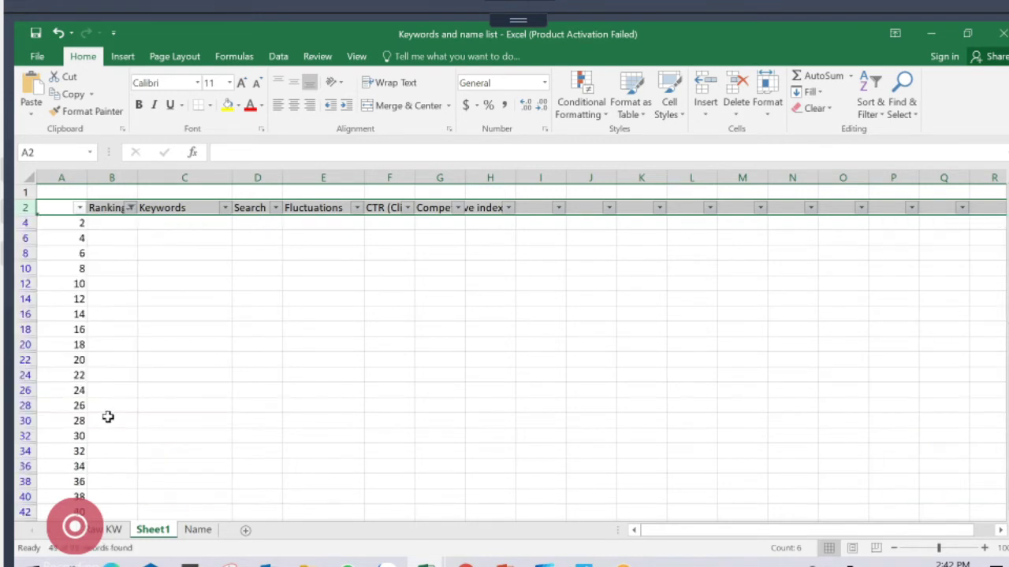
Select all the filtered blank rows from row 4 down and delete them
click(24, 222)
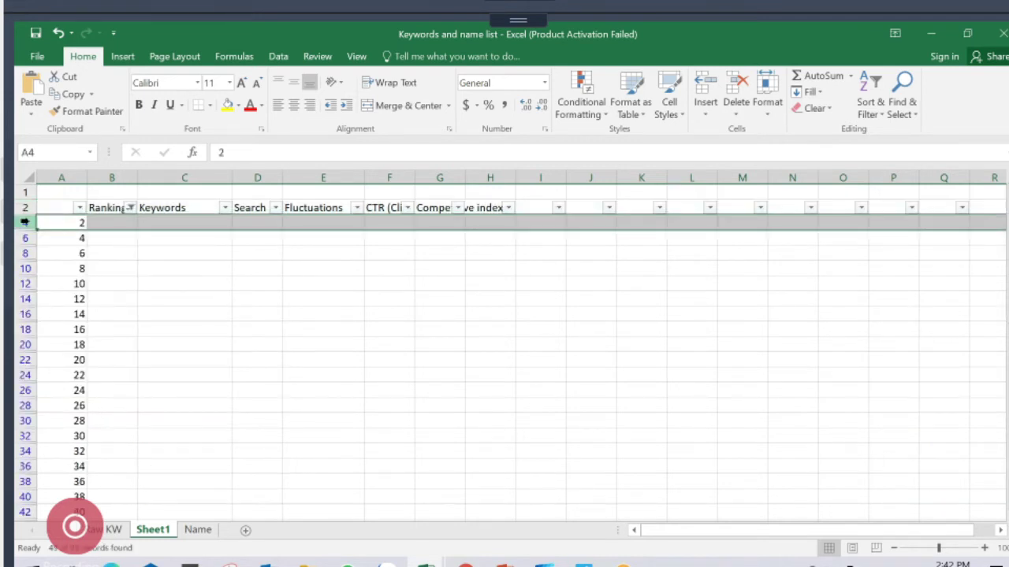
key(ctrl+shift+Down)
scroll(25, 221, up, 10)
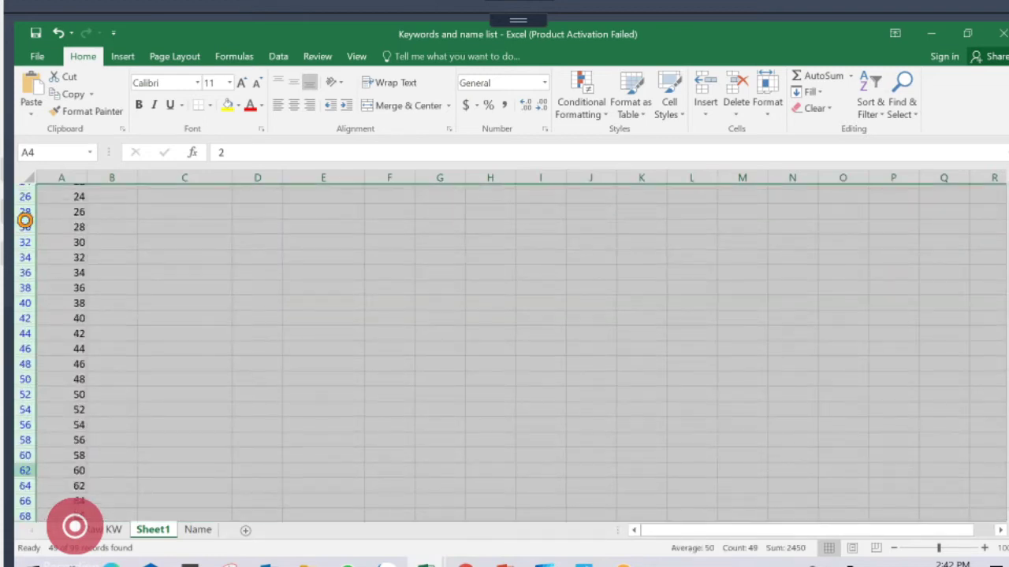
scroll(103, 250, up, 2)
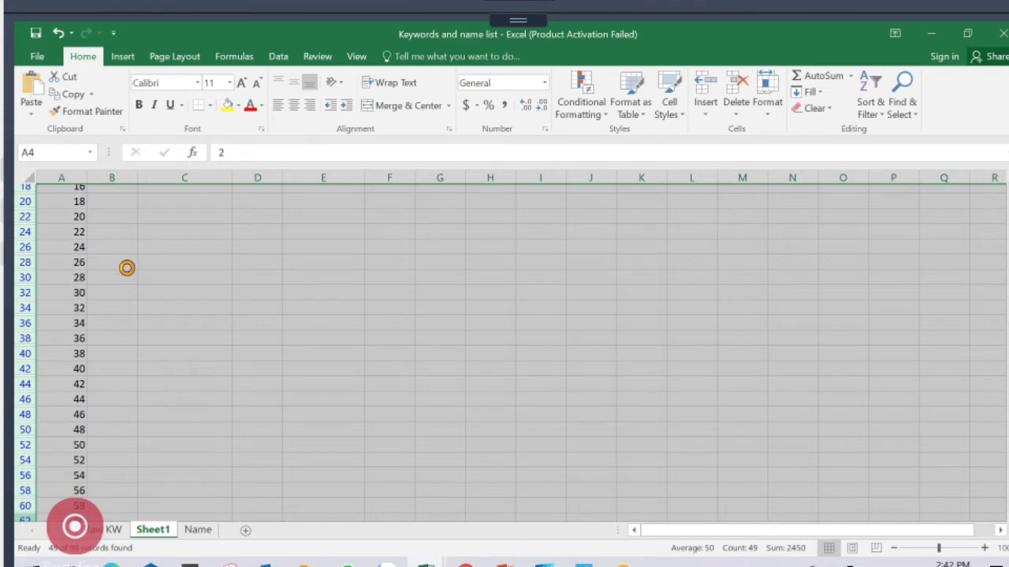
key(ctrl+minus)
Clear the filter from the Ranking column to show the keyword rows again
click(130, 209)
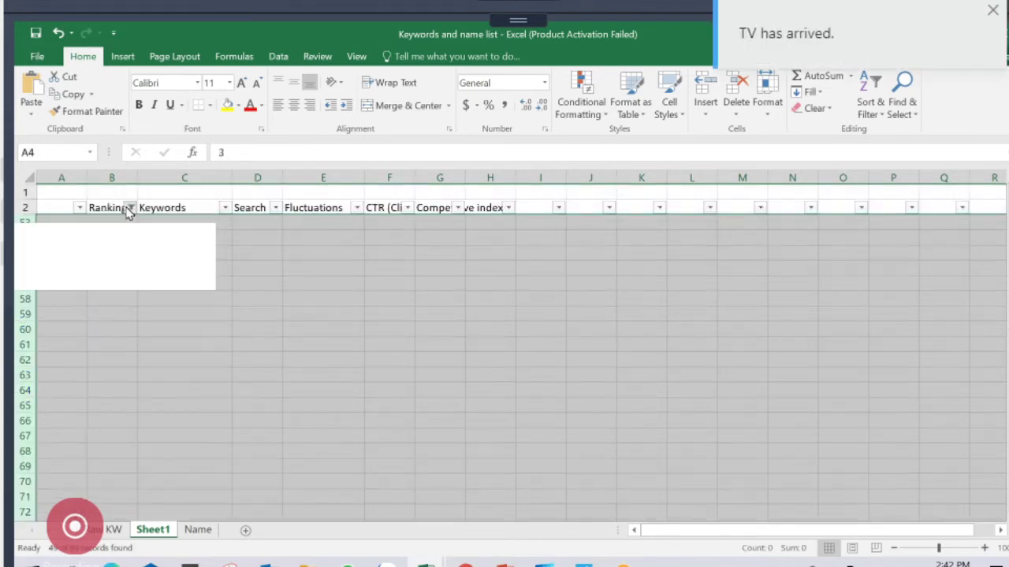
click(129, 289)
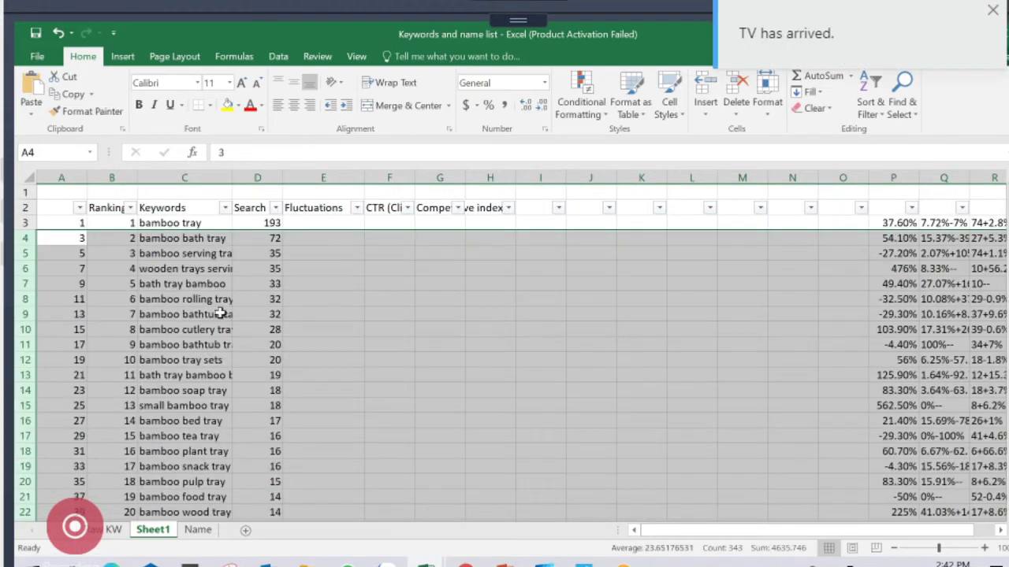
click(510, 373)
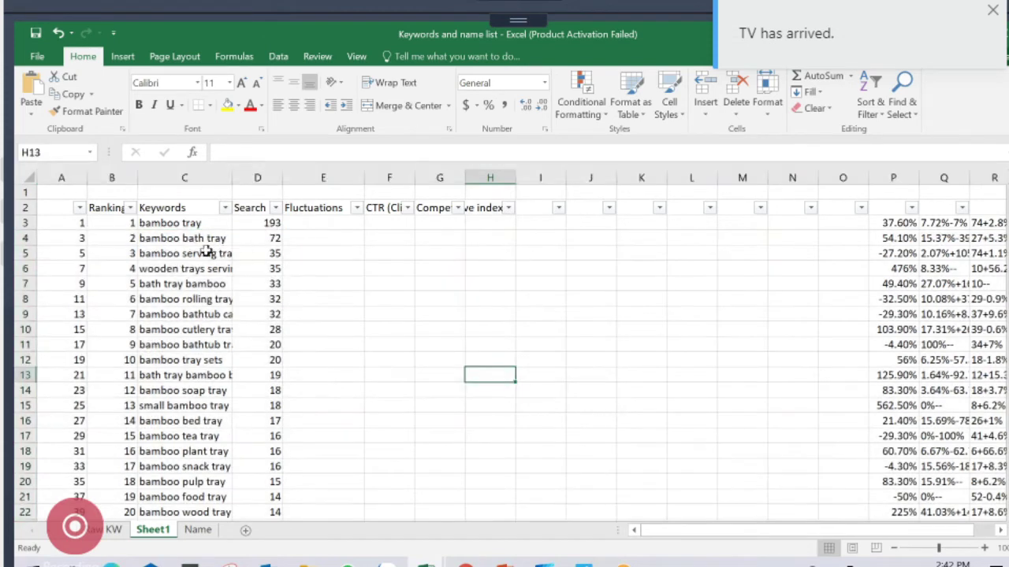
Delete column A with the helper row numbers
click(150, 223)
click(159, 254)
click(68, 177)
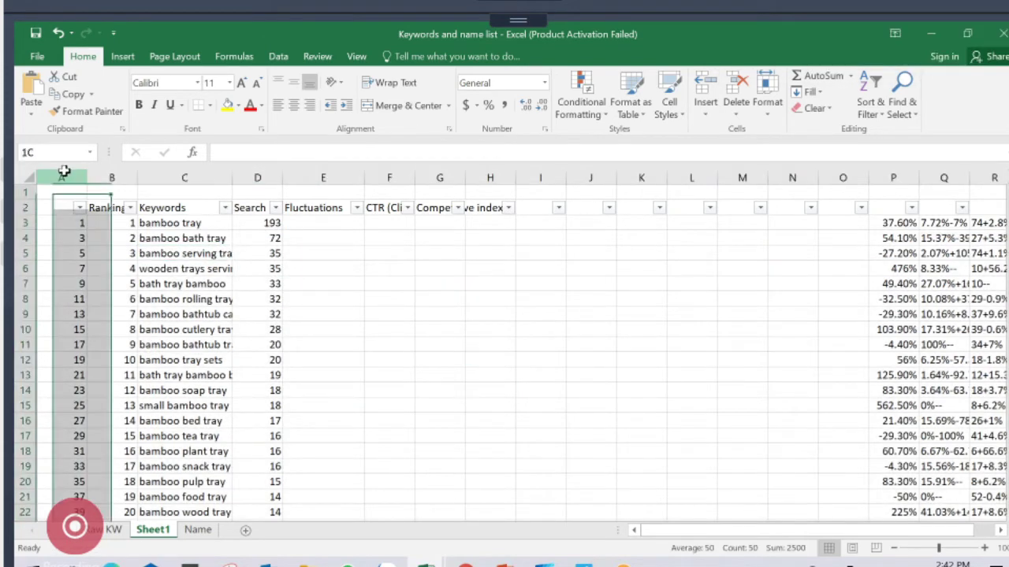
key(ctrl+minus)
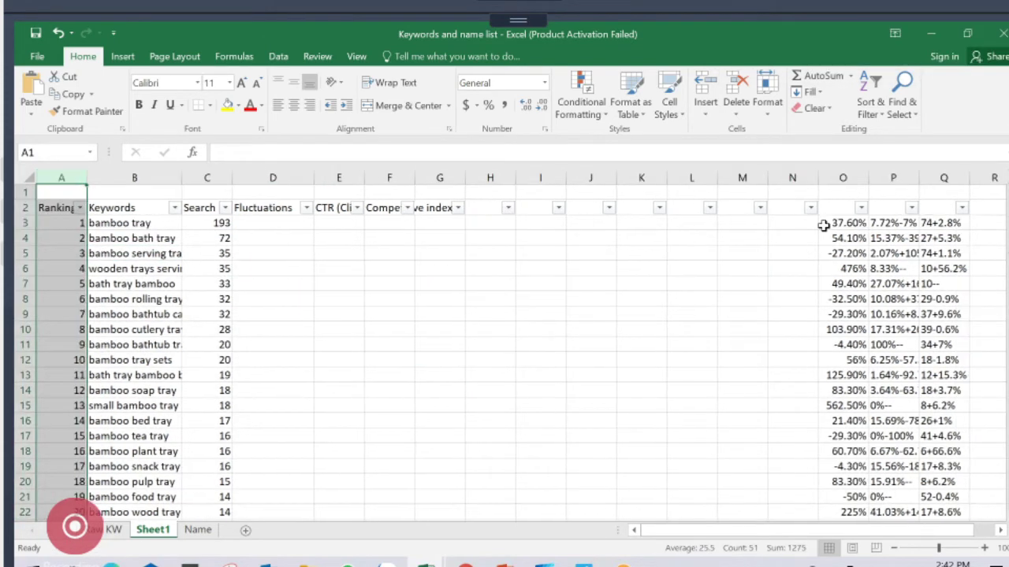
Copy the displaced fluctuation, CTR and competitive index values in O3:Q52
click(823, 226)
key(shift+Right)
key(shift+Right)
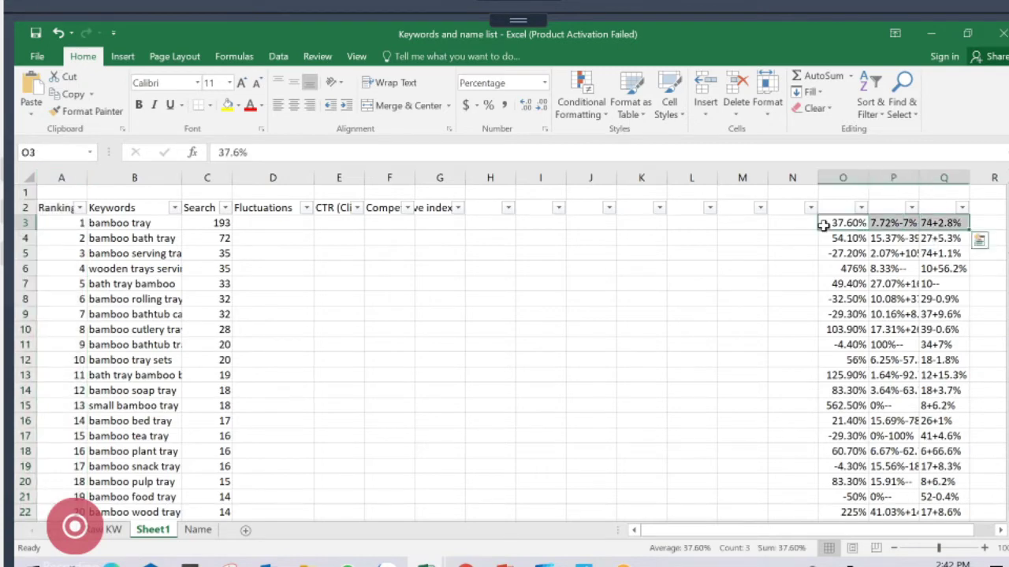
key(ctrl+shift+Down)
key(ctrl+c)
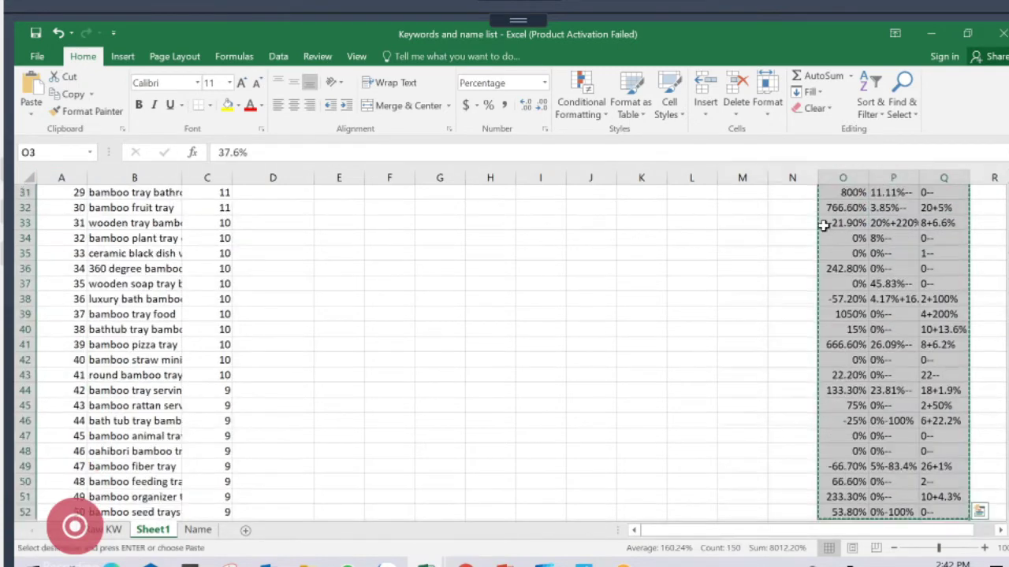
Paste the copied fluctuation, CTR and competitive index values into the table starting at cell D3
scroll(827, 228, up, 10)
key(Left)
key(Left)
key(Left)
key(Left)
key(Left)
key(Left)
key(Left)
key(Left)
key(Left)
key(Left)
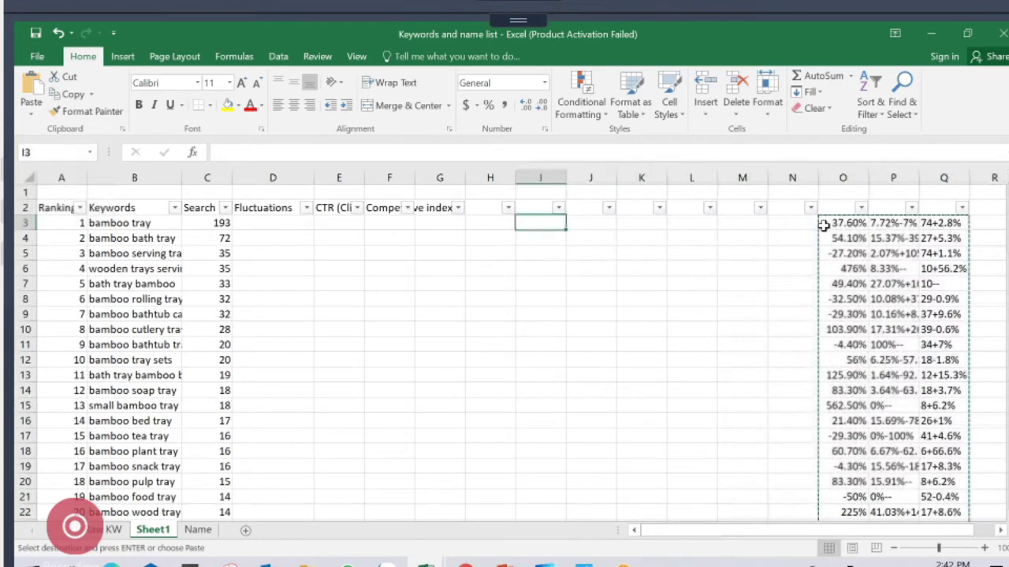
key(Left)
key(ctrl+v)
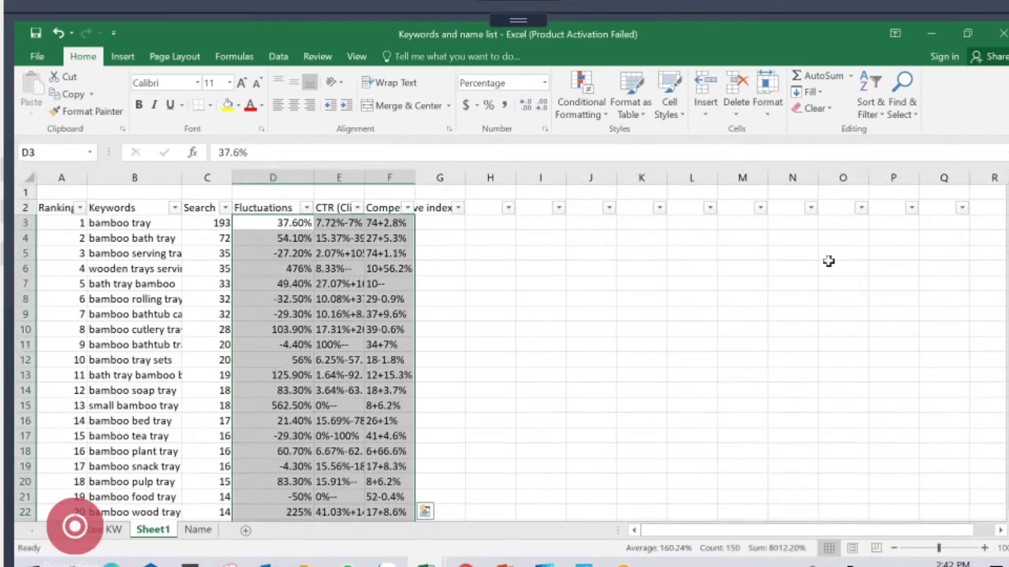
Widen the Keywords, Fluctuations, CTR and Competitive index columns until their full contents fit
click(592, 313)
drag(416, 177, 470, 176)
drag(315, 178, 494, 179)
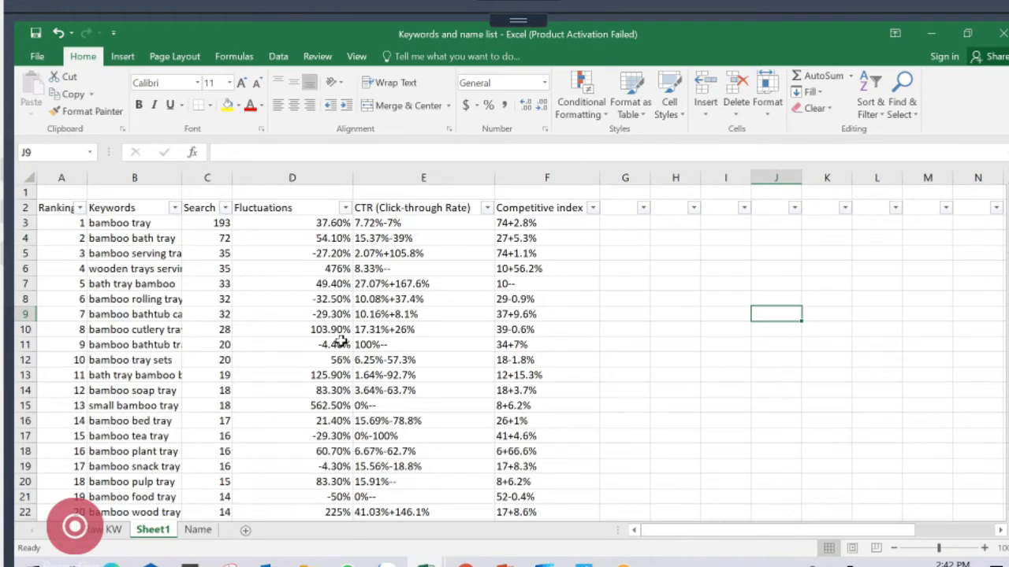
drag(181, 178, 250, 178)
Review the top keywords in column B to judge which ones are relevant to the product
drag(194, 221, 196, 270)
click(193, 226)
click(192, 254)
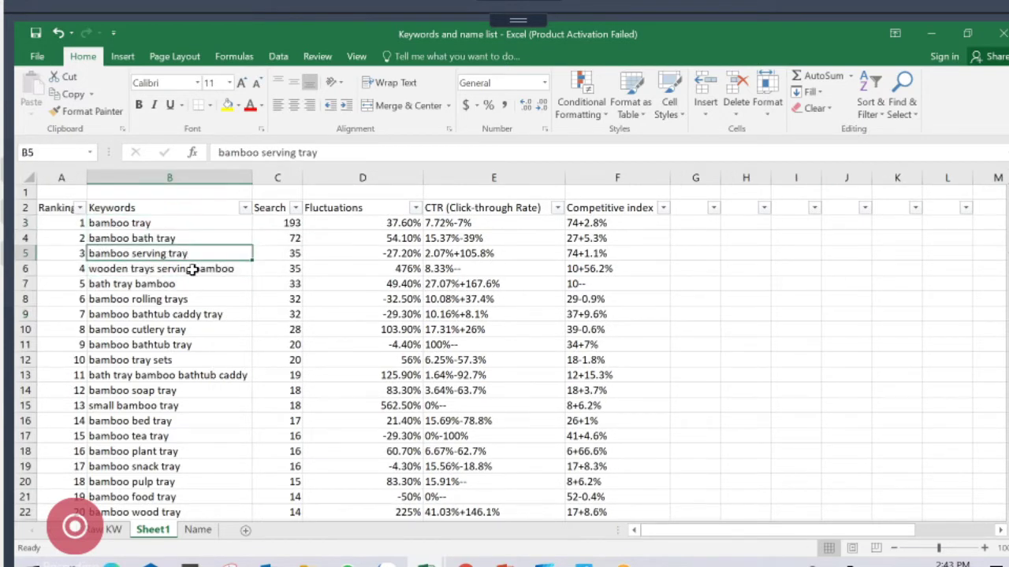
click(191, 268)
click(193, 284)
click(190, 301)
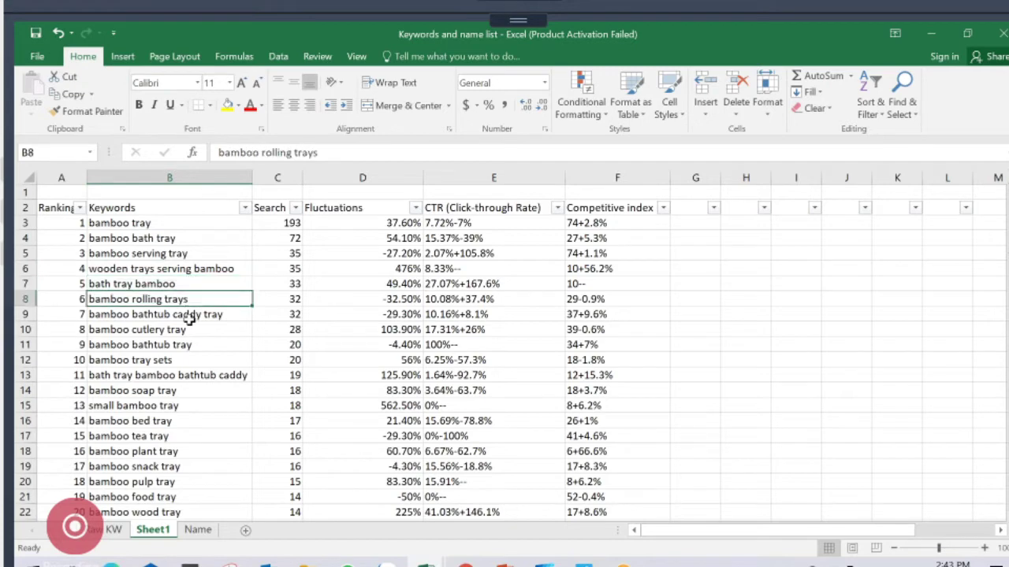
click(190, 314)
click(147, 238)
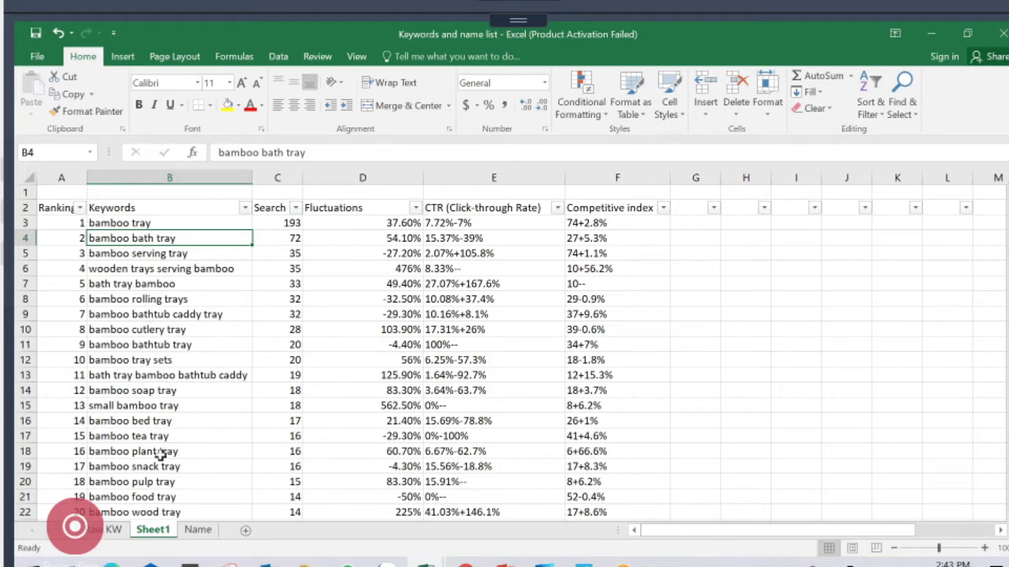
Delete the unwanted keyword rows 9, 15, 21, 24, 27, 29, 32, 35, 41, 47 and 51 together
scroll(162, 457, down, 1)
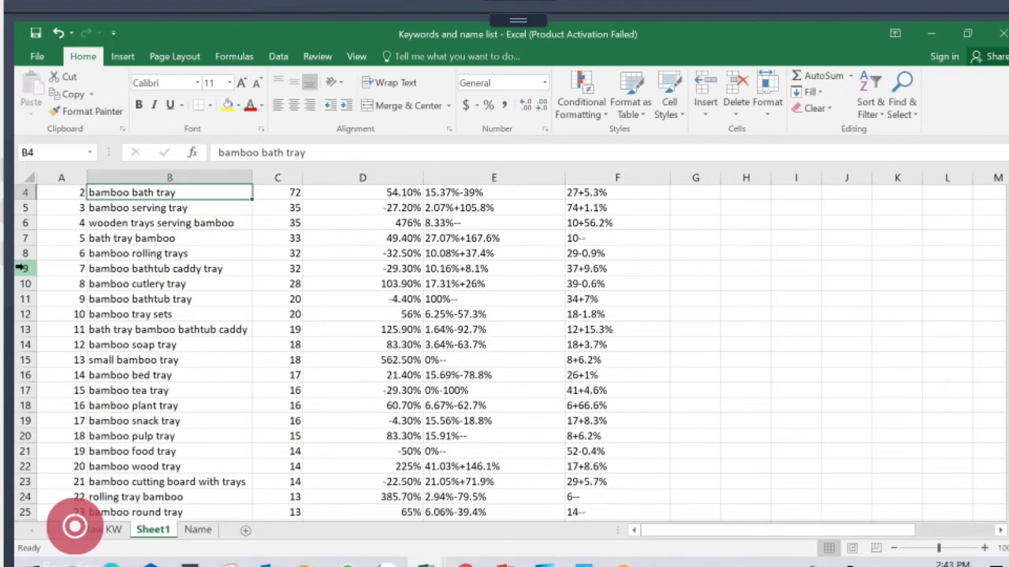
click(25, 268)
ctrl+click(25, 360)
ctrl+click(24, 450)
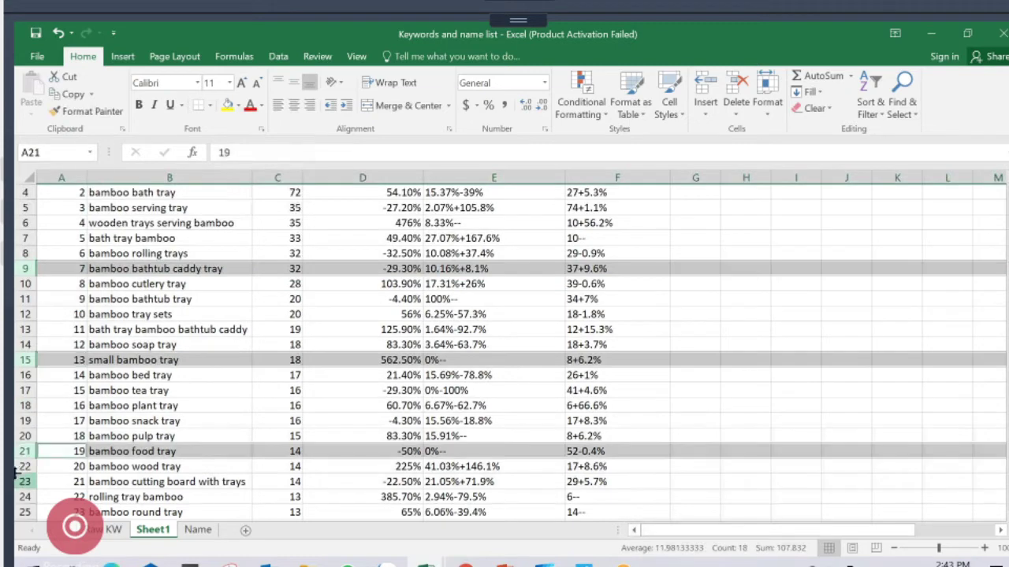
ctrl+click(25, 497)
scroll(17, 493, down, 2)
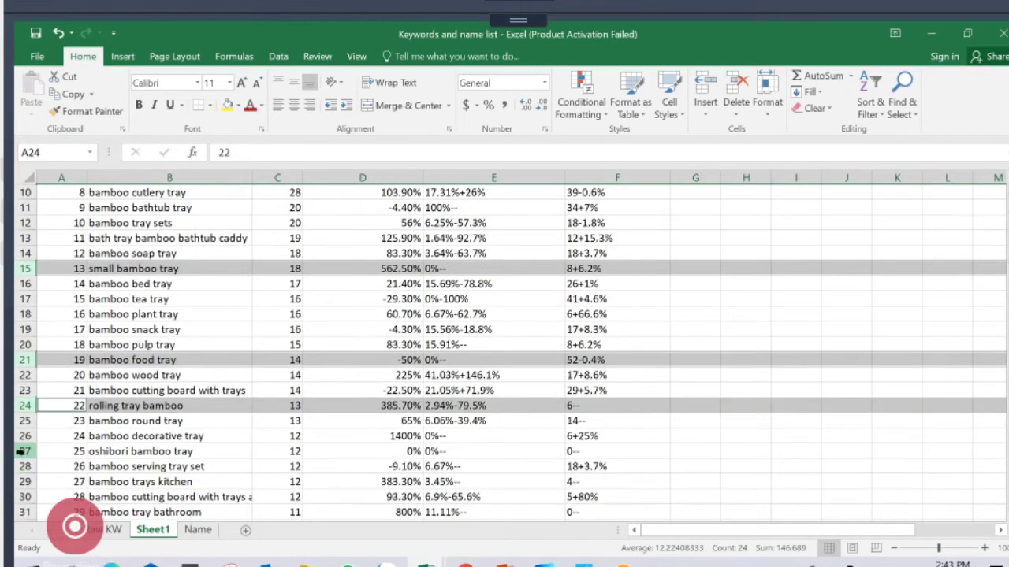
ctrl+click(22, 451)
ctrl+click(17, 481)
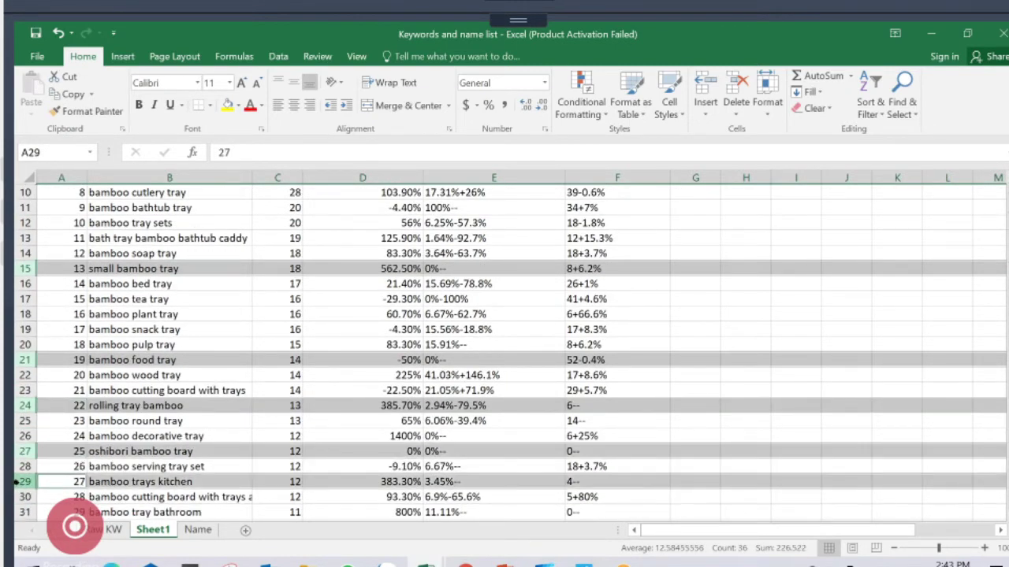
scroll(18, 481, down, 2)
ctrl+click(24, 435)
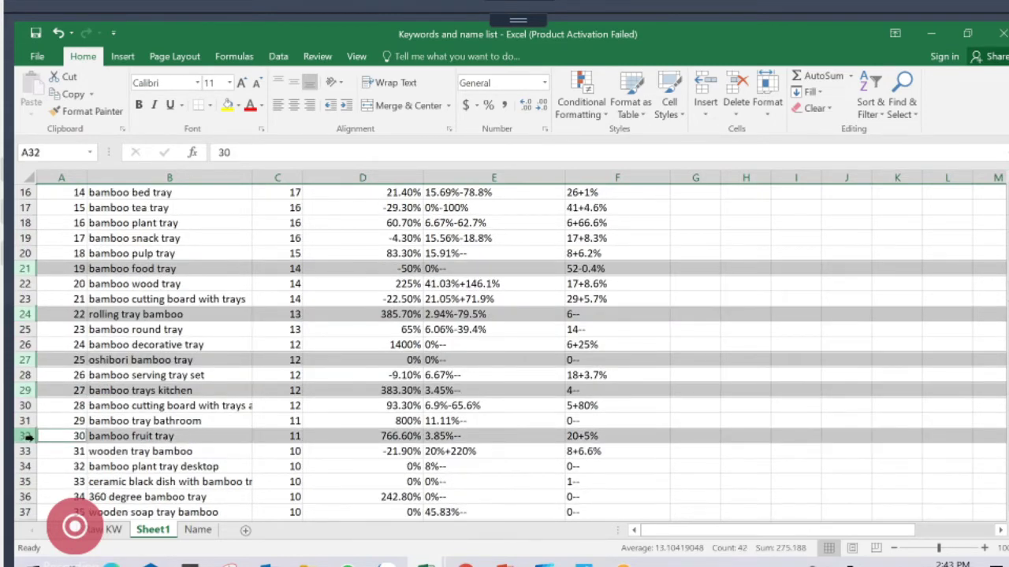
scroll(26, 436, down, 1)
ctrl+click(19, 435)
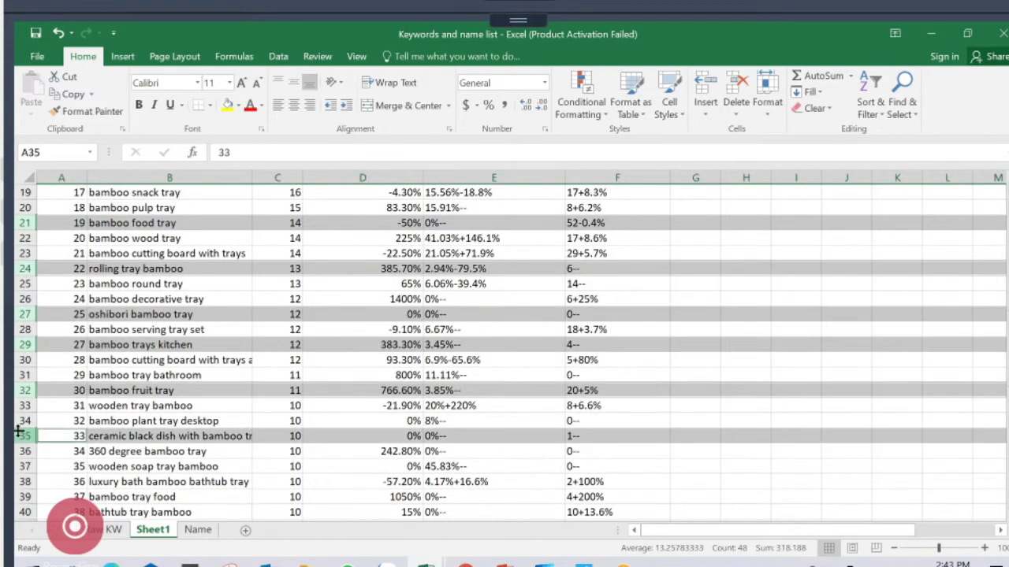
scroll(17, 432, down, 2)
ctrl+click(25, 436)
scroll(26, 439, down, 1)
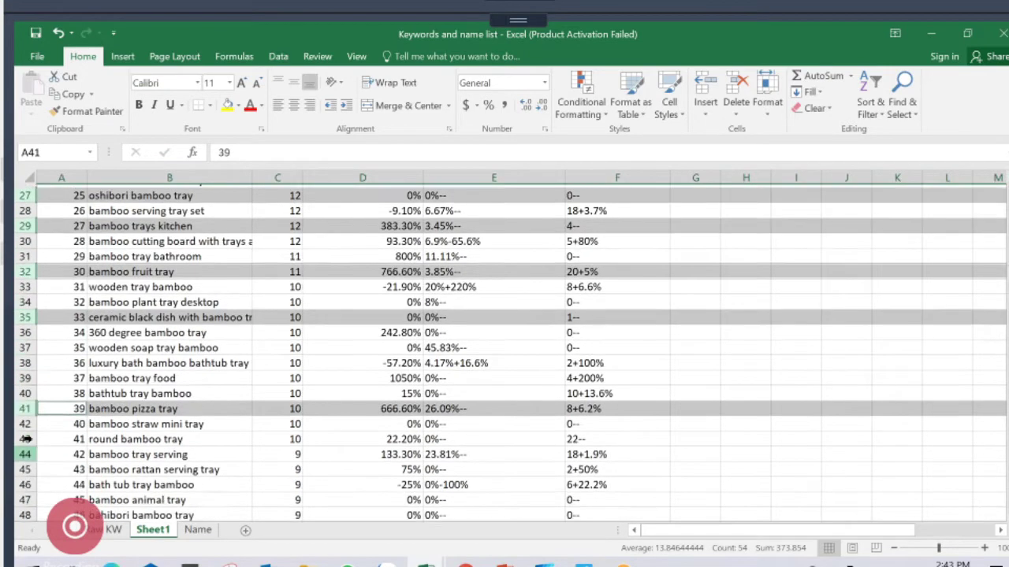
scroll(26, 439, down, 1)
ctrl+click(25, 437)
scroll(24, 447, down, 1)
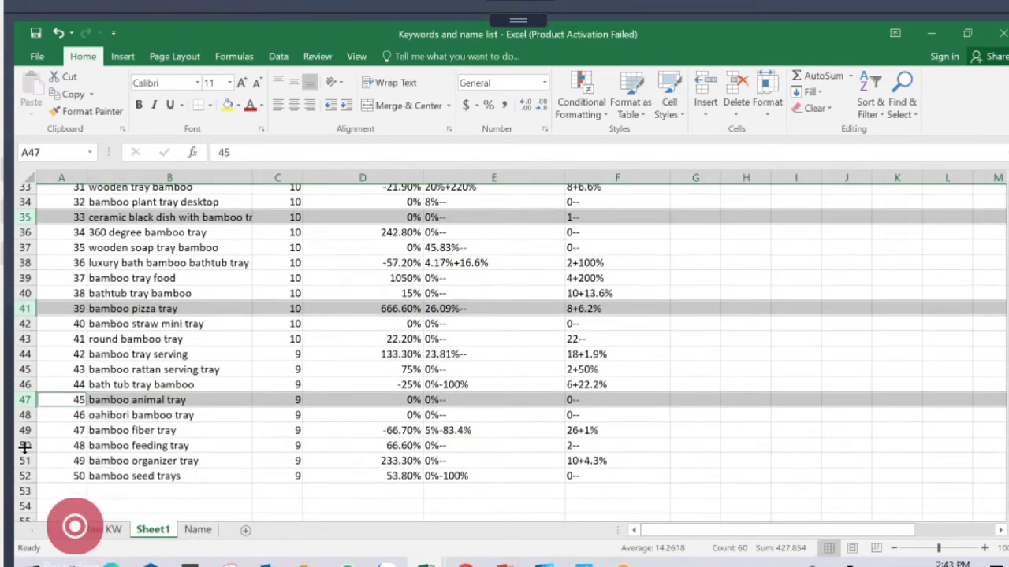
ctrl+click(23, 450)
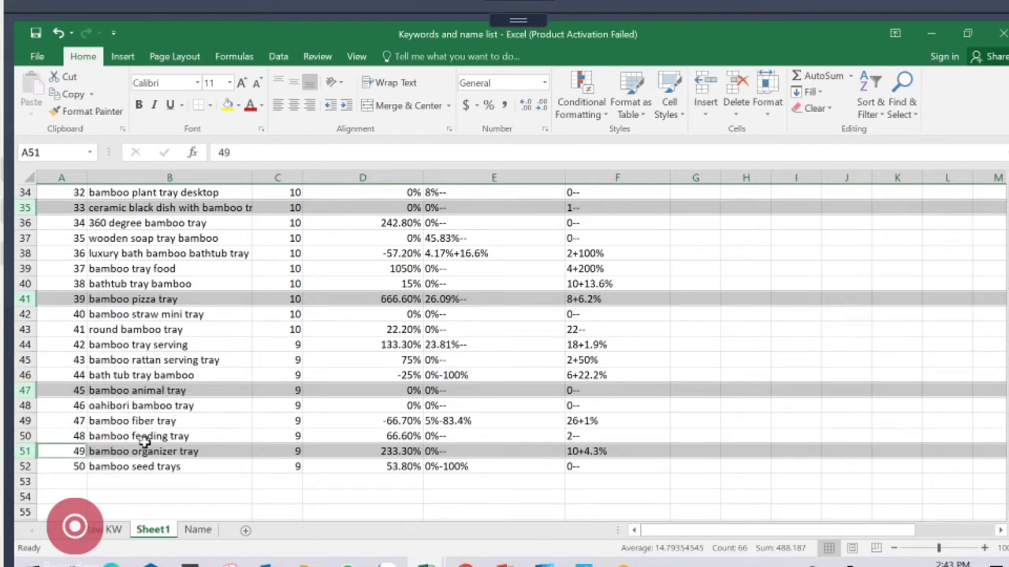
scroll(188, 456, up, 4)
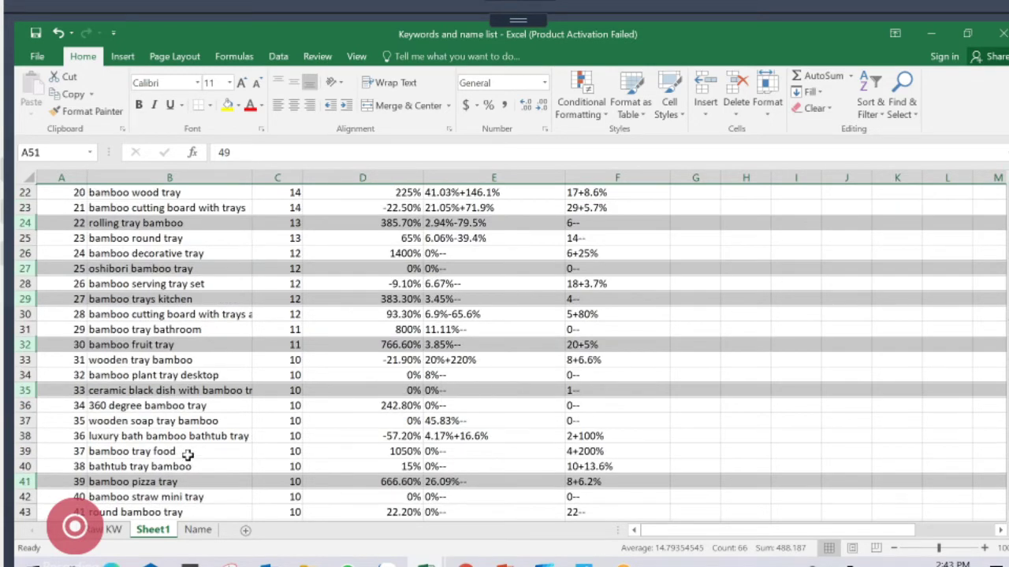
click(194, 463)
scroll(186, 455, down, 6)
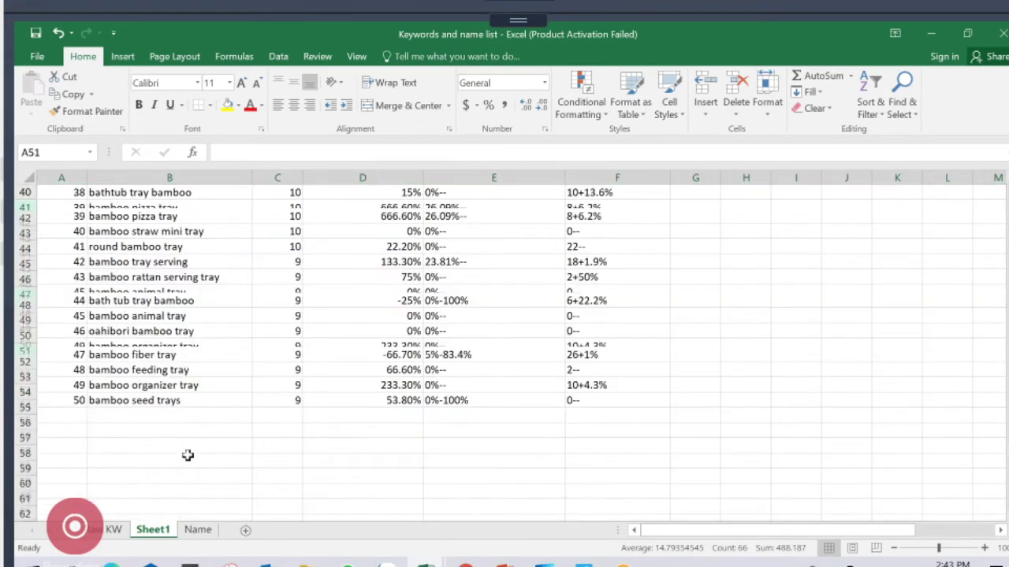
key(ctrl+minus)
scroll(228, 446, up, 5)
scroll(231, 447, up, 8)
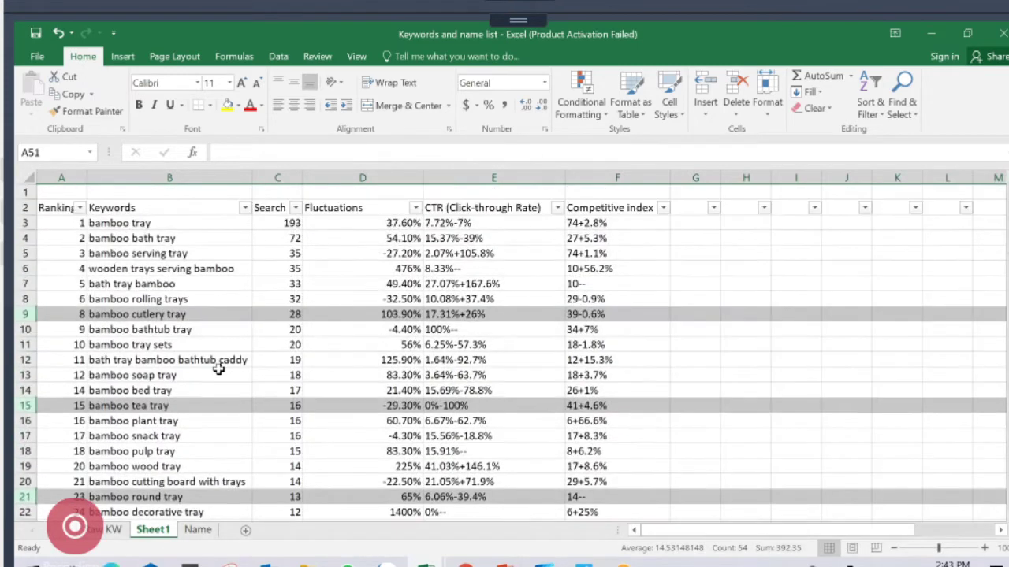
click(209, 375)
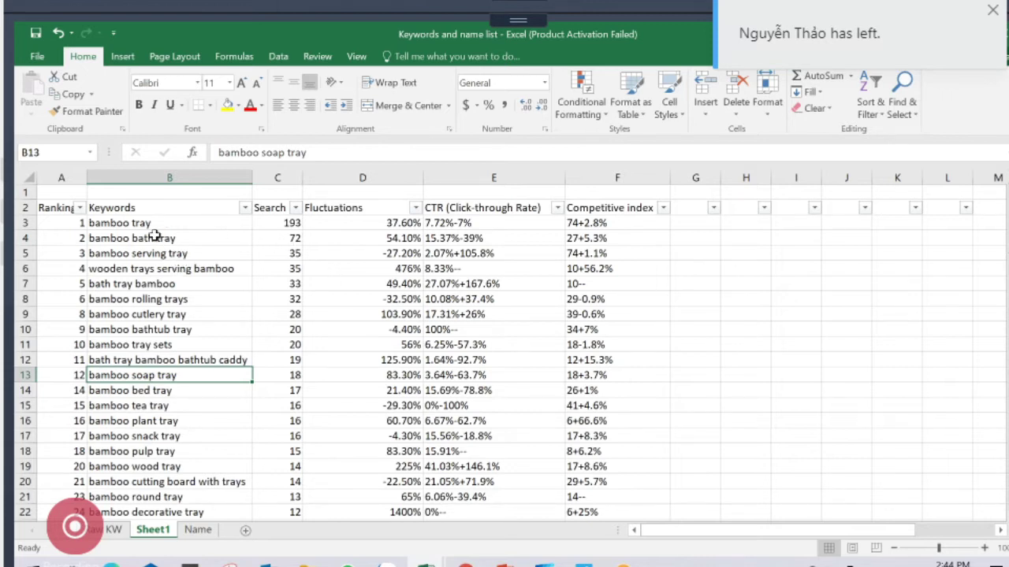
click(162, 238)
click(158, 269)
click(166, 283)
click(181, 329)
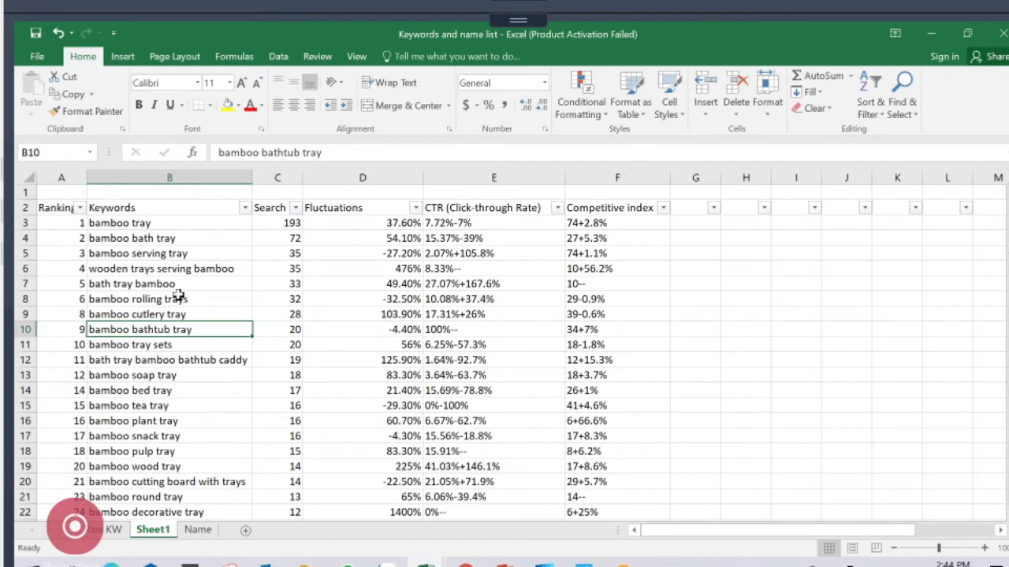
click(268, 253)
click(279, 223)
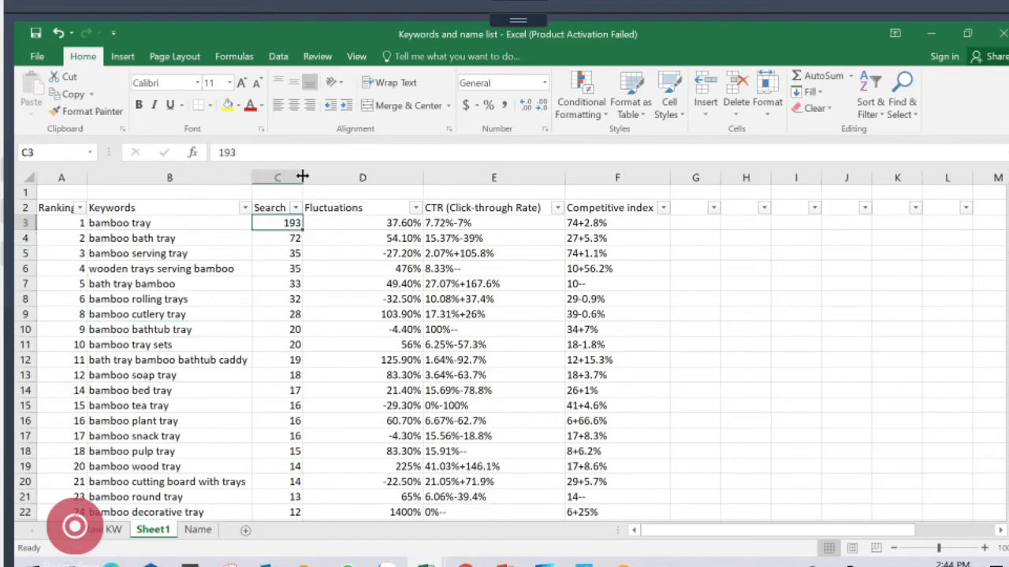
Widen column C to fit its heading and sort the table by Search index from largest to smallest
drag(302, 177, 329, 176)
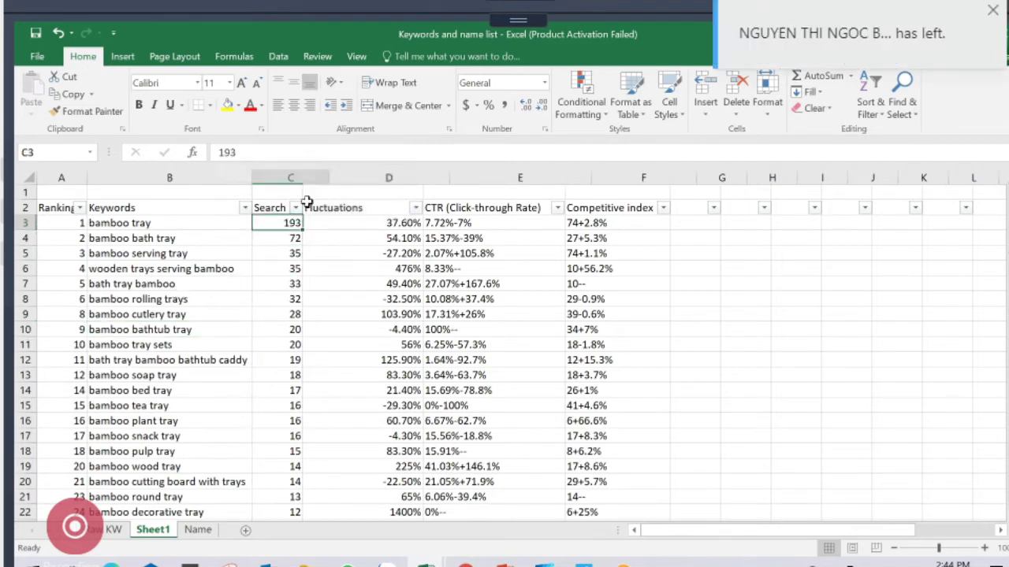
click(321, 208)
click(237, 242)
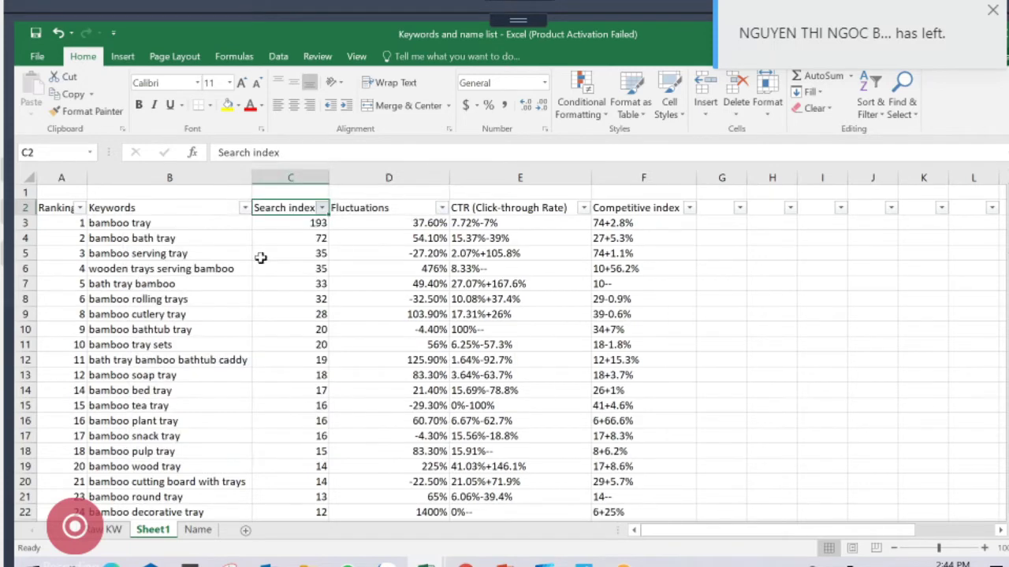
click(321, 207)
click(234, 251)
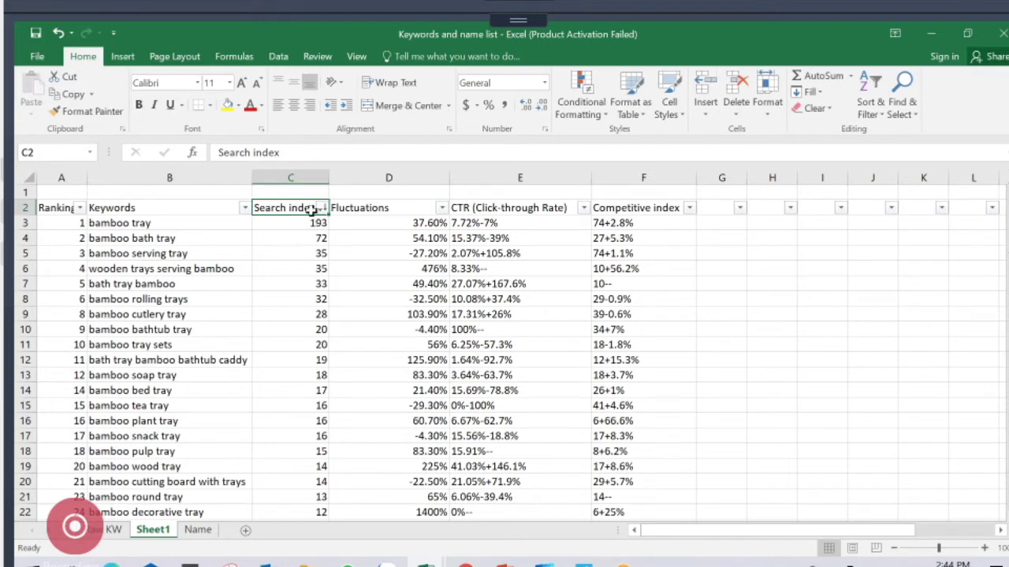
click(456, 222)
click(457, 212)
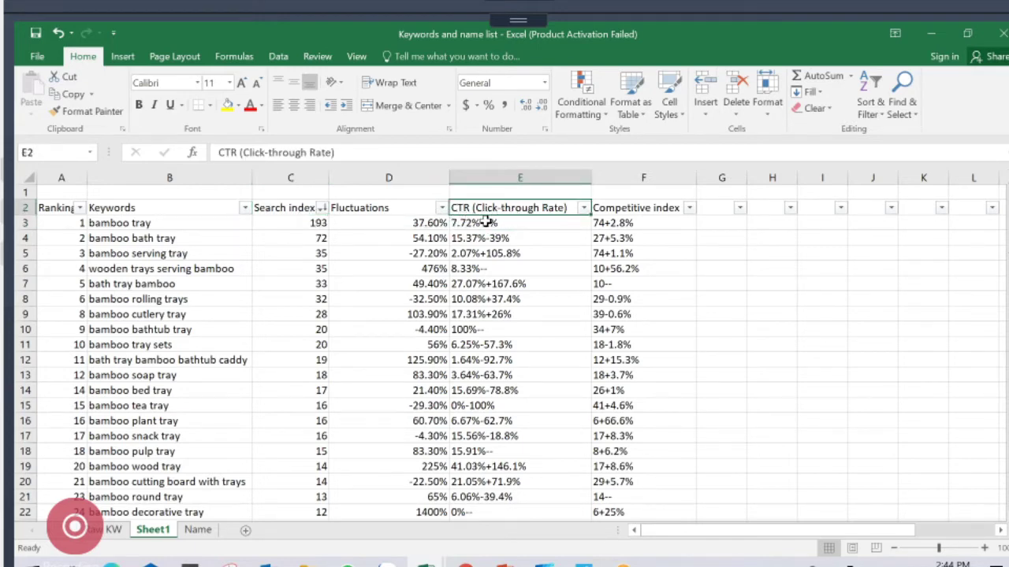
click(486, 224)
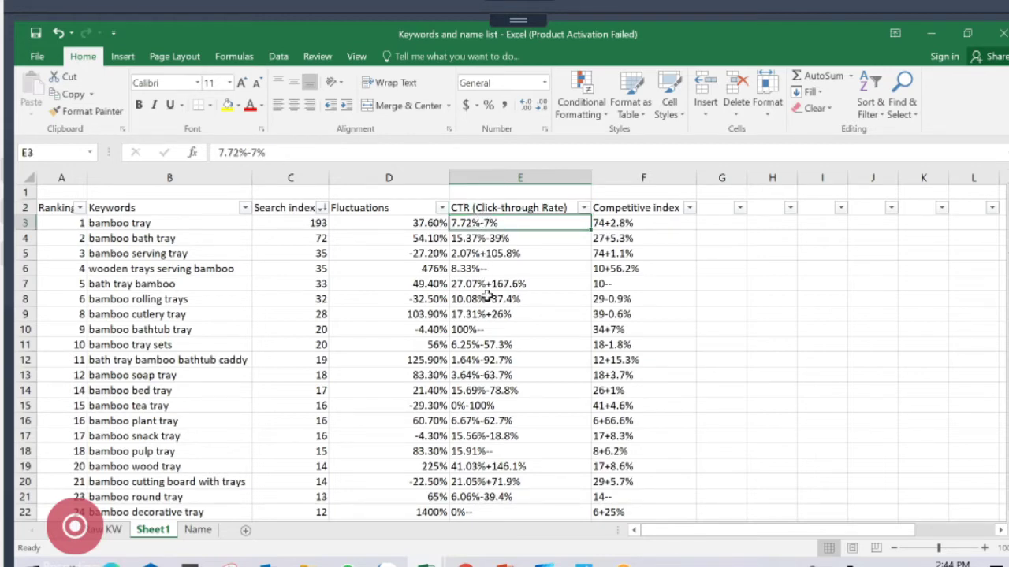
scroll(493, 392, down, 2)
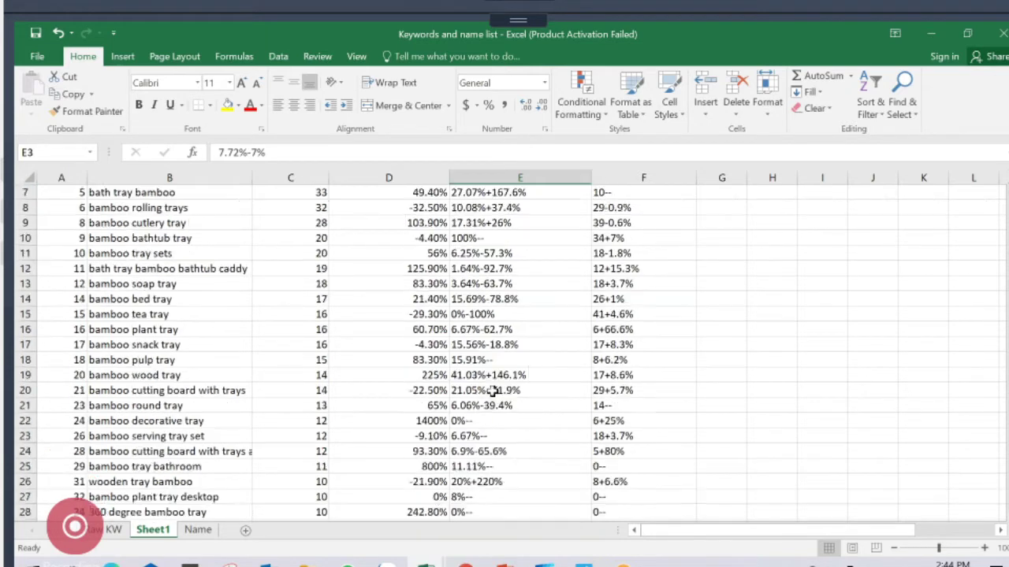
scroll(520, 315, up, 2)
click(582, 208)
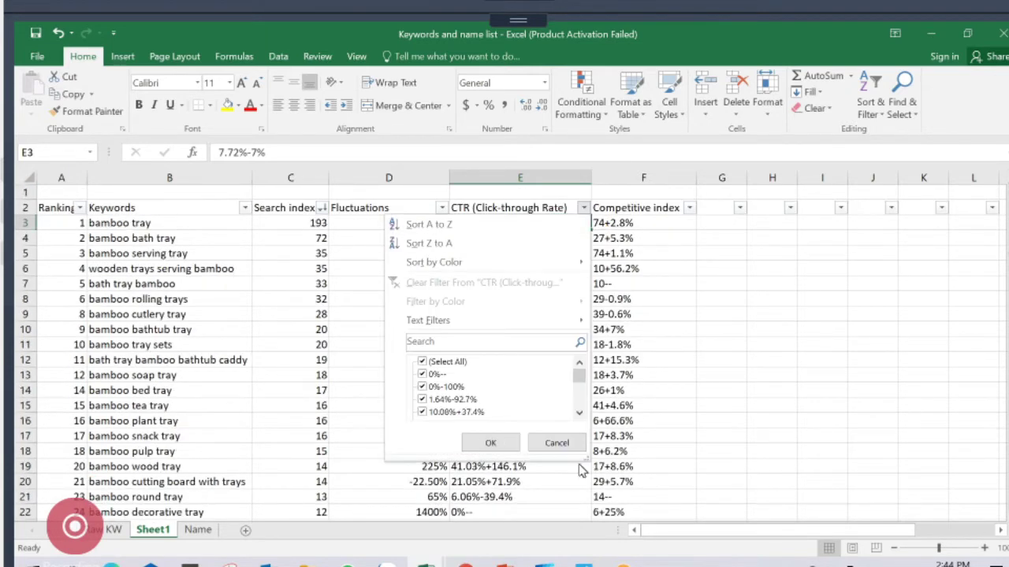
drag(587, 457, 817, 534)
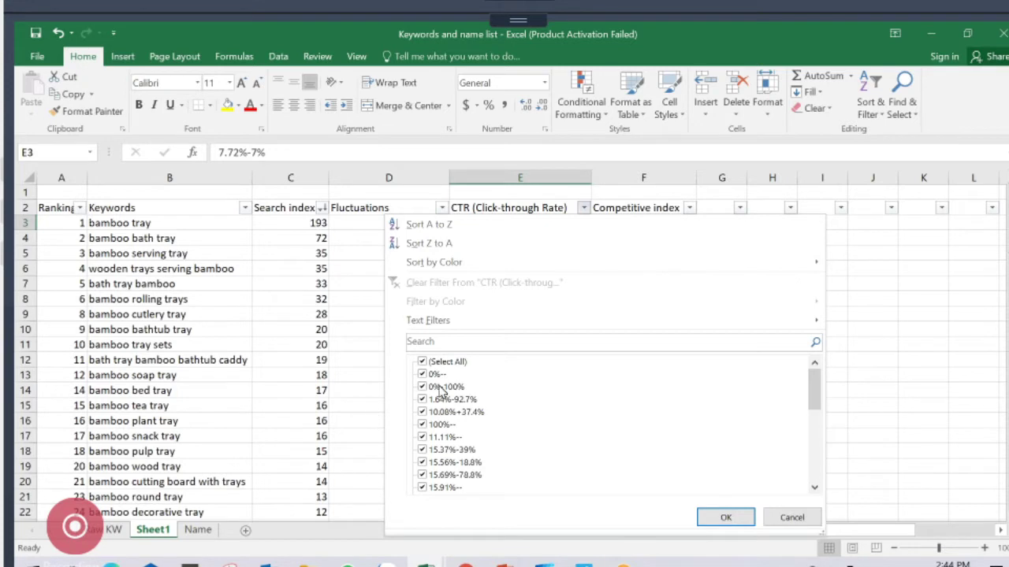
click(447, 361)
click(438, 374)
click(448, 386)
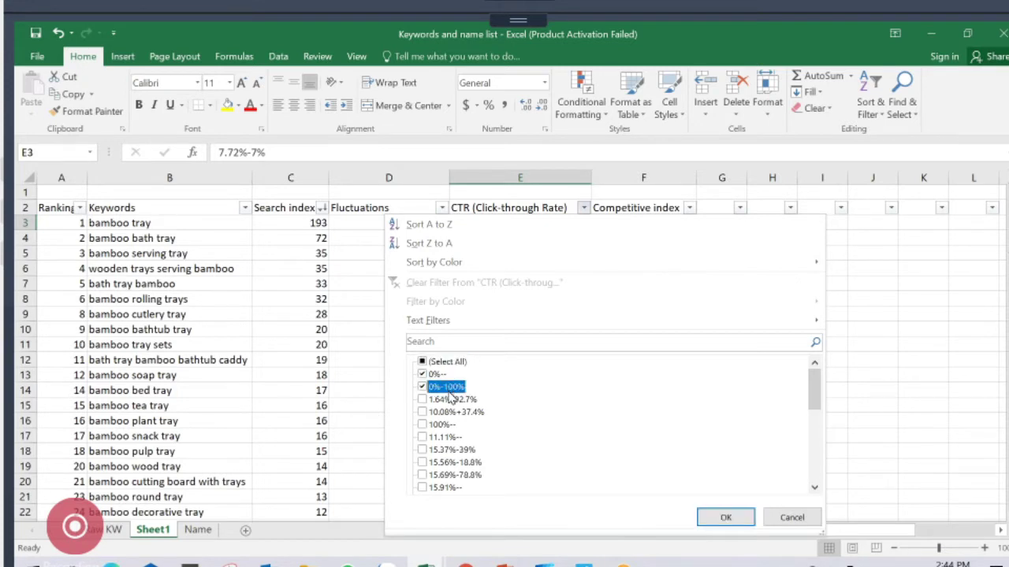
click(450, 399)
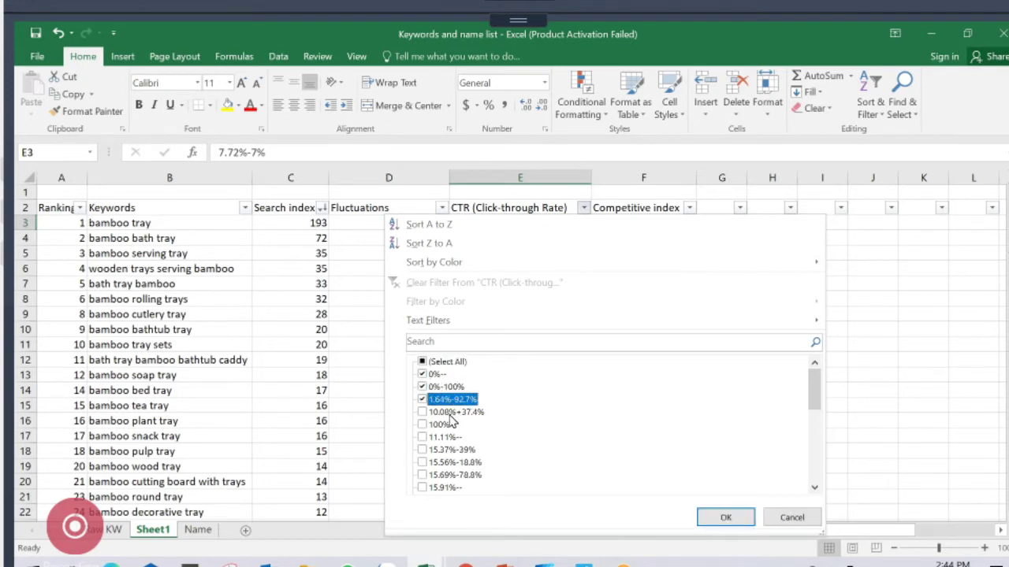
scroll(461, 435, down, 2)
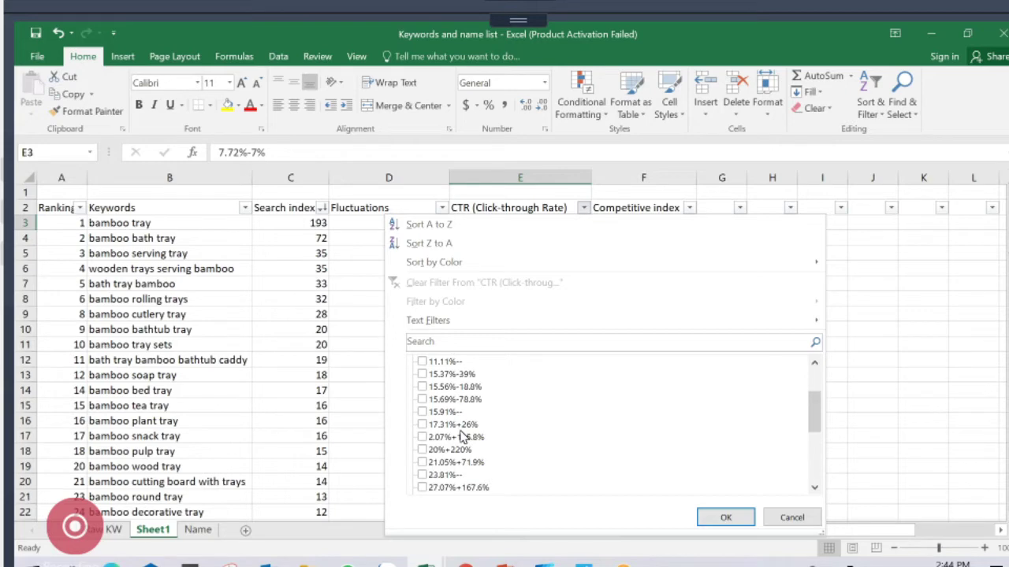
scroll(462, 437, down, 4)
scroll(462, 437, up, 6)
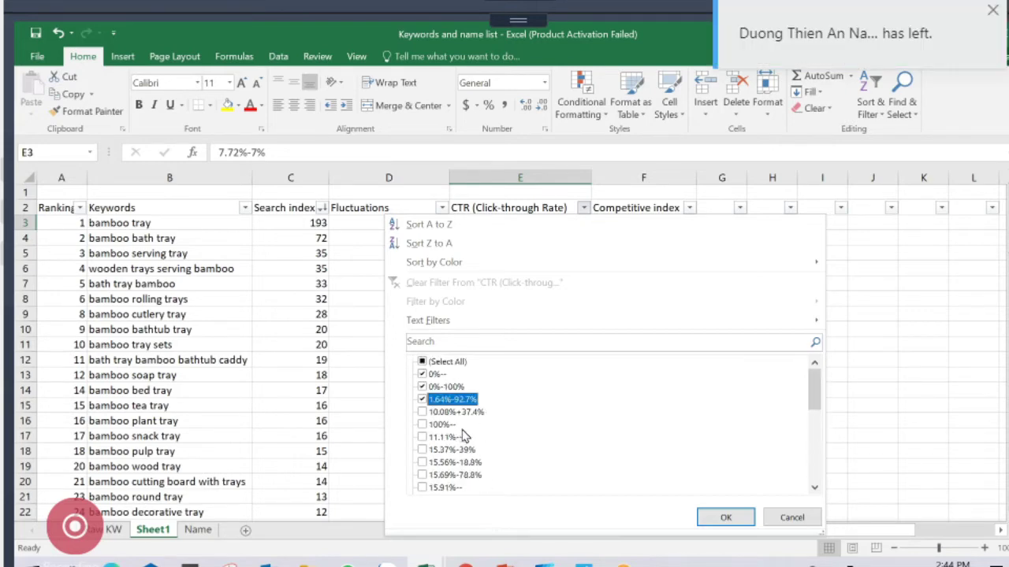
click(792, 517)
Sort the table by the CTR (Click-through Rate) column from A to Z
click(584, 207)
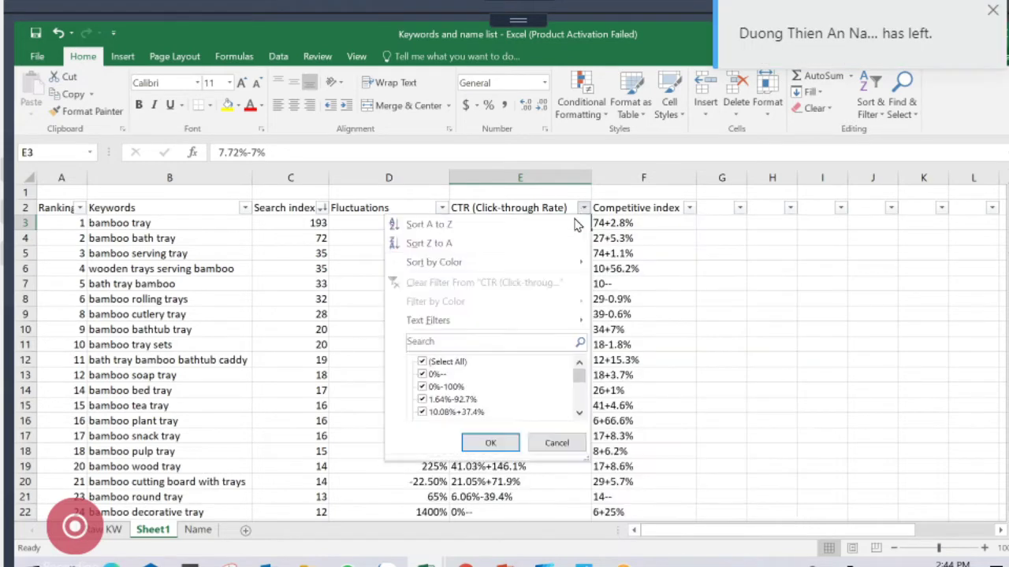
key(Escape)
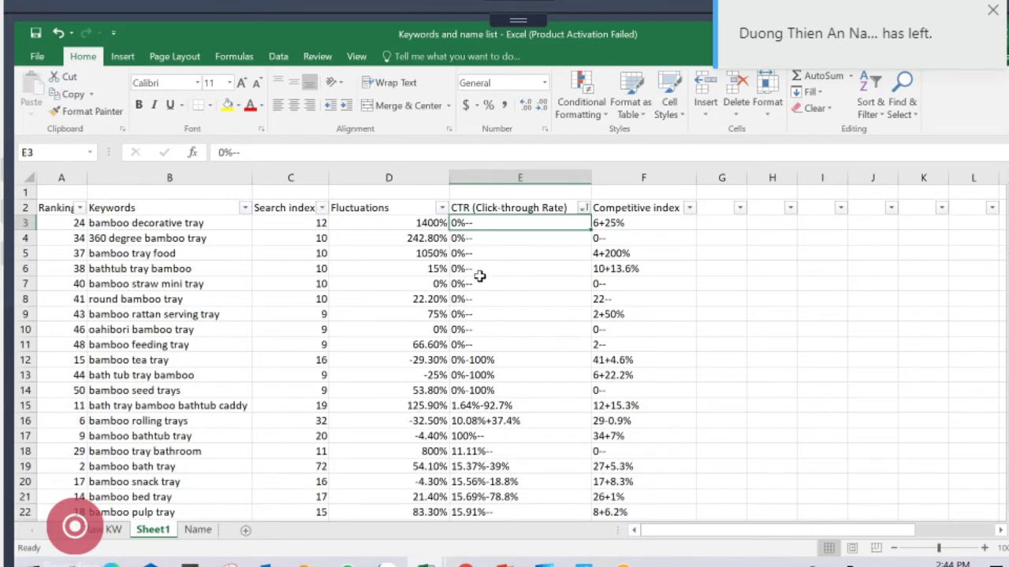
Delete the low click-through keyword rows 3 to 15, from "bamboo decorative tray" to "bath tray bamboo bathtub caddy"
drag(479, 223, 485, 445)
click(479, 421)
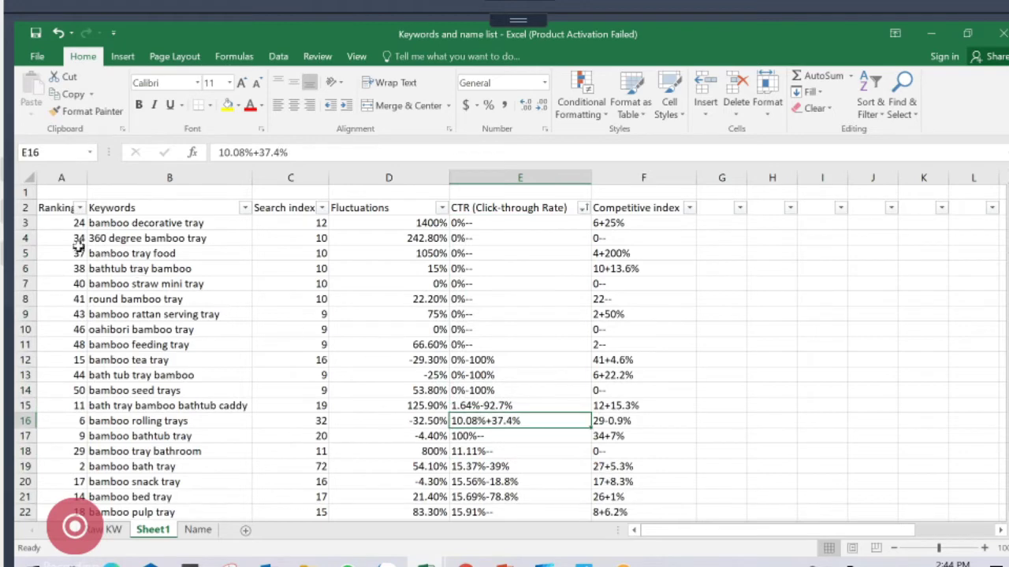
drag(43, 228, 47, 405)
key(ctrl+minus)
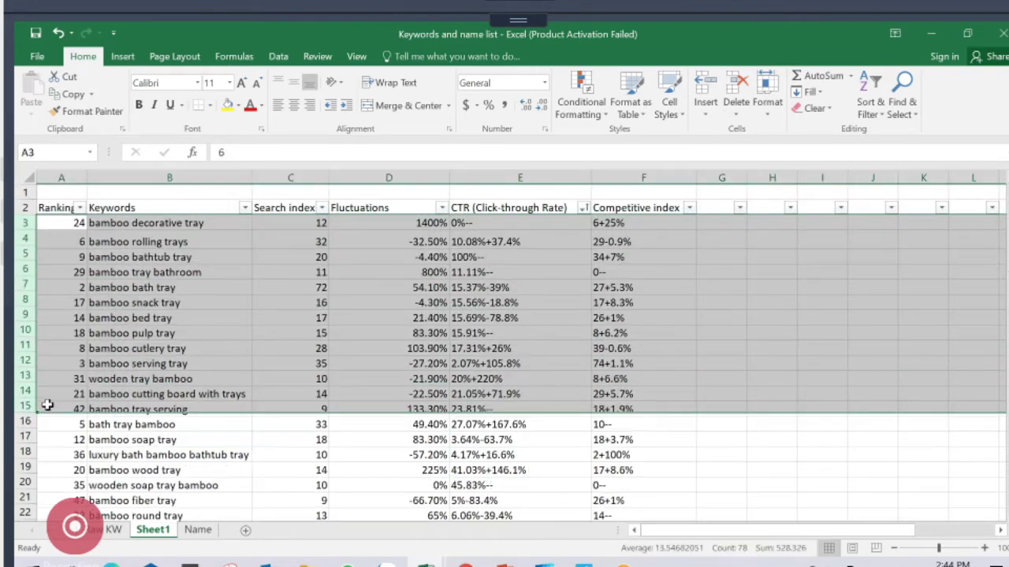
Sort the remaining keywords by Search index from smallest to largest
click(290, 284)
click(322, 207)
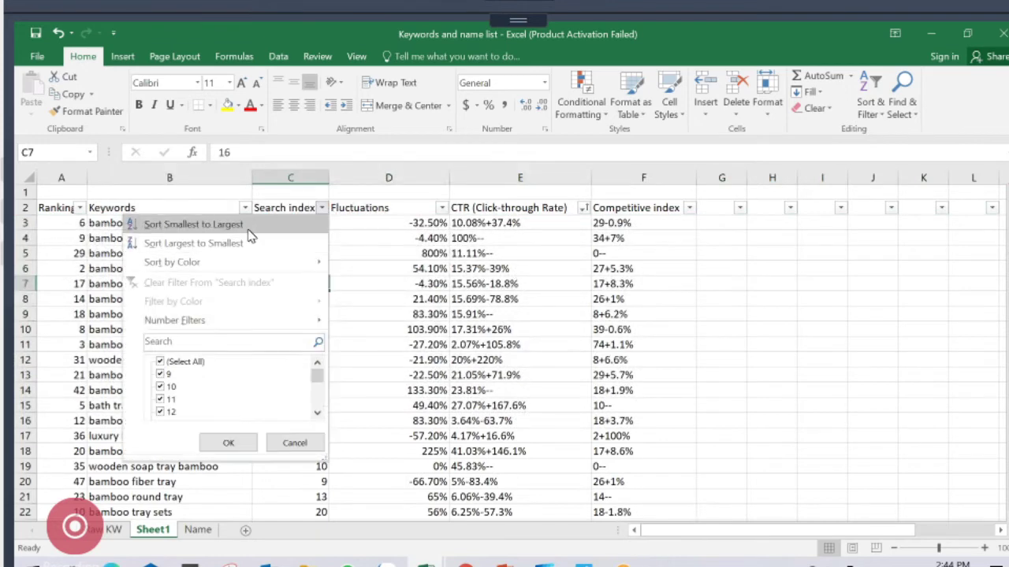
click(193, 224)
Sort the remaining keywords by Search index from largest to smallest
click(322, 208)
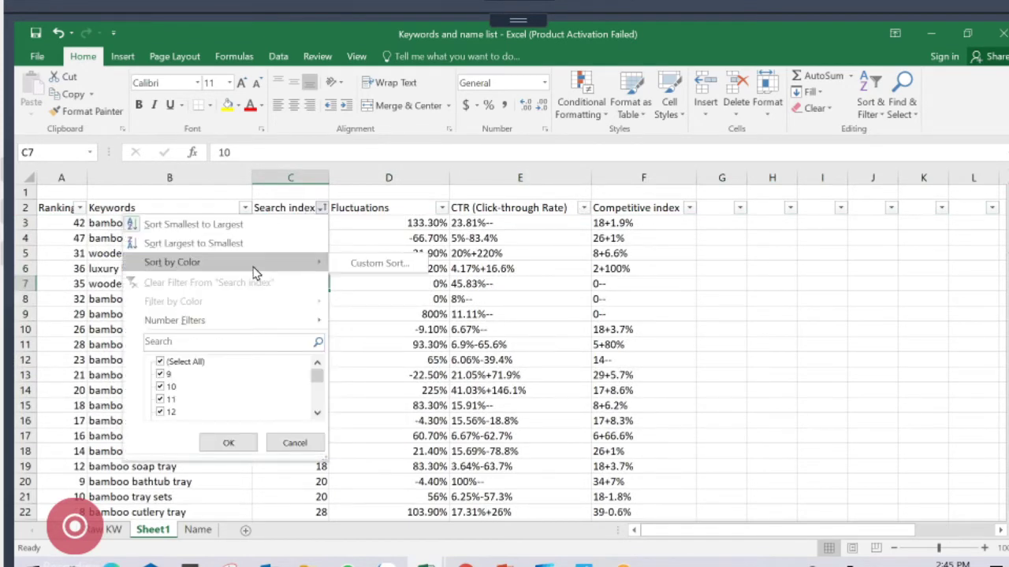
click(322, 208)
click(322, 207)
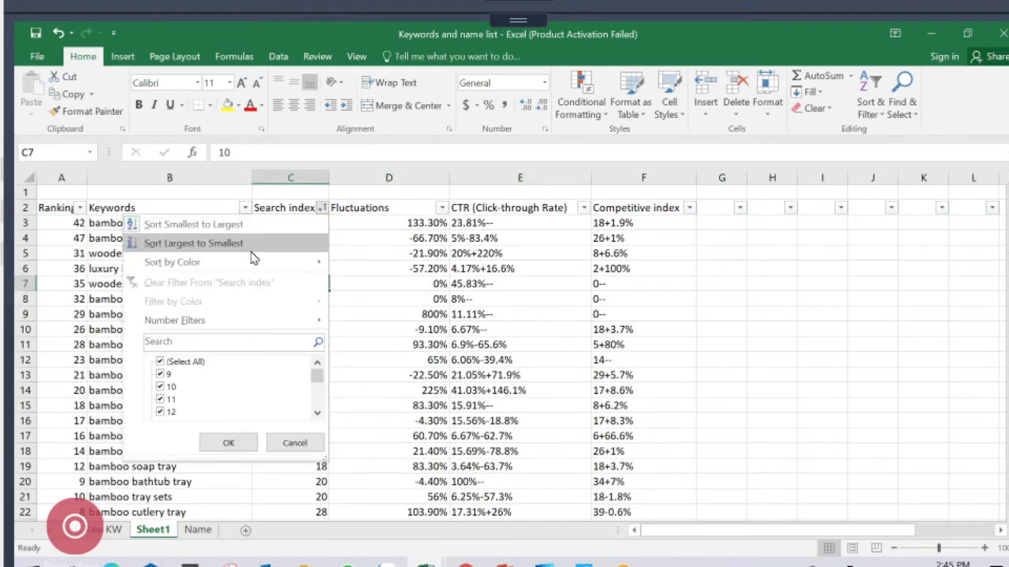
key(Escape)
key(ctrl+z)
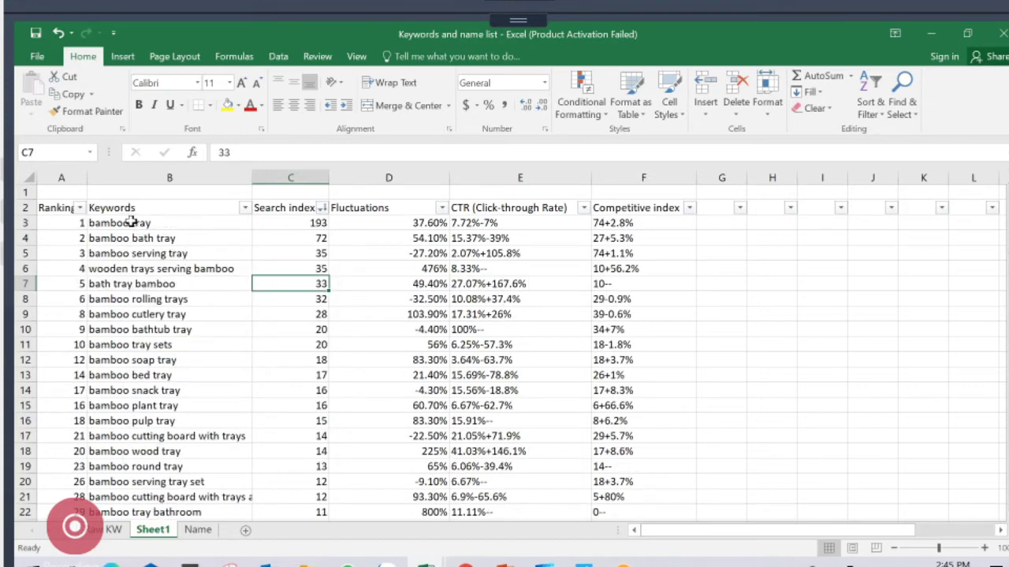
Review the remaining keywords and their figures in the table sorted by Search index
drag(135, 223, 576, 425)
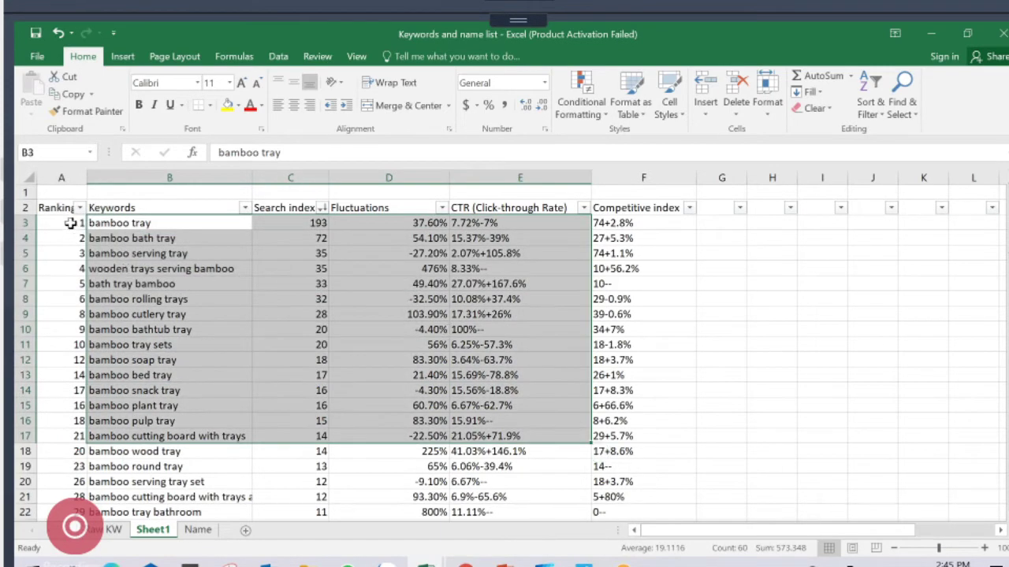
drag(54, 207, 607, 425)
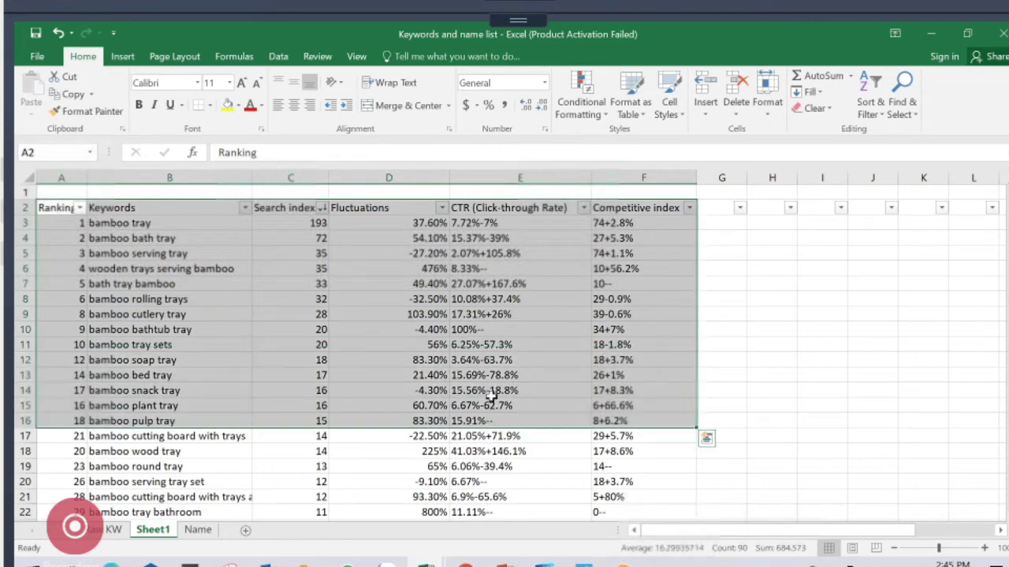
click(481, 392)
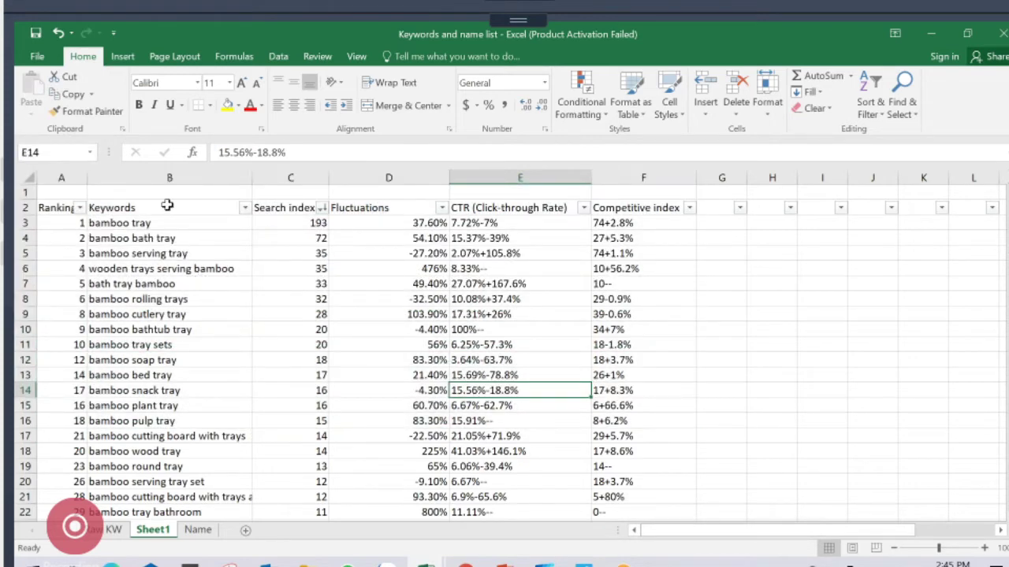
drag(164, 208, 170, 360)
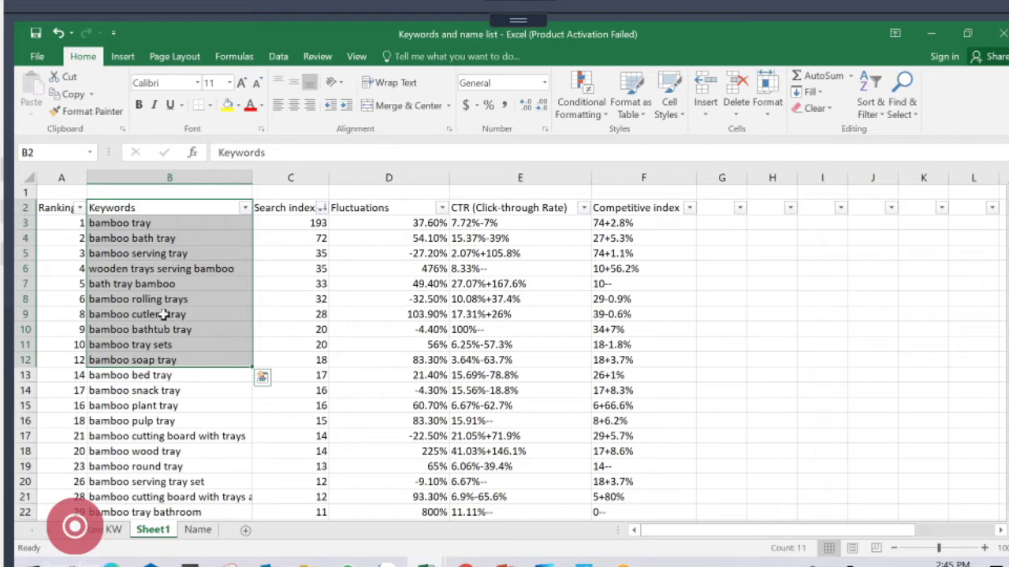
click(162, 314)
click(142, 254)
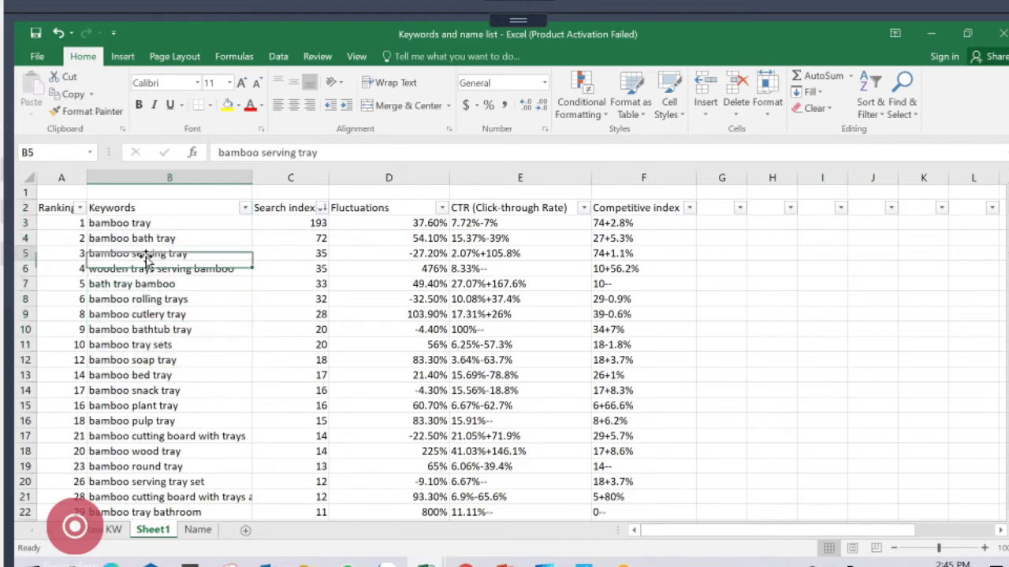
Look at the KW3 keyword list on the Name sheet and return to Sheet1
click(115, 530)
click(198, 529)
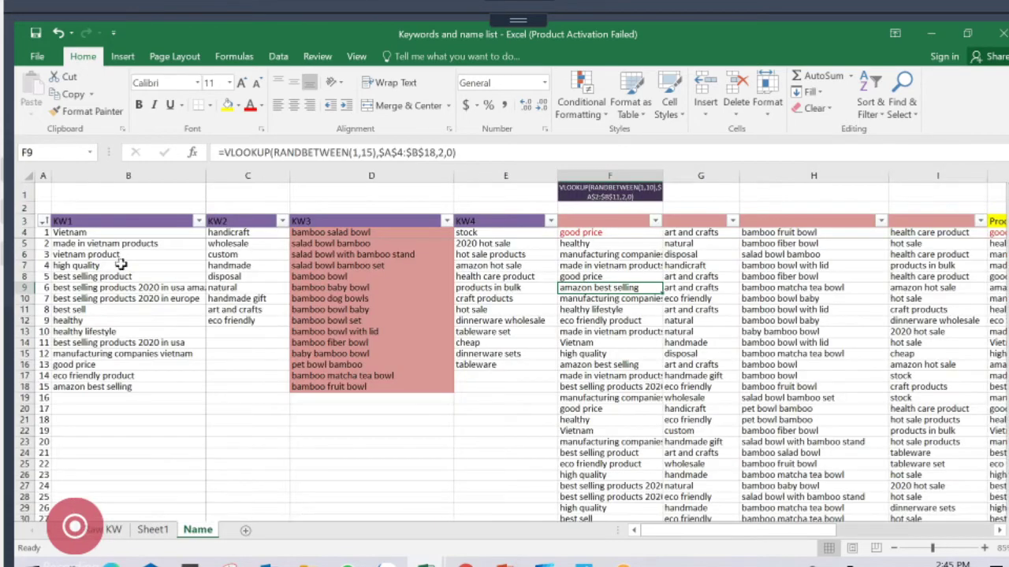
click(349, 353)
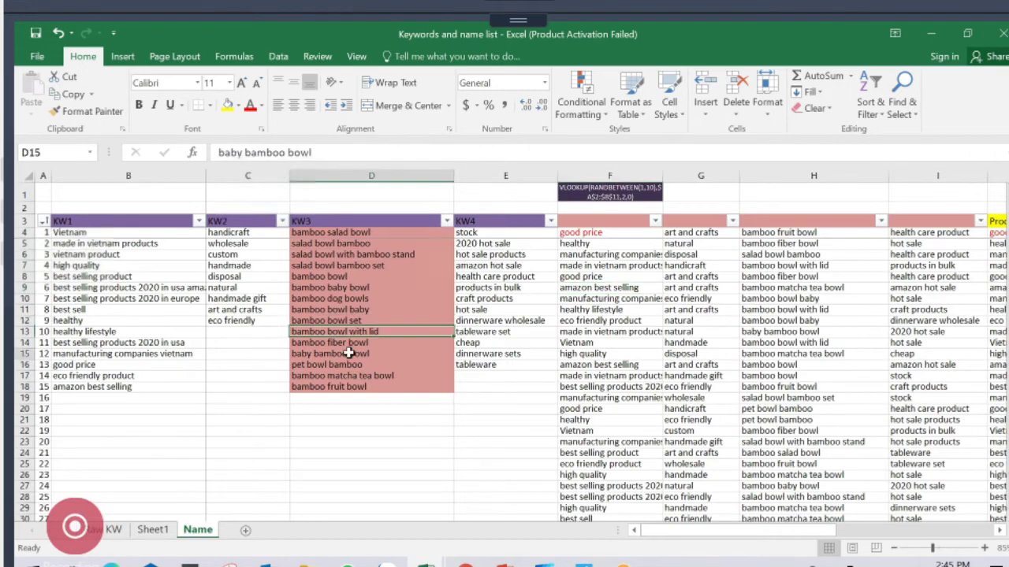
click(150, 529)
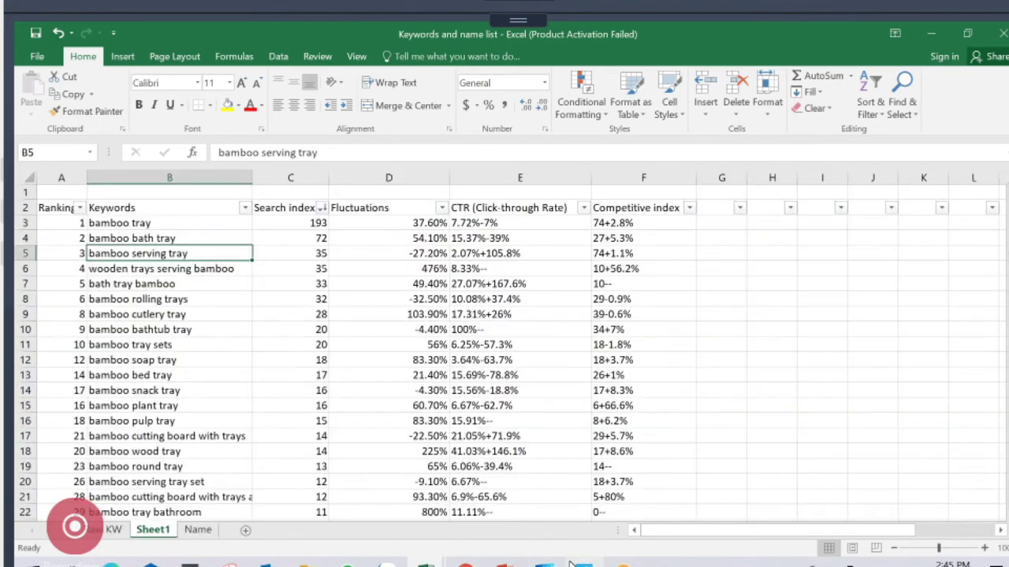
Switch to the product posting presentation in PowerPoint and read the keyword rules on slide 14
click(505, 562)
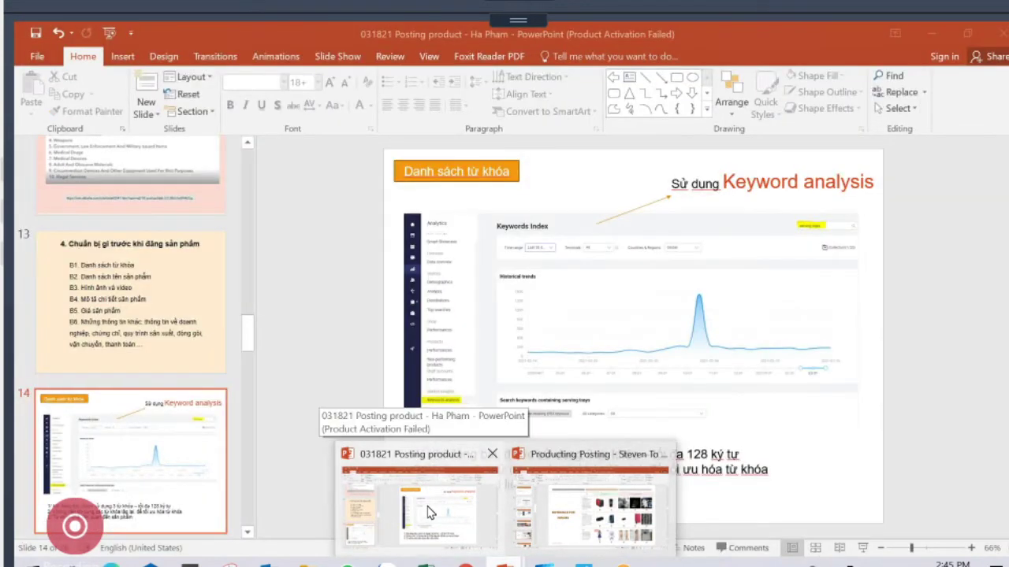
click(425, 513)
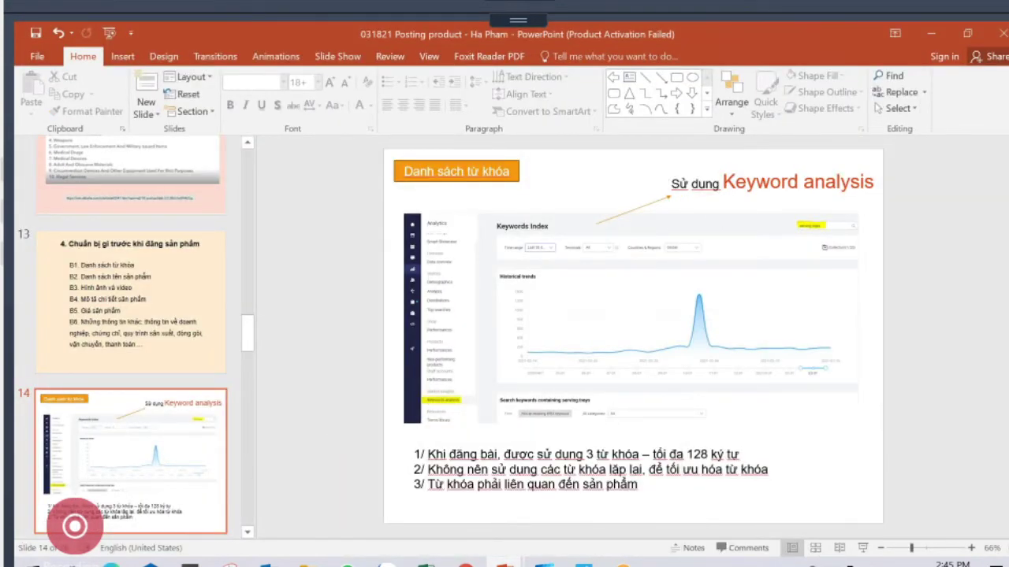
drag(480, 454, 728, 455)
click(669, 455)
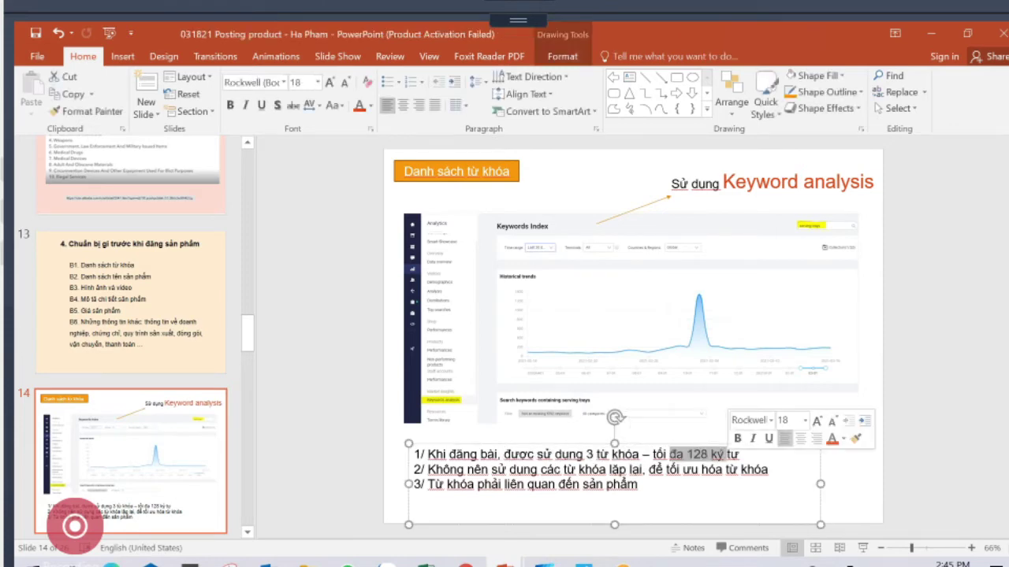
click(501, 484)
drag(428, 470, 741, 470)
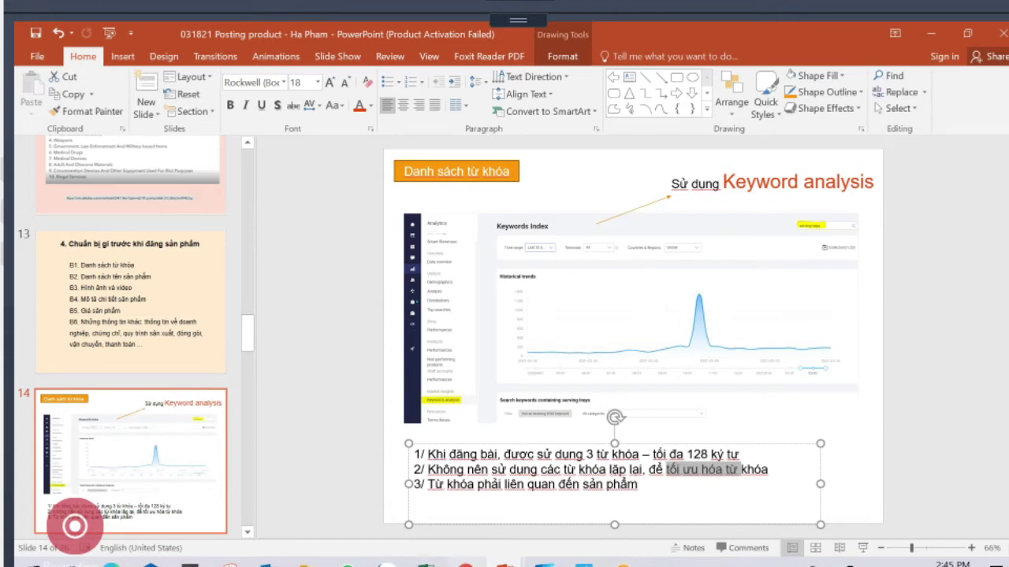
Switch to Alibaba's Modify Product page in Chrome and examine its three Product Keyword entries
click(465, 565)
click(246, 44)
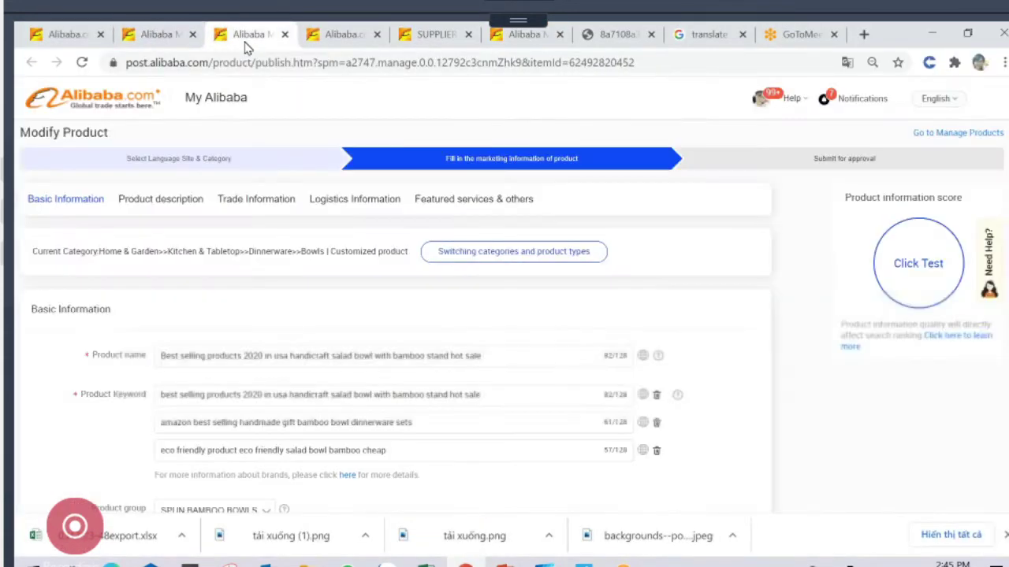
scroll(152, 282, down, 1)
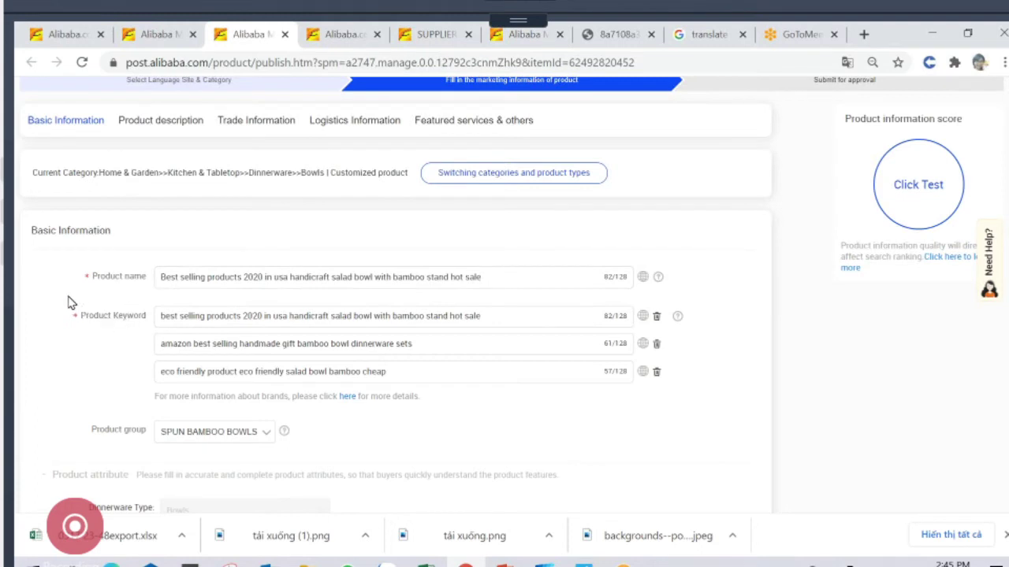
drag(67, 308, 430, 398)
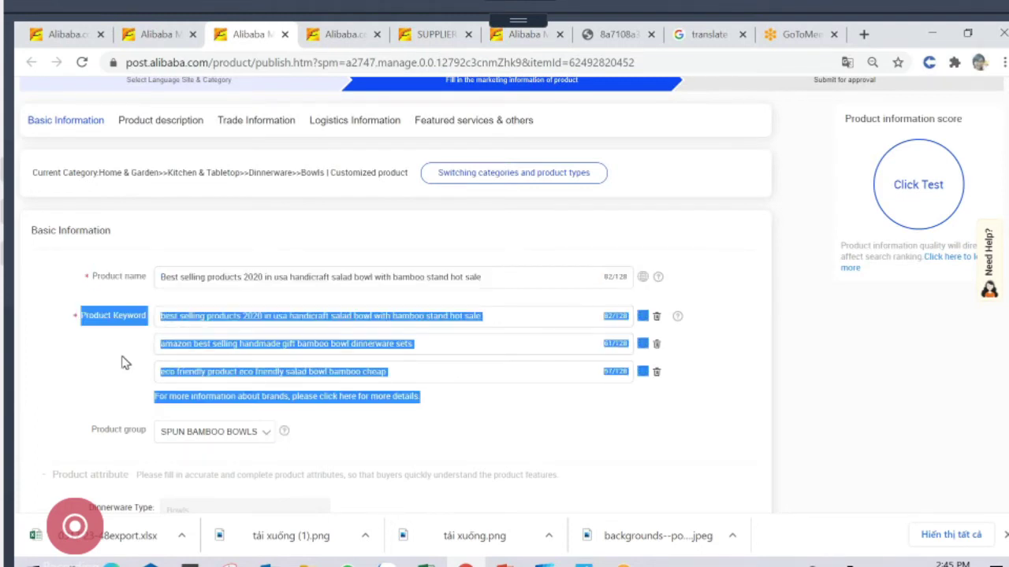
Compare the wording of the first Product Keyword with the Product name on the bamboo bowl listing
click(160, 316)
drag(159, 316, 480, 316)
click(480, 316)
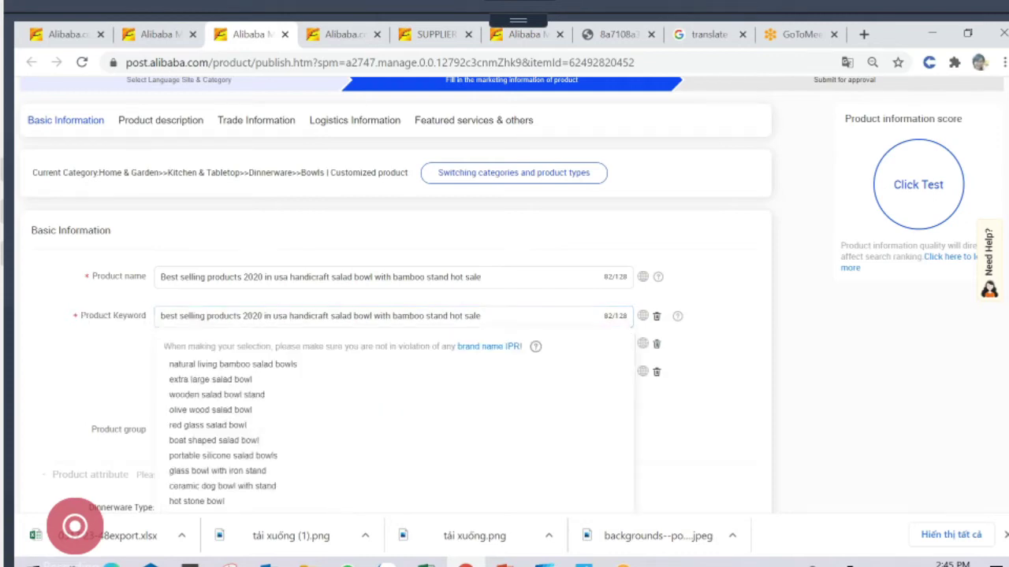
click(111, 357)
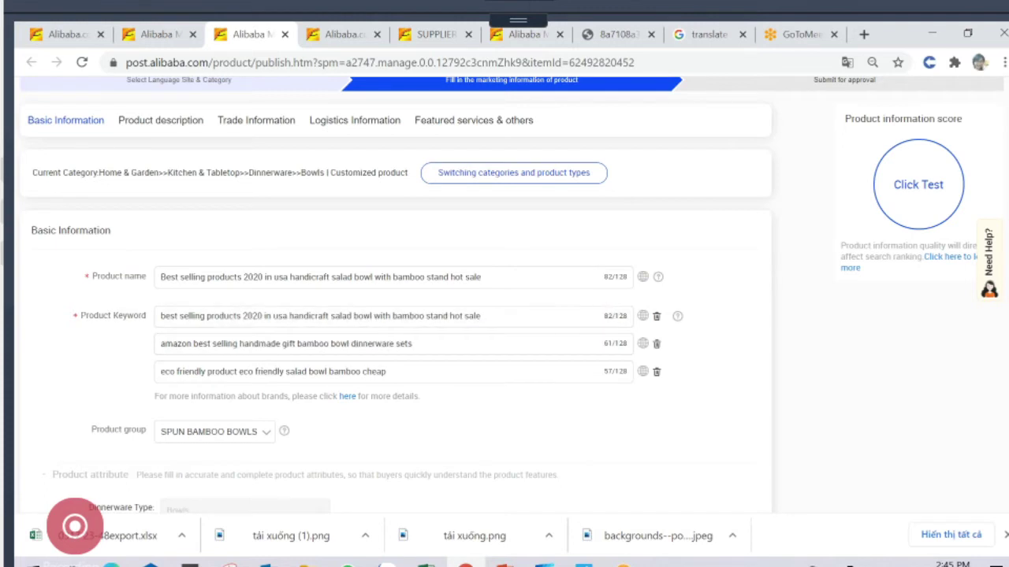
key(ctrl+a)
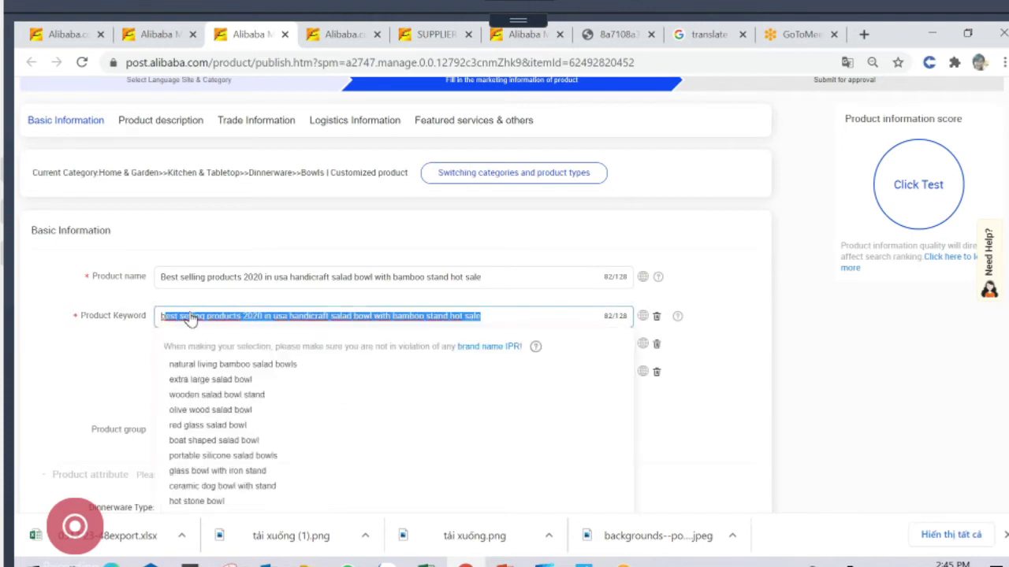
click(743, 334)
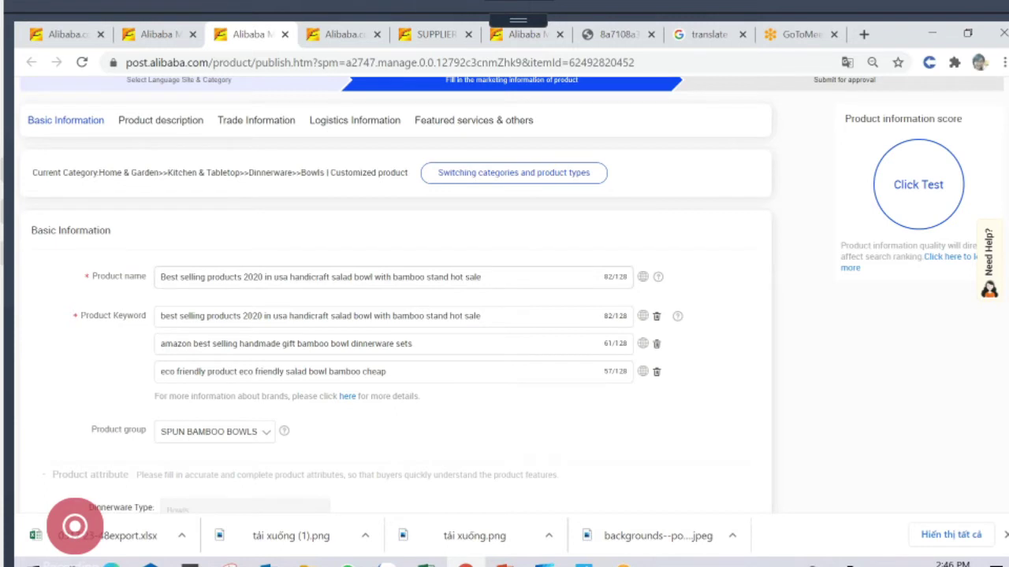
drag(288, 277, 361, 278)
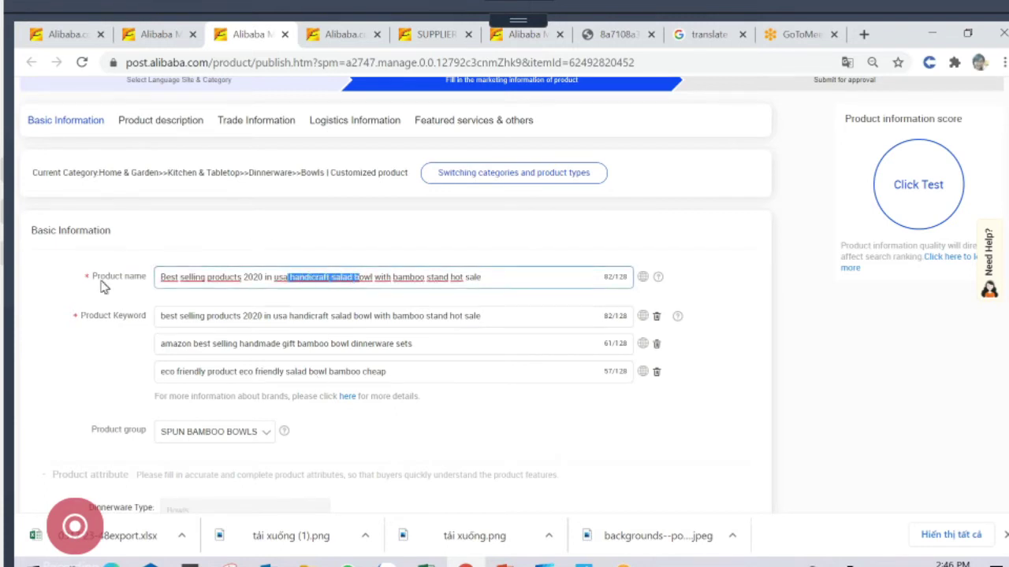
click(307, 241)
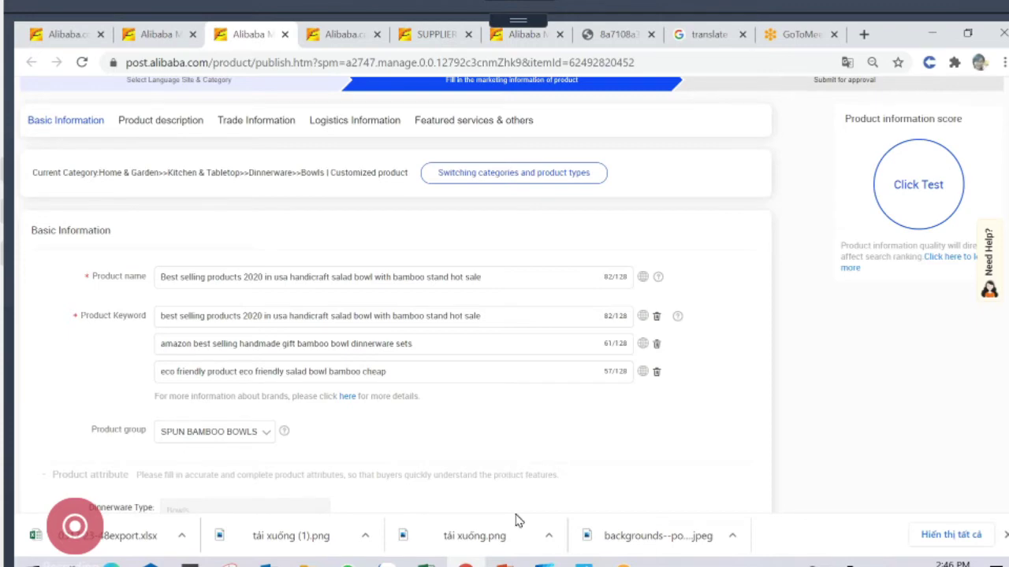
Switch back to the product posting presentation and open slide 15 on the structure of a good product name
click(503, 562)
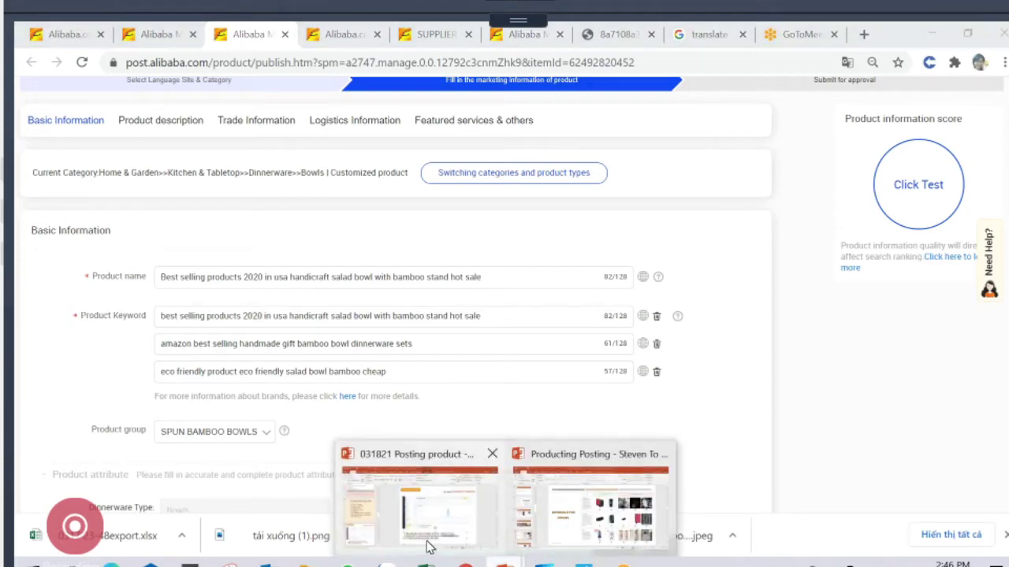
click(410, 529)
scroll(126, 394, down, 2)
click(192, 473)
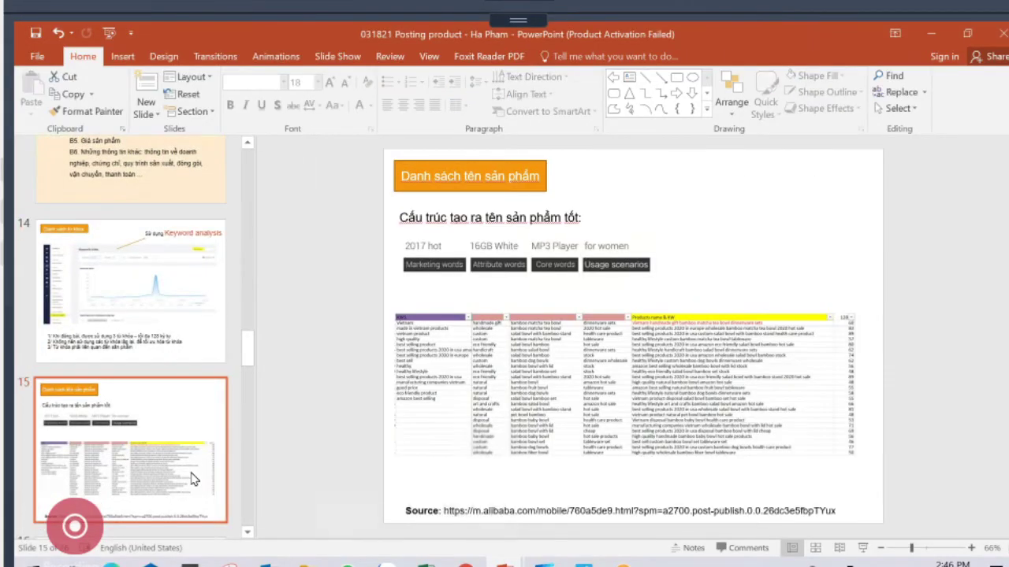
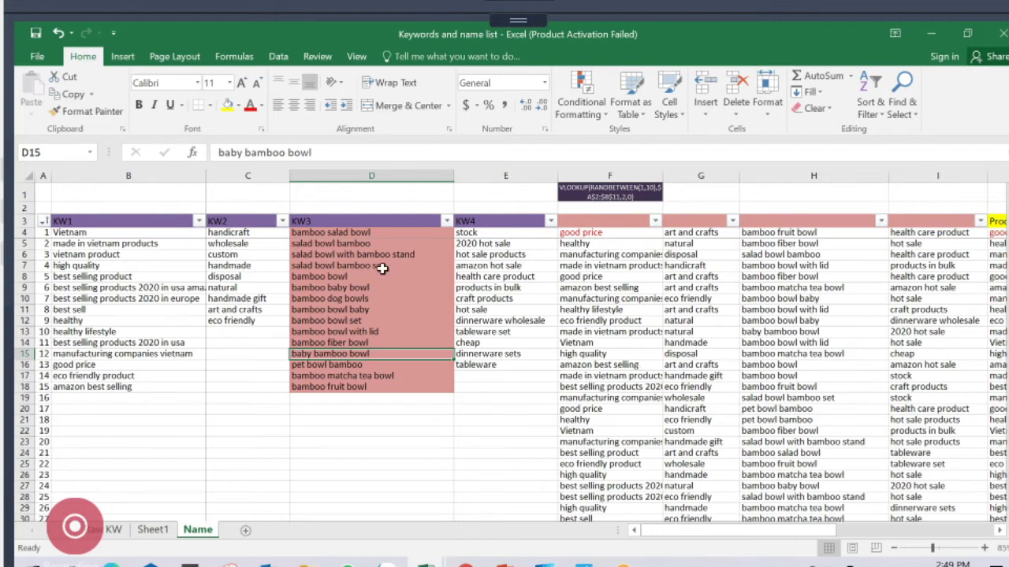
On the Name sheet, enter the label "Marketing words" in B2 above the KW1 list
click(110, 176)
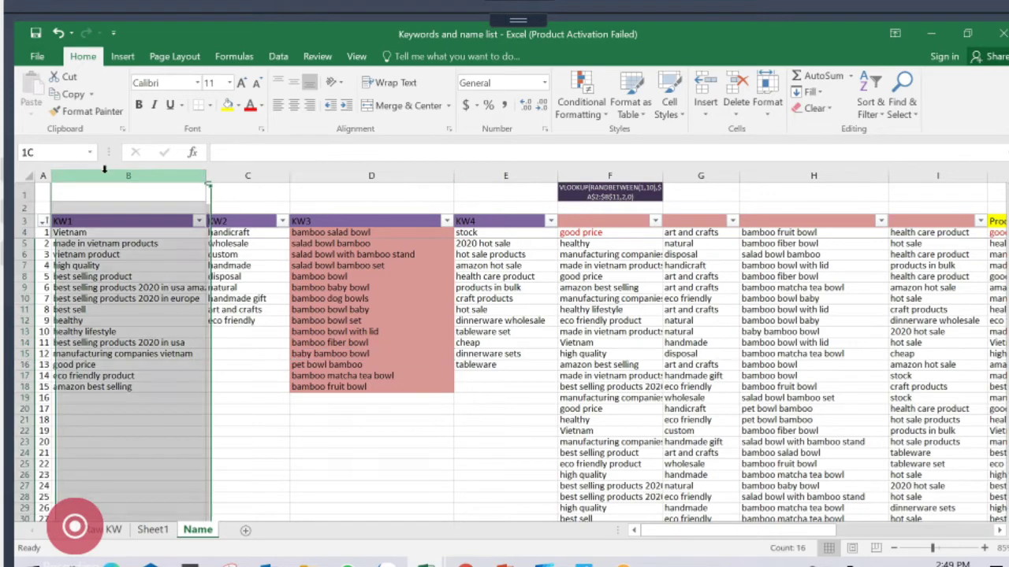
click(130, 208)
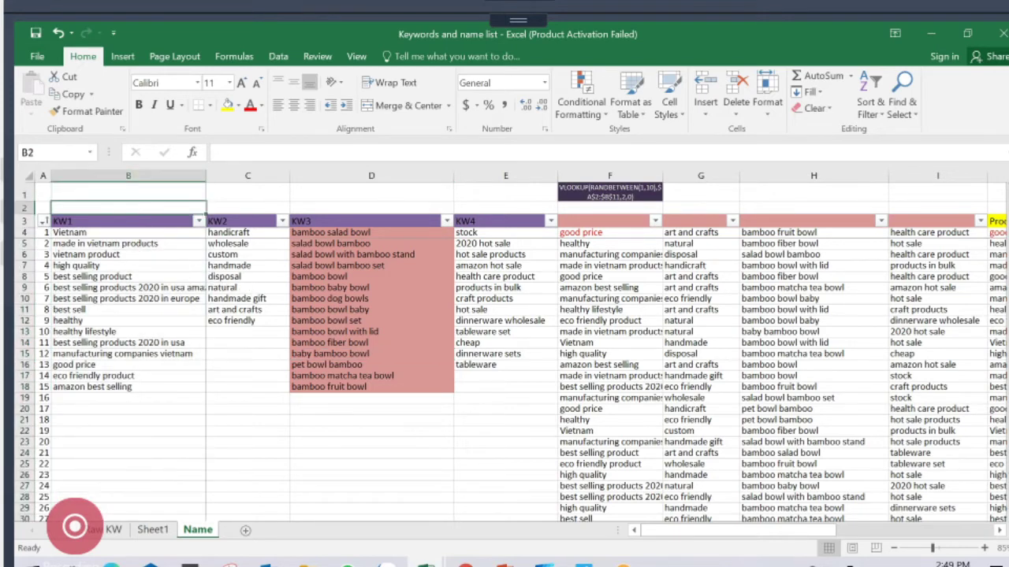
text(Má)
text(rketing words)
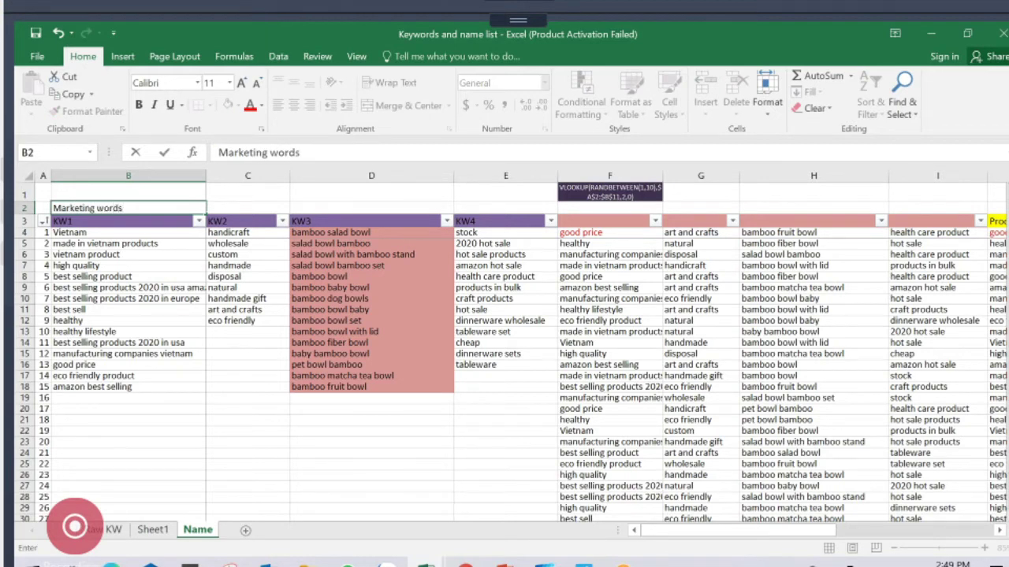
Label the KW3 list "Core words" in D2 and the KW2 list "Atttribiute" in C2
click(350, 207)
text(Core u)
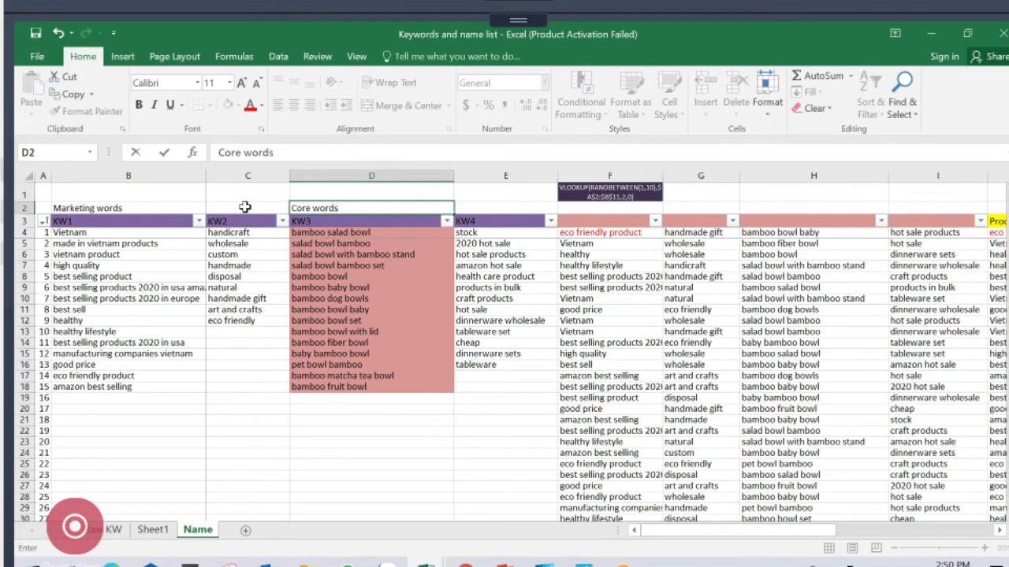
click(245, 207)
text(Atttribite)
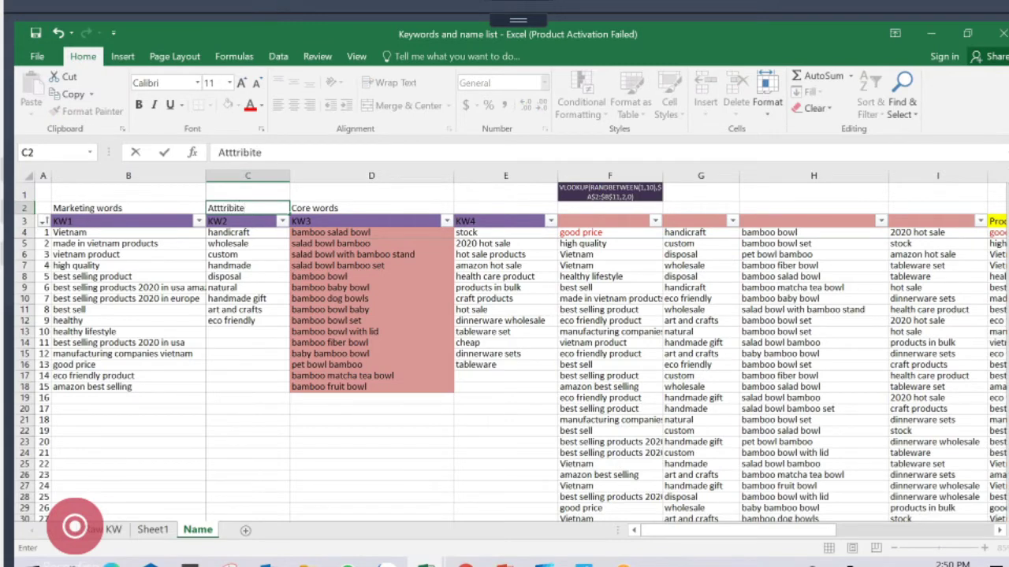
key(ctrl+Return)
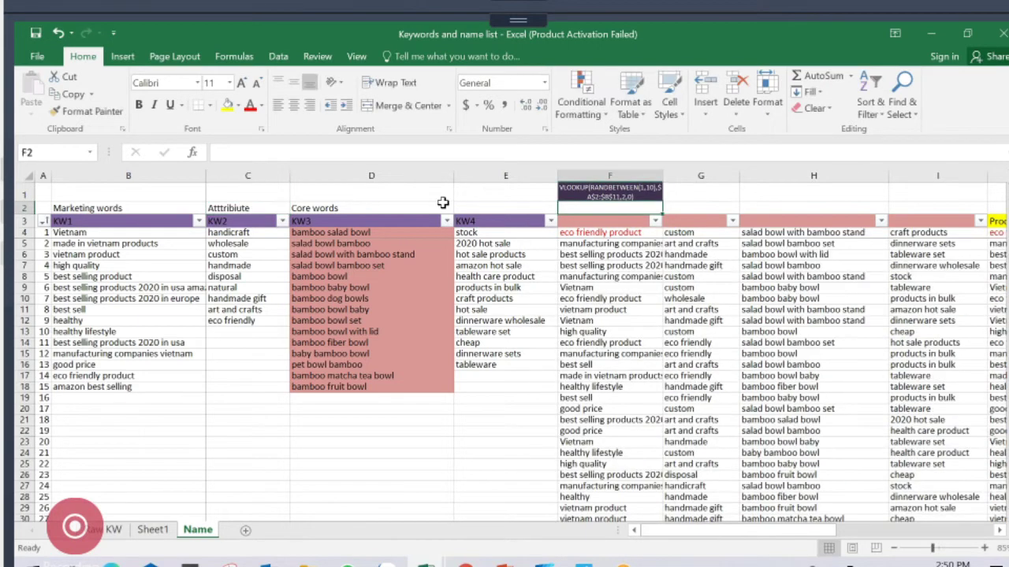
Check the presentation, enter "Usage" in E2 above the KW4 list, and fill the labels in B2:E2 with yellow
click(468, 208)
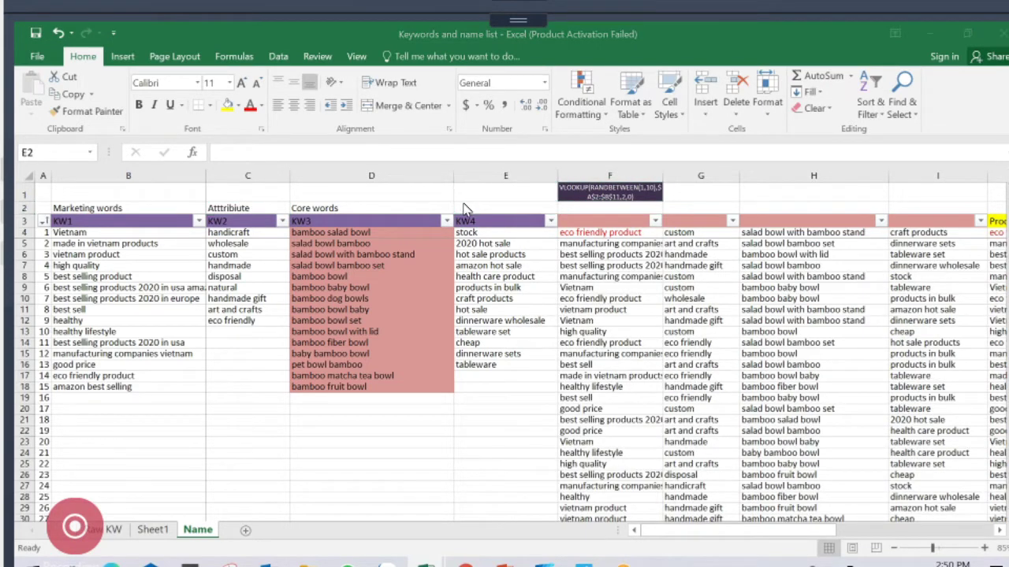
key(alt+Tab)
key(alt+Tab)
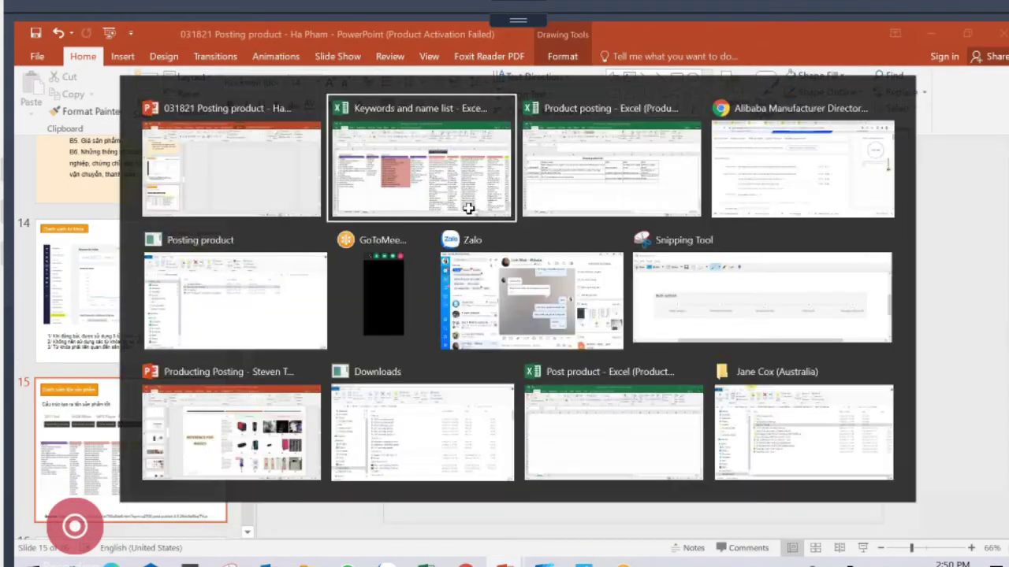
text(Ú)
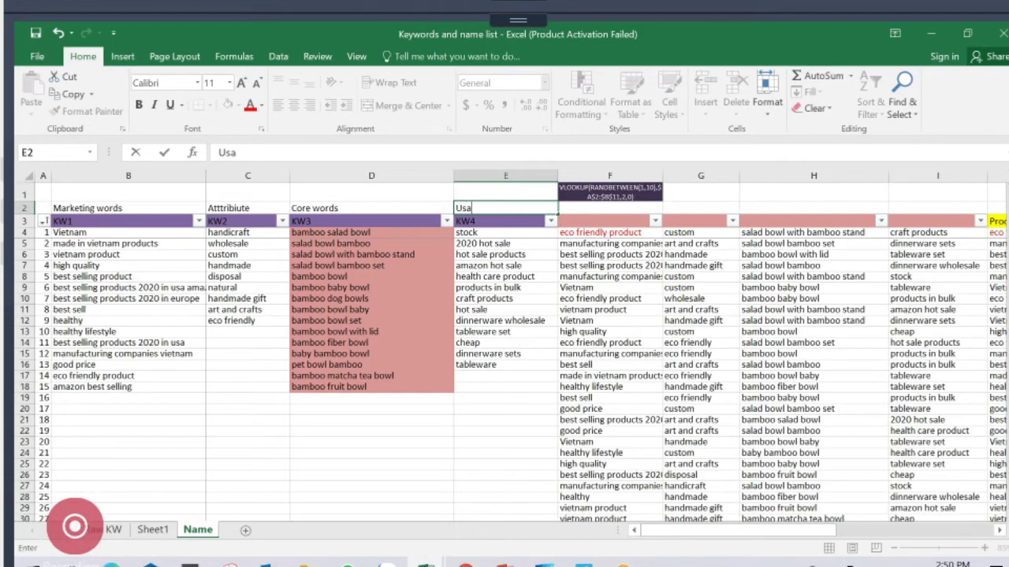
drag(59, 202, 465, 208)
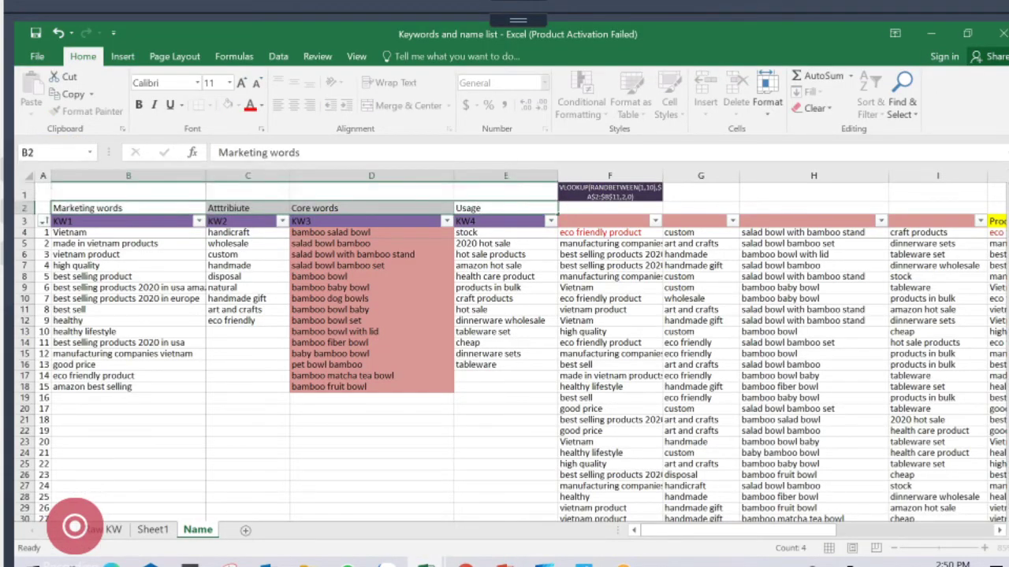
click(230, 108)
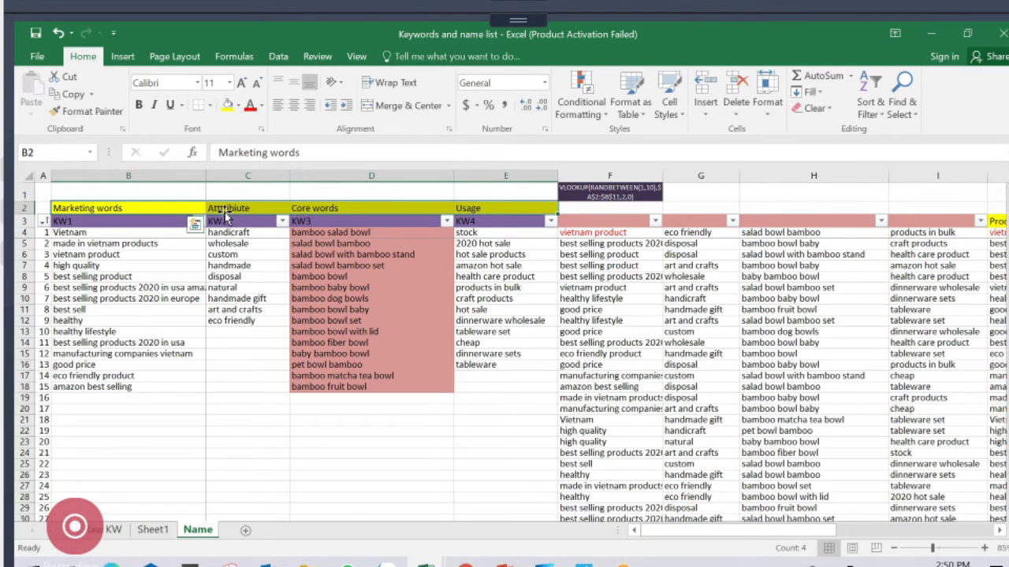
Review the four labels in row 2 and the start of the KW1 marketing words list
click(222, 209)
click(385, 206)
click(466, 201)
click(410, 205)
click(259, 209)
click(145, 208)
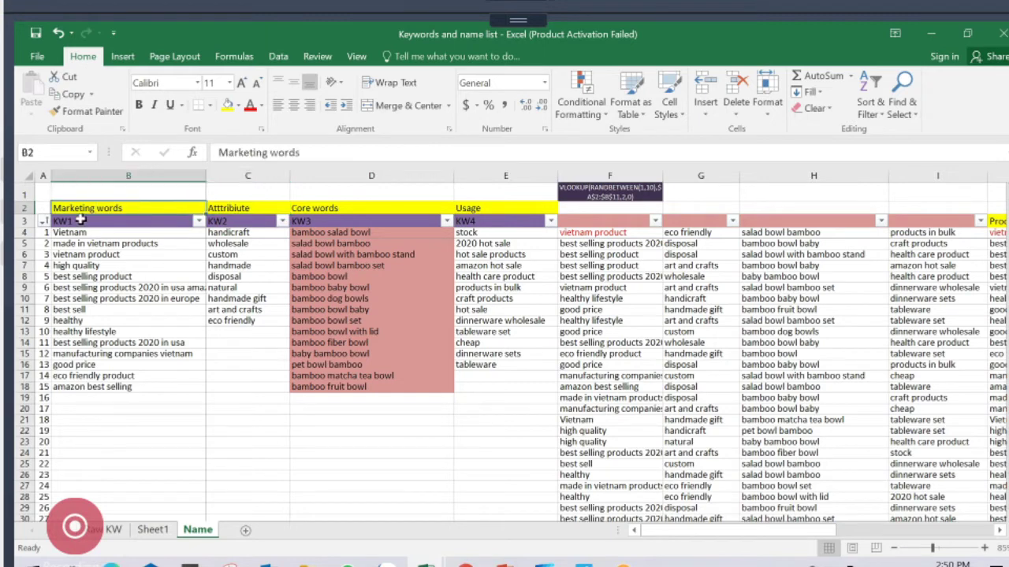
click(80, 221)
click(90, 232)
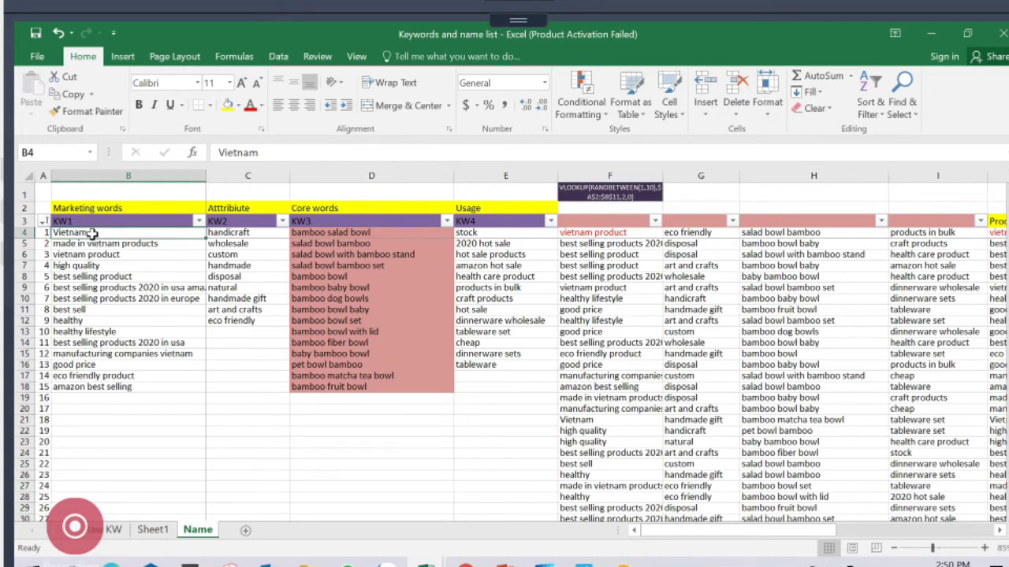
Edit the KW2 label in C2 to read "Atttribute"
double_click(240, 210)
key(BackSpace)
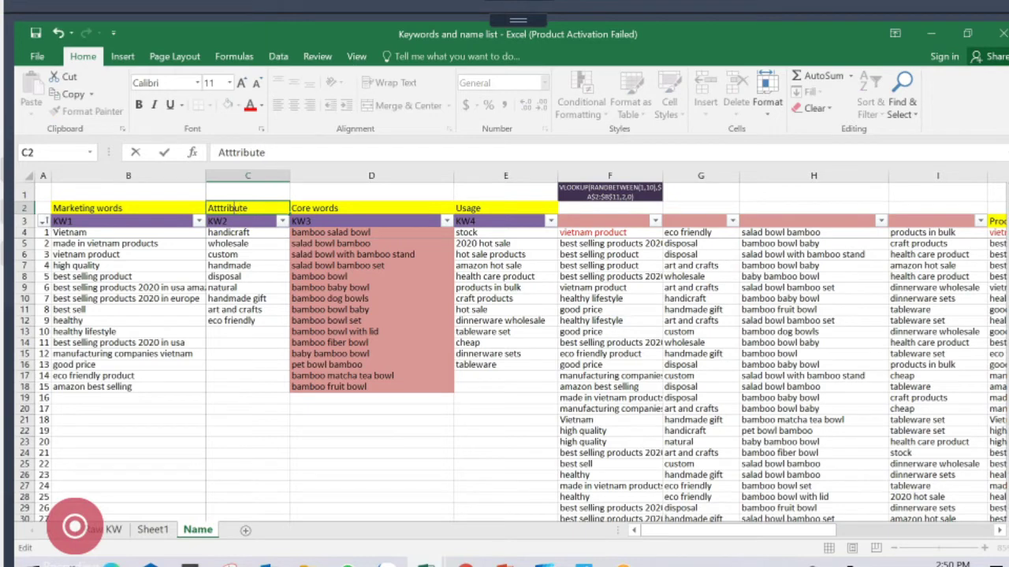
click(276, 242)
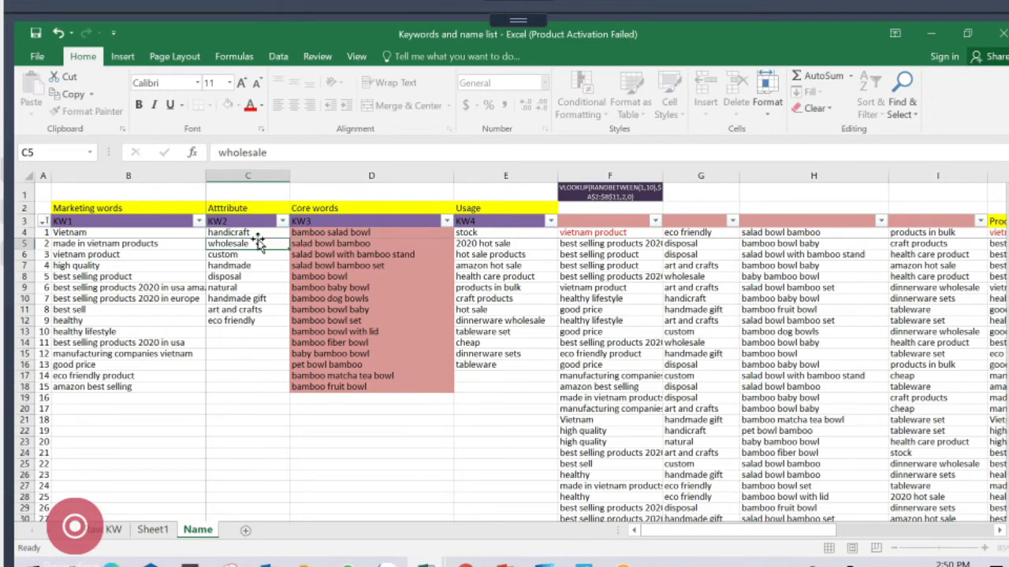
Go through the attribute words under KW2, including handicraft, disposal, natural, handmade gift and eco friendly
click(241, 277)
click(241, 234)
click(239, 323)
click(235, 299)
click(227, 289)
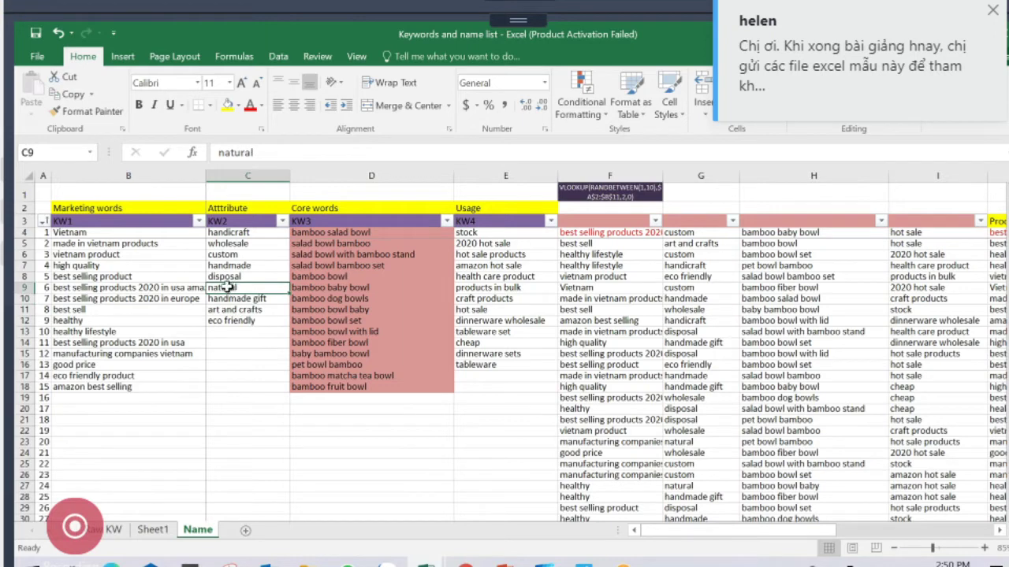
drag(240, 255, 240, 309)
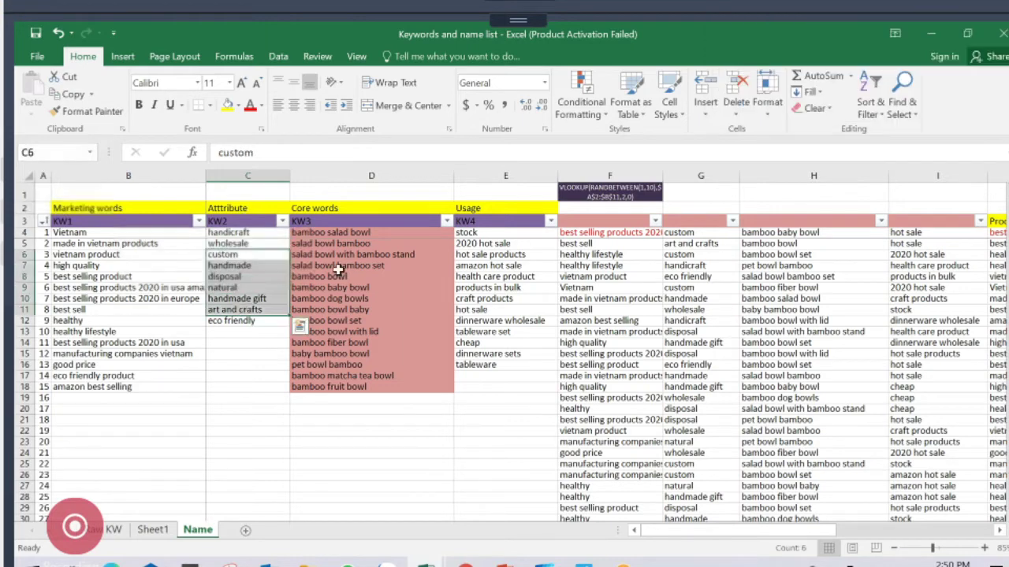
Review the core words under KW3 and compare them with the ranked bamboo bowl keywords on the Raw KW sheet
click(334, 255)
drag(333, 210, 333, 364)
click(333, 364)
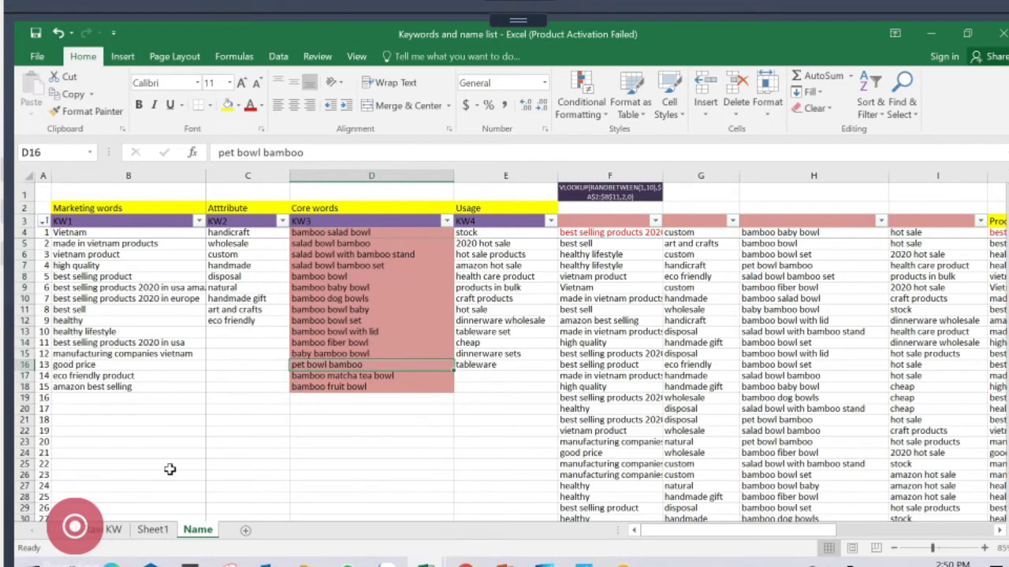
click(114, 530)
drag(155, 238, 157, 335)
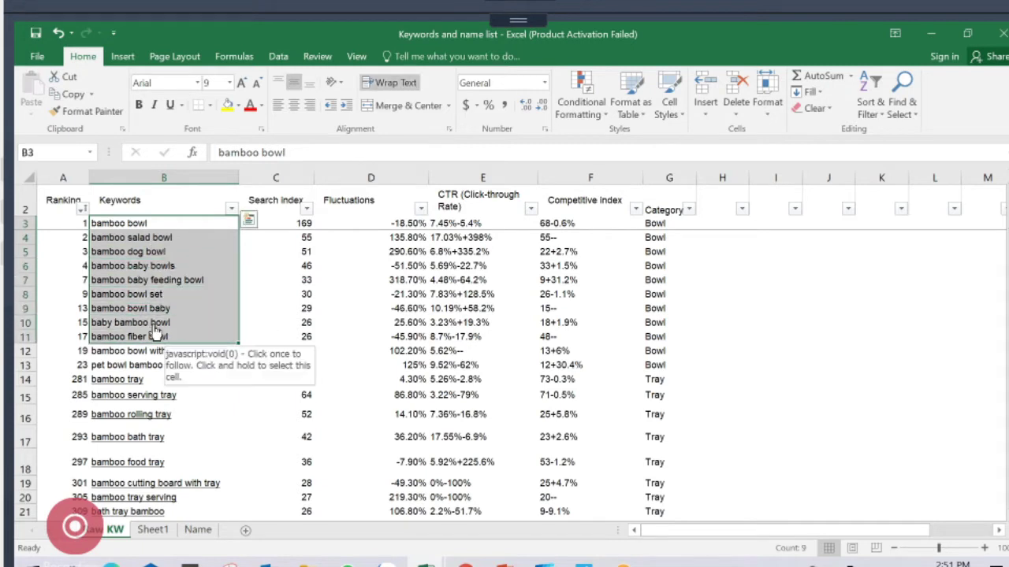
click(122, 225)
click(621, 369)
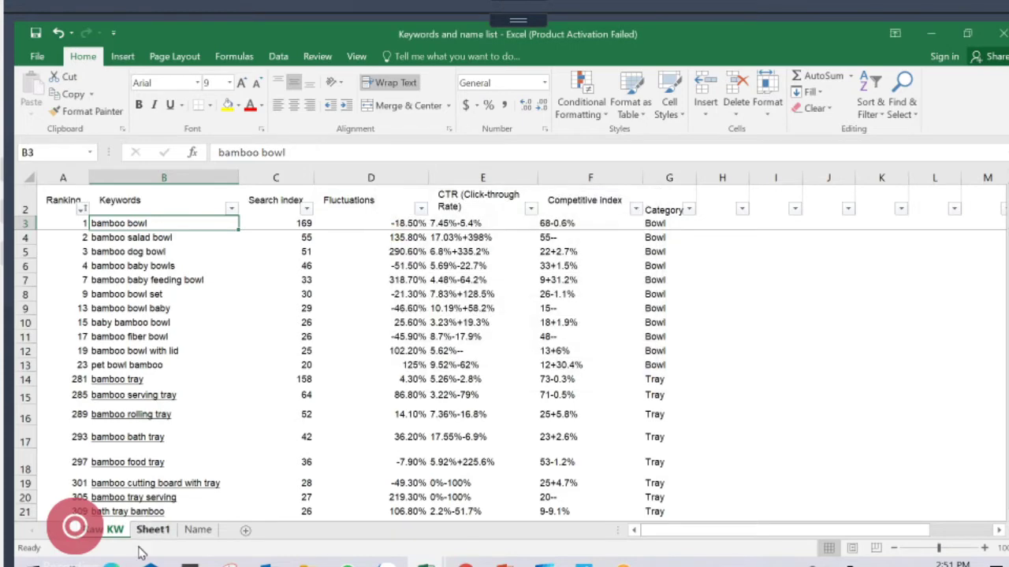
Return to the Name sheet and look across the KW3 core words to the KW4 usage words
click(198, 529)
click(153, 530)
click(197, 530)
drag(331, 243, 462, 292)
click(484, 299)
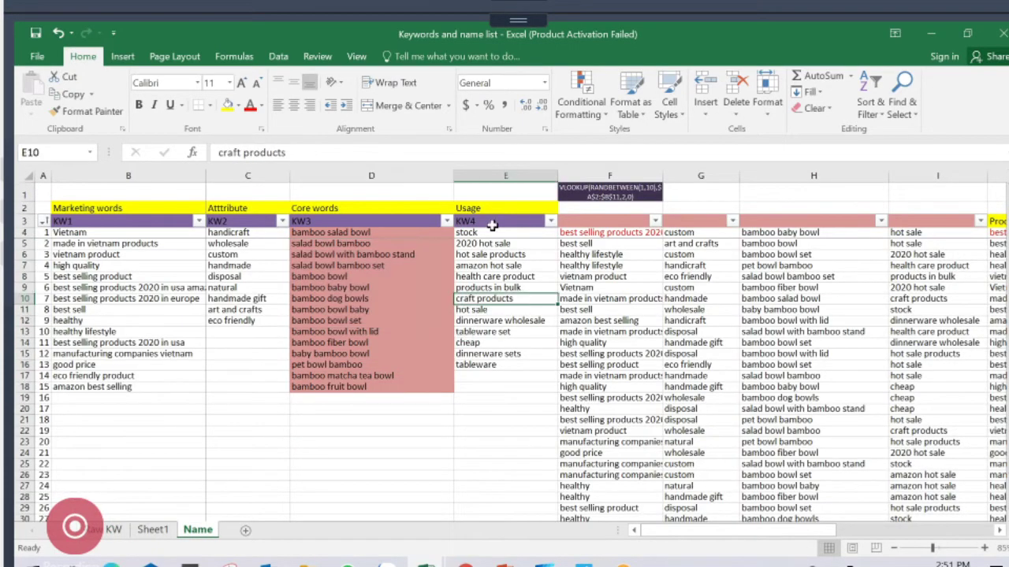
Examine the individual usage words under KW4, such as dinnerware sets, tableware and craft products, and review columns B to E together
click(488, 354)
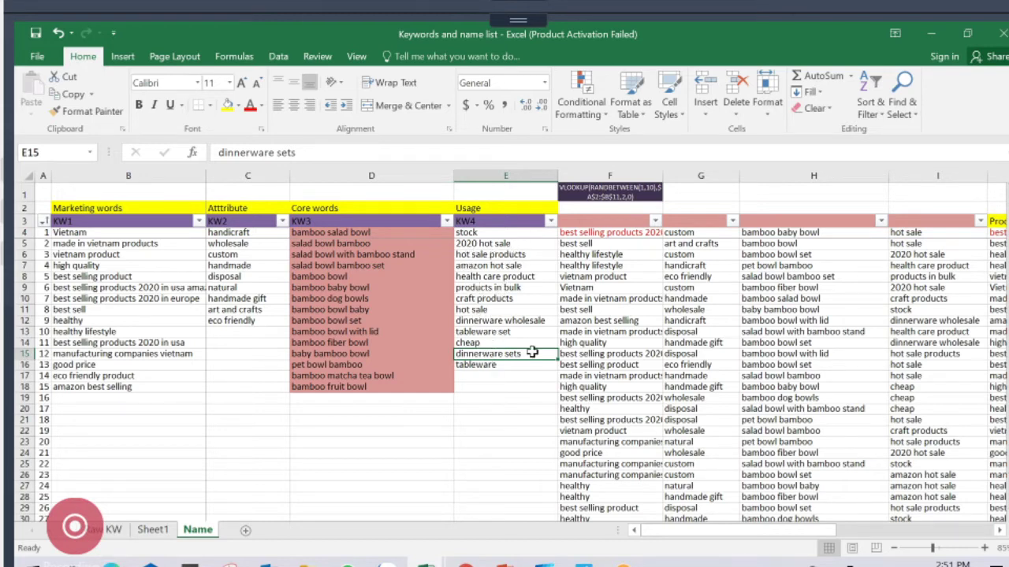
click(486, 367)
click(485, 353)
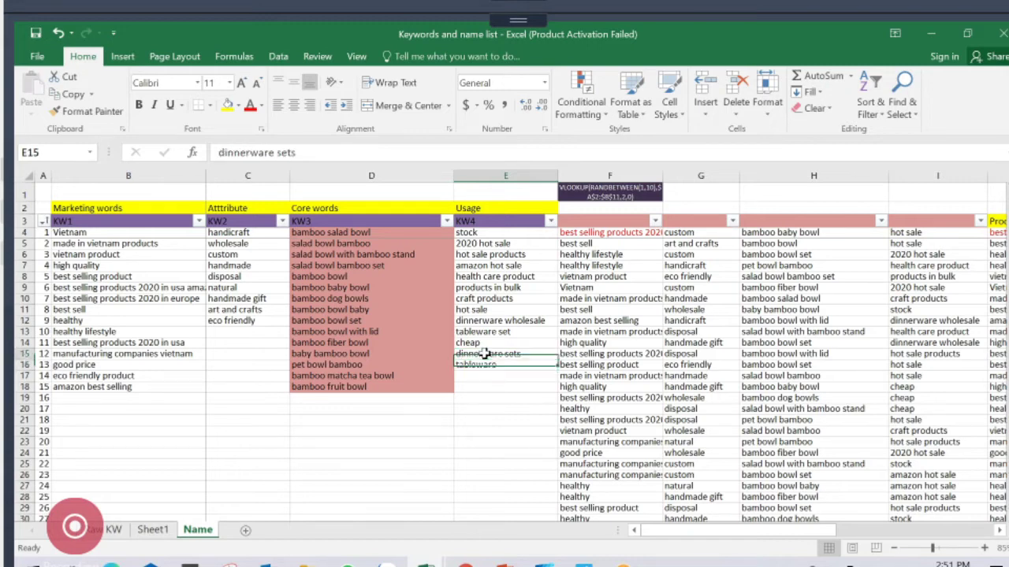
click(484, 331)
click(473, 299)
click(473, 287)
click(492, 266)
click(493, 254)
click(496, 301)
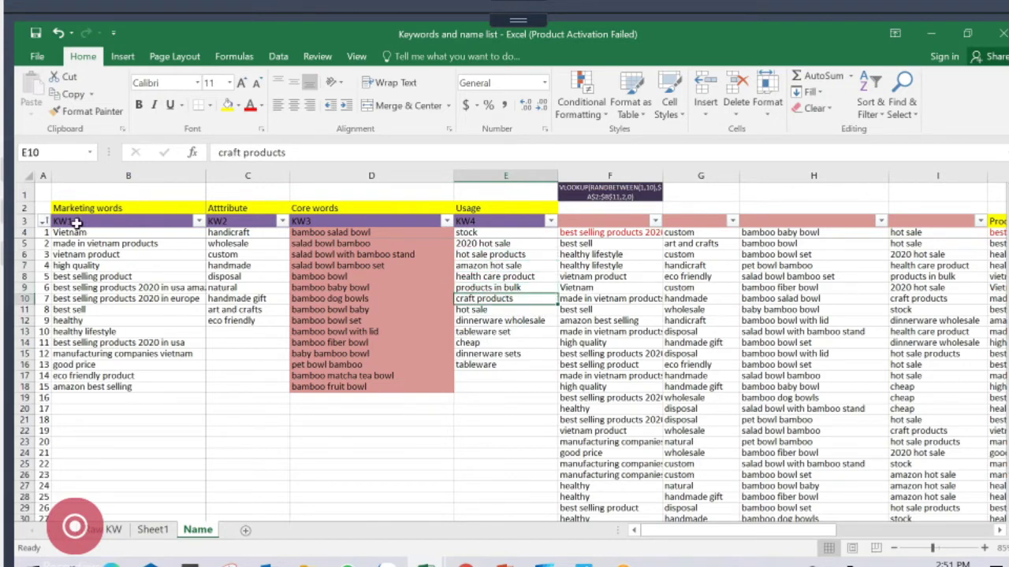
drag(79, 175, 508, 193)
click(507, 257)
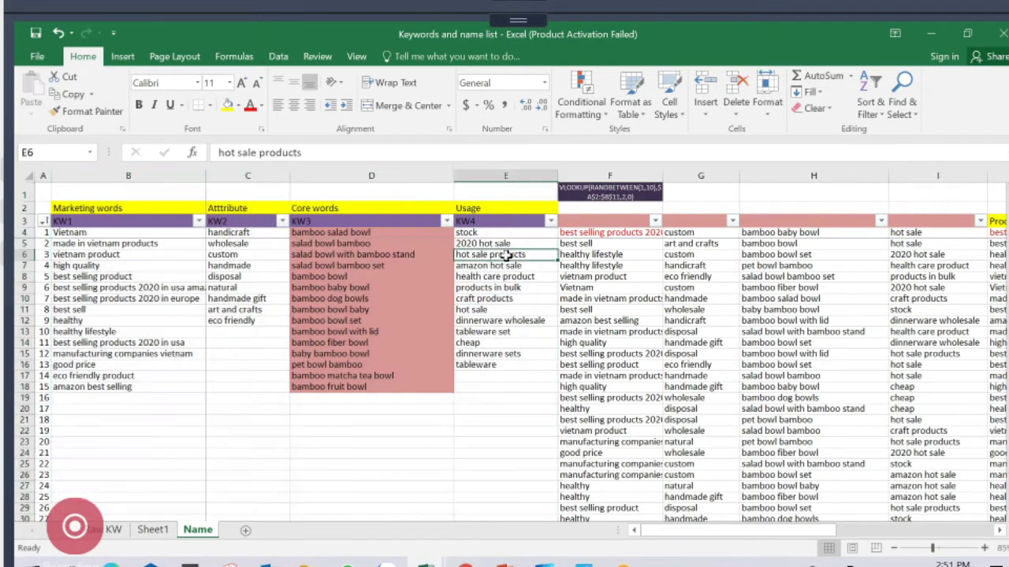
Examine the random lookup formulas in columns F to I that draw words from the four keyword lists
drag(653, 530, 701, 533)
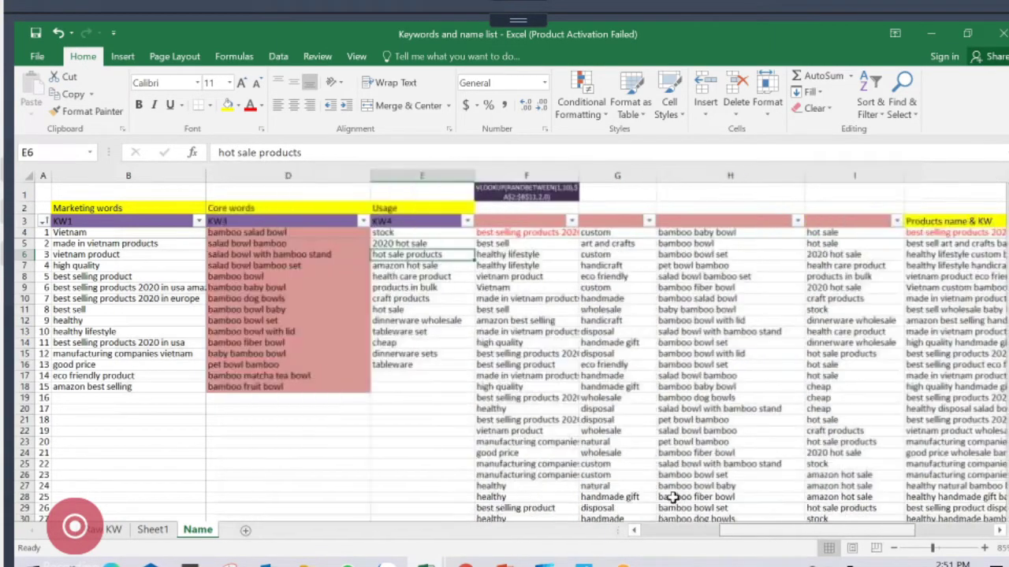
click(384, 232)
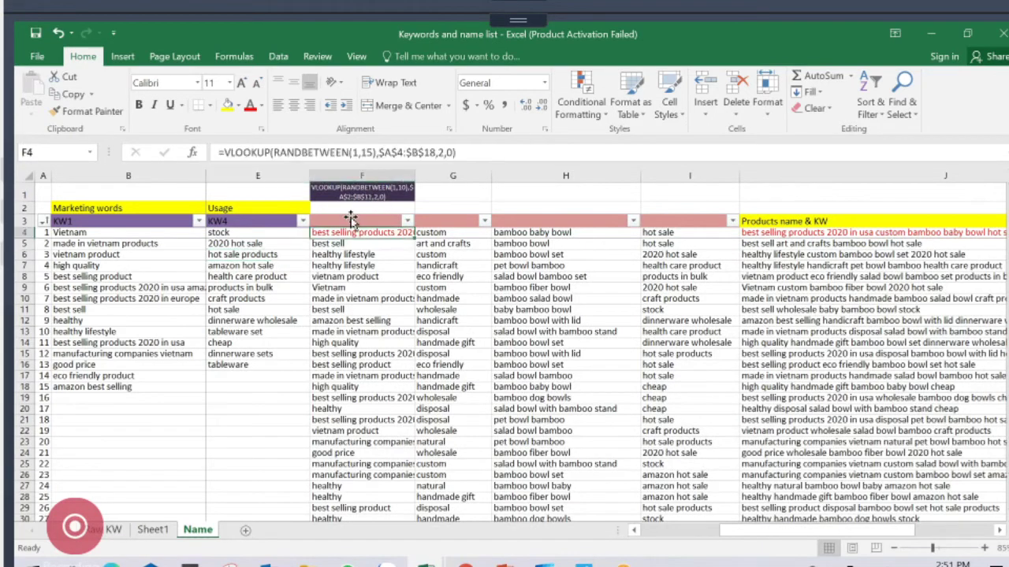
drag(349, 175, 656, 210)
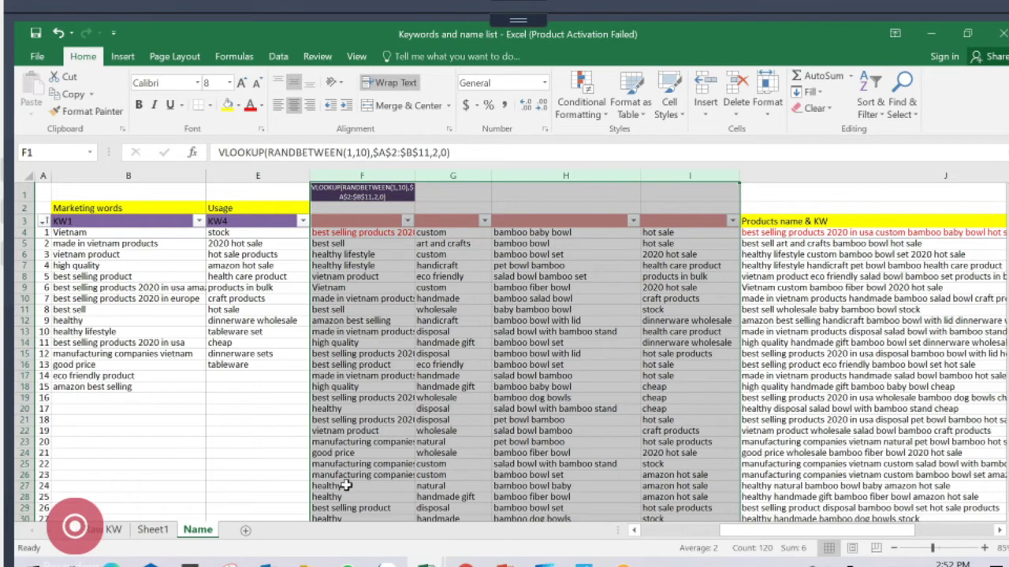
click(345, 245)
click(347, 344)
click(347, 376)
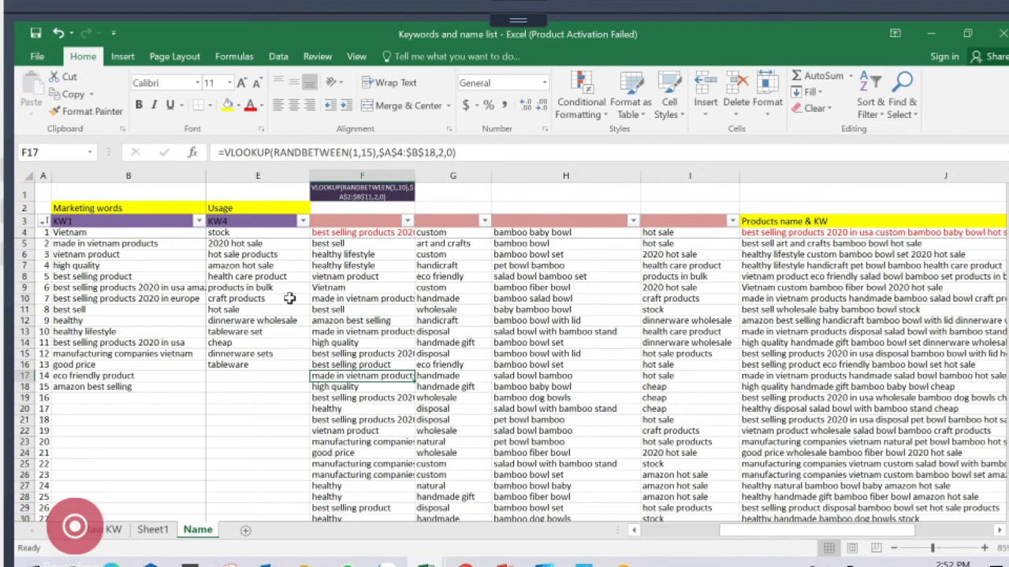
click(431, 254)
click(531, 270)
click(678, 297)
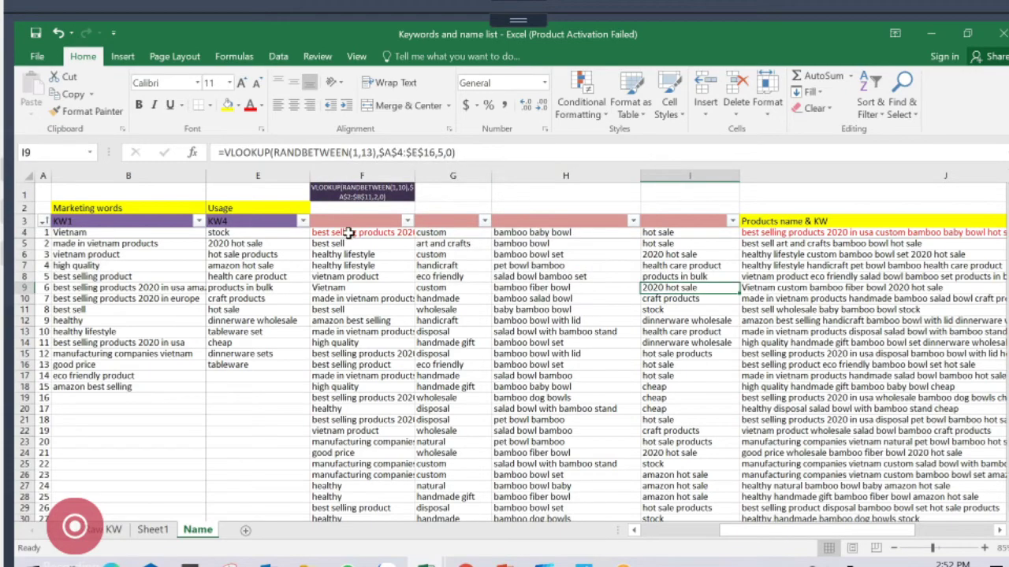
Inspect the VLOOKUP and RANDBETWEEN formulas in F4 and F5 and trace the marketing words range they reference
click(348, 233)
double_click(362, 232)
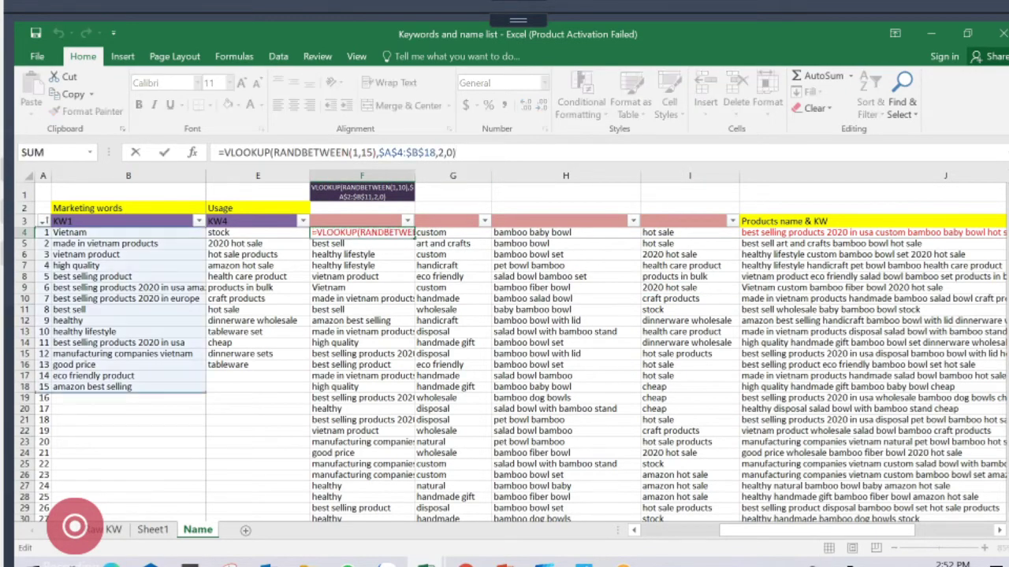
key(Escape)
key(Return)
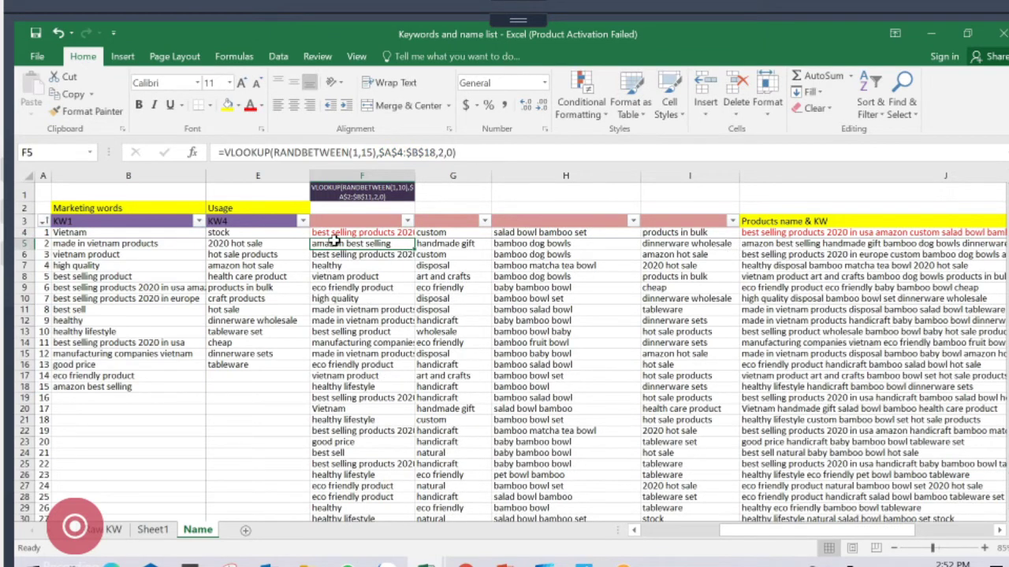
double_click(335, 244)
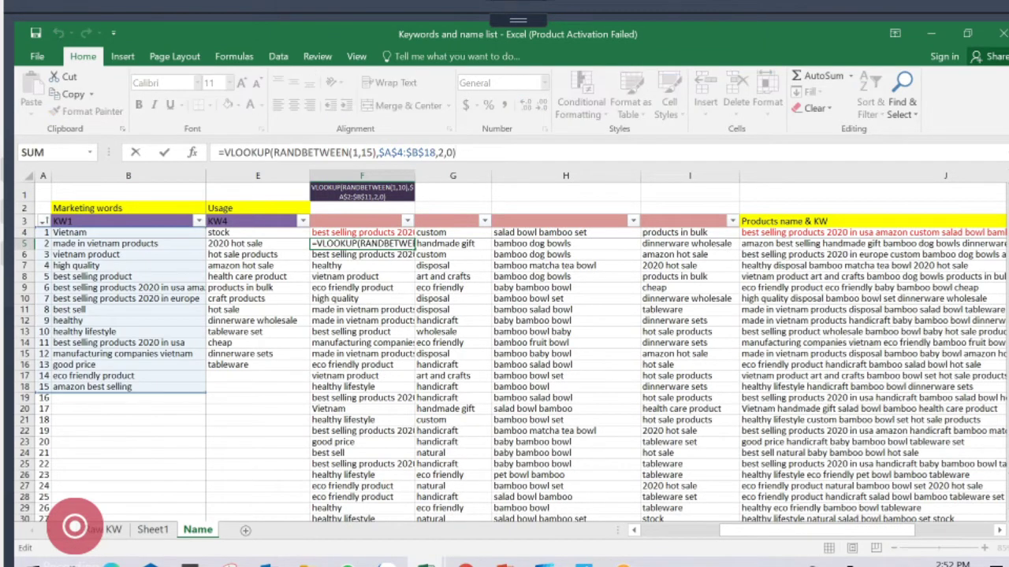
key(Return)
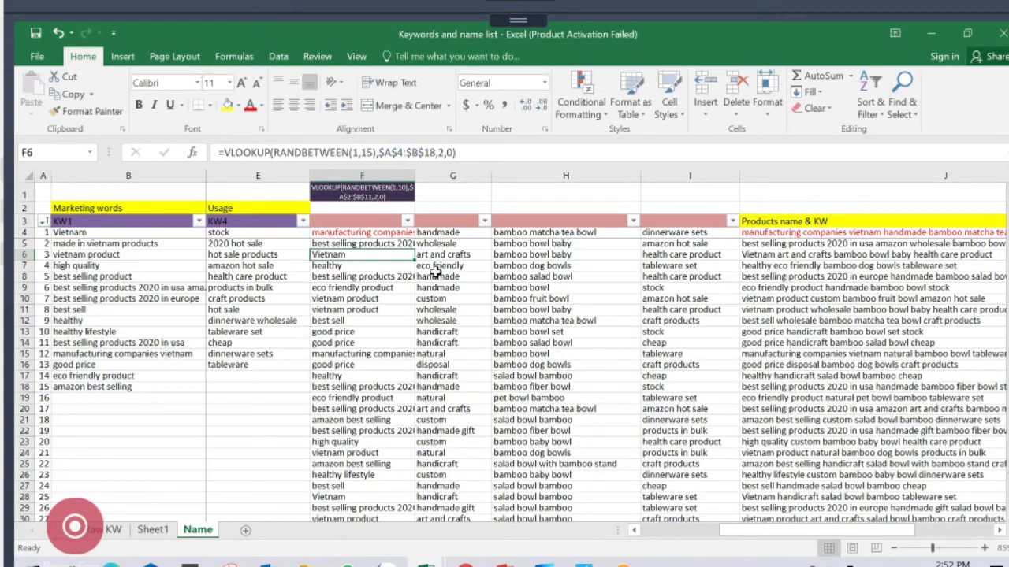
Inspect the formula in J4 that joins the words in F4, G4, H4 and I4 with spaces, and trace its references
drag(768, 532, 788, 539)
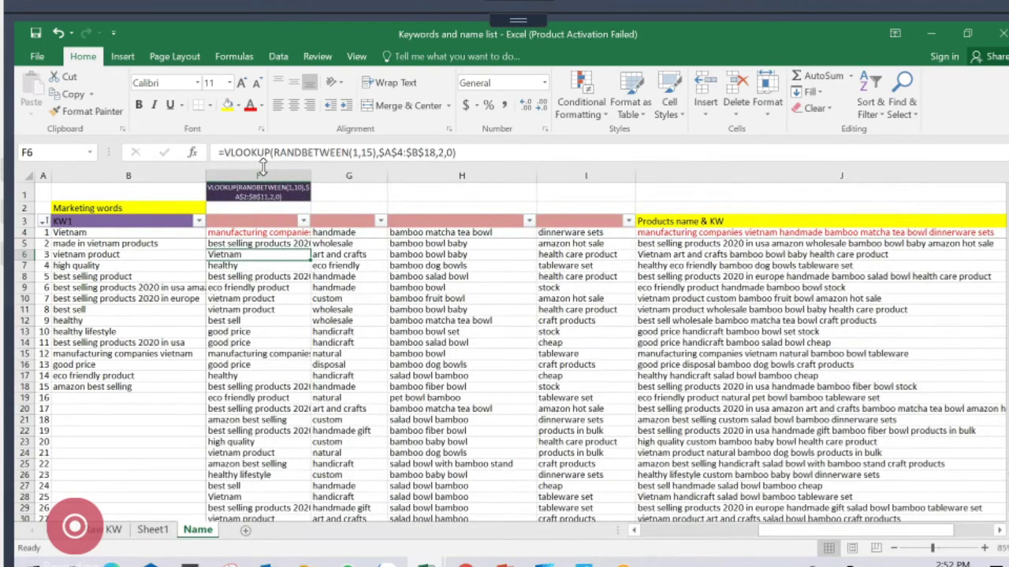
drag(265, 164, 581, 174)
click(678, 233)
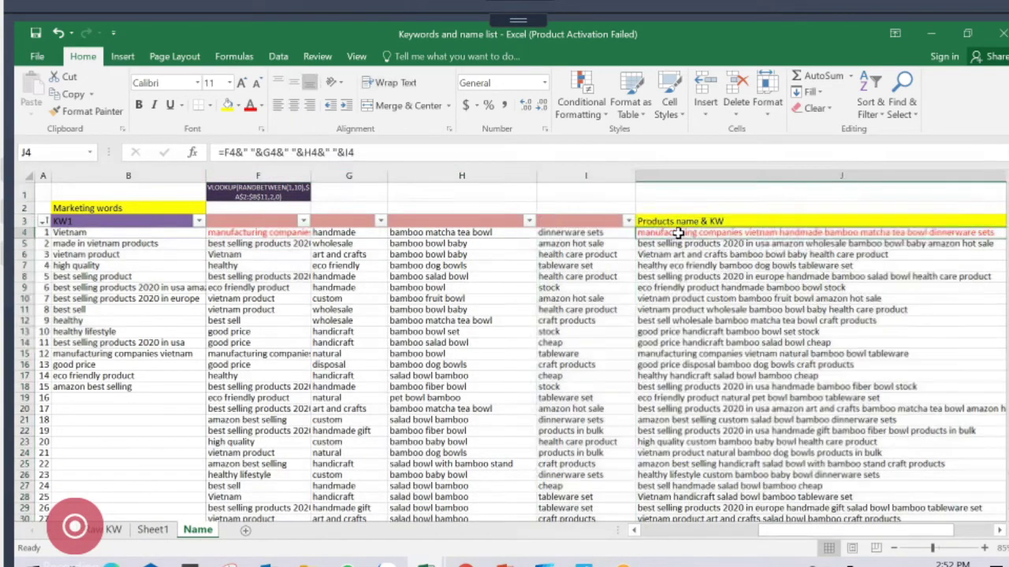
key(F2)
drag(851, 540, 773, 543)
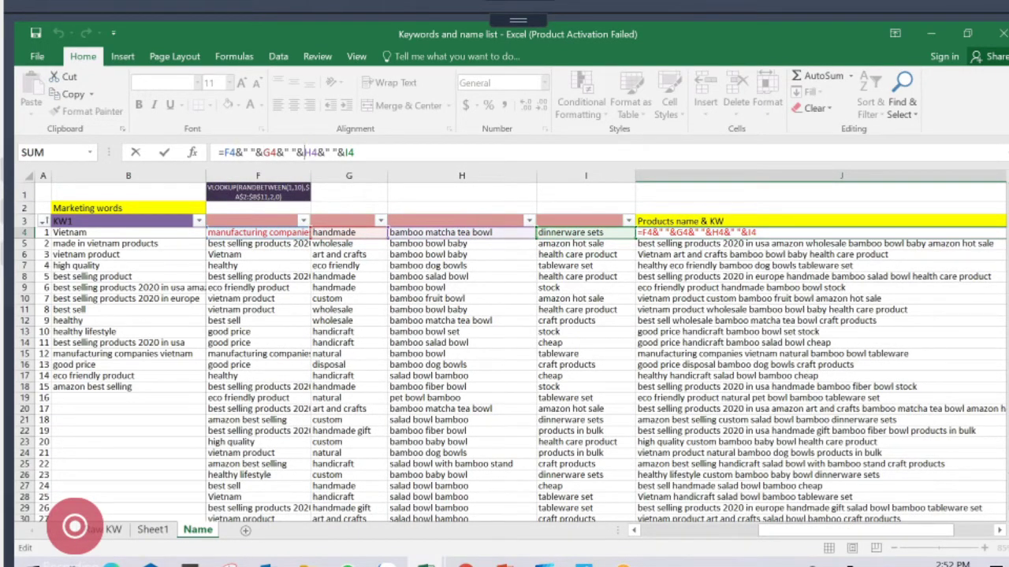
click(272, 233)
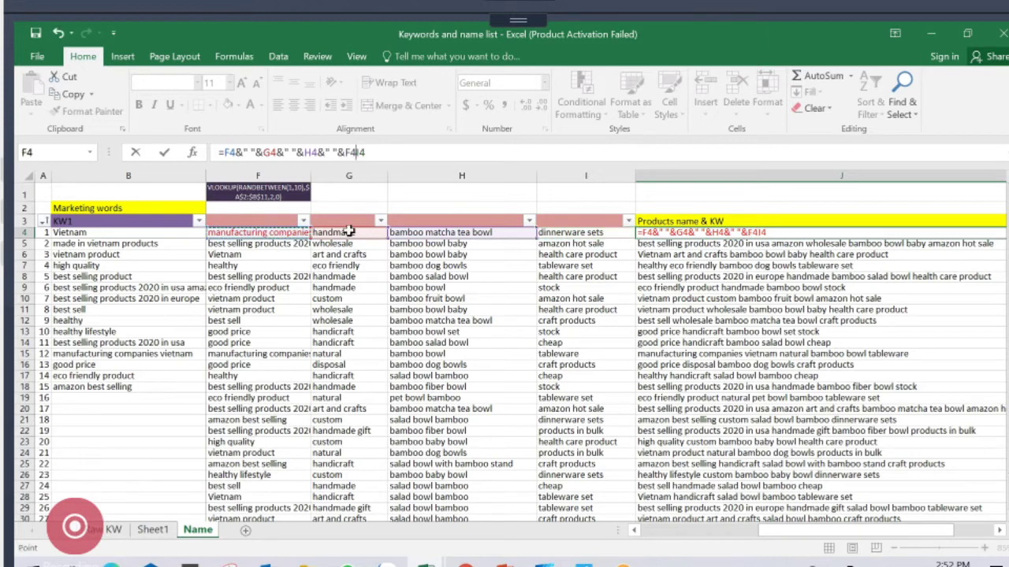
click(439, 232)
key(ctrl+z)
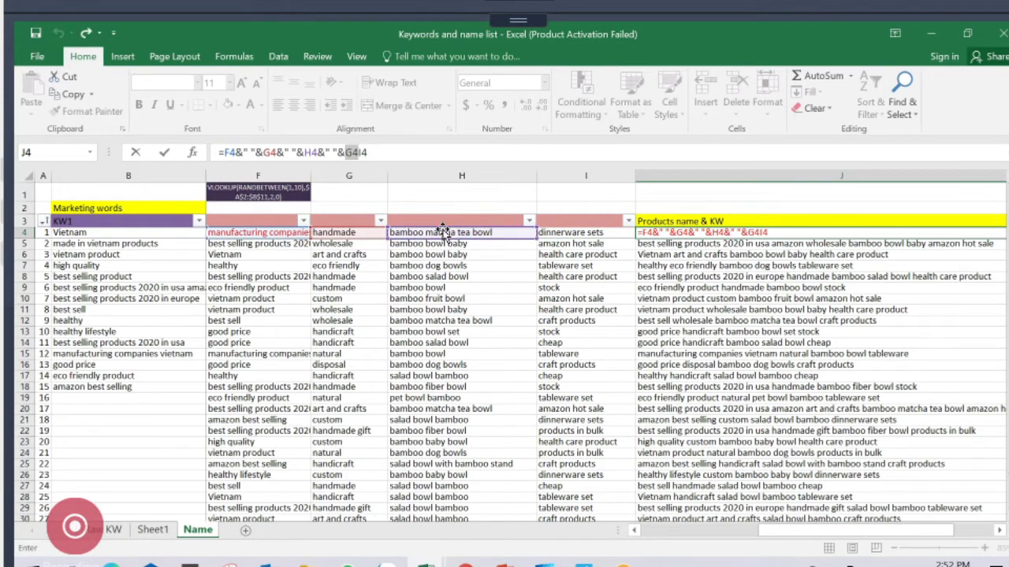
key(Escape)
key(ctrl+Return)
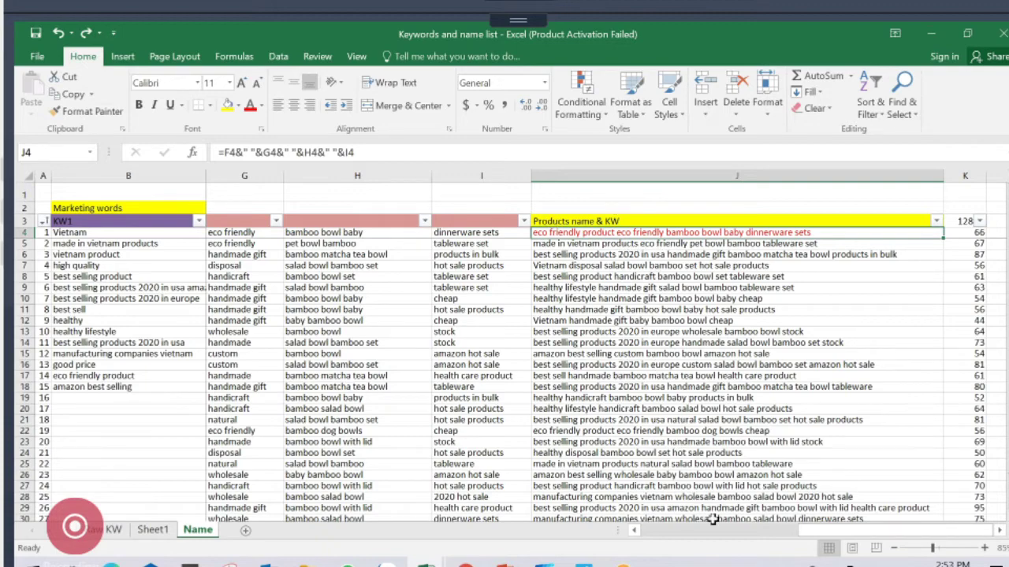
Review the list headings from Marketing words to Usage, together with the combined Products name & KW column
drag(796, 533, 631, 533)
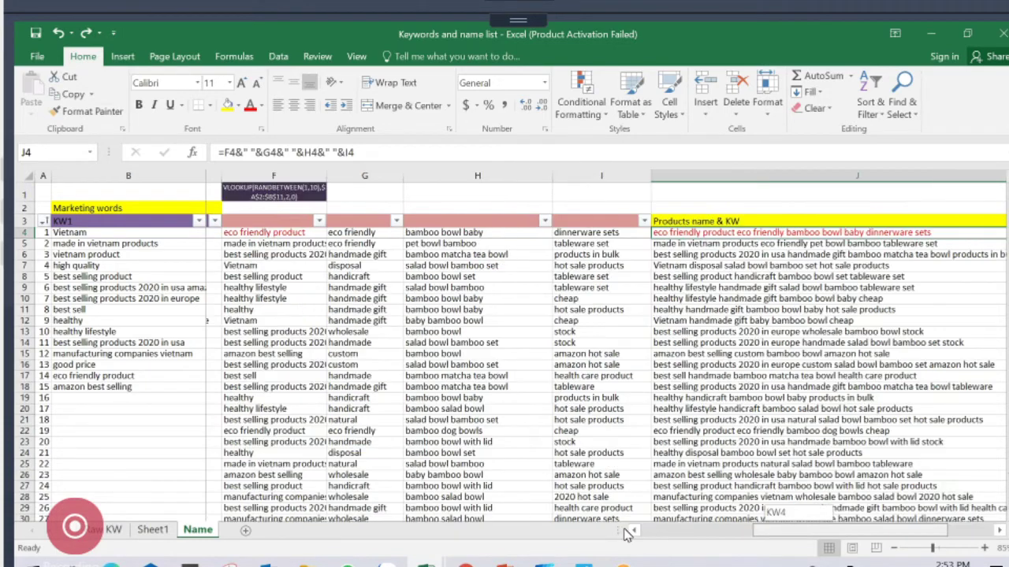
click(122, 209)
key(Right)
key(Right)
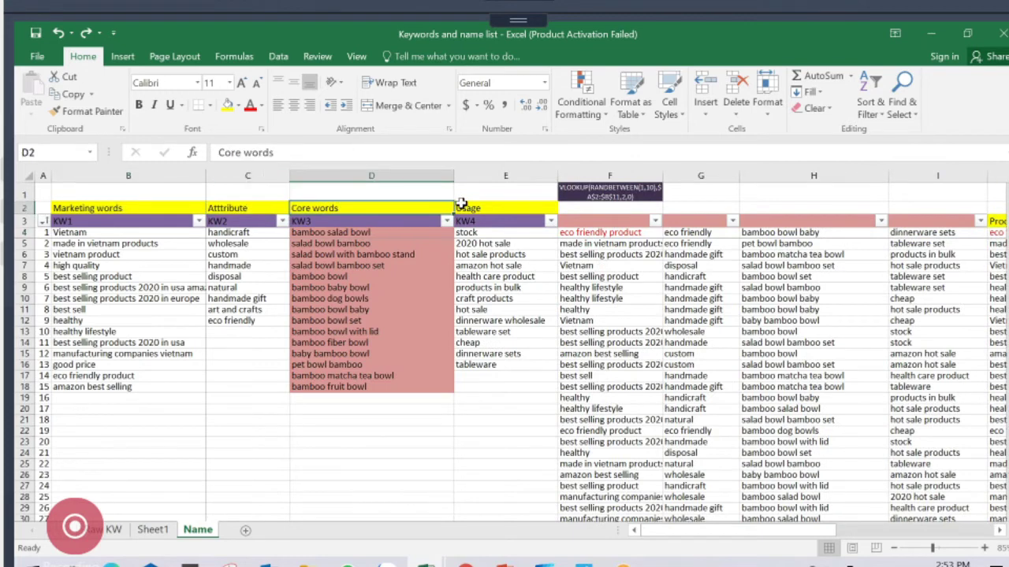
key(Right)
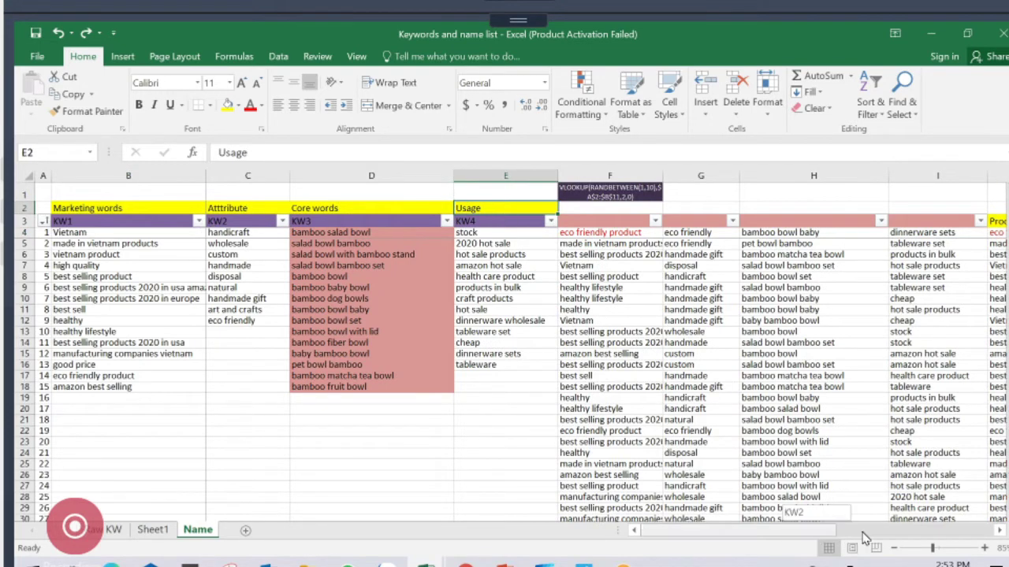
scroll(865, 539, right, 4)
click(717, 175)
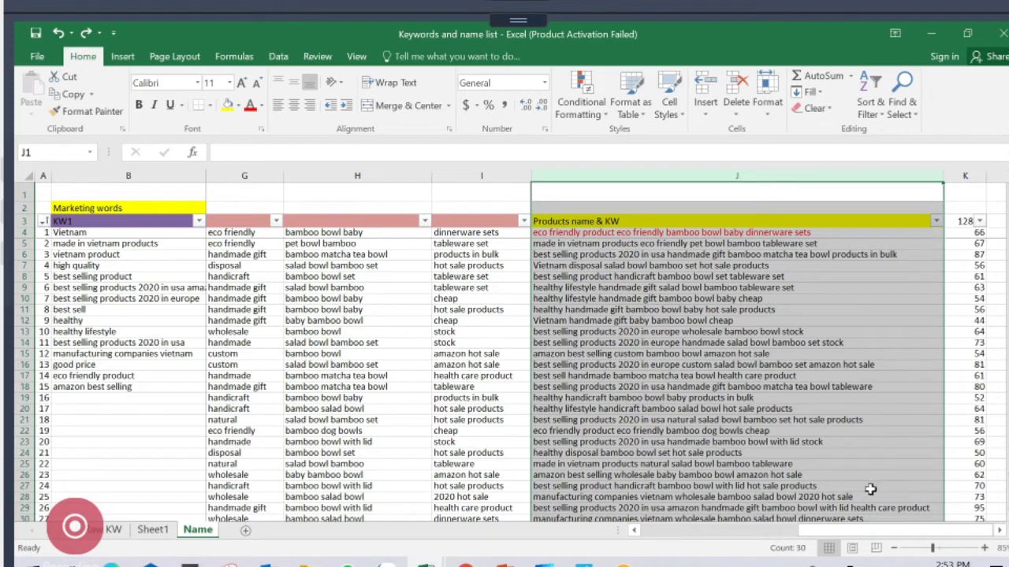
Examine the 128 heading in column K and the LEN formula in K4 that counts the product name's characters
click(1001, 534)
click(882, 222)
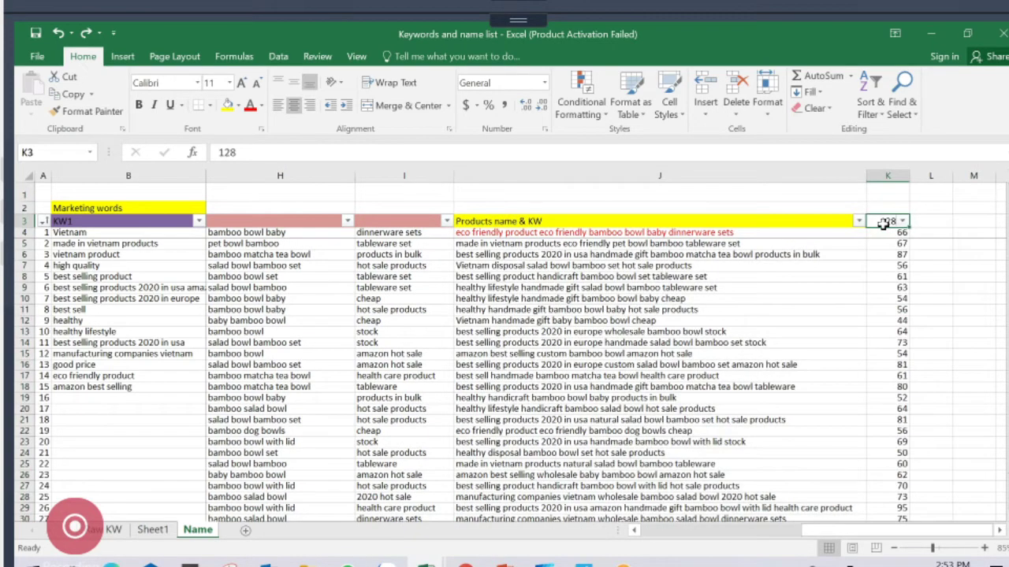
click(882, 232)
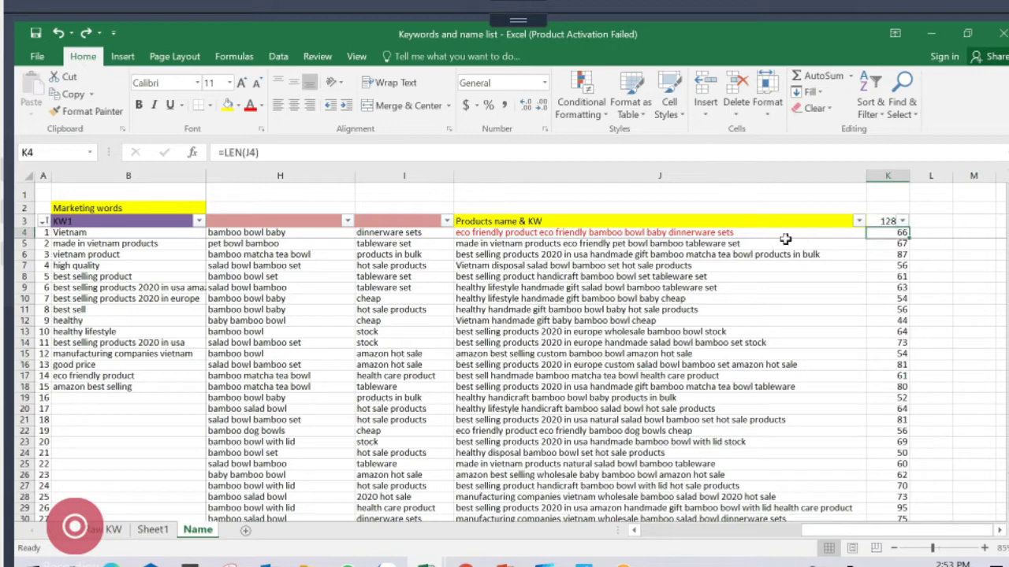
key(F2)
key(Escape)
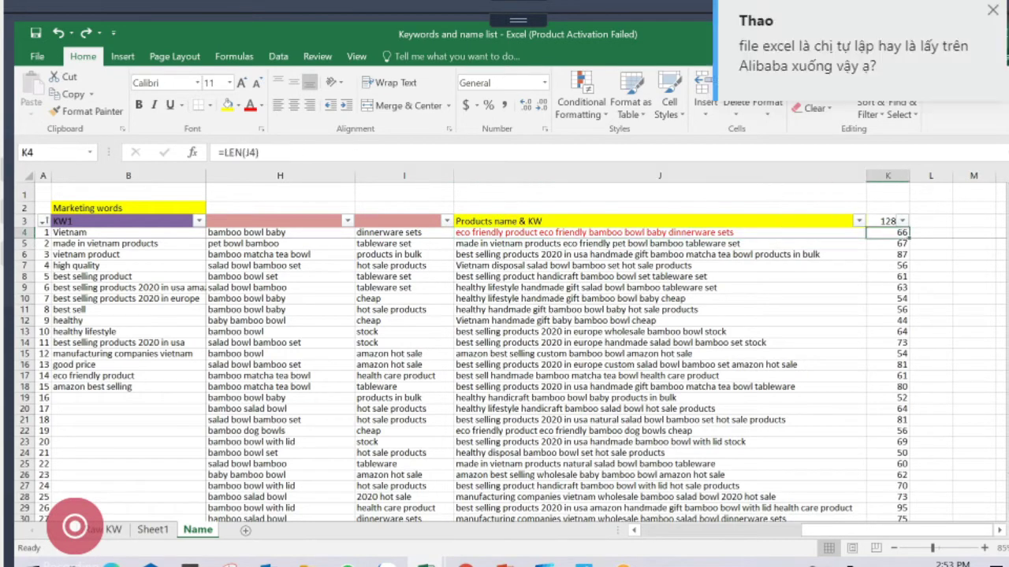
key(F2)
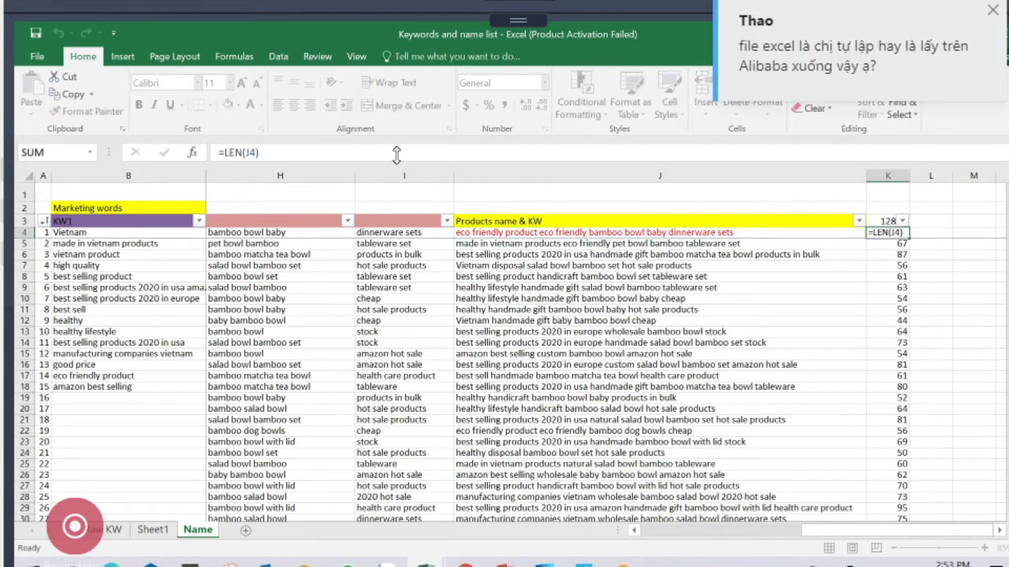
key(Return)
Compare the product name in J4 with its character count and check further counts in column K down to K17
click(809, 234)
click(890, 234)
click(860, 254)
click(882, 254)
click(887, 309)
click(886, 343)
click(887, 376)
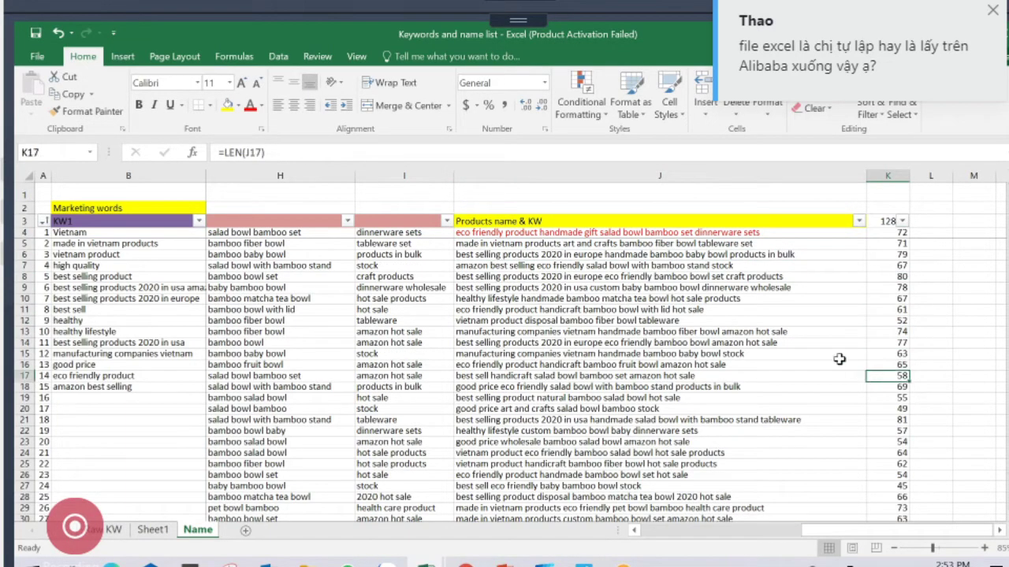
Look through the filter values of the 128 column up to the largest length, and review the product names in column J
click(903, 222)
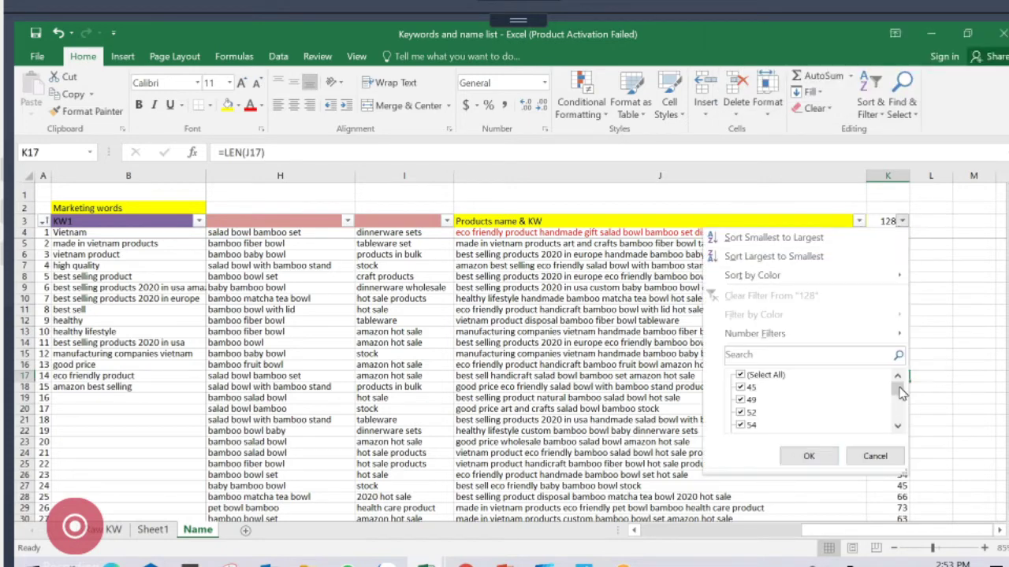
drag(903, 396, 899, 429)
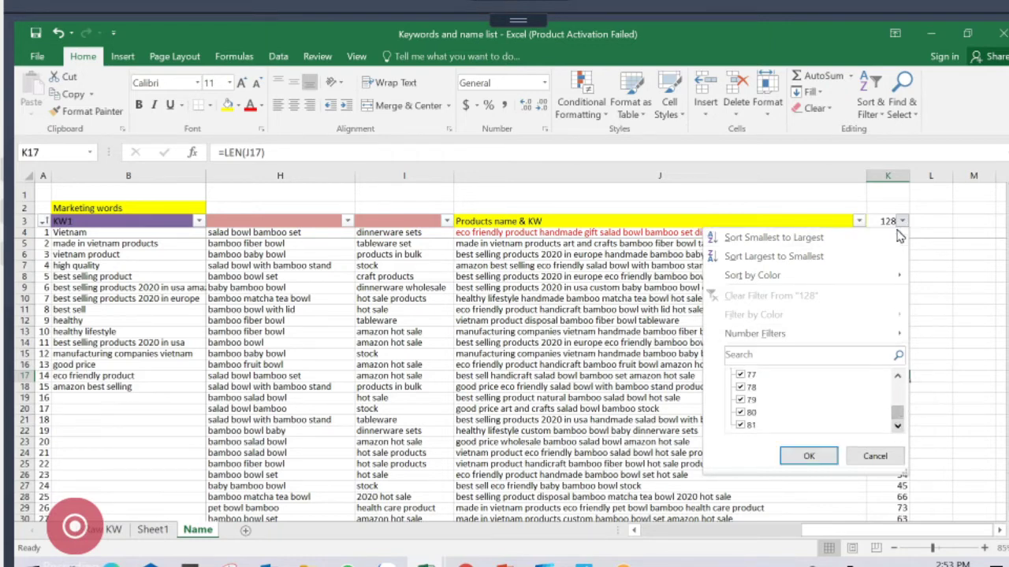
drag(903, 478, 935, 518)
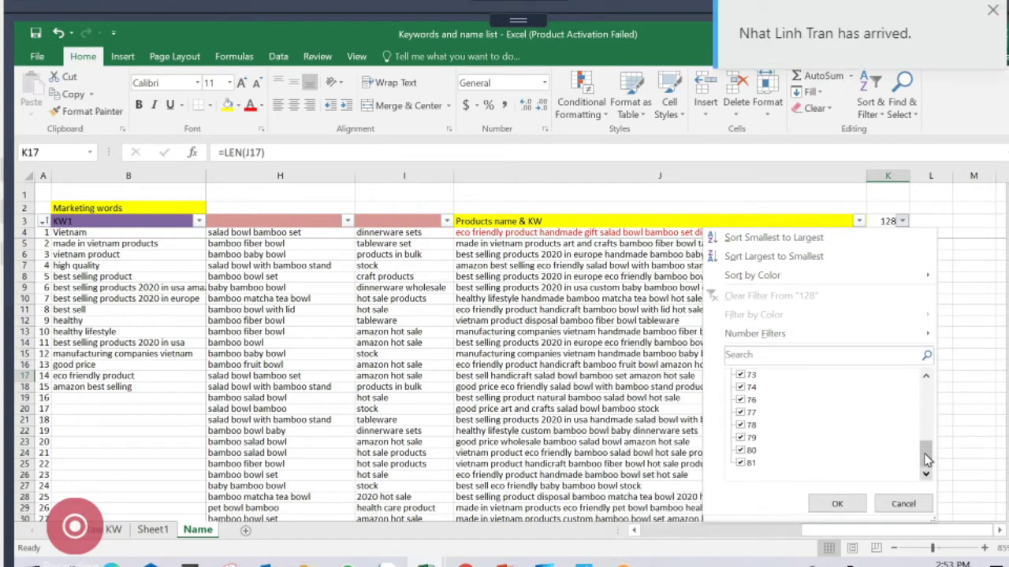
click(955, 441)
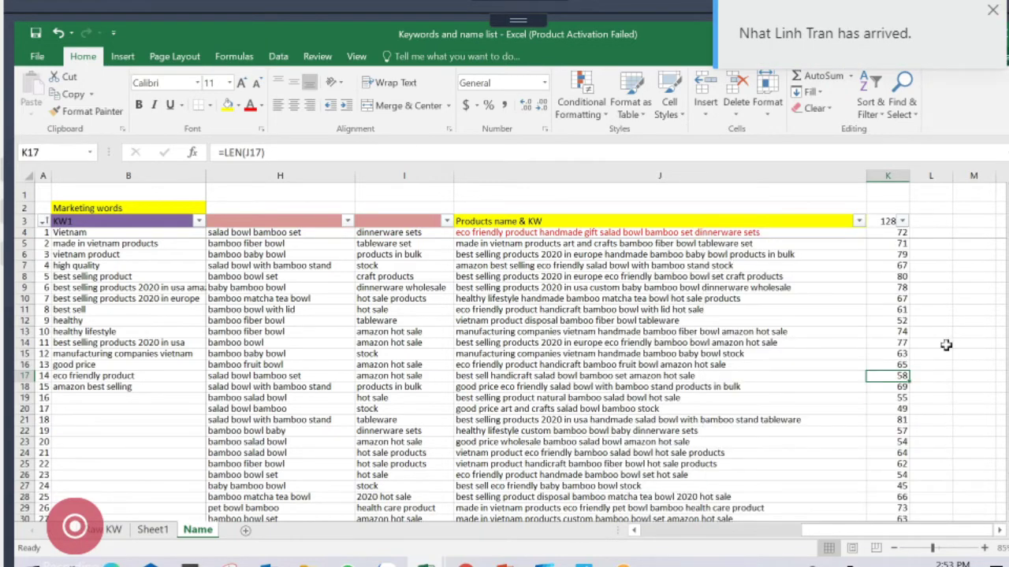
click(888, 223)
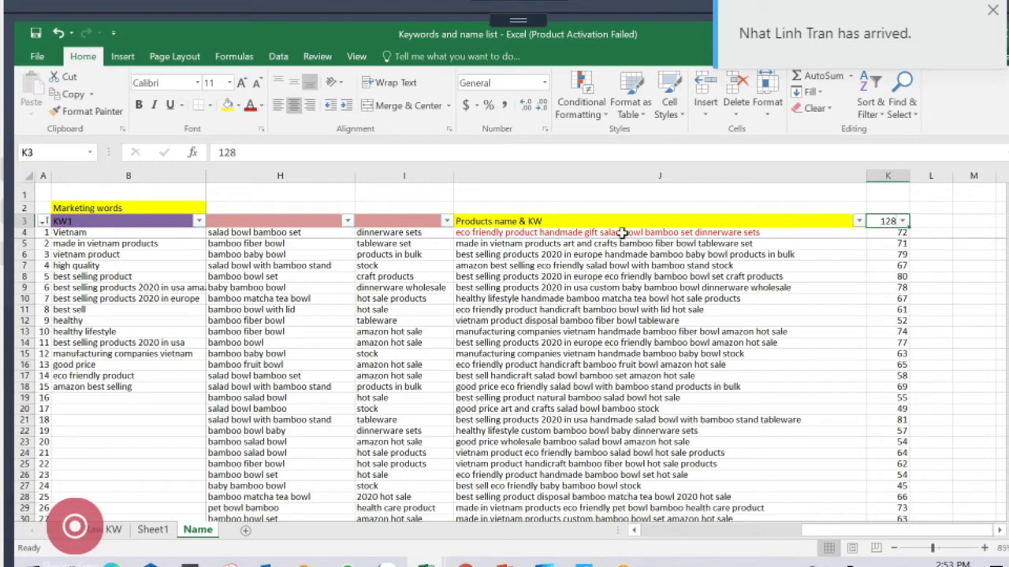
drag(622, 232, 644, 477)
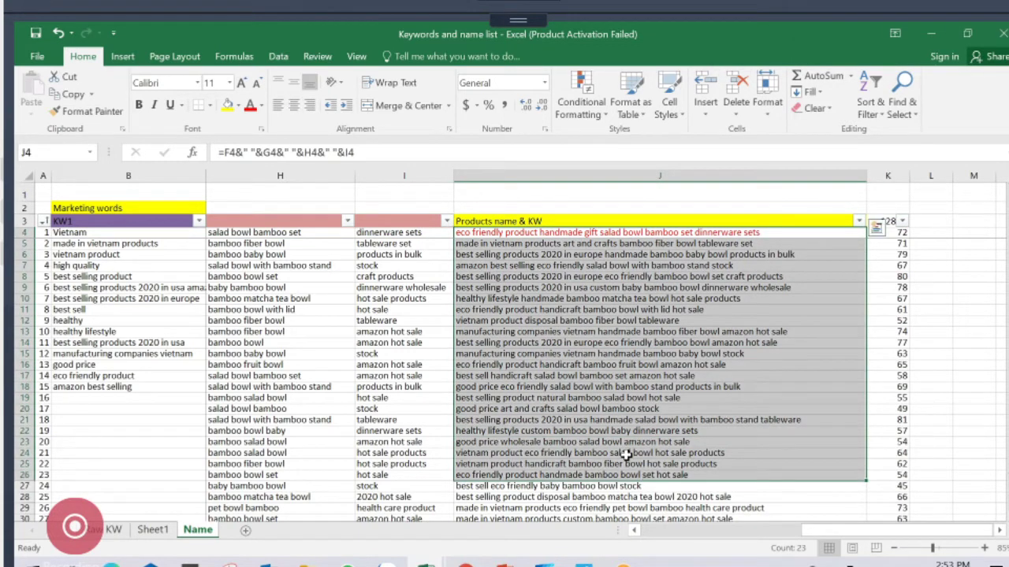
Review the bamboo keyword data on the raw keyword sheet and view the Category filter options without applying any
click(101, 535)
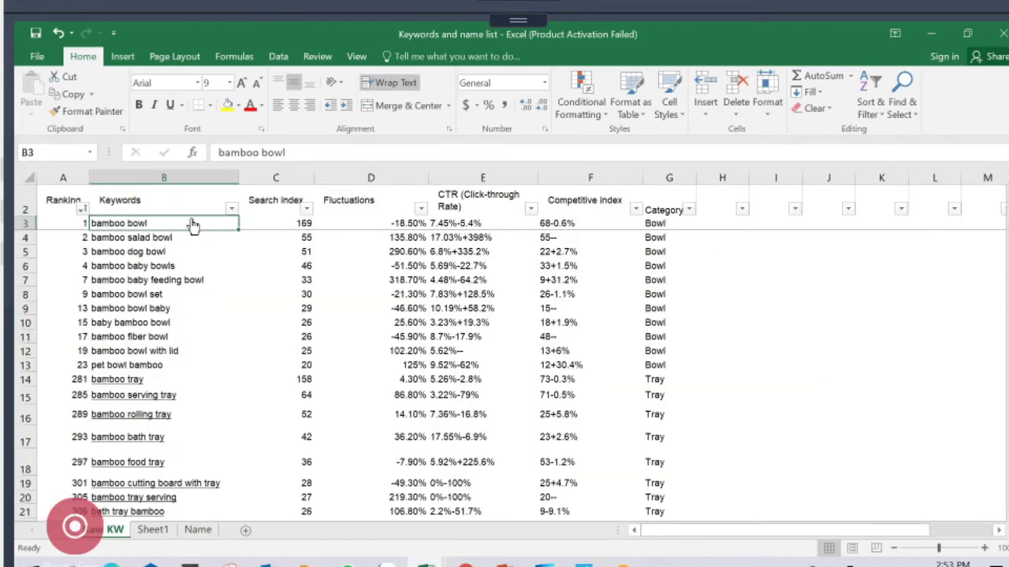
drag(150, 205, 637, 322)
click(722, 322)
click(689, 209)
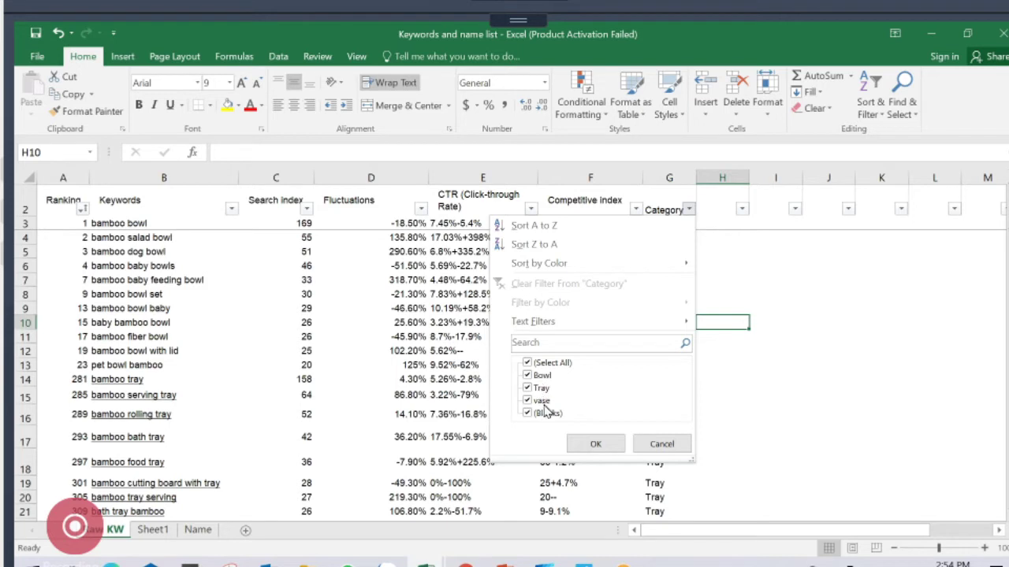
click(640, 446)
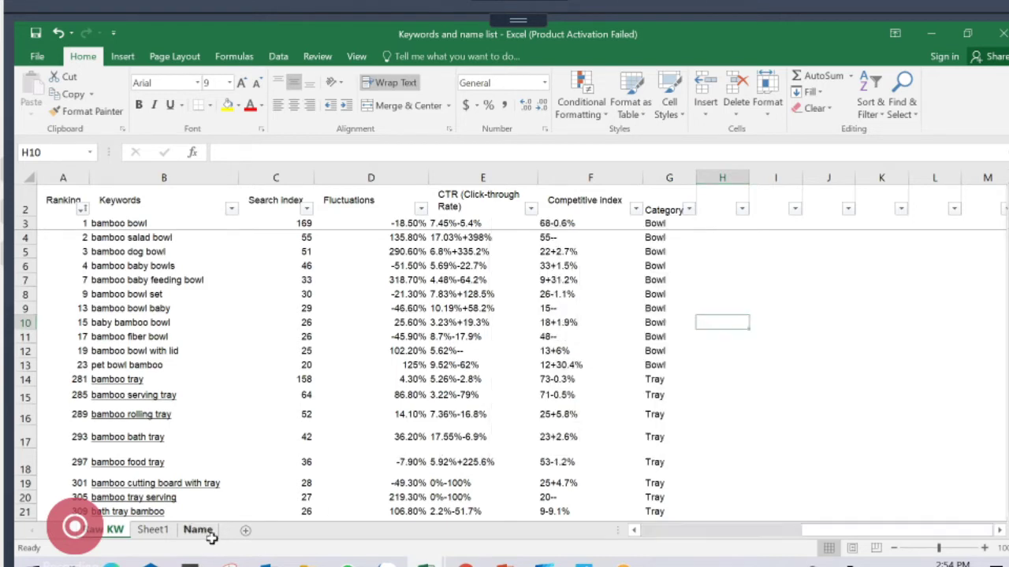
Return to the Name sheet and review the generated product names from J11 to J25
click(201, 533)
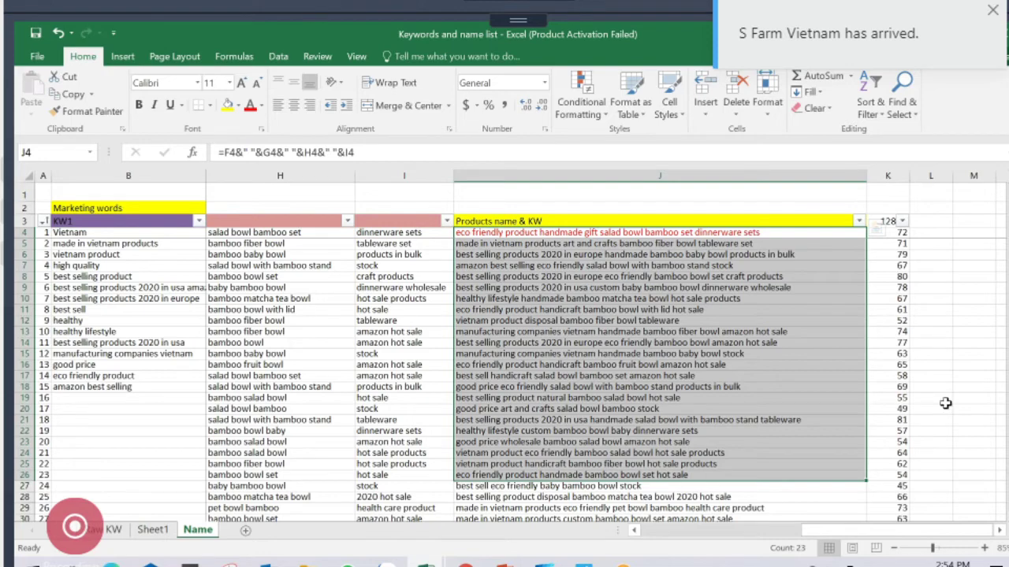
click(549, 245)
drag(544, 313, 544, 465)
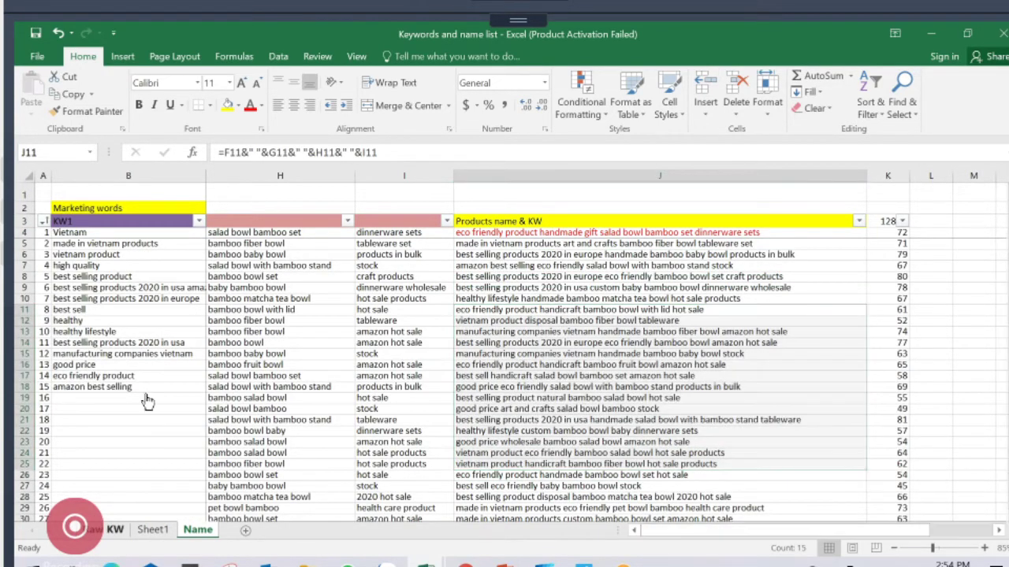
Go back to the raw keyword sheet and look over the bamboo bowl keywords and their metrics
key(ctrl+Page_Up)
key(ctrl+Page_Up)
drag(158, 251, 158, 365)
drag(552, 323, 552, 351)
click(741, 351)
Switch to the Alibaba posting form in Chrome to view its product name and keyword fields, and return to the workbook's Name sheet
click(465, 561)
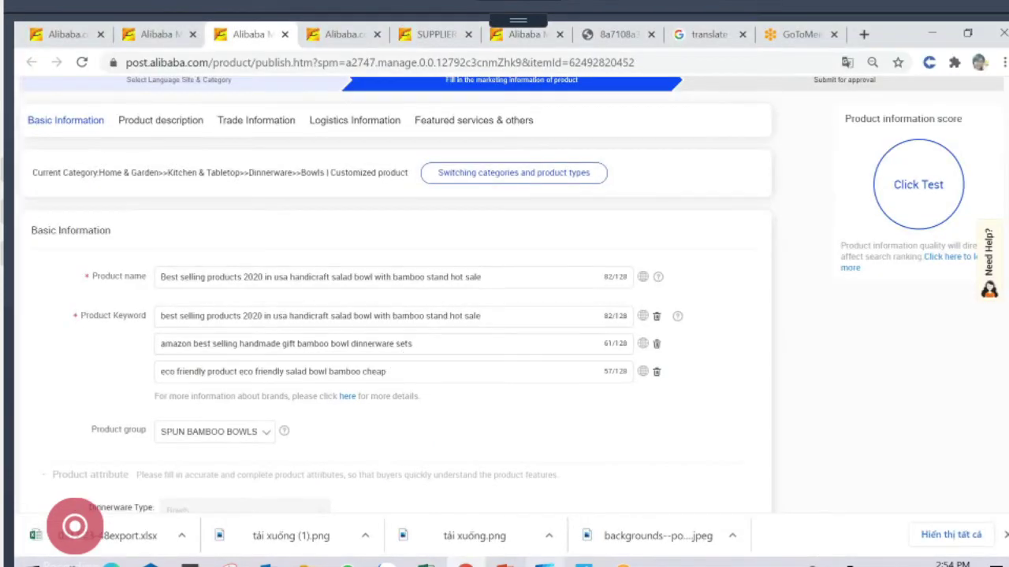
mouse_move(427, 561)
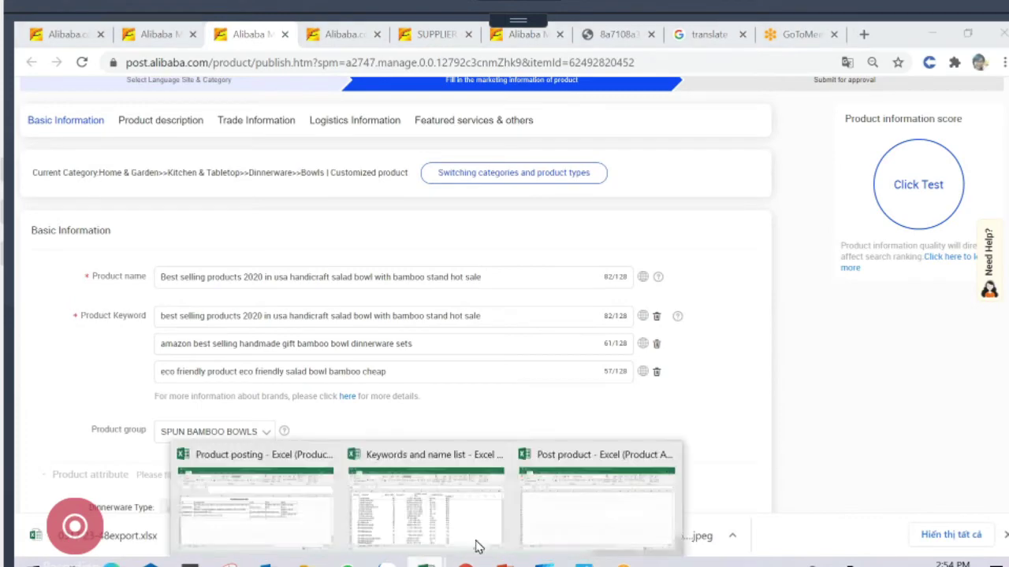
click(402, 520)
click(198, 530)
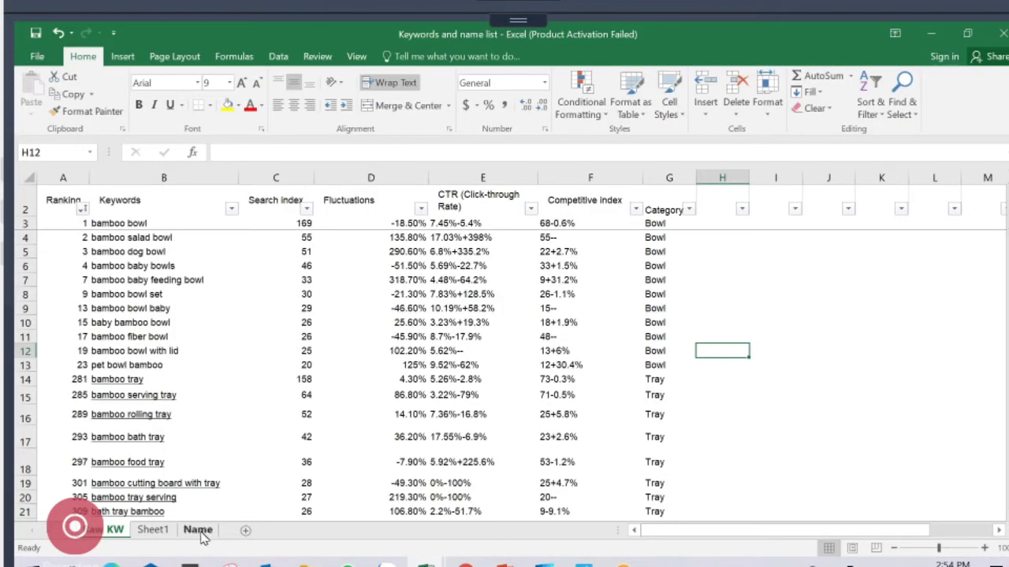
Go through the generated product names one by one from J4 to J12 under Products name & KW
click(659, 249)
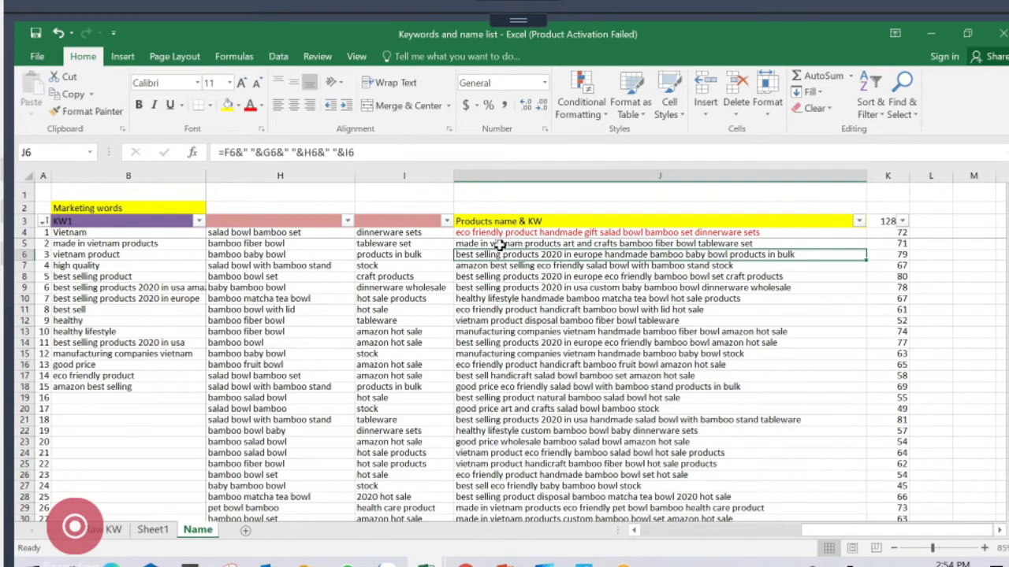
click(560, 235)
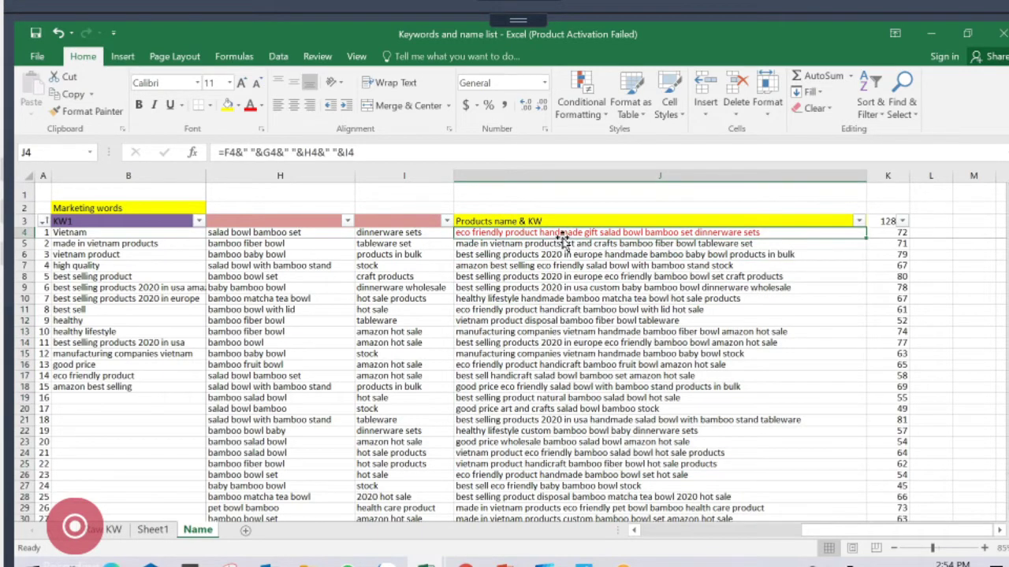
click(559, 244)
click(558, 254)
click(556, 266)
click(552, 277)
click(549, 289)
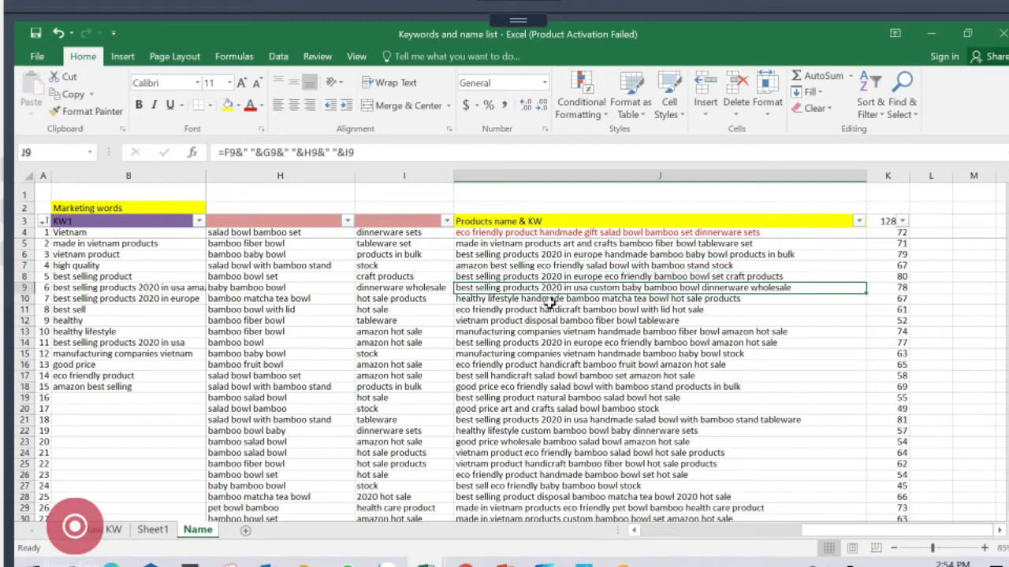
click(551, 299)
click(551, 310)
click(552, 319)
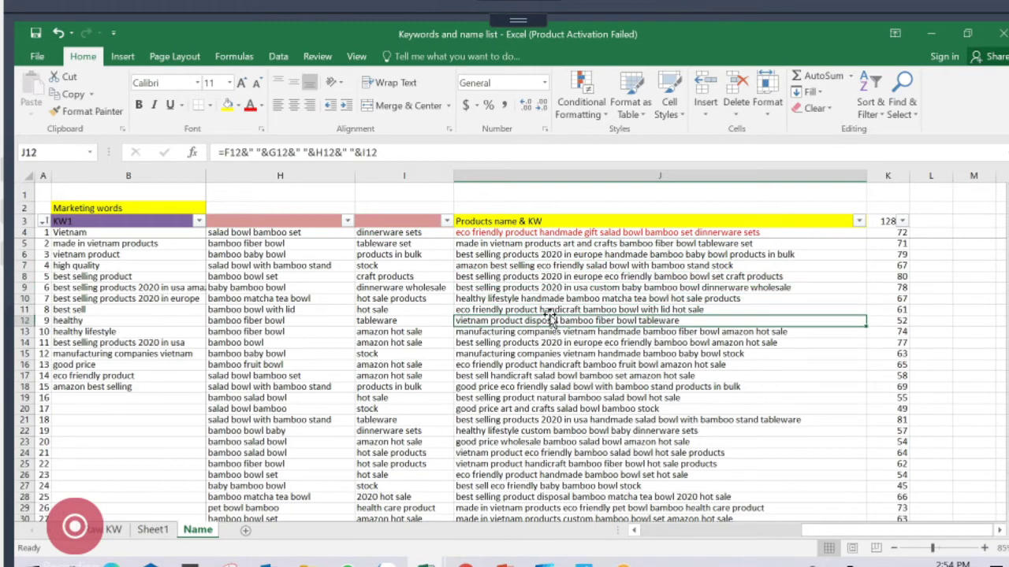
Compare the first three generated product names in J4, J5 and J6 again
click(545, 232)
click(544, 254)
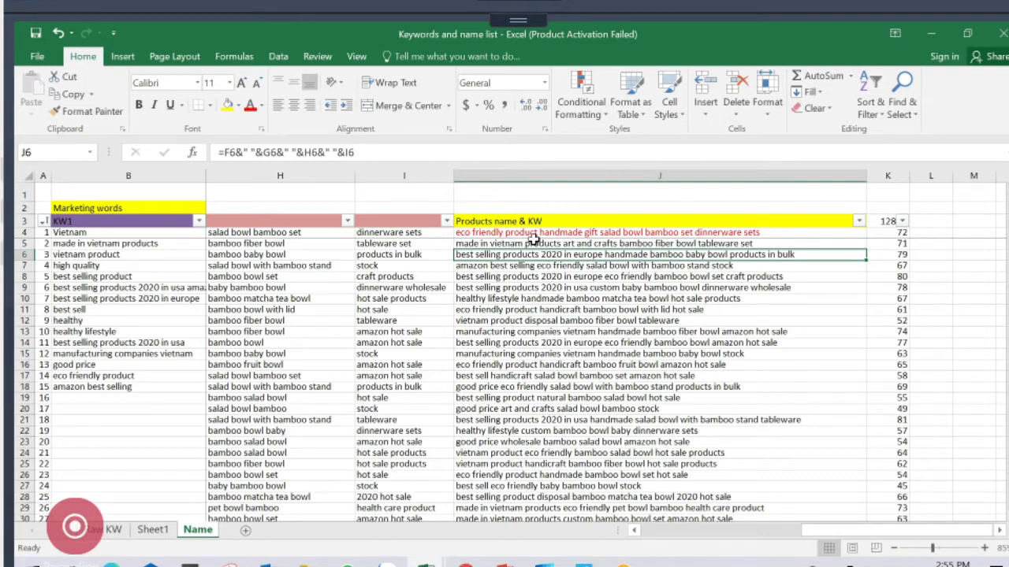
click(535, 243)
click(503, 233)
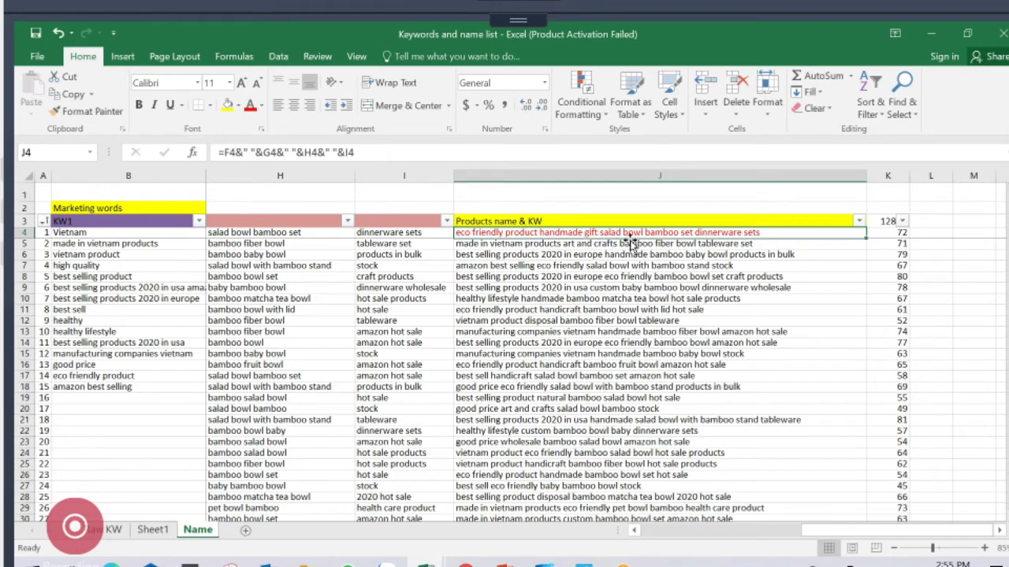
Compare the generated product names in J8, J7, J4, J5 and J6 under Products name & KW
click(630, 274)
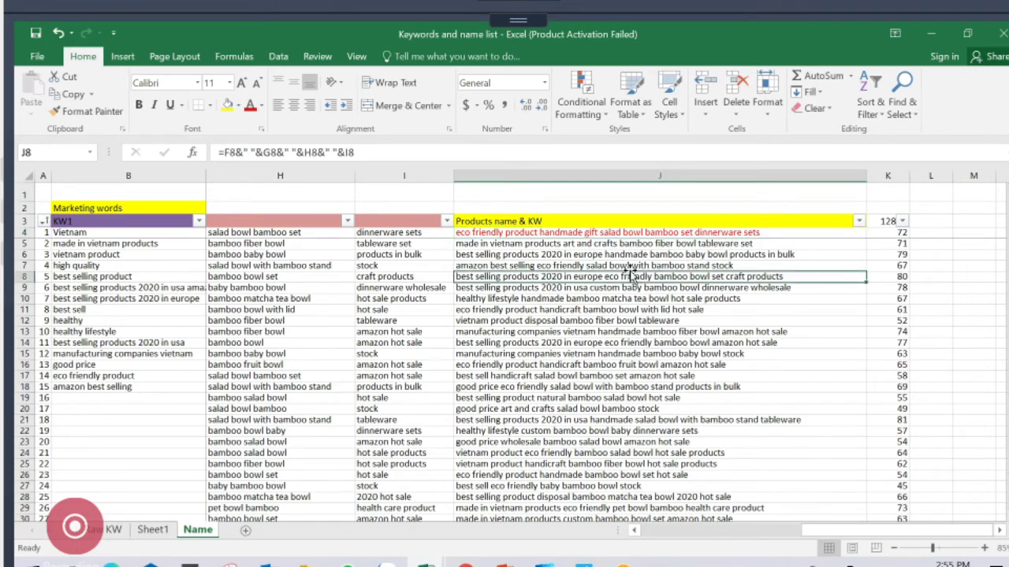
click(628, 266)
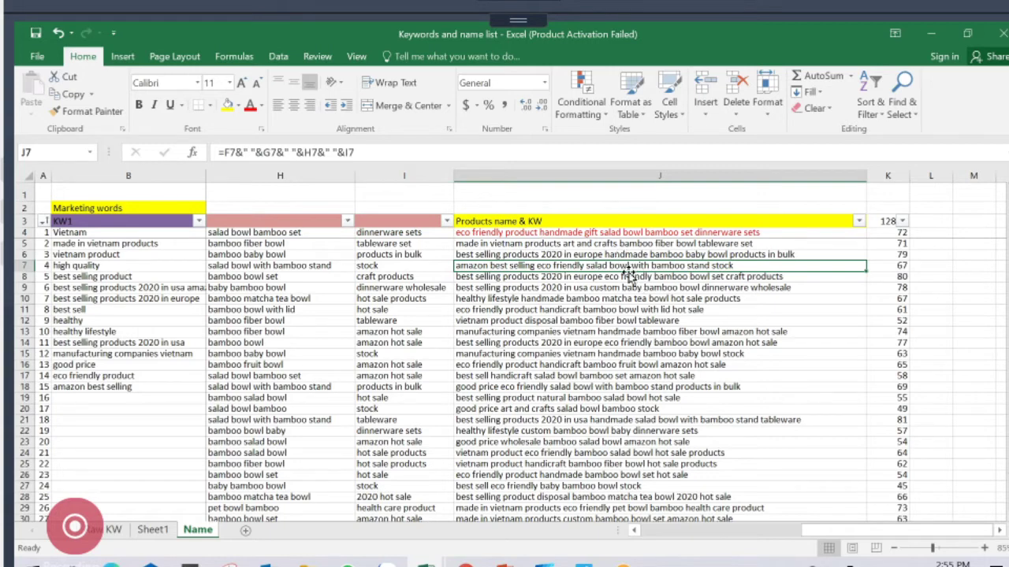
click(481, 233)
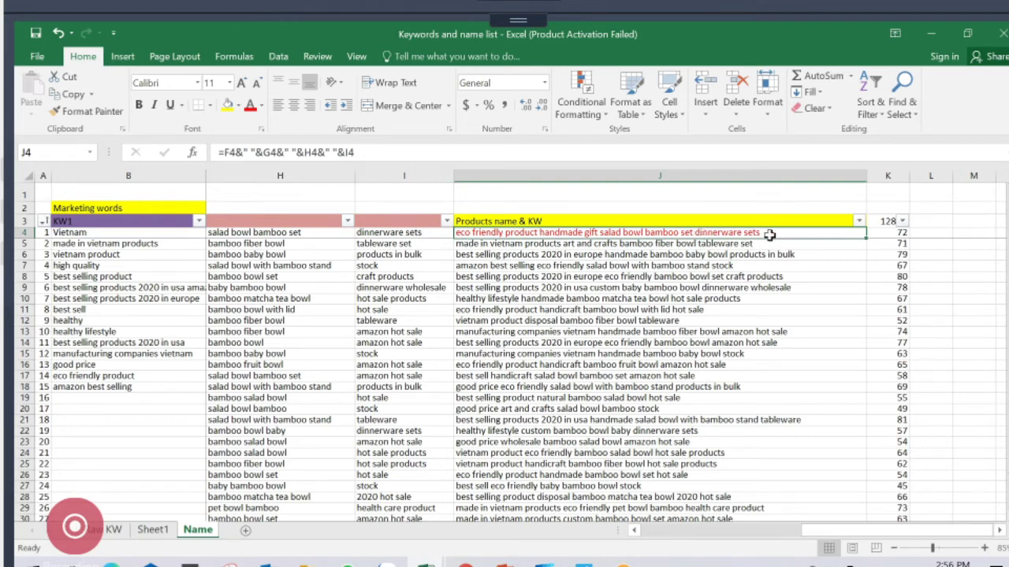
click(651, 245)
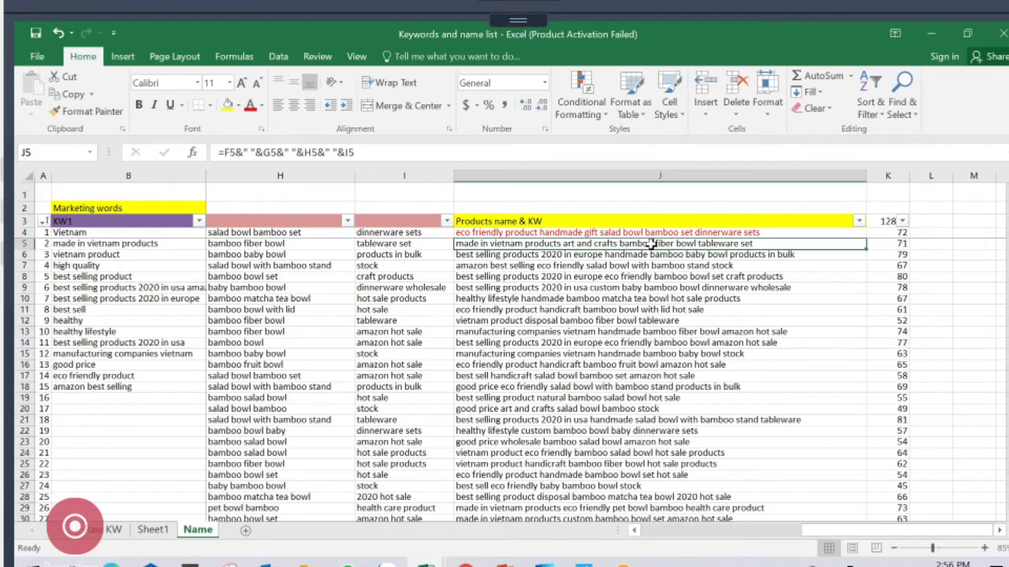
click(634, 255)
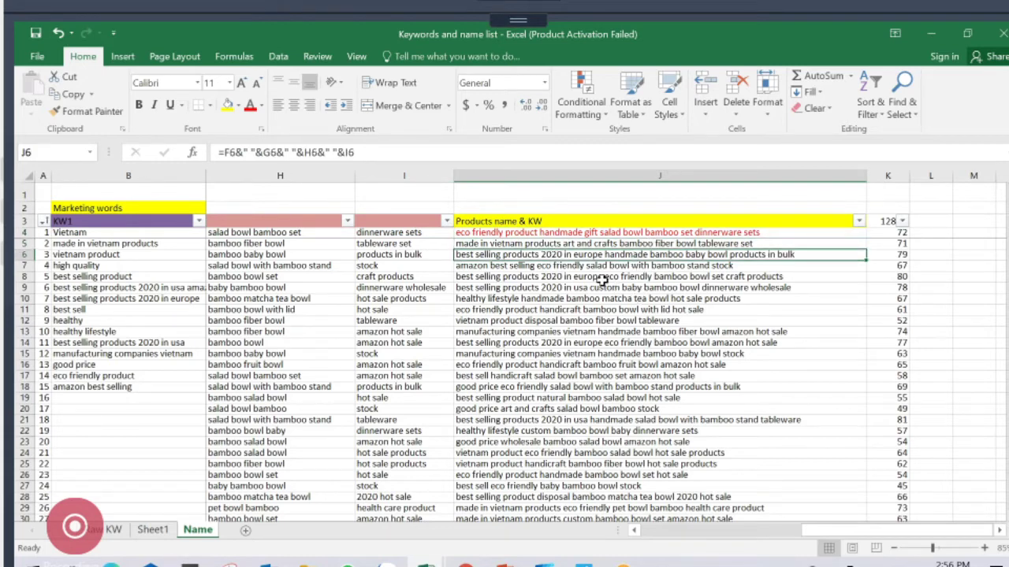
Highlight duplicate values across the whole Products name & KW column J with conditional formatting
click(545, 169)
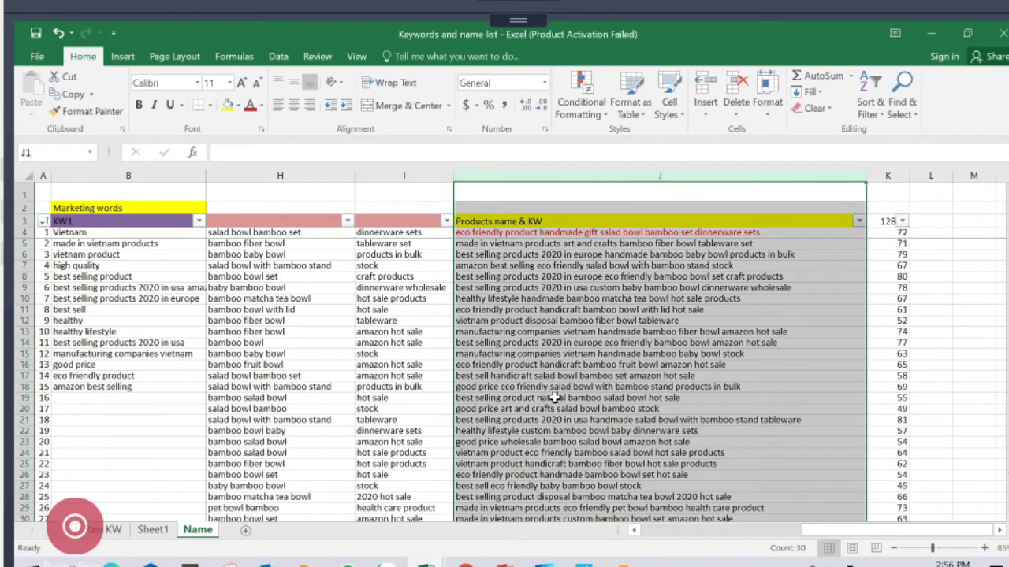
scroll(555, 398, down, 4)
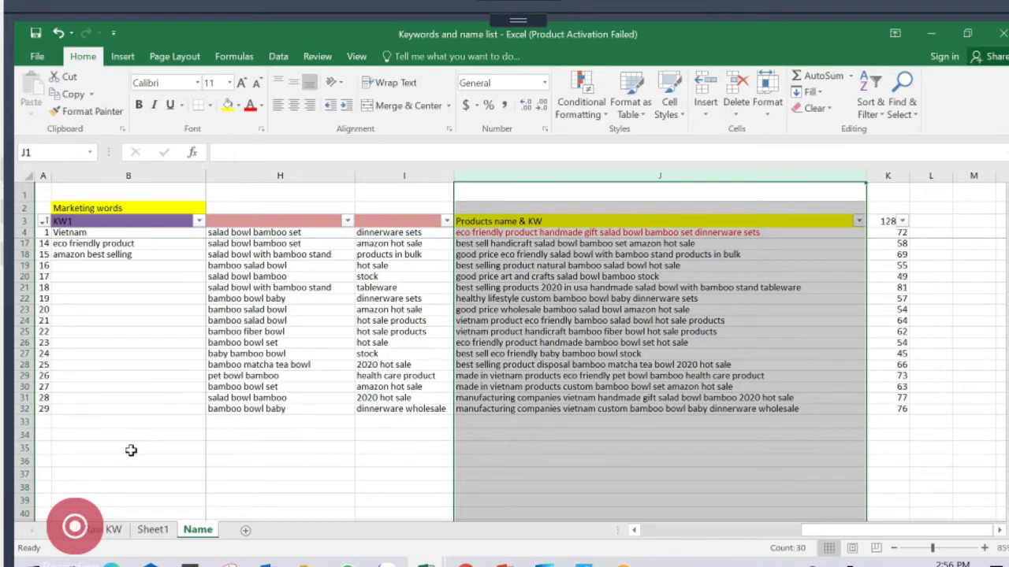
scroll(137, 445, down, 5)
scroll(165, 444, up, 4)
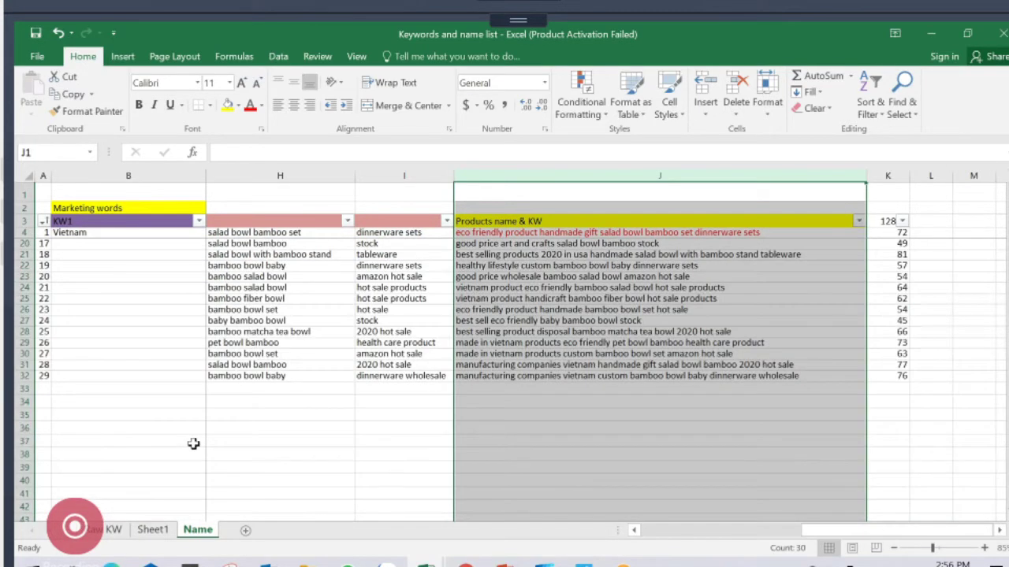
scroll(193, 444, up, 5)
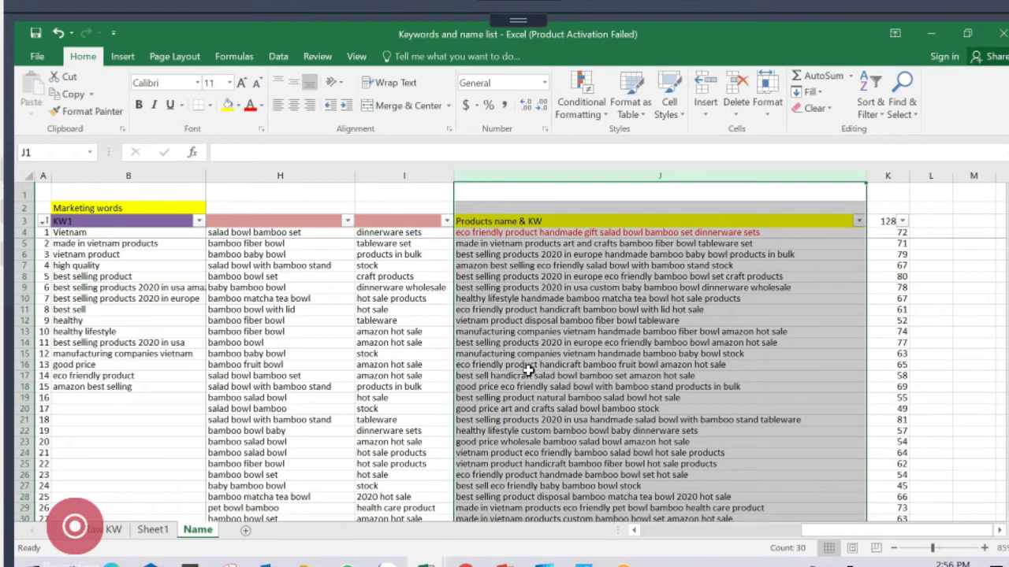
click(583, 110)
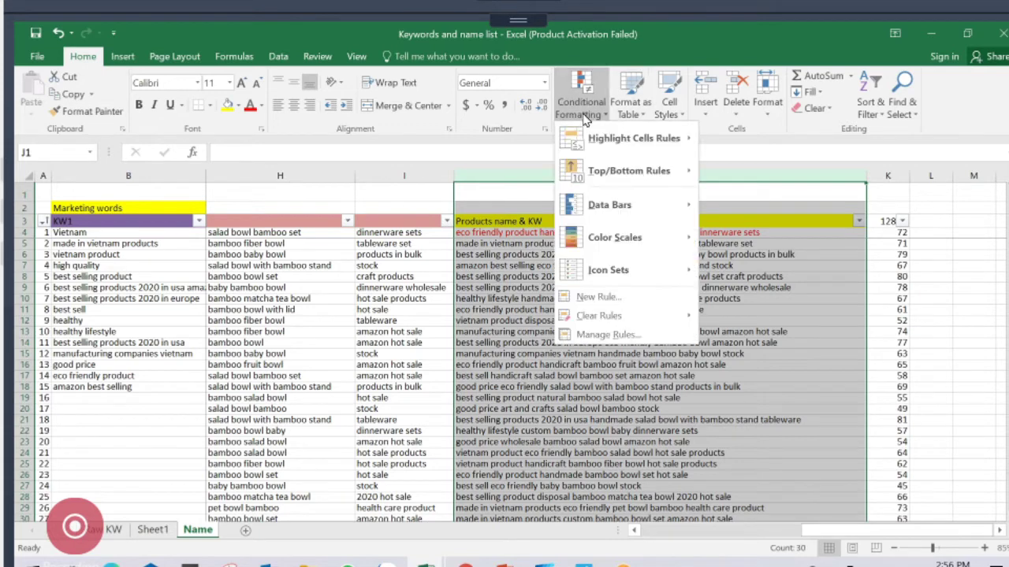
mouse_move(631, 138)
click(759, 337)
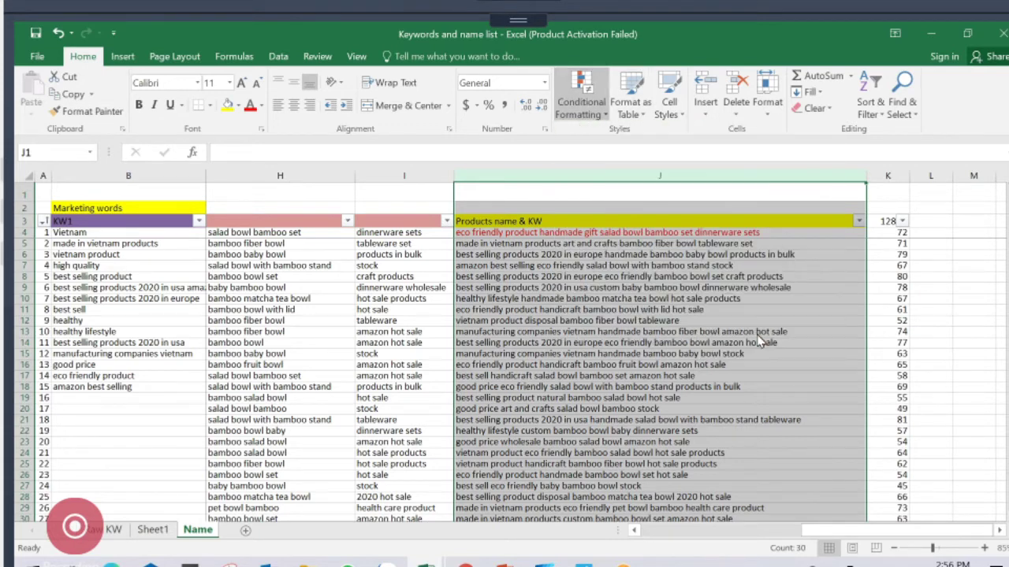
click(561, 323)
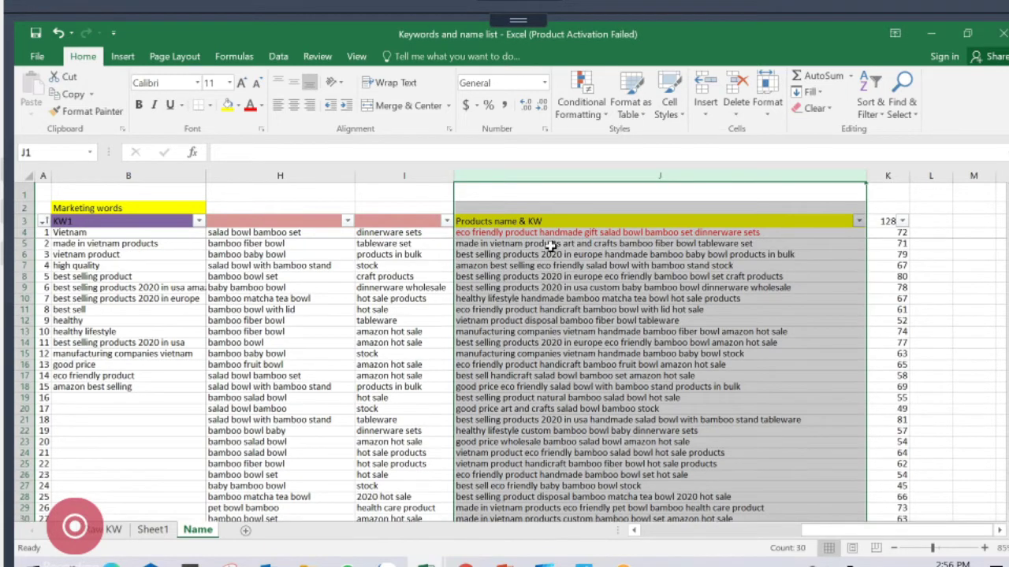
scroll(587, 366, down, 1)
scroll(587, 367, up, 1)
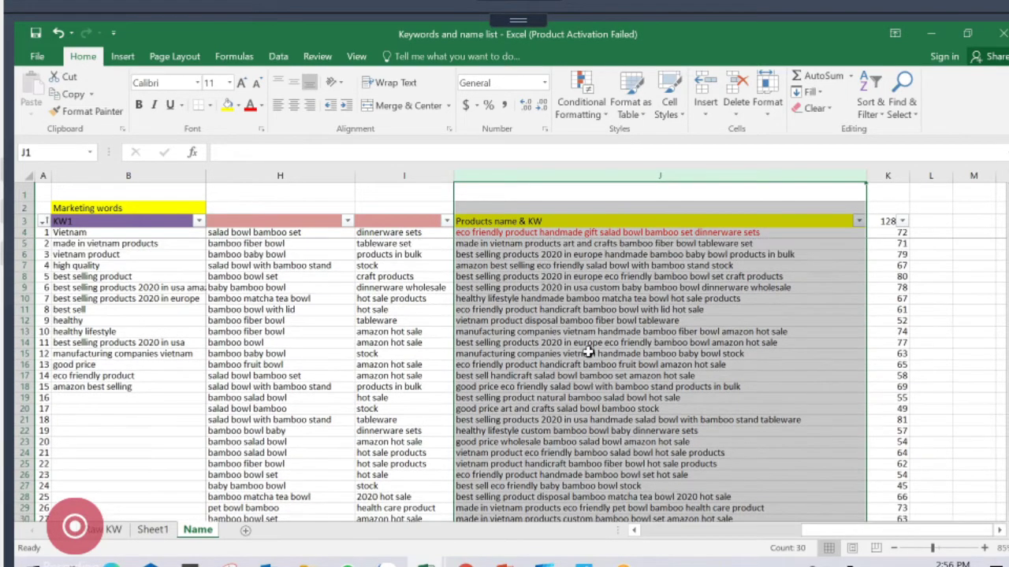
Repeat the Duplicate Values rule on column J with Light Red Fill with Dark Red Text
click(579, 117)
mouse_move(584, 142)
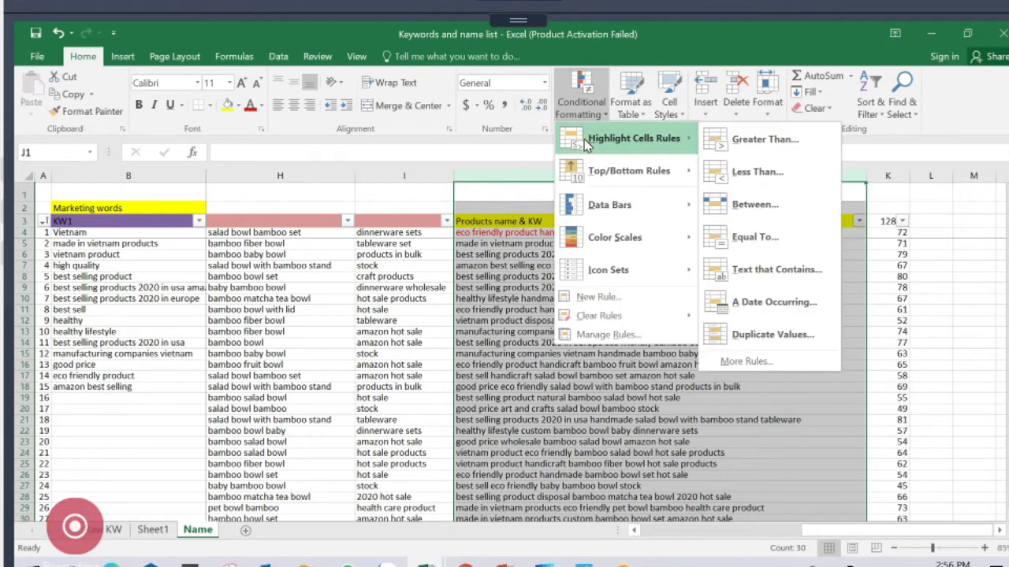
click(764, 334)
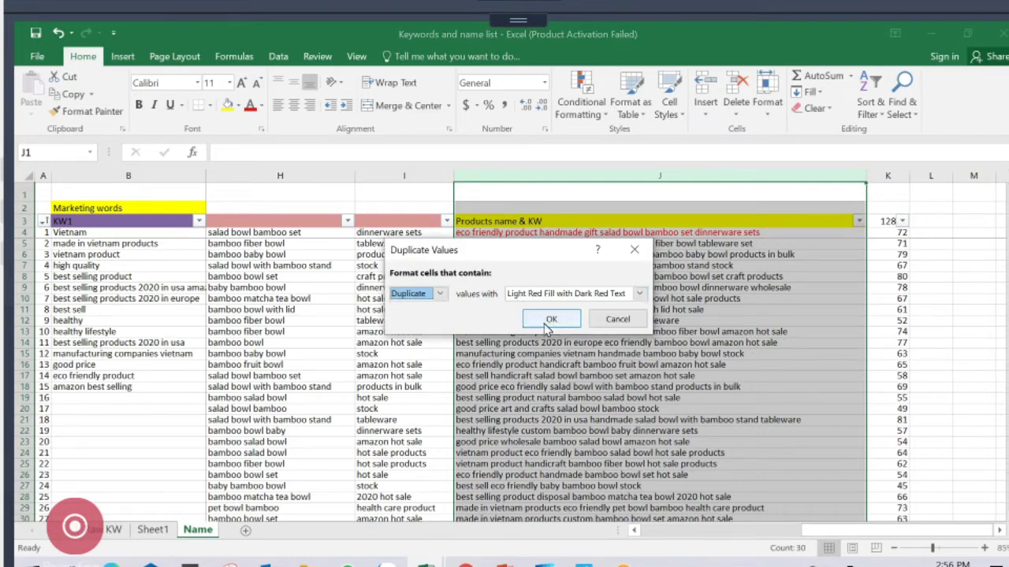
click(551, 320)
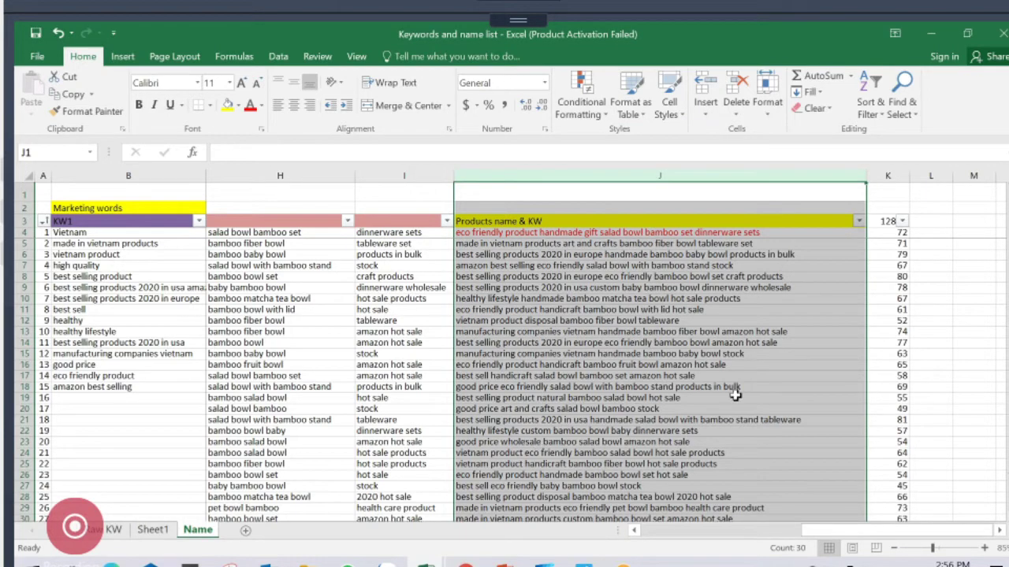
click(936, 376)
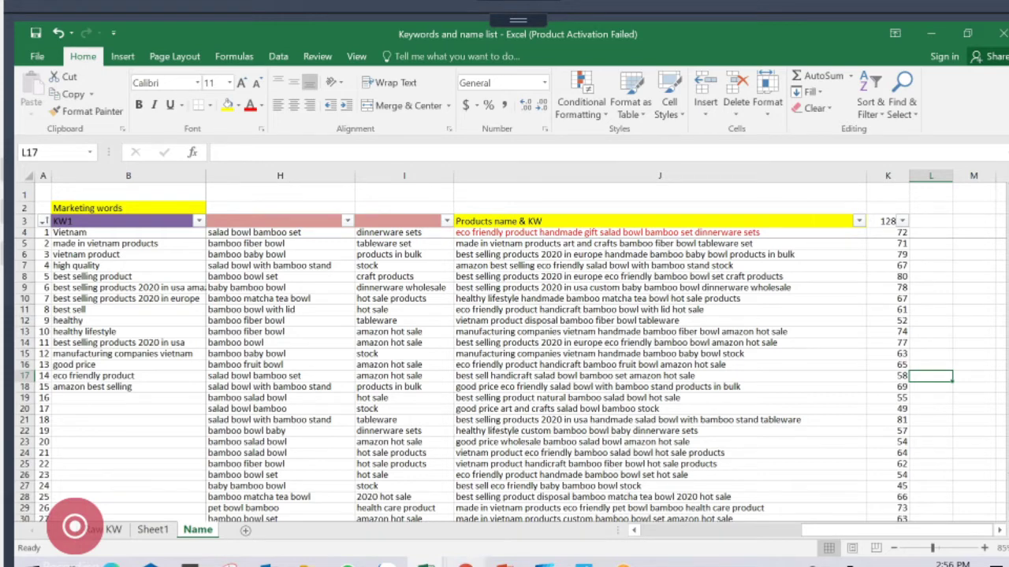
View the Alibaba posting form in Chrome, and return to the PowerPoint posting deck to review the Keyword analysis slide 14
mouse_move(465, 563)
click(465, 488)
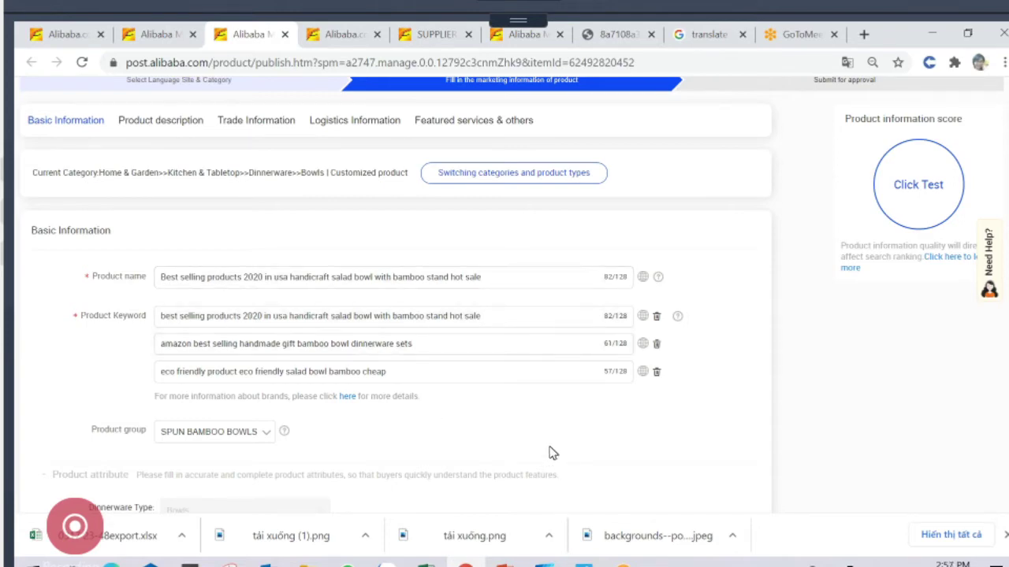
mouse_move(504, 561)
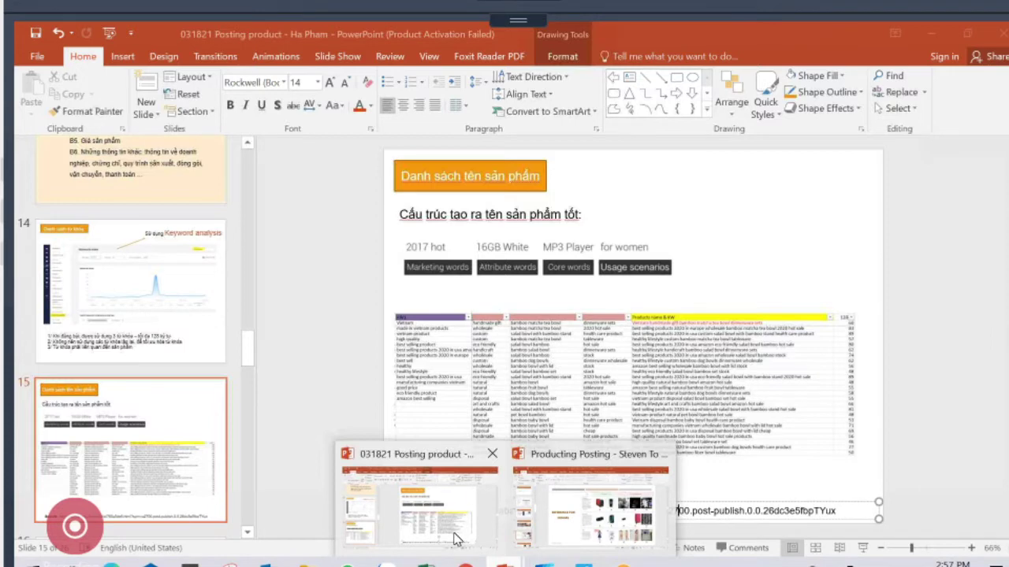
click(456, 539)
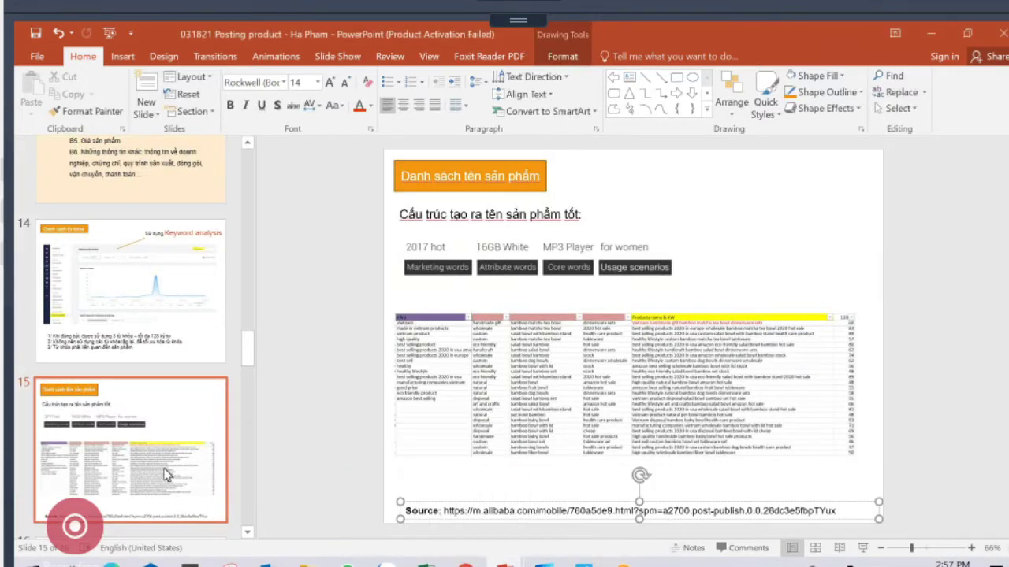
scroll(165, 473, down, 5)
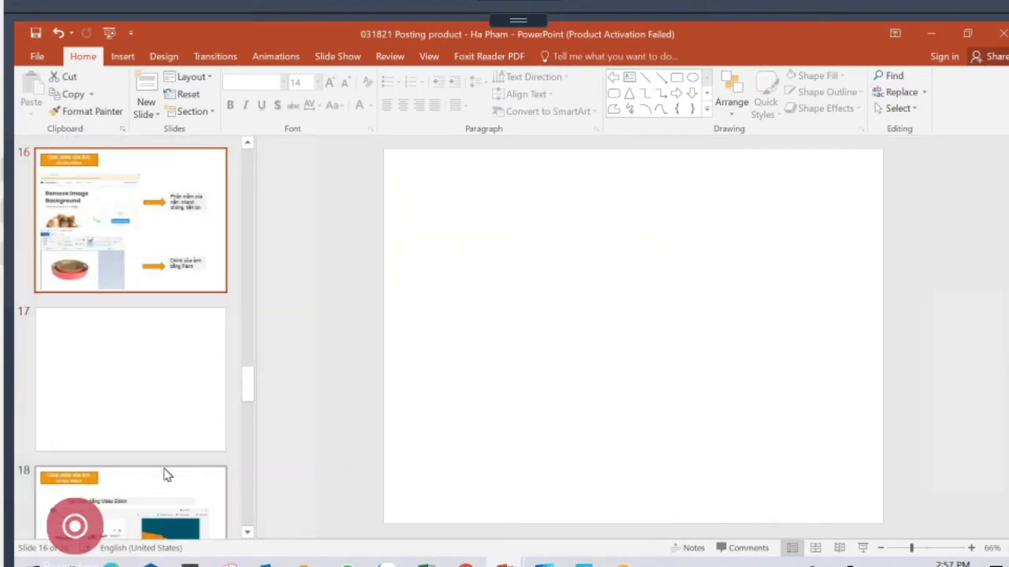
scroll(166, 474, up, 2)
scroll(166, 473, up, 3)
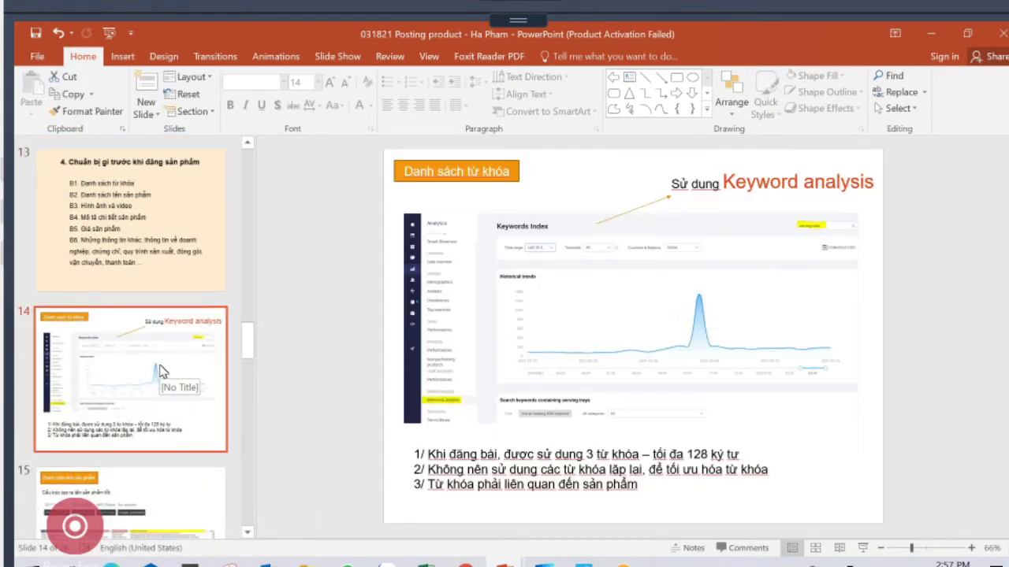
click(144, 483)
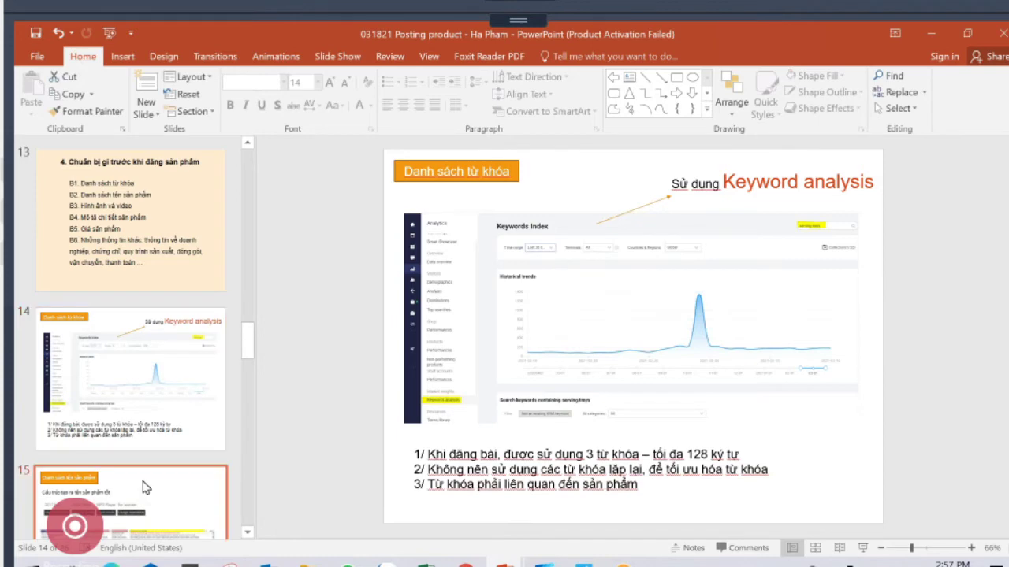
click(165, 245)
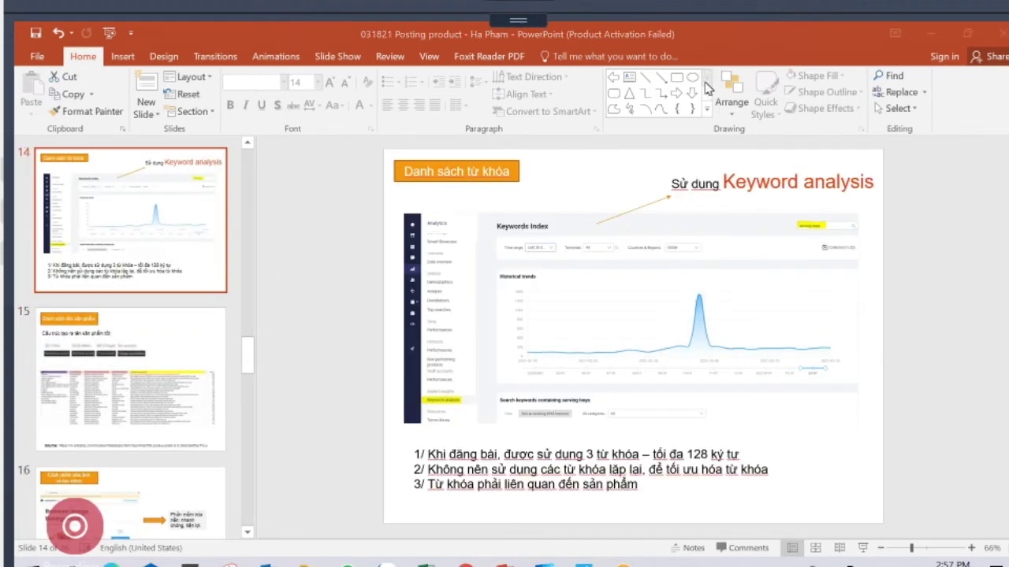
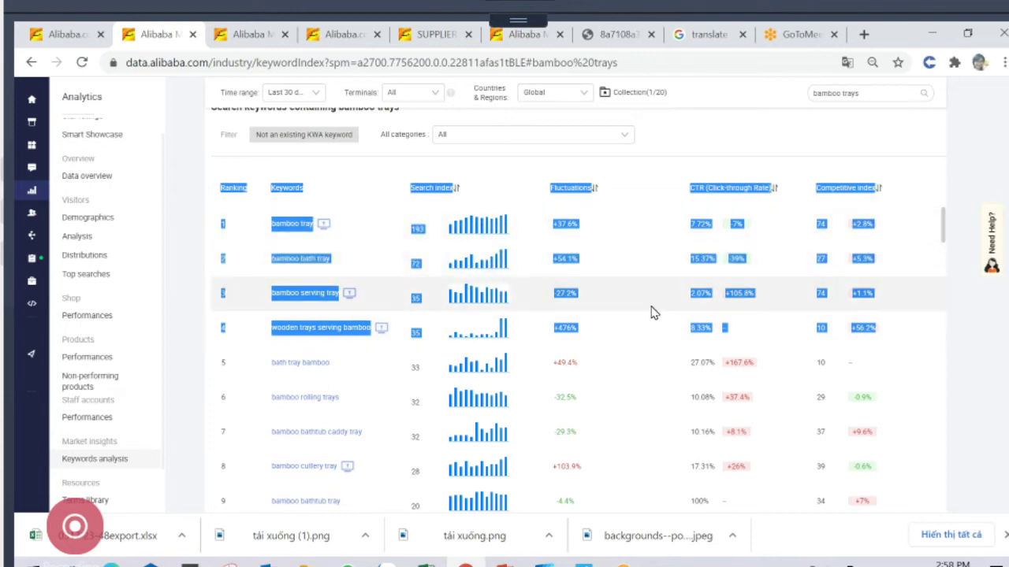
Switch to the empty Post product workbook in Excel and select cell B2
click(425, 562)
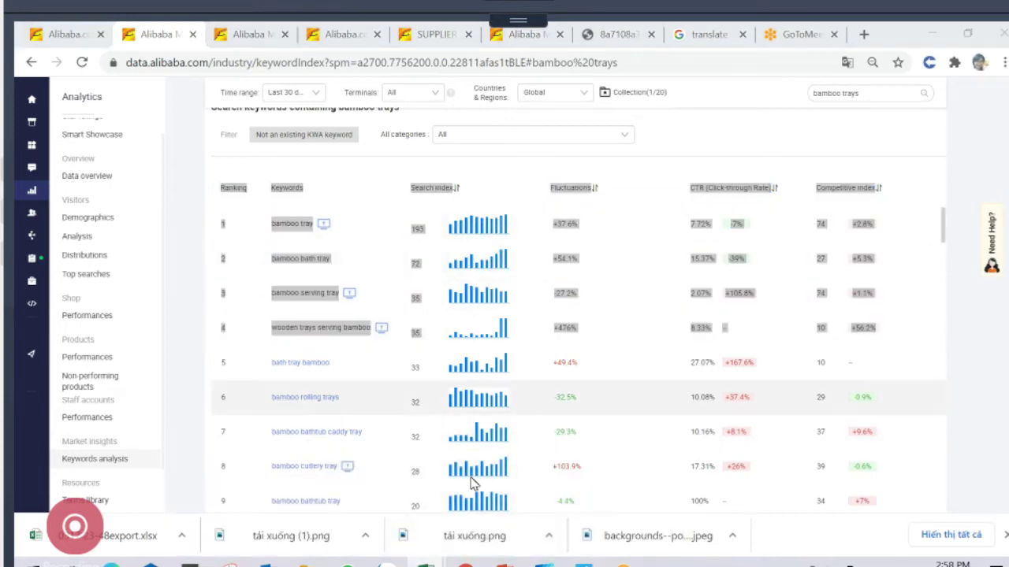
key(alt+Tab)
click(117, 205)
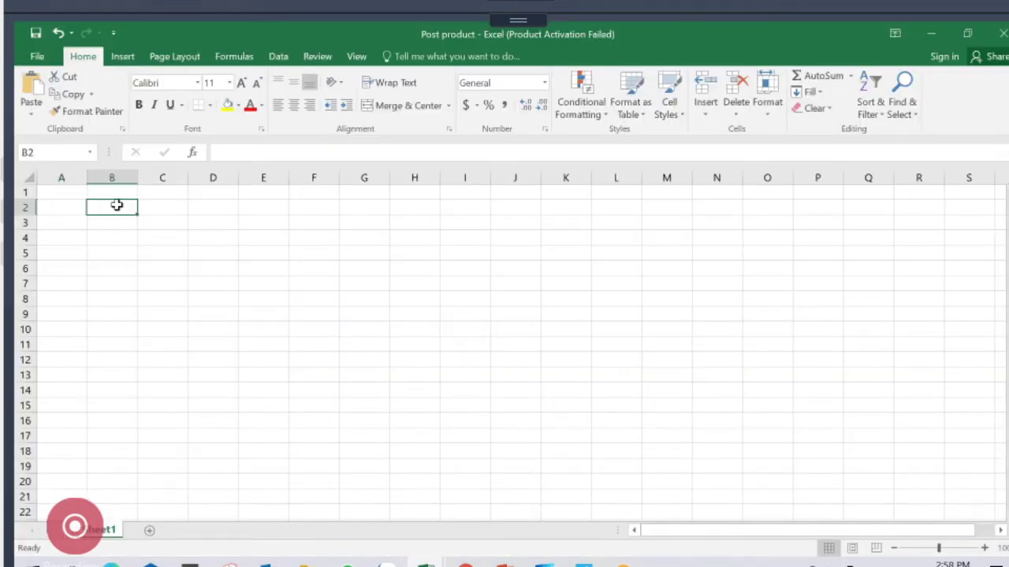
Try pasting the copied bamboo tray keyword table at B2 with the destination formatting, and undo it
right_click(117, 205)
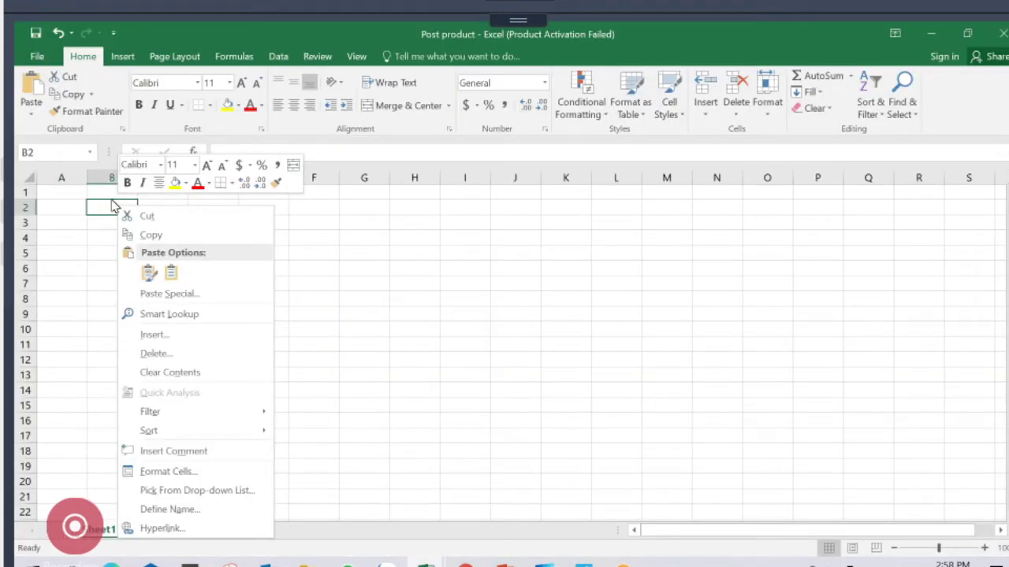
click(171, 273)
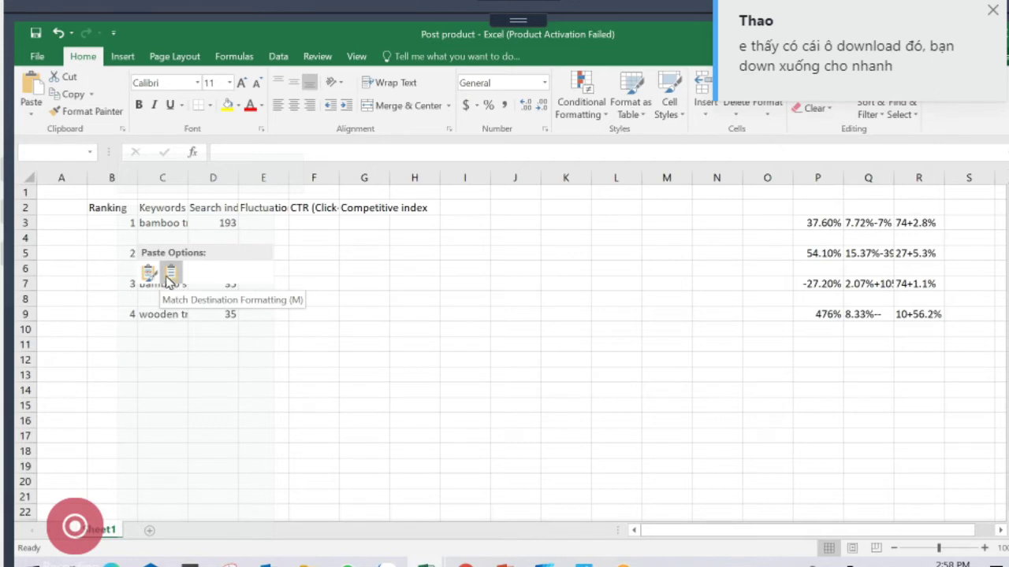
click(169, 276)
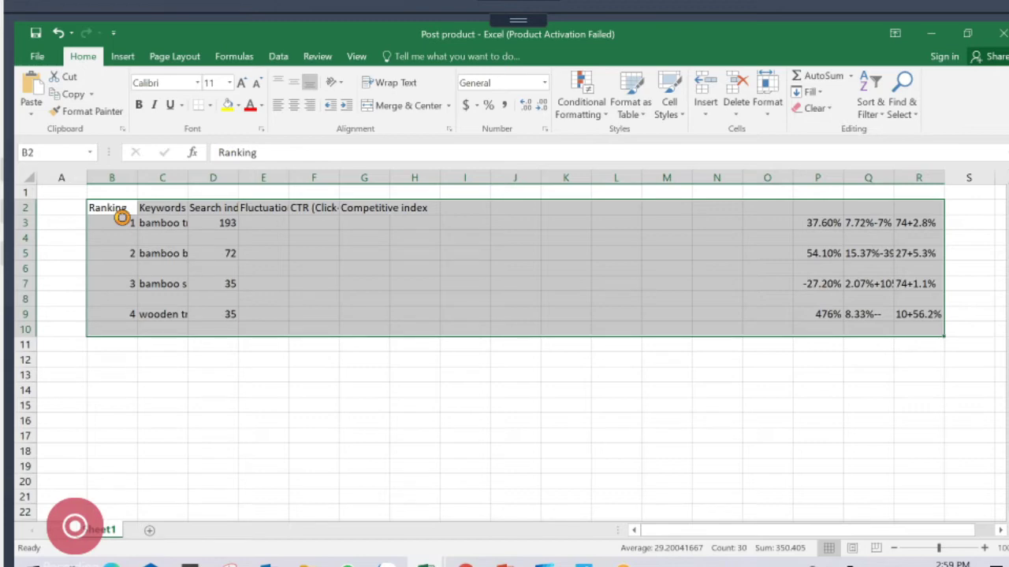
key(ctrl+z)
Paste the copied keyword table at B2 with its source formatting, and try the bamboo tray link in C3 without continuing to its location
right_click(116, 210)
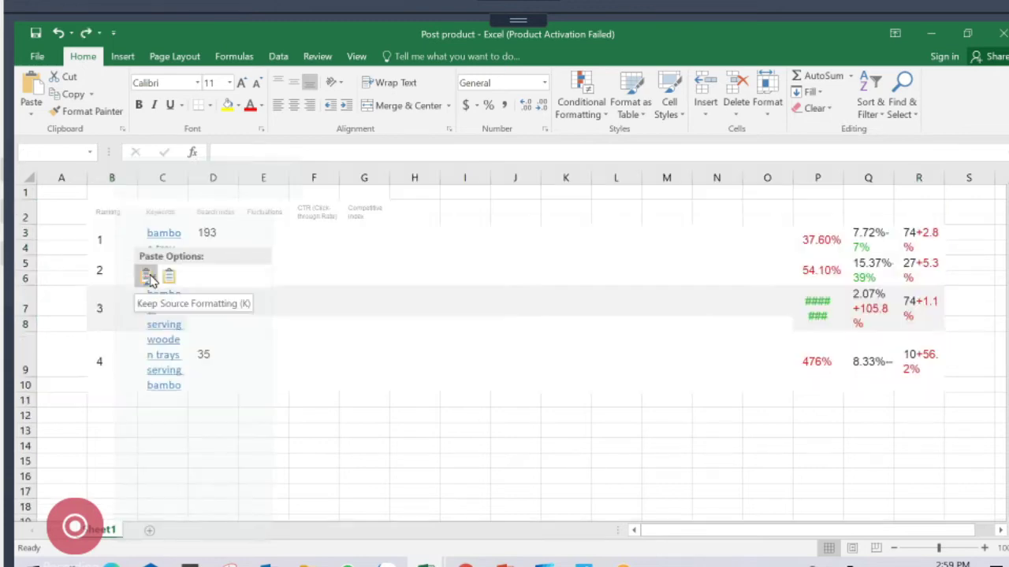
click(147, 276)
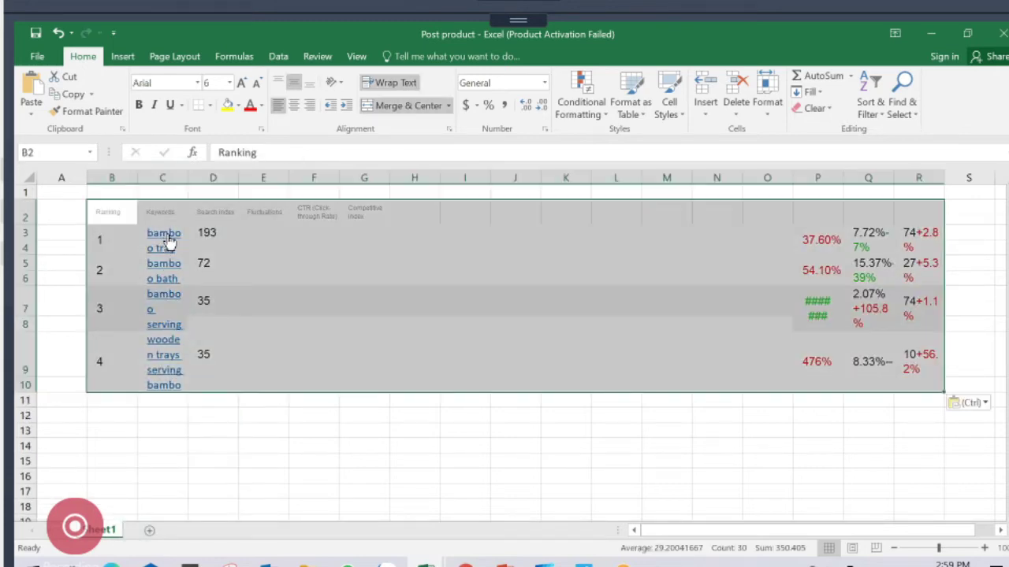
click(458, 428)
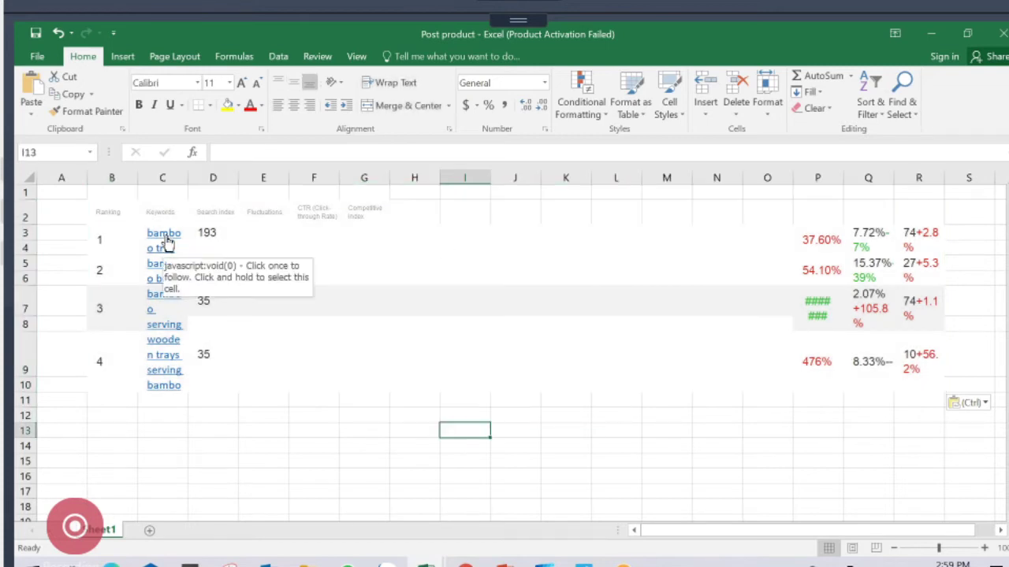
click(167, 244)
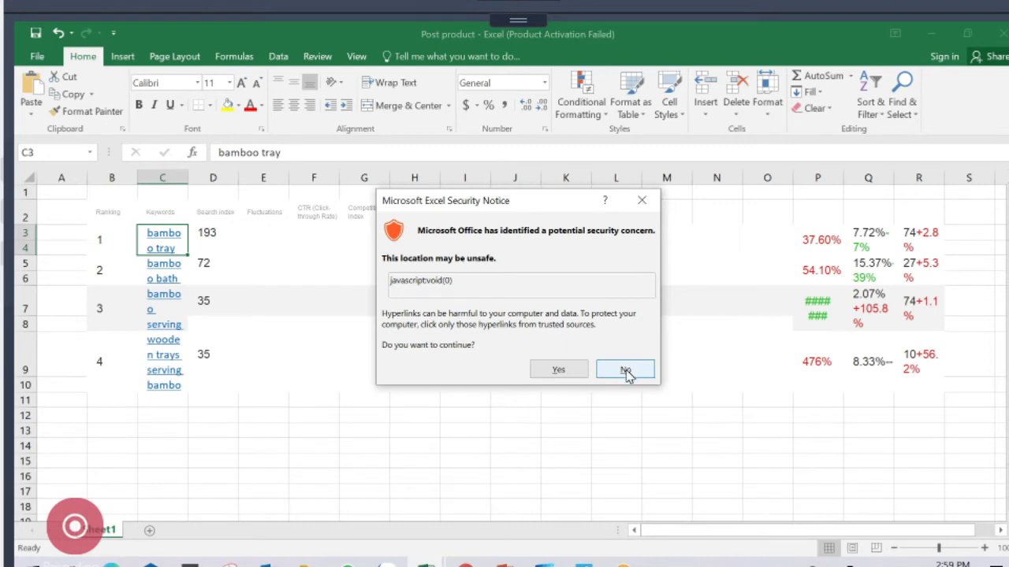
click(625, 370)
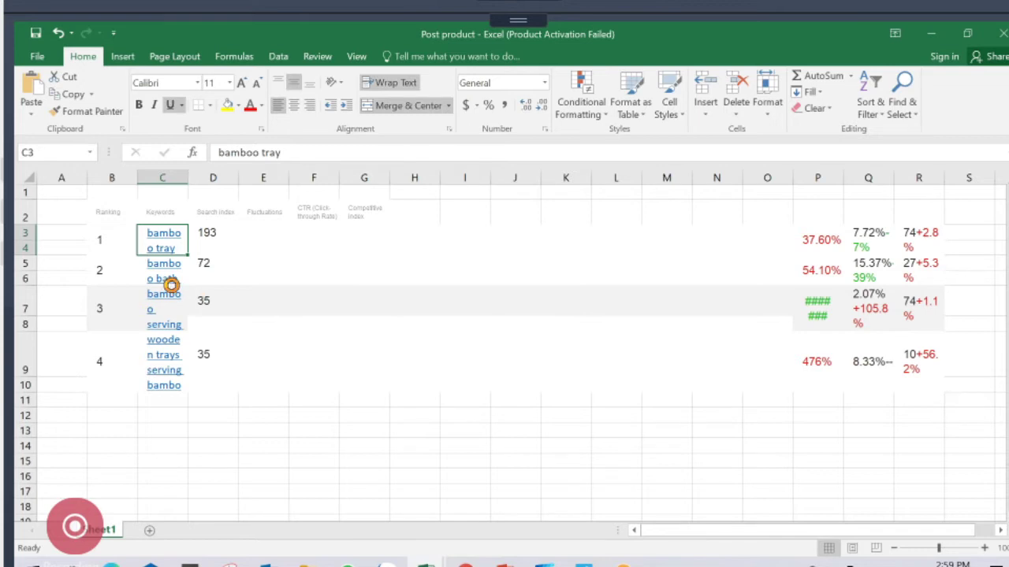
Undo the source-formatted paste and paste the copied keyword table at B2 with the destination formatting instead
key(ctrl+z)
right_click(108, 211)
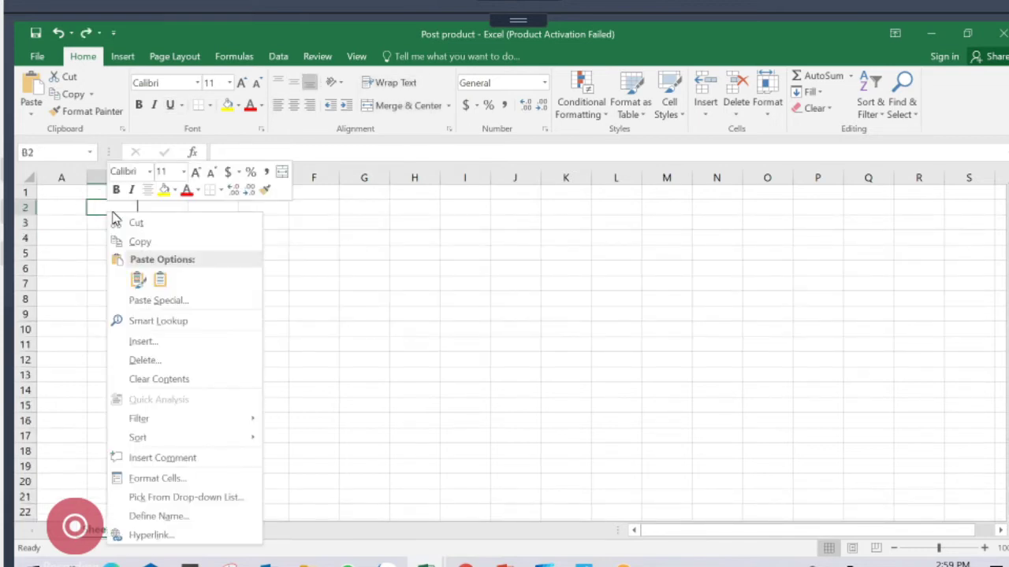
click(159, 280)
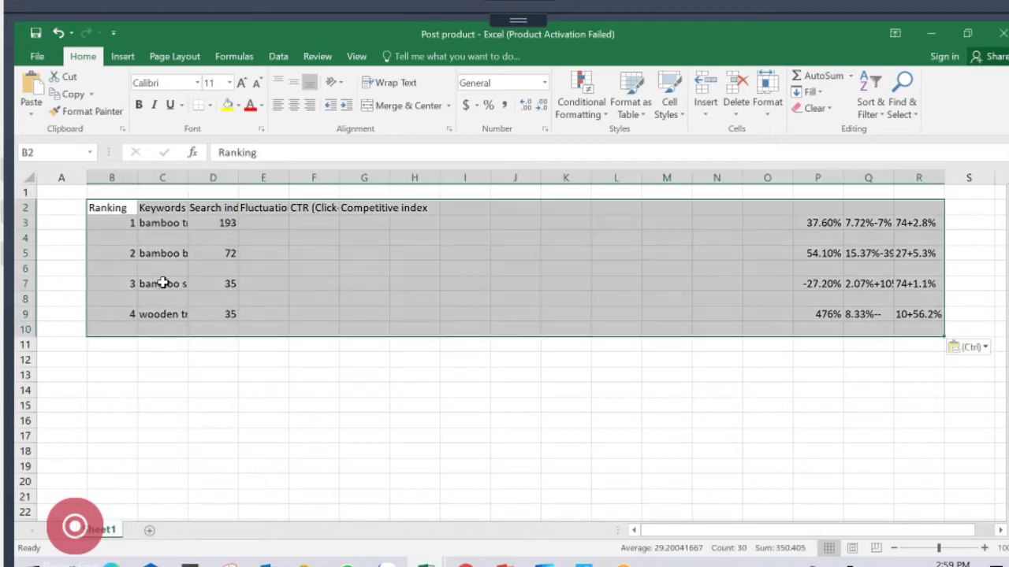
key(ctrl)
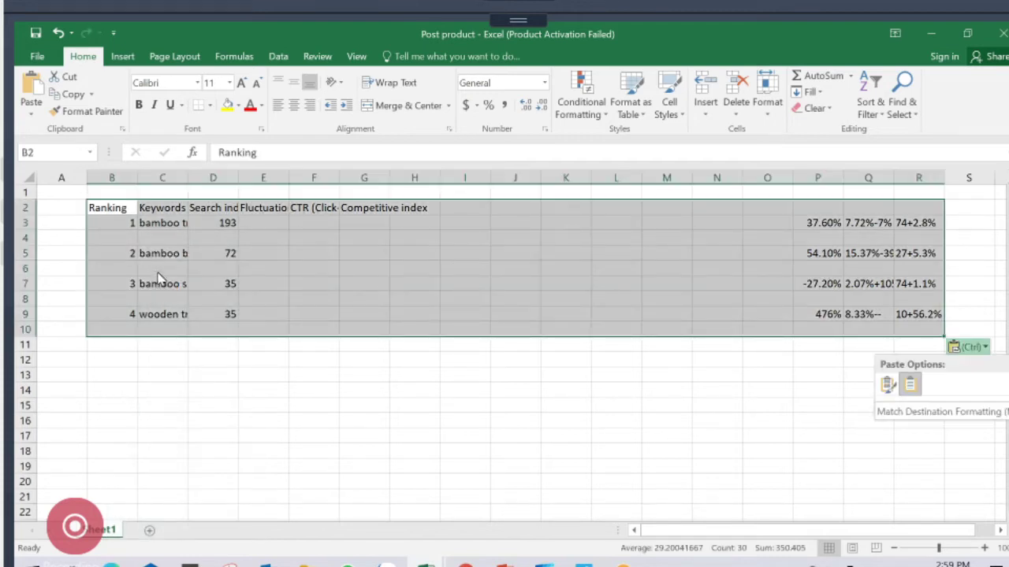
Switch to the Alibaba Keywords Index page for bamboo trays in Chrome, clear the table selection, and view the Historical trends chart
click(637, 561)
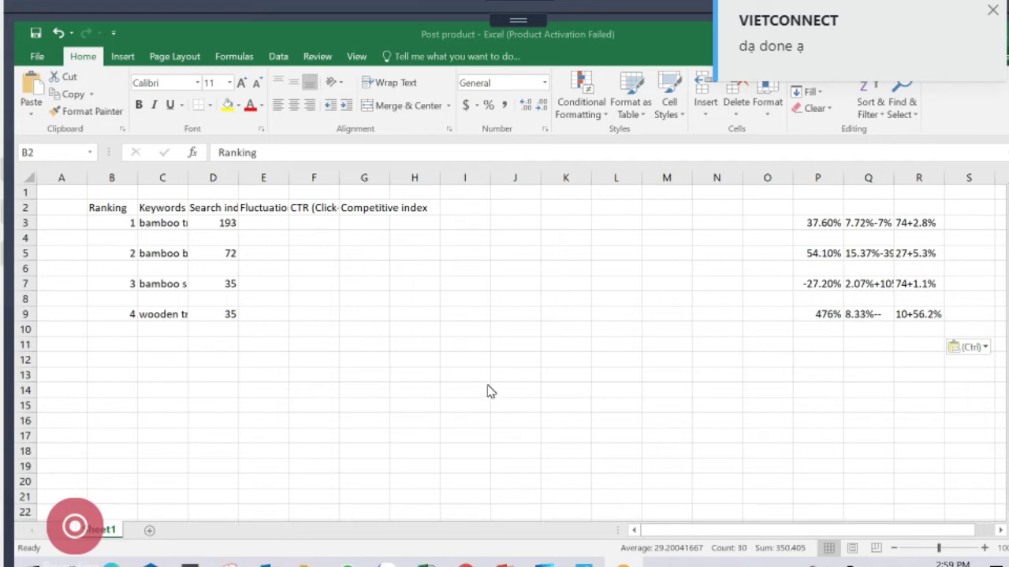
key(alt+Tab)
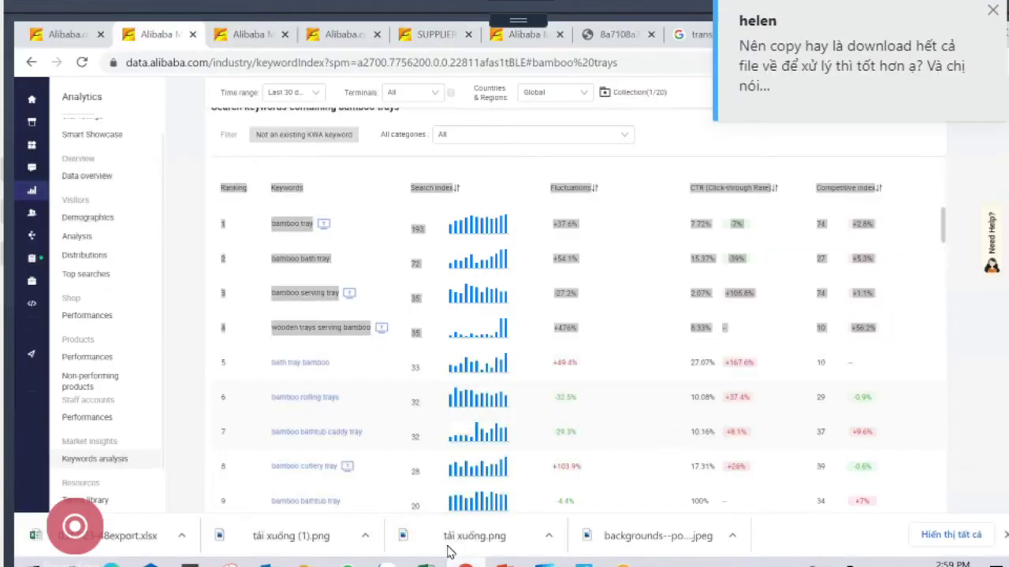
click(642, 187)
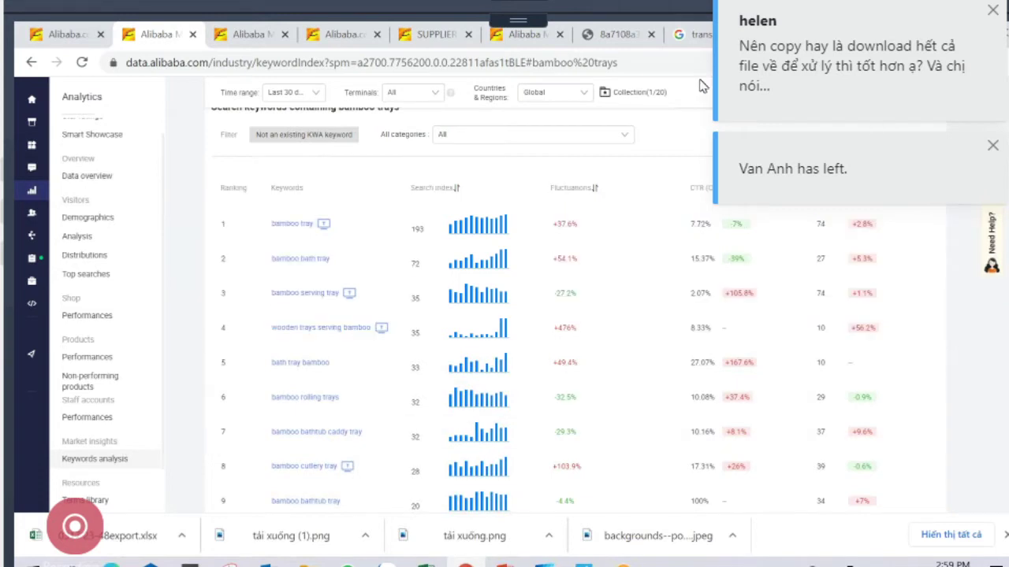
scroll(867, 260, up, 5)
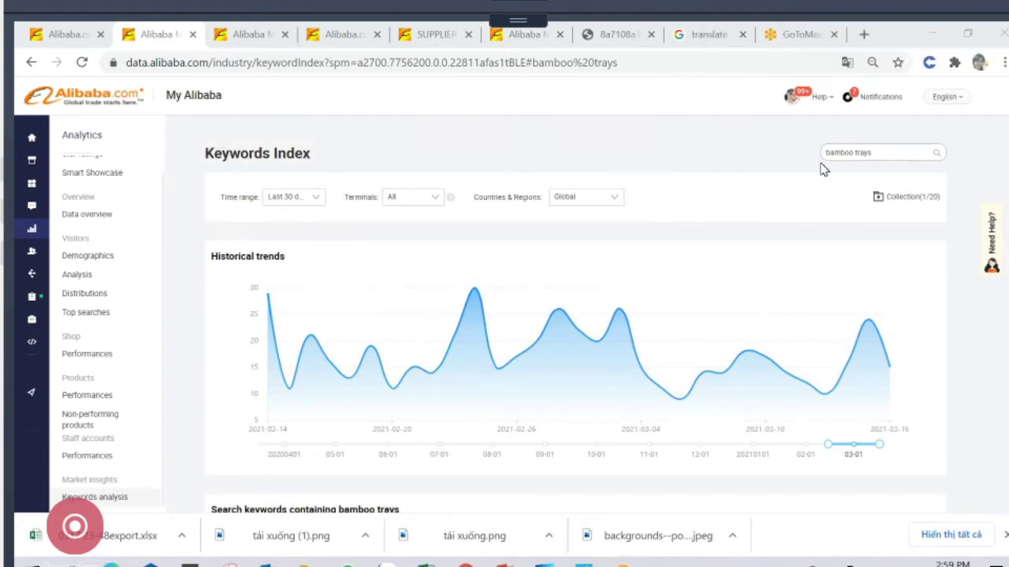
Clear the bamboo trays keyword from the Keywords Index search
triple_click(848, 152)
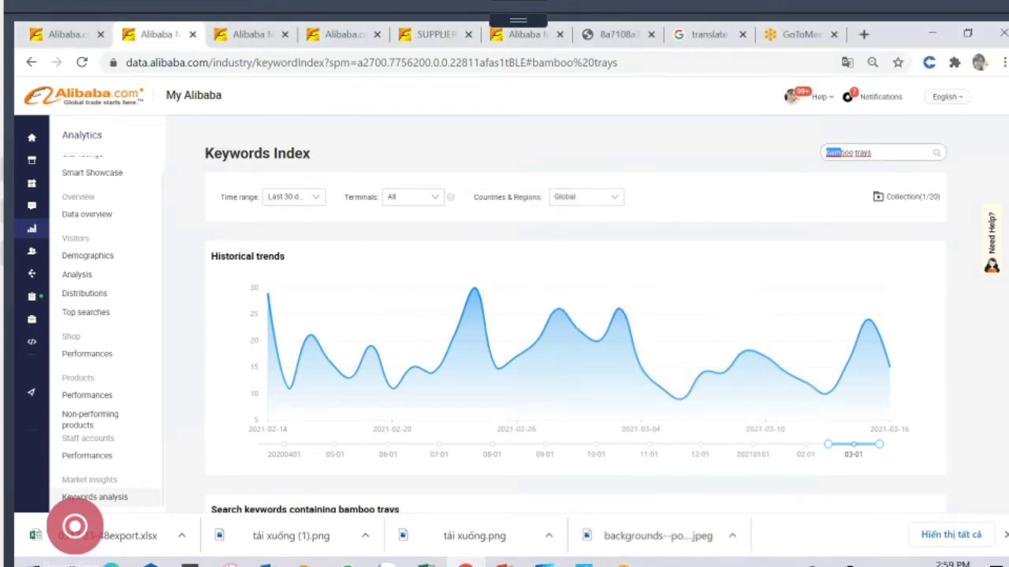
scroll(743, 308, down, 2)
scroll(743, 310, up, 2)
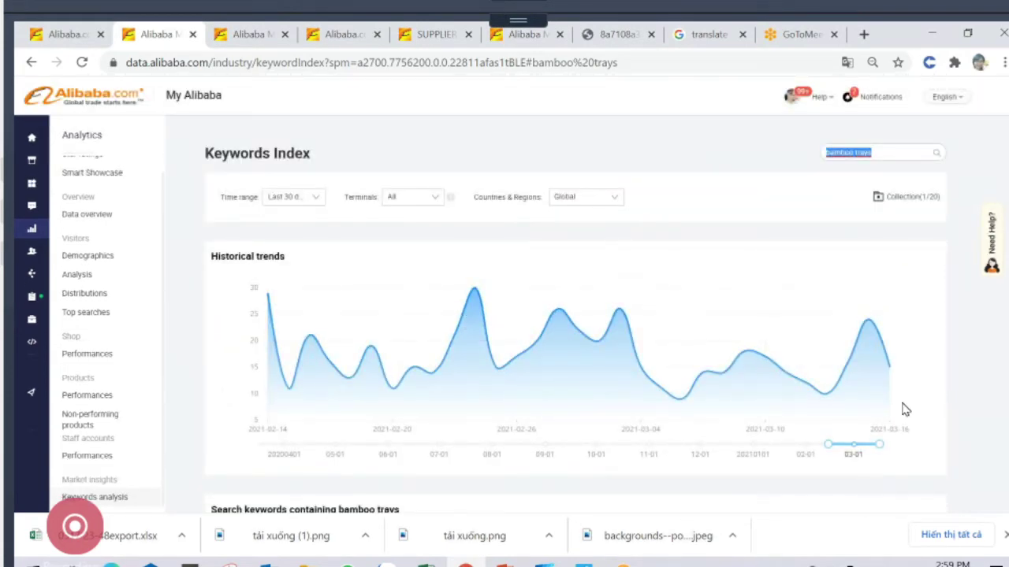
scroll(904, 410, down, 6)
scroll(903, 408, up, 5)
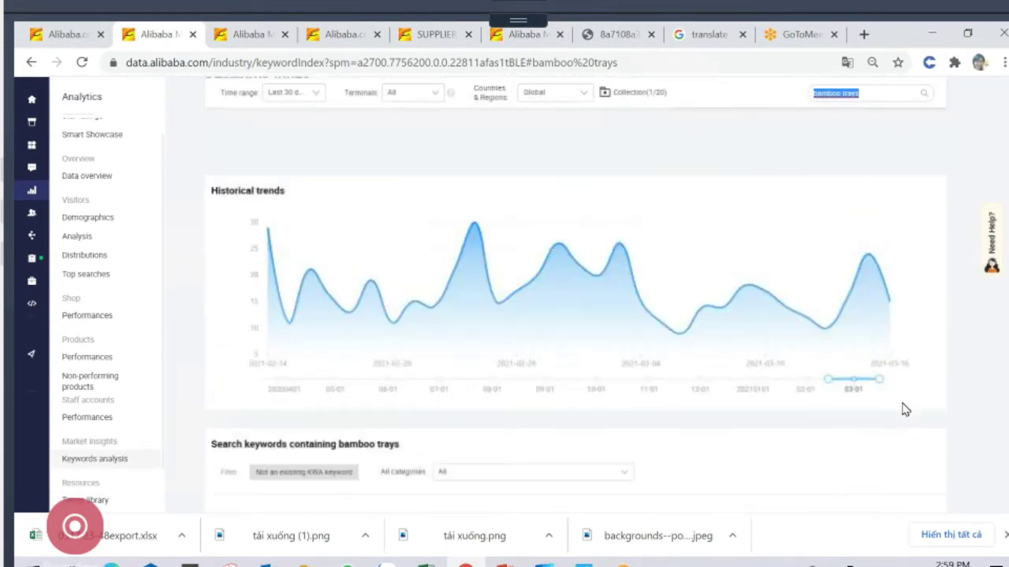
scroll(904, 410, up, 1)
key(BackSpace)
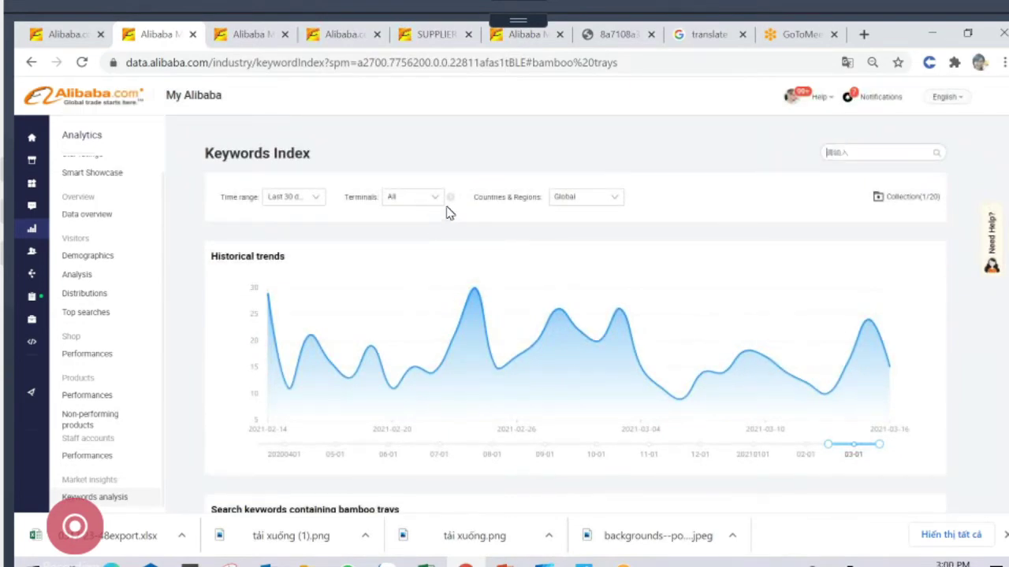
scroll(351, 299, down, 2)
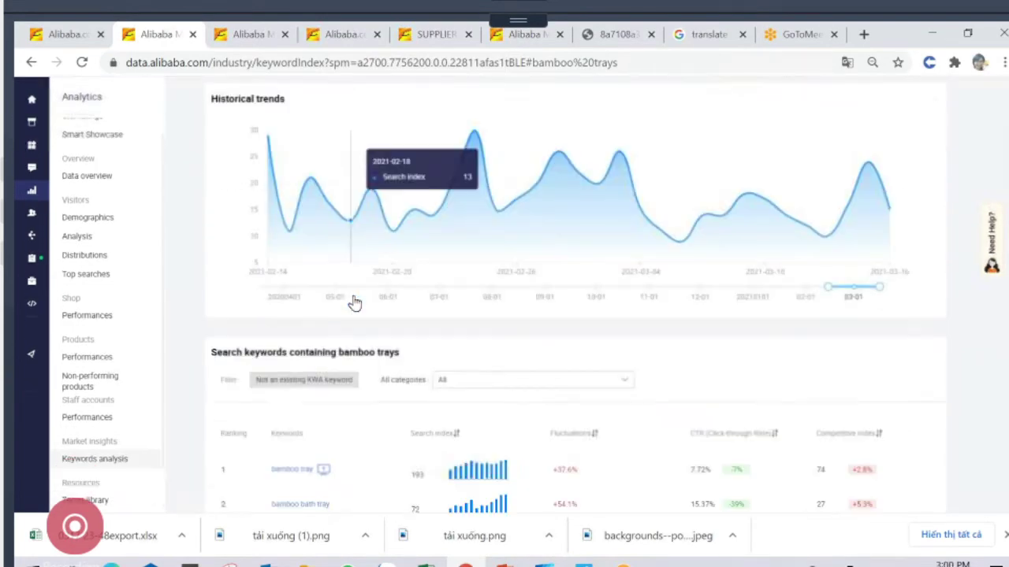
scroll(355, 303, up, 2)
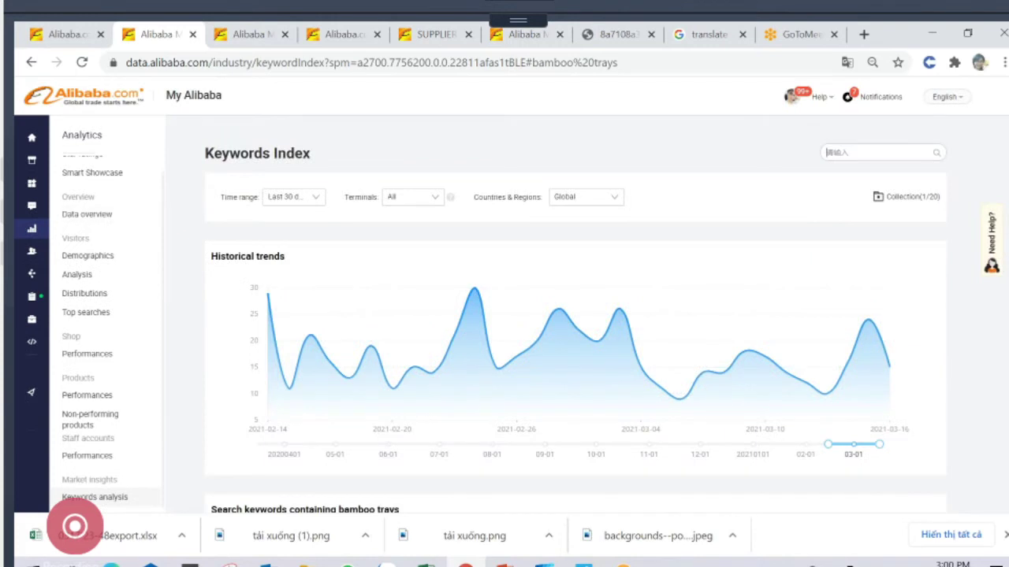
Reopen the Keywords analysis page from the Market insights section of Analytics
mouse_move(43, 236)
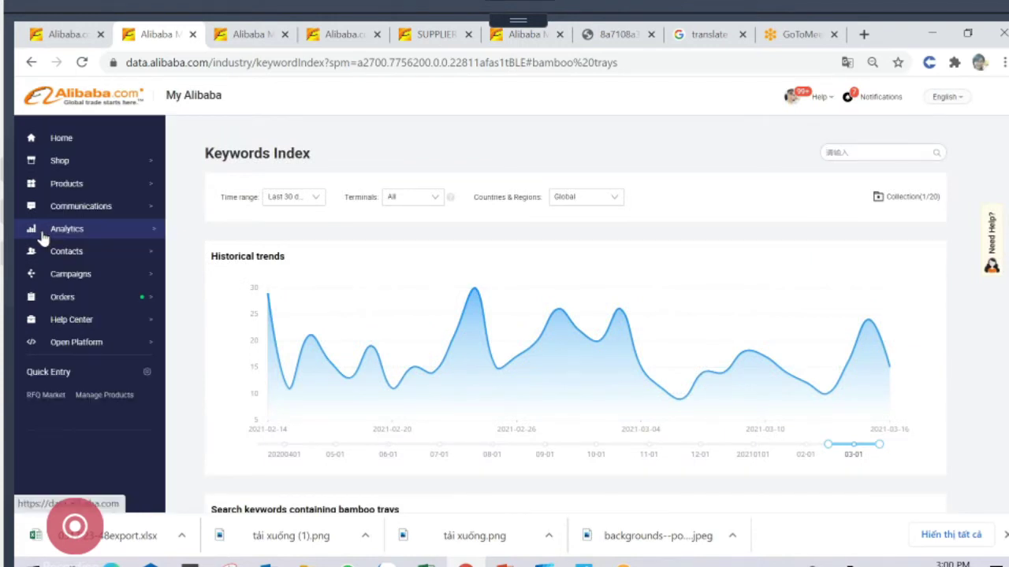
scroll(225, 394, down, 1)
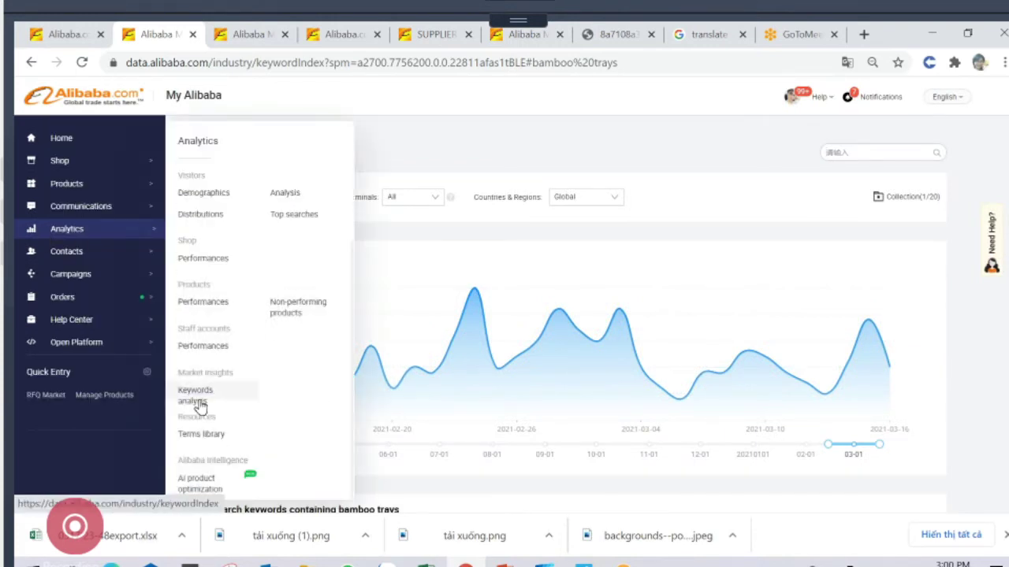
click(199, 404)
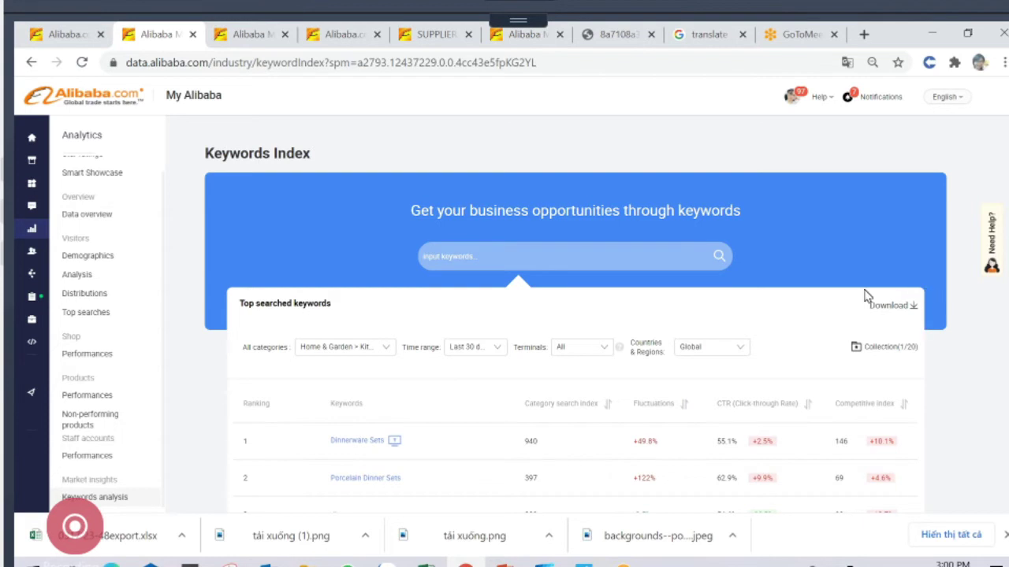
Filter the top searched keywords by Home & Garden > Home Decor > Vases and look through the ranking
scroll(455, 400, down, 1)
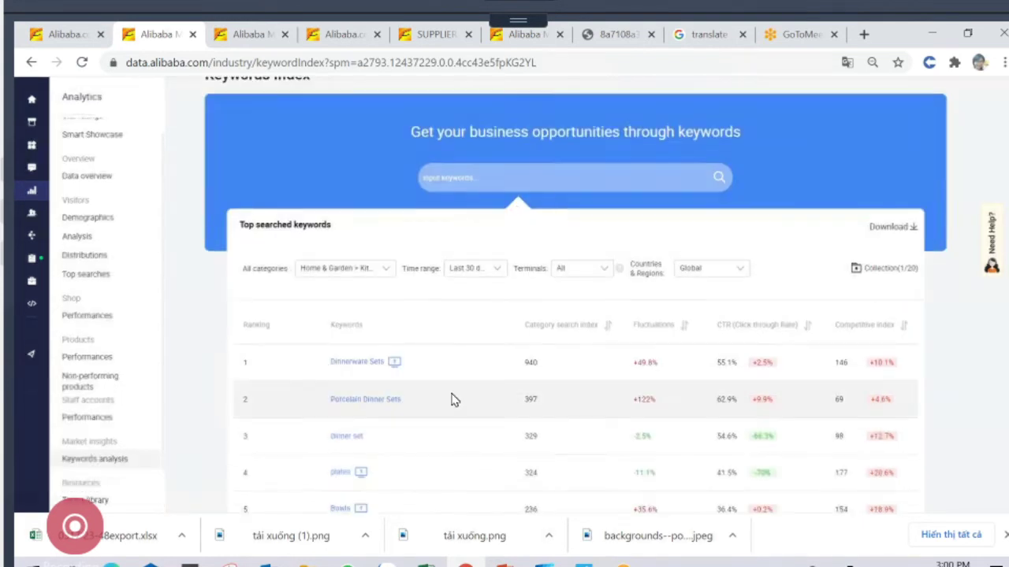
click(386, 272)
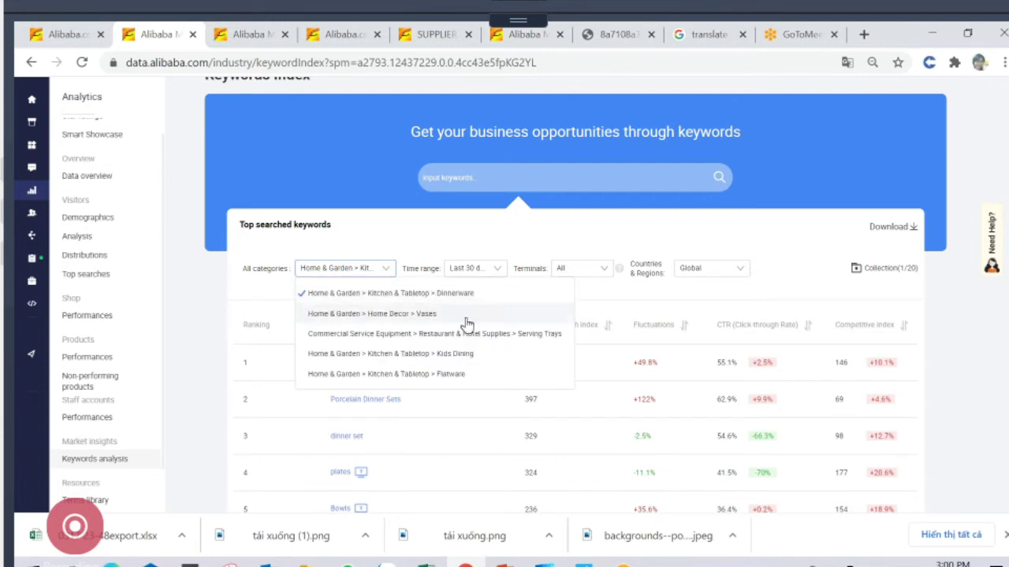
click(426, 315)
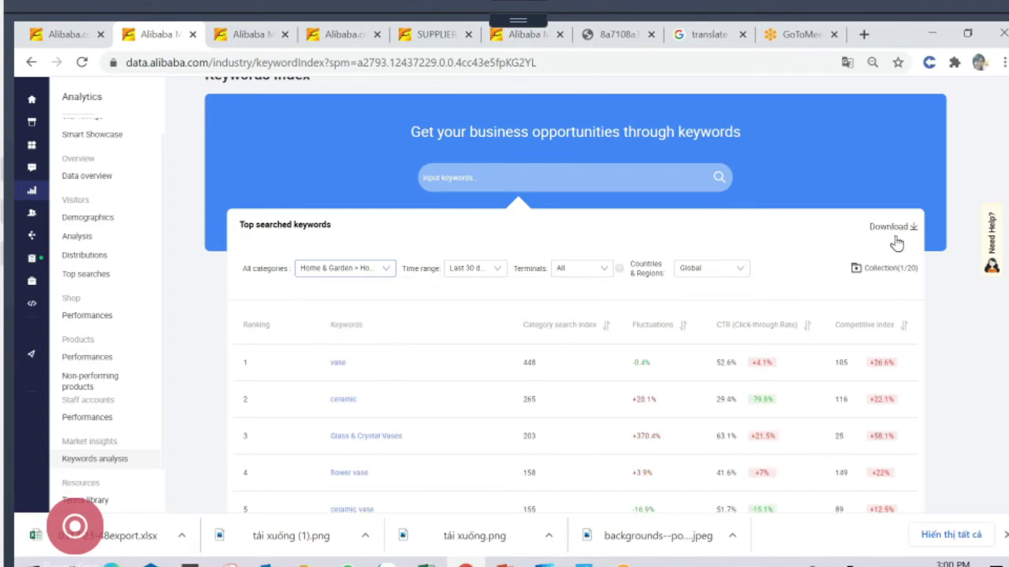
scroll(431, 450, down, 5)
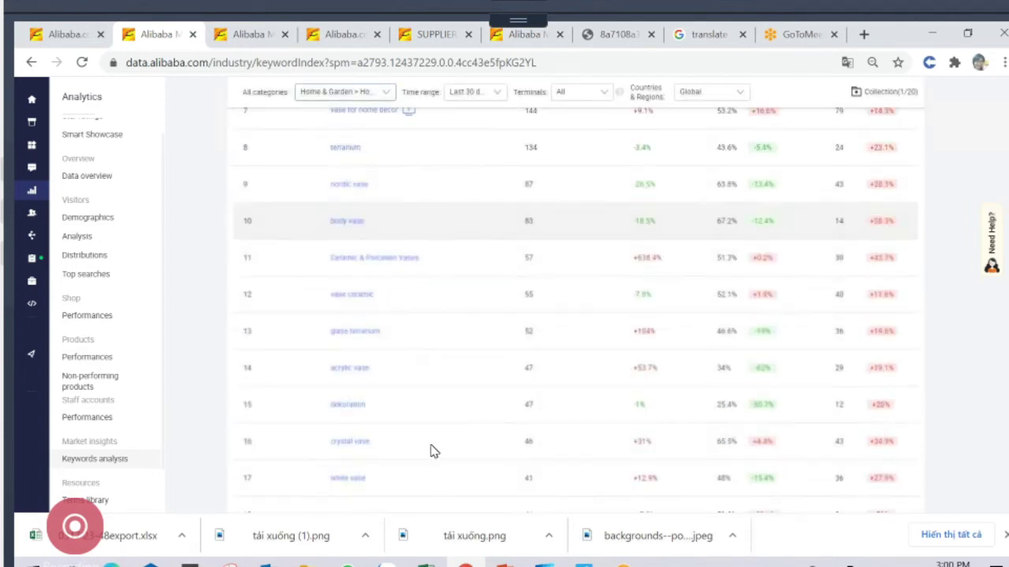
scroll(431, 450, down, 4)
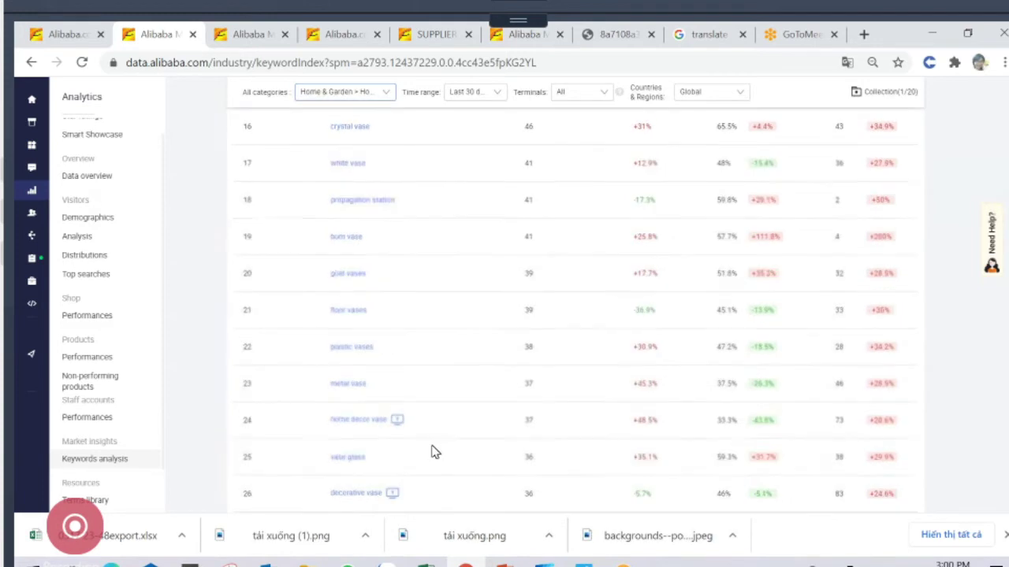
scroll(434, 449, up, 10)
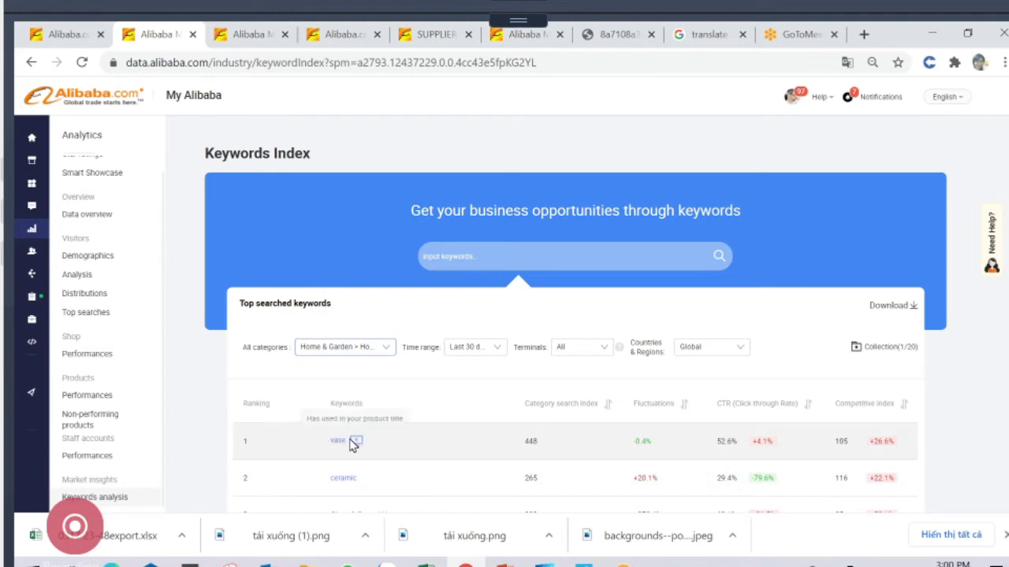
mouse_move(343, 443)
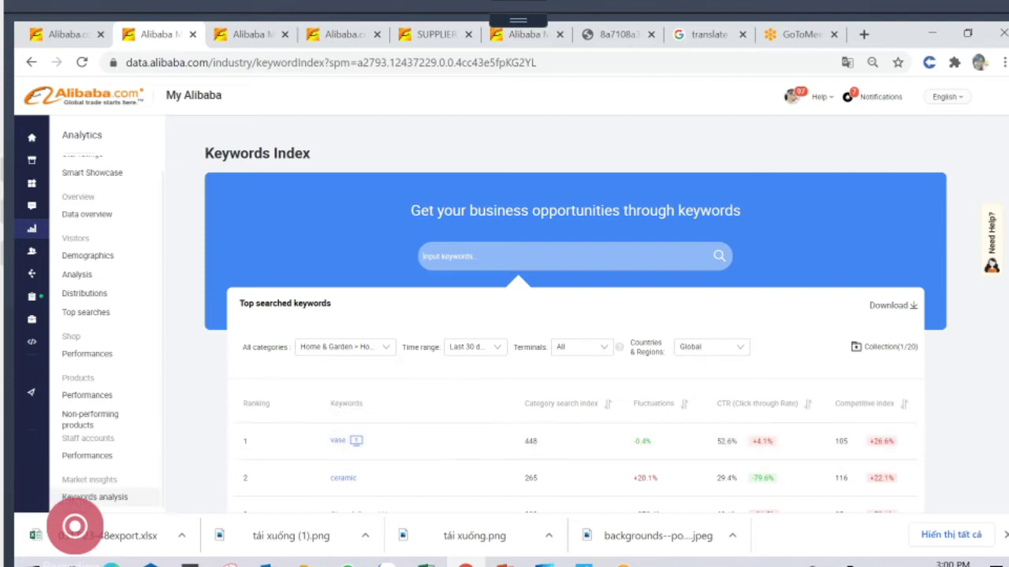
Search the keyword index for bamboo vase
text(bas)
text(boo vase)
key(Return)
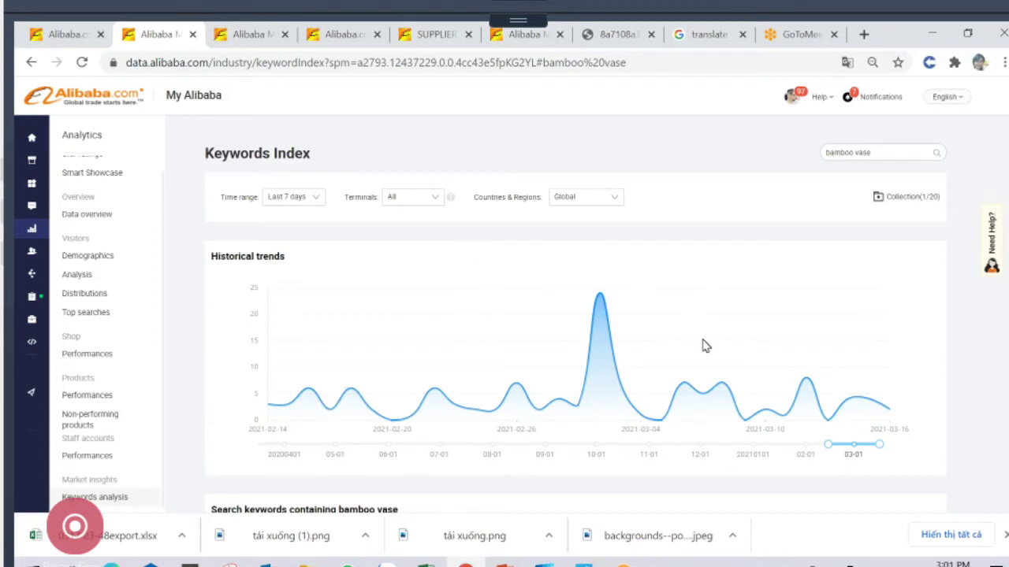
Examine the historical trends chart and the list of search keywords containing bamboo vase
scroll(704, 360, down, 2)
scroll(707, 370, down, 1)
scroll(702, 376, up, 3)
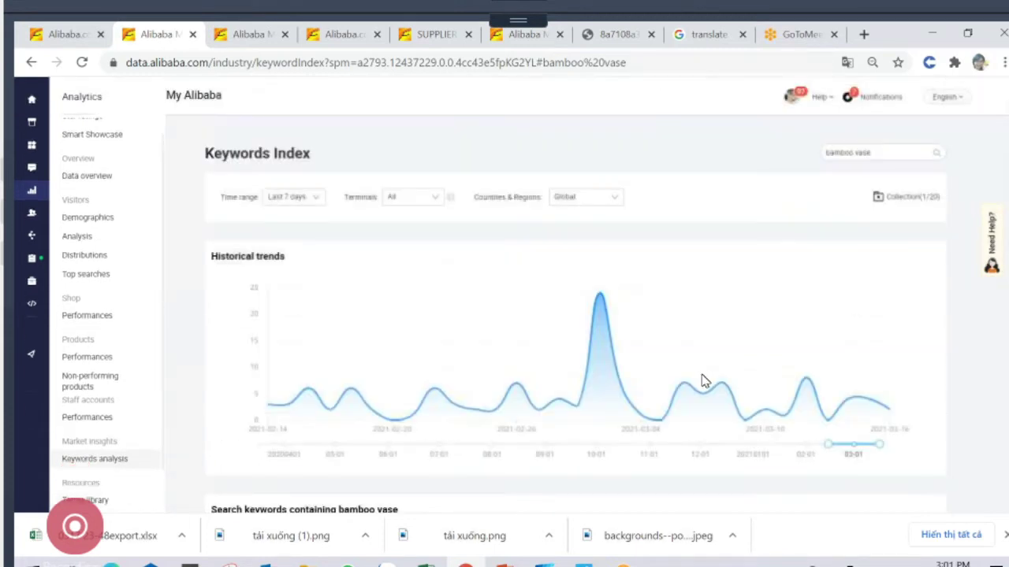
scroll(704, 383, down, 3)
scroll(704, 383, down, 3)
scroll(701, 384, up, 6)
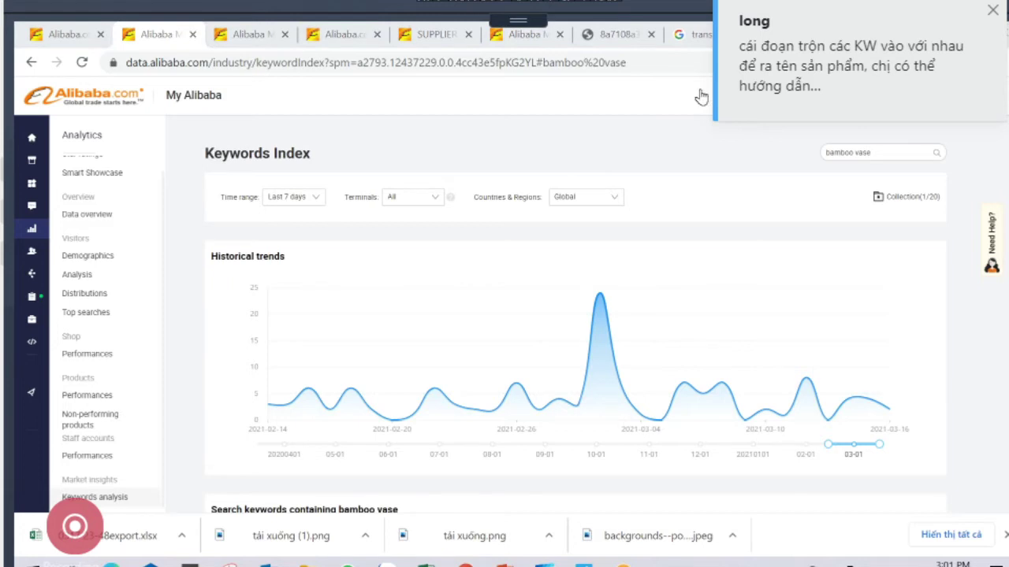
scroll(701, 96, down, 4)
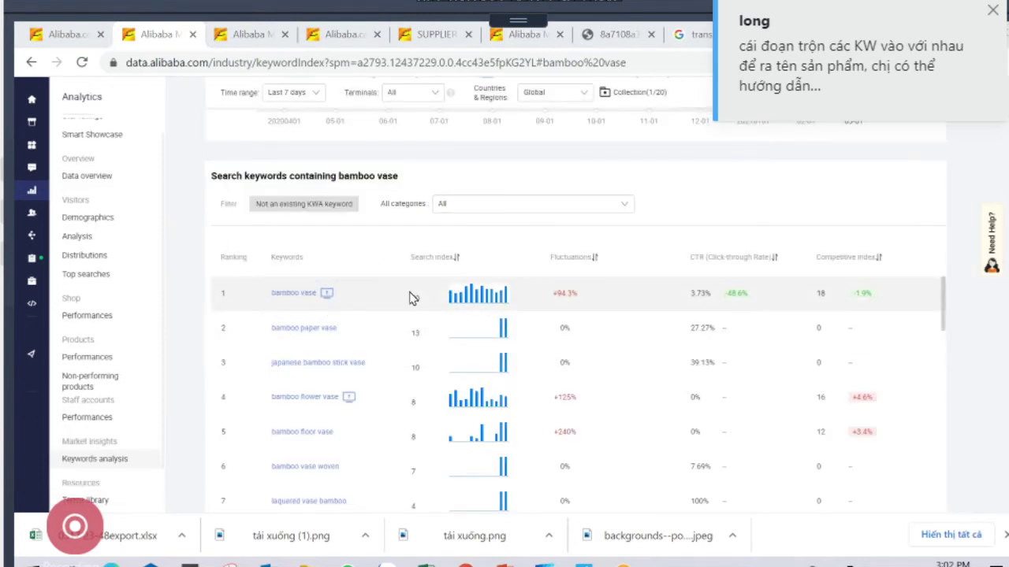
scroll(374, 322, up, 4)
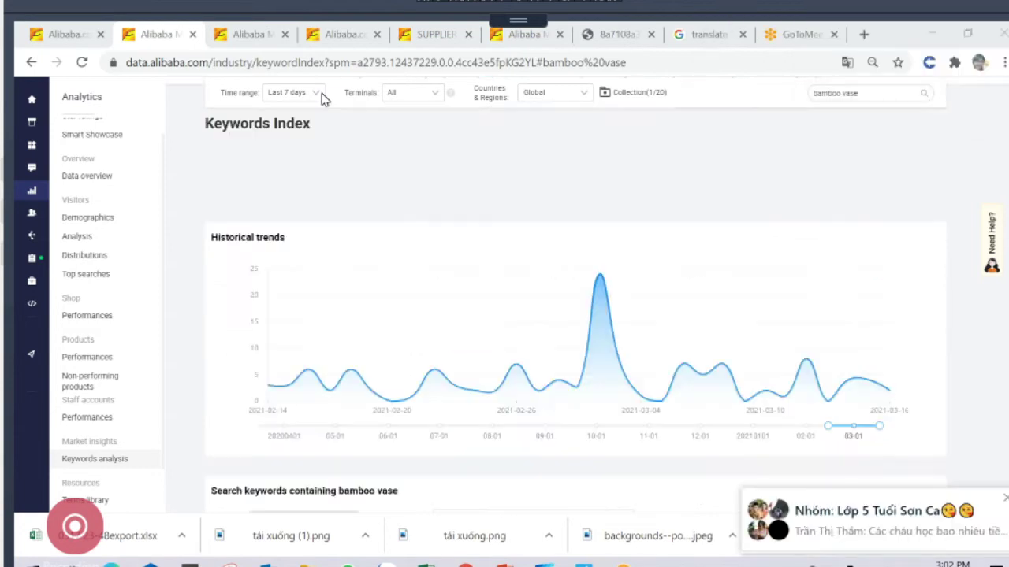
Set the time range to Last 30 days and check the search index of the bamboo vase keywords
click(293, 167)
click(296, 212)
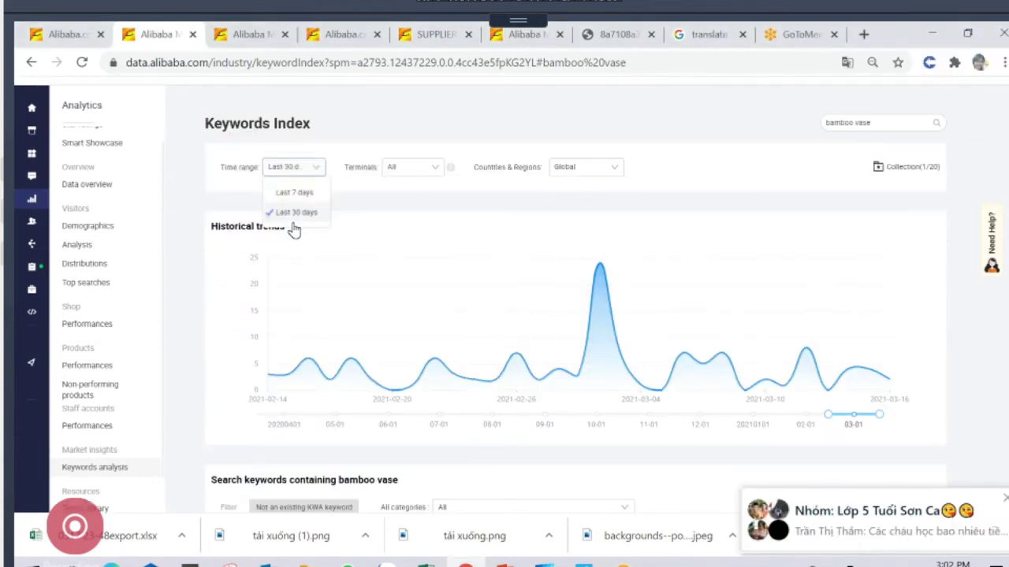
scroll(439, 361, down, 4)
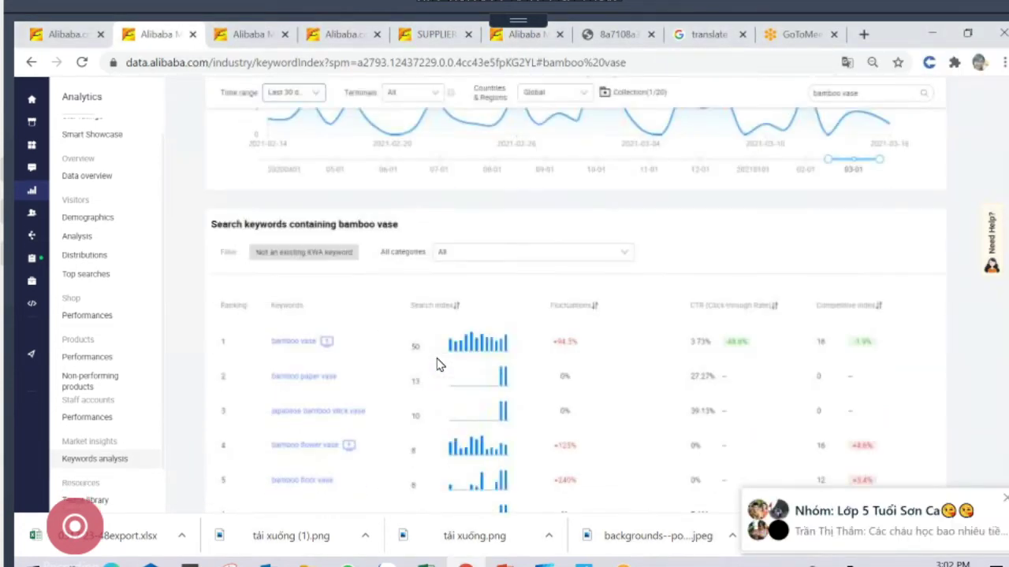
scroll(439, 362, down, 2)
scroll(439, 360, up, 2)
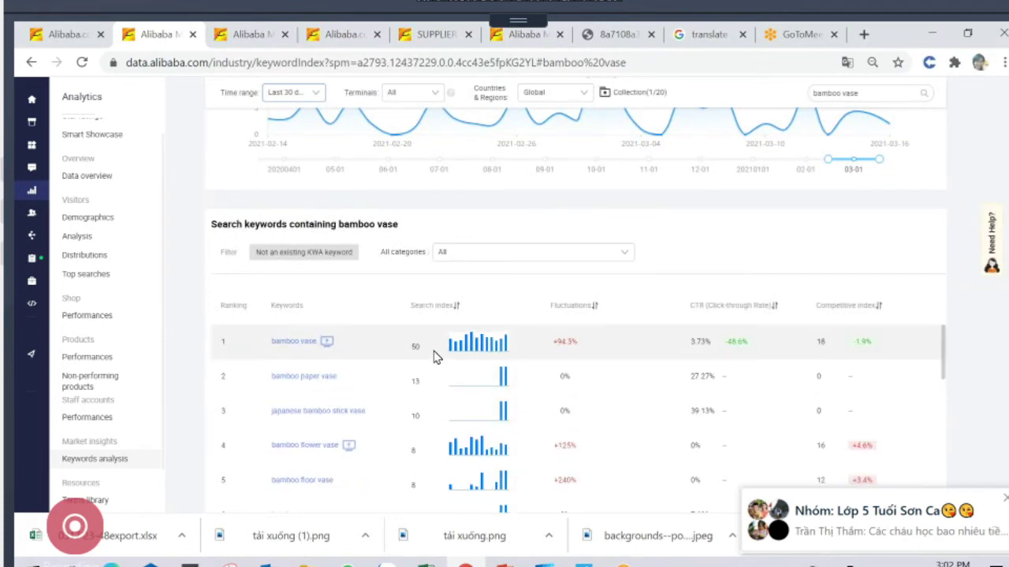
scroll(437, 356, up, 4)
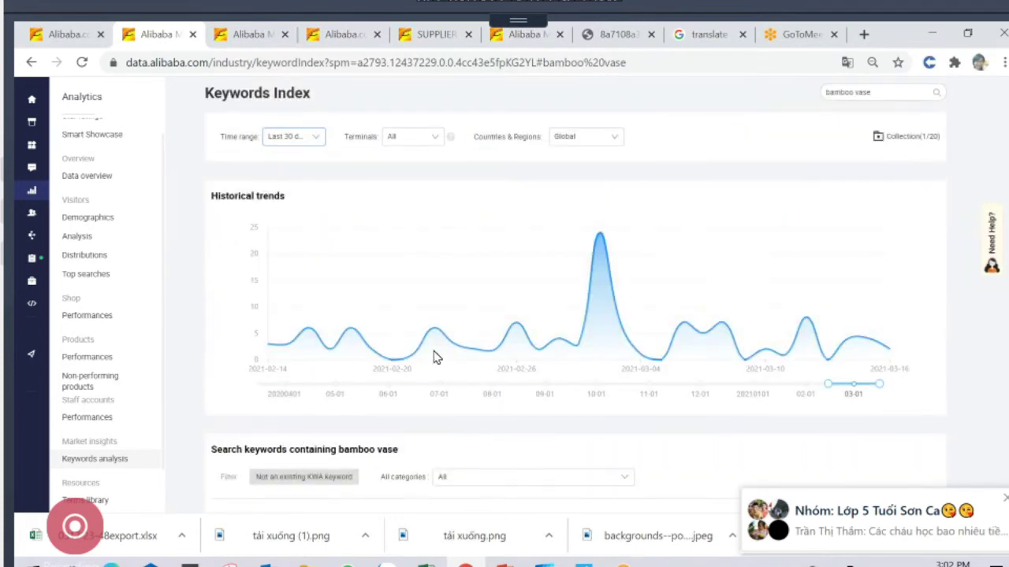
Read the full list of bamboo vase keywords to its end, comparing their search index, CTR and competitive index
scroll(438, 357, down, 5)
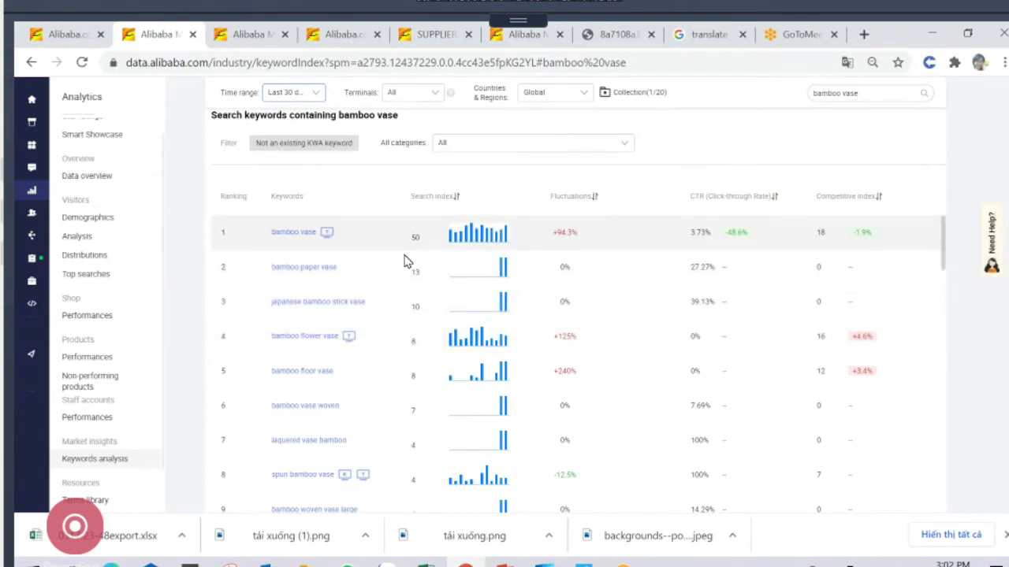
scroll(397, 355, down, 10)
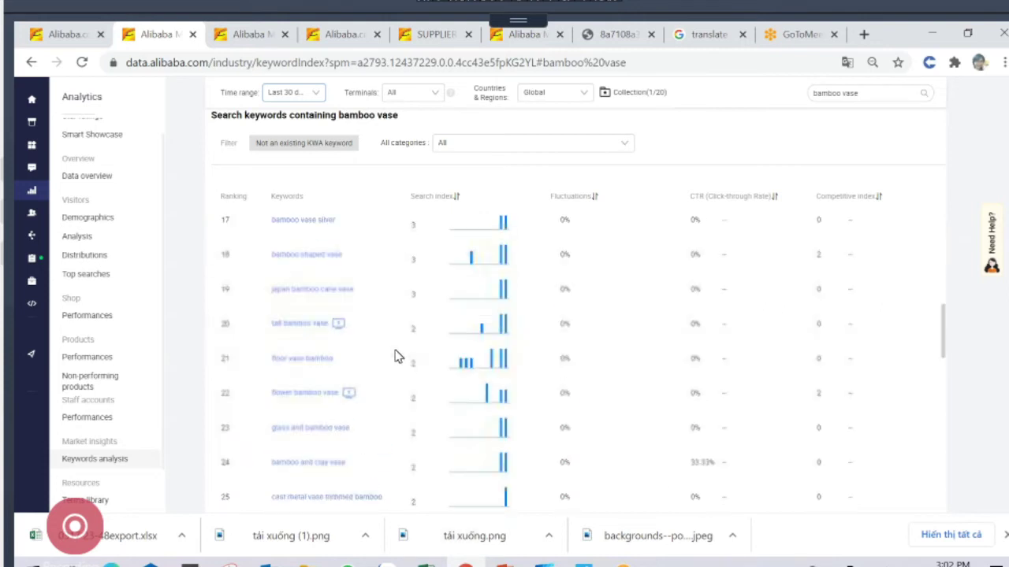
scroll(396, 354, down, 3)
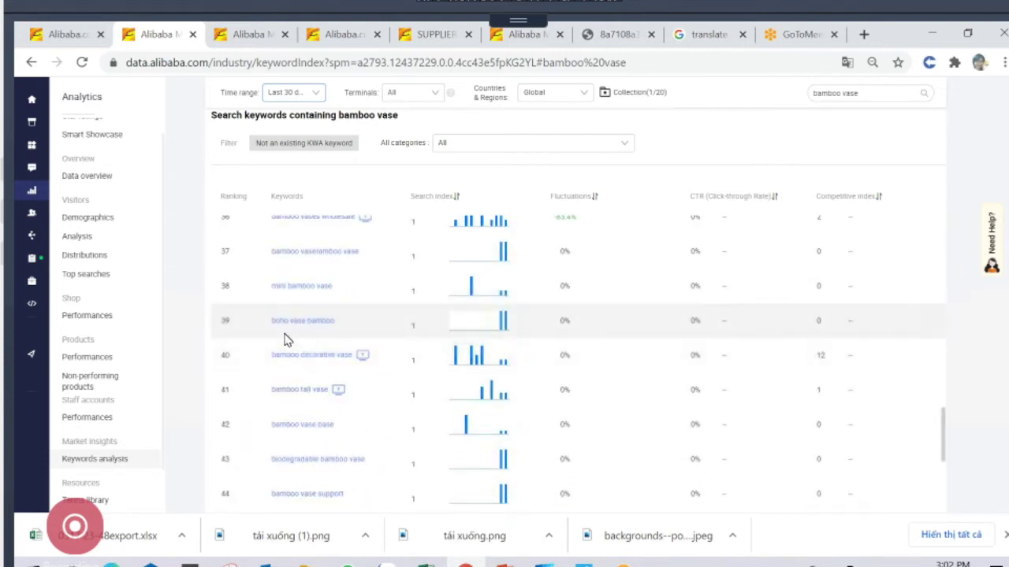
scroll(371, 342, down, 3)
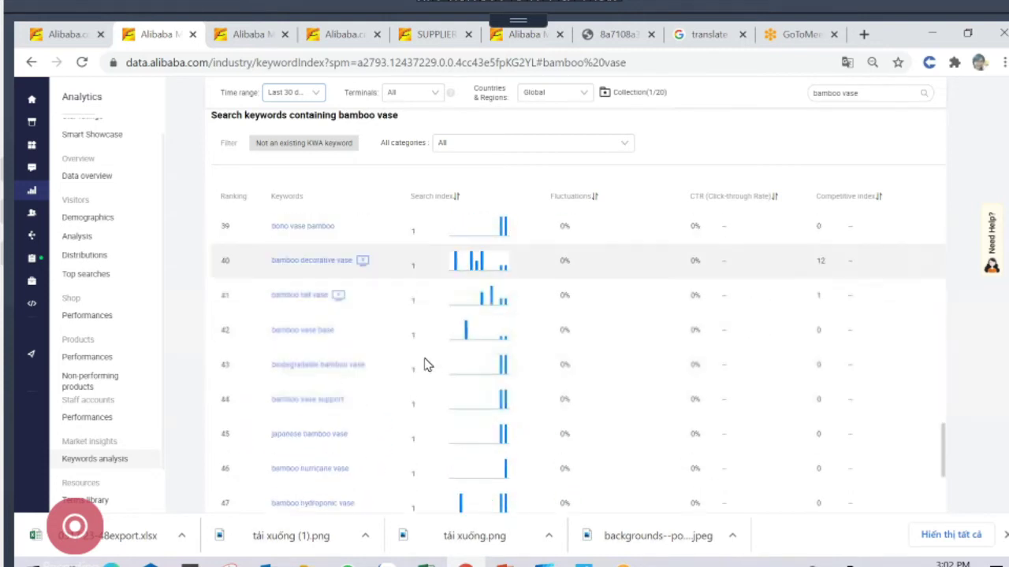
scroll(428, 360, up, 3)
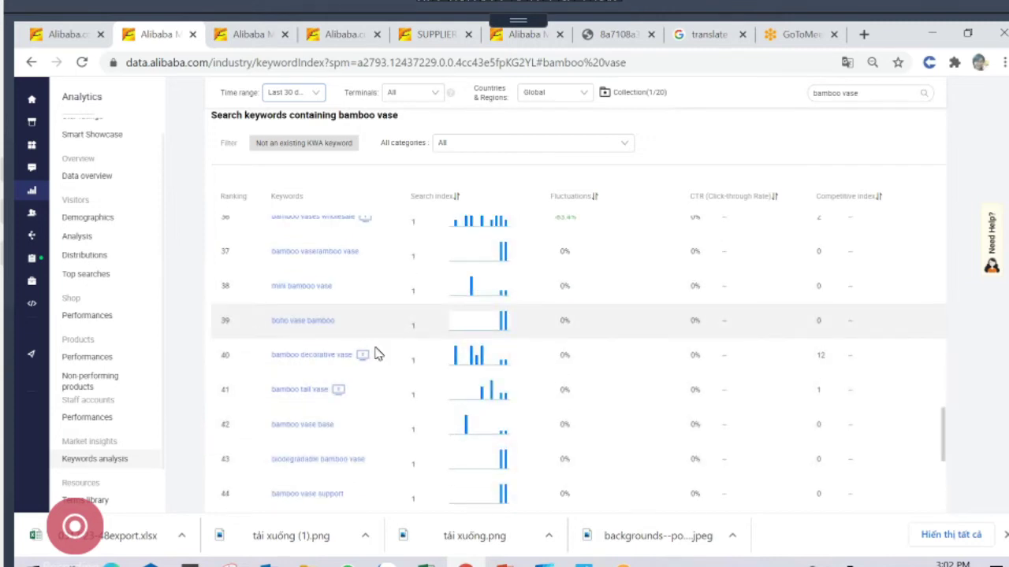
scroll(410, 394, down, 2)
scroll(410, 398, down, 7)
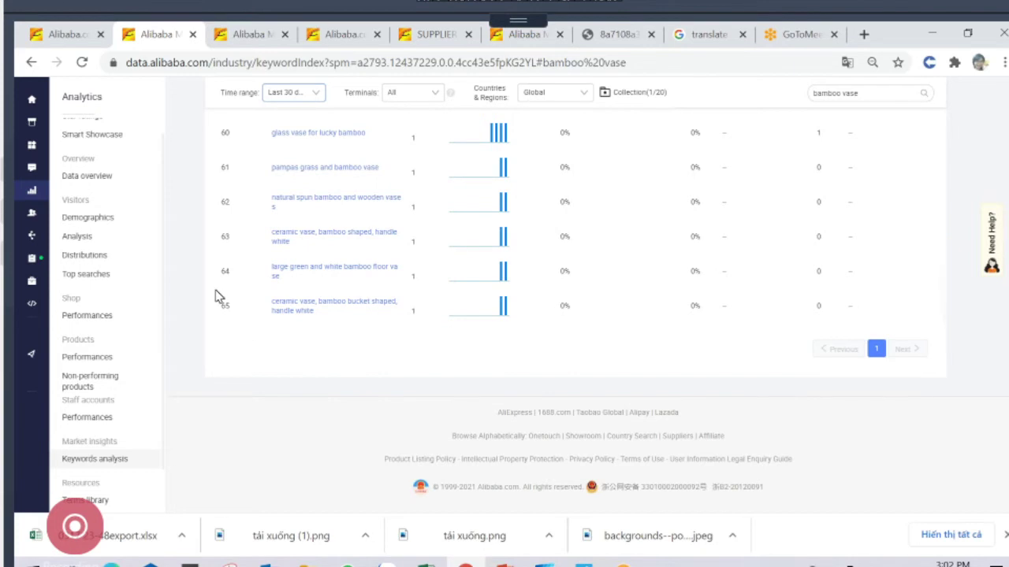
scroll(486, 334, up, 10)
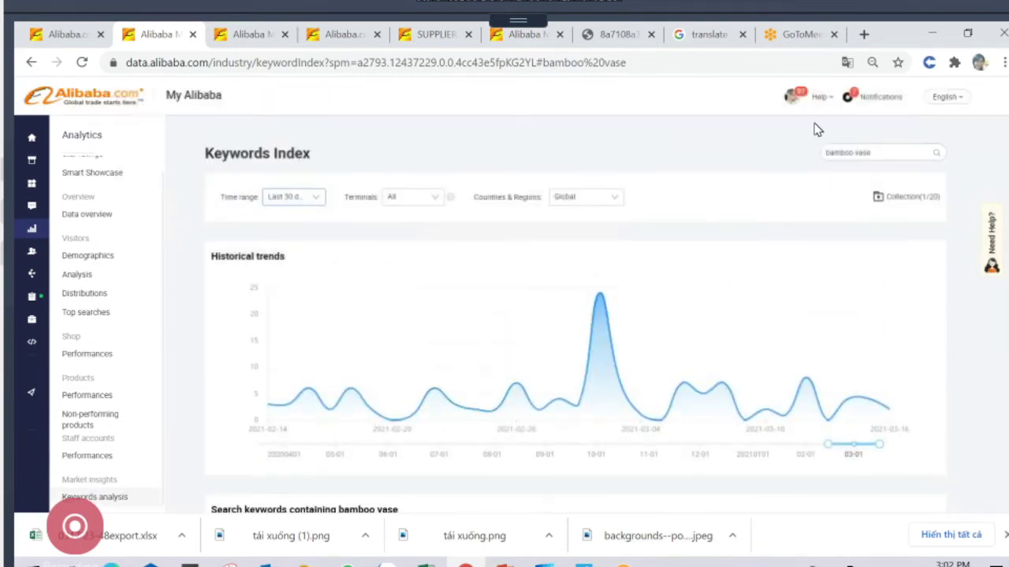
Search the keyword index for coffee and view the list of search keywords containing coffee
drag(872, 152, 811, 150)
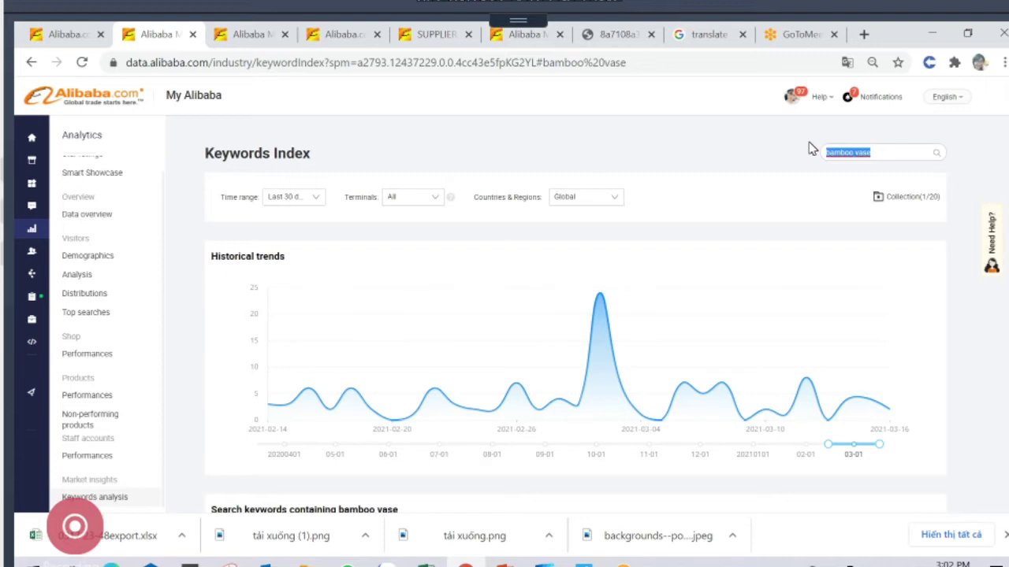
text(co)
text(t)
key(BackSpace)
text(ffee)
key(Return)
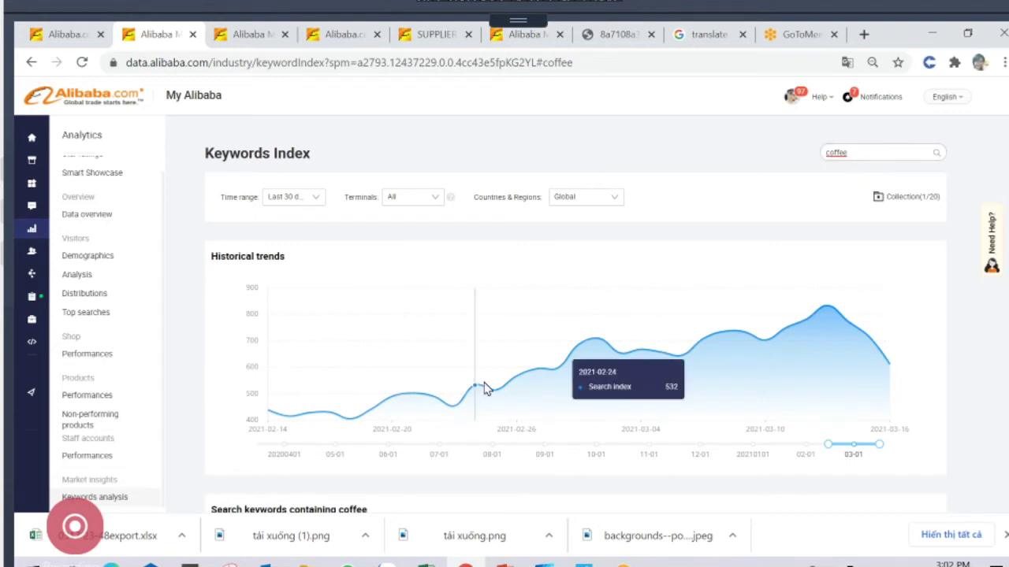
scroll(483, 387, down, 3)
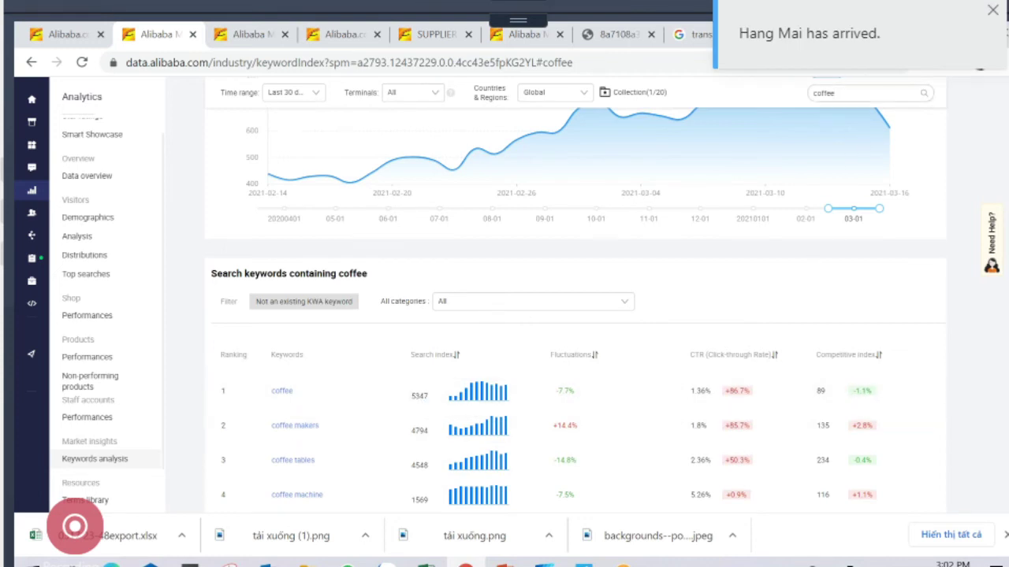
Search the keyword index for roasted coffee and compare the highest-ranked search keywords containing it
key(ctrl+a)
text(roa)
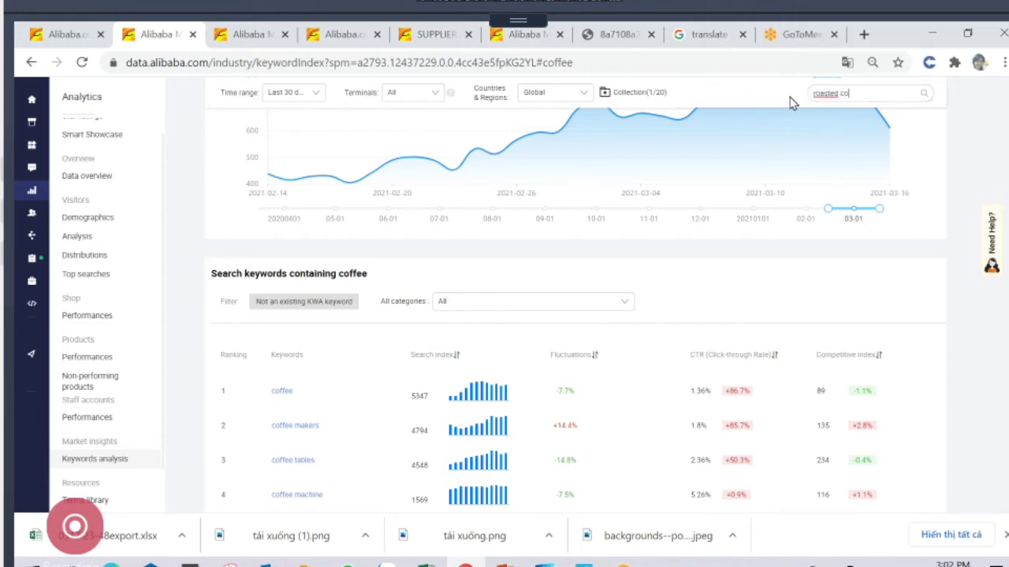
key(Return)
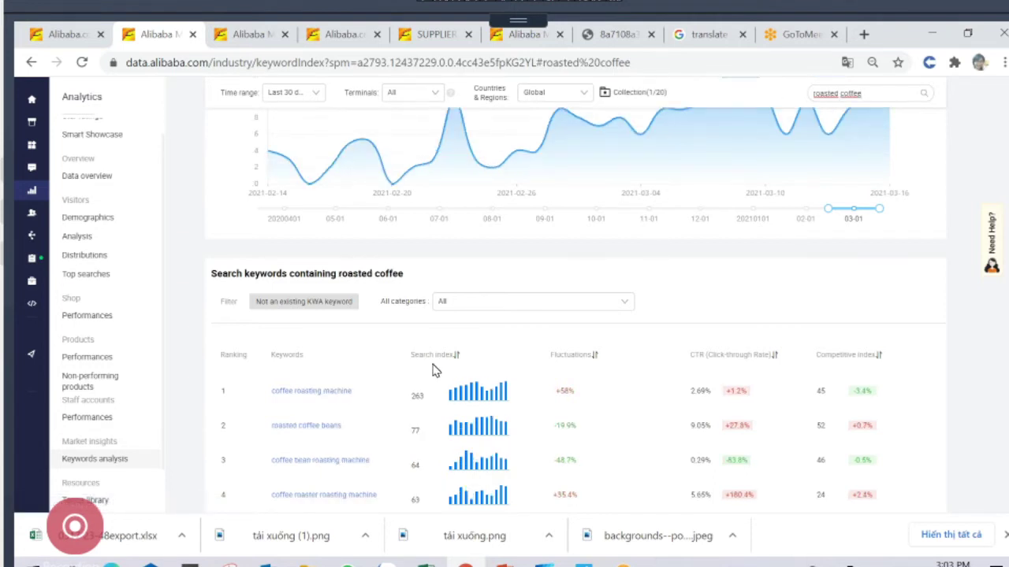
scroll(432, 370, down, 1)
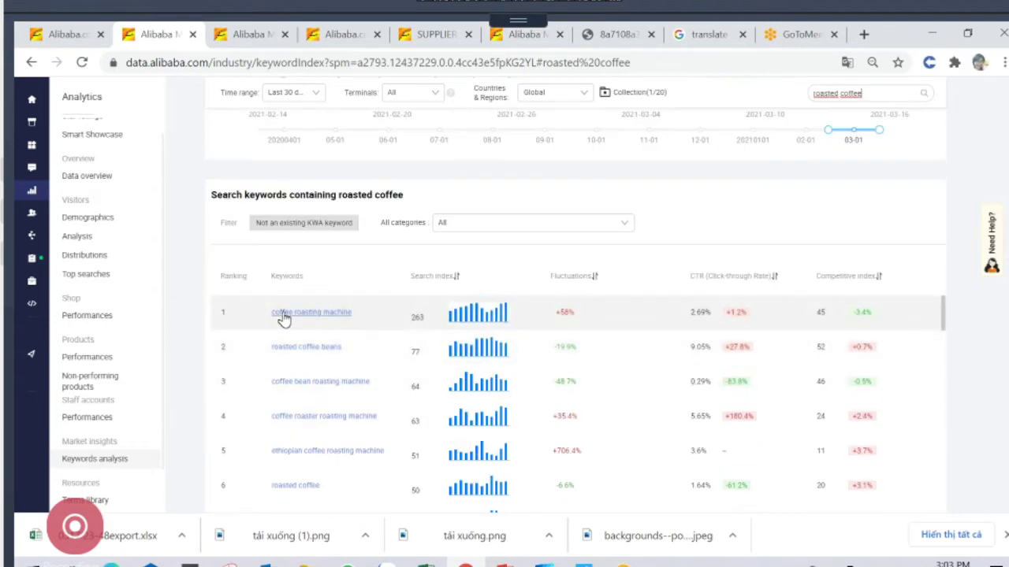
mouse_move(282, 315)
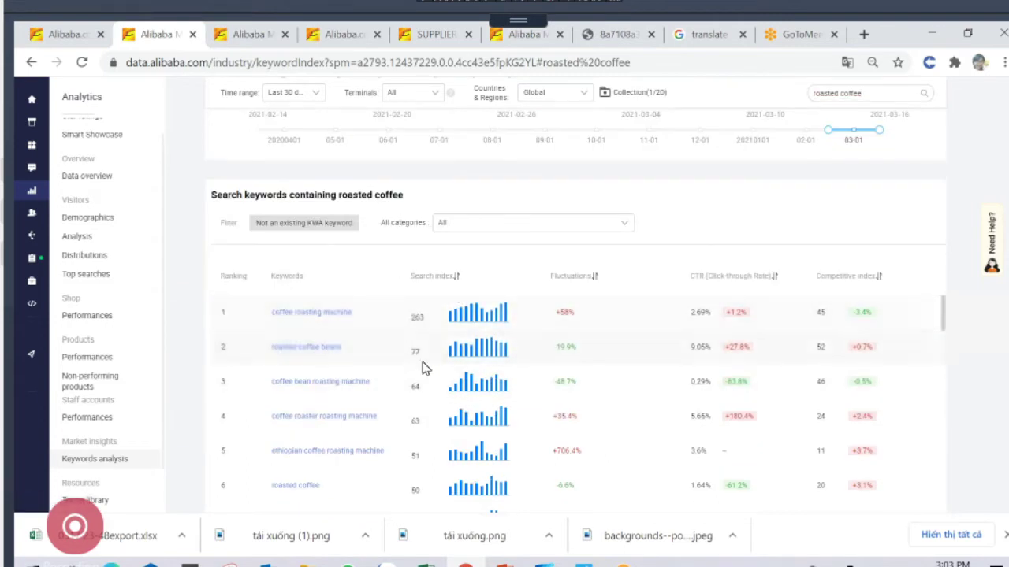
scroll(419, 371, down, 5)
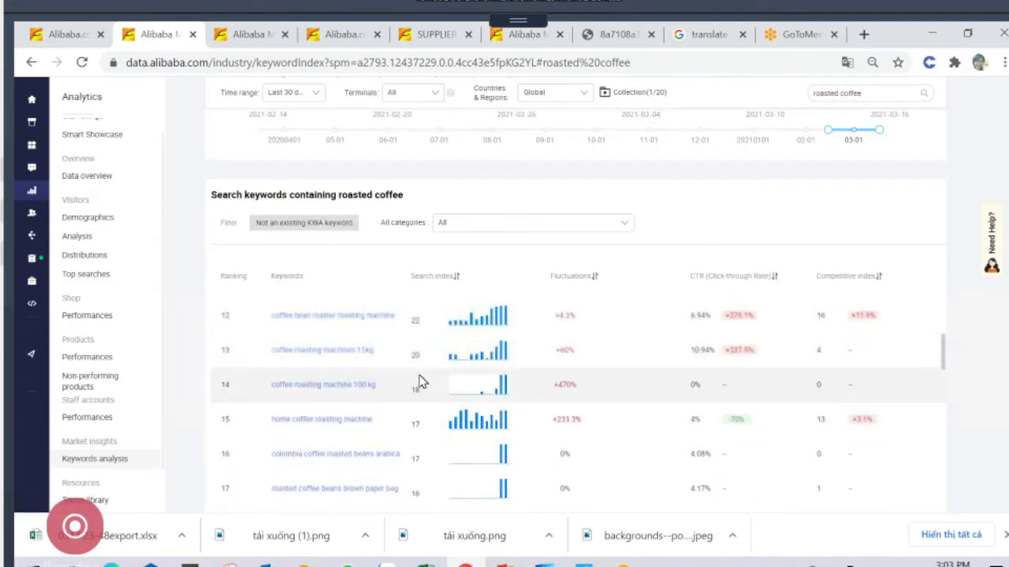
scroll(420, 383, up, 6)
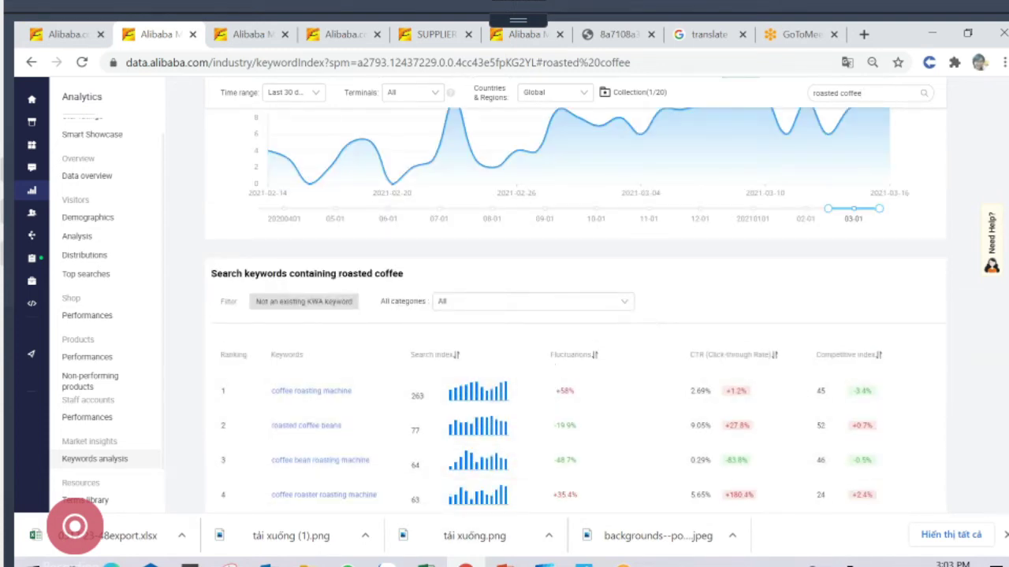
scroll(383, 244, down, 2)
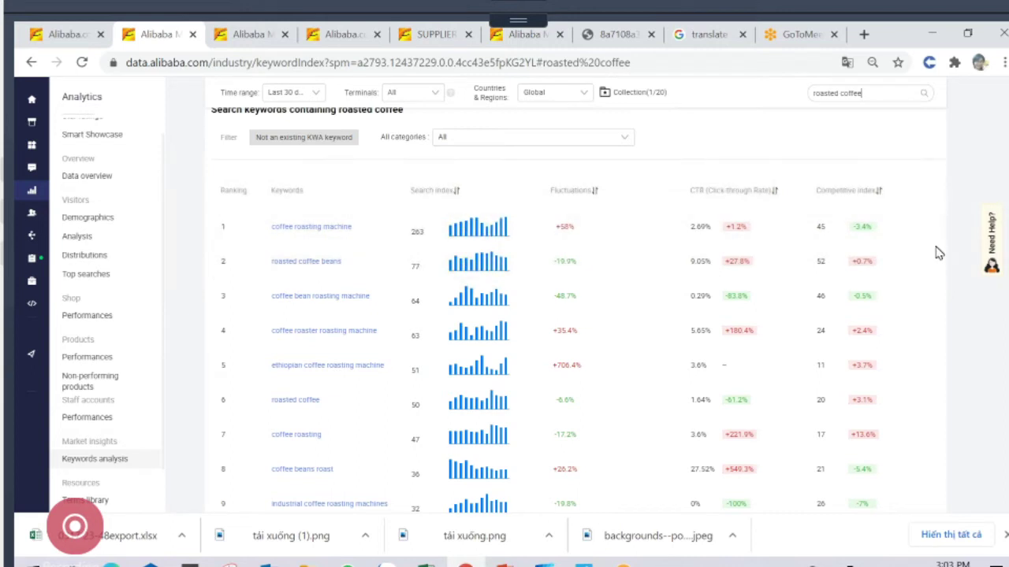
Read the lowest-ranked roasted coffee keywords and return to the historical trends chart
drag(944, 240, 941, 508)
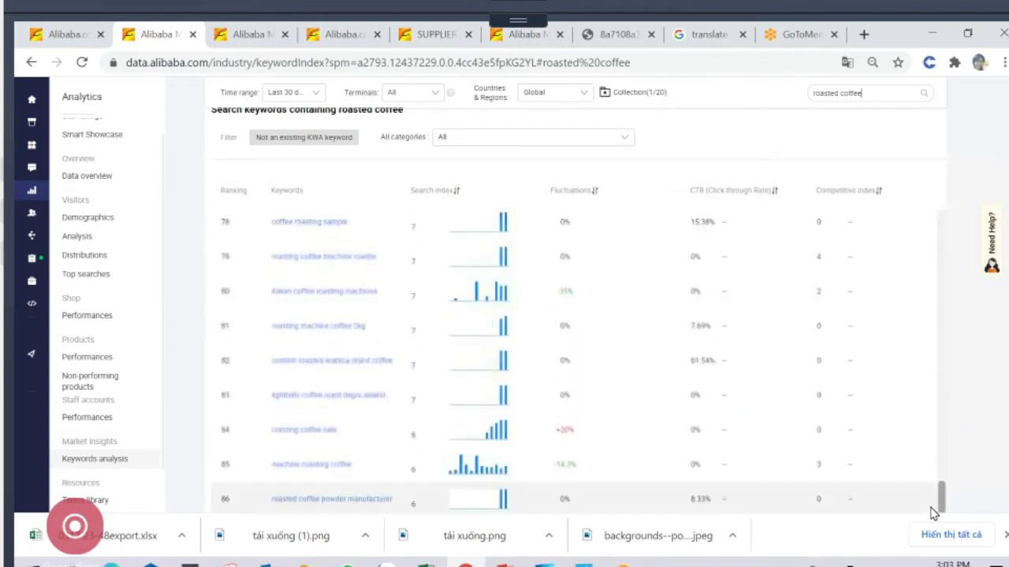
scroll(560, 377, down, 3)
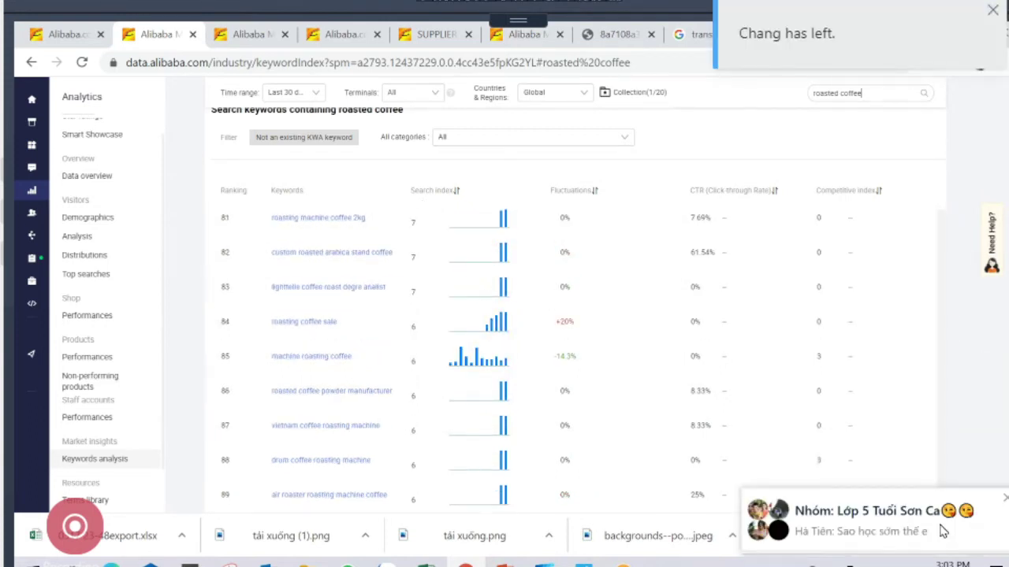
scroll(941, 512, down, 3)
drag(940, 527, 952, 509)
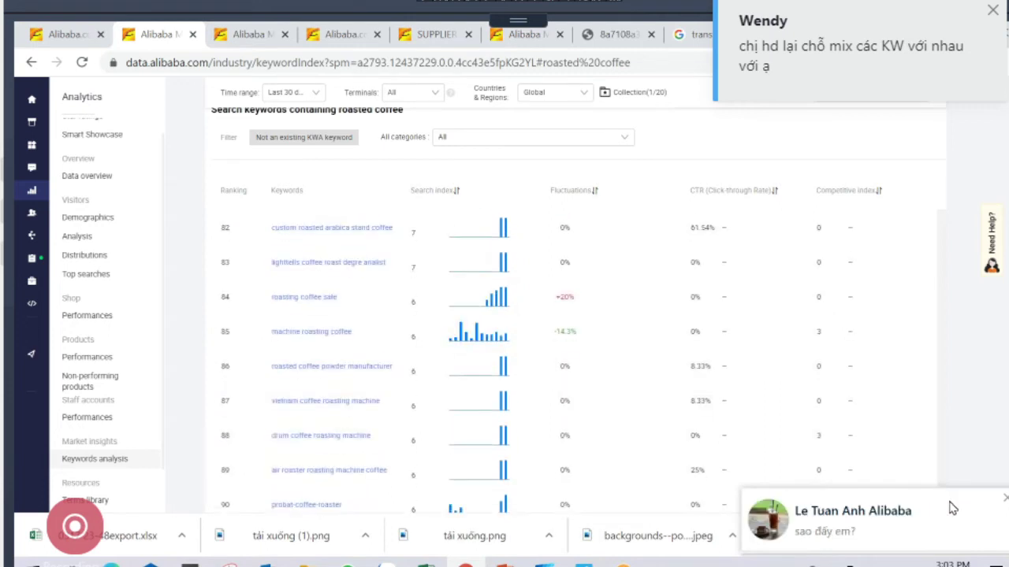
drag(961, 460, 937, 208)
scroll(342, 290, up, 5)
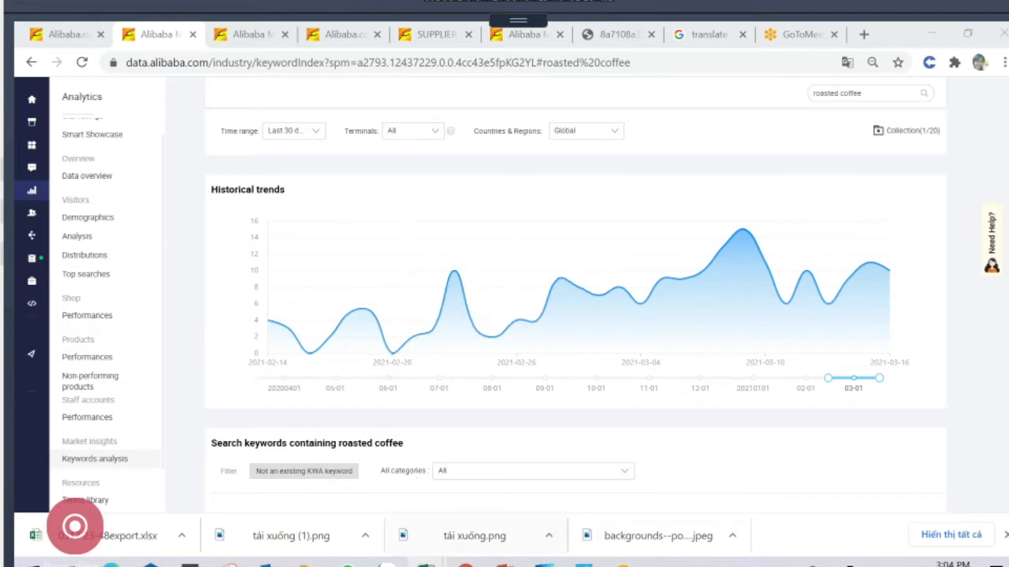
Switch to the Keywords and name list workbook in Excel and fill the Raw KW sheet's Keywords column with yellow
mouse_move(426, 561)
click(429, 541)
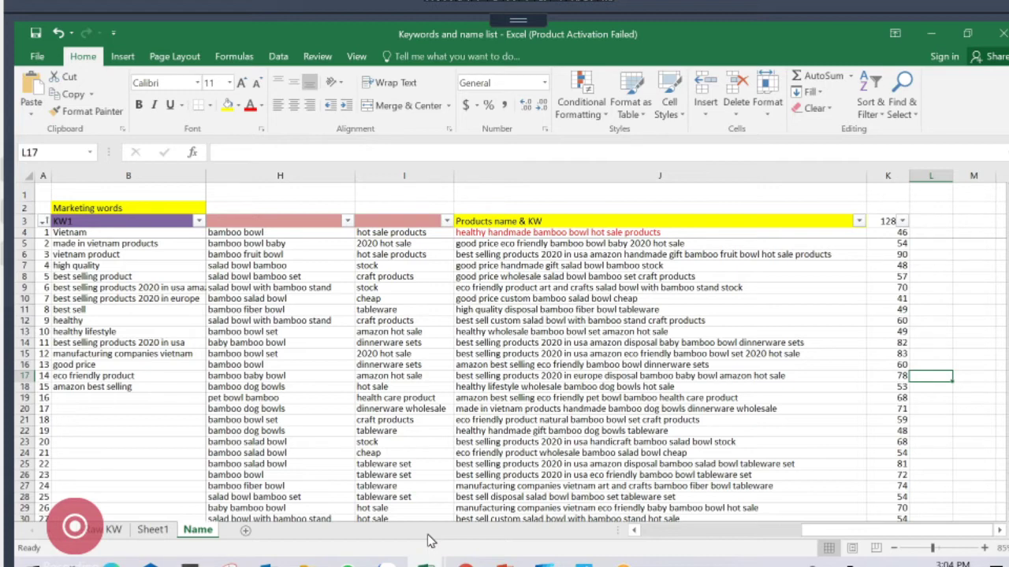
click(355, 435)
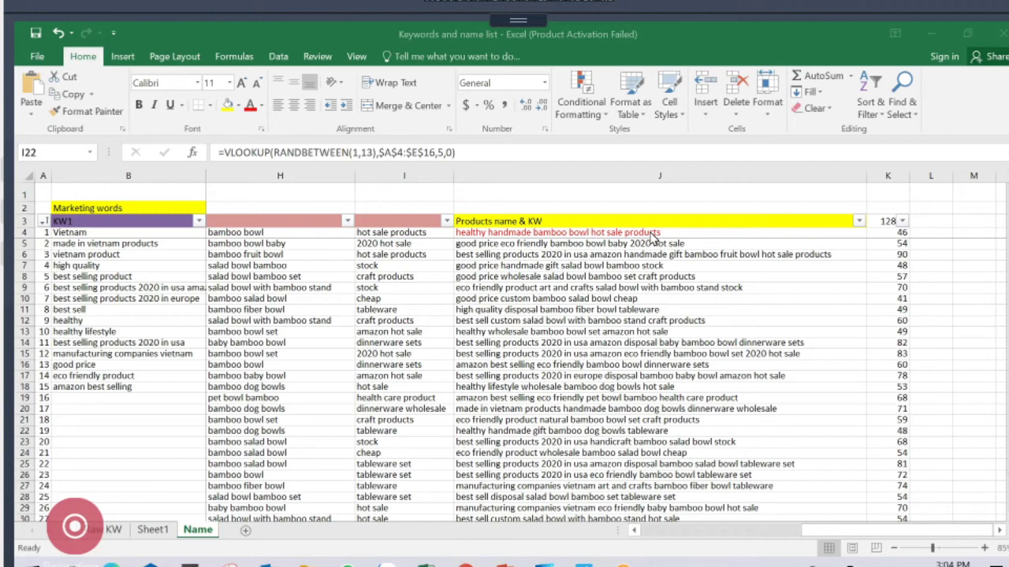
click(111, 535)
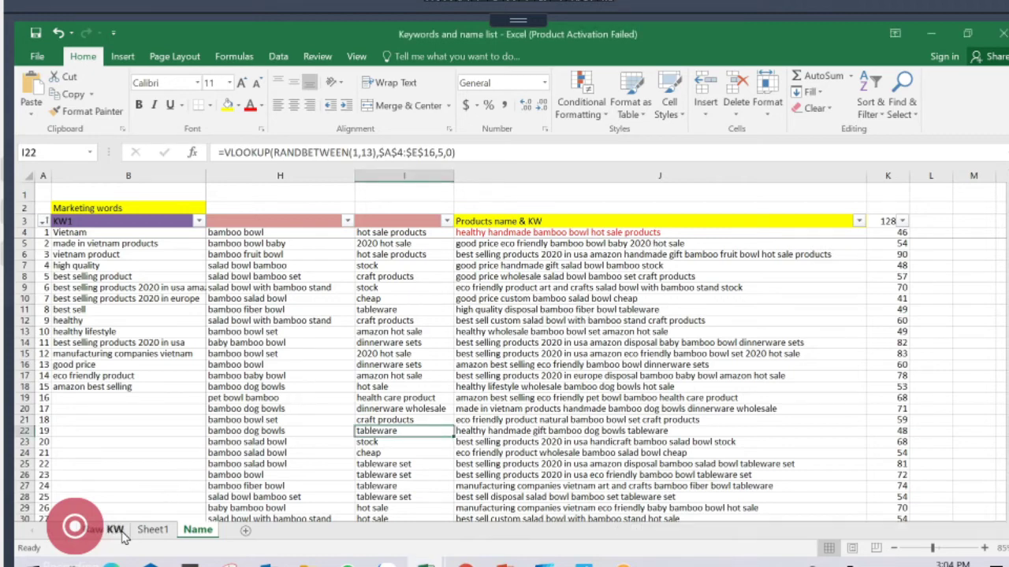
click(115, 532)
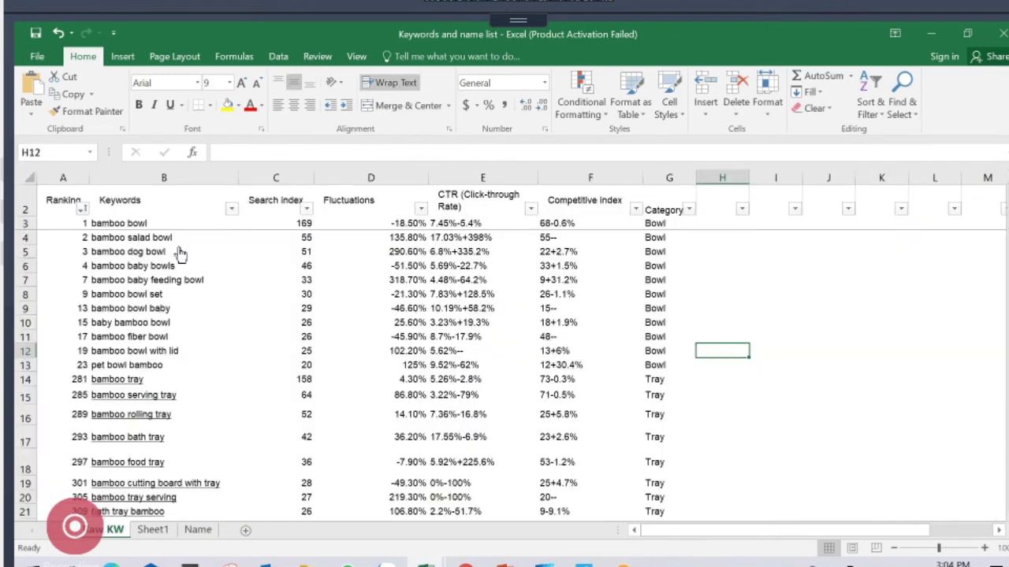
click(123, 192)
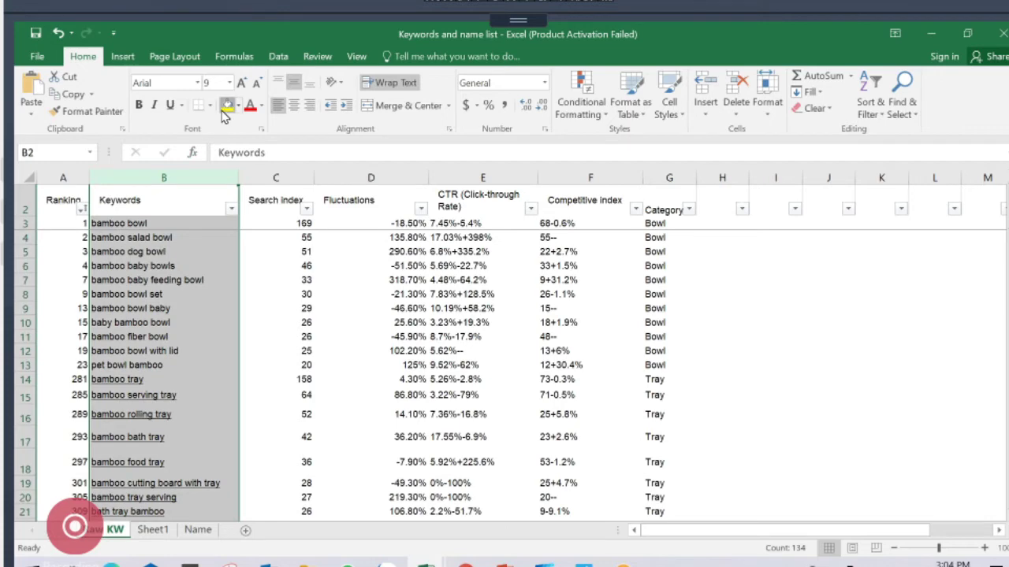
click(227, 104)
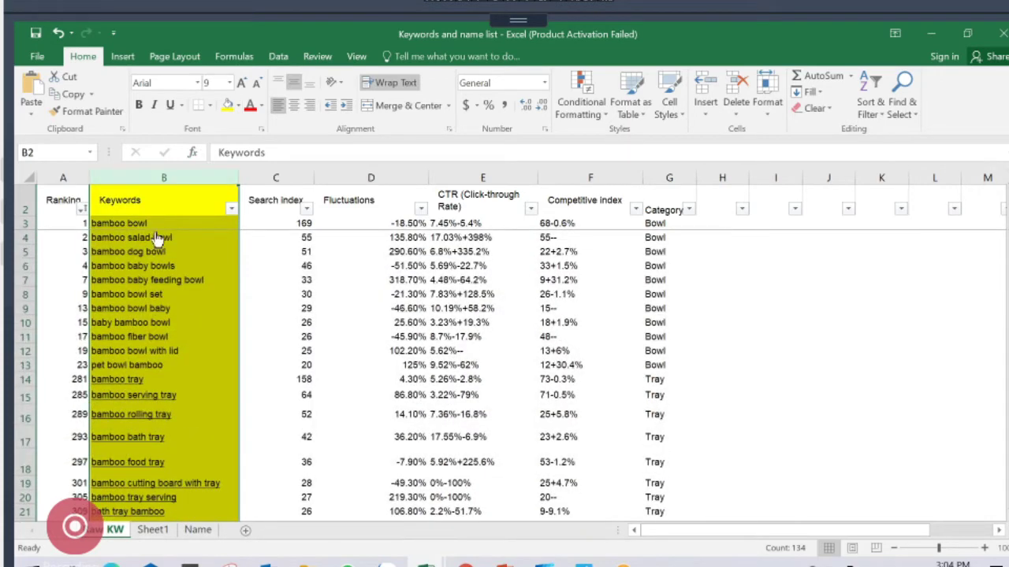
Fill the entire Core words column (KW3) on the Name sheet with yellow
click(153, 530)
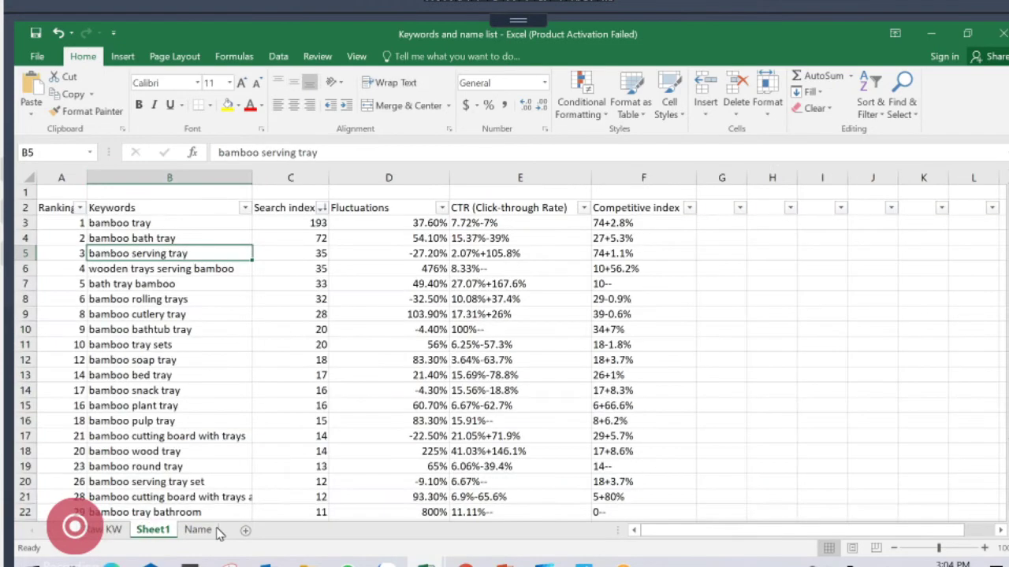
click(197, 531)
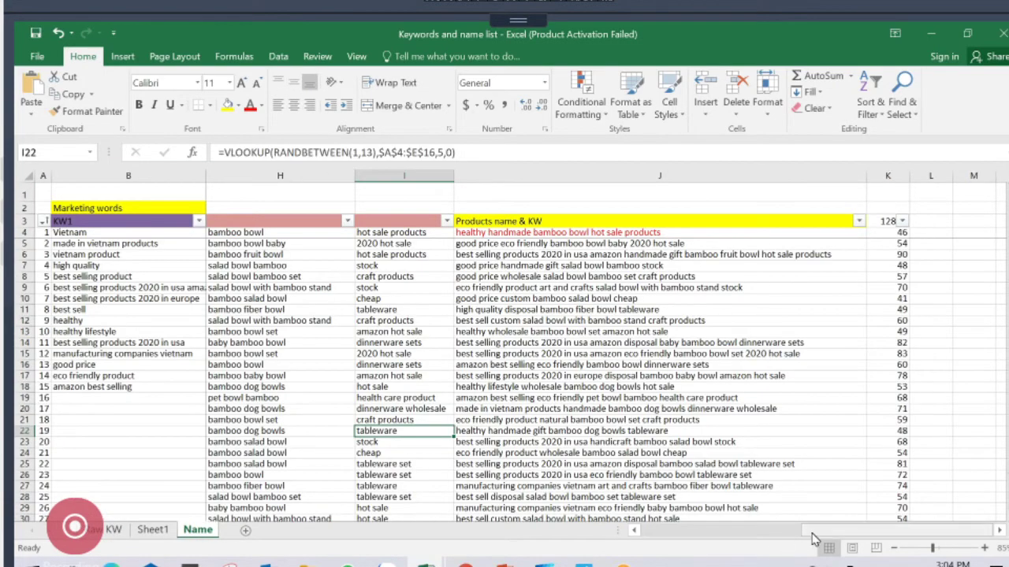
drag(820, 532, 591, 534)
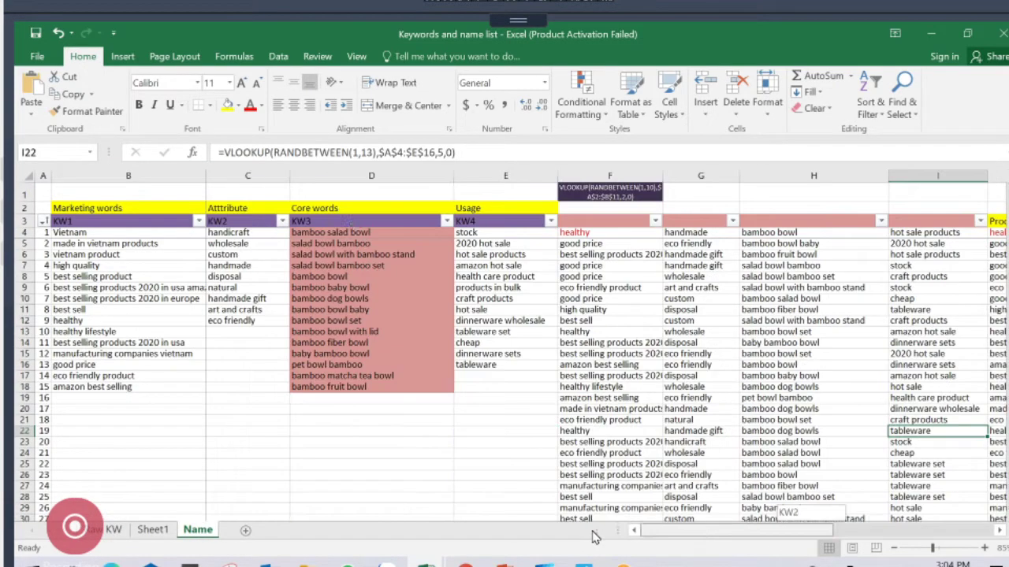
click(323, 175)
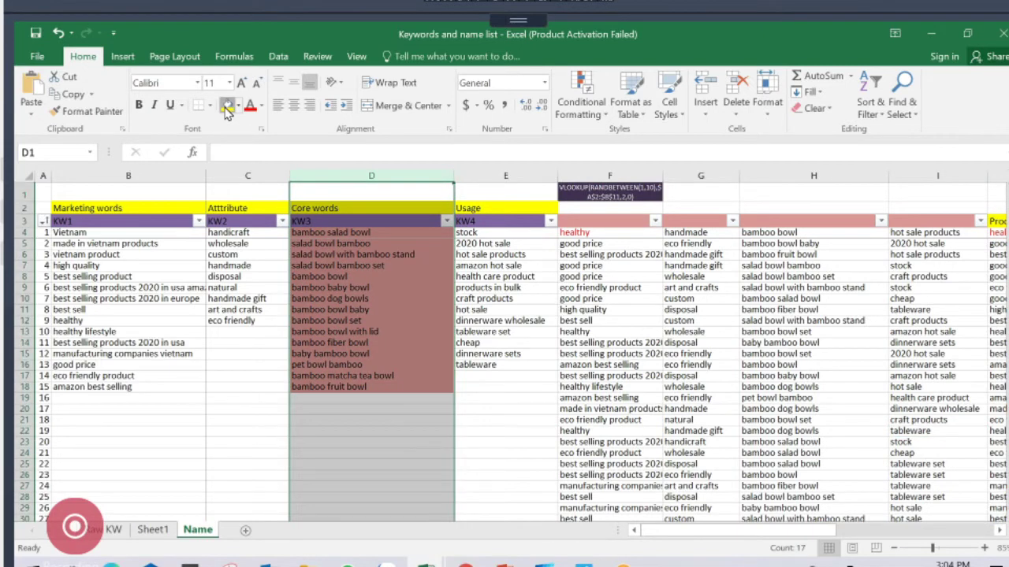
click(227, 105)
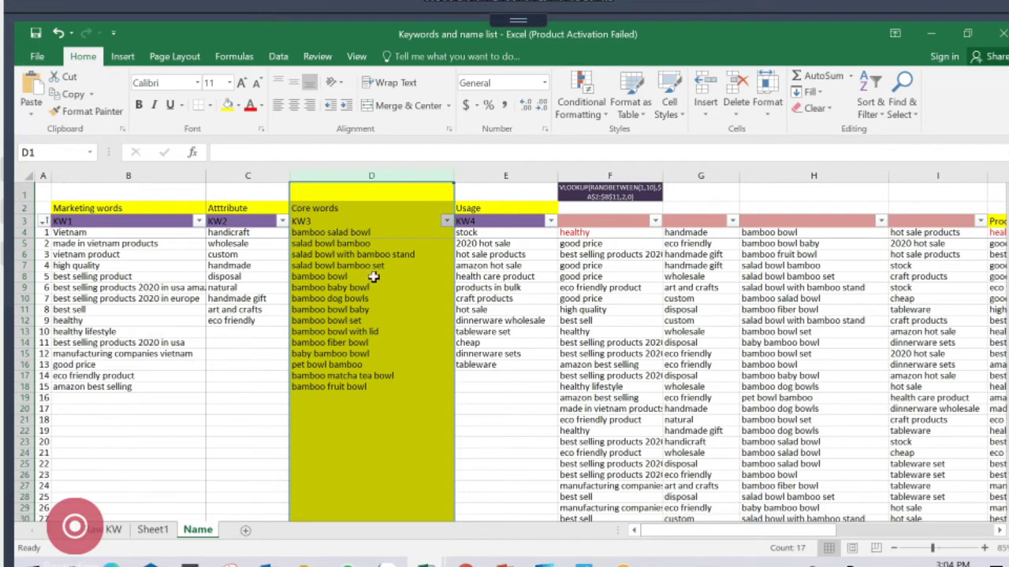
Examine the entries under Marketing words (KW1) on the Name sheet, including high quality and best selling product
click(104, 209)
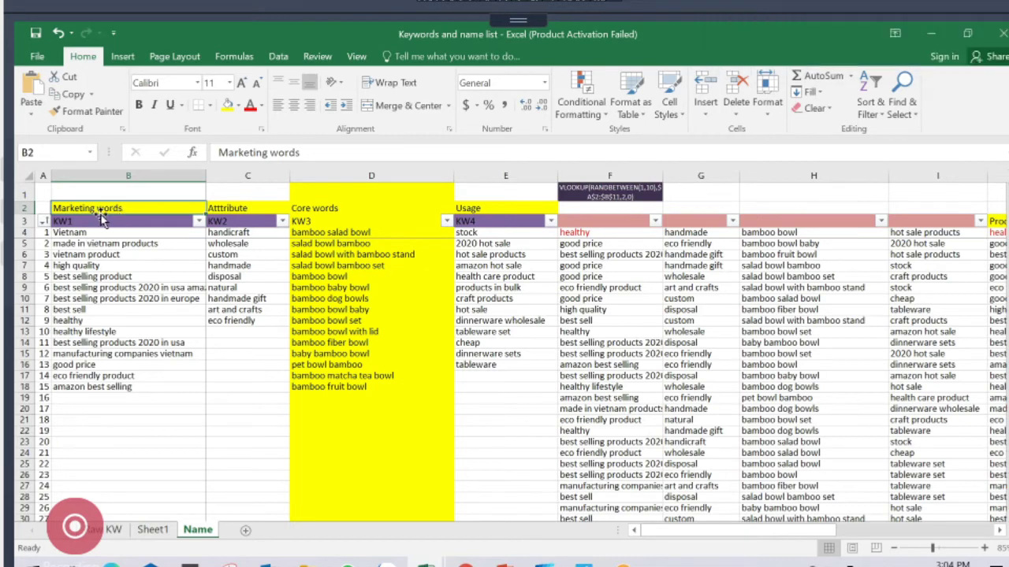
click(84, 267)
click(87, 275)
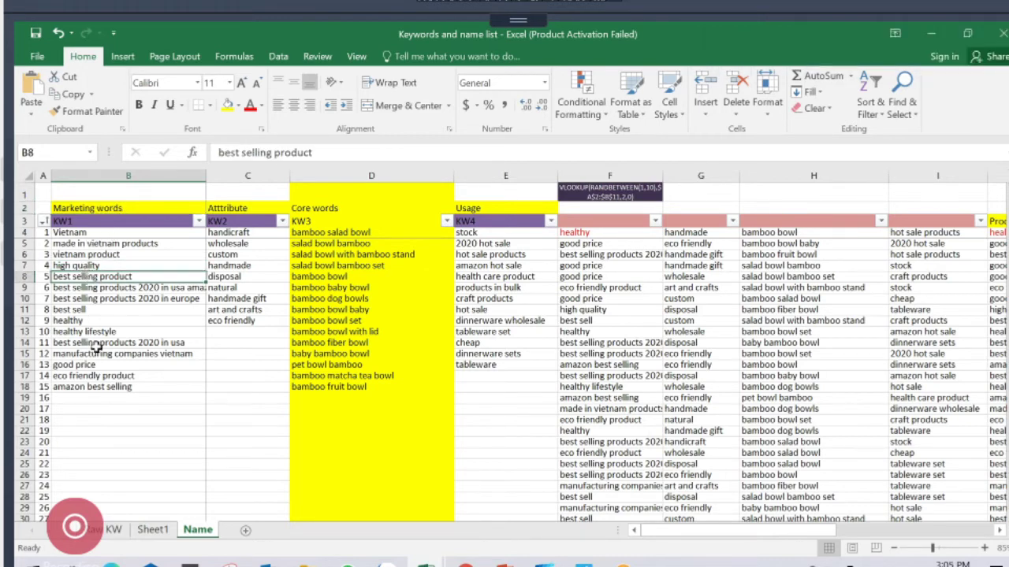
click(94, 209)
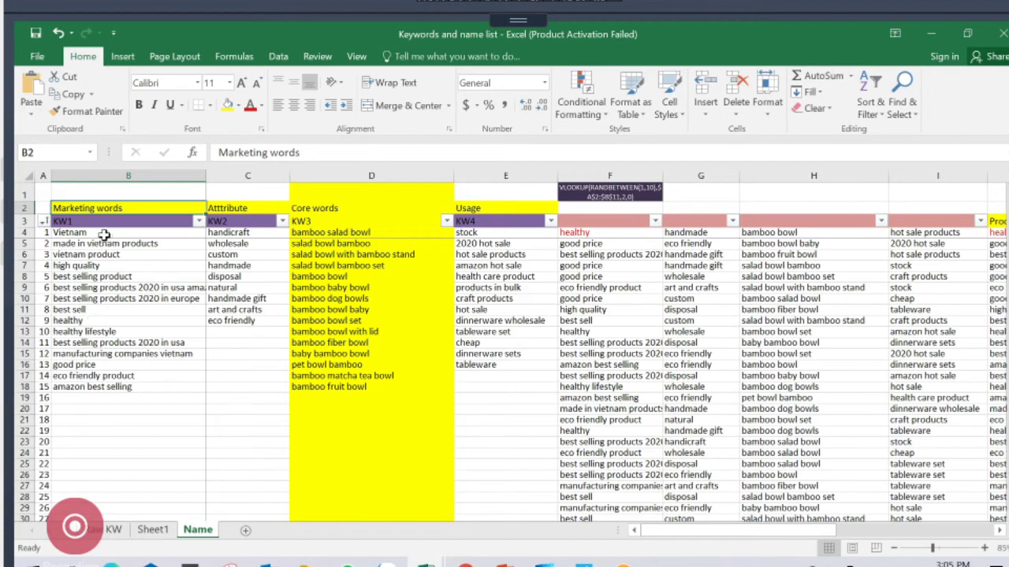
click(465, 562)
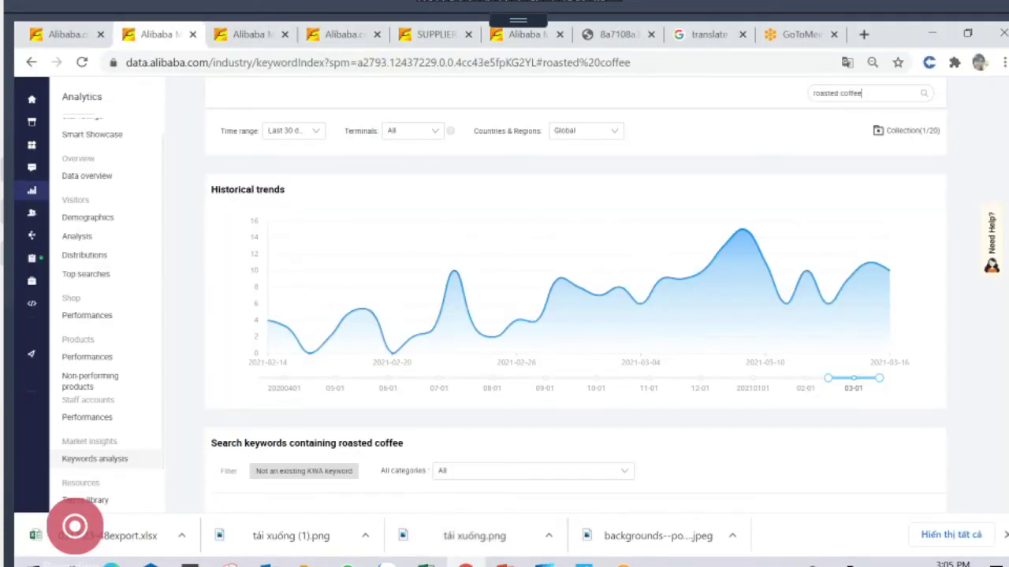
click(71, 36)
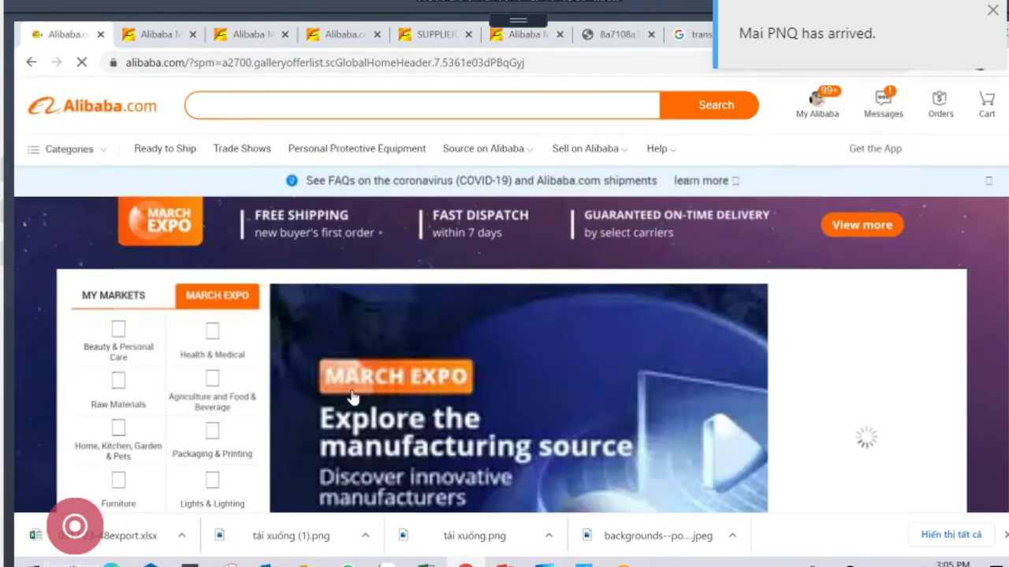
click(442, 39)
click(520, 34)
mouse_move(426, 561)
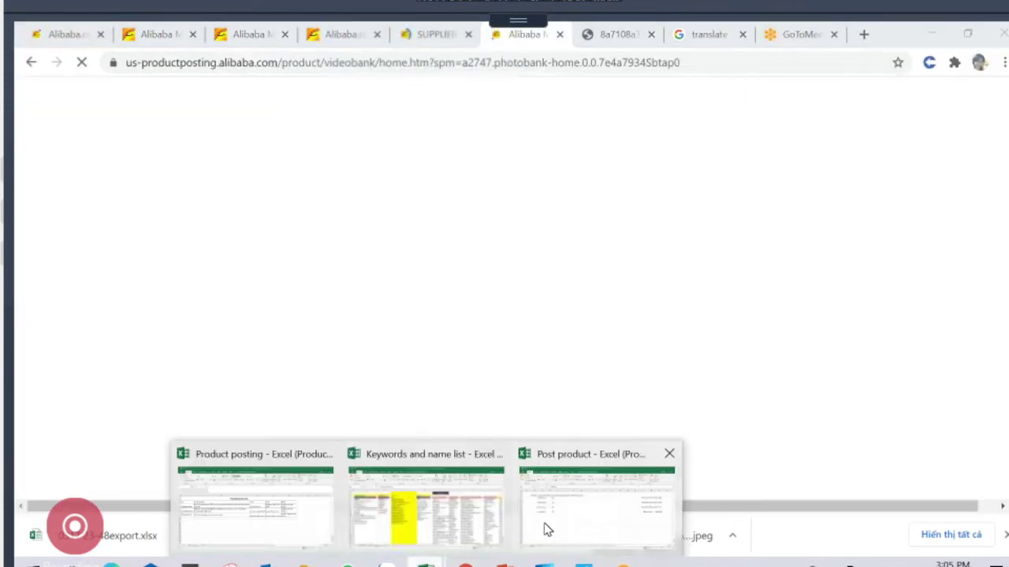
click(447, 526)
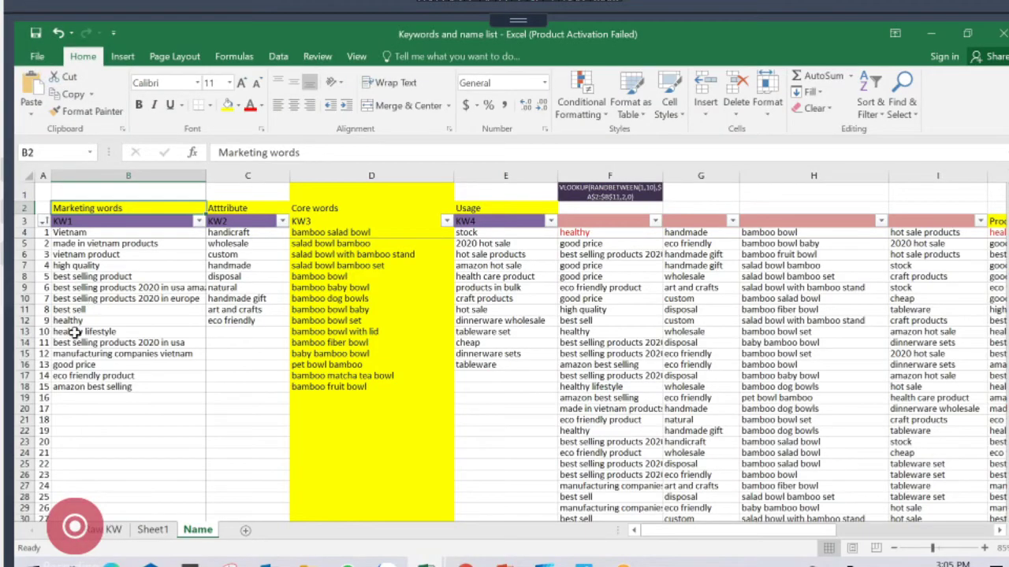
Compare the Marketing words column with the Attribute column (KW2) on the Name sheet
click(95, 175)
click(78, 310)
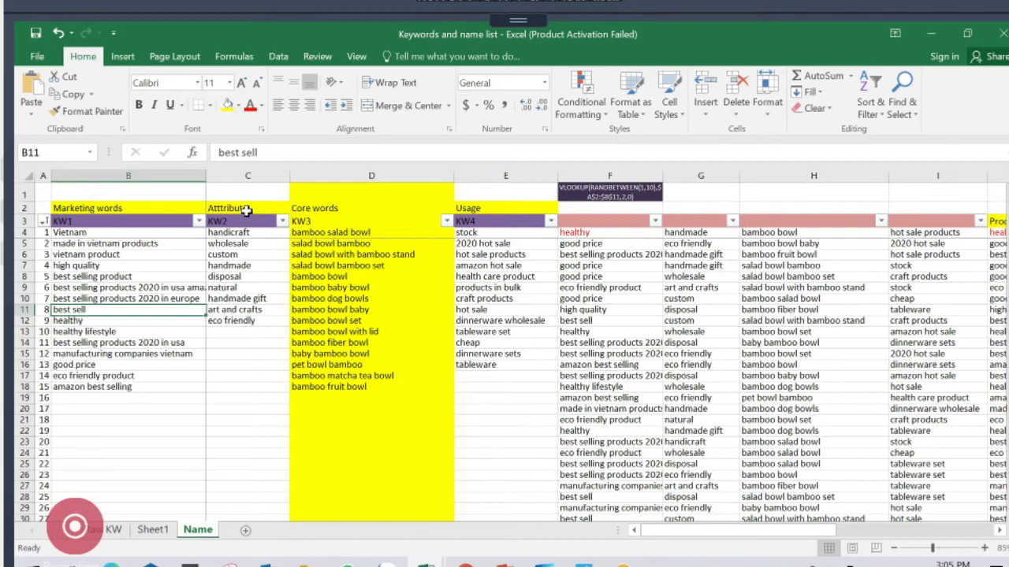
click(247, 209)
click(254, 168)
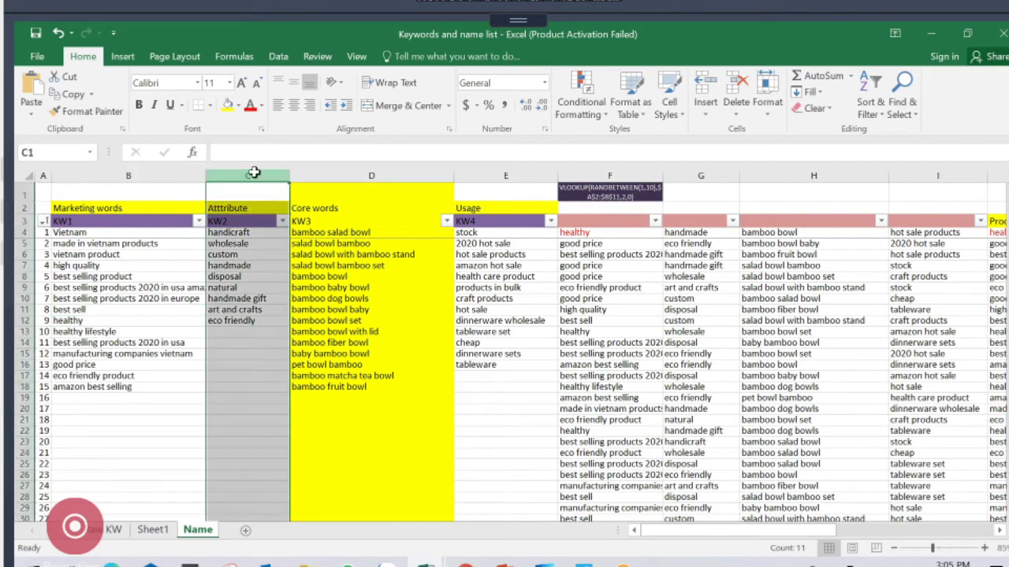
Make row 2 with the keyword group headings taller and review attribute words such as custom, eco friendly and natural
drag(34, 215, 79, 233)
click(238, 212)
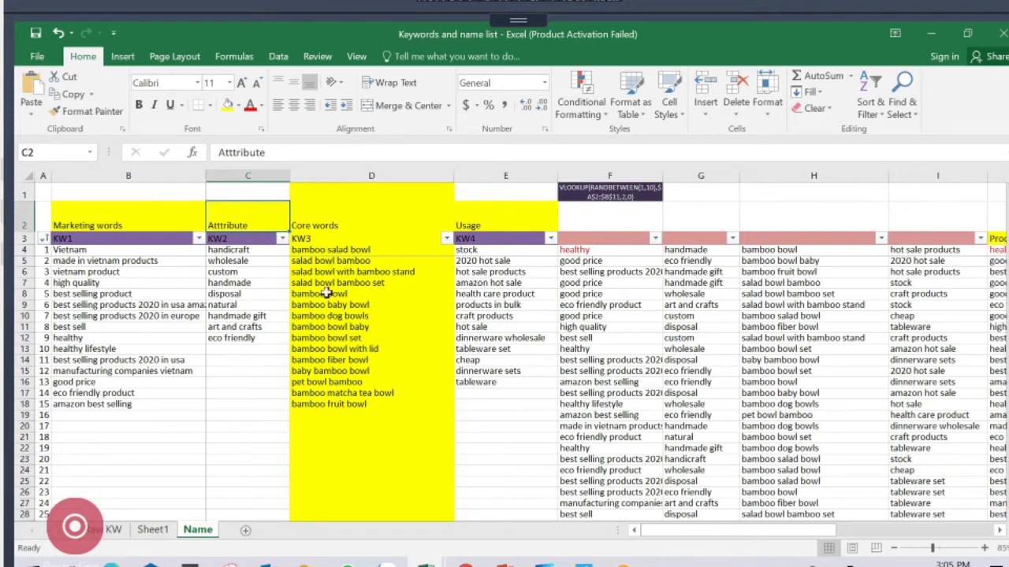
click(228, 271)
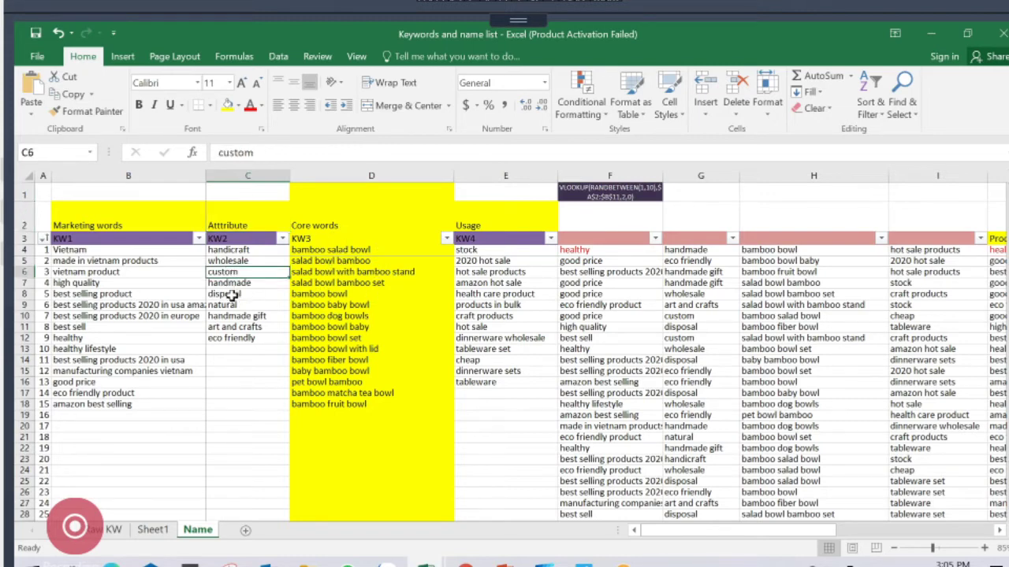
click(232, 338)
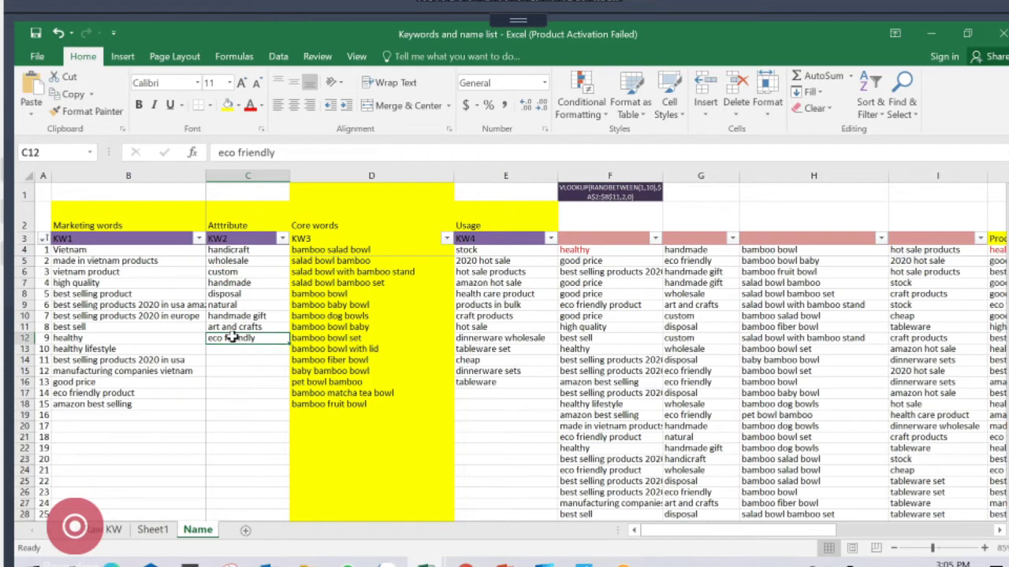
click(225, 309)
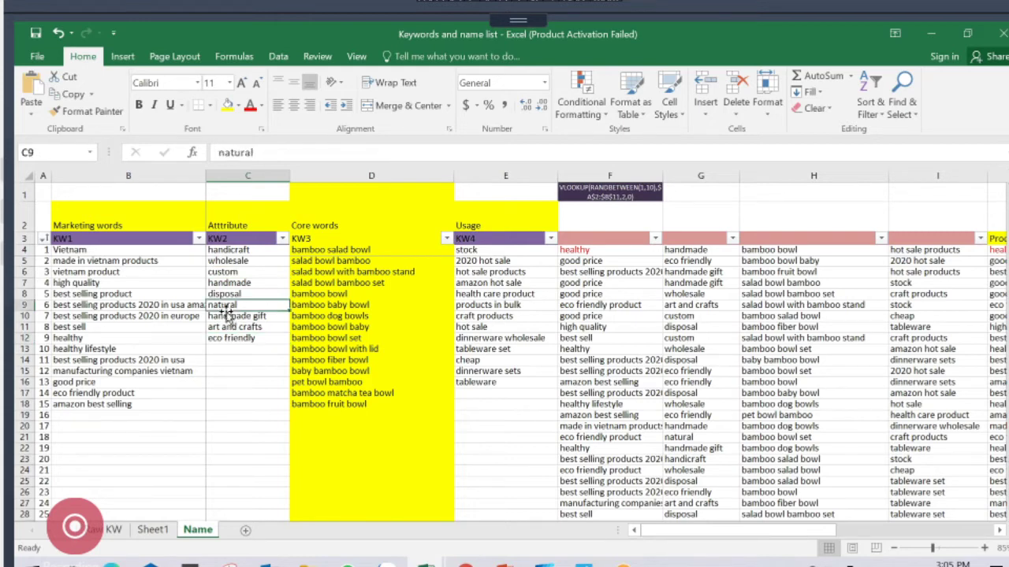
Review the Attribute words (KW2) and the Core words (KW3) columns, including disposal and bamboo bowl
click(234, 294)
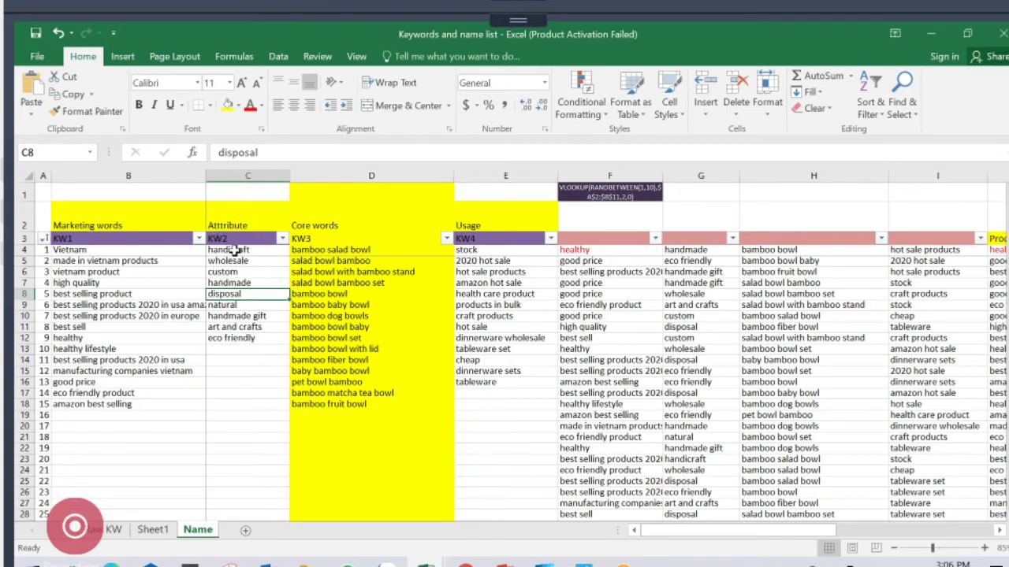
drag(234, 250, 286, 412)
click(268, 360)
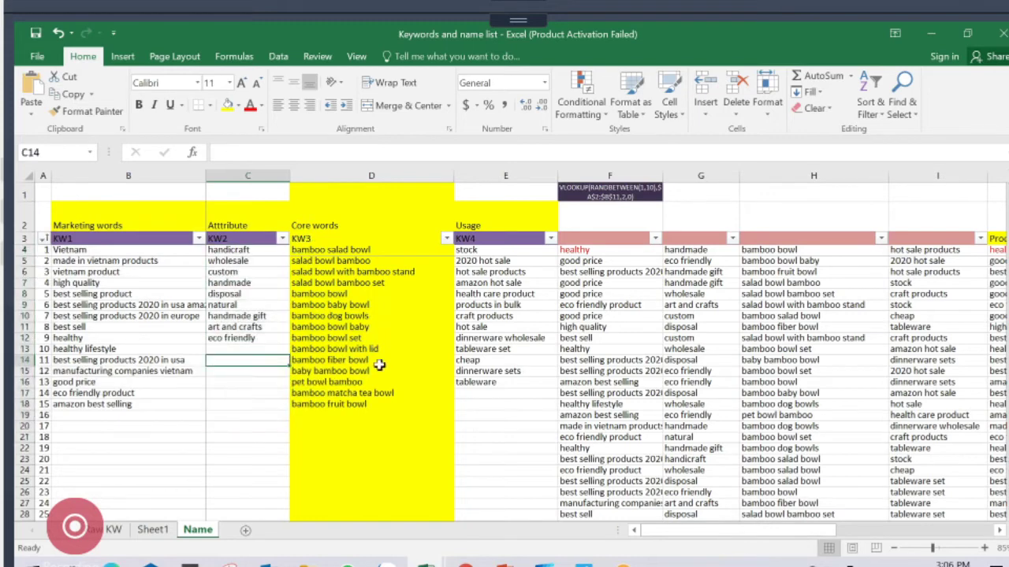
click(320, 170)
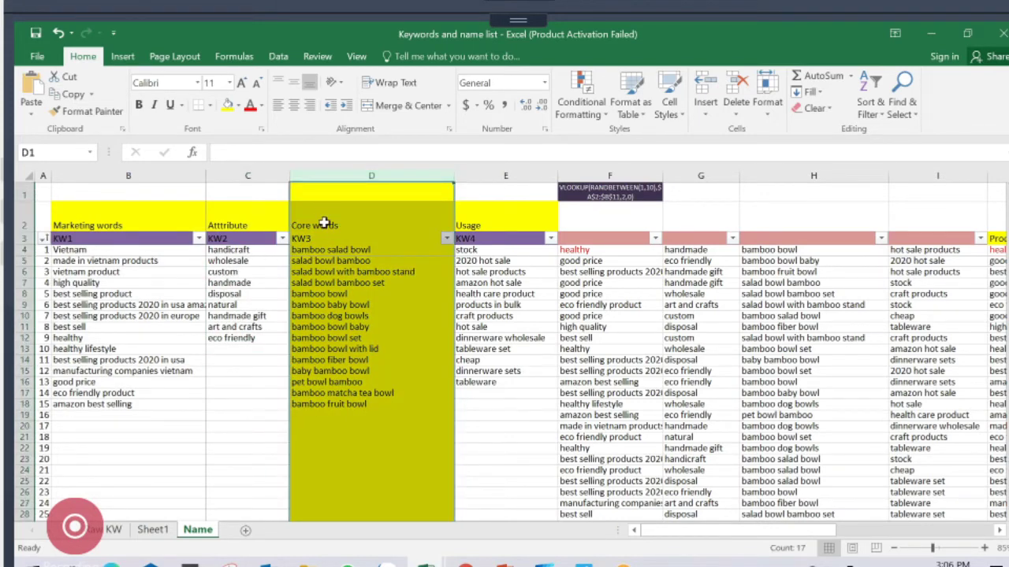
click(346, 294)
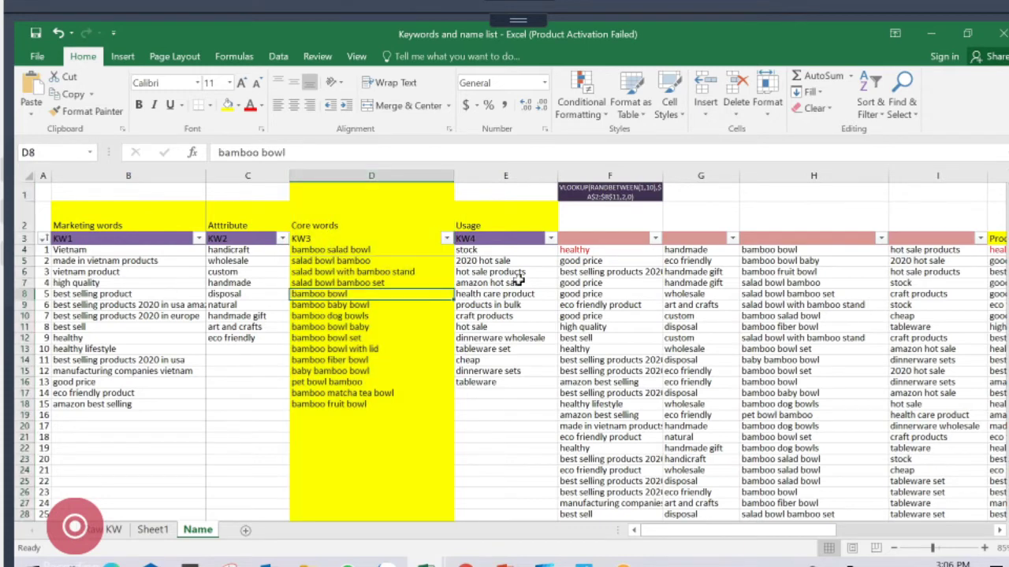
Examine the Usage words (KW4) column, including products in bulk, tableware set, dinnerware sets and tableware
click(487, 174)
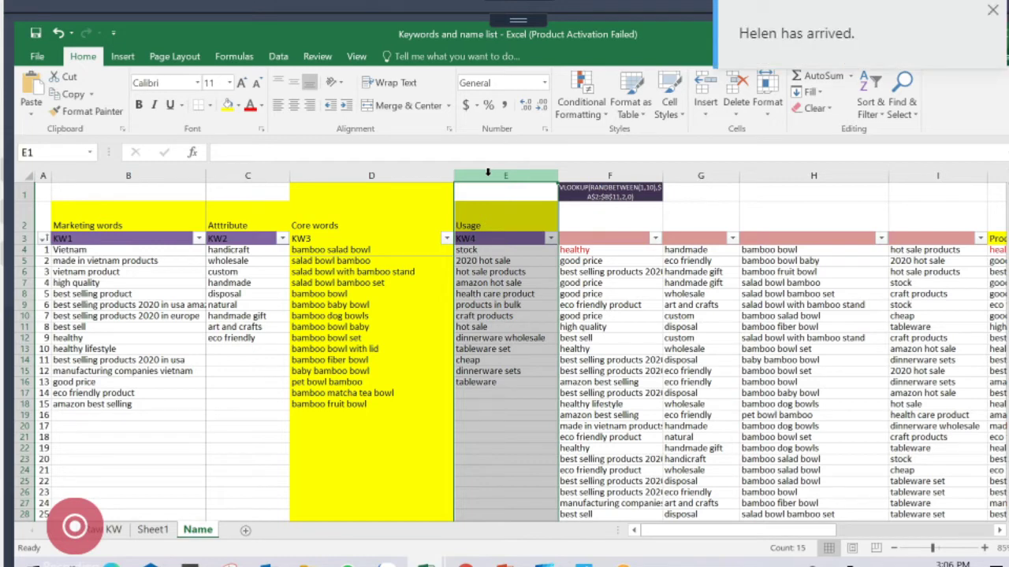
click(464, 307)
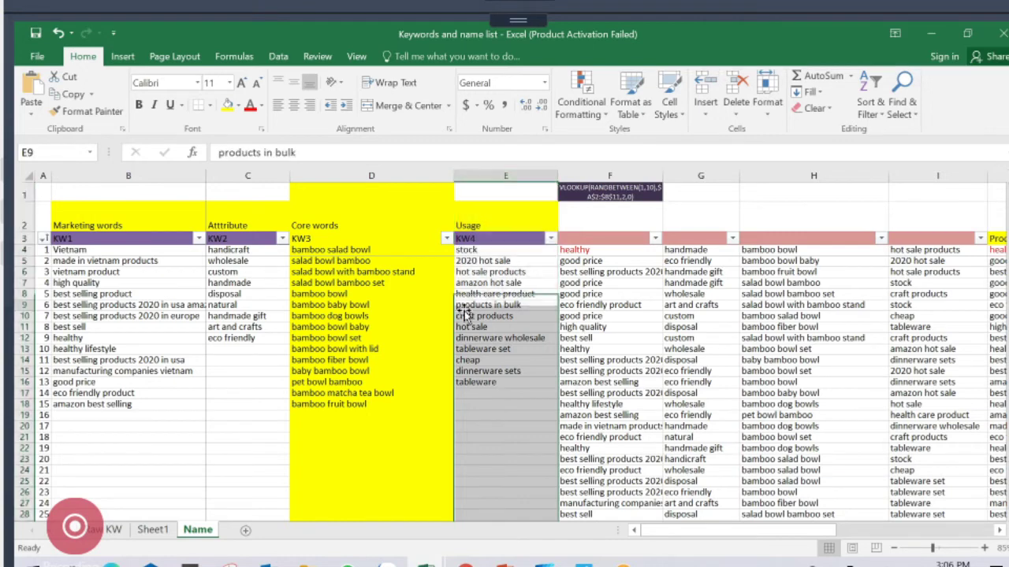
click(494, 350)
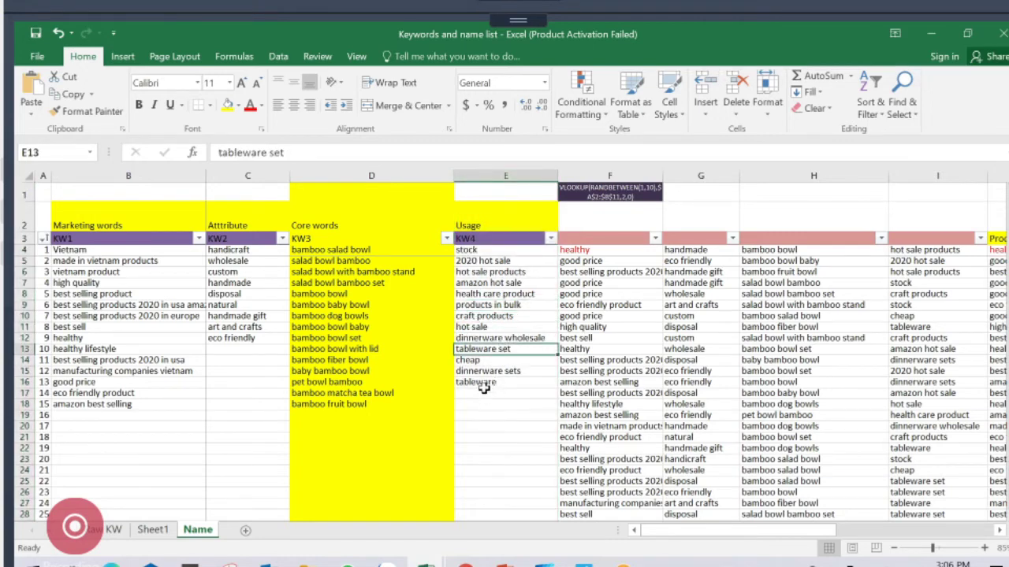
click(478, 373)
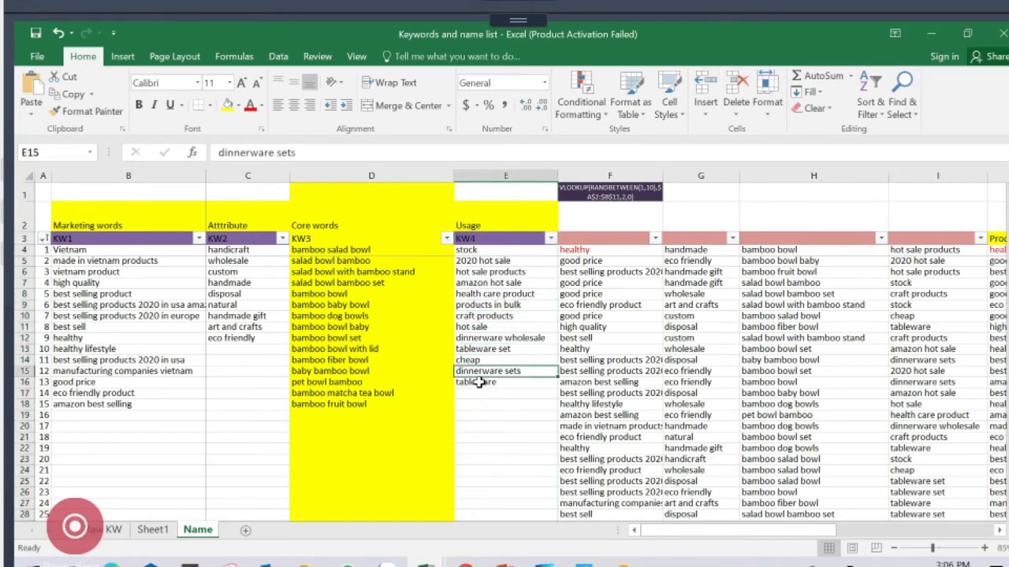
click(478, 382)
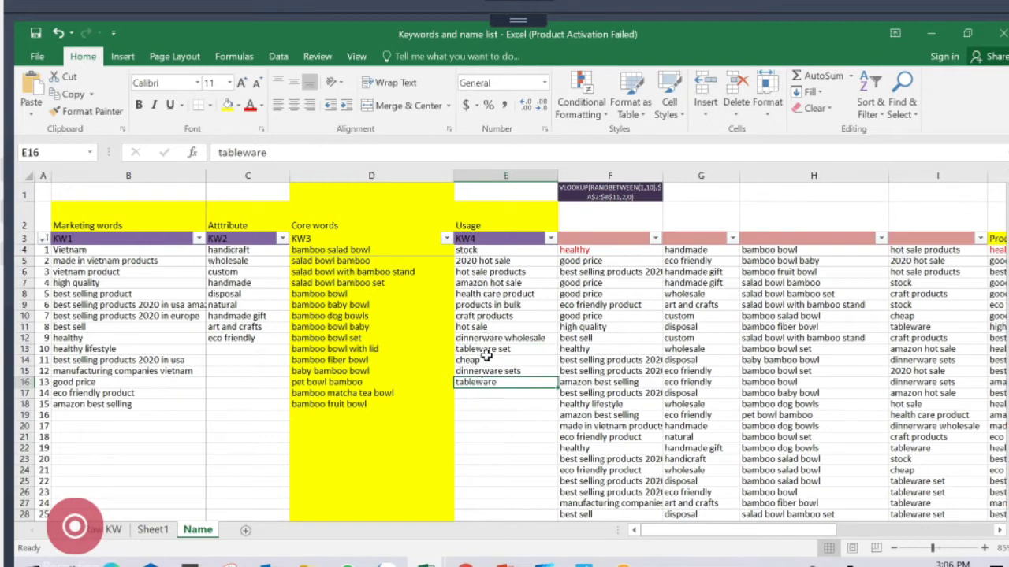
click(487, 426)
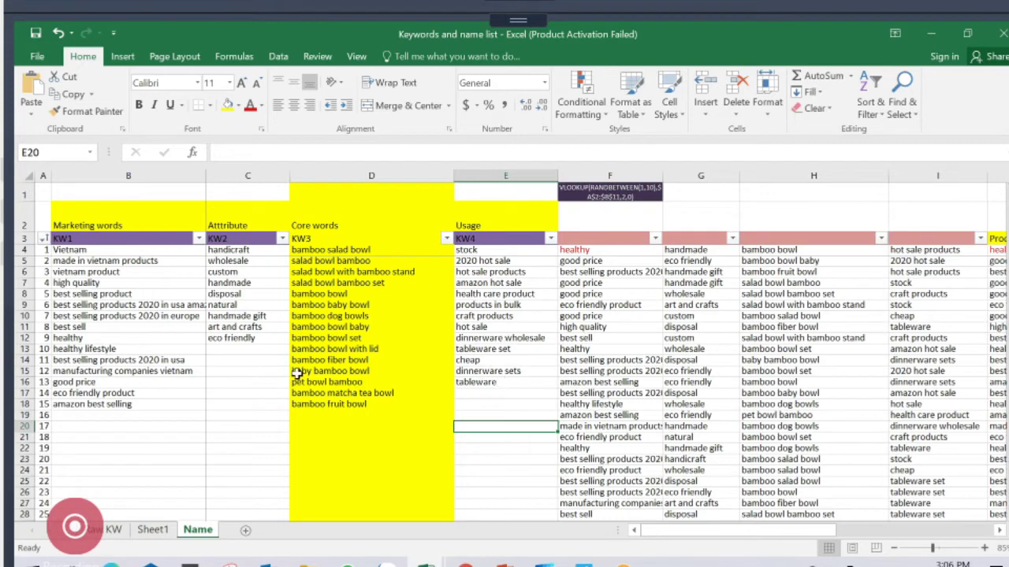
Review the four keyword groups together and inspect the sample VLOOKUP formula text in cell F1
mouse_move(94, 238)
mouse_down()
mouse_move(466, 257)
mouse_move(471, 389)
mouse_move(457, 449)
mouse_up()
drag(108, 220, 493, 459)
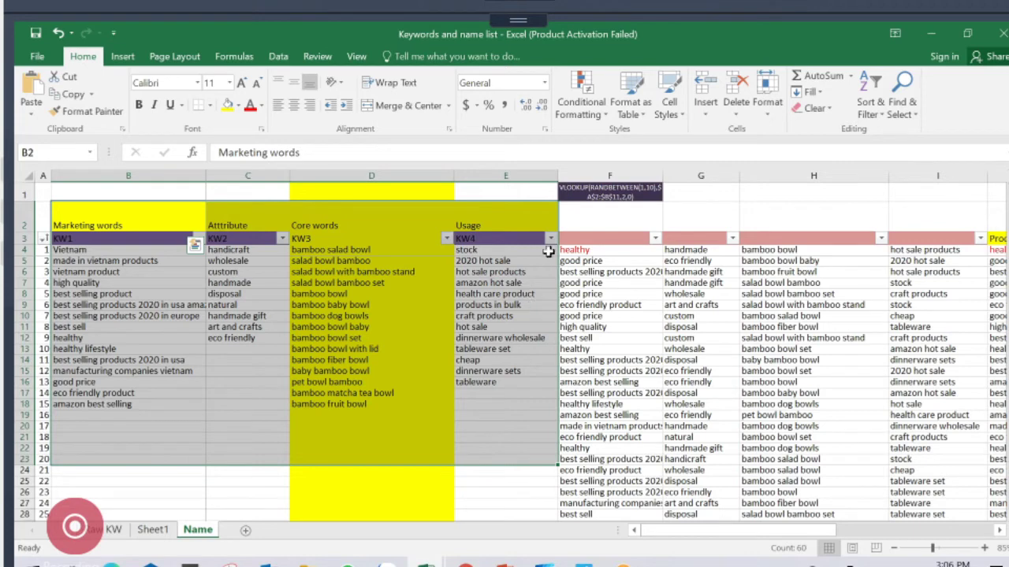
click(580, 191)
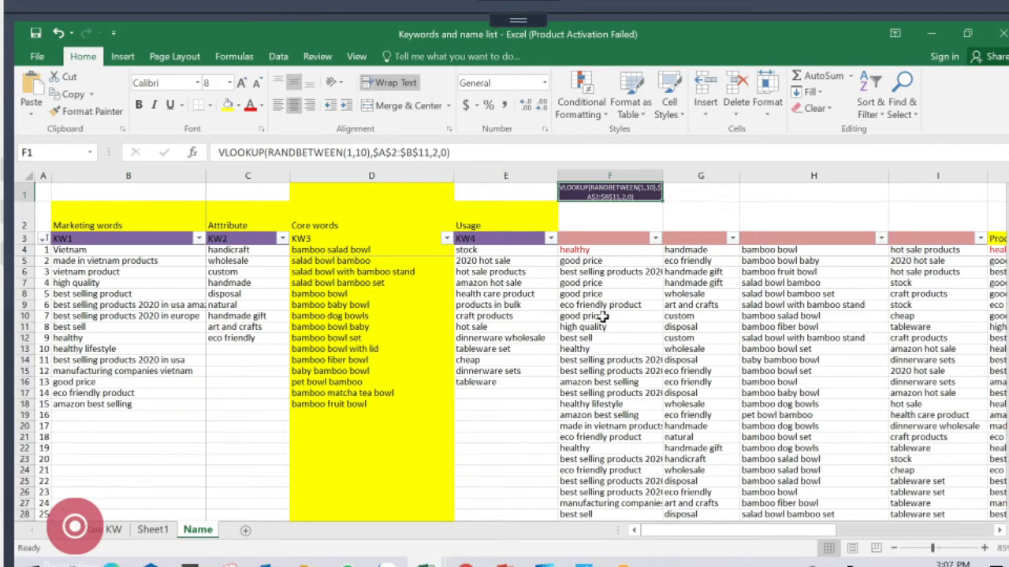
key(F2)
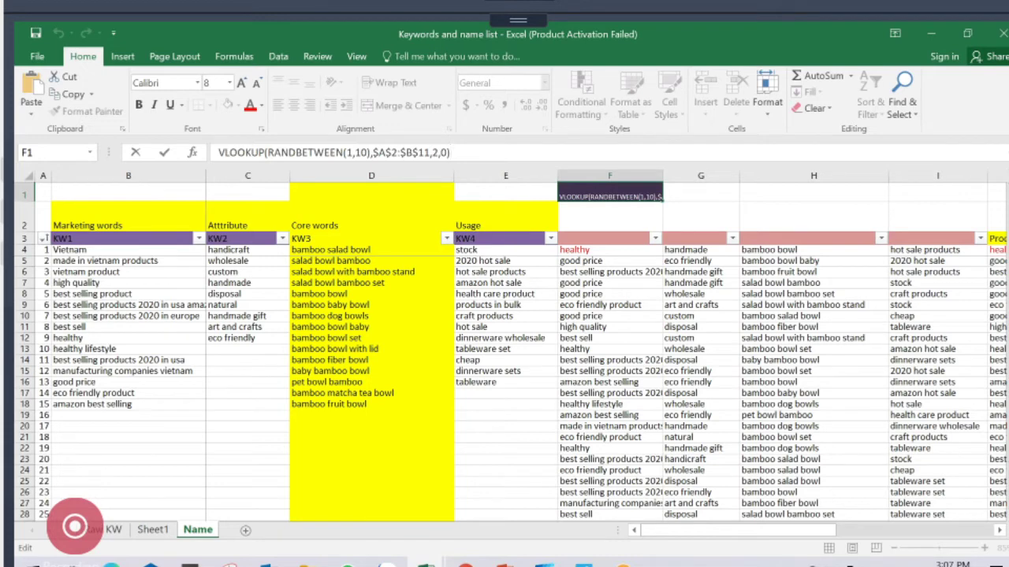
key(Escape)
Inspect the formula in F4 and the Marketing words range it looks up, leaving the formula as it is
click(609, 249)
click(517, 153)
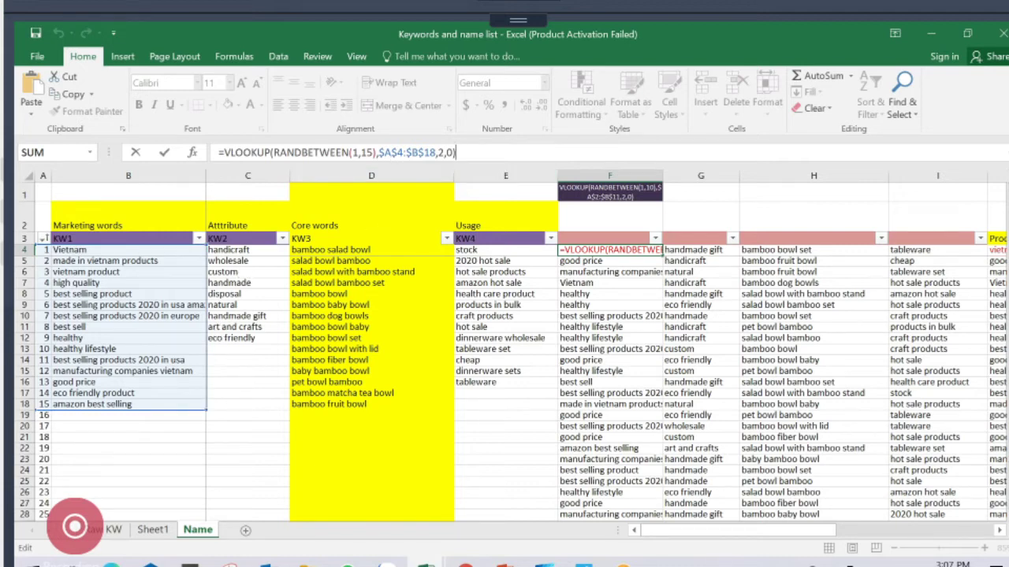
key(Escape)
key(ctrl+Return)
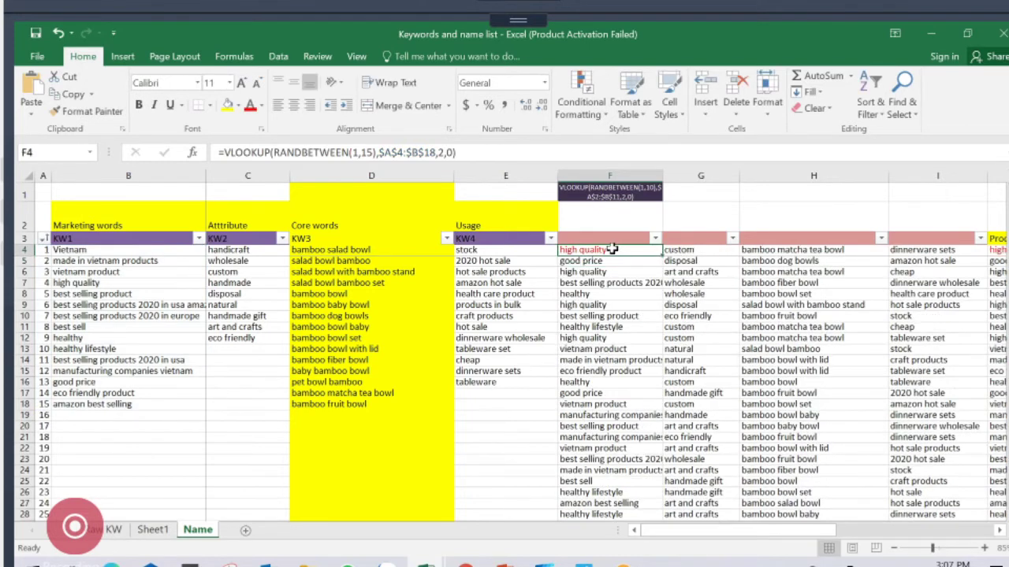
Compare the random keyword picks in column F and the sample formula in F1 with the source keyword table in columns B to E
click(592, 180)
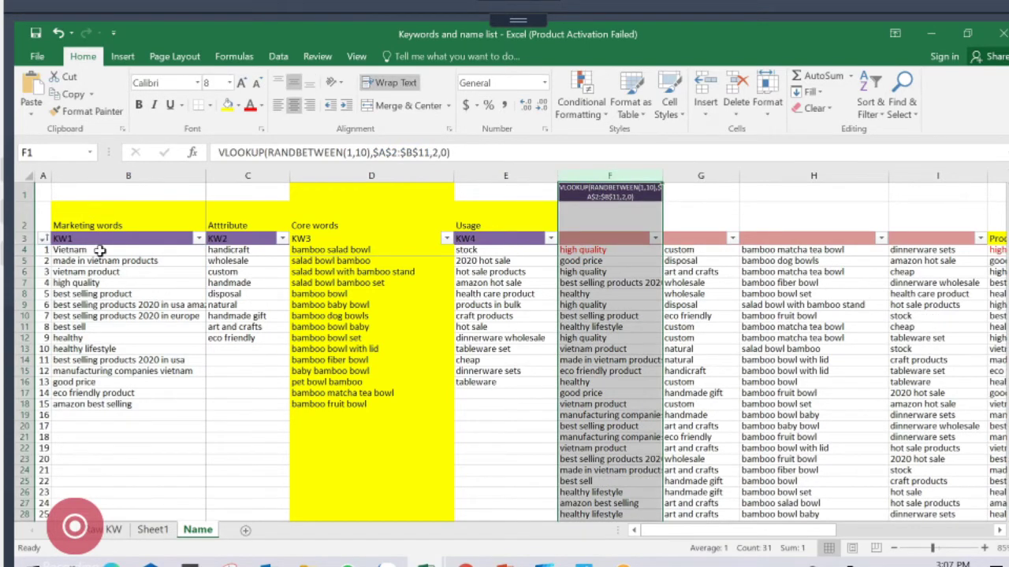
click(236, 338)
click(354, 348)
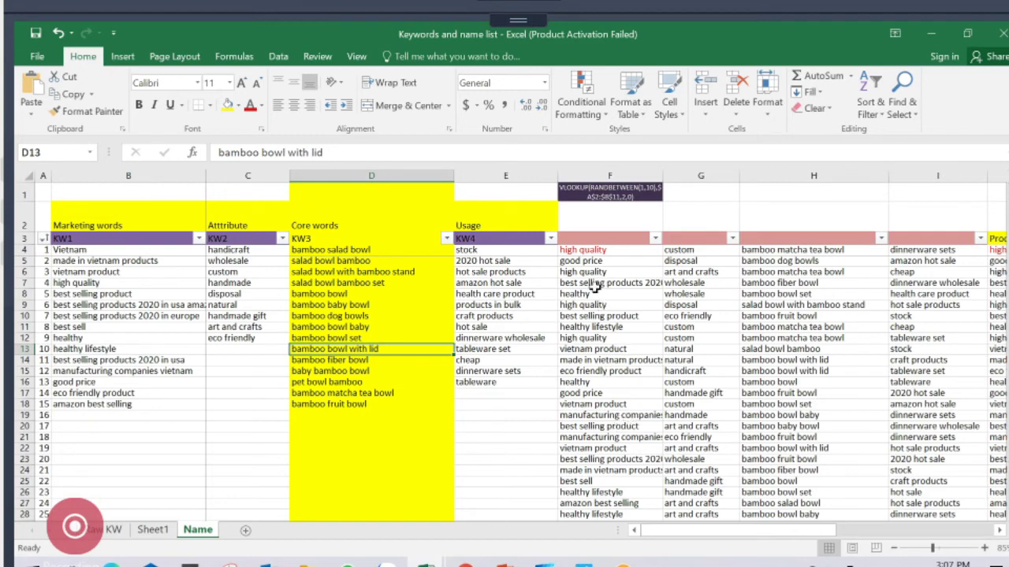
click(596, 196)
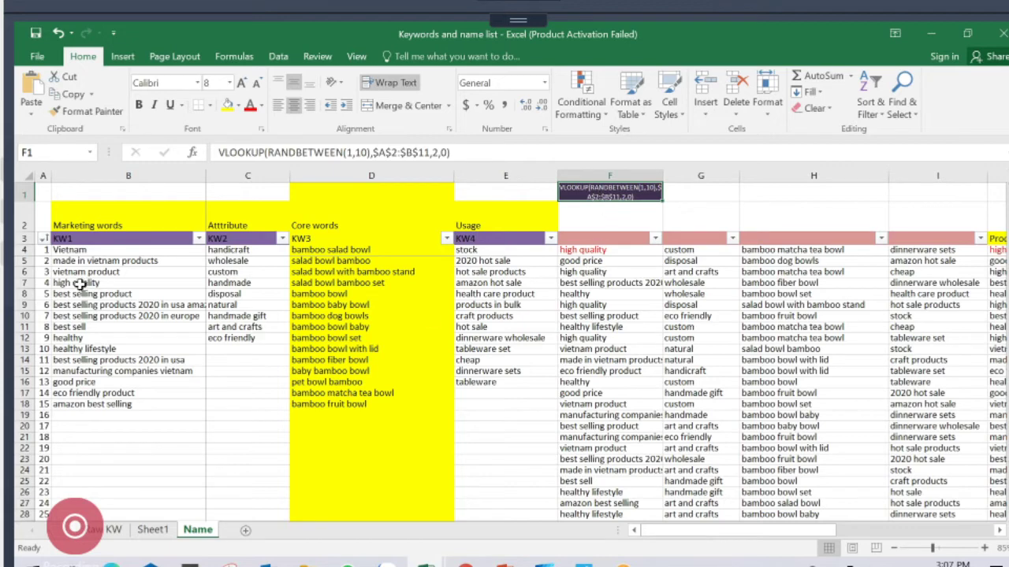
drag(79, 254, 513, 516)
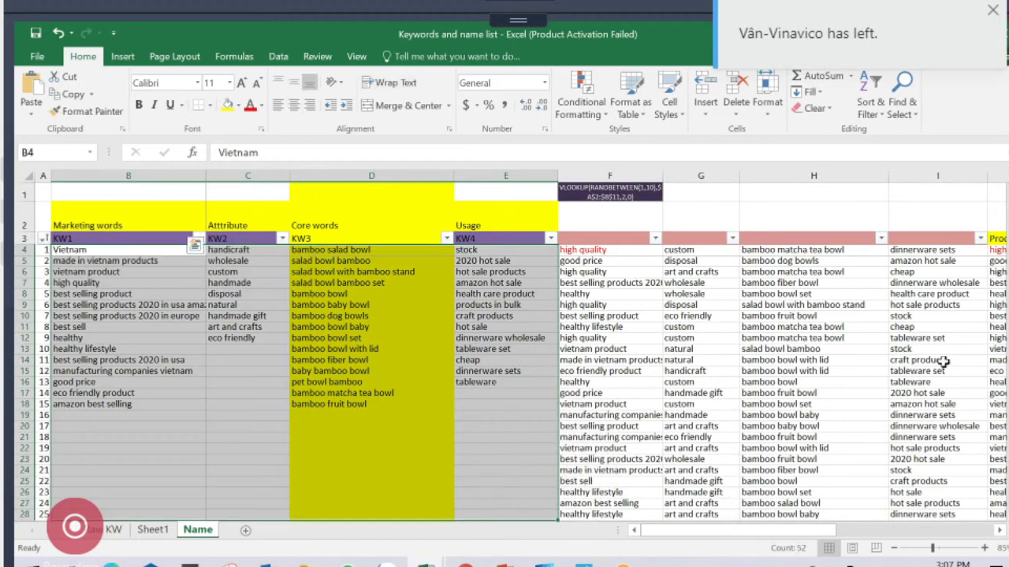
click(592, 250)
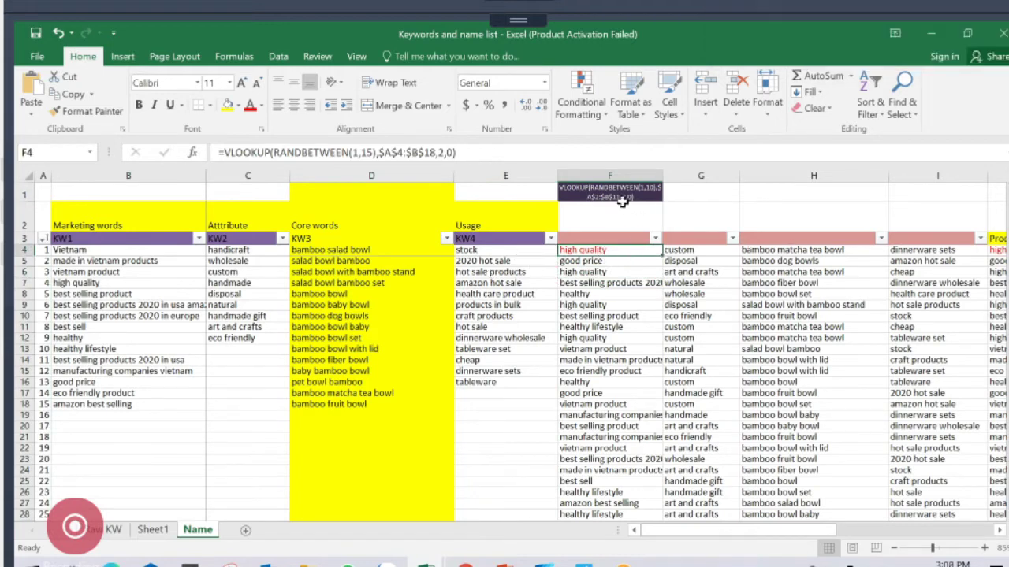
Match each randomly generated keyword column F to I with its source column B to E, from Marketing words through Usage
drag(619, 175, 938, 175)
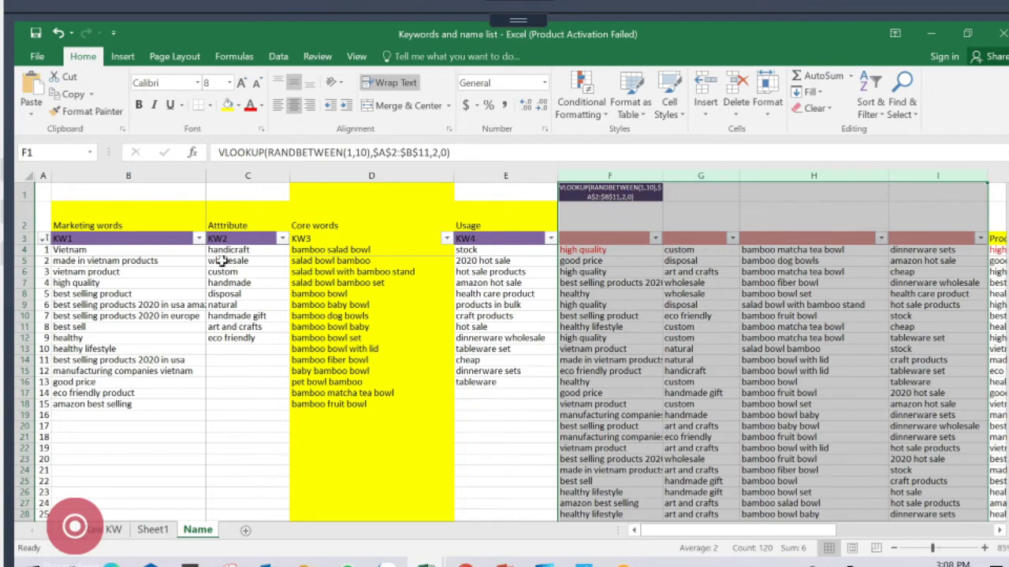
click(118, 175)
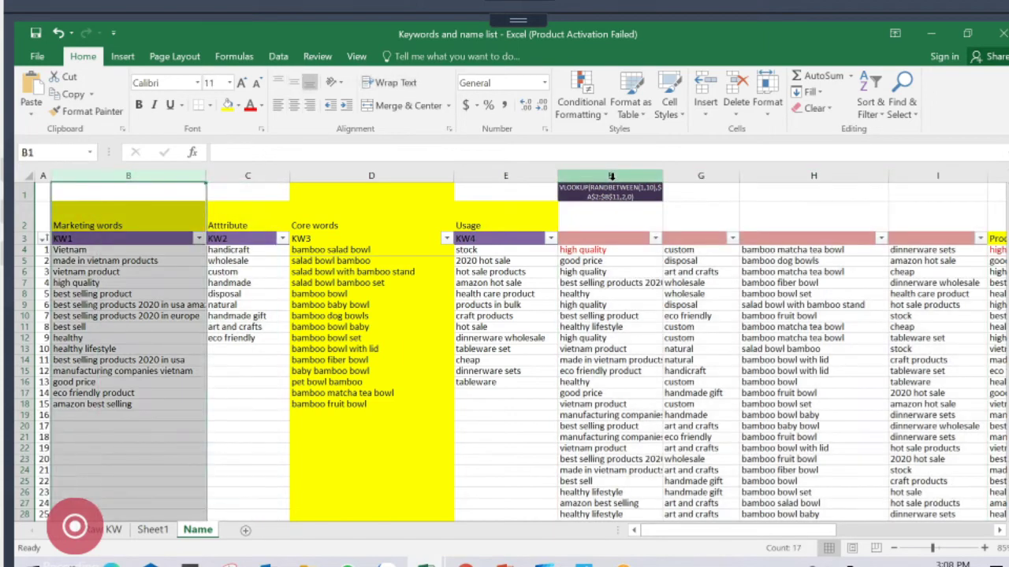
click(603, 171)
click(118, 175)
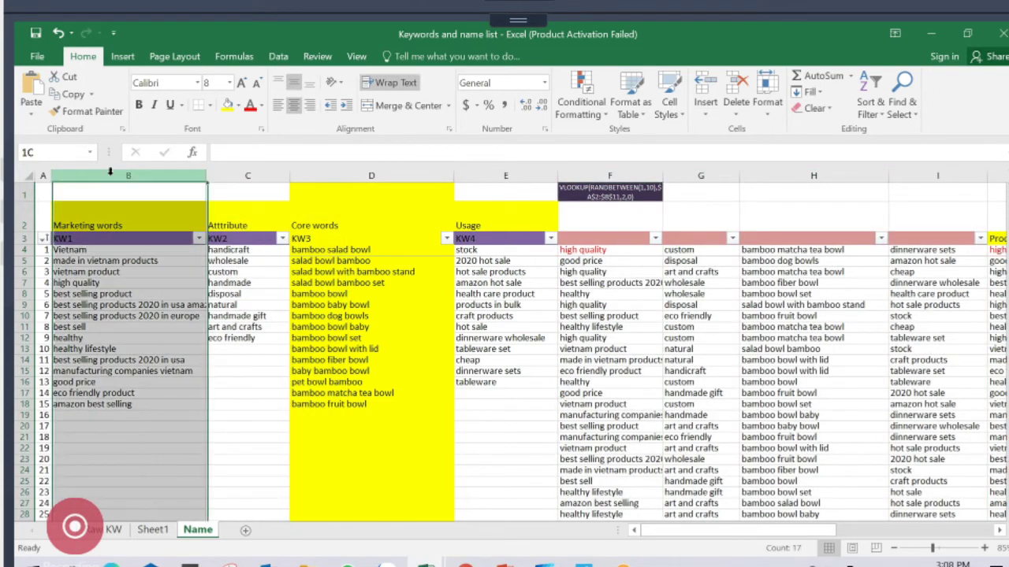
click(708, 171)
click(236, 174)
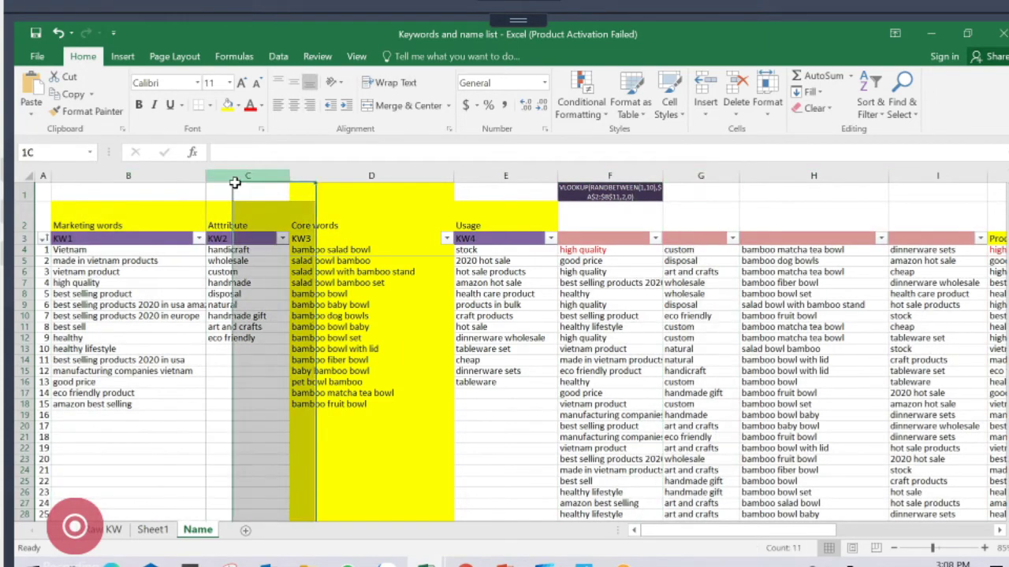
click(815, 164)
click(371, 164)
click(919, 164)
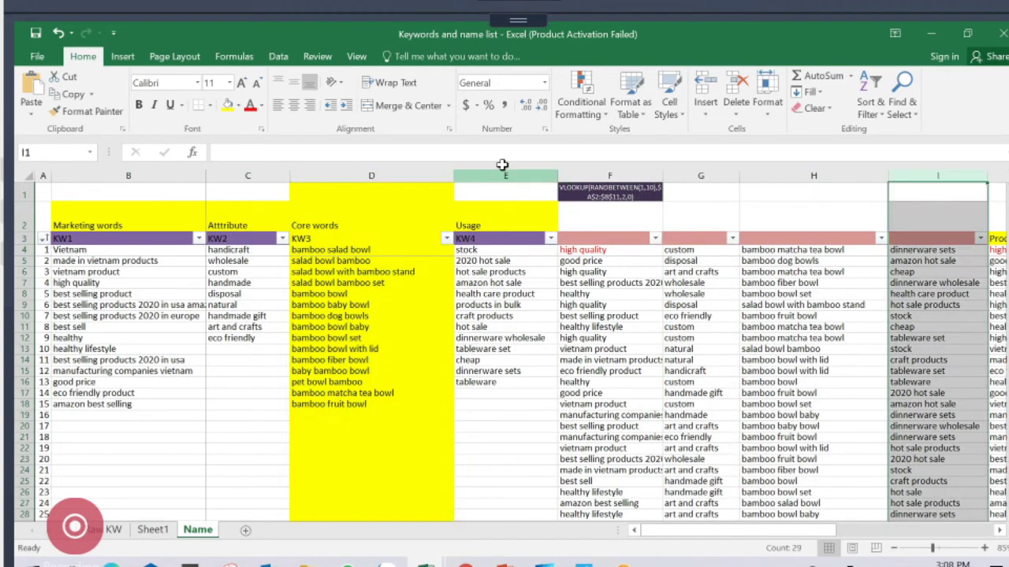
click(502, 163)
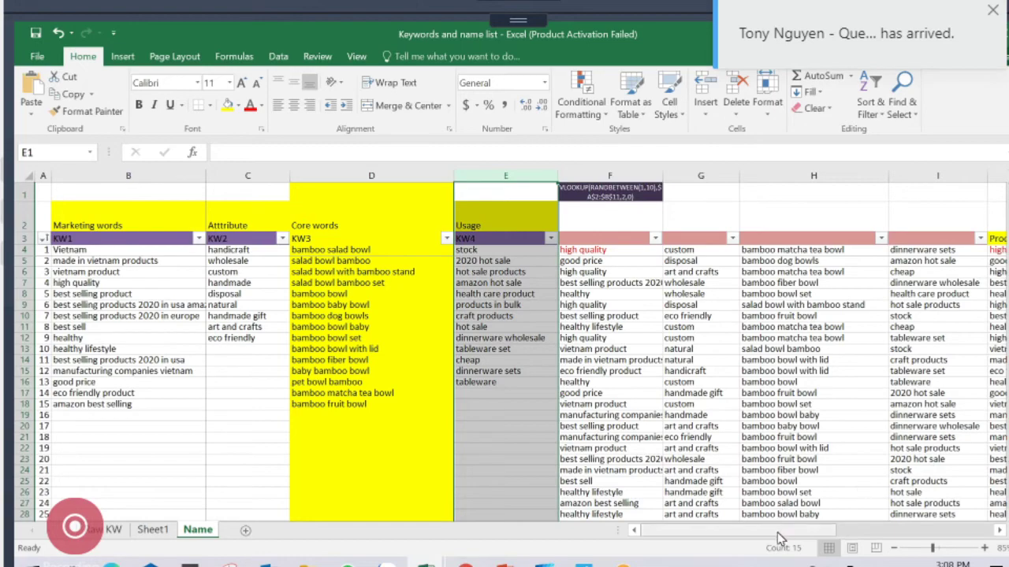
Examine how the formula in J4 joins columns F to I into the Products name & KW entry
drag(776, 538, 868, 538)
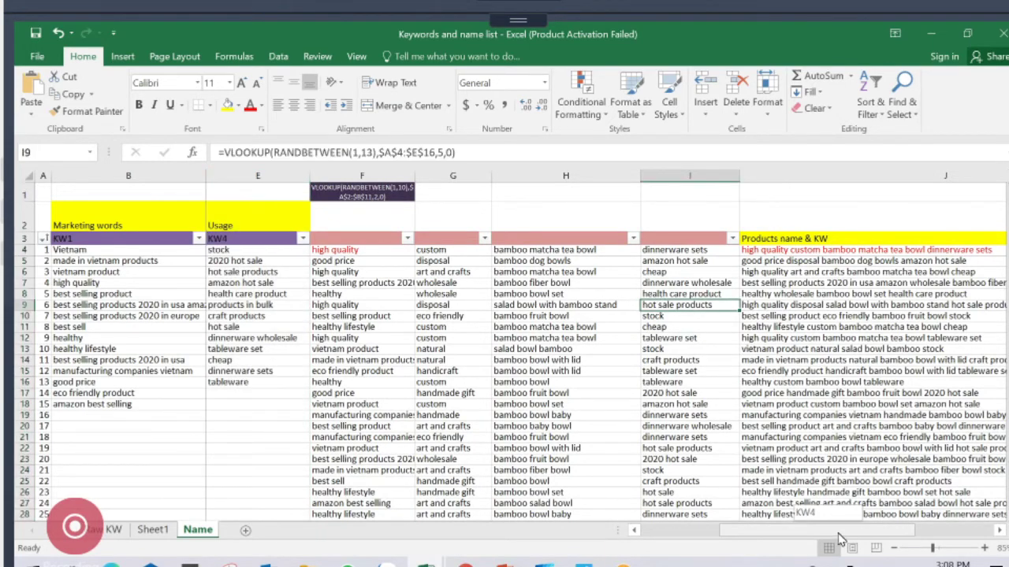
drag(829, 532, 906, 533)
click(607, 251)
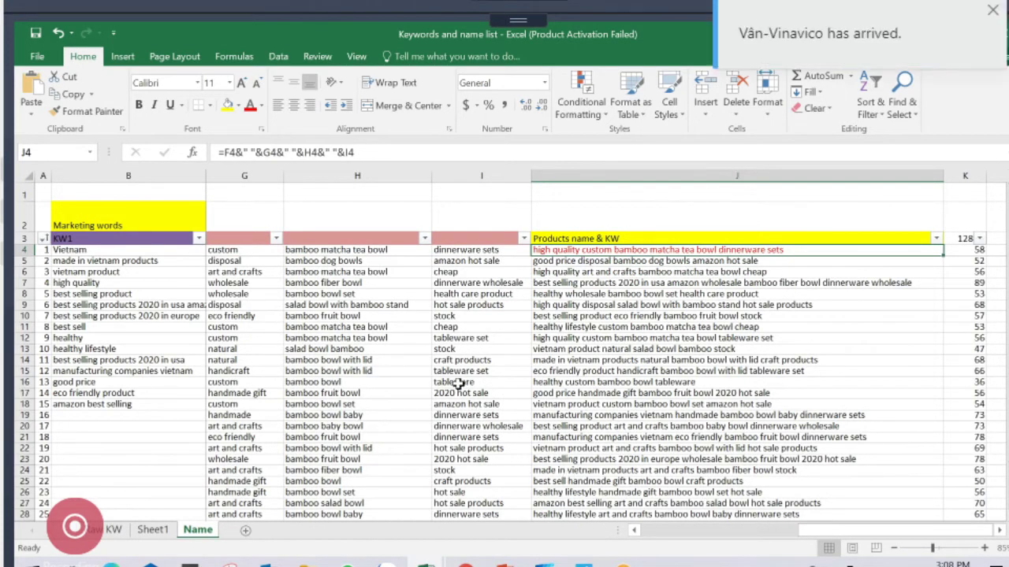
ctrl+scroll(457, 383, down, 1)
drag(768, 538, 738, 538)
drag(212, 174, 452, 194)
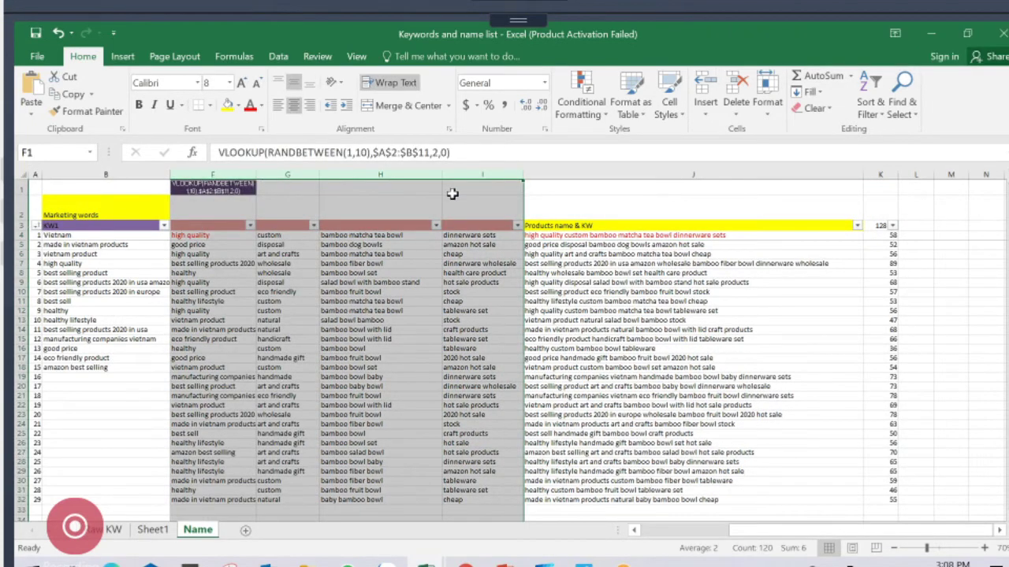
click(562, 236)
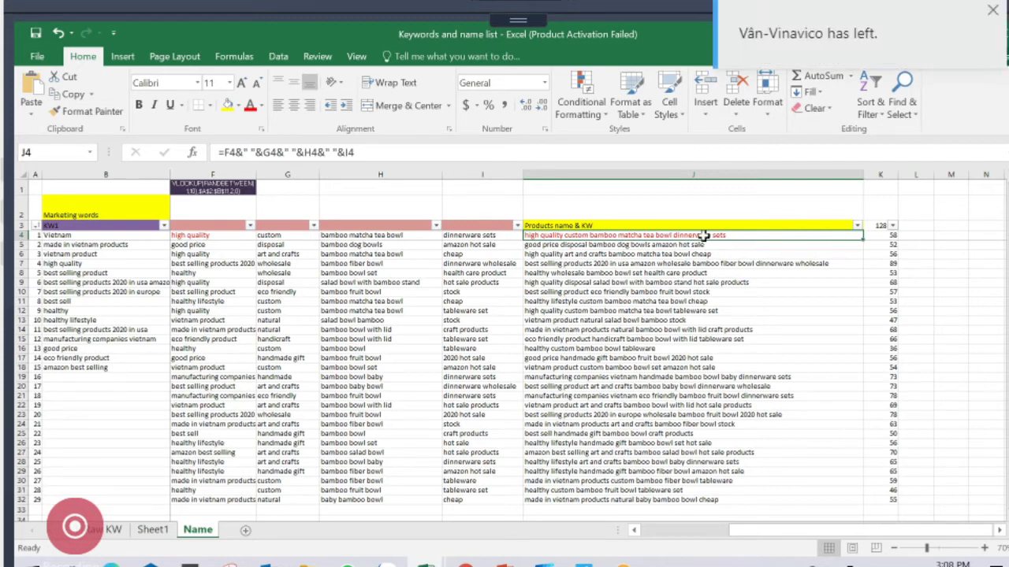
Inspect the LEN formulas in column K that count product name characters, against the 128 limit in its heading
click(876, 236)
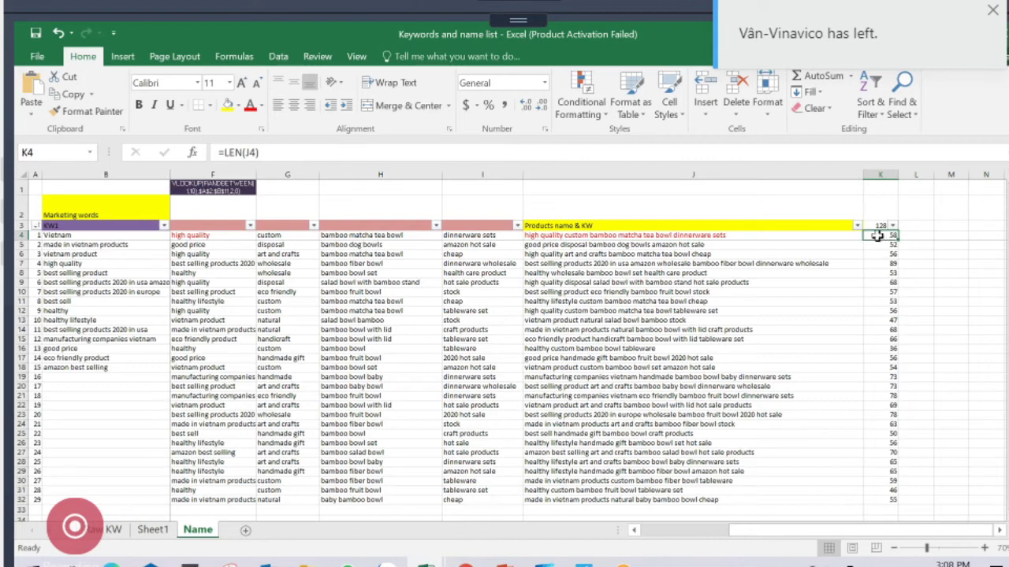
click(713, 156)
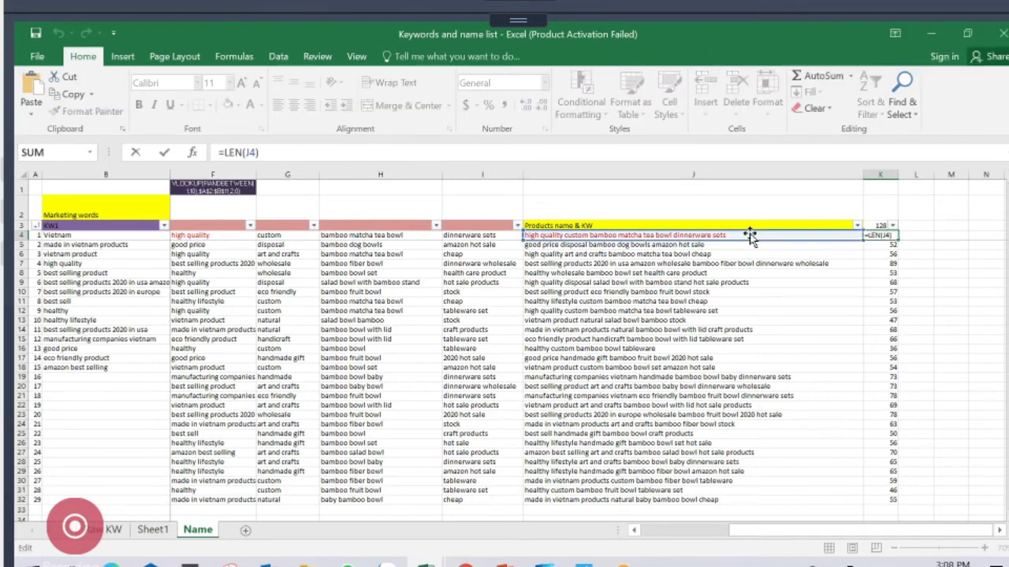
key(Return)
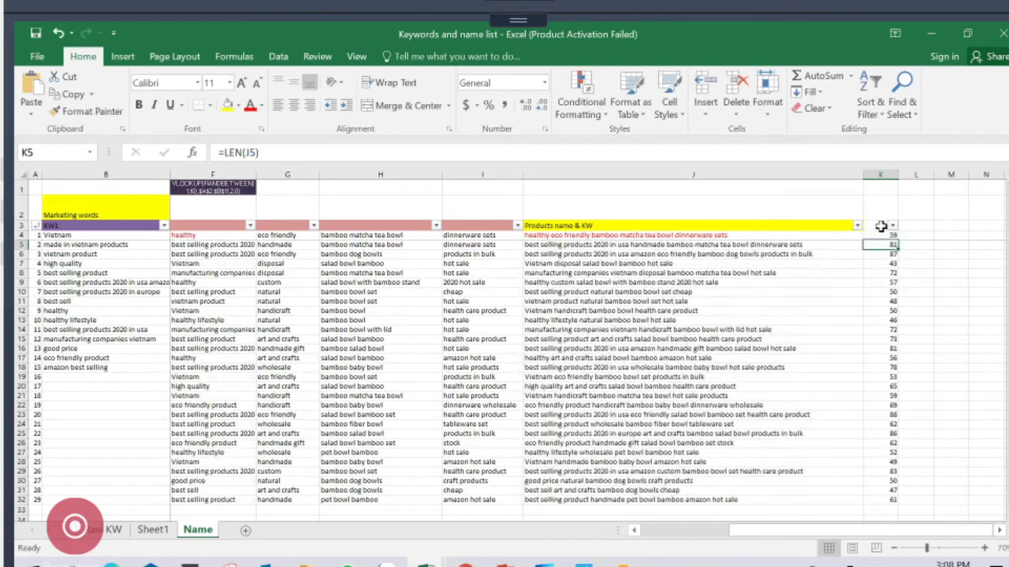
click(879, 225)
click(882, 236)
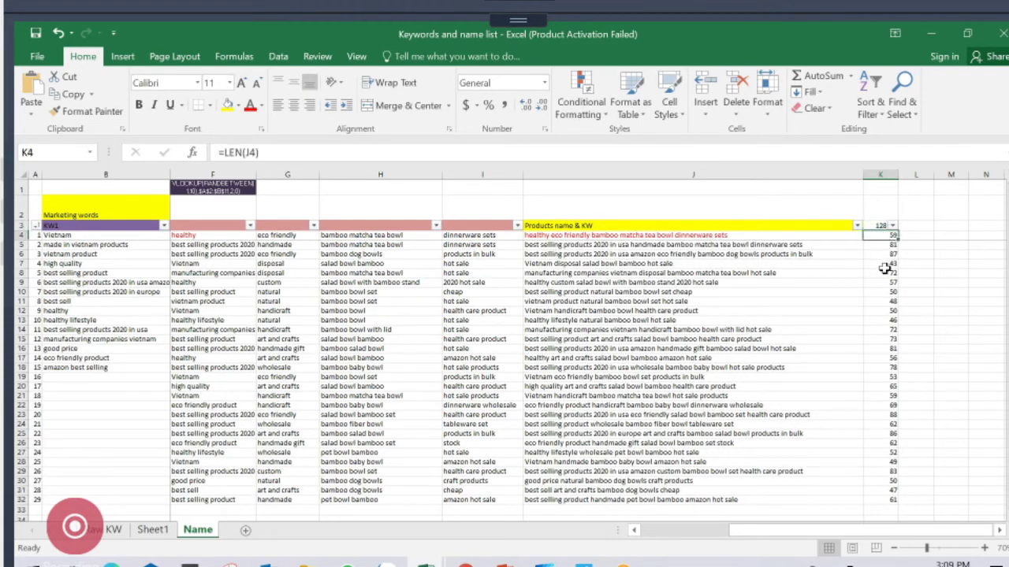
click(884, 270)
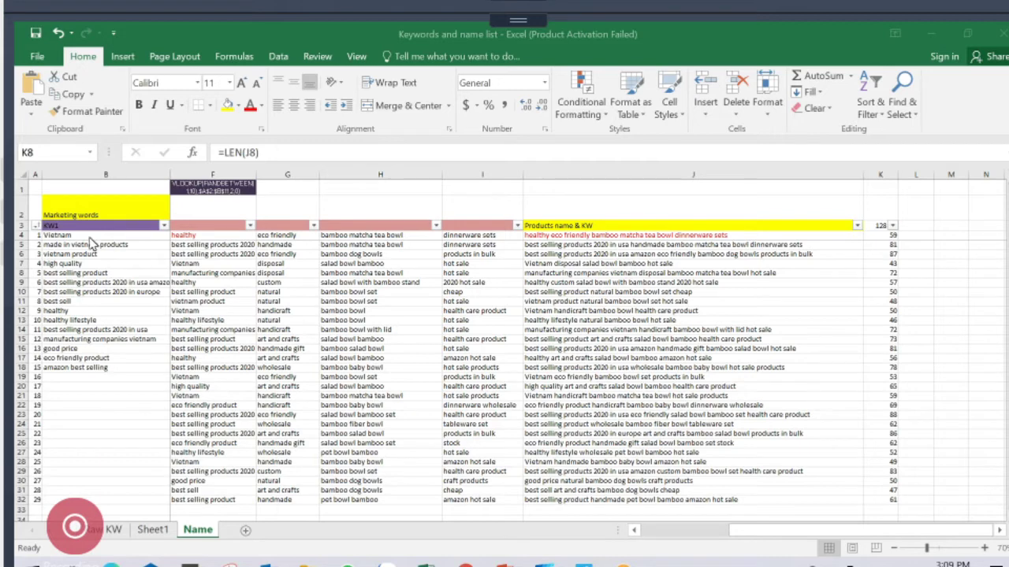
Clear the keyword labels in header cells B3, C3 and E3, keeping only the one above Core words
click(381, 405)
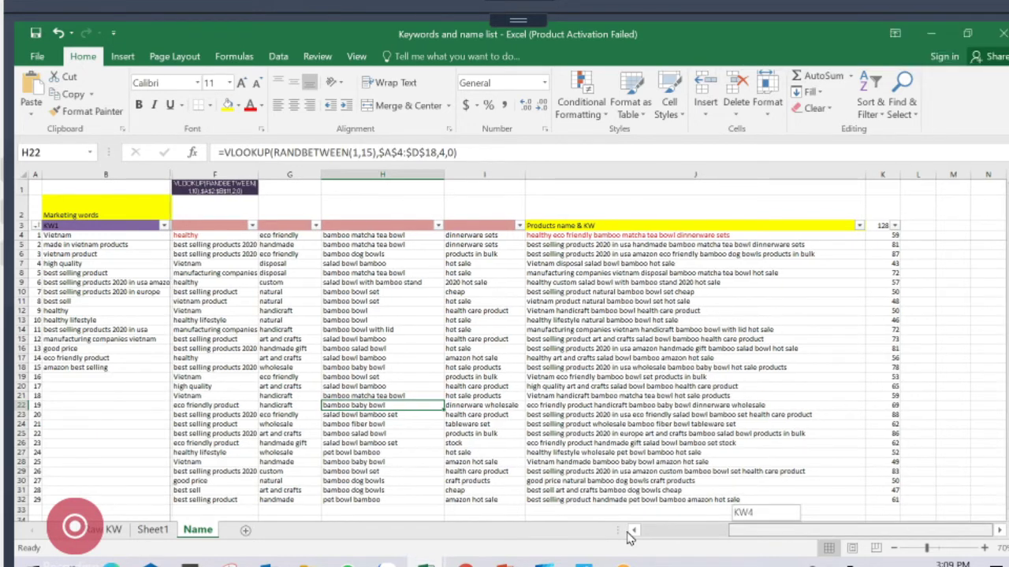
drag(754, 538, 654, 538)
drag(95, 227, 187, 233)
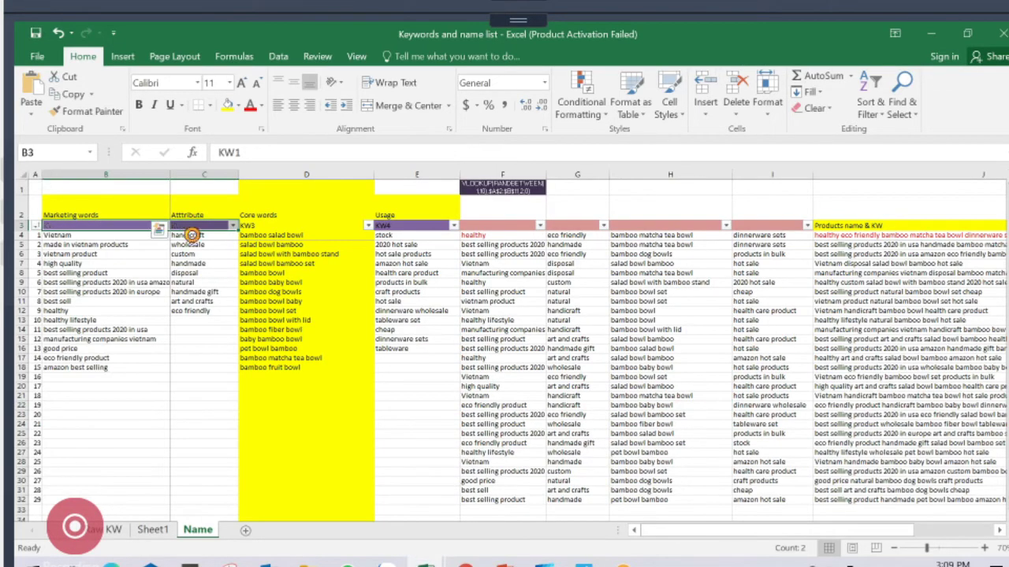
click(404, 232)
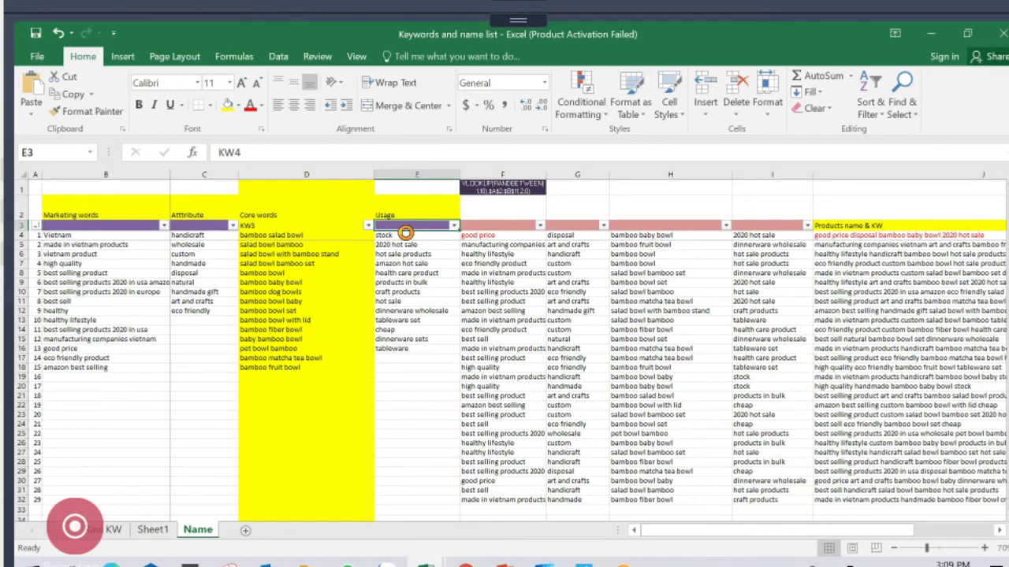
key(Delete)
Examine the keyword list in the Core words column
click(271, 172)
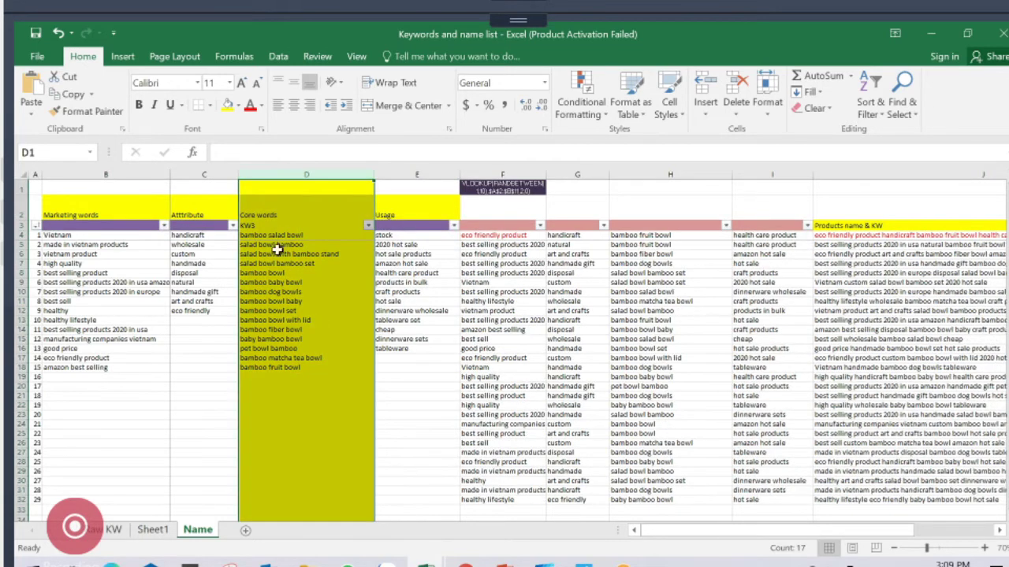
click(263, 226)
key(ctrl+shift+Down)
click(268, 301)
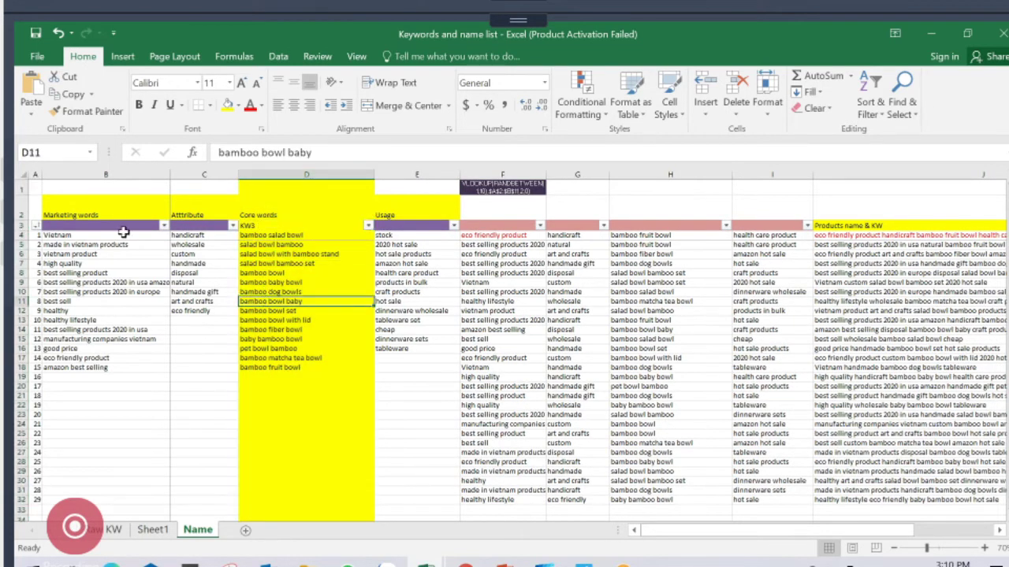
Enter "Word 1" as the header label in cell B3 under Marketing words
click(118, 228)
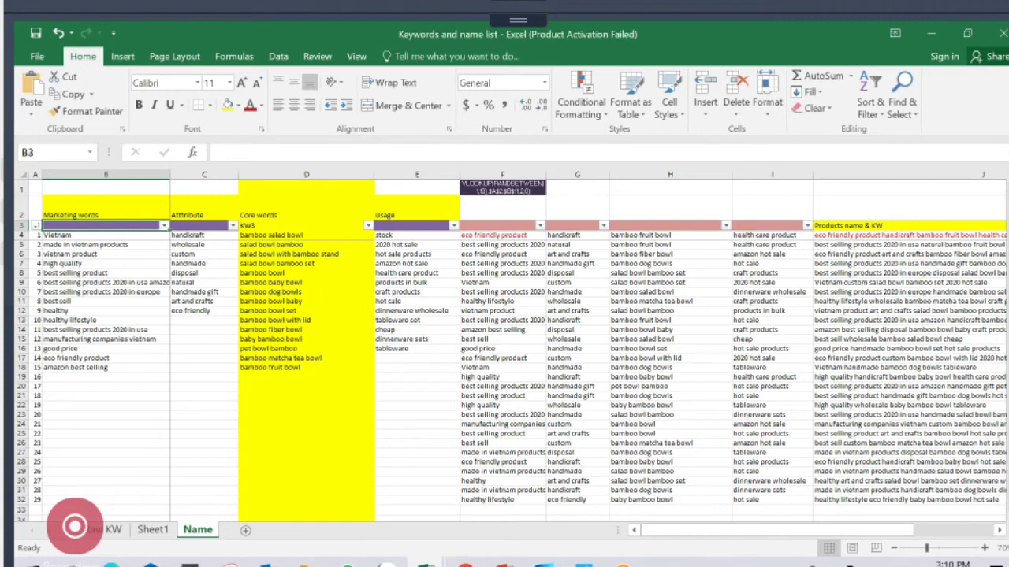
text(Tư)
key(BackSpace)
key(BackSpace)
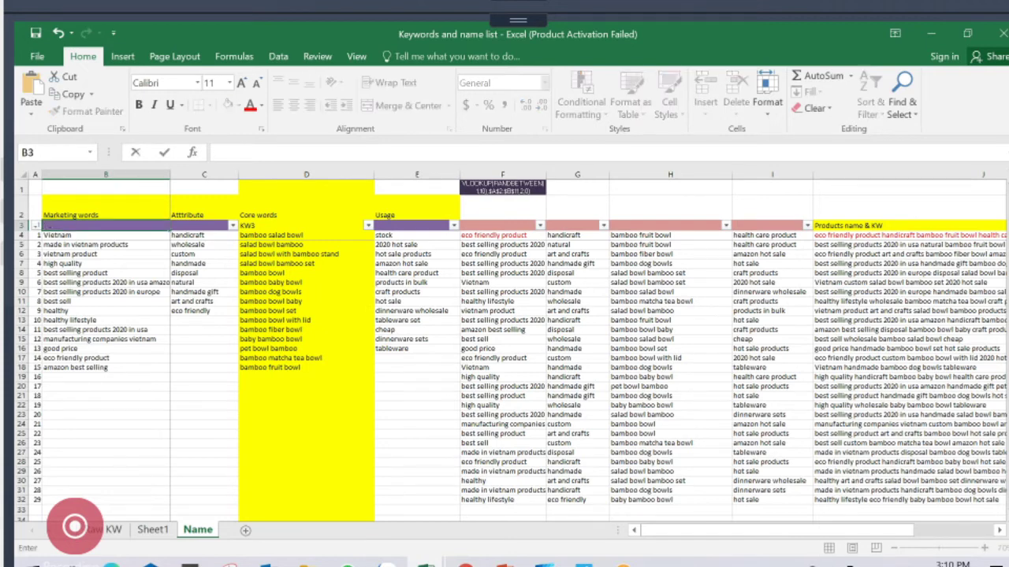
text(Worr)
key(BackSpace)
text(d 1)
key(ctrl+Return)
Compare the Core words column with the Marketing words, Attribute and Usage columns and the combined names in column J
click(424, 229)
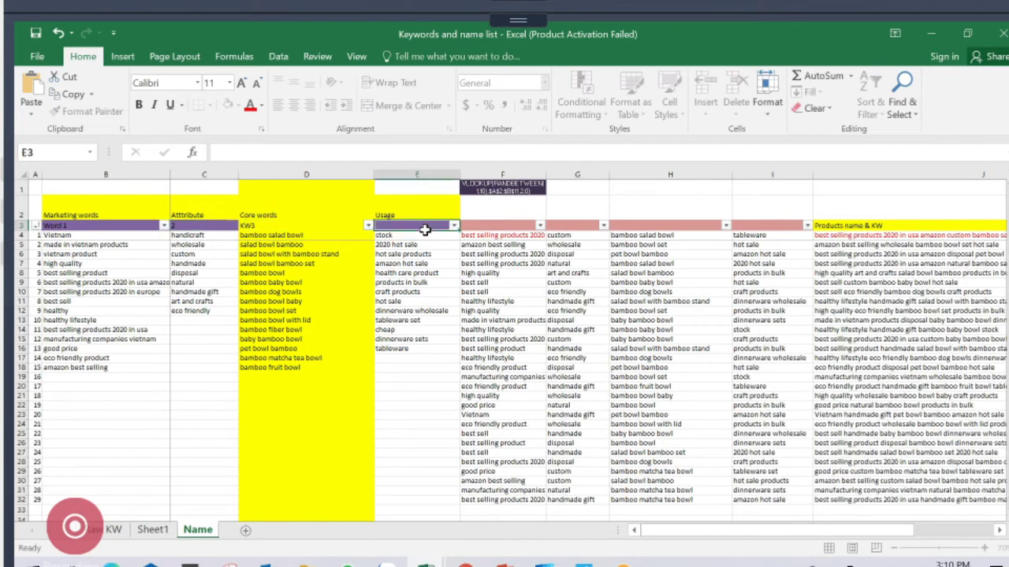
click(365, 245)
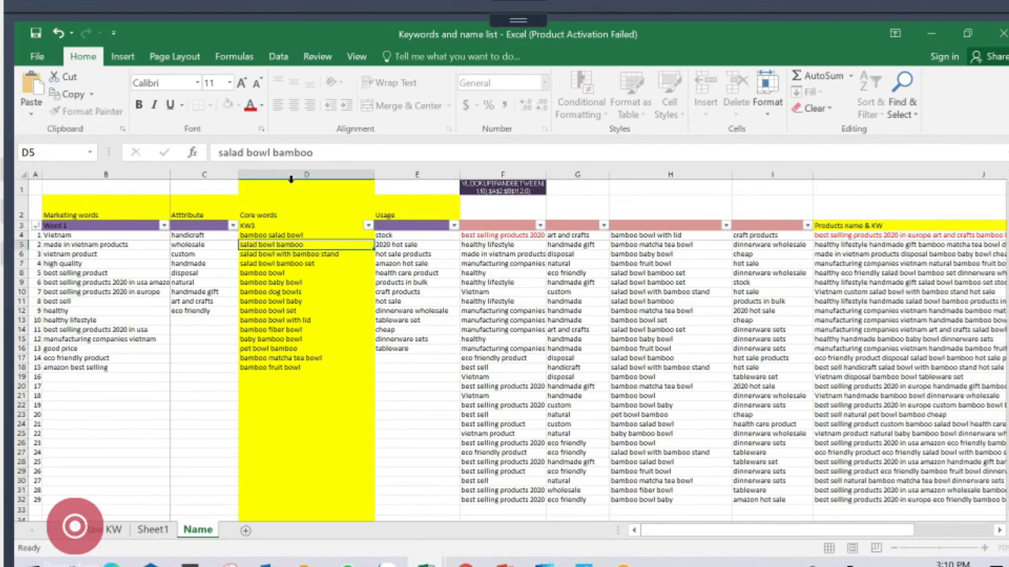
click(290, 179)
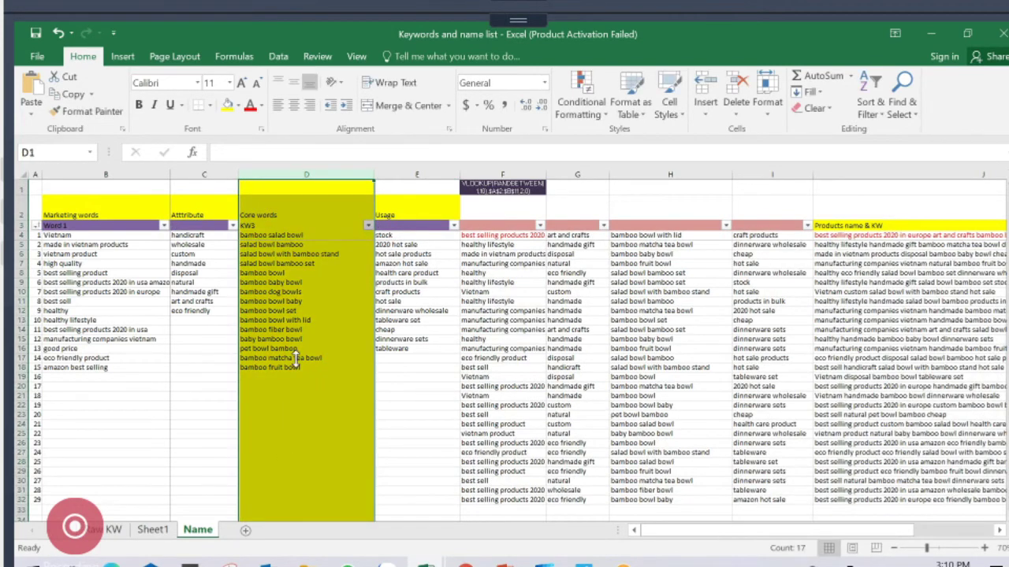
click(88, 226)
click(197, 244)
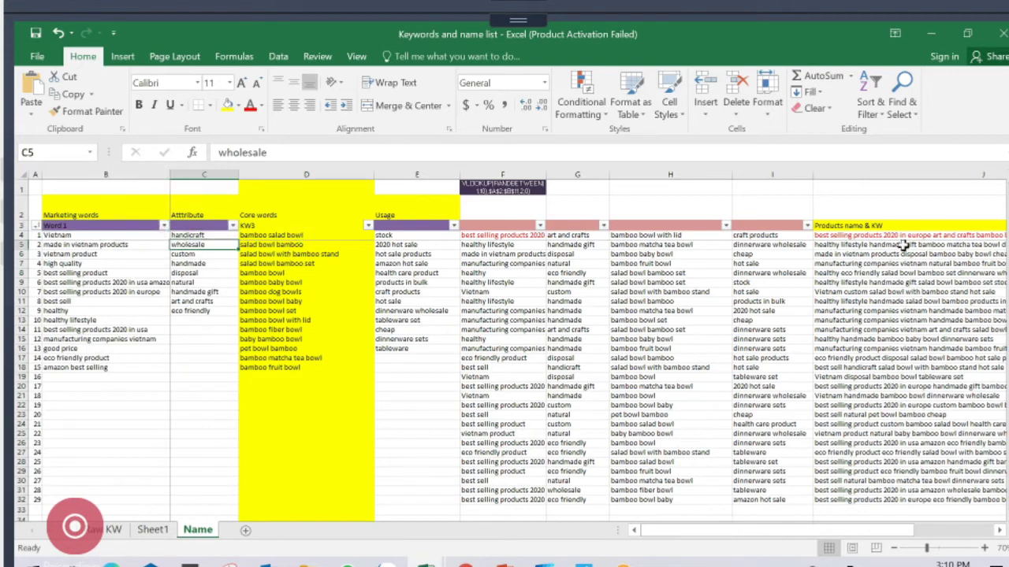
click(863, 245)
click(320, 309)
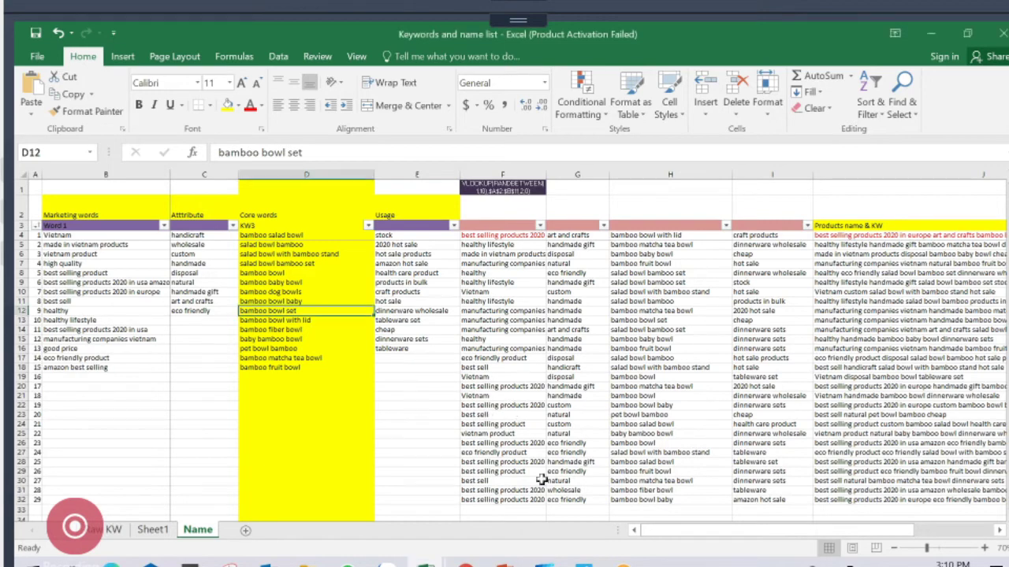
Switch to the 031821 Posting product presentation in PowerPoint and review slides 15 and 16, ending on image editing and video creation
mouse_move(504, 561)
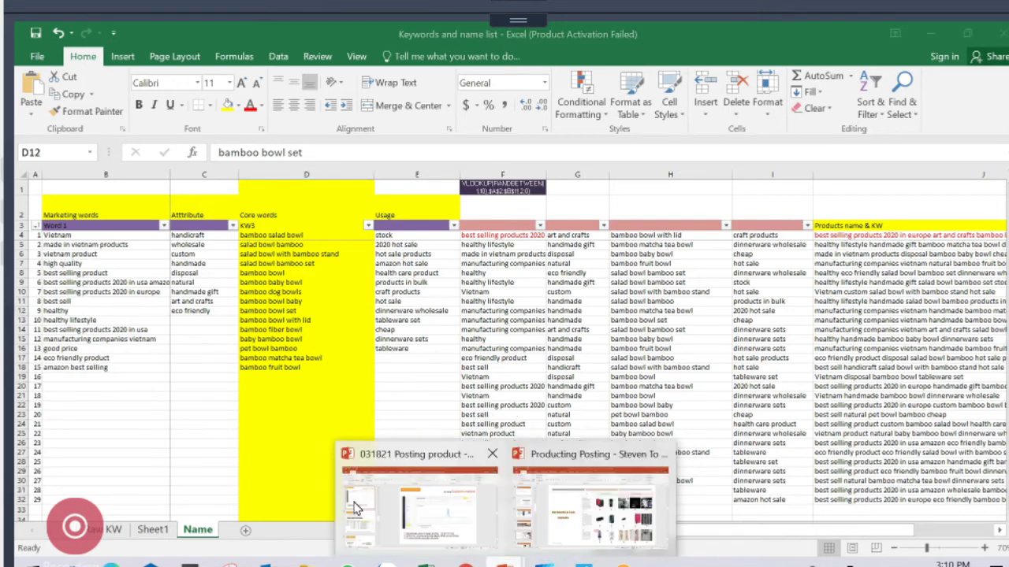
click(354, 507)
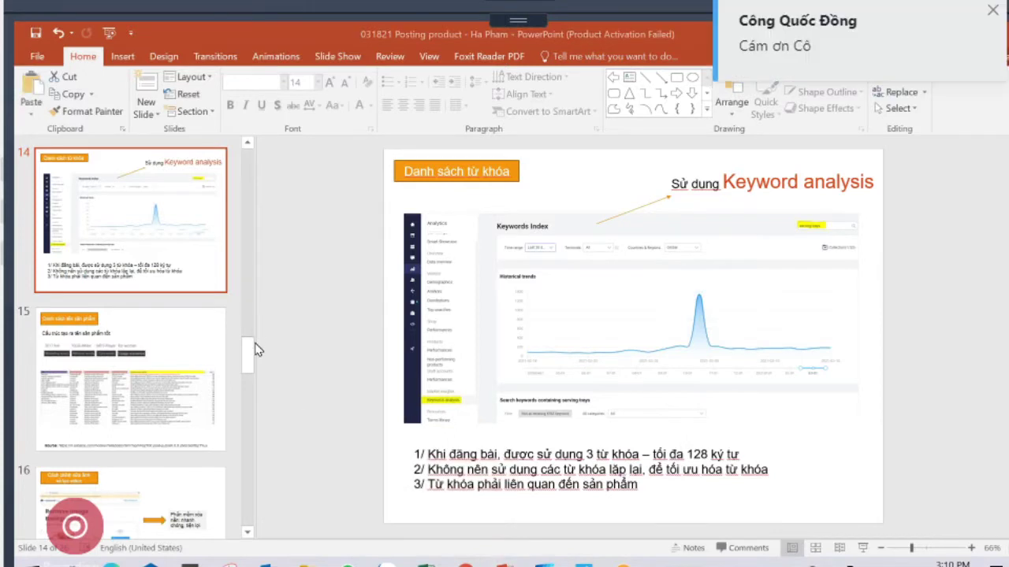
scroll(256, 350, down, 1)
scroll(256, 350, down, 1)
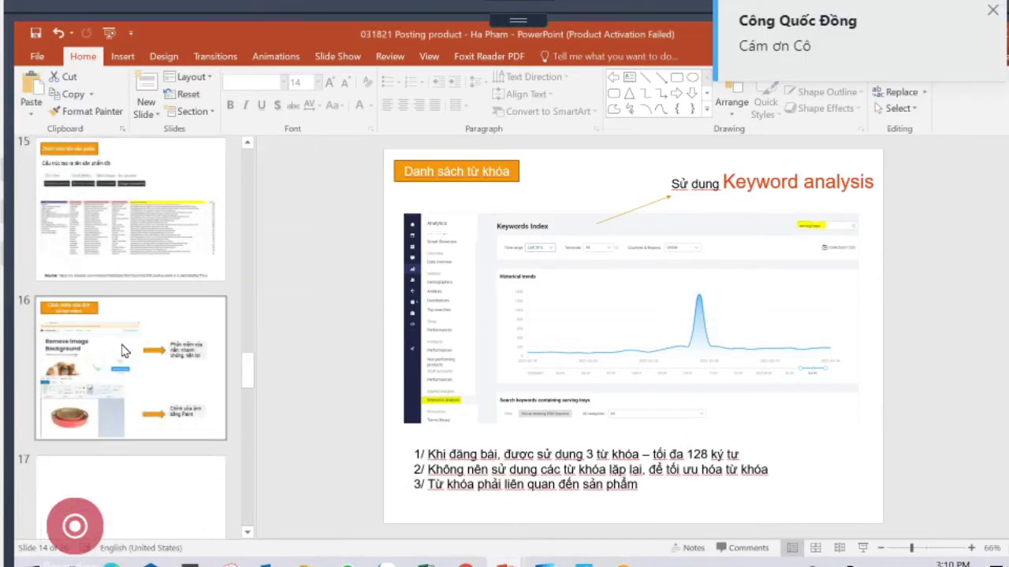
scroll(124, 349, up, 2)
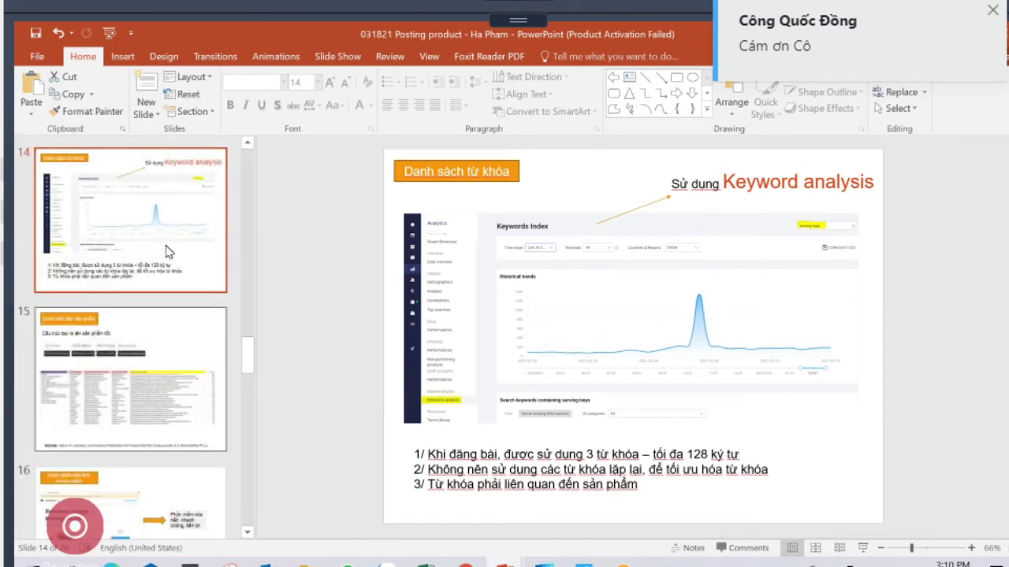
click(154, 344)
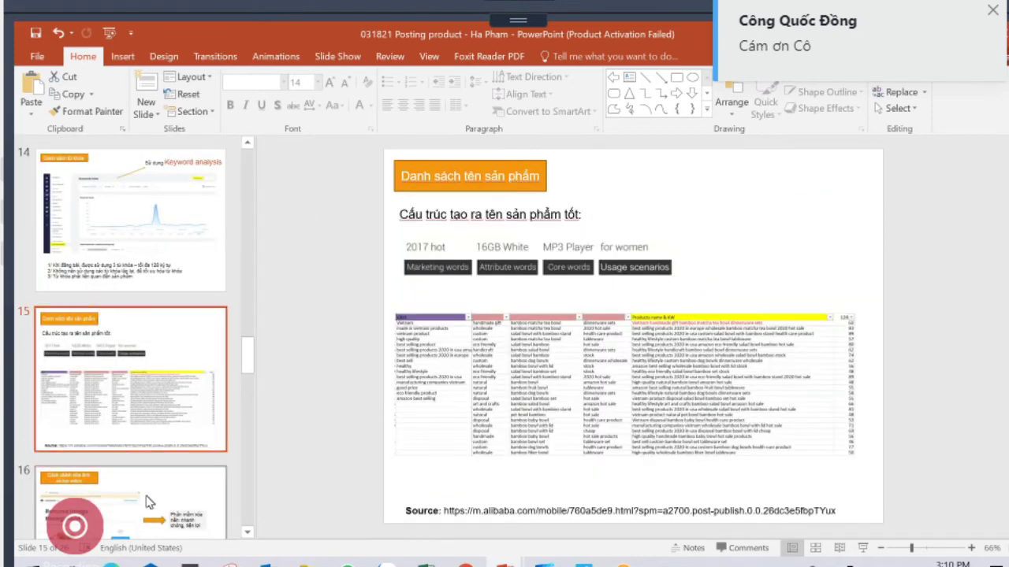
click(149, 504)
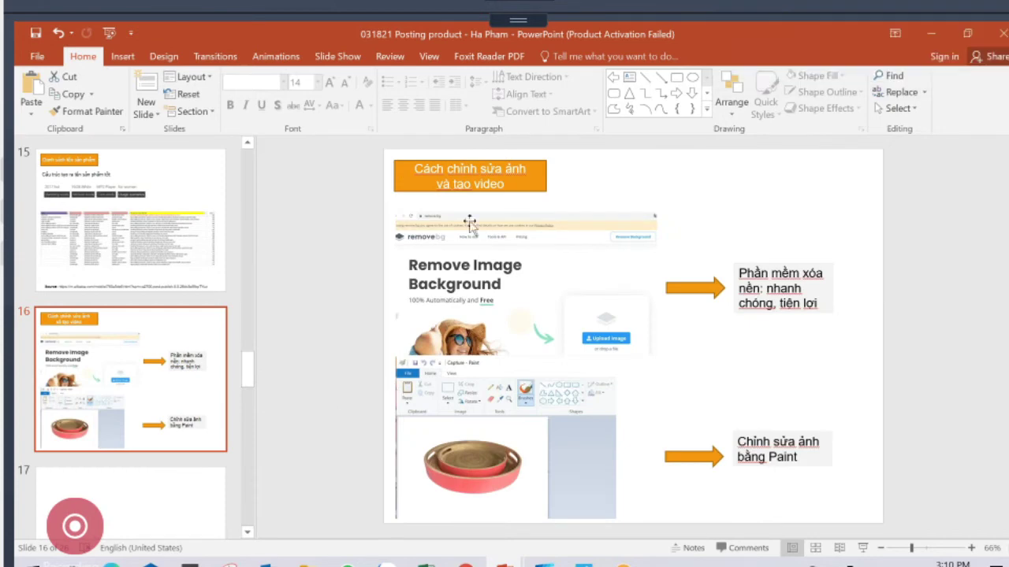
drag(543, 184, 417, 168)
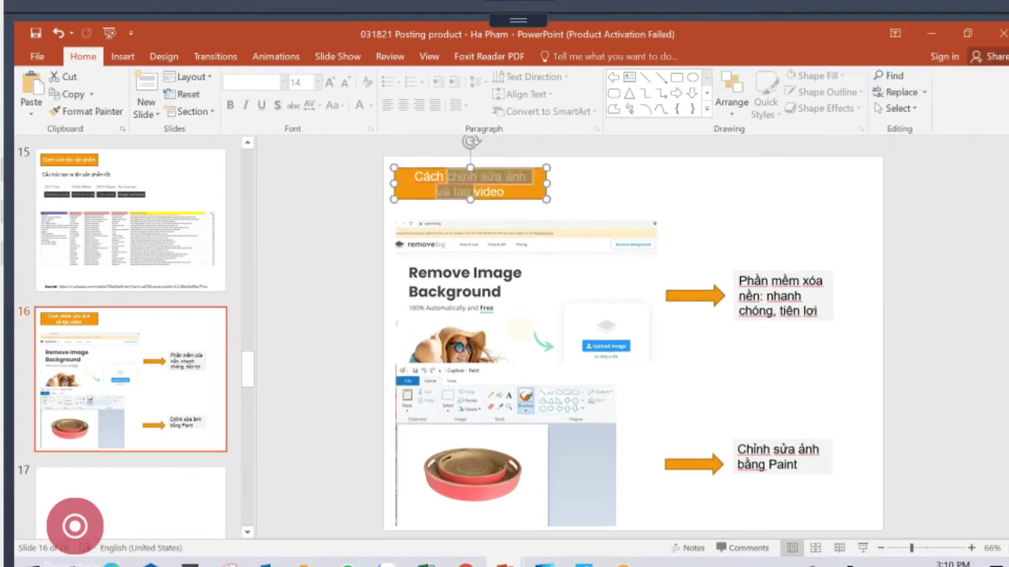
click(653, 215)
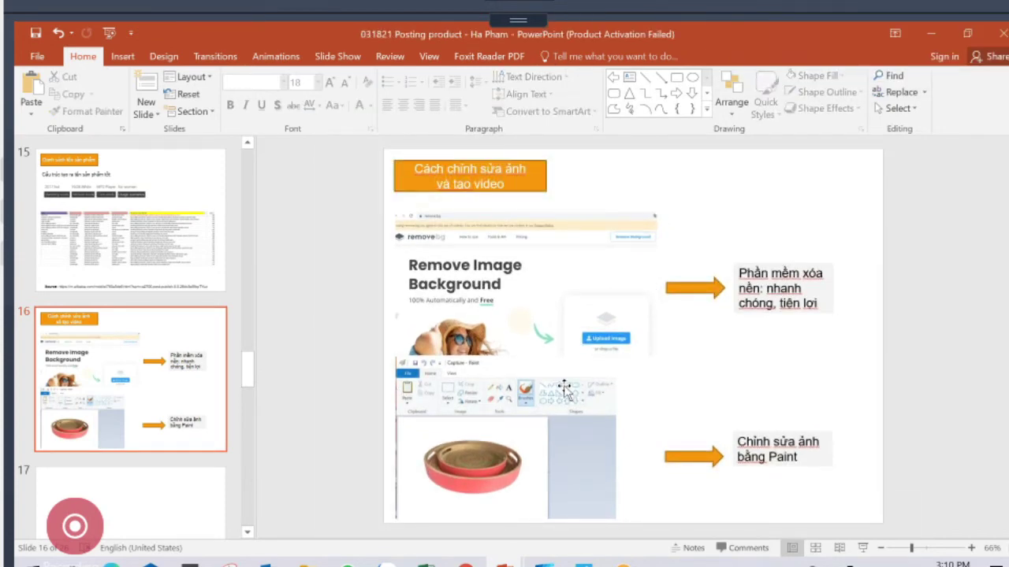
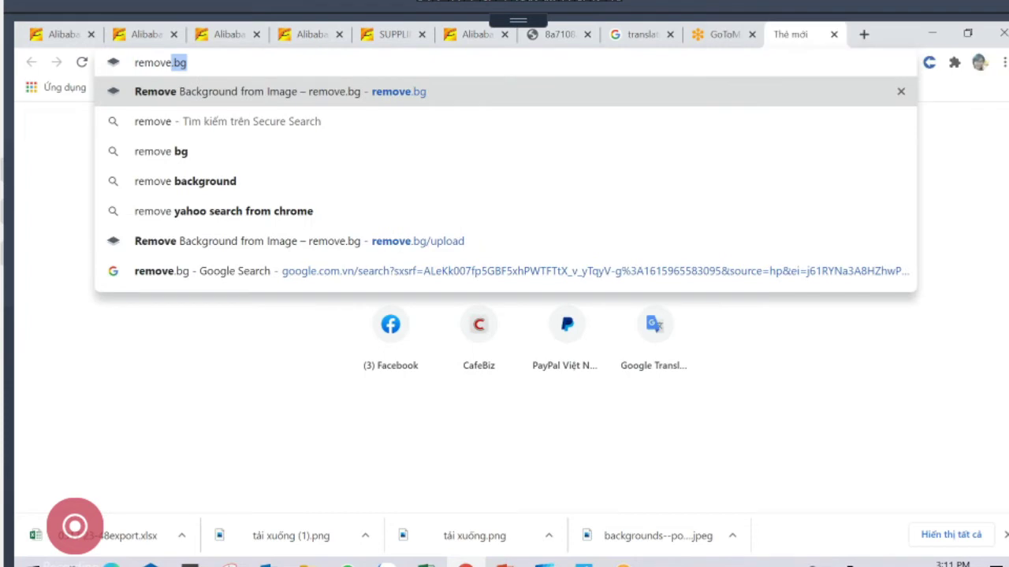
Switch to the browser, open remove.bg and start an image upload
text(bg)
key(Return)
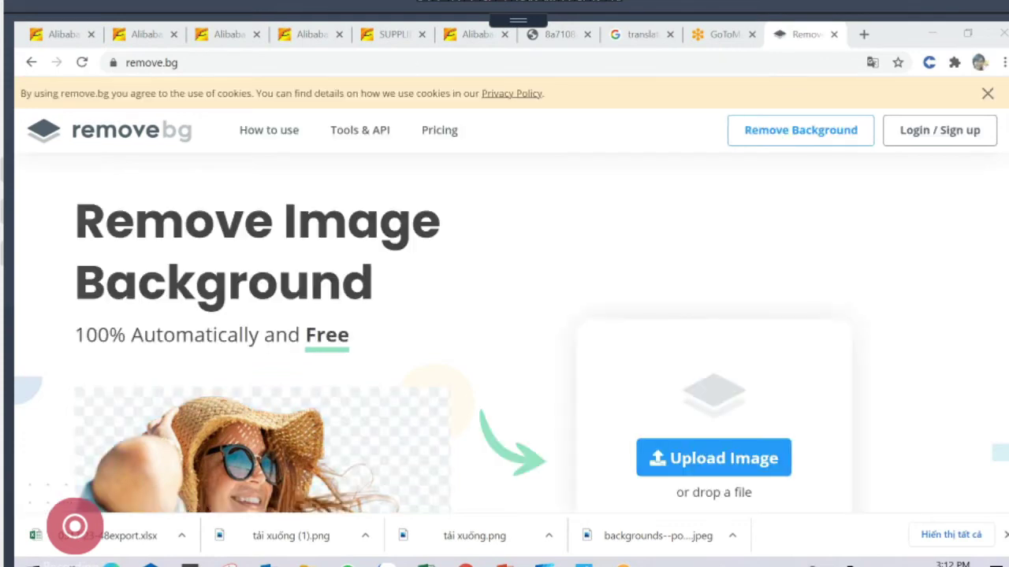
scroll(698, 408, down, 1)
click(695, 384)
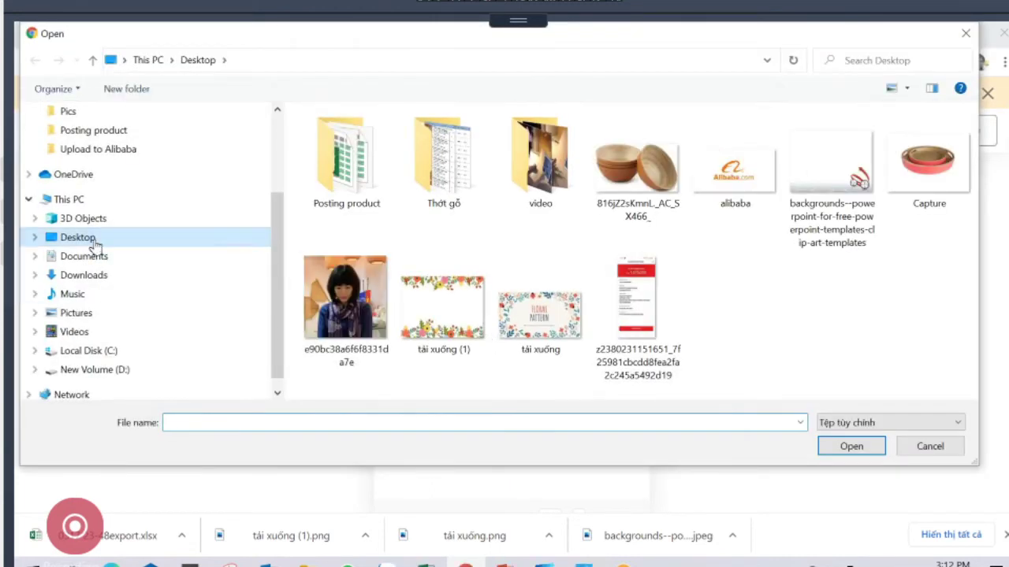
Upload the 177C tray photo from the customer's Pics folder for background removal
scroll(98, 247, up, 1)
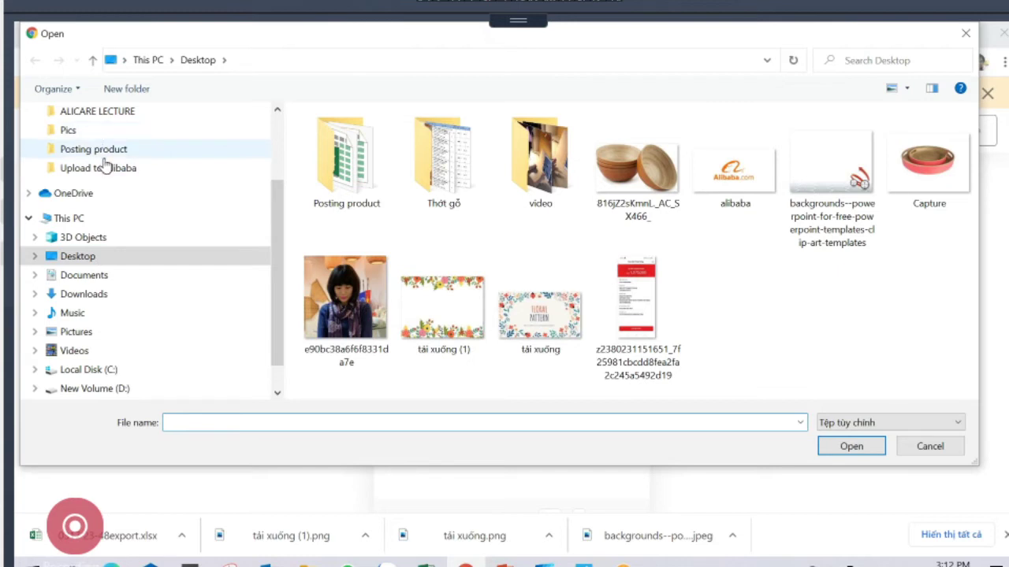
scroll(102, 170, up, 2)
click(96, 225)
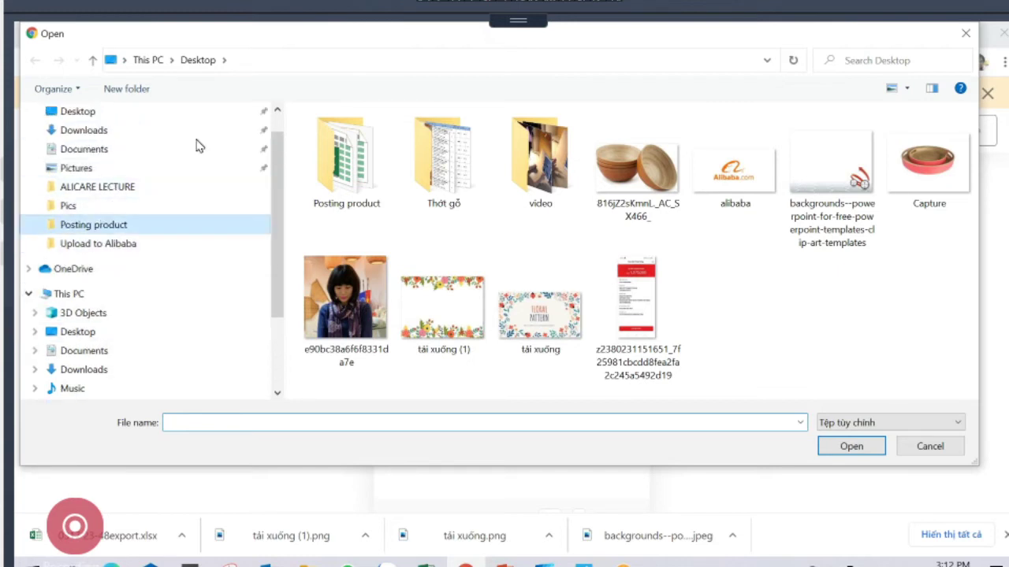
click(124, 245)
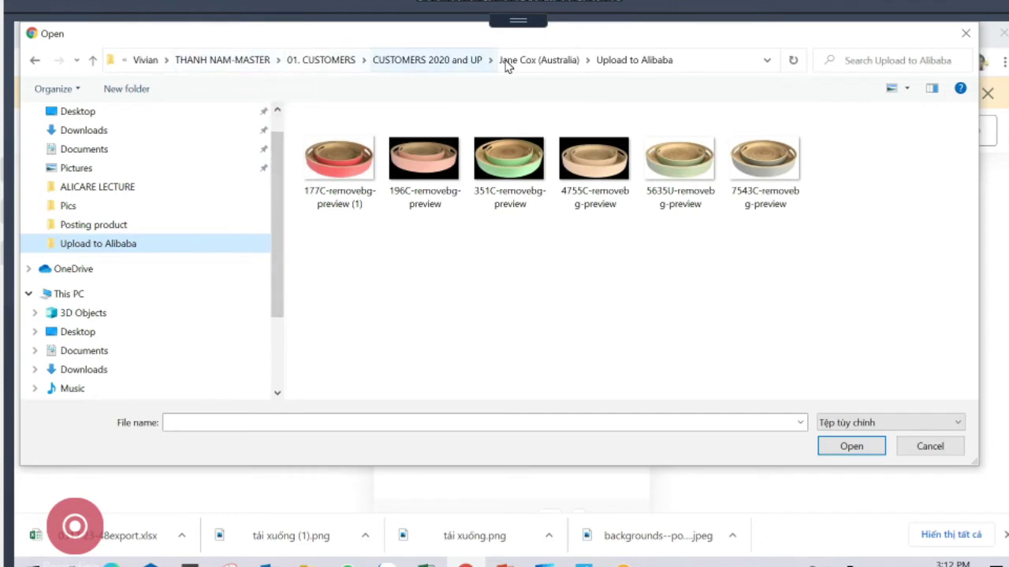
click(518, 65)
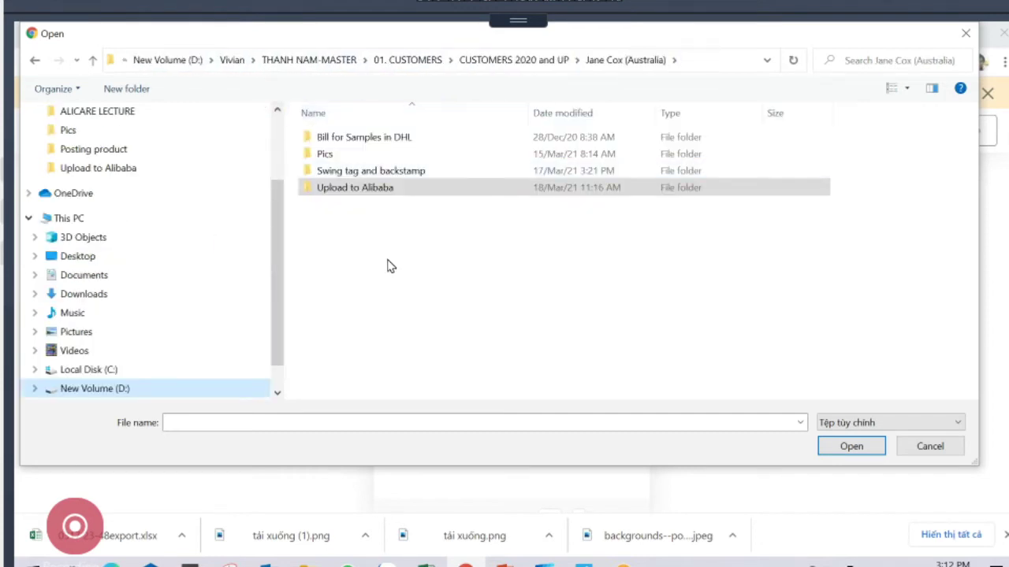
double_click(341, 155)
click(448, 179)
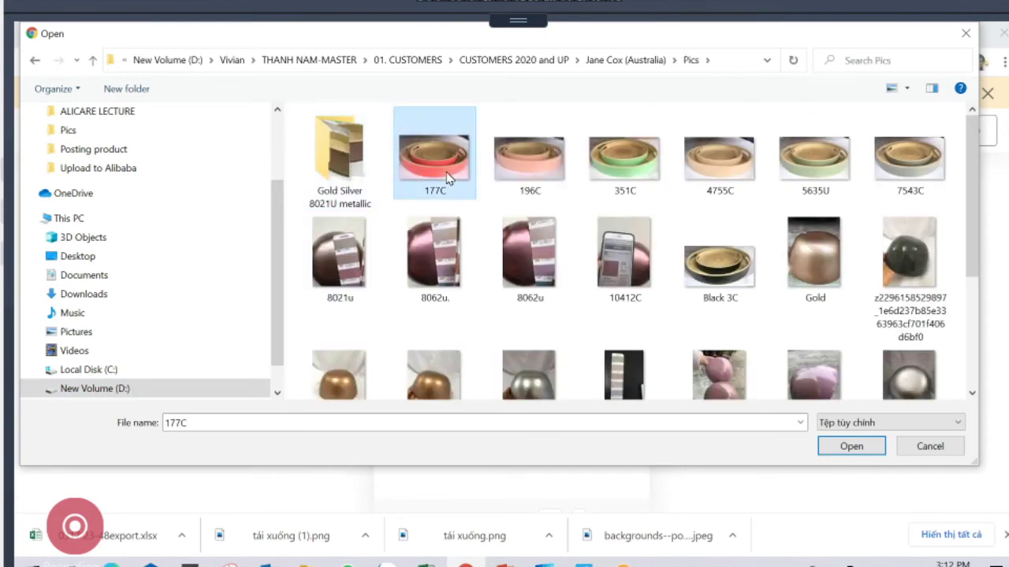
double_click(448, 177)
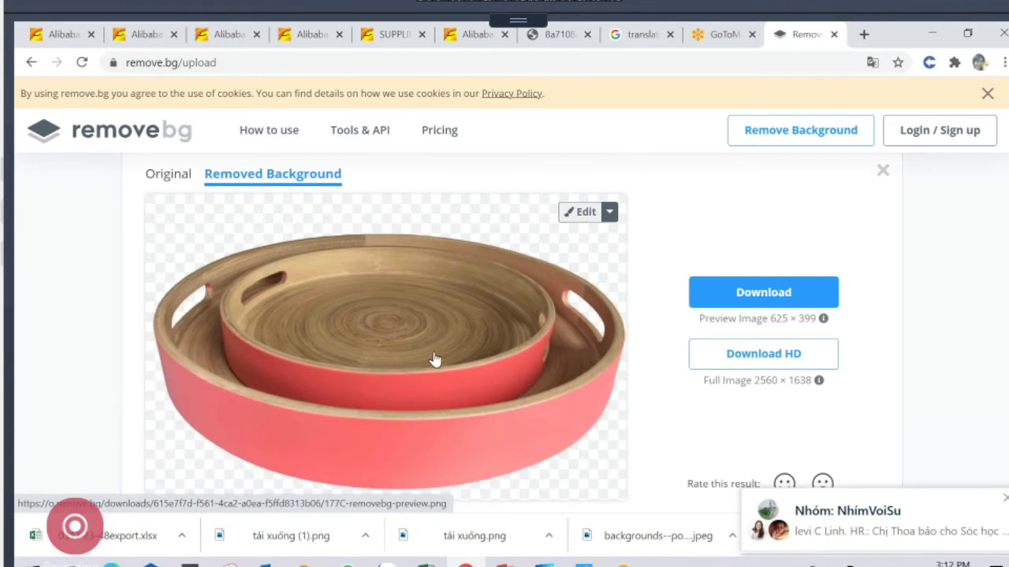
View the HD download offer for the full 2560 × 1638 image and close it
scroll(434, 359, down, 1)
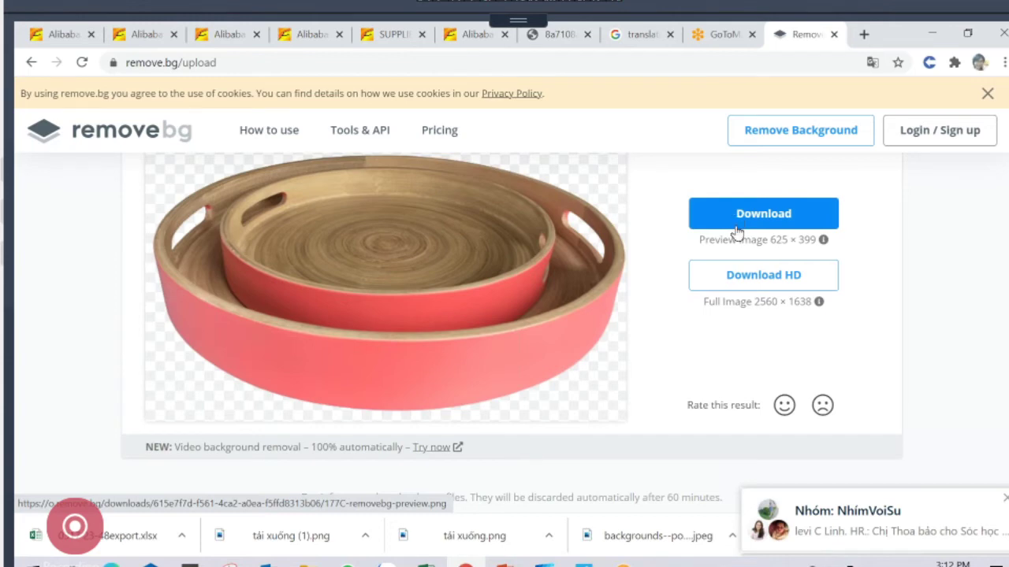
click(745, 287)
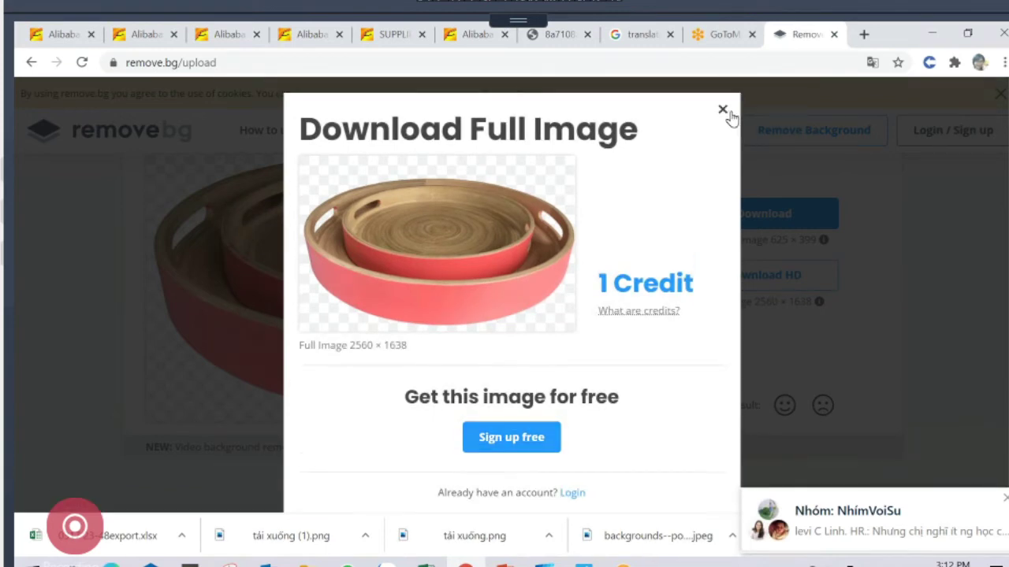
click(722, 109)
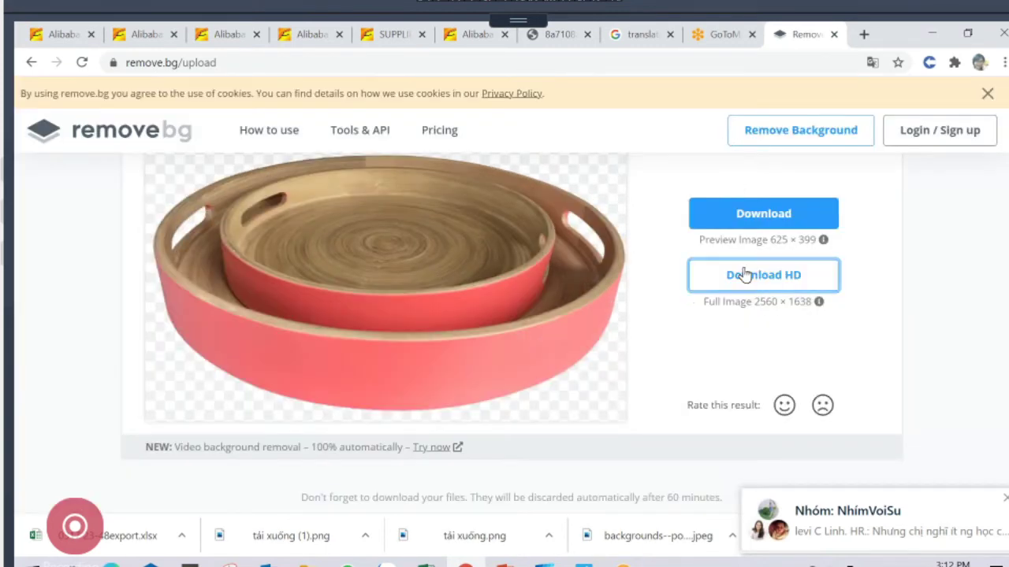
Download the 625 × 399 preview image with the background removed and open the downloaded file
click(756, 219)
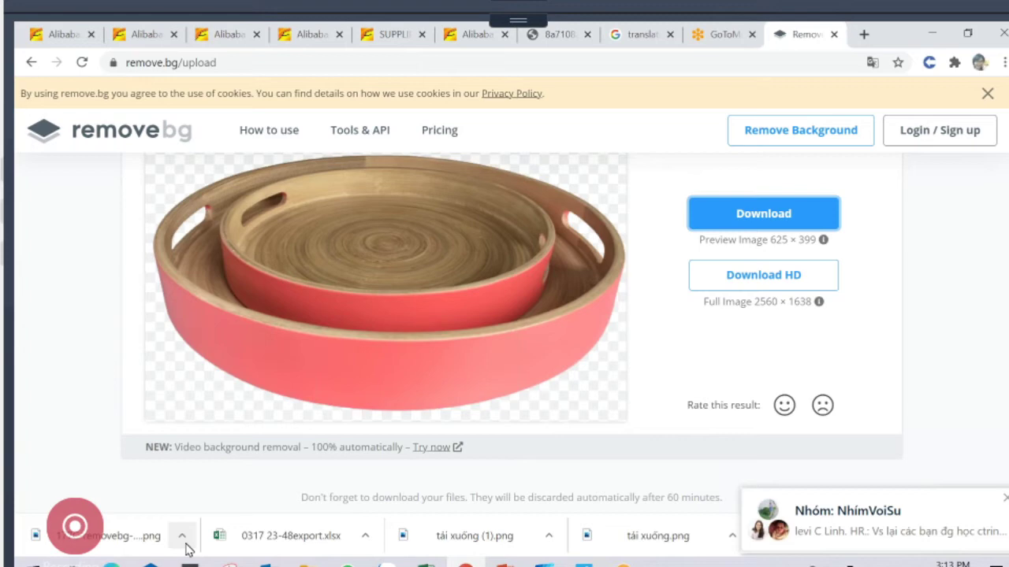
click(182, 536)
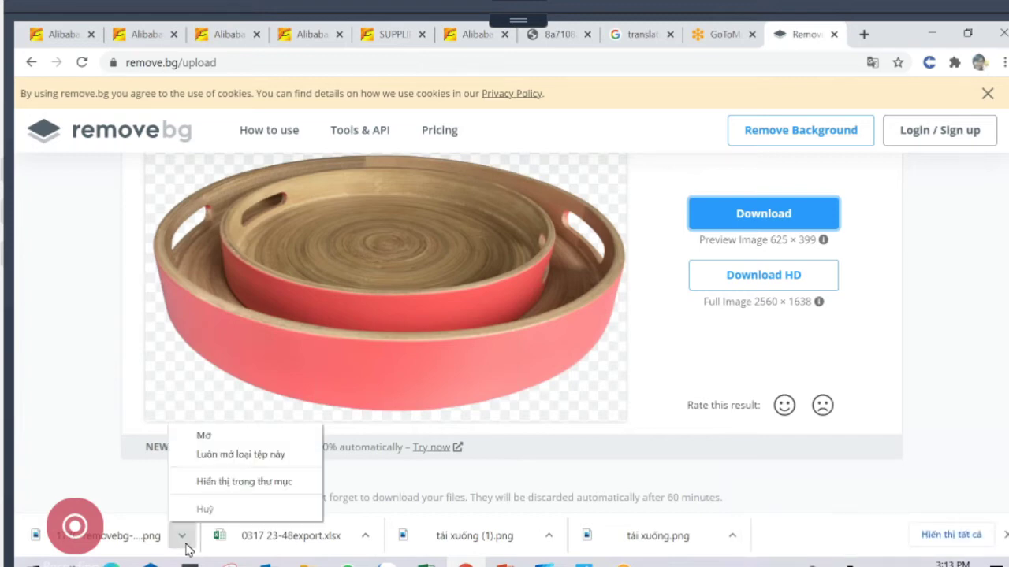
click(221, 432)
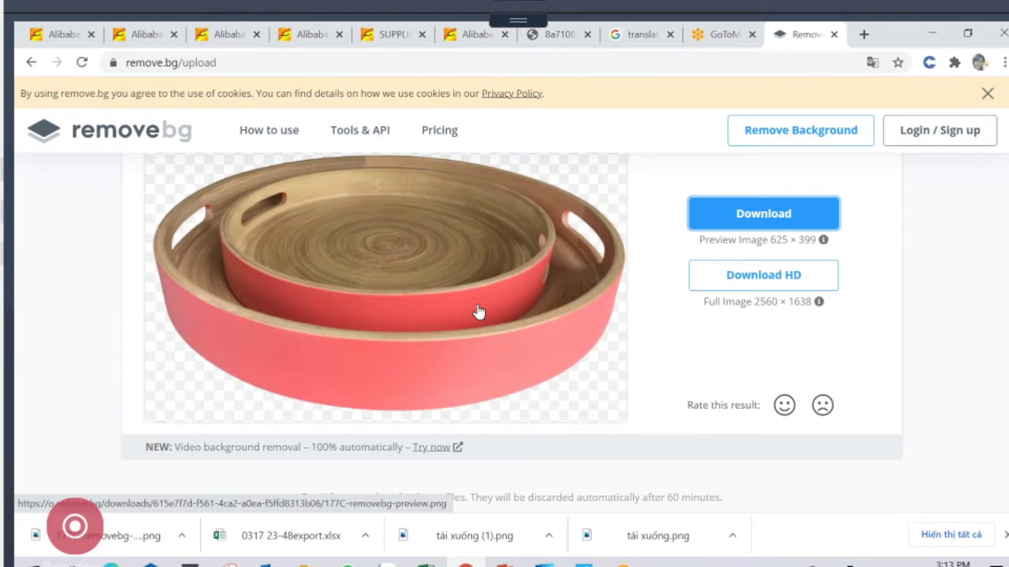
Switch to the customer's folder and open the original 177C tray photo from Pics
drag(478, 312, 484, 315)
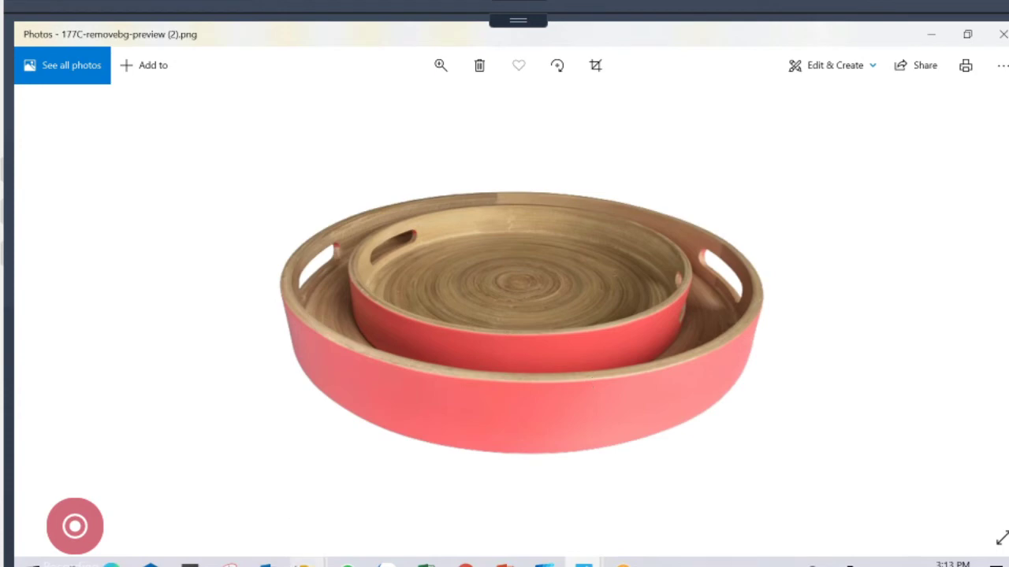
click(304, 561)
click(150, 520)
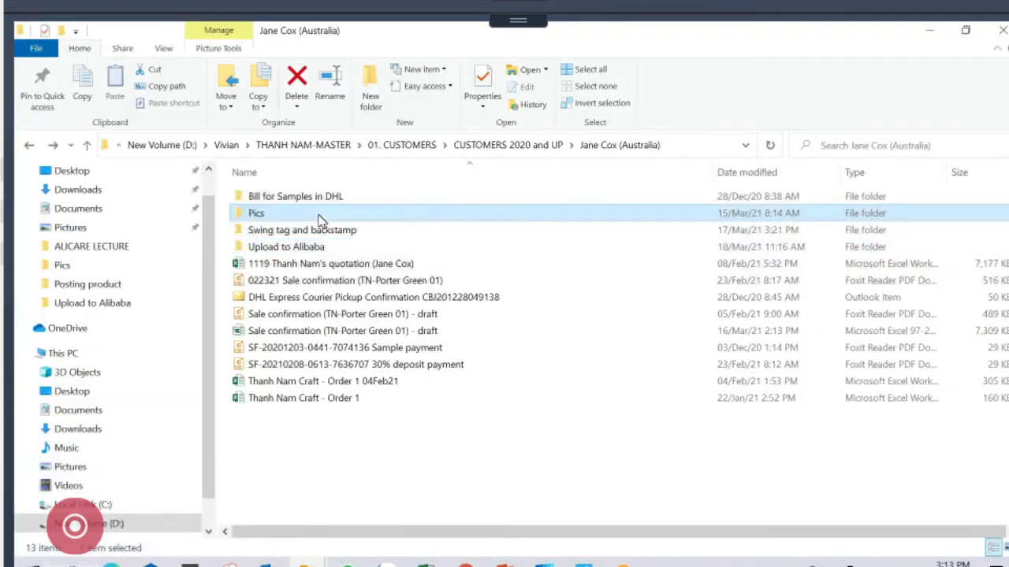
double_click(363, 213)
click(371, 228)
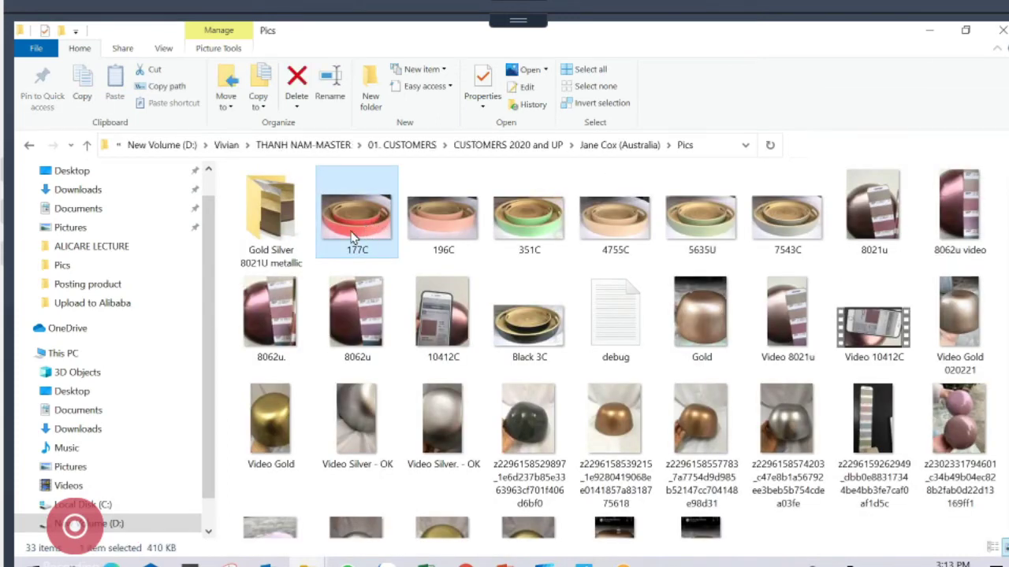
double_click(370, 229)
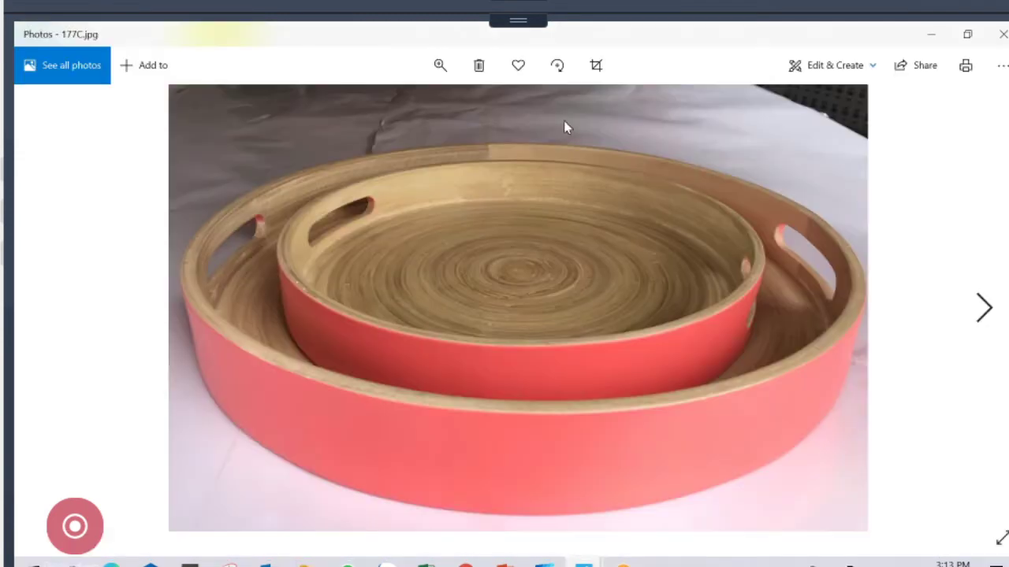
Compare the original 177C photo with the background-removed version, then close both images
click(505, 564)
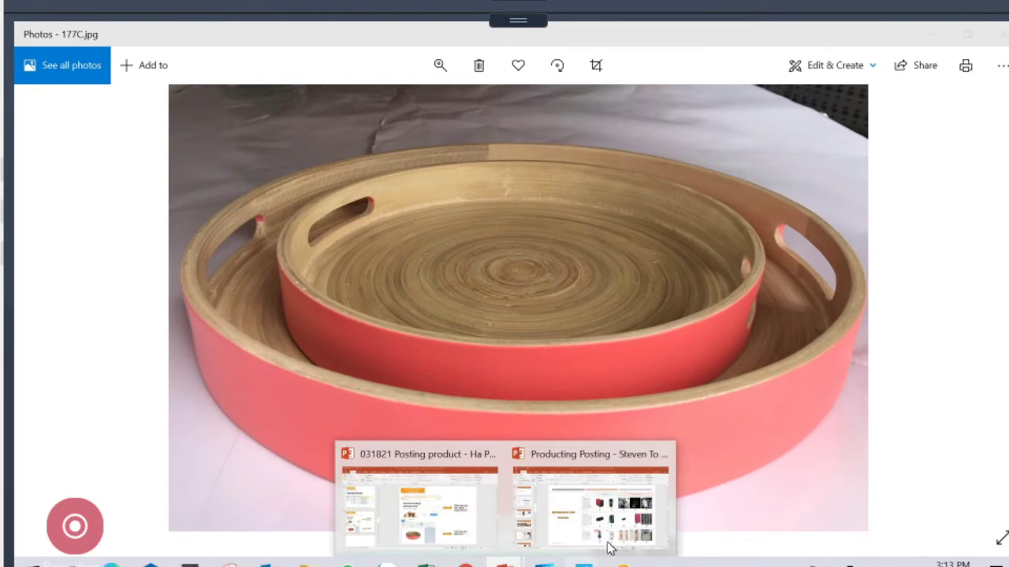
mouse_move(583, 563)
click(599, 493)
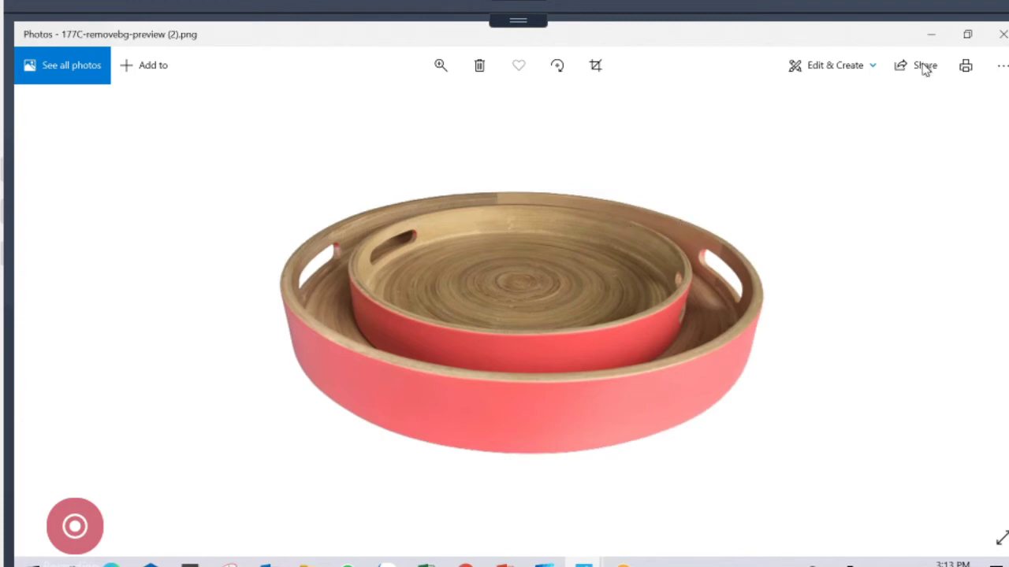
click(999, 36)
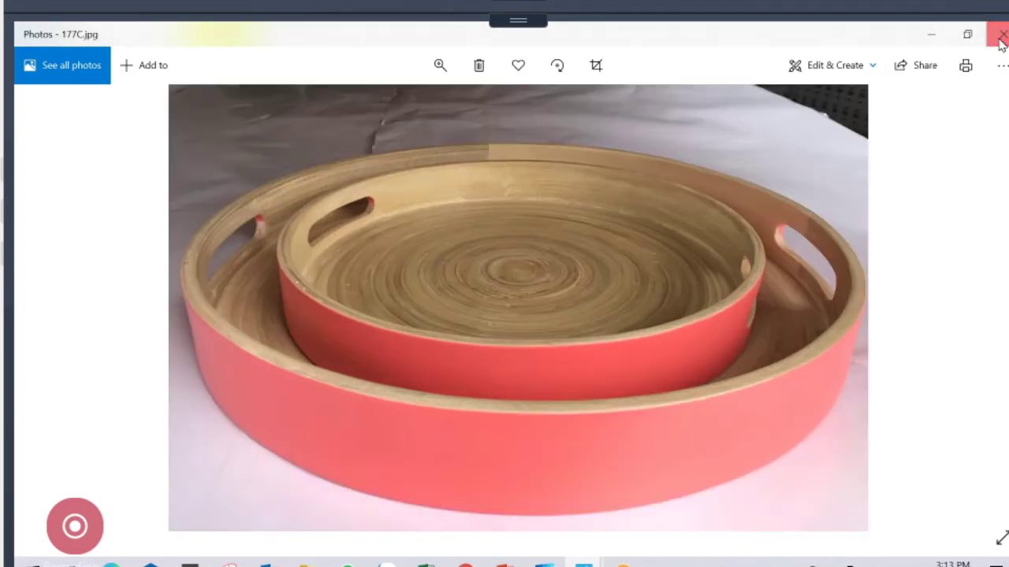
click(999, 36)
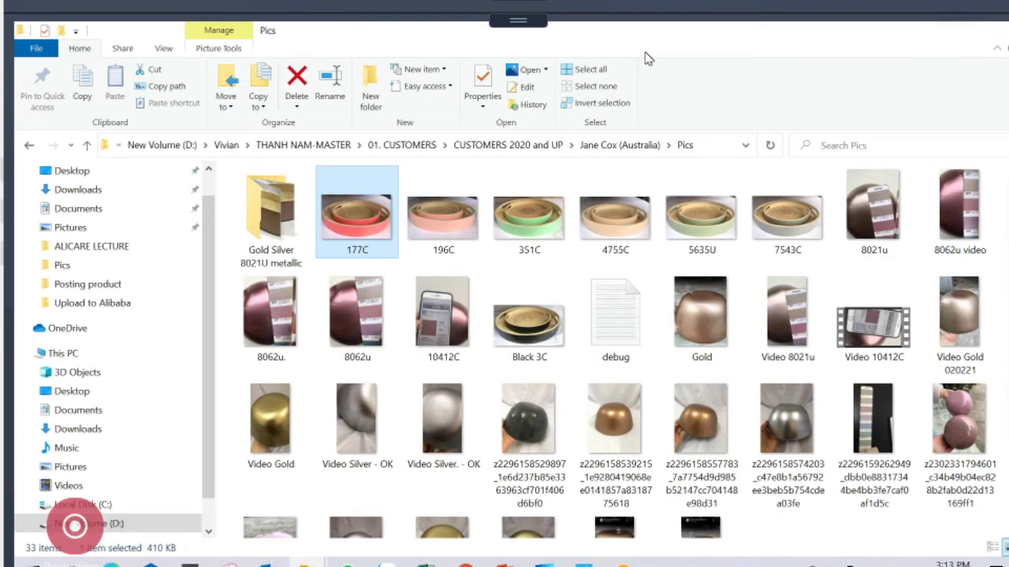
Switch to the 031821 Posting product presentation and view the slide on editing photos with remove.bg and Paint
key(alt+Tab)
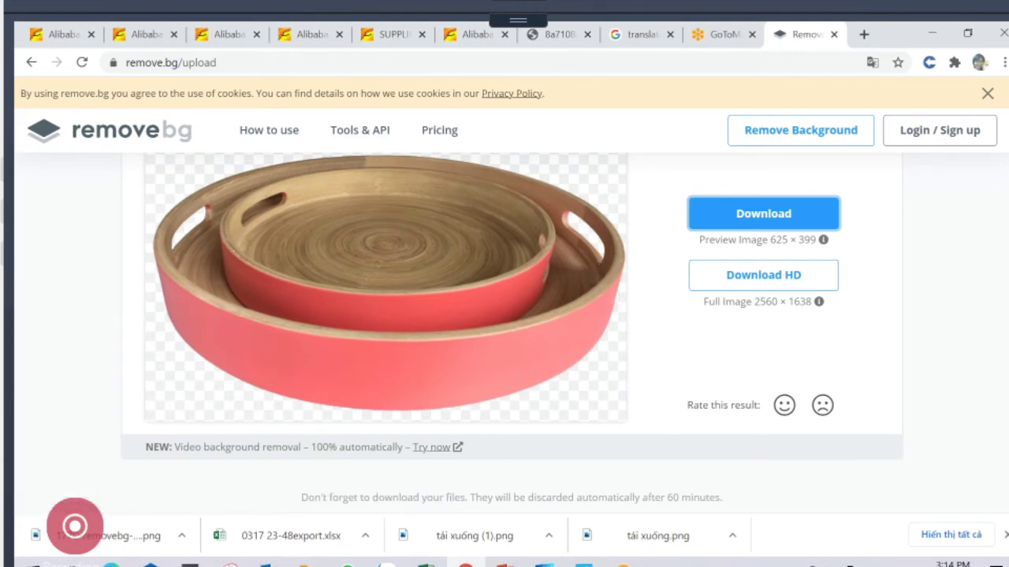
mouse_move(504, 563)
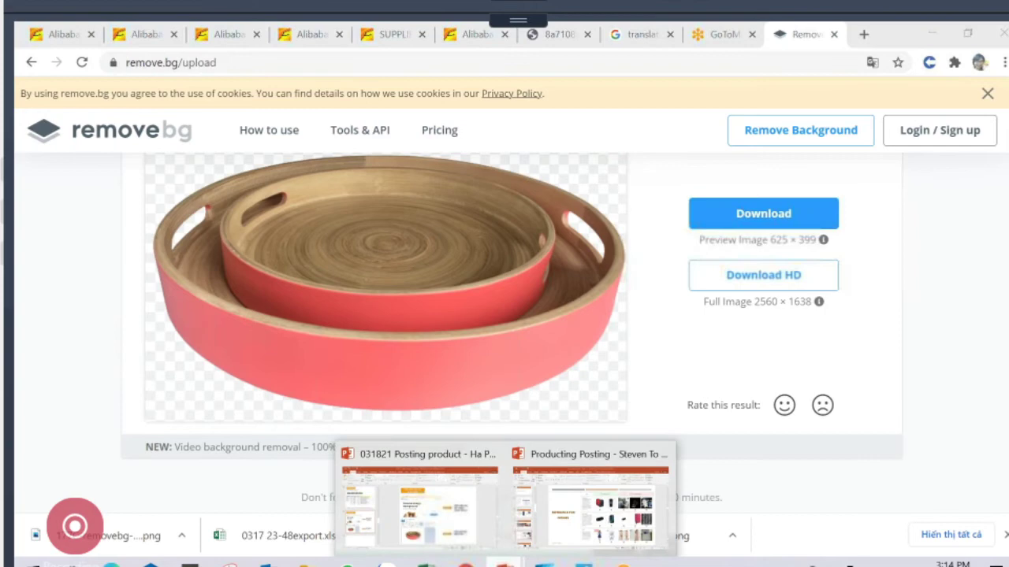
click(461, 528)
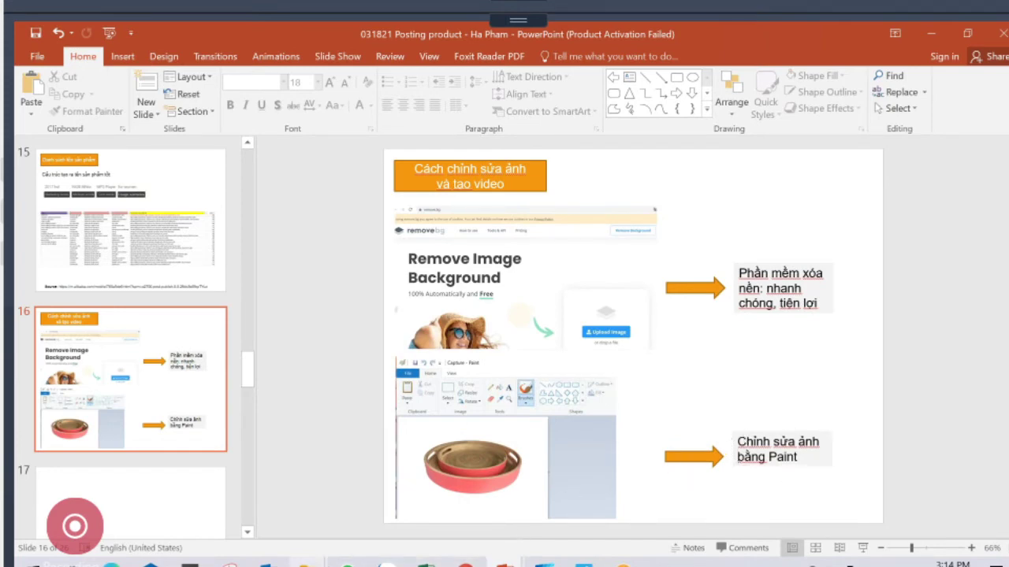
mouse_move(270, 554)
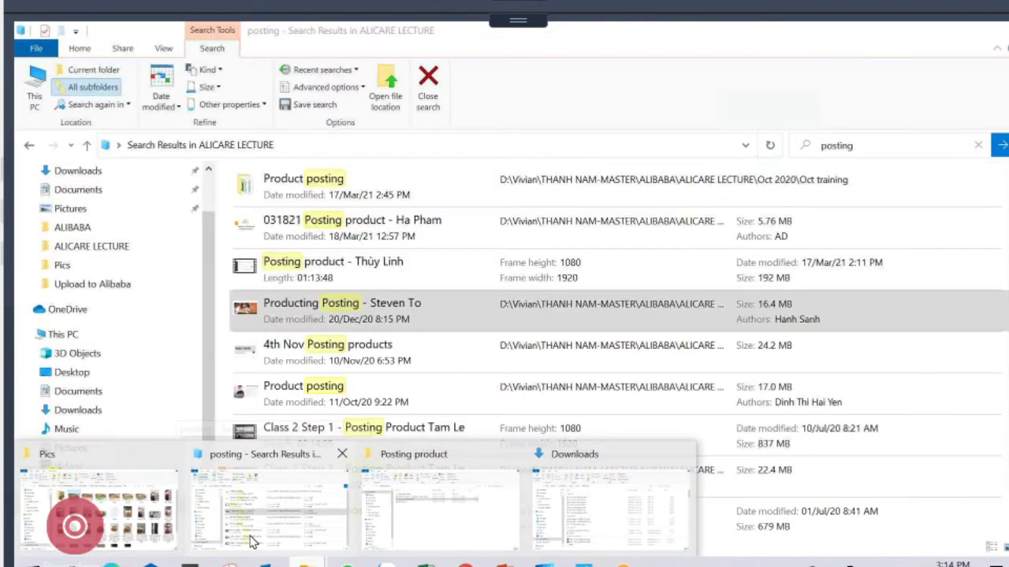
mouse_move(436, 539)
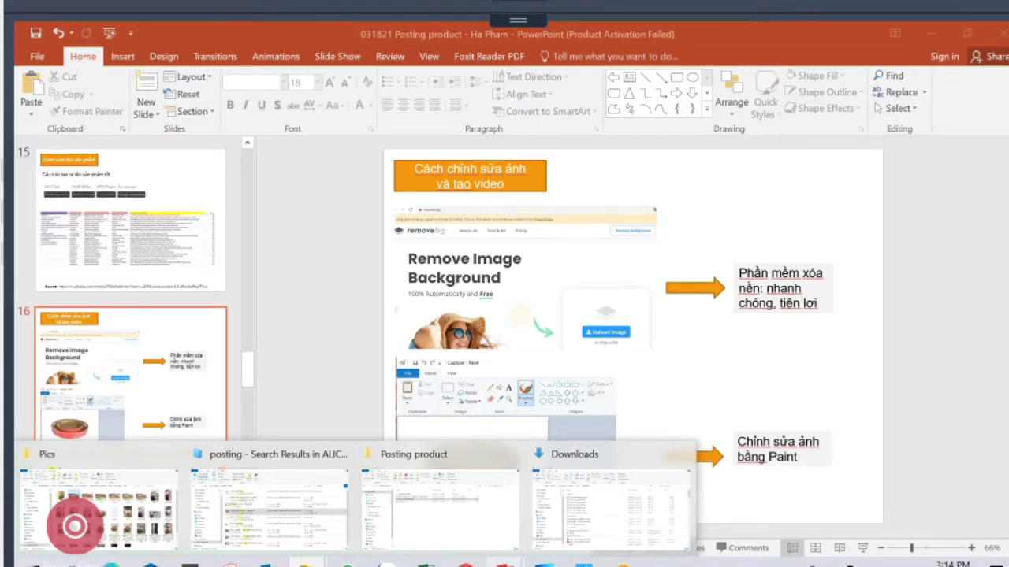
Switch to the Alibaba product posting page in the browser and highlight the recommended image size under Product Photo
click(346, 564)
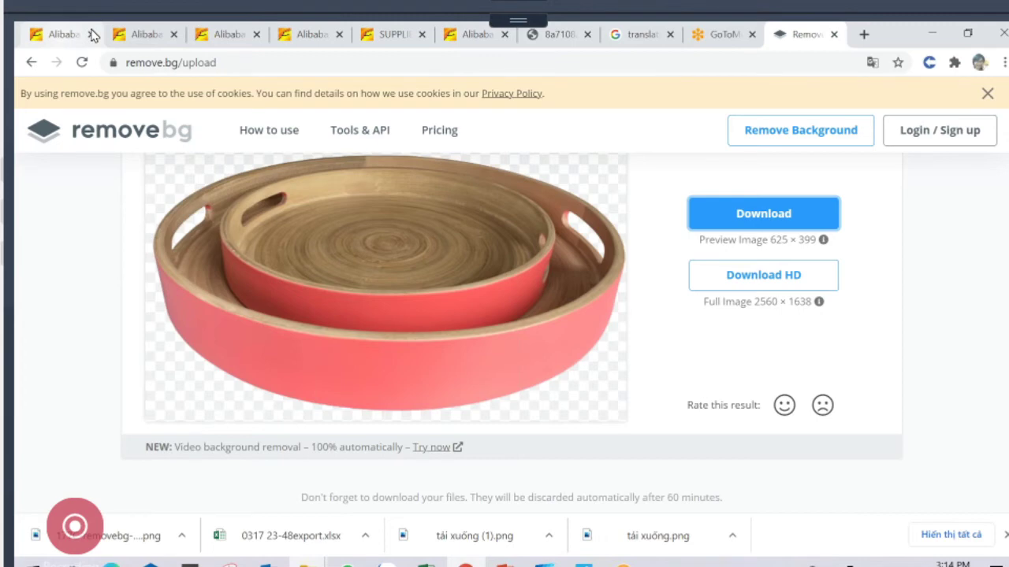
click(135, 36)
click(225, 34)
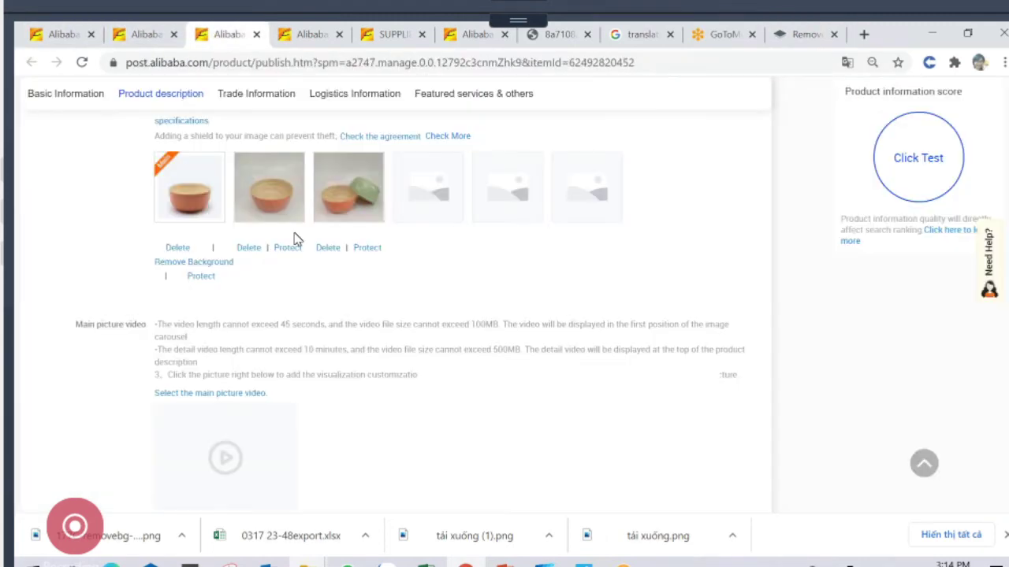
scroll(295, 252, up, 2)
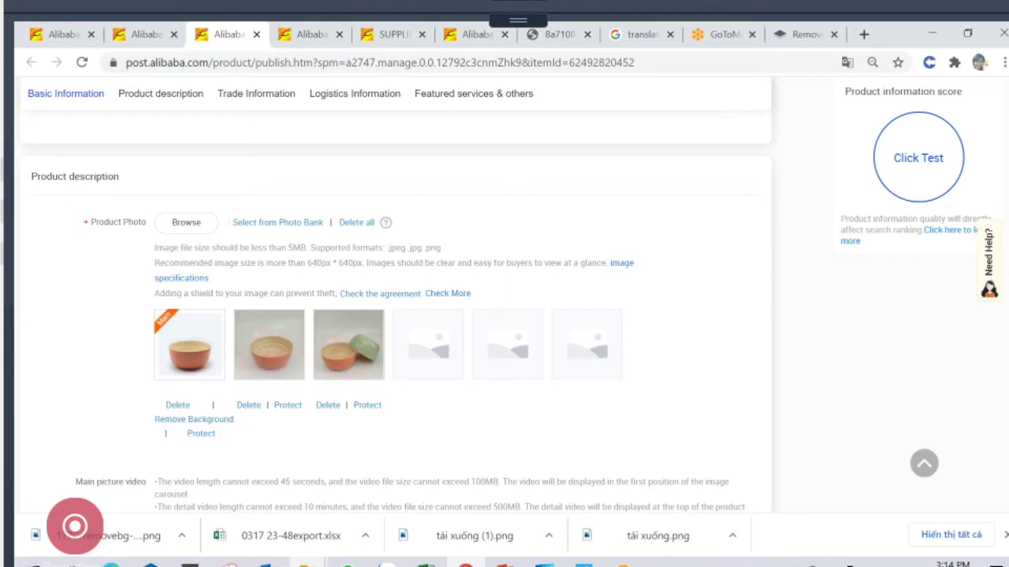
drag(307, 263, 361, 266)
scroll(369, 274, down, 1)
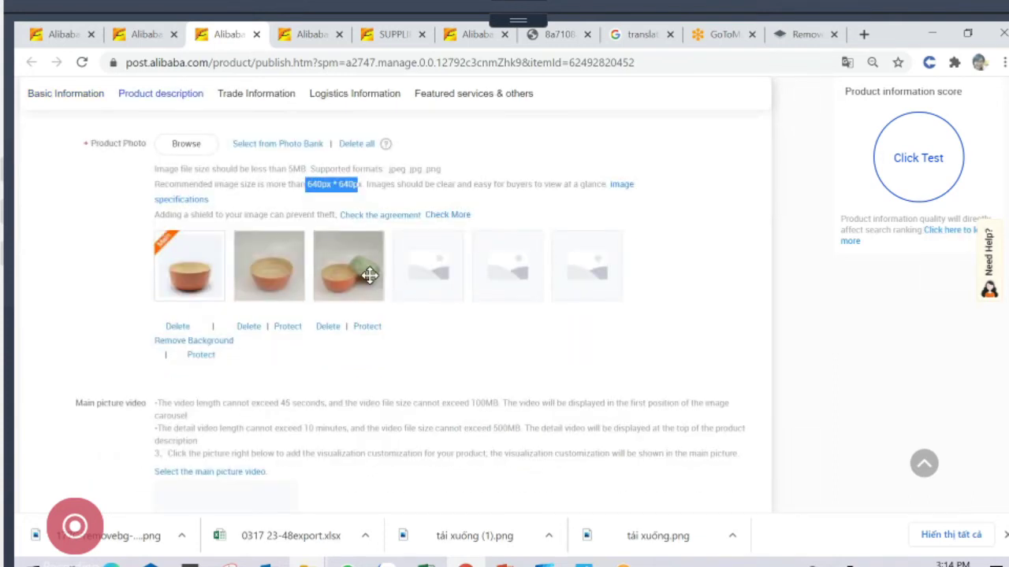
scroll(370, 274, up, 1)
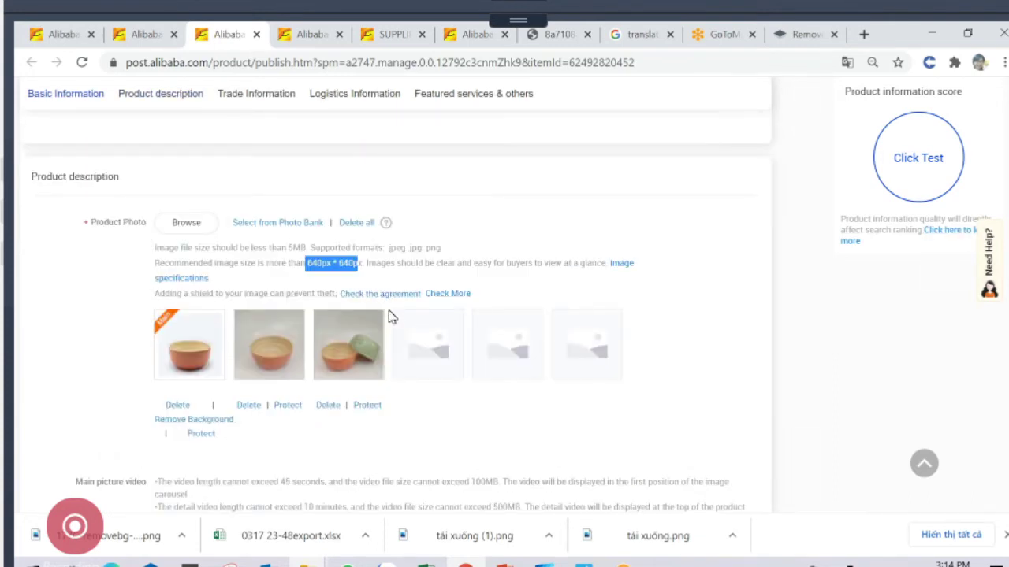
Open the Posting product folder from the desktop, maximize its window and enter the Upload to Alibaba subfolder
click(504, 563)
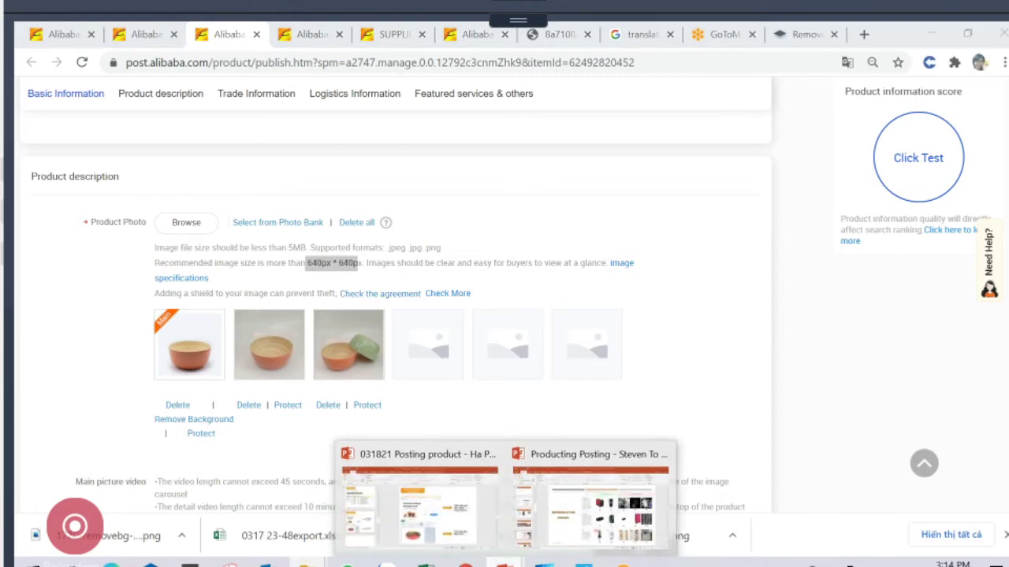
mouse_move(307, 561)
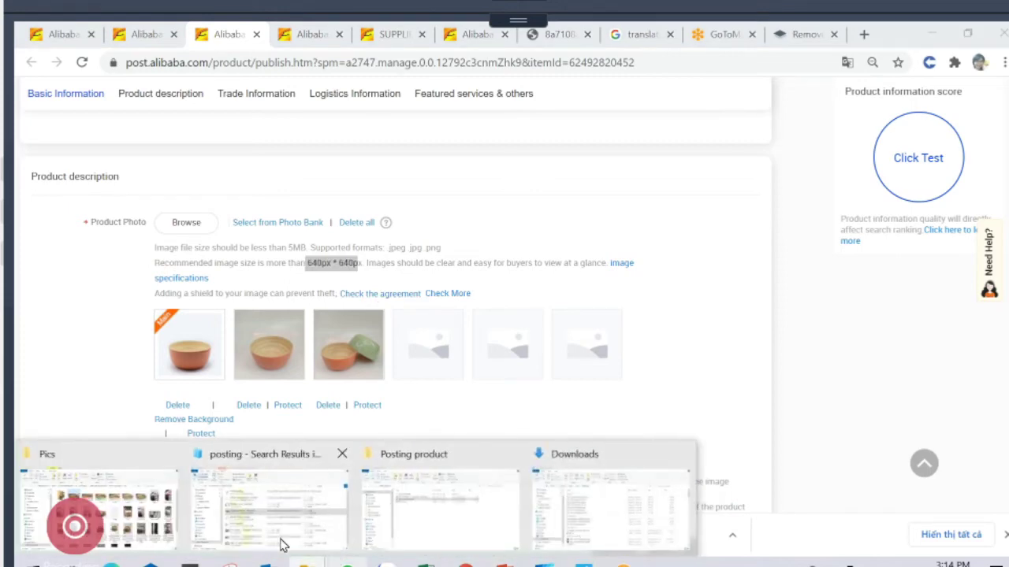
click(138, 528)
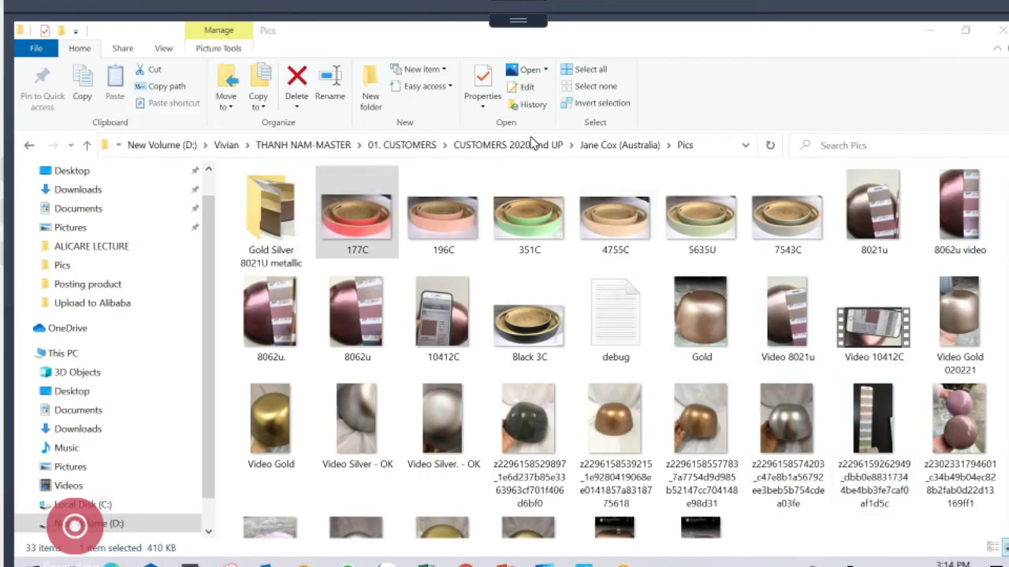
key(super+d)
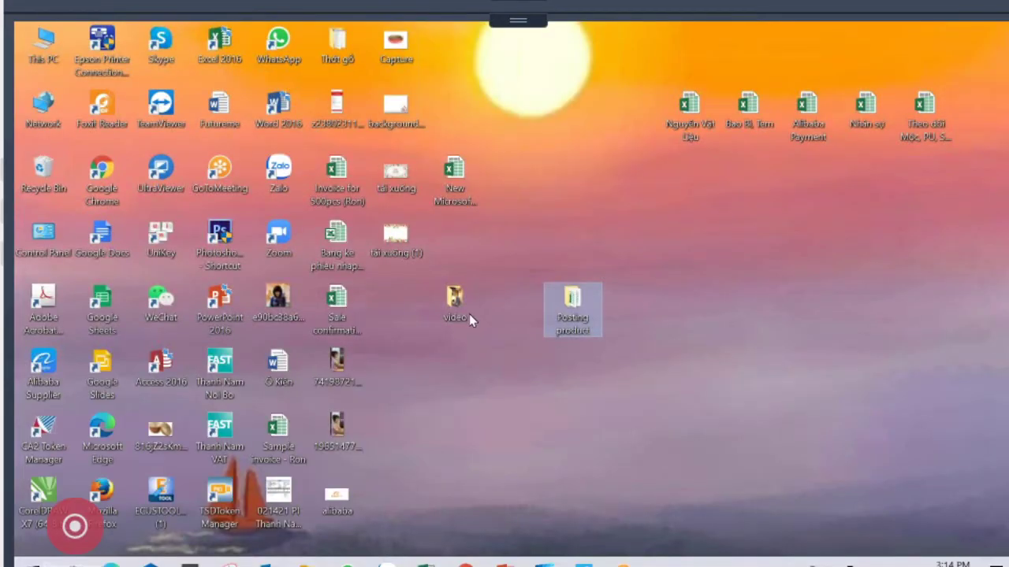
double_click(570, 316)
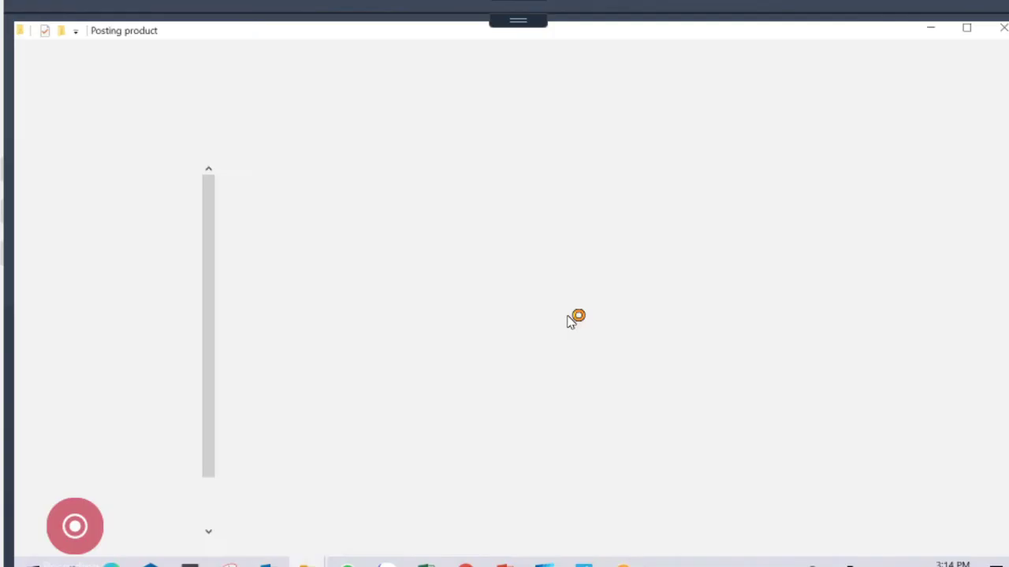
click(968, 27)
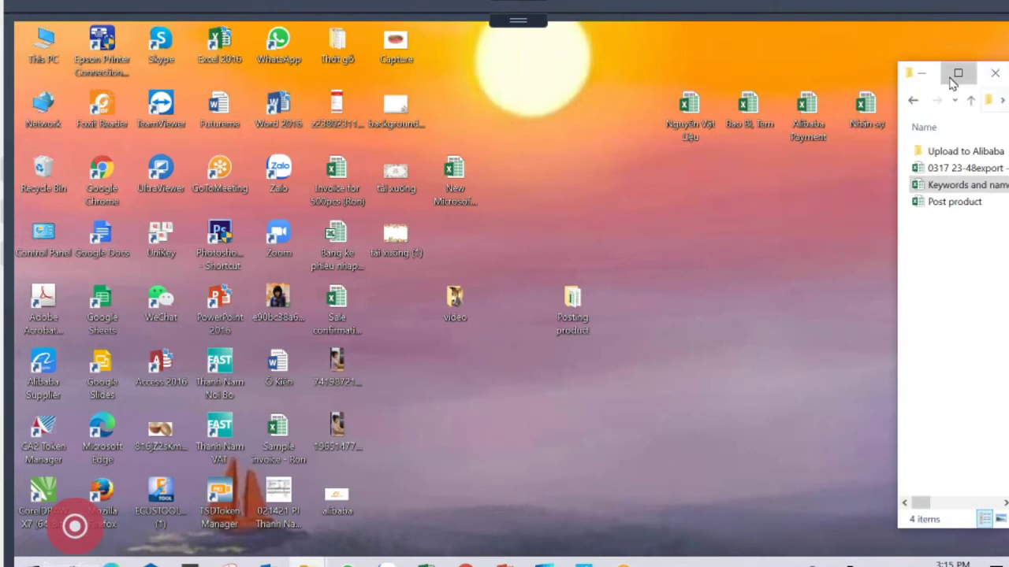
click(958, 73)
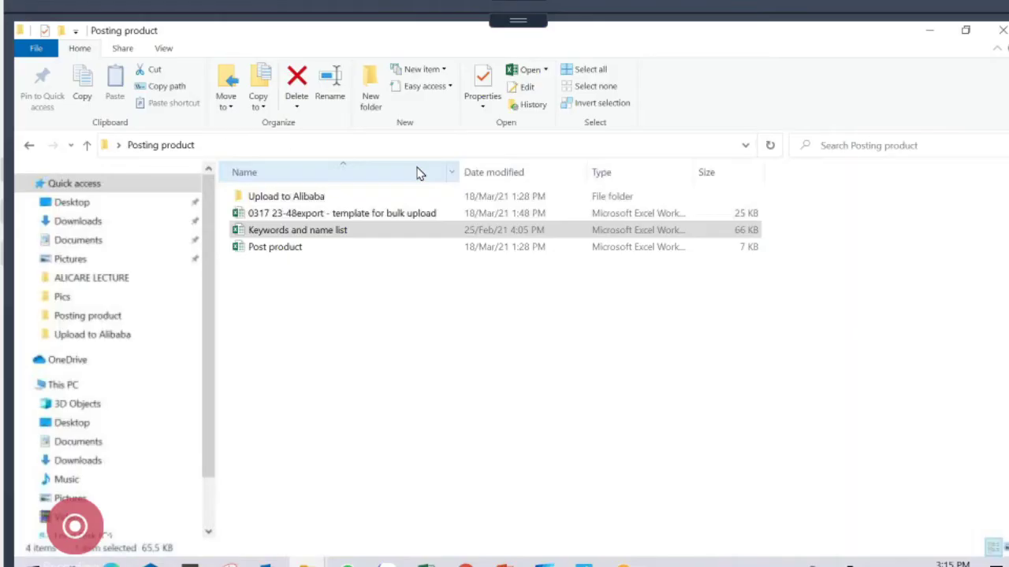
double_click(276, 196)
Open the 177C-removebg-preview (1) image in Paint and maximize the window
click(275, 223)
right_click(276, 223)
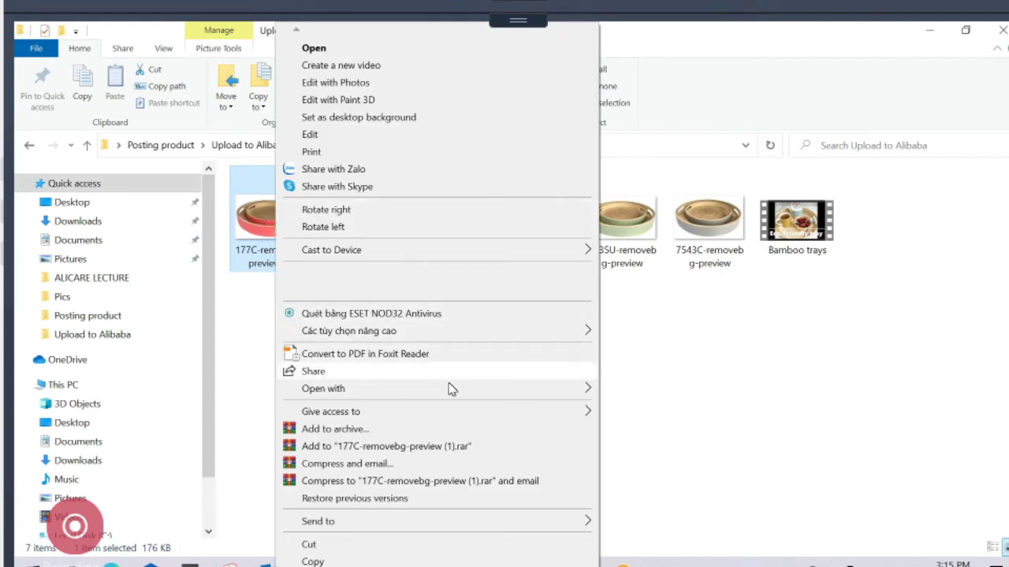
mouse_move(531, 394)
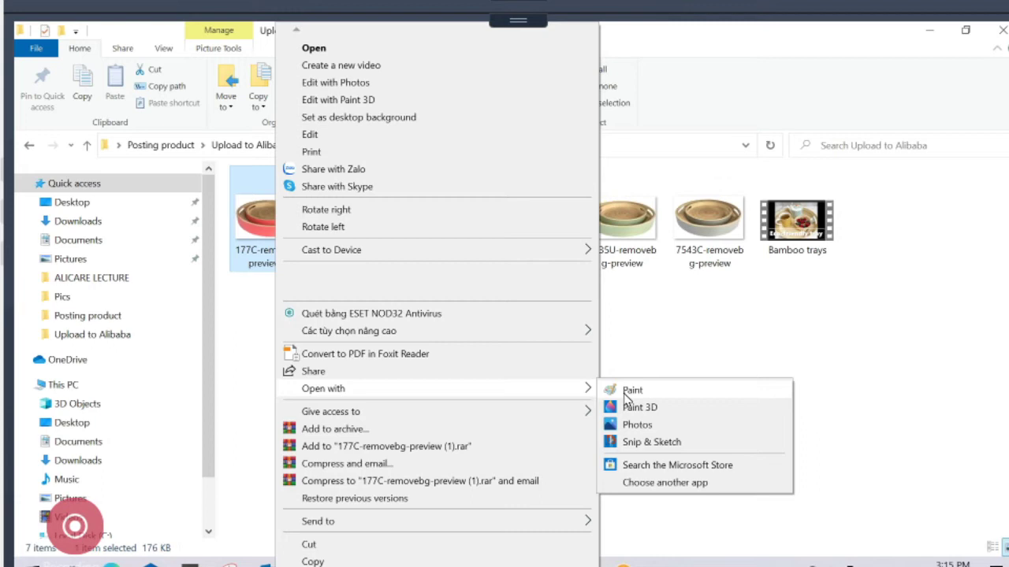
click(626, 391)
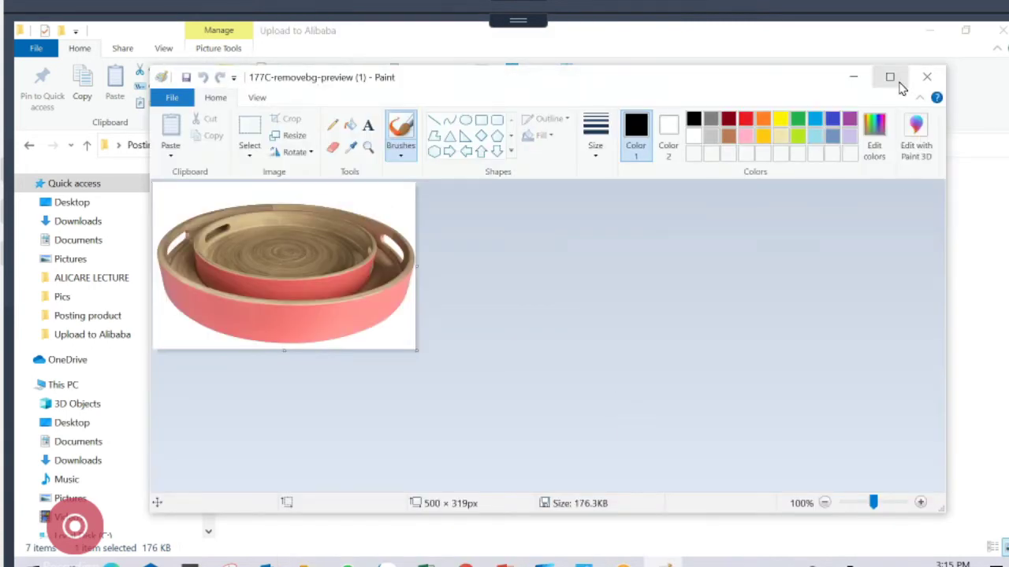
click(890, 77)
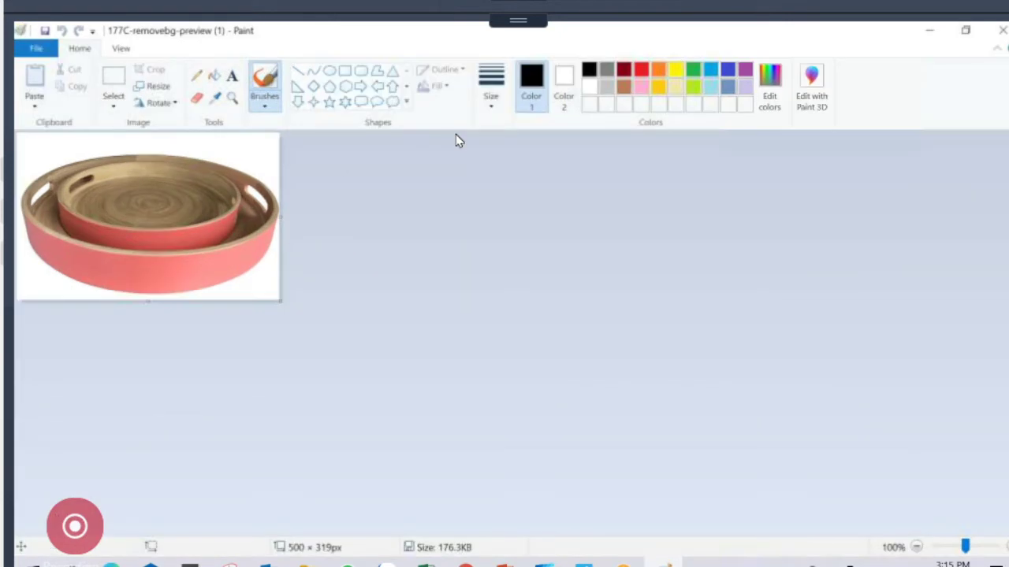
Resize the tray image by pixels to a horizontal size of 450, keeping the aspect ratio
click(155, 89)
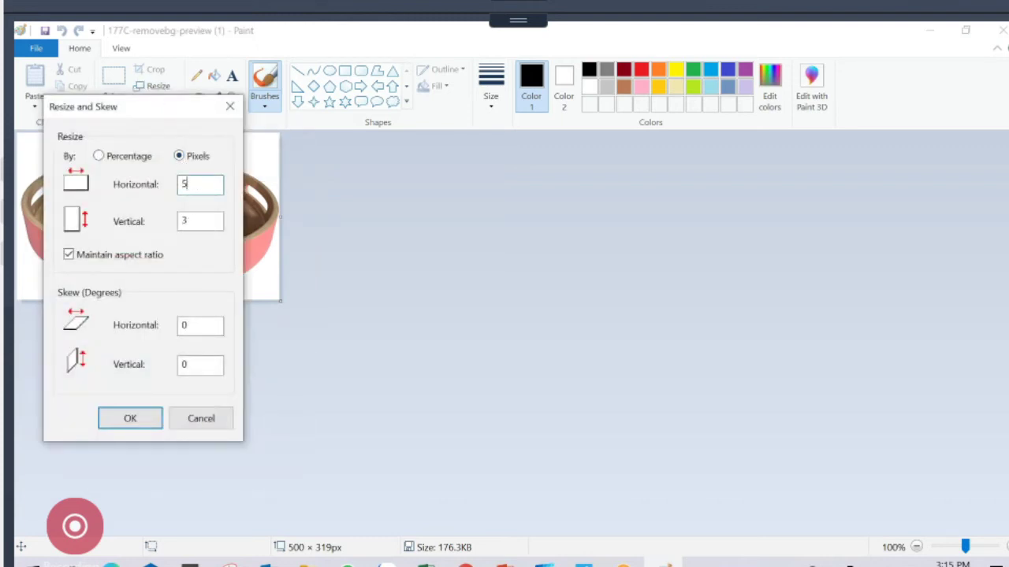
text(450)
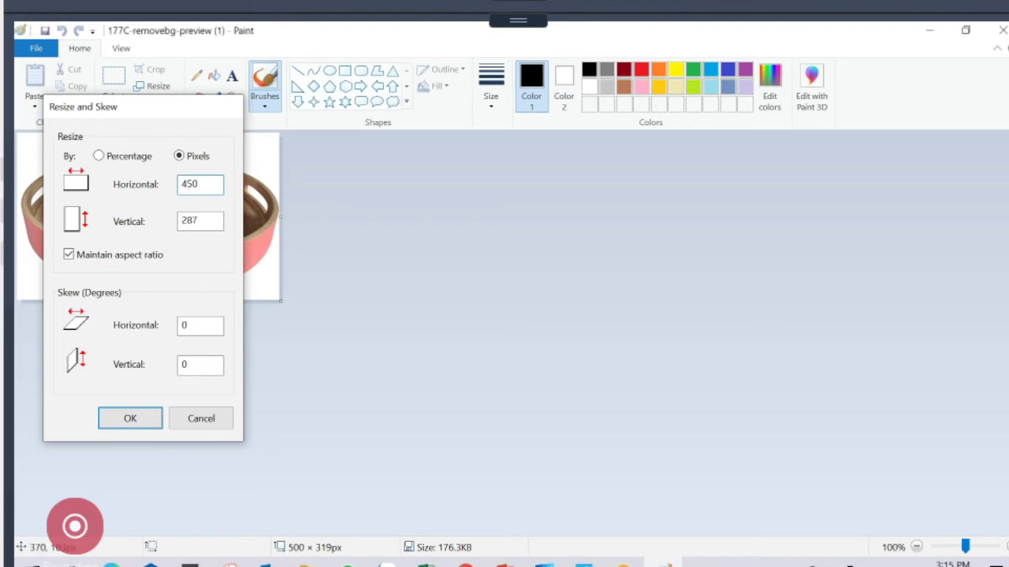
key(Return)
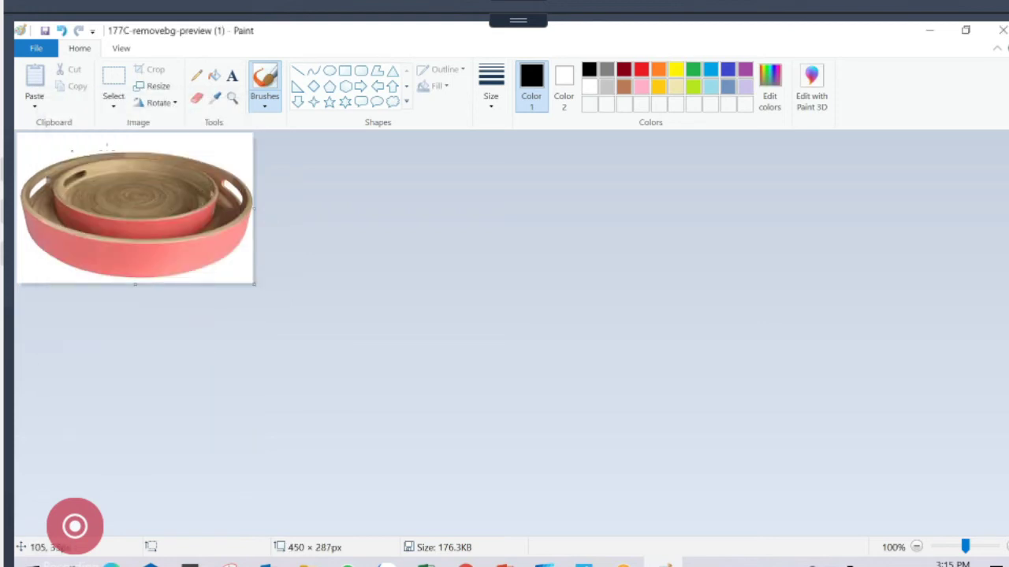
Check the tray image's dimensions in pixels in the resize settings and close them without changes
click(161, 88)
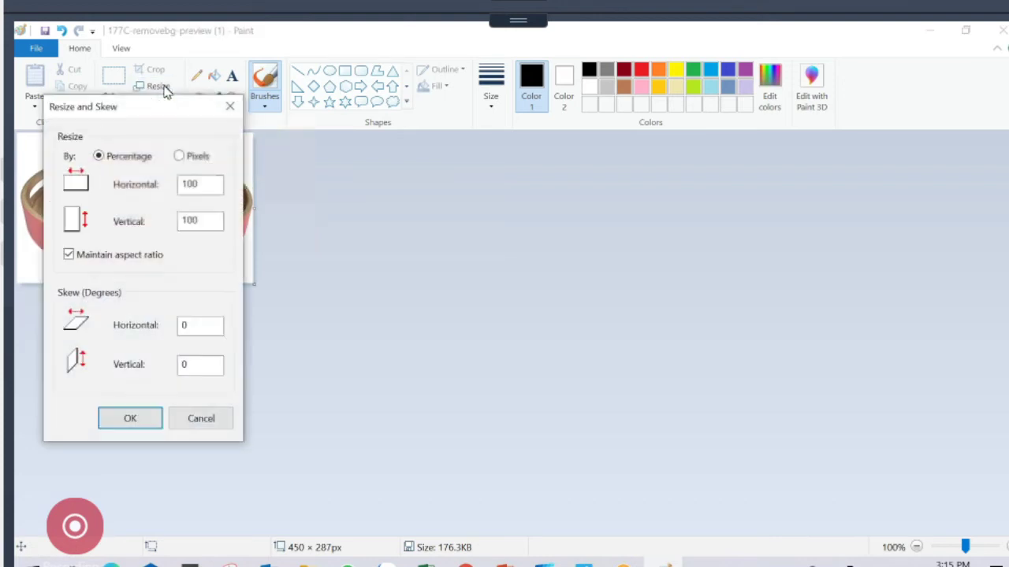
click(180, 156)
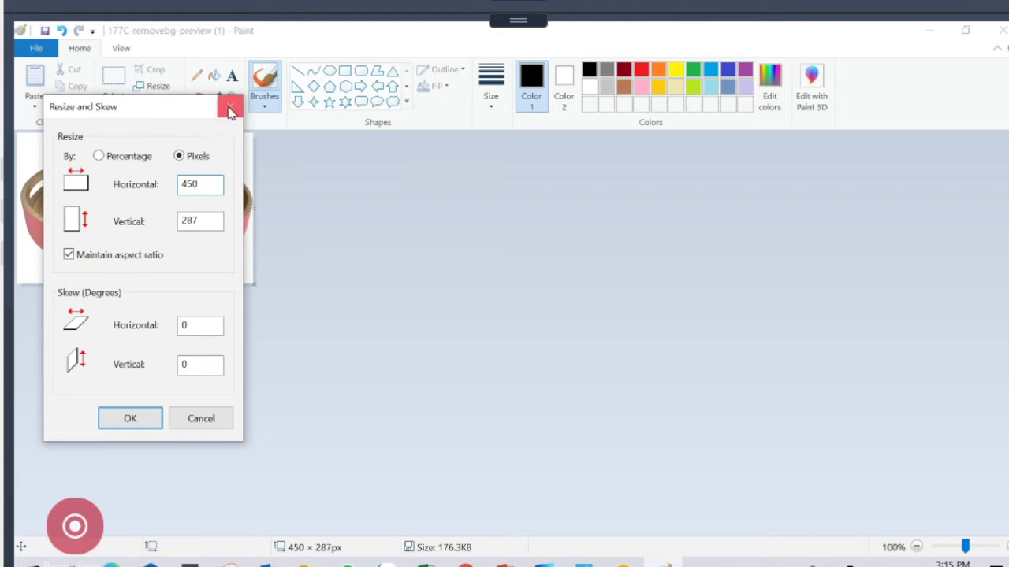
key(Escape)
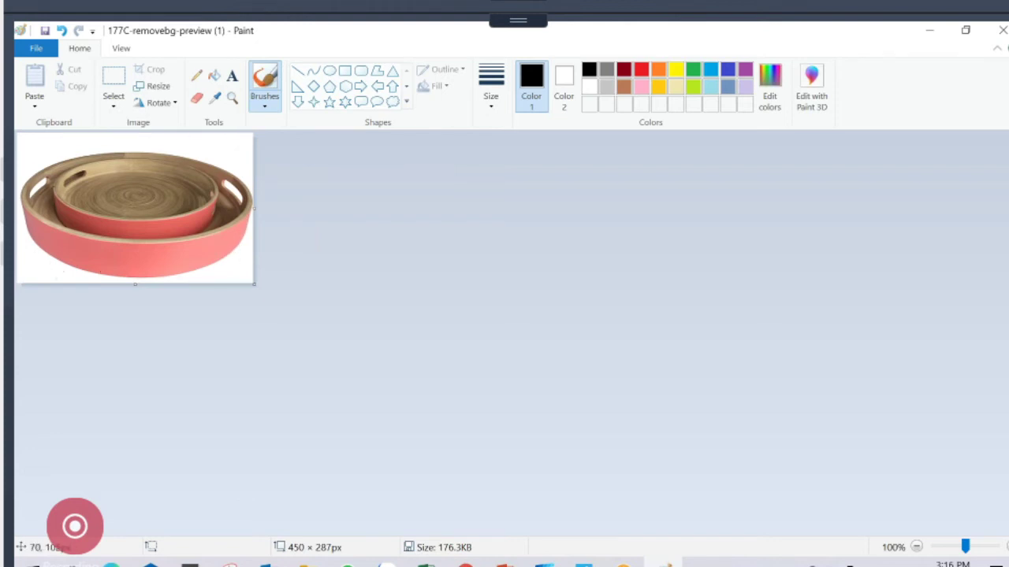
Resize the tray image by pixels to a horizontal size of 500, keeping the aspect ratio
click(145, 85)
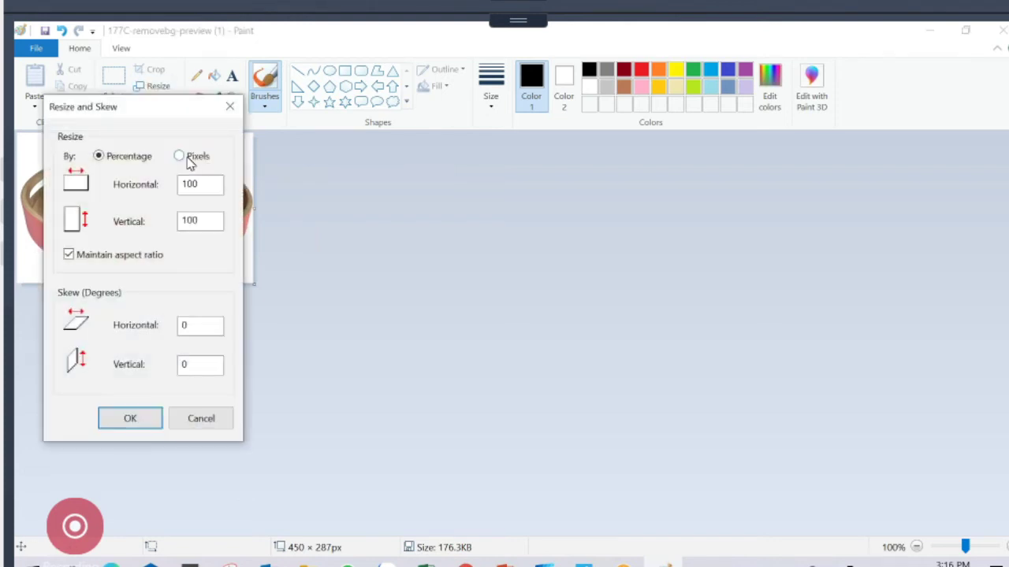
click(179, 156)
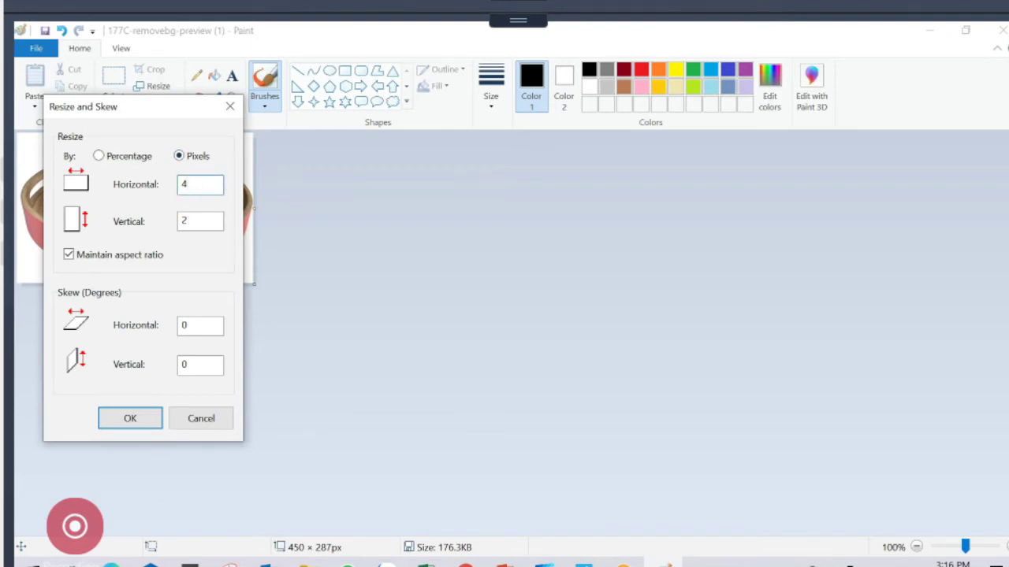
text(500)
key(Return)
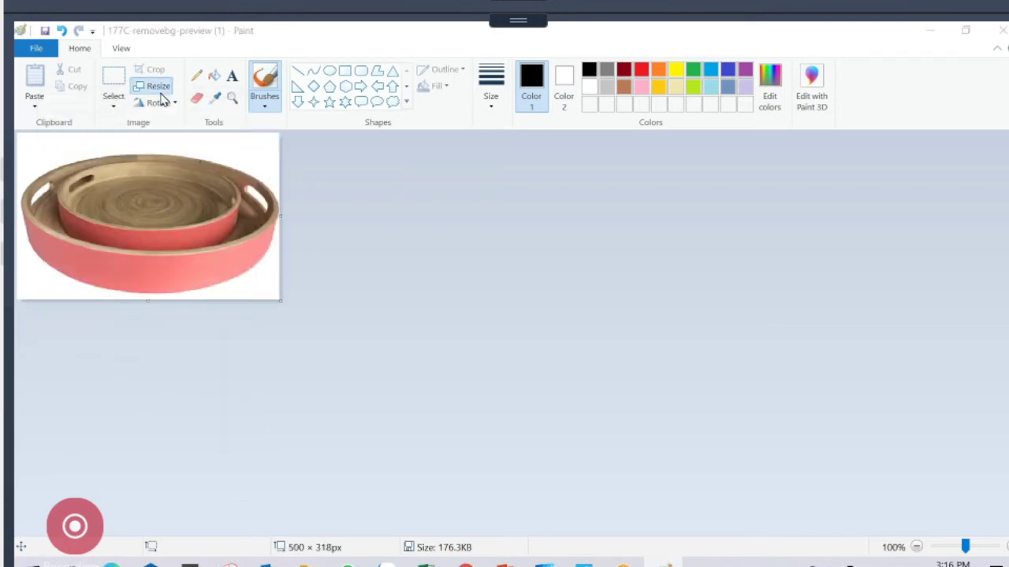
Try another horizontal resize of the tray image by pixels and undo it
click(161, 93)
click(179, 156)
click(196, 184)
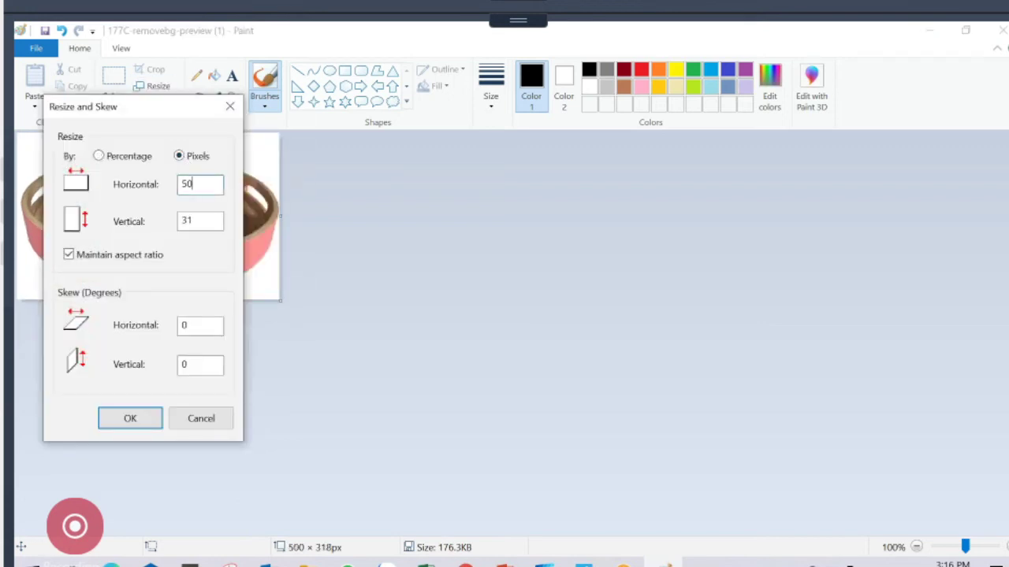
key(Return)
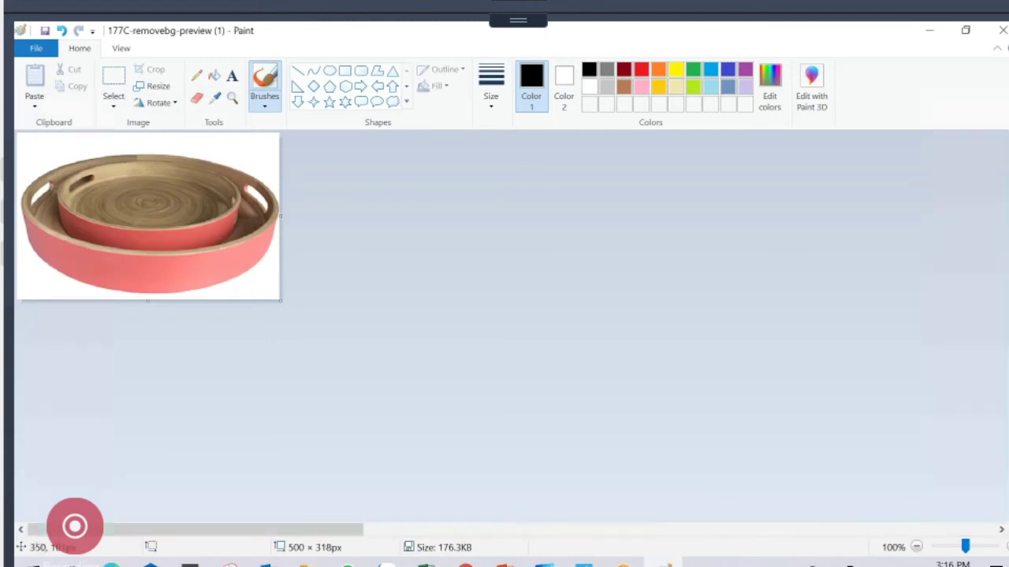
key(ctrl+z)
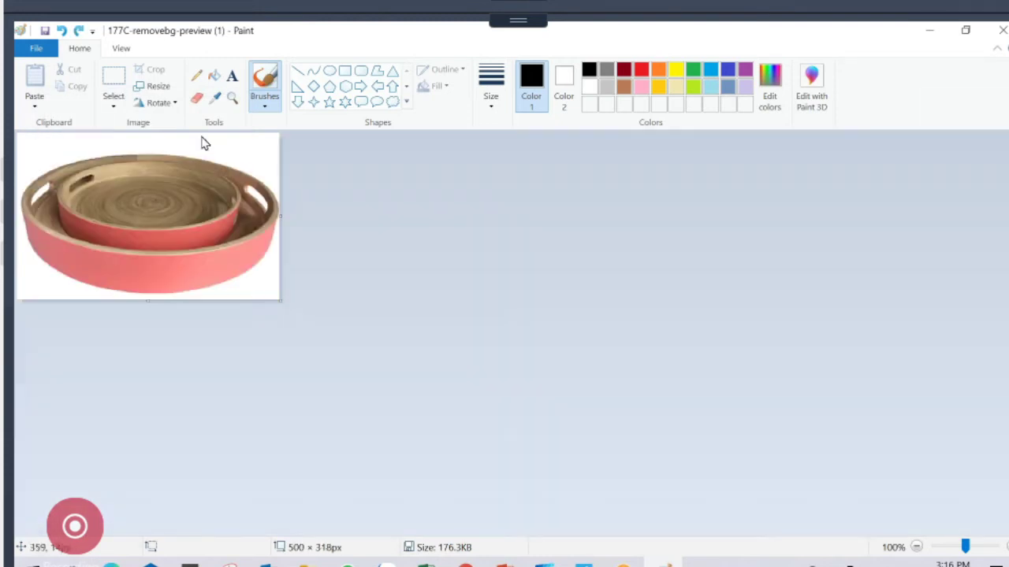
Resize the tray image by pixels to a horizontal size of 450 with the aspect ratio maintained
click(158, 86)
click(197, 184)
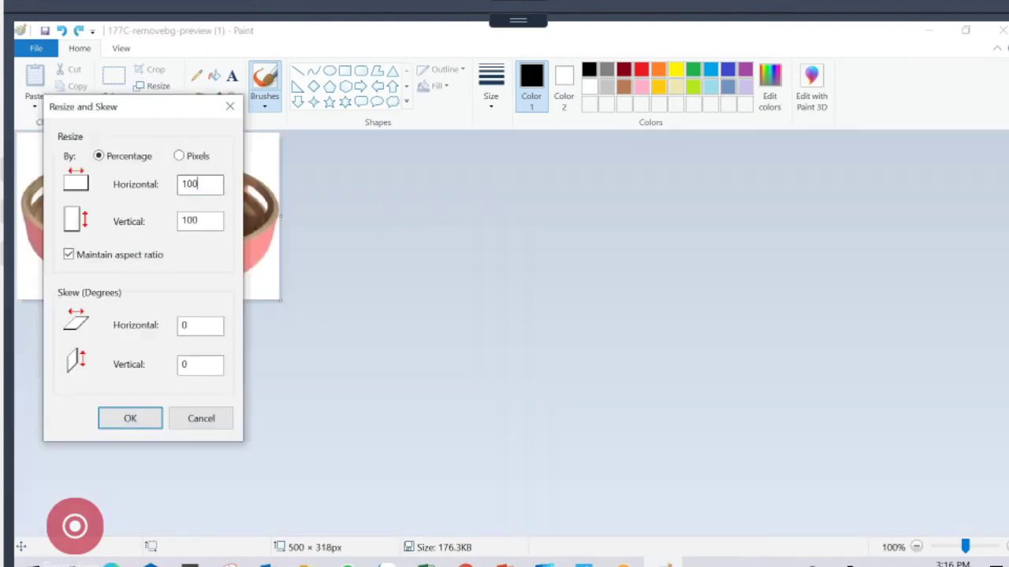
click(180, 156)
double_click(197, 184)
text(450)
key(Return)
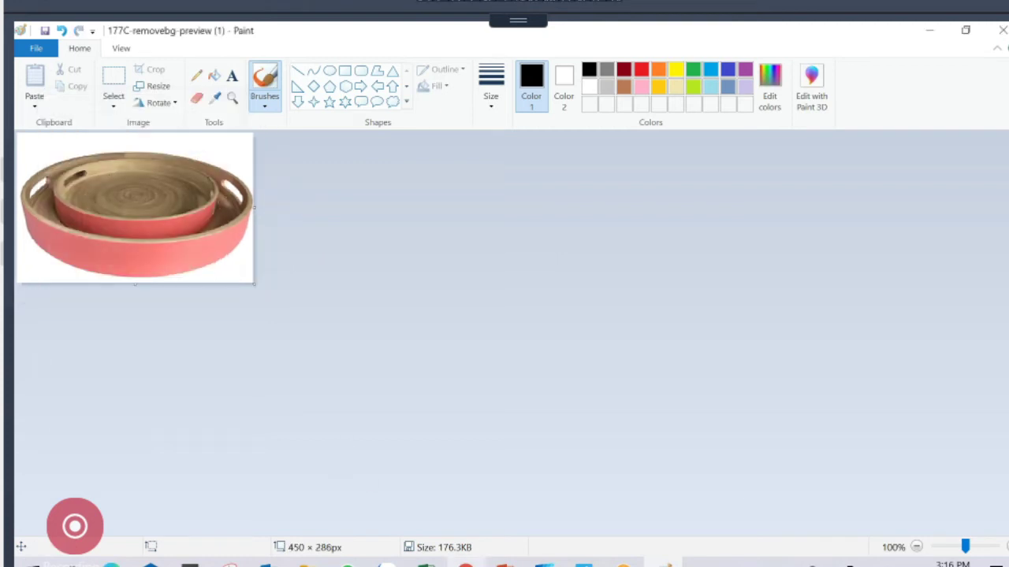
Switch to the browser and bring up the Alibaba keywords analysis page
key(alt+Tab)
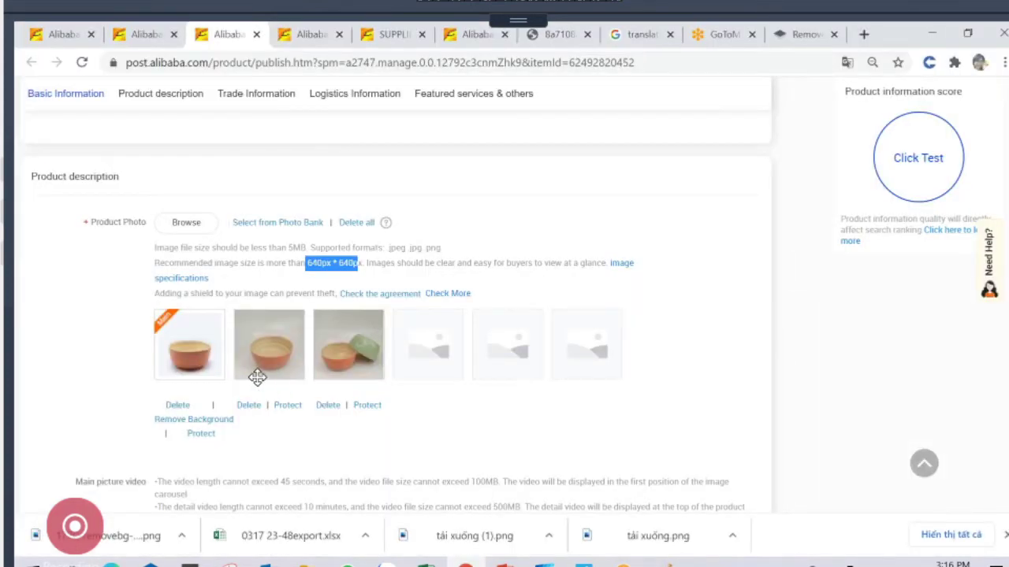
scroll(258, 378, up, 5)
click(140, 35)
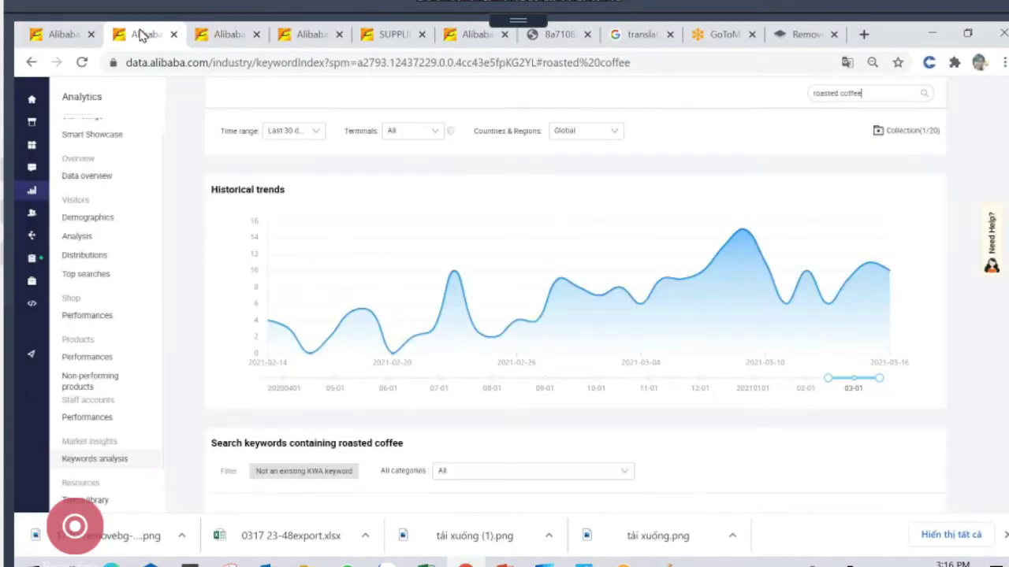
Switch to the PowerPoint presentation and show slide 18 about creating a video with Video Editor
click(504, 564)
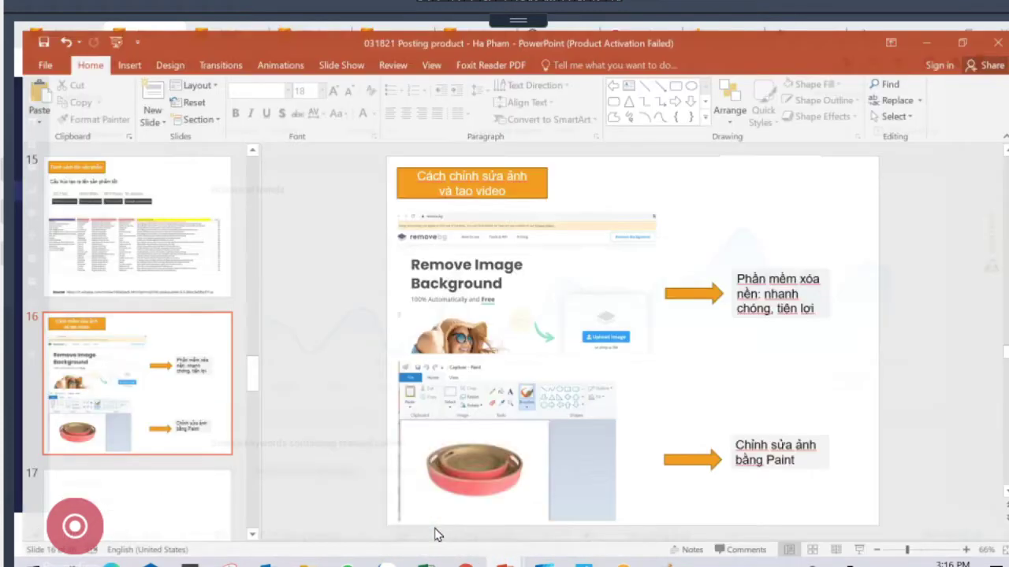
click(153, 414)
scroll(153, 414, down, 2)
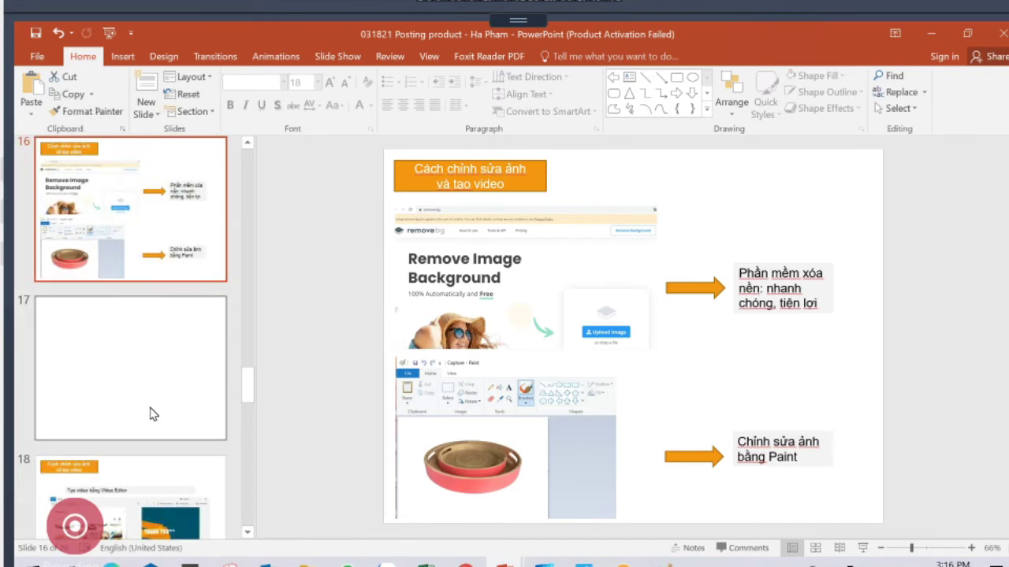
scroll(153, 413, down, 3)
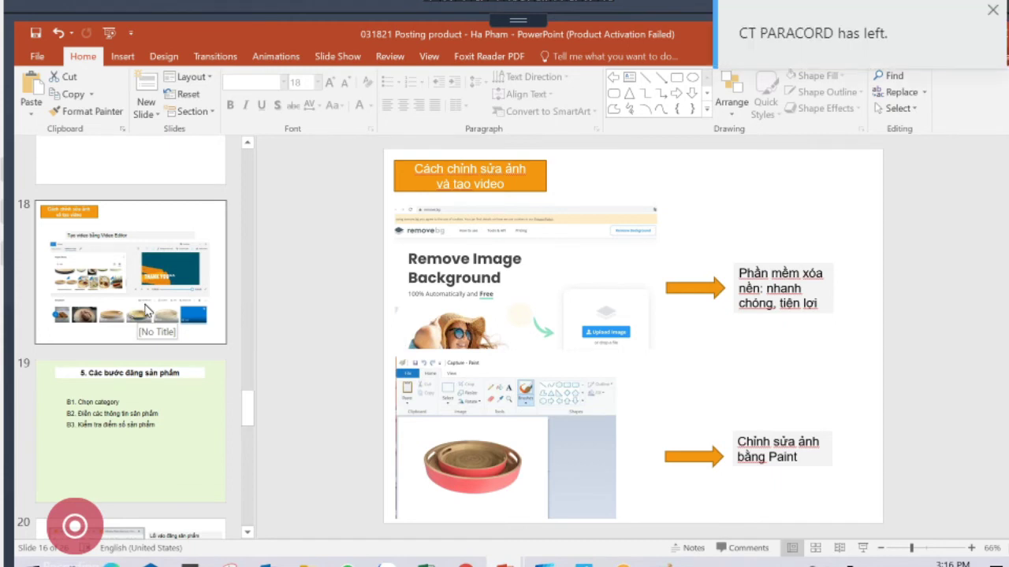
click(145, 310)
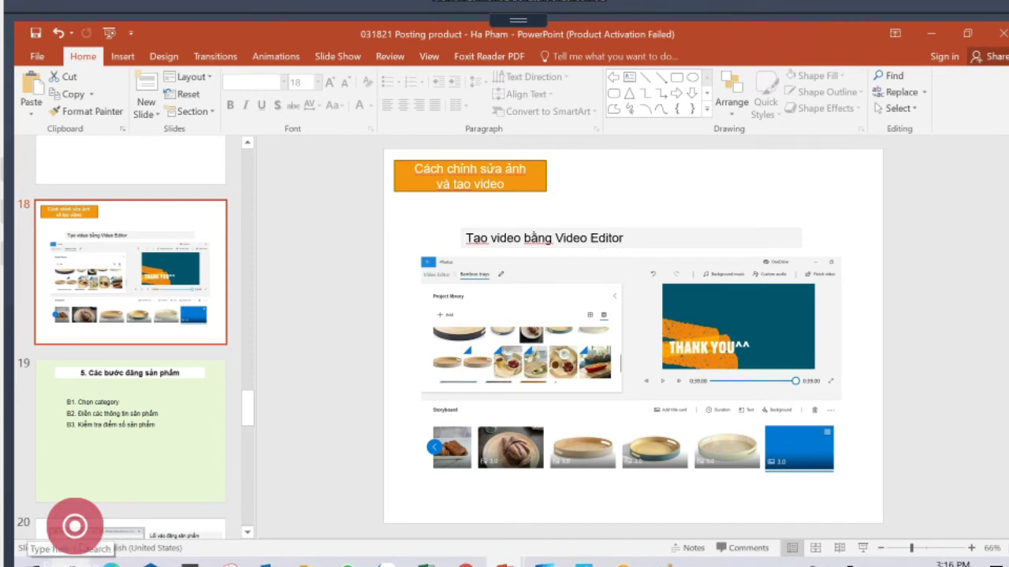
Search Windows for "vi" to find Video Editor and bring up the Bamboo trays project in Photos
click(75, 562)
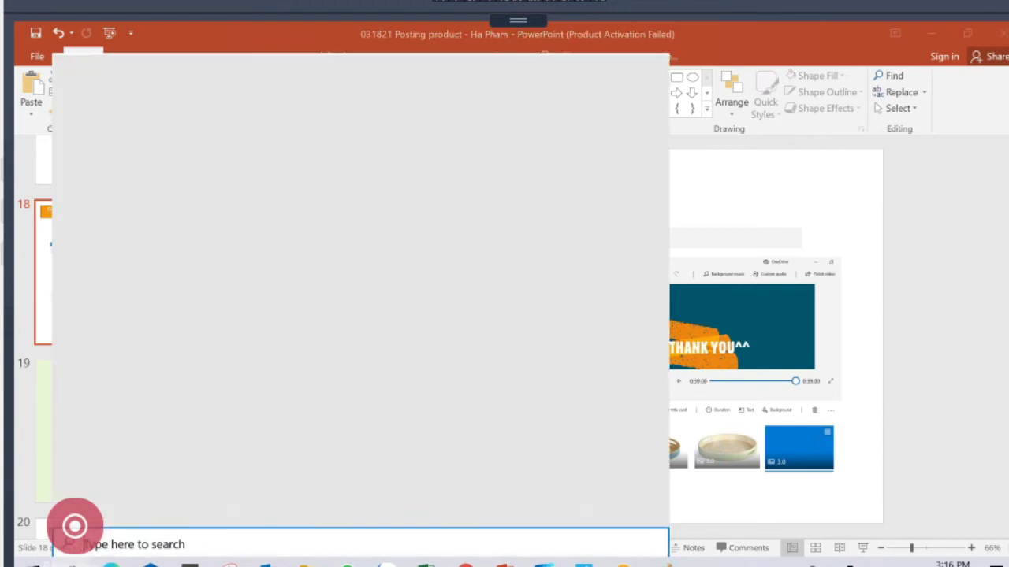
text(vi)
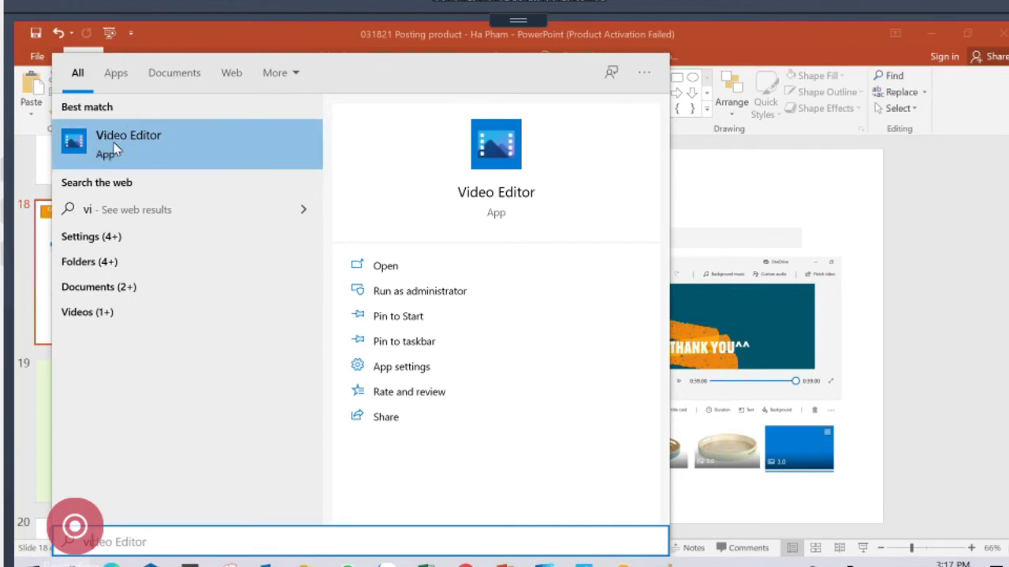
click(544, 562)
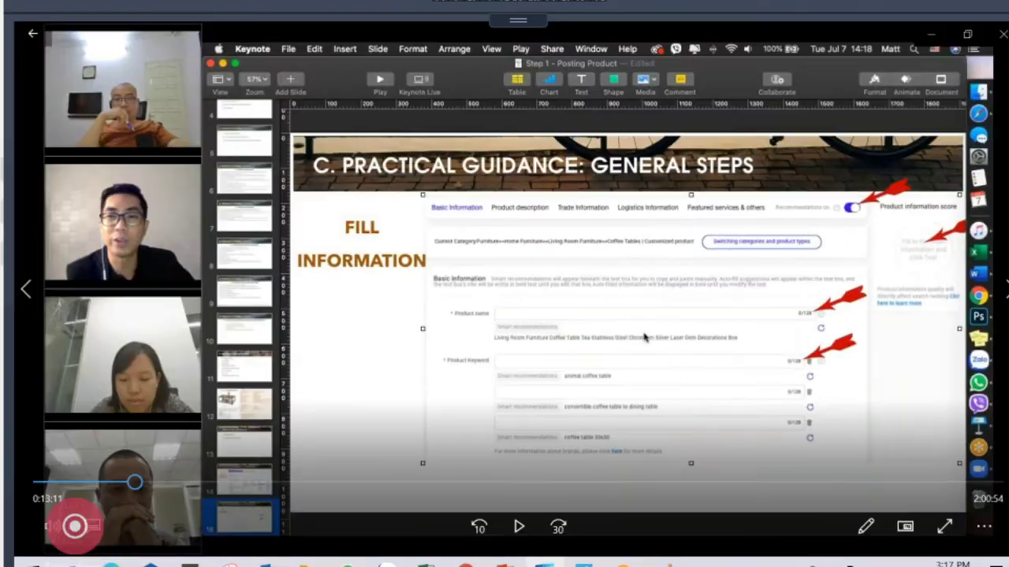
click(543, 561)
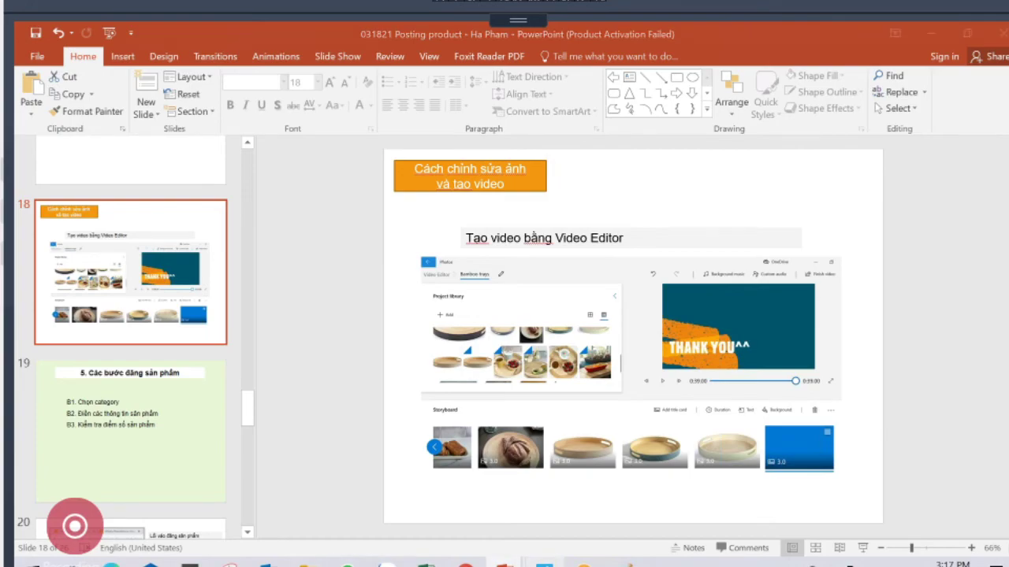
click(544, 563)
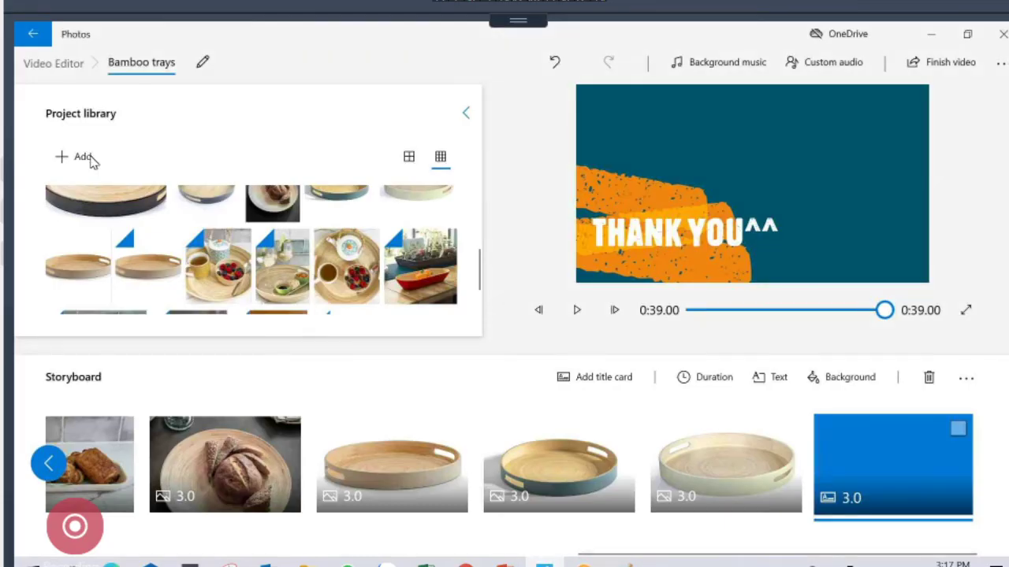
Examine the project name and the available sources for adding media to the project library
click(141, 63)
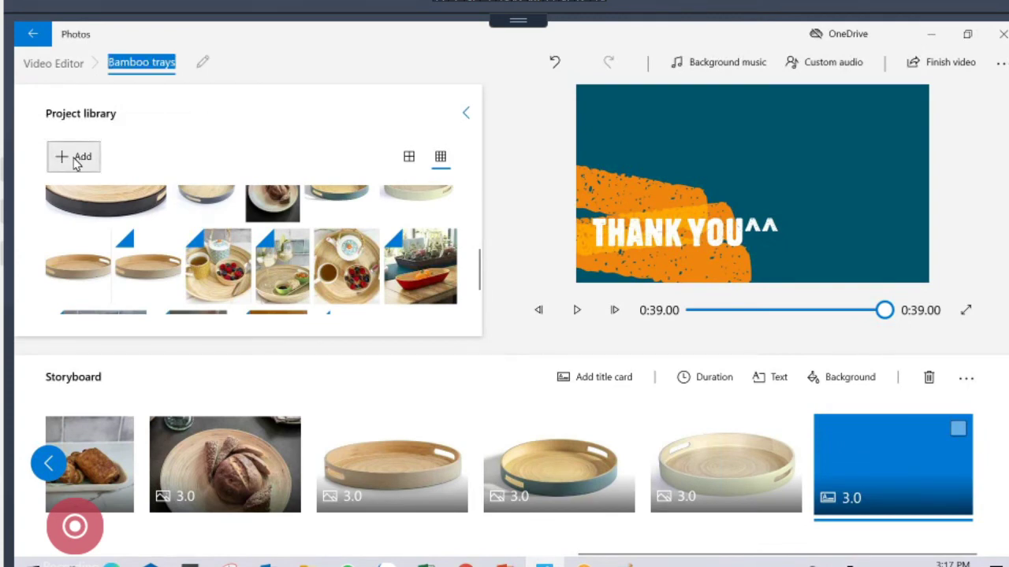
click(76, 159)
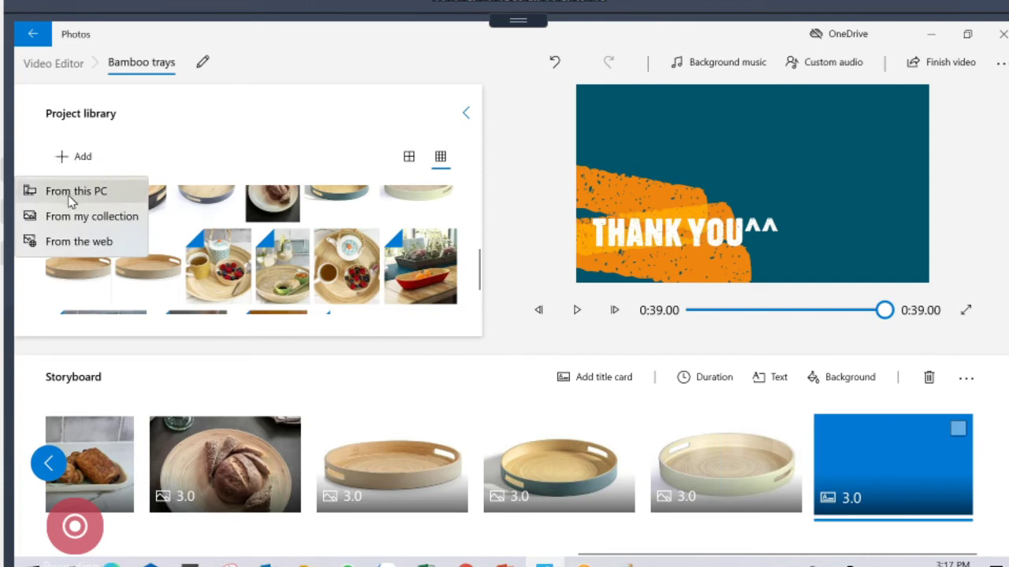
click(211, 156)
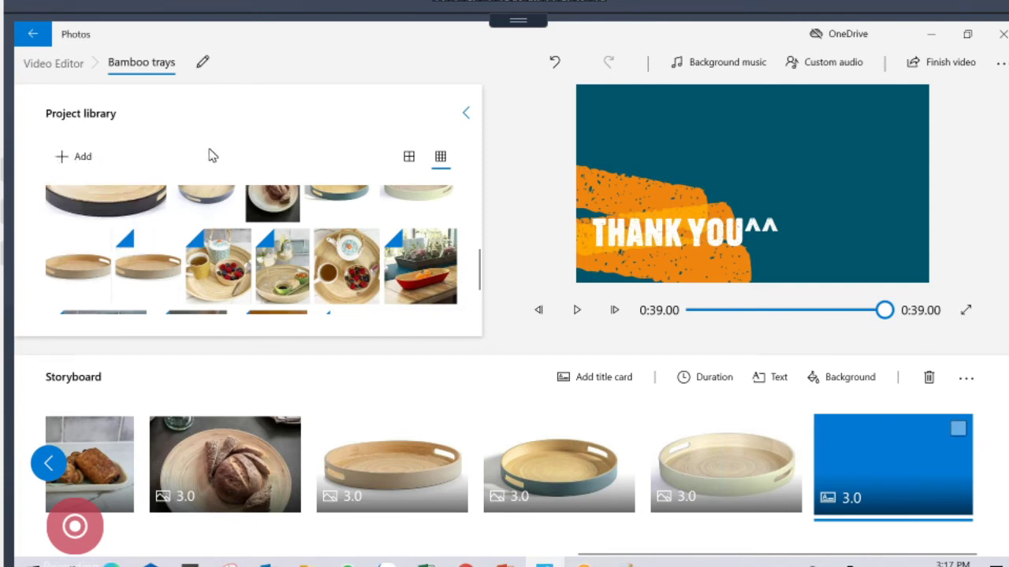
Look through the tray photos in the project library from the first to the last row
scroll(260, 228, up, 5)
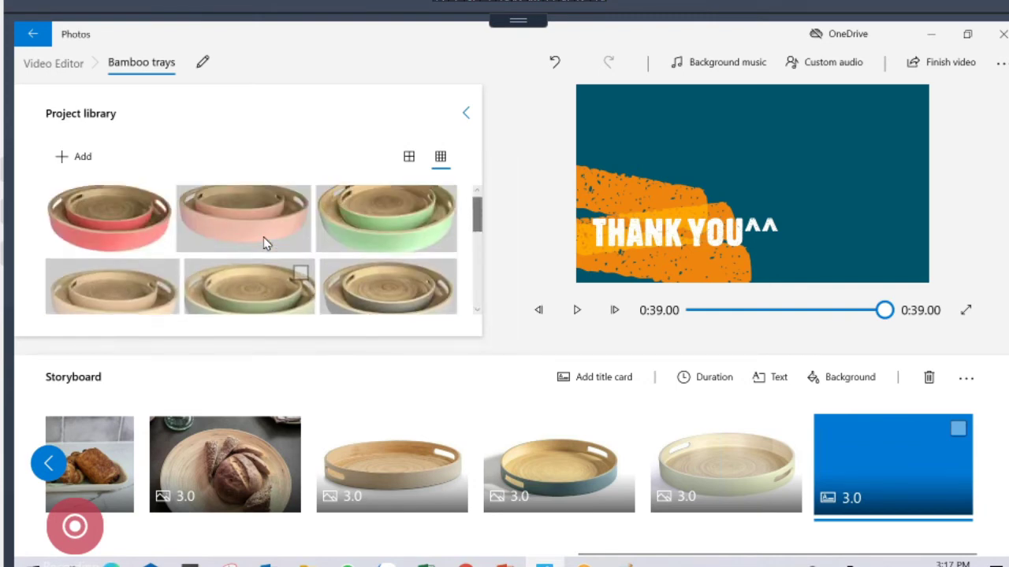
scroll(352, 286, down, 5)
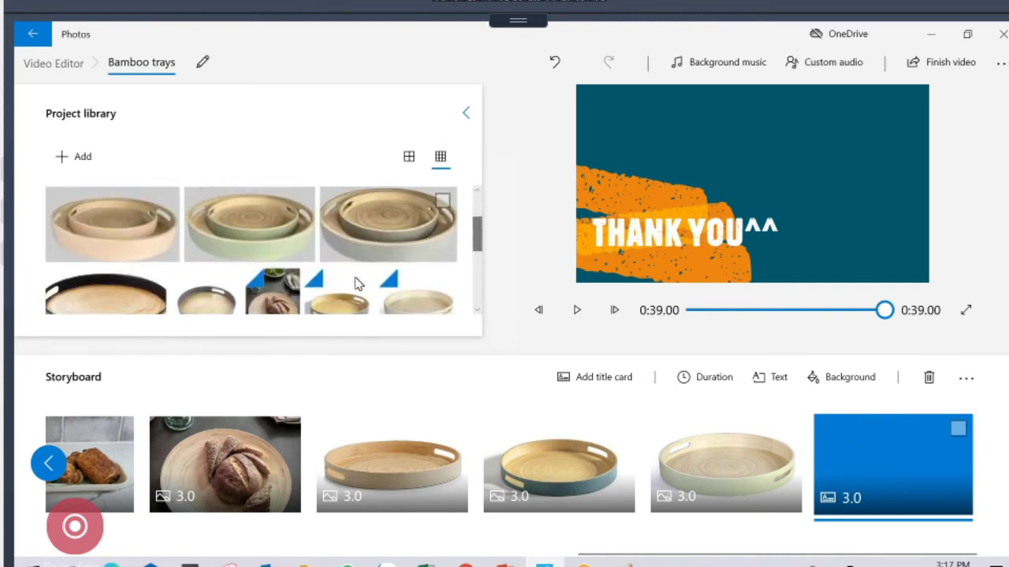
scroll(352, 286, down, 2)
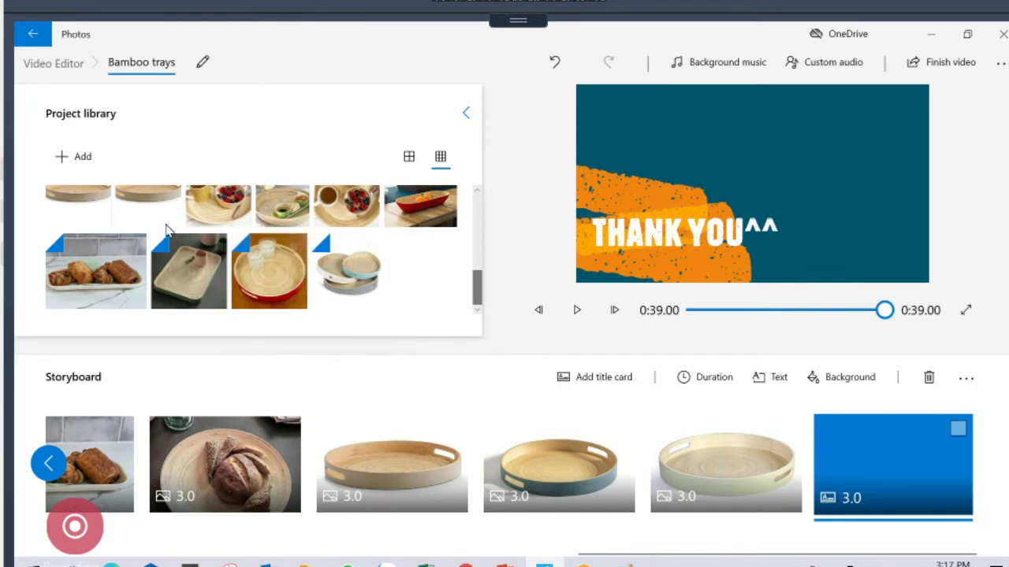
drag(180, 268, 322, 297)
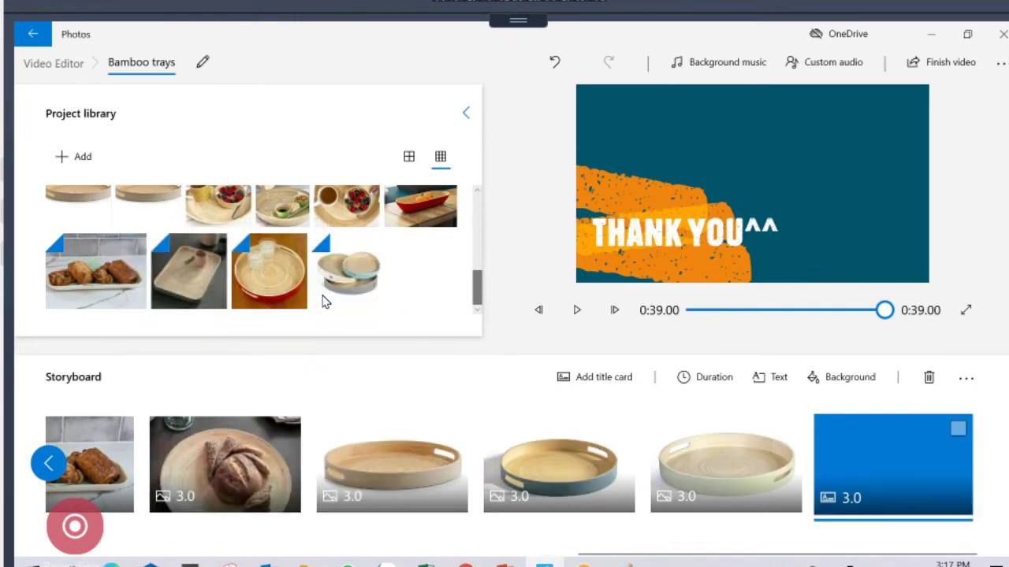
Open the text settings of the storyboard's first title card, preview its animated text and close them without changes
scroll(293, 407, up, 5)
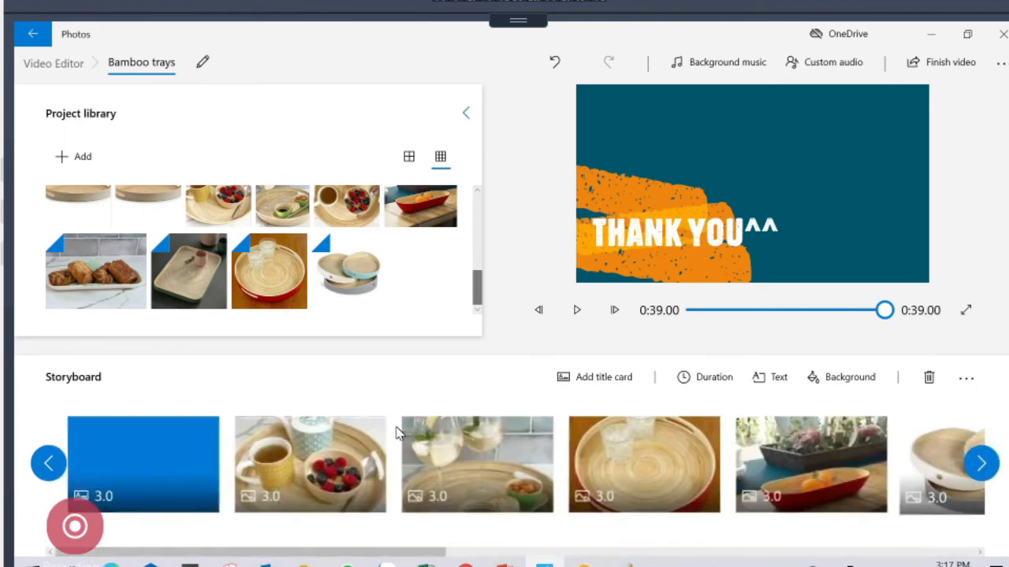
click(130, 461)
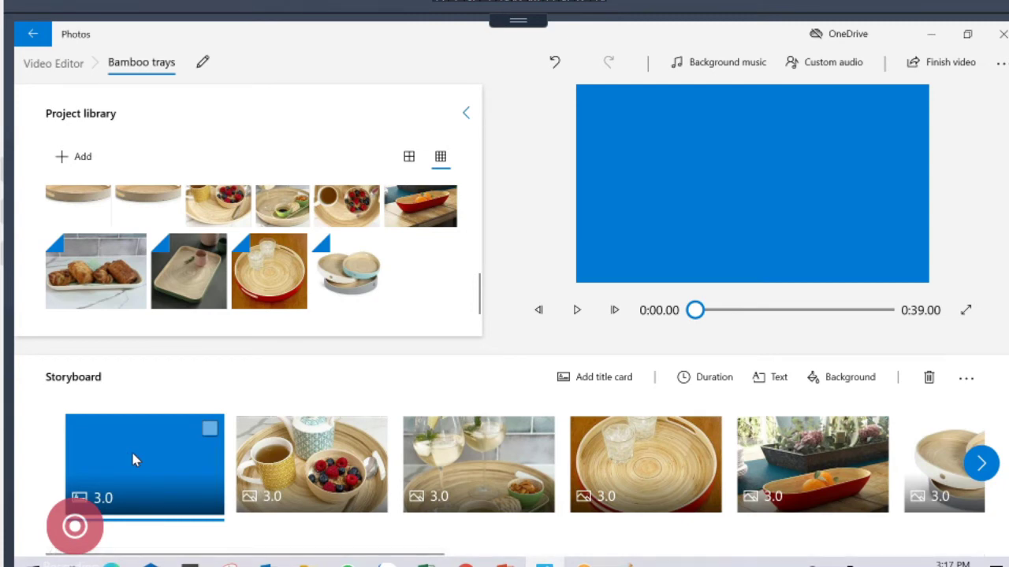
click(774, 386)
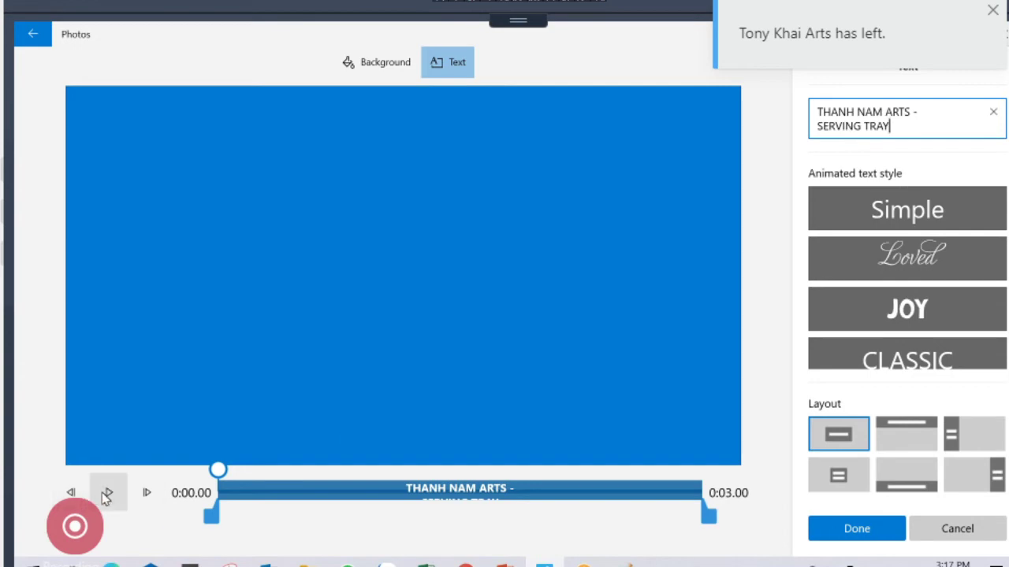
click(107, 495)
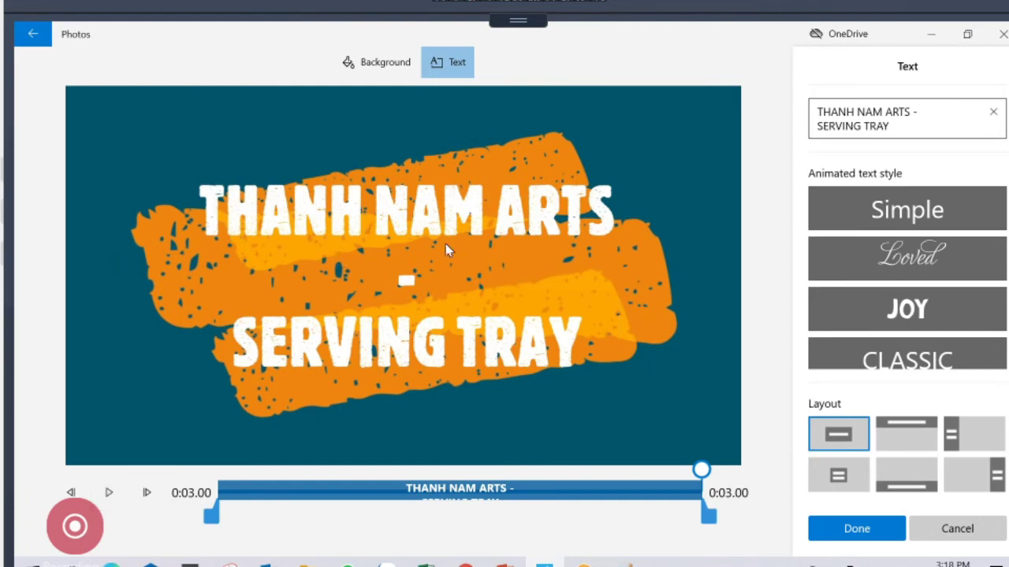
click(109, 493)
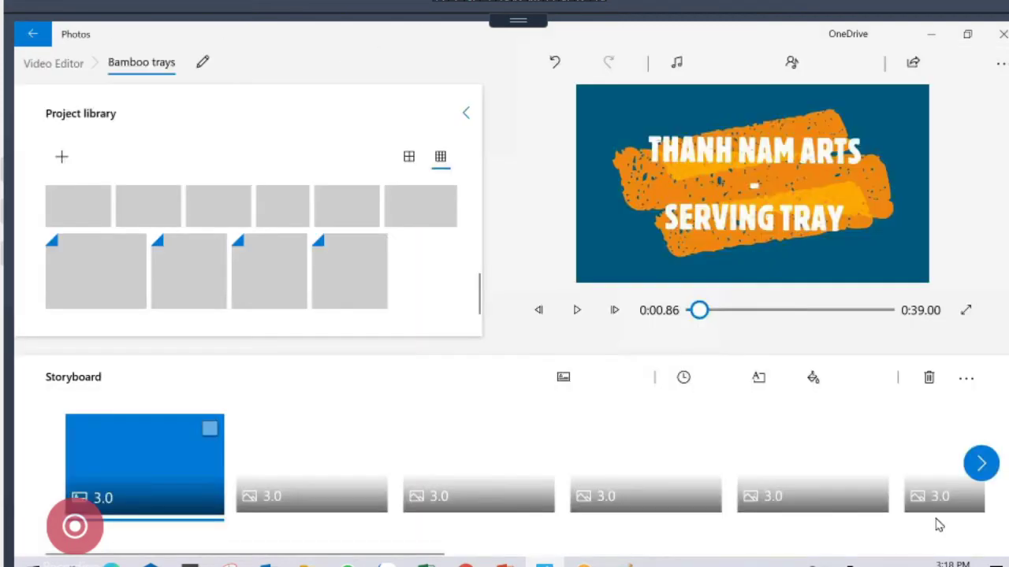
click(934, 524)
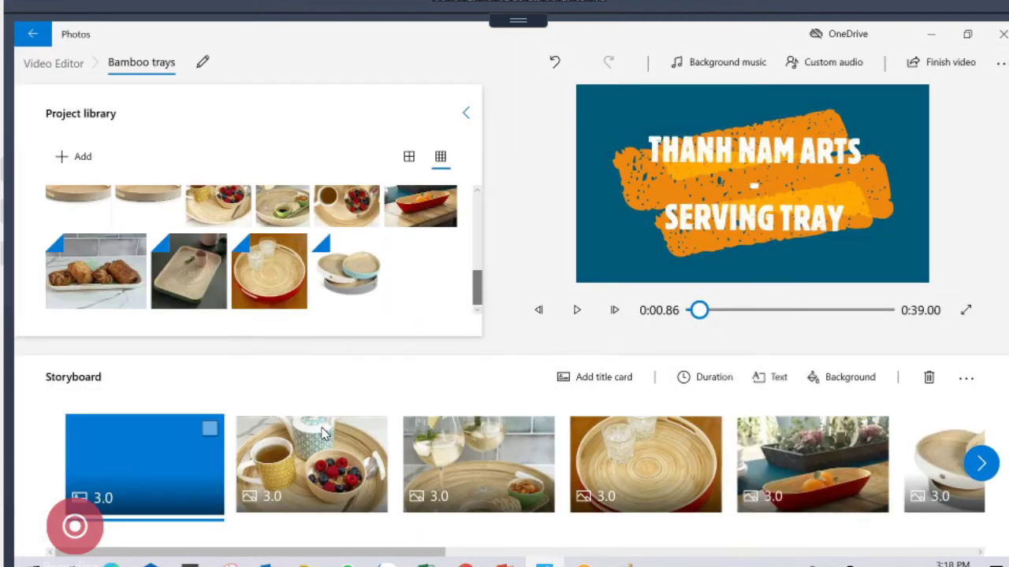
Select the storyboard photo with the teapot and berry bowl and look over the clips that follow it
scroll(294, 449, down, 2)
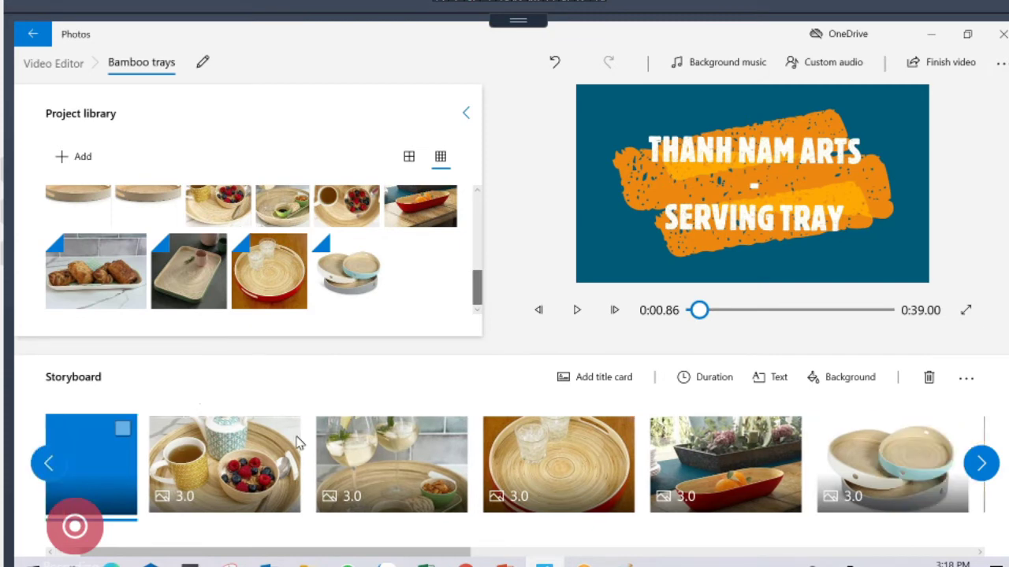
click(197, 465)
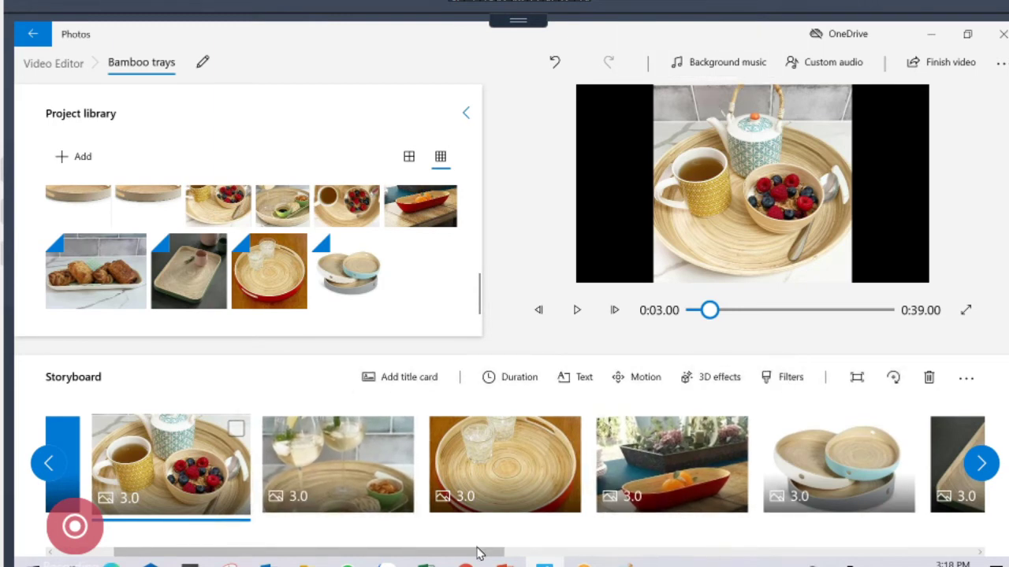
drag(475, 551, 492, 564)
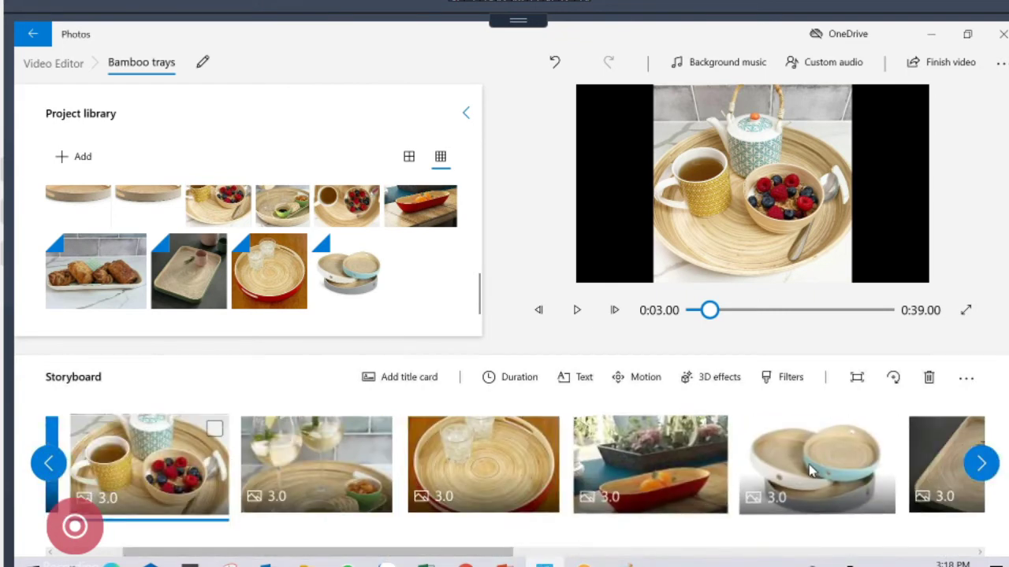
Look through the background music tracks offered for the Bamboo trays video and leave the selection without changes
drag(268, 558, 233, 545)
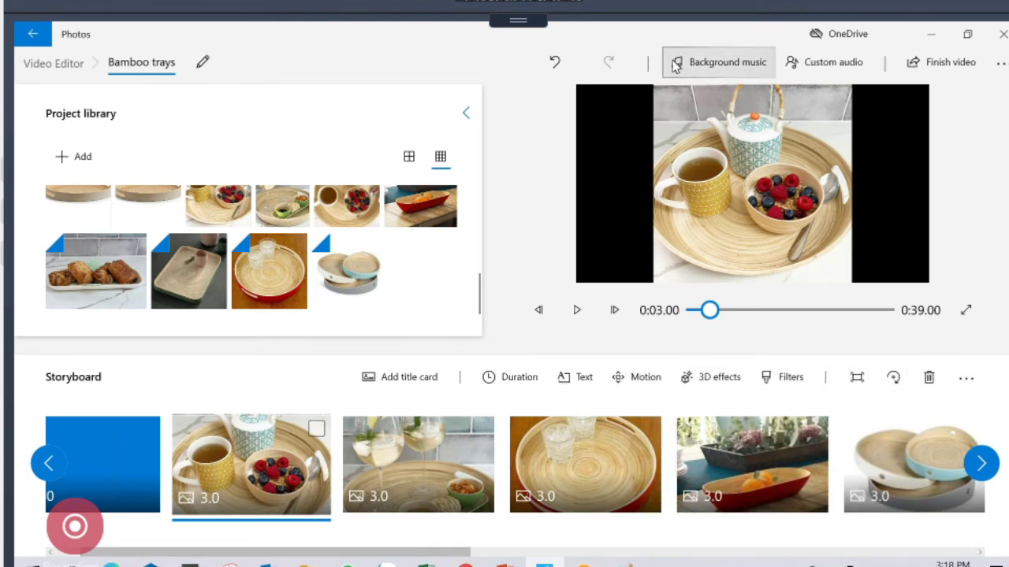
click(704, 67)
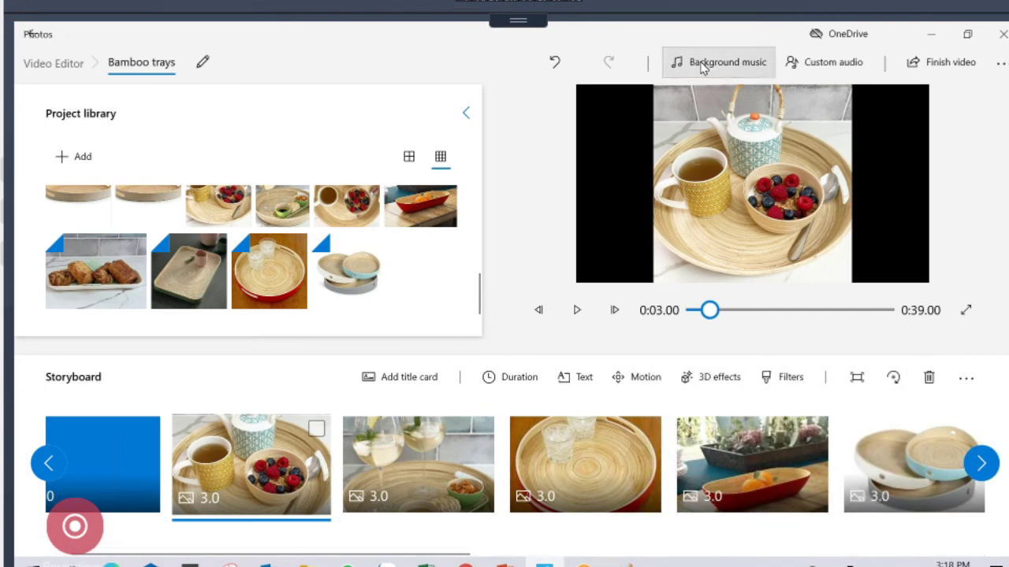
scroll(530, 263, down, 3)
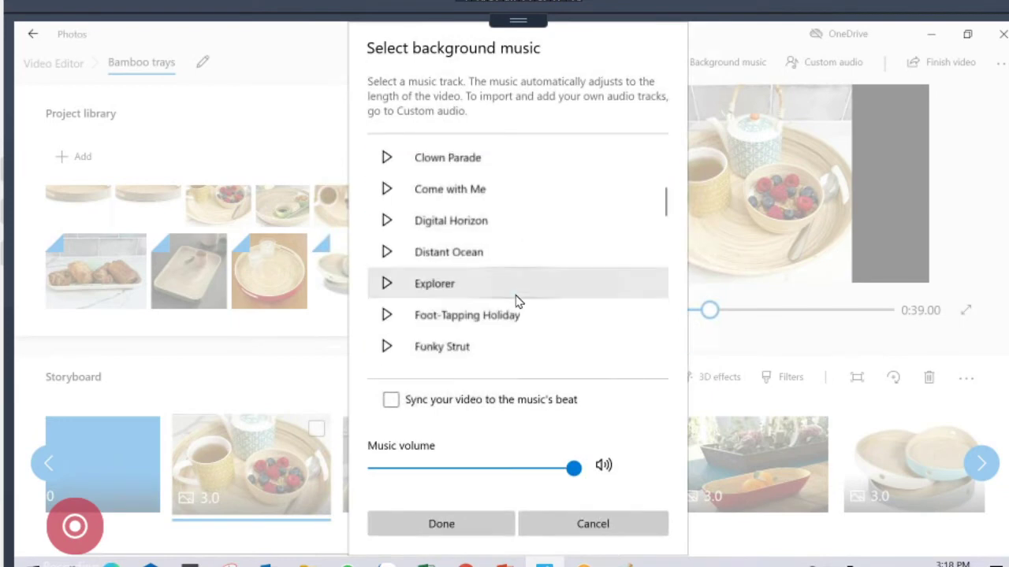
scroll(515, 300, up, 3)
scroll(482, 259, down, 10)
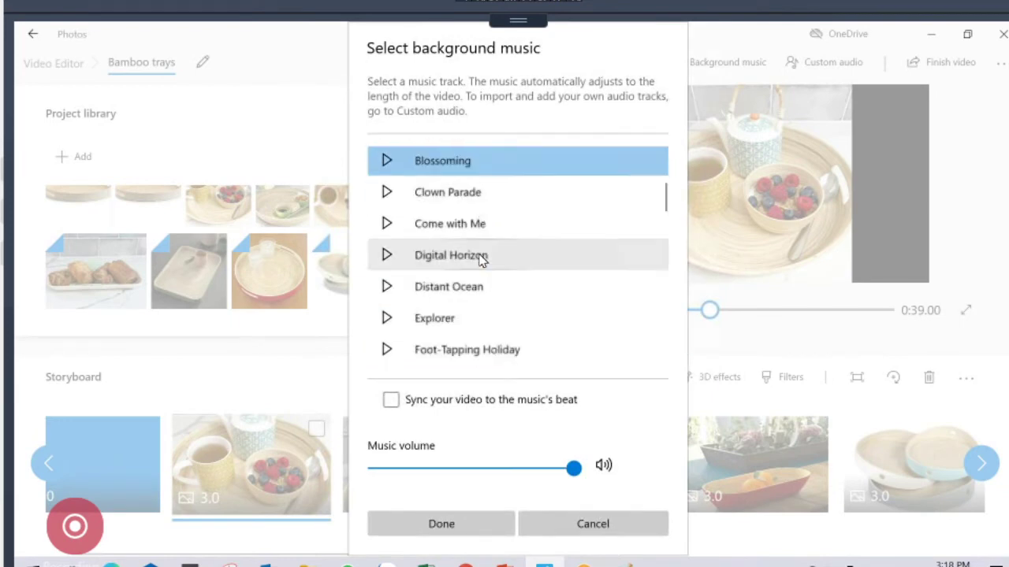
scroll(483, 260, up, 8)
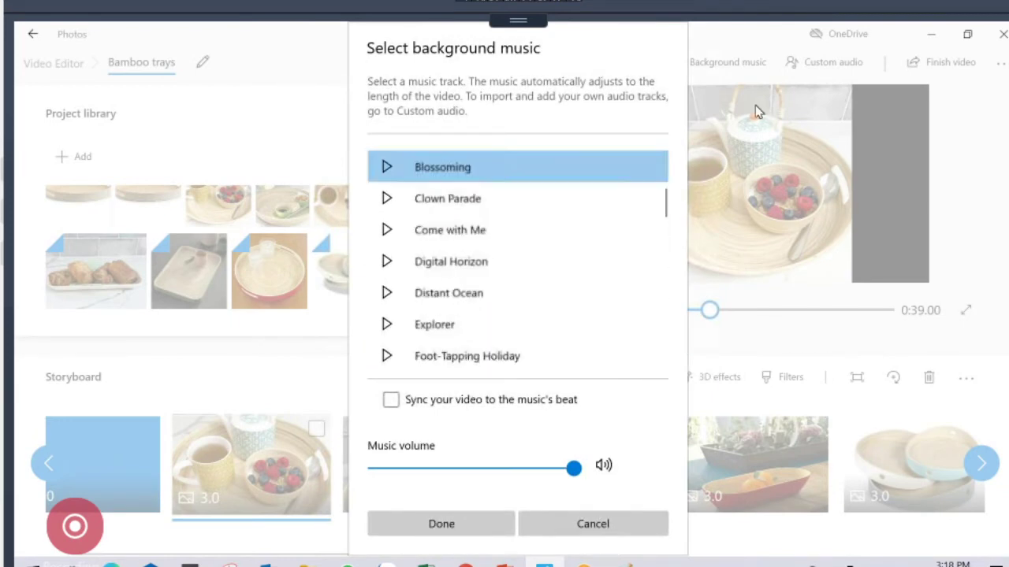
click(636, 532)
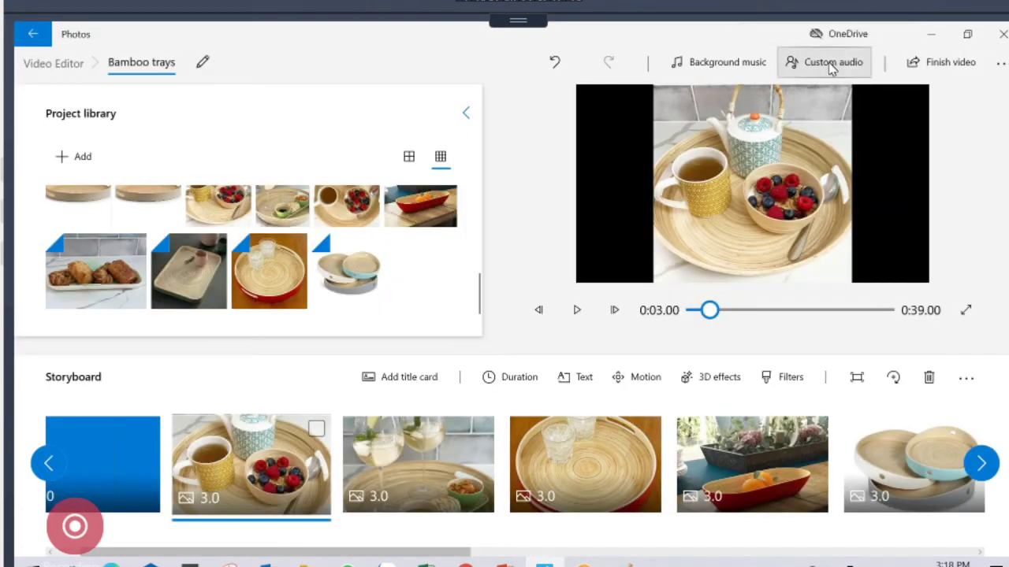
View the custom audio options for adding own audio files, leave them without changes and return to the storyboard
click(829, 68)
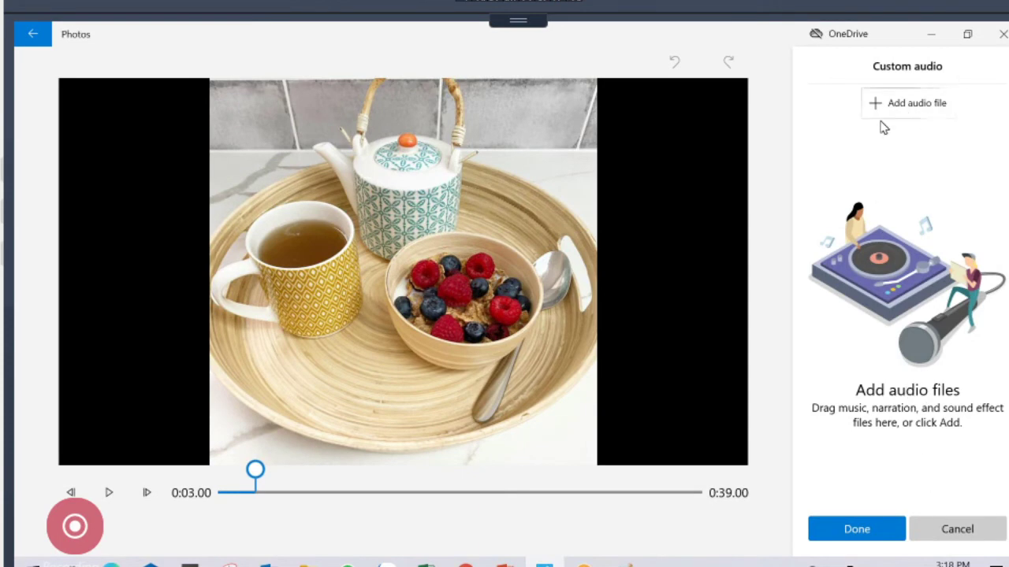
click(941, 526)
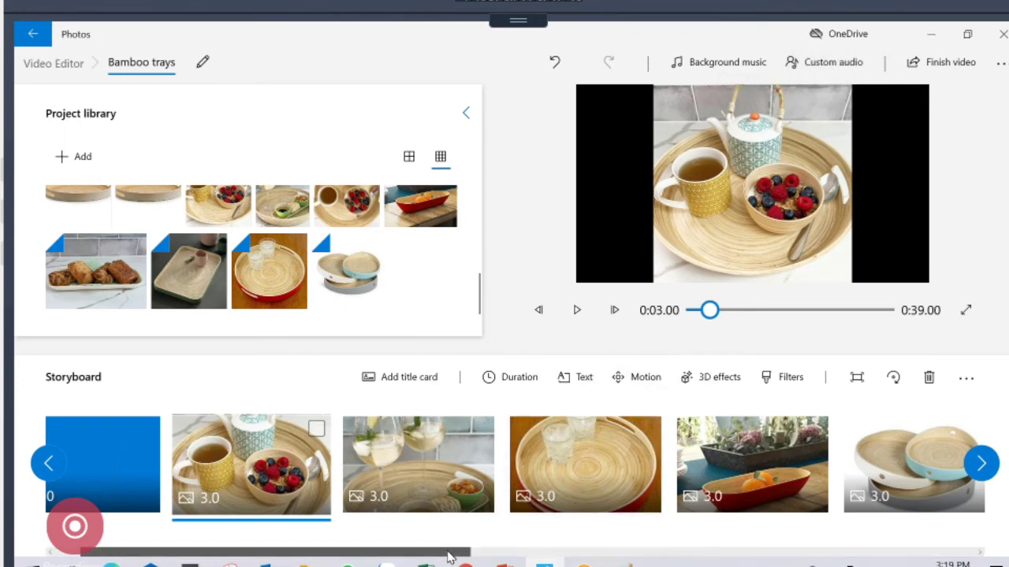
drag(448, 551, 532, 558)
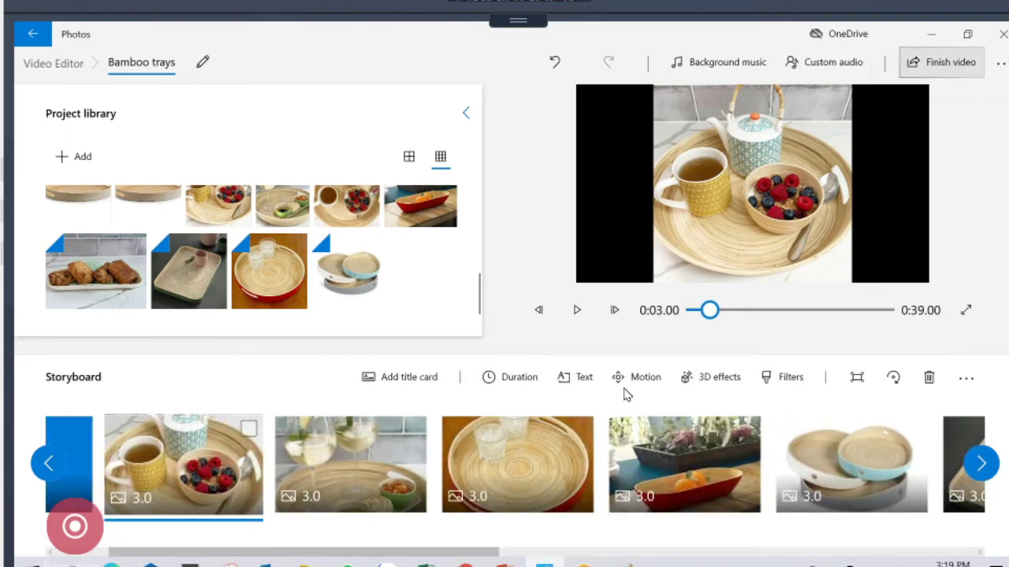
Switch to File Explorer's Upload to Alibaba folder and open the Bamboo trays video
mouse_move(350, 561)
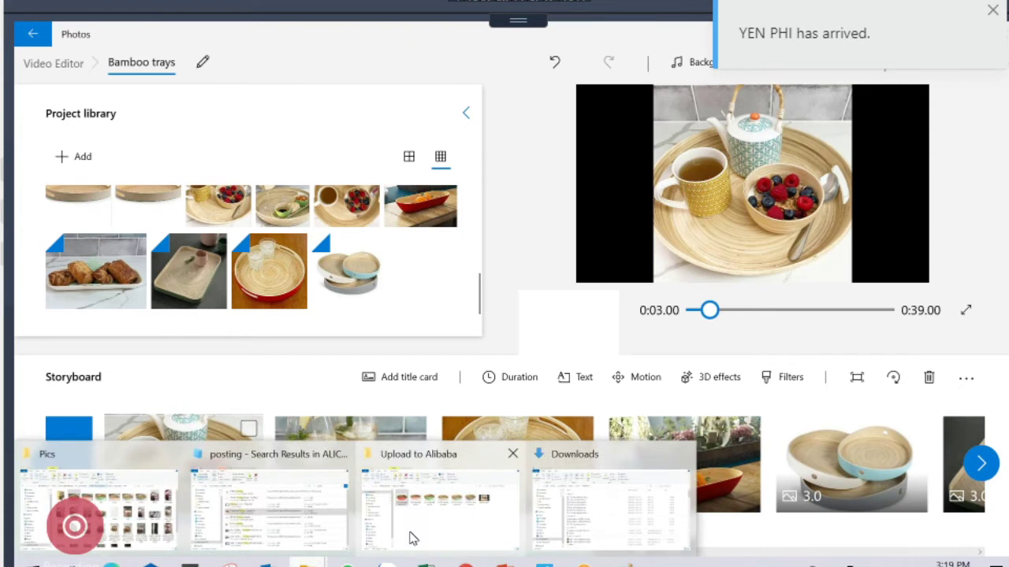
click(409, 536)
click(790, 244)
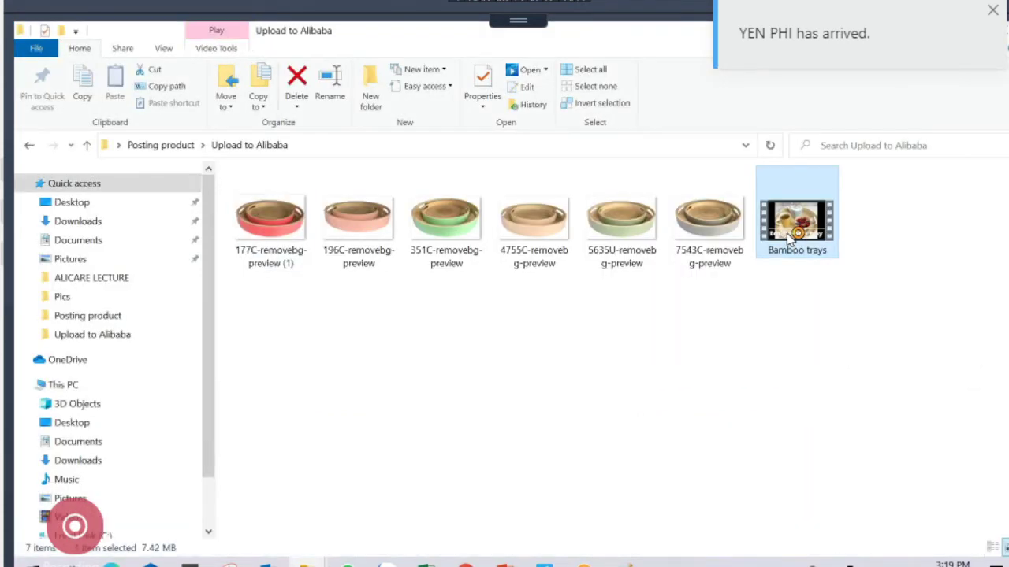
double_click(791, 240)
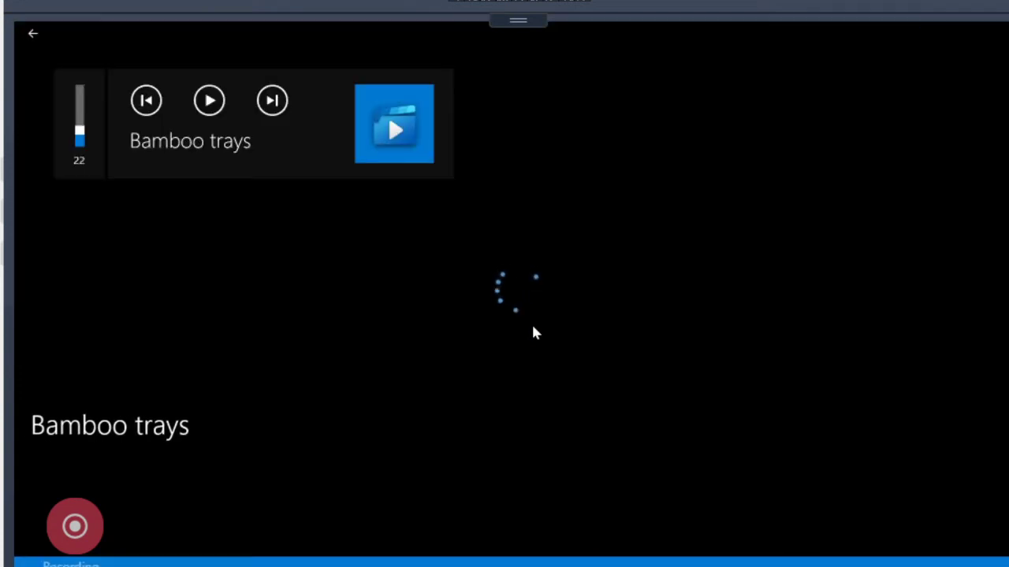
Lower the sound volume while watching the Bamboo trays video, and close the video player
key(XF86AudioLowerVolume)
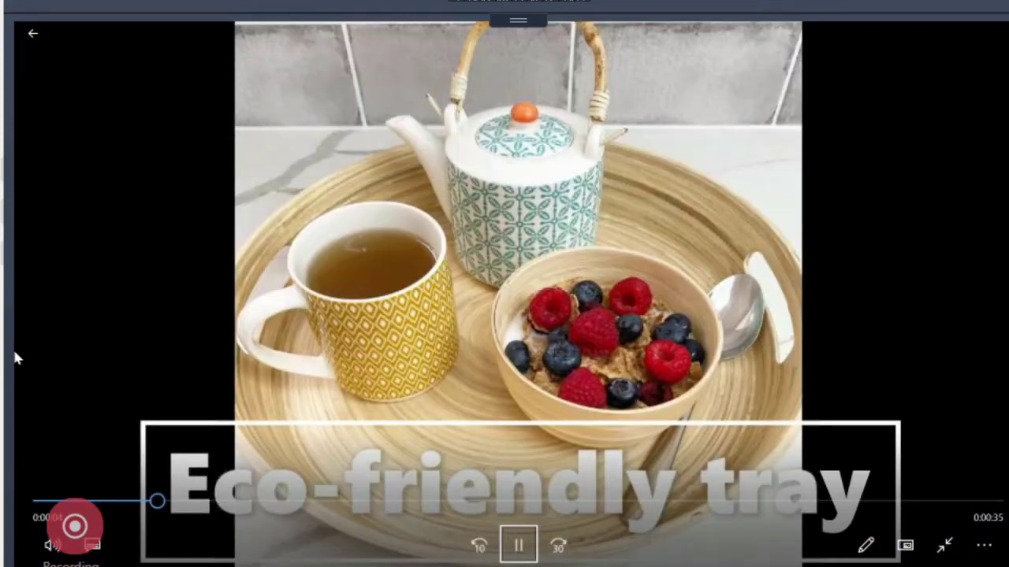
key(XF86AudioLowerVolume)
key(XF86AudioLowerVolume)
key(XF86AudioLowerVolume)
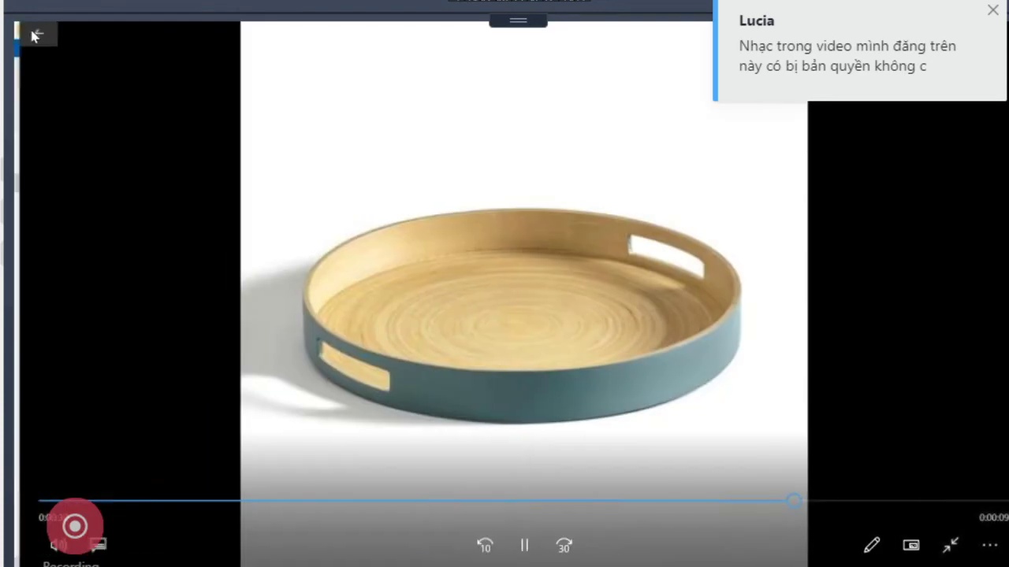
click(33, 36)
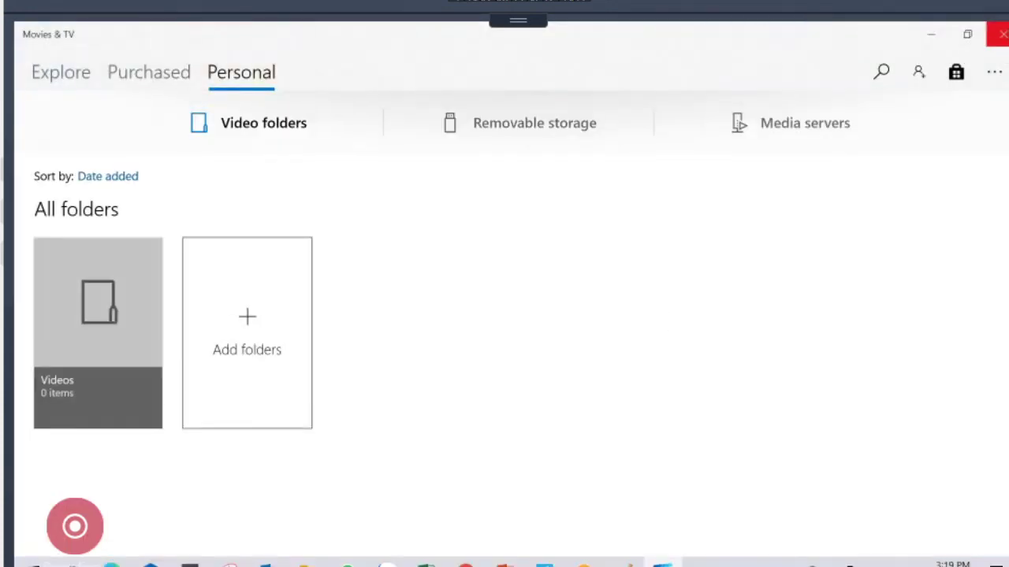
click(999, 32)
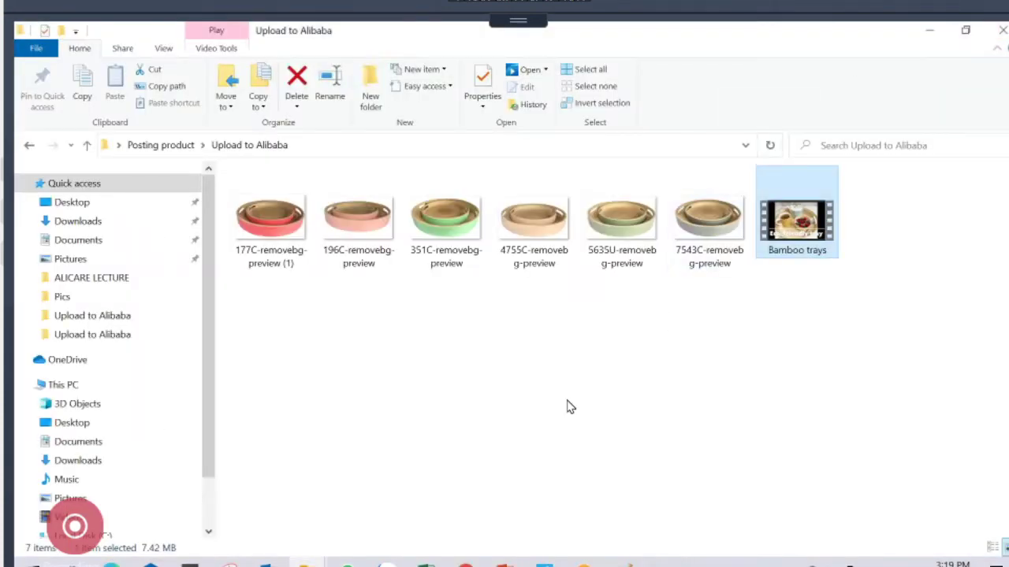
click(504, 563)
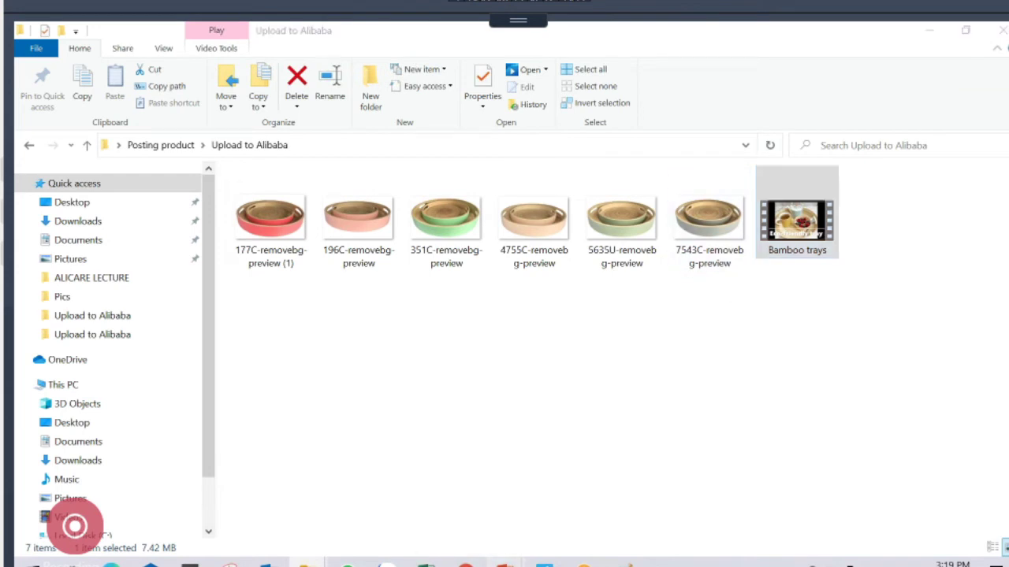
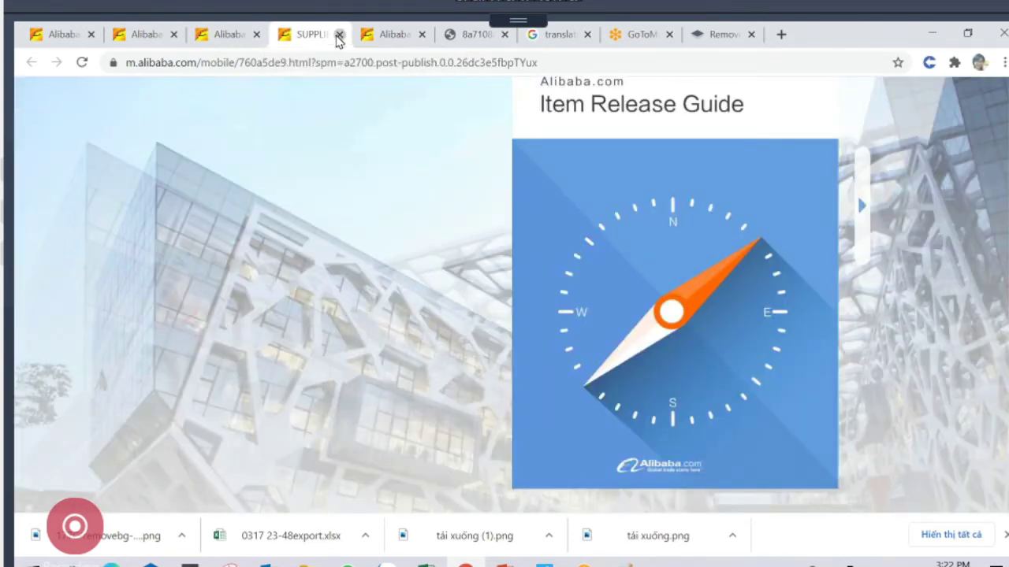
Close the browser tabs with the Item Release Guide, the video bank, the bulk upload help PDF and the background remover
click(337, 35)
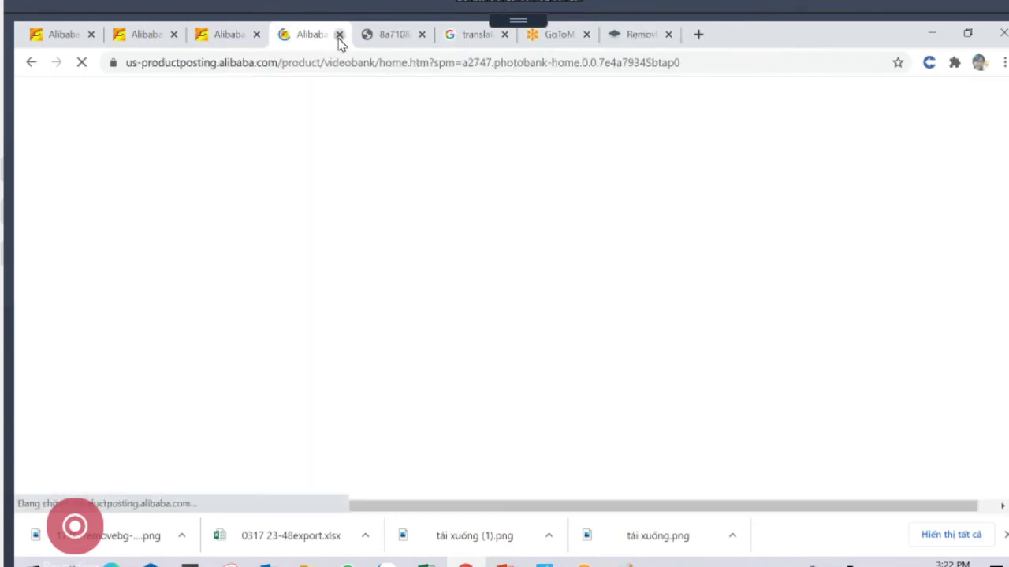
click(337, 35)
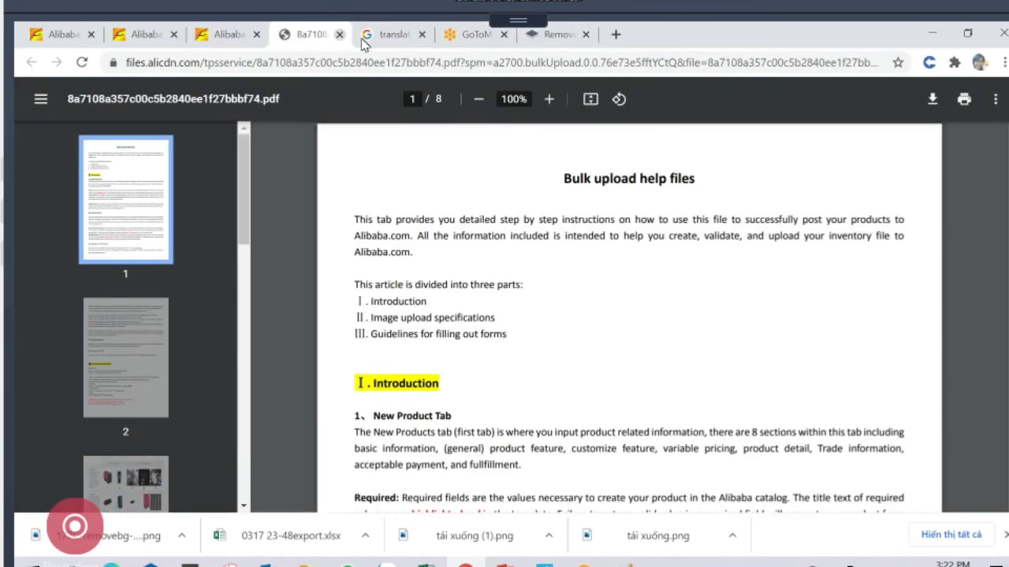
click(339, 35)
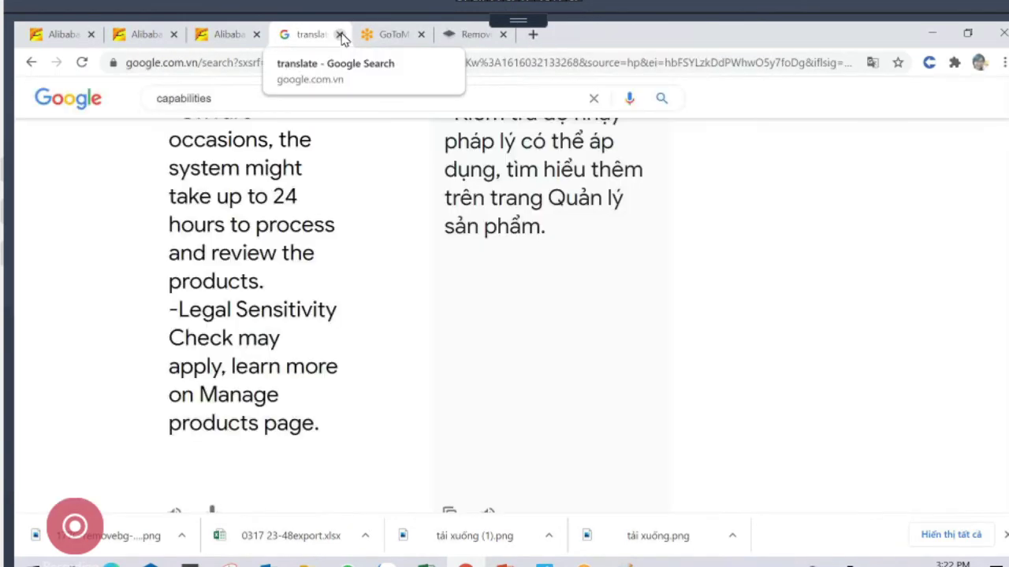
click(509, 34)
Open the Post Products form in My Alibaba from the Keywords Index page
click(180, 36)
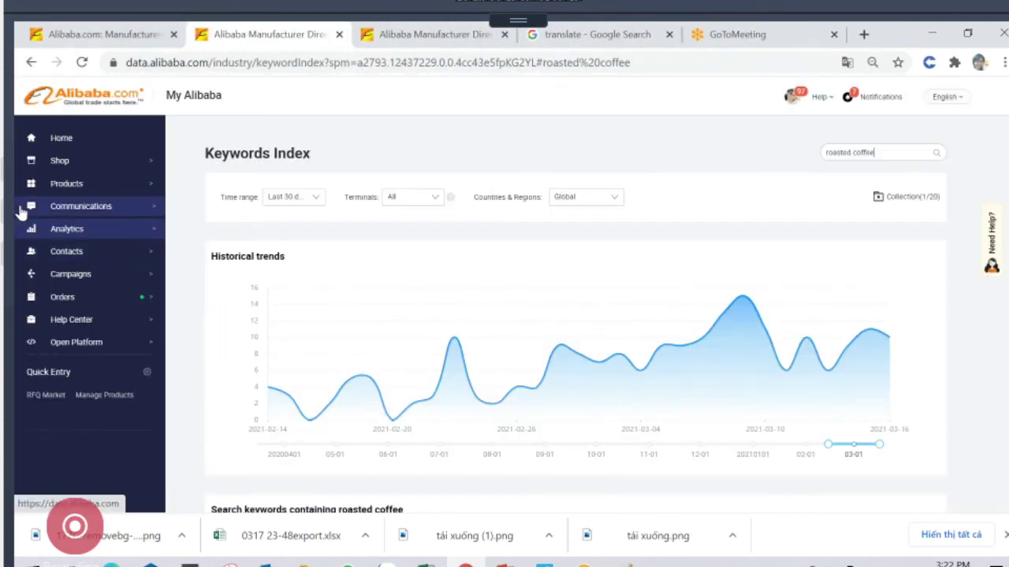
mouse_move(67, 184)
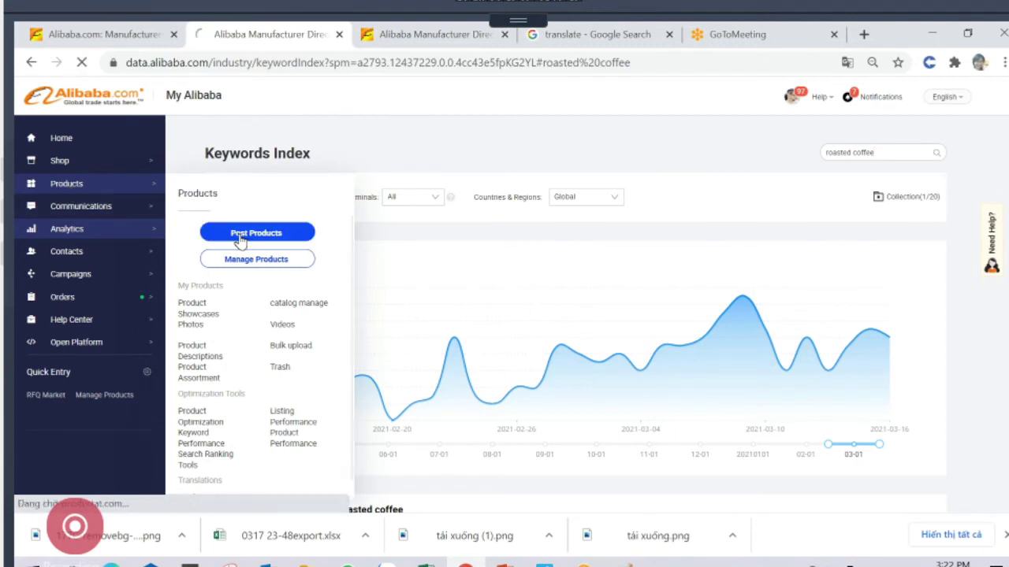
click(241, 236)
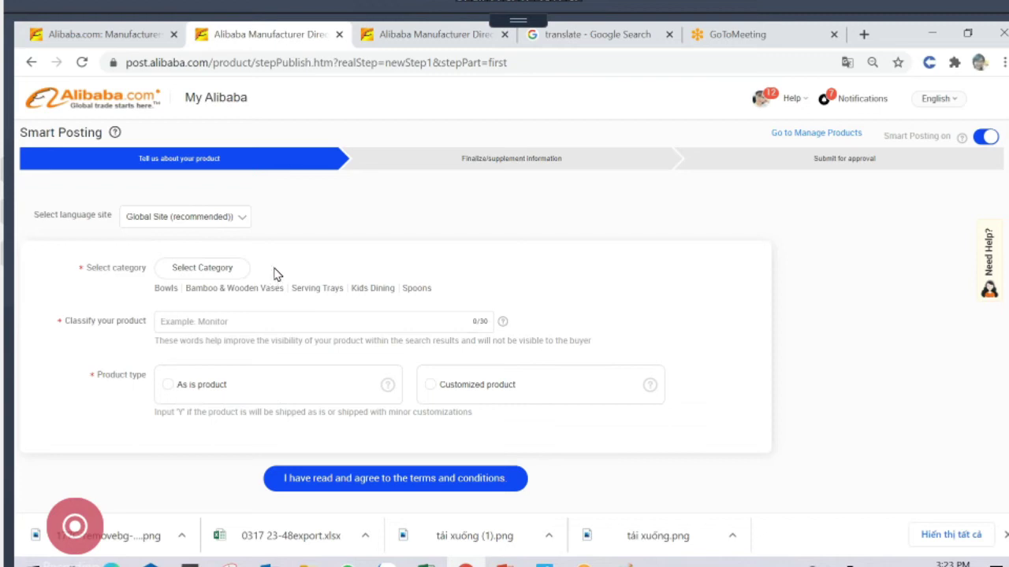
Set the product category to Serving Trays and classify the product as "Bamboo trays"
click(312, 293)
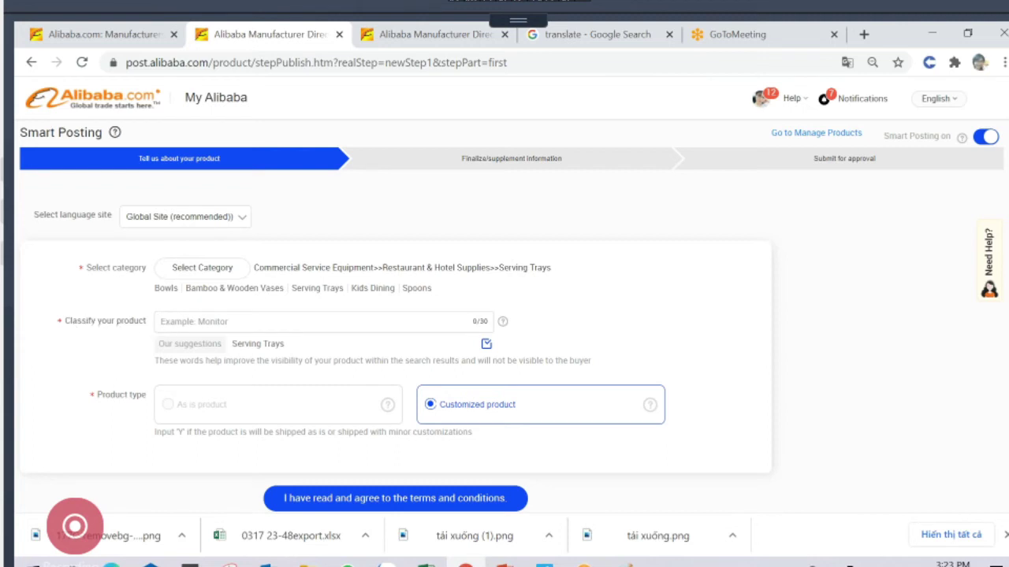
click(229, 321)
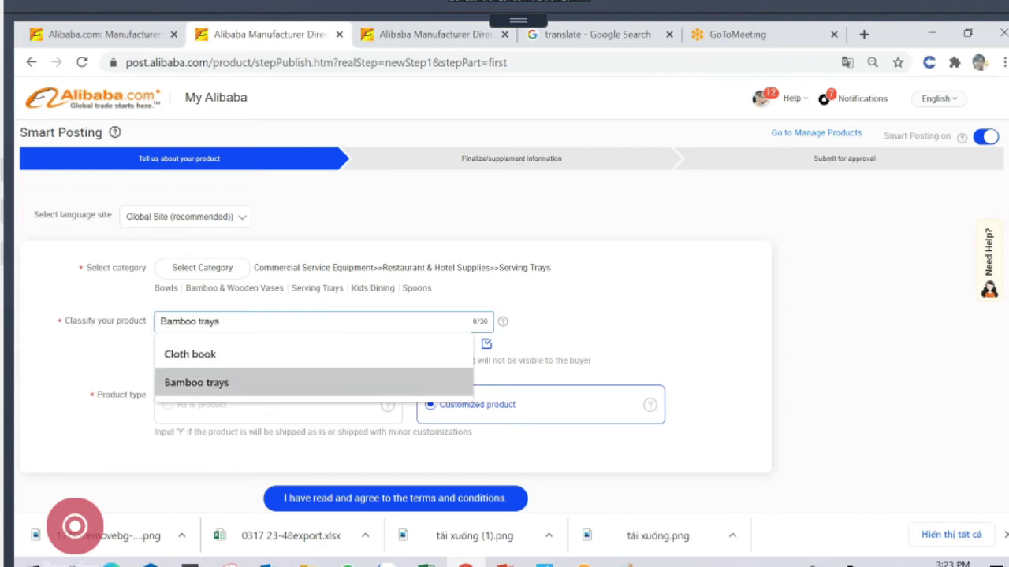
click(232, 382)
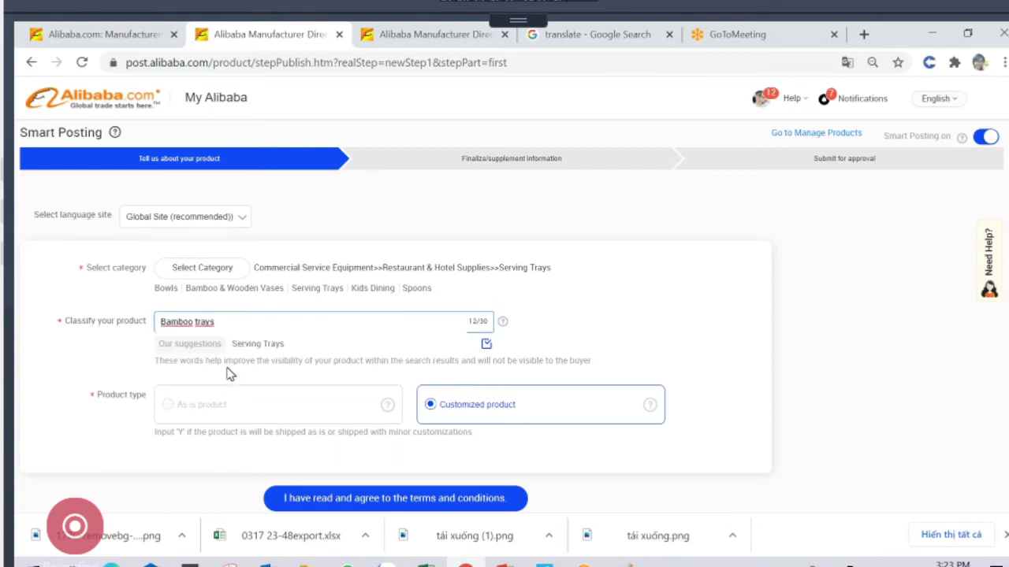
click(109, 371)
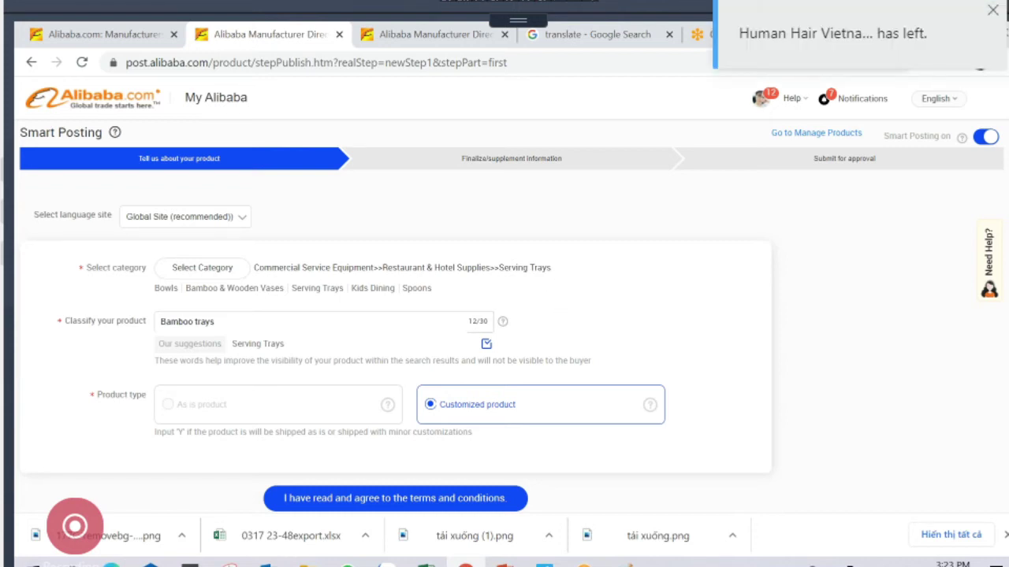
triple_click(187, 321)
click(113, 347)
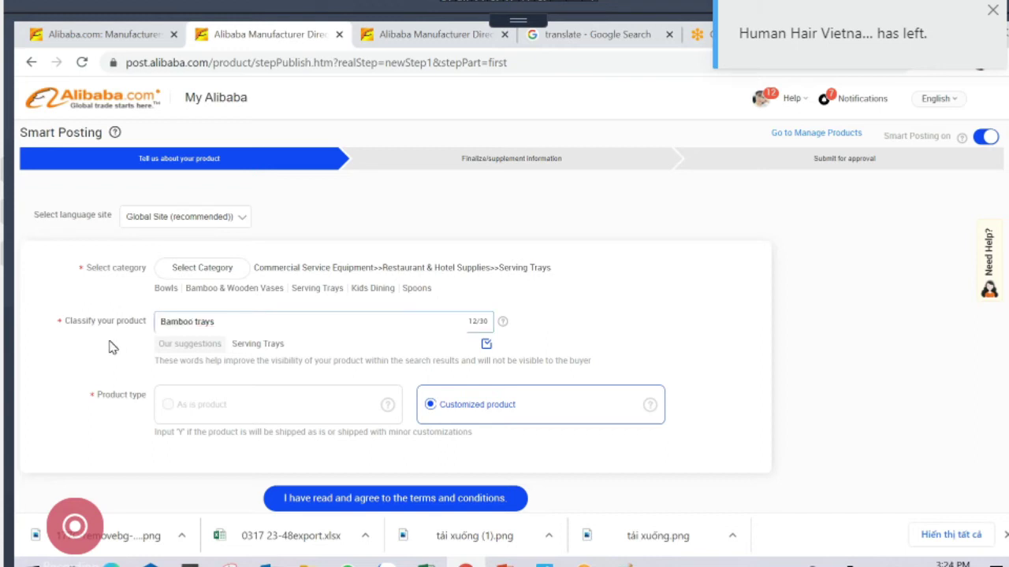
Look over the Terms of Use, agree to them and continue to the product's image section
scroll(102, 398, down, 1)
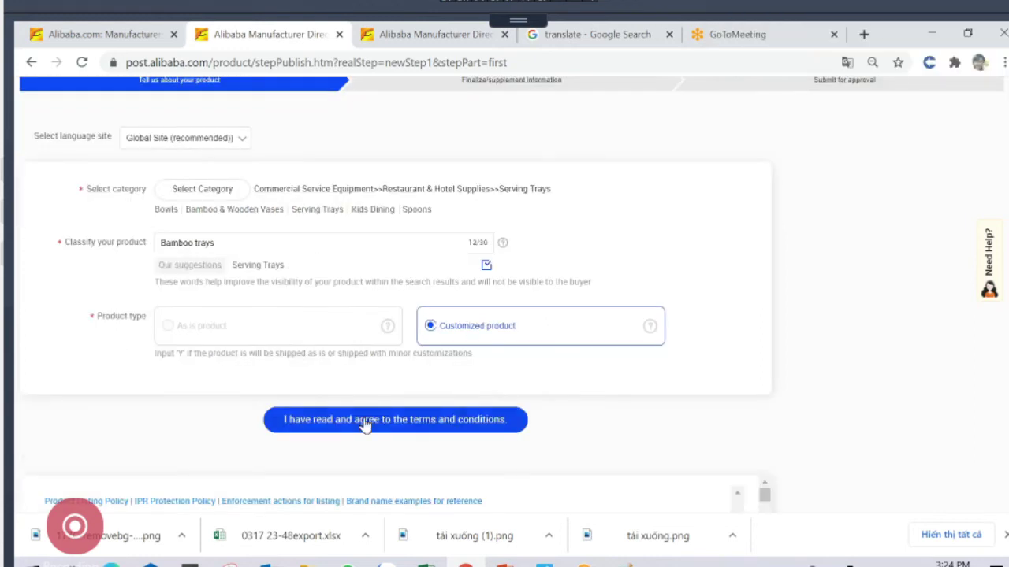
scroll(299, 430, down, 2)
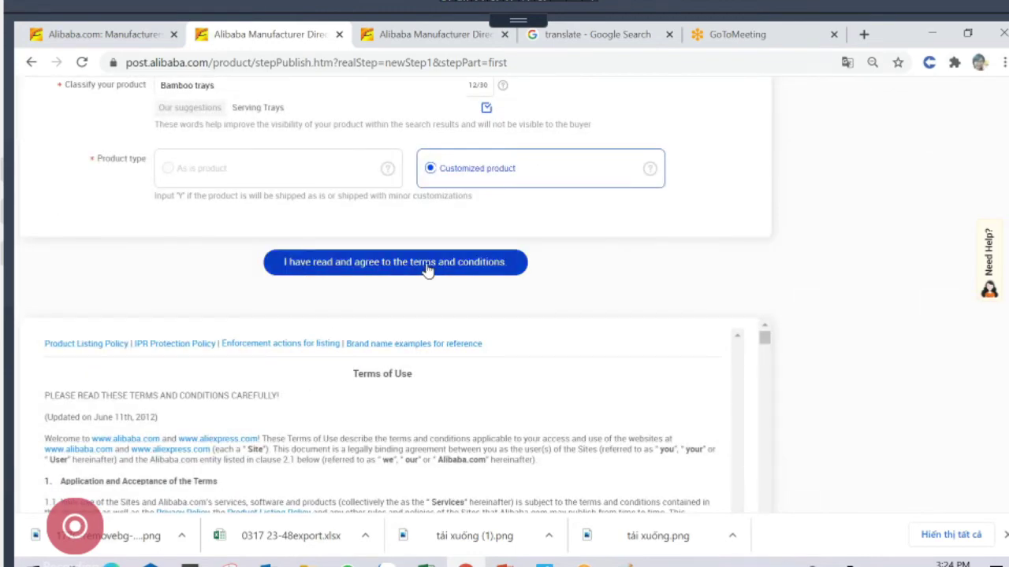
scroll(354, 362, down, 2)
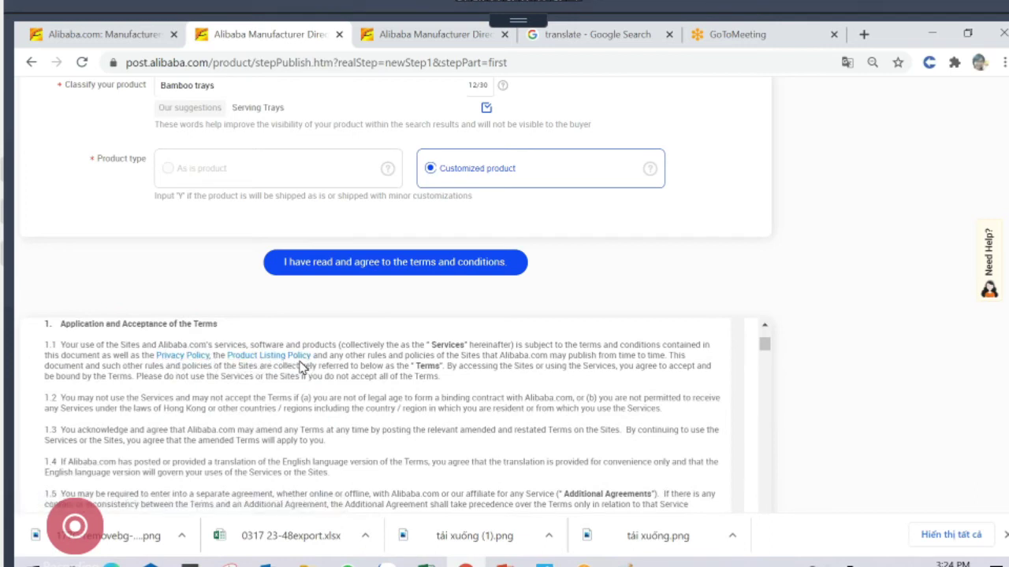
scroll(354, 410, up, 4)
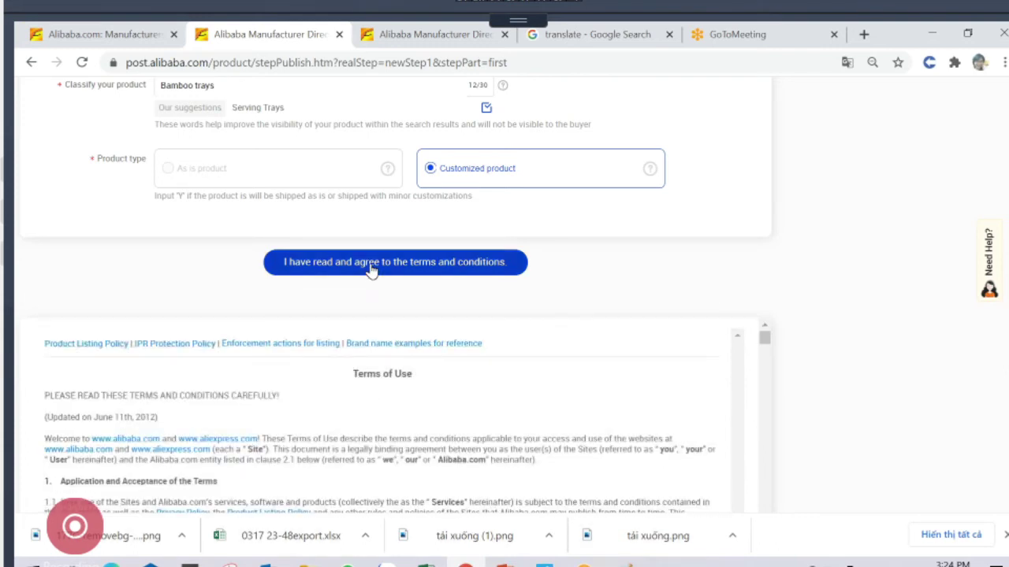
click(367, 272)
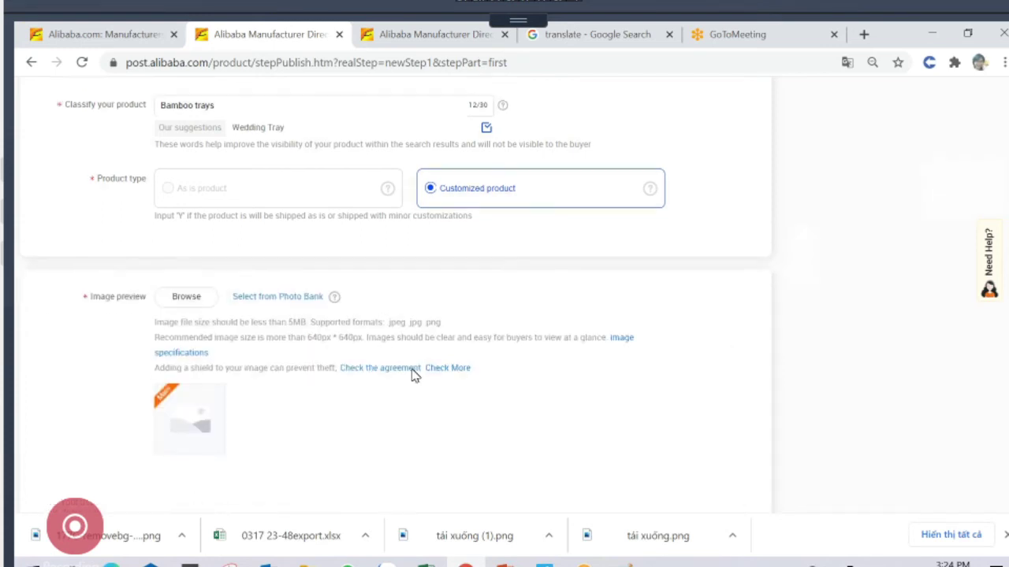
scroll(225, 304, down, 5)
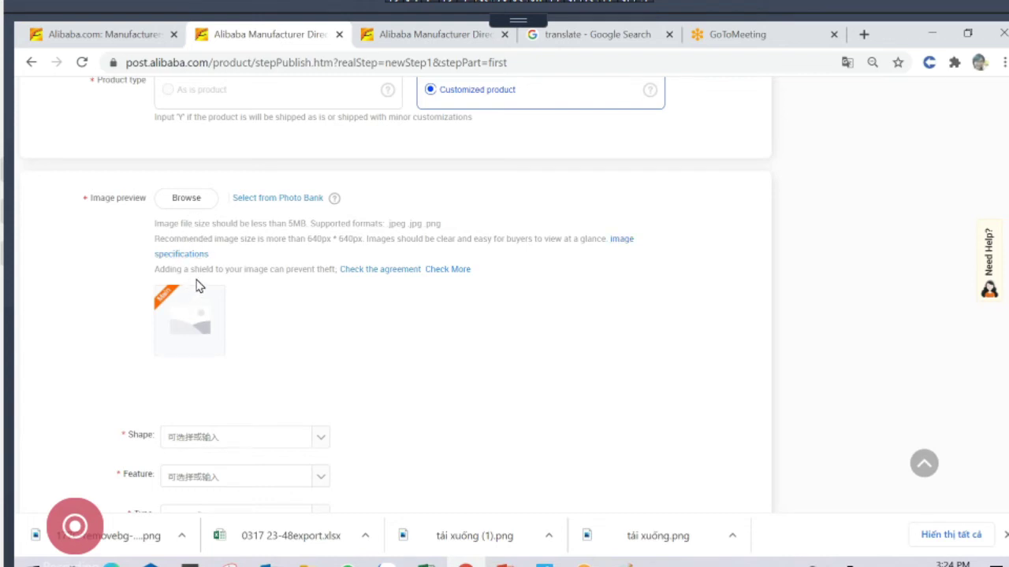
Upload the Capture image from the Desktop folder as the product's main image
click(187, 202)
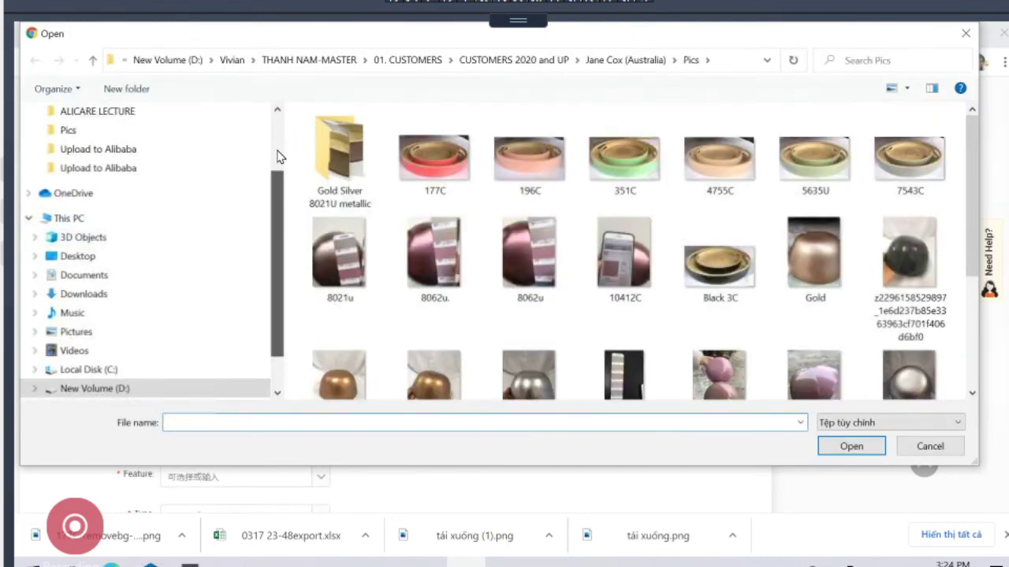
scroll(277, 156, up, 5)
click(119, 149)
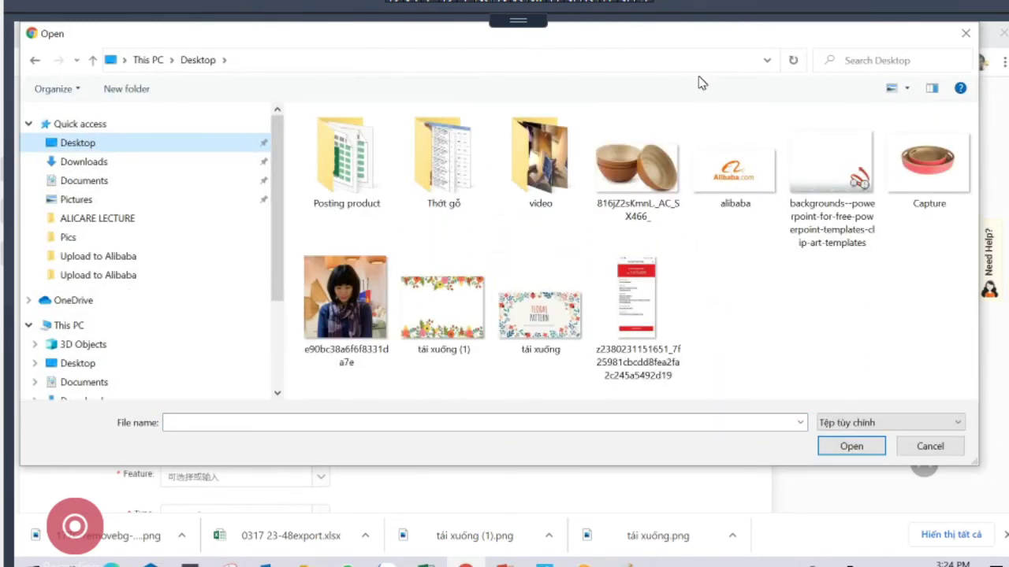
double_click(921, 163)
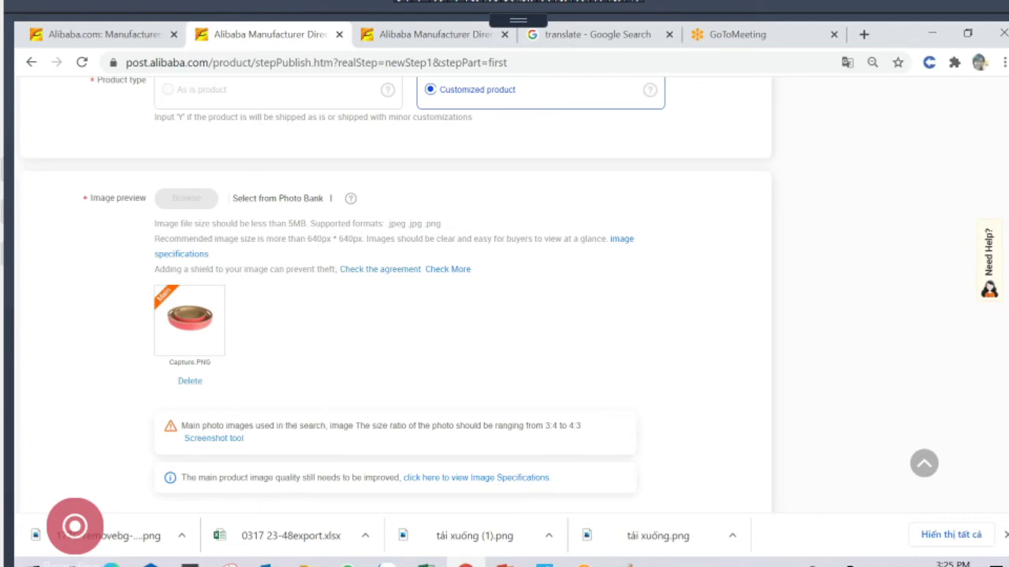
Crop the main image to a square around the red trays with the Screenshot tool
click(203, 446)
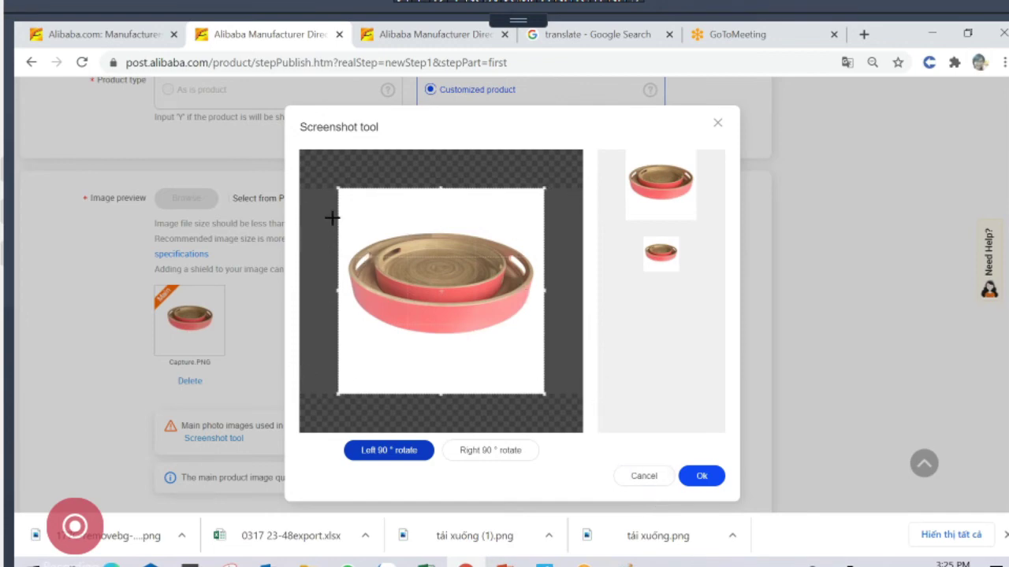
drag(420, 315, 401, 324)
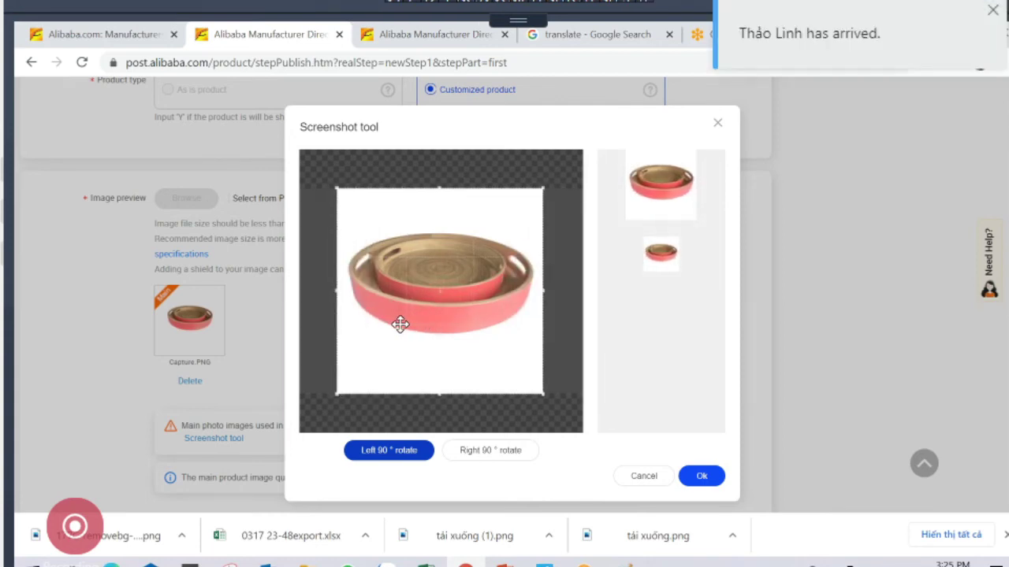
click(701, 477)
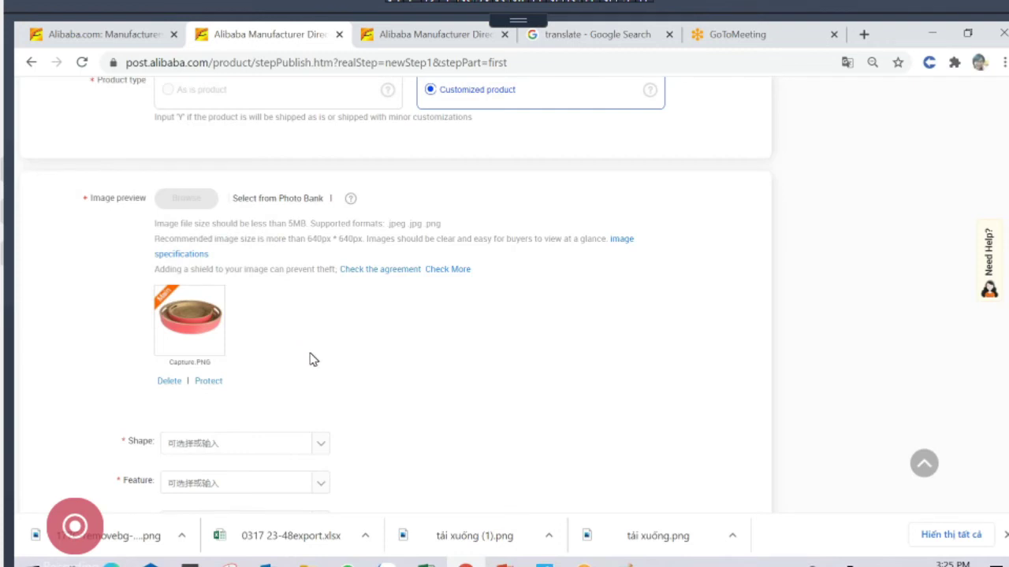
Set Shape to Round, Feature to Handmade and Type to Serving Tray, and continue to the complete product information
scroll(313, 360, down, 2)
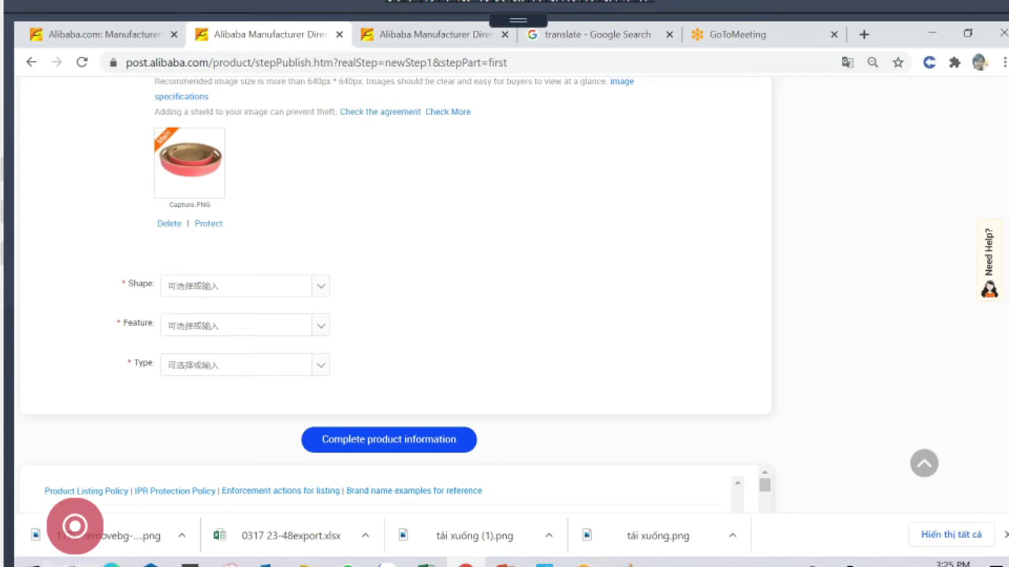
click(321, 287)
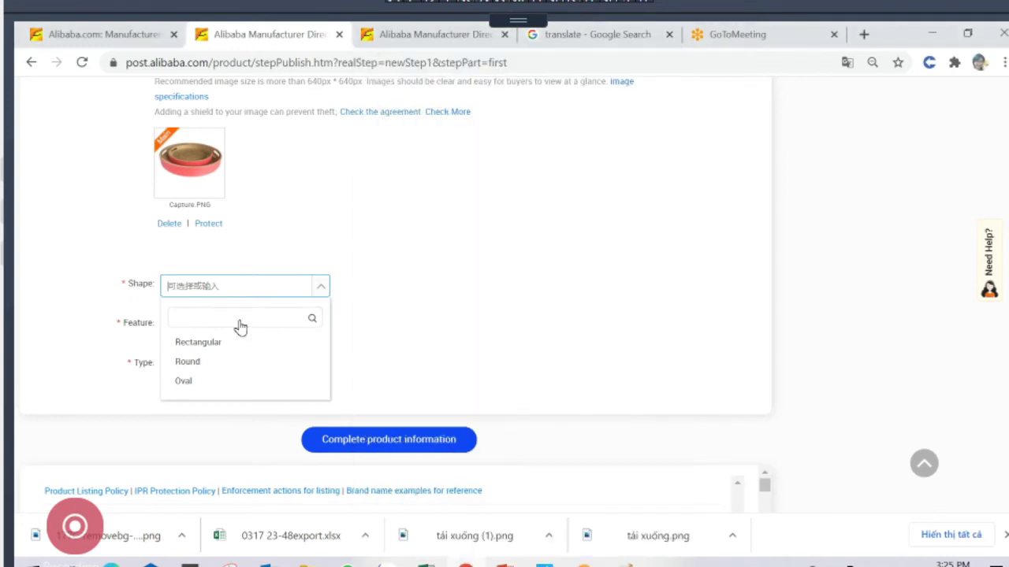
click(189, 362)
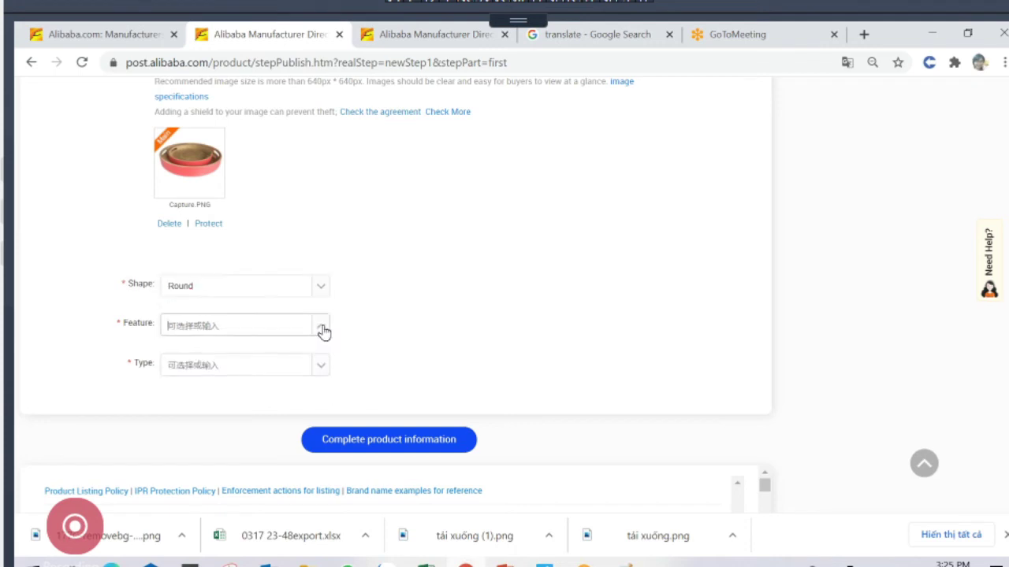
click(320, 328)
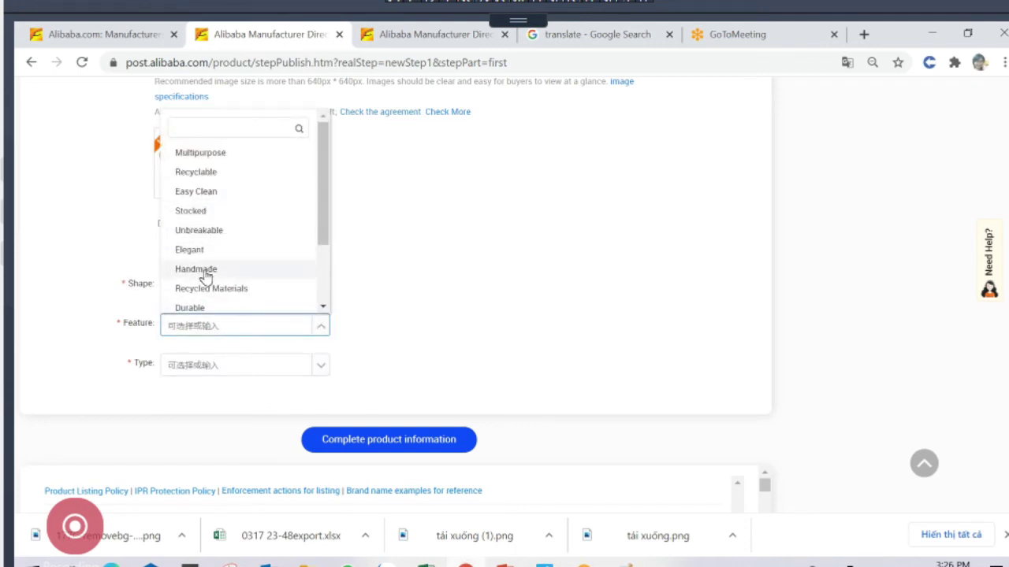
click(205, 270)
click(320, 369)
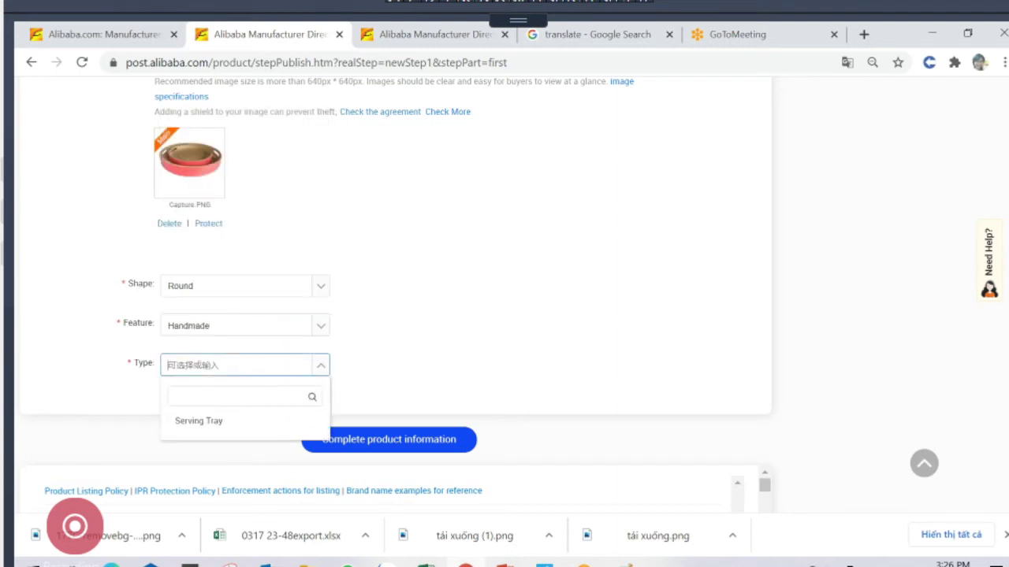
click(217, 429)
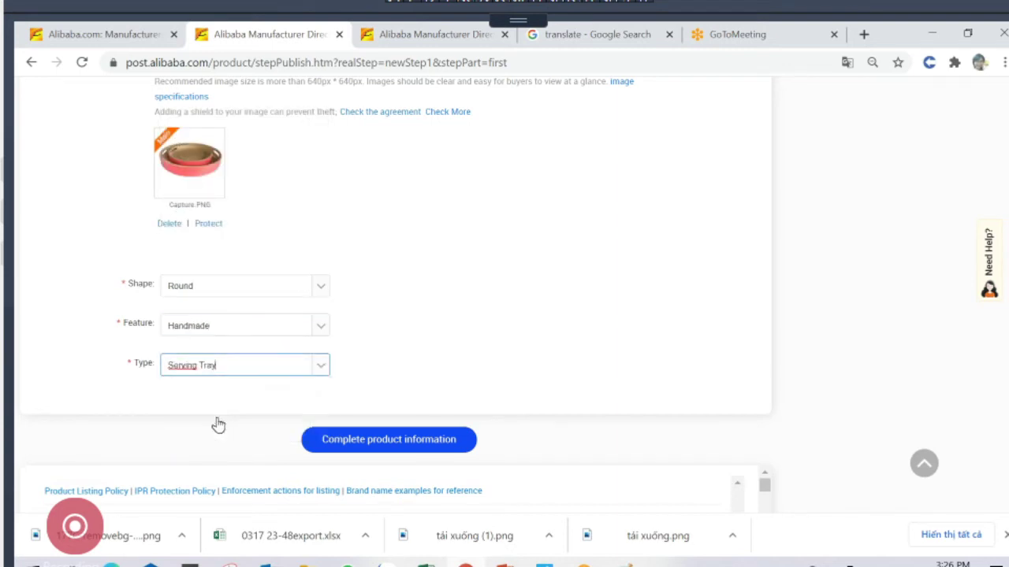
click(388, 441)
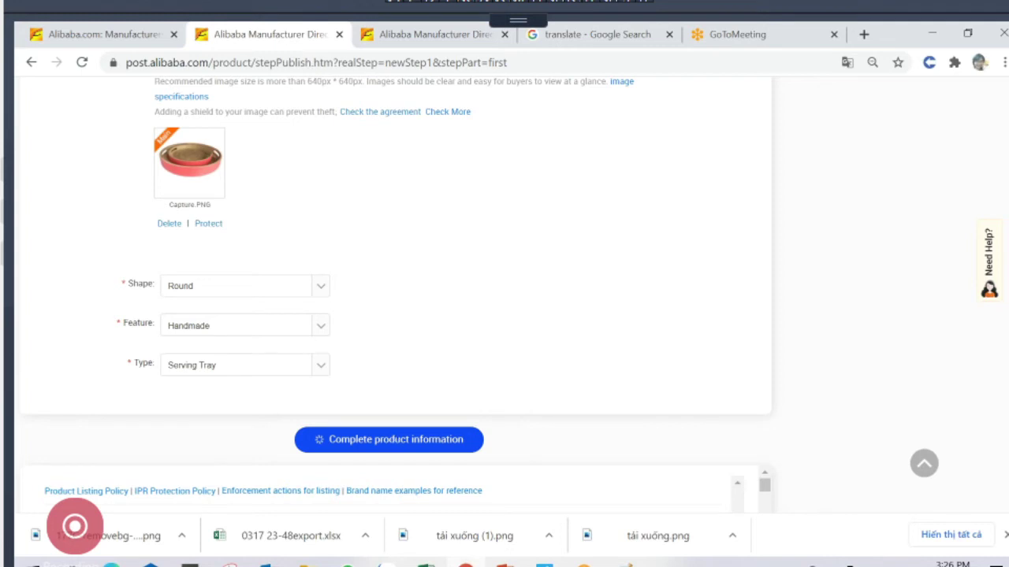
Copy the name in cell J4 of the Keywords and name list workbook into the Product name field of the posting form
scroll(383, 428, down, 3)
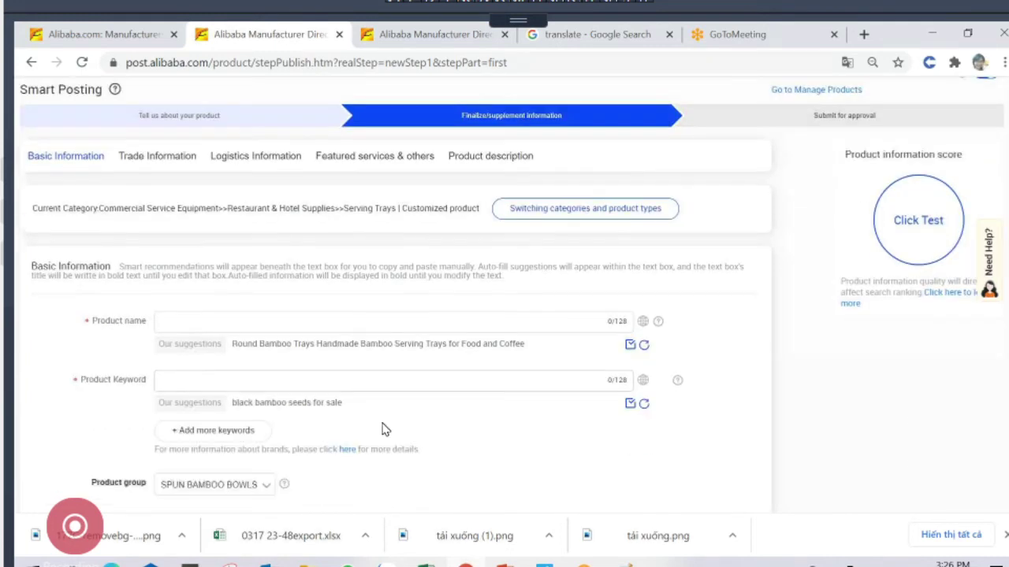
scroll(383, 427, up, 3)
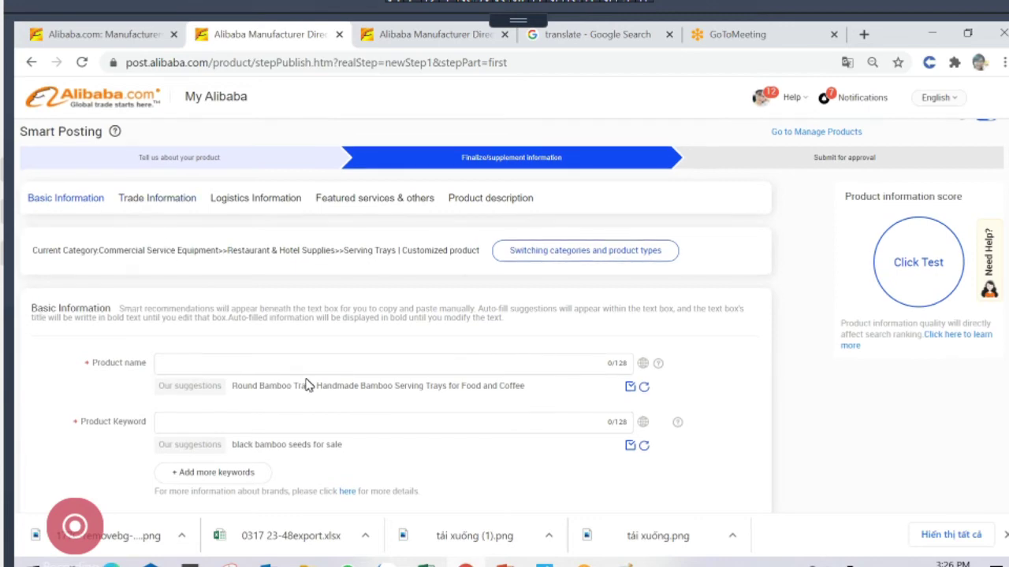
scroll(308, 383, down, 1)
scroll(308, 383, up, 1)
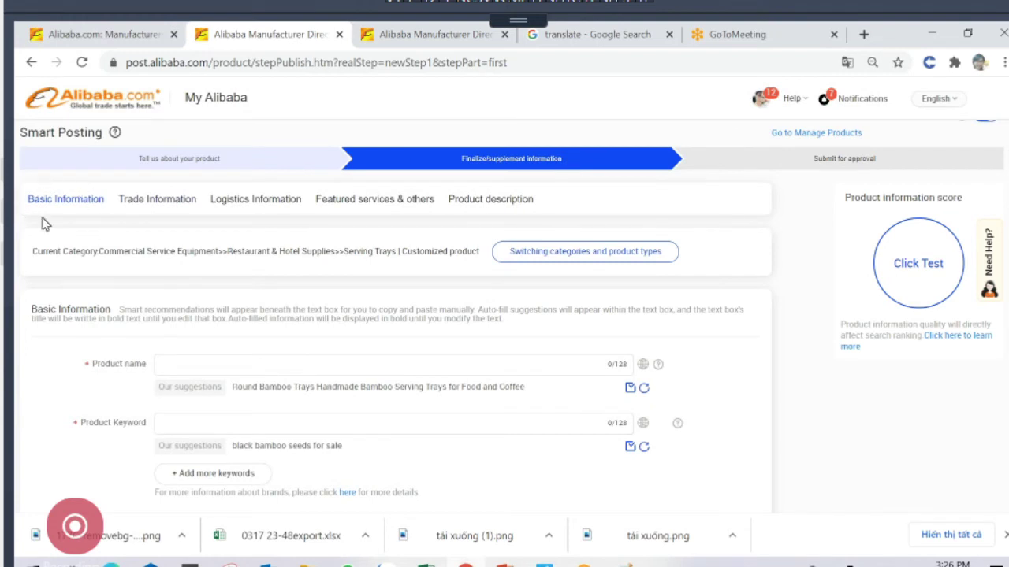
scroll(200, 334, down, 1)
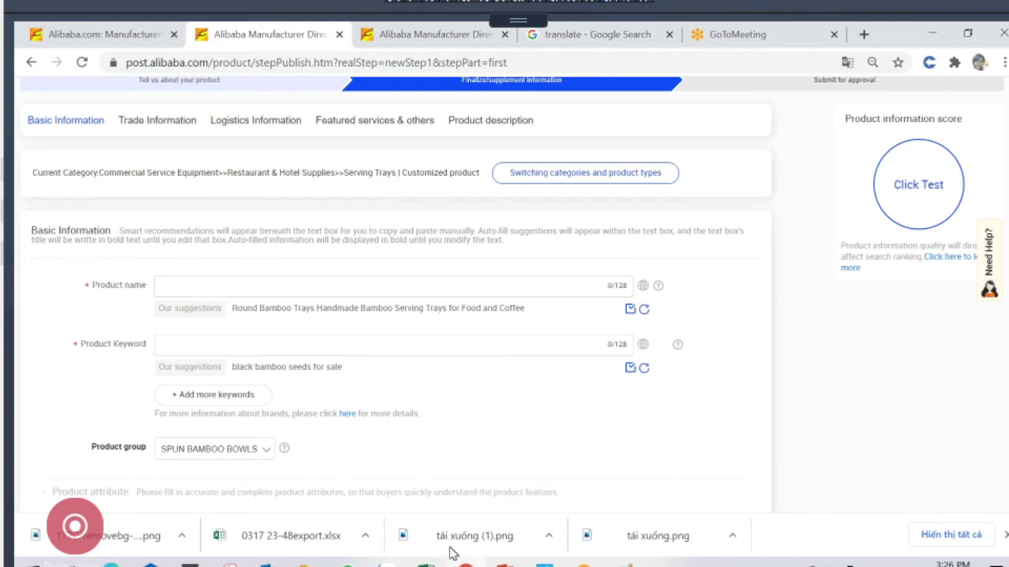
click(425, 563)
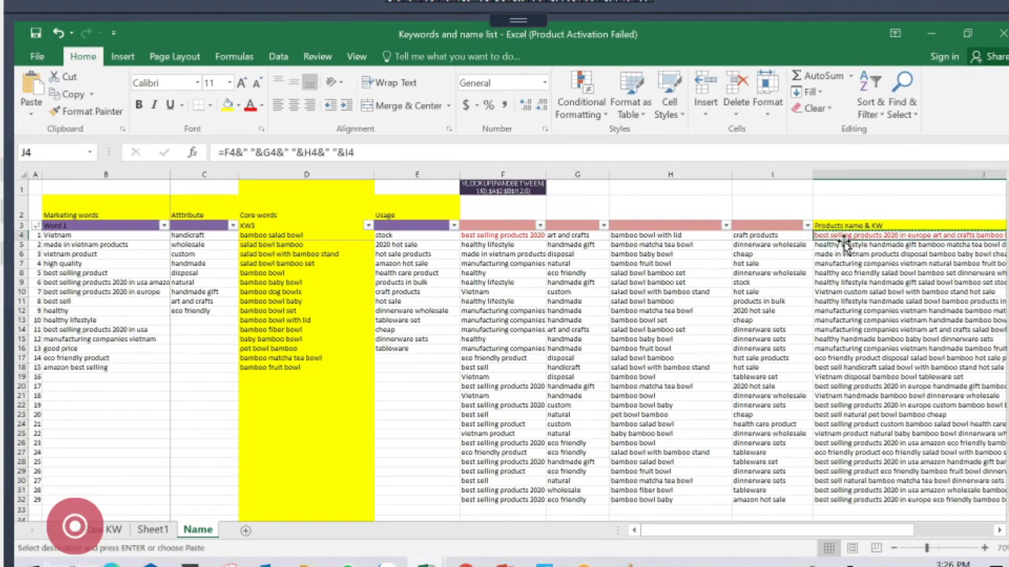
key(alt+Tab)
key(Escape)
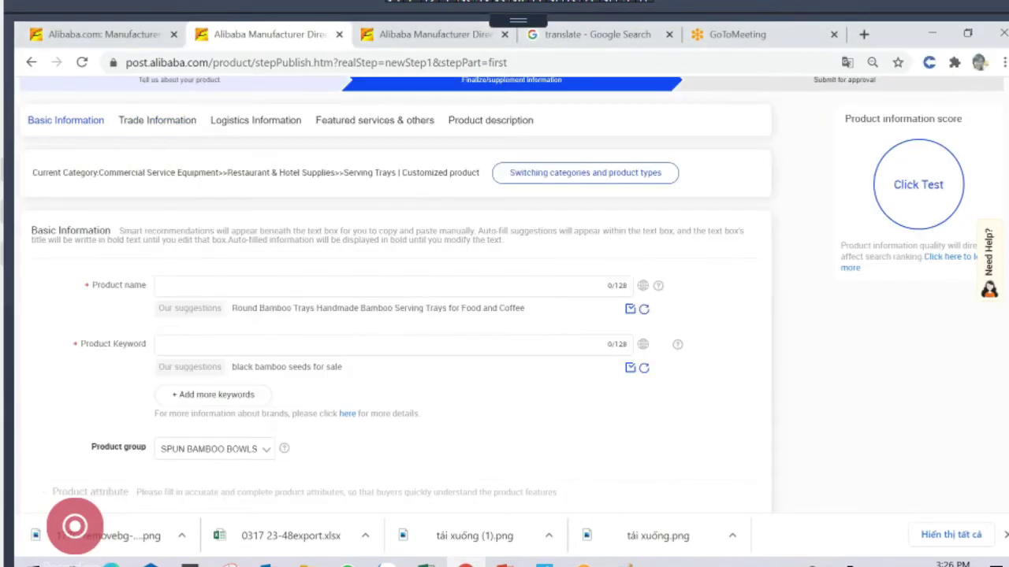
click(241, 346)
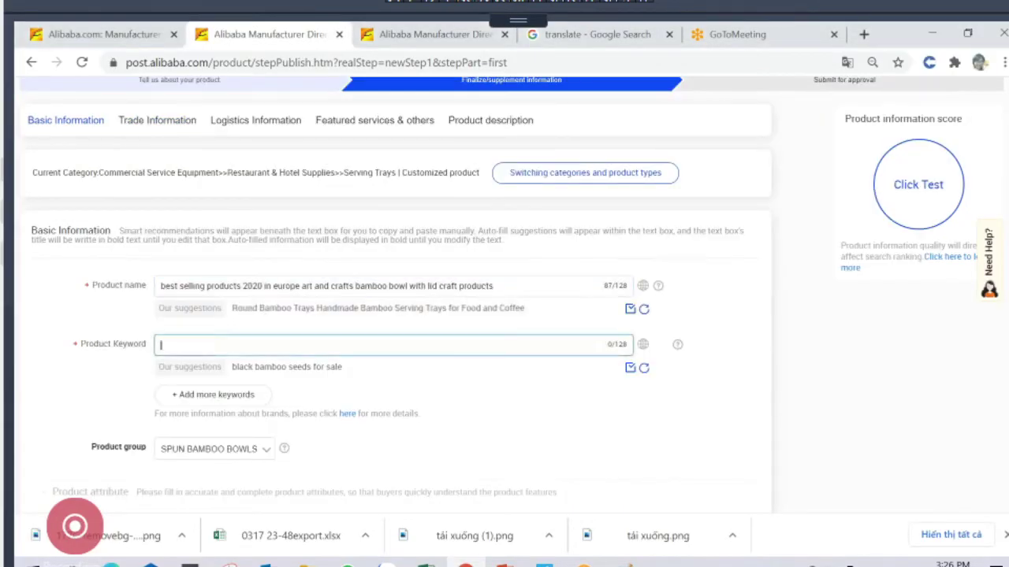
Look at the ranked keywords in the Raw KW sheet of the Excel workbook and return to the posting form
key(alt+Tab)
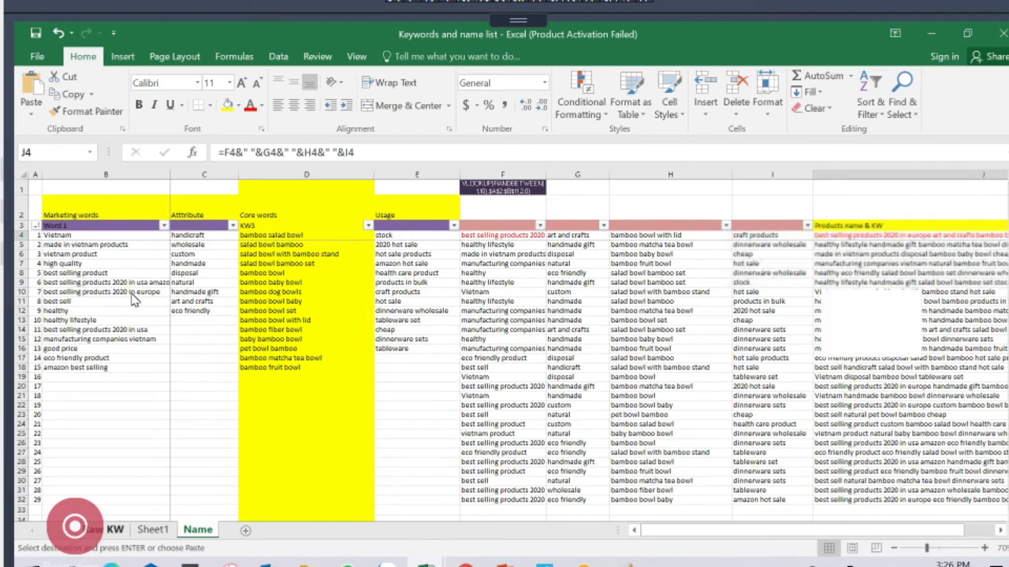
key(ctrl+Page_Up)
key(ctrl+Page_Up)
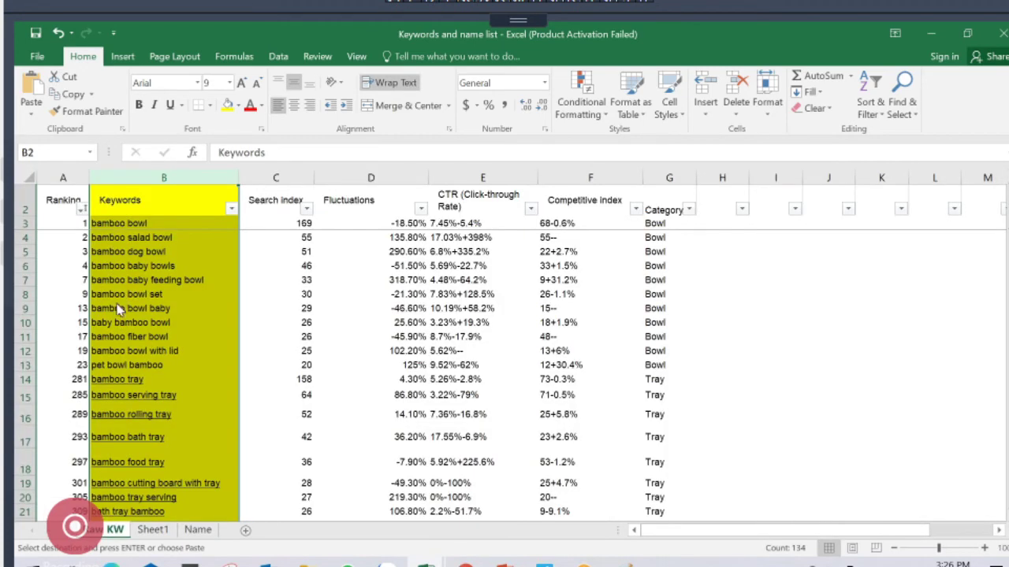
key(alt+Tab)
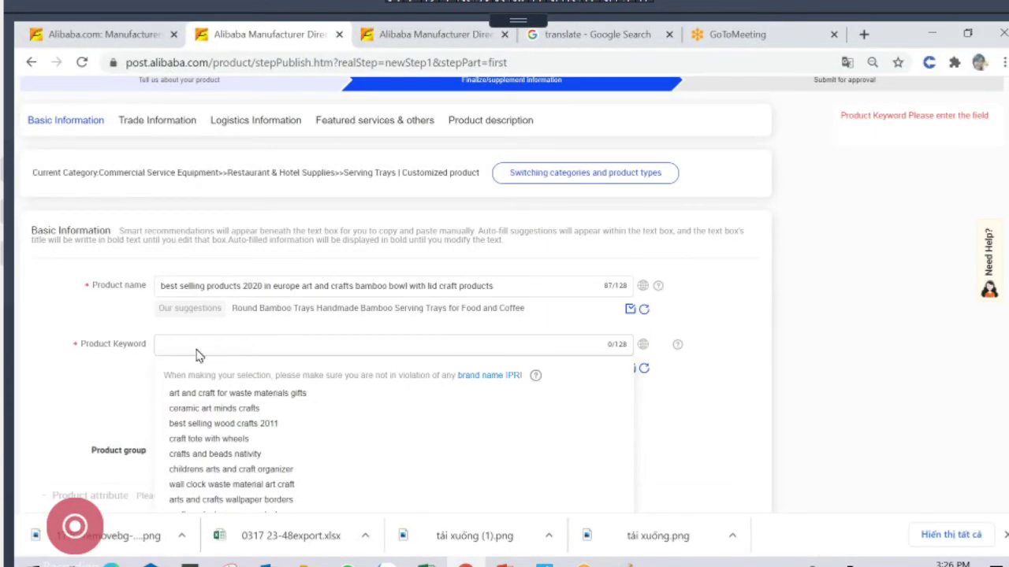
Close the keyword suggestions and add two more Product Keyword fields
click(126, 401)
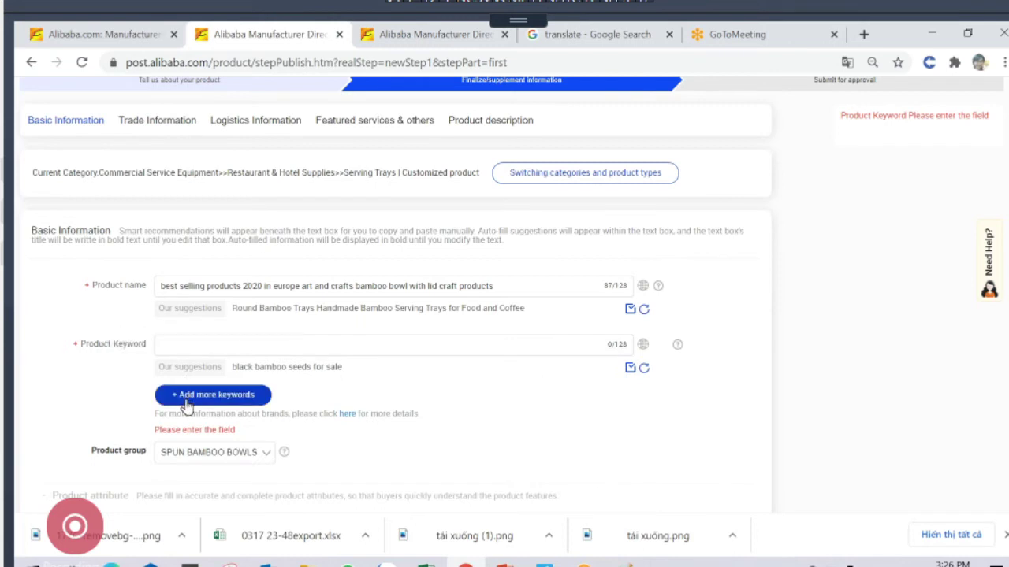
click(186, 398)
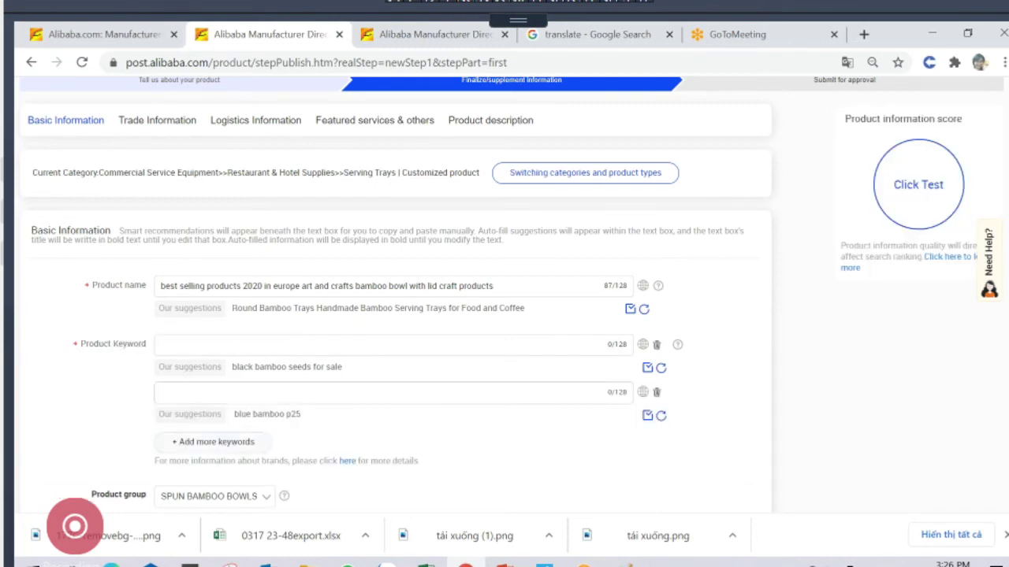
click(182, 446)
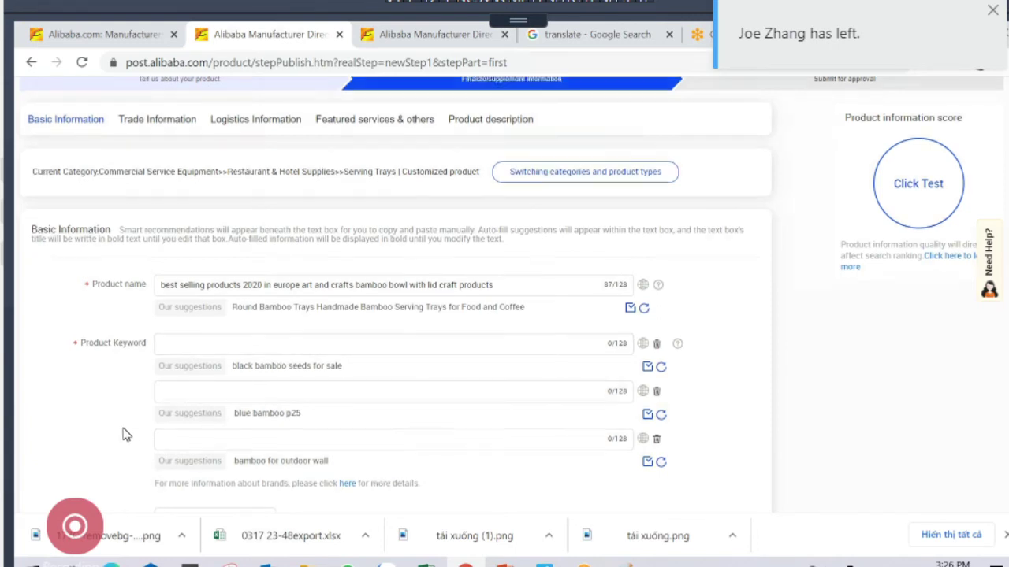
Look over the product group and the Place of Origin, Brand Name and Model Number attribute fields
scroll(124, 433, down, 2)
scroll(110, 433, up, 1)
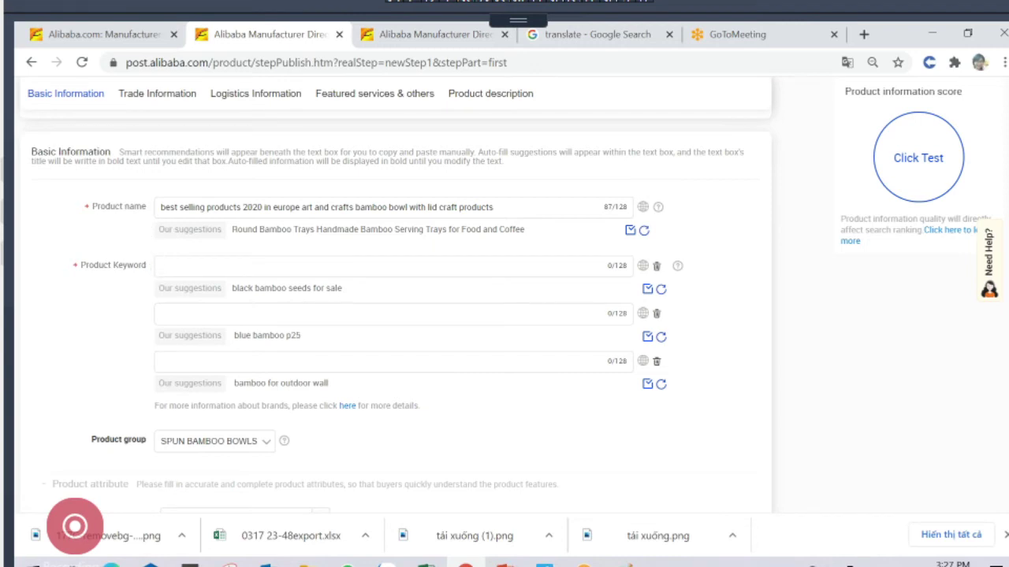
scroll(80, 419, down, 2)
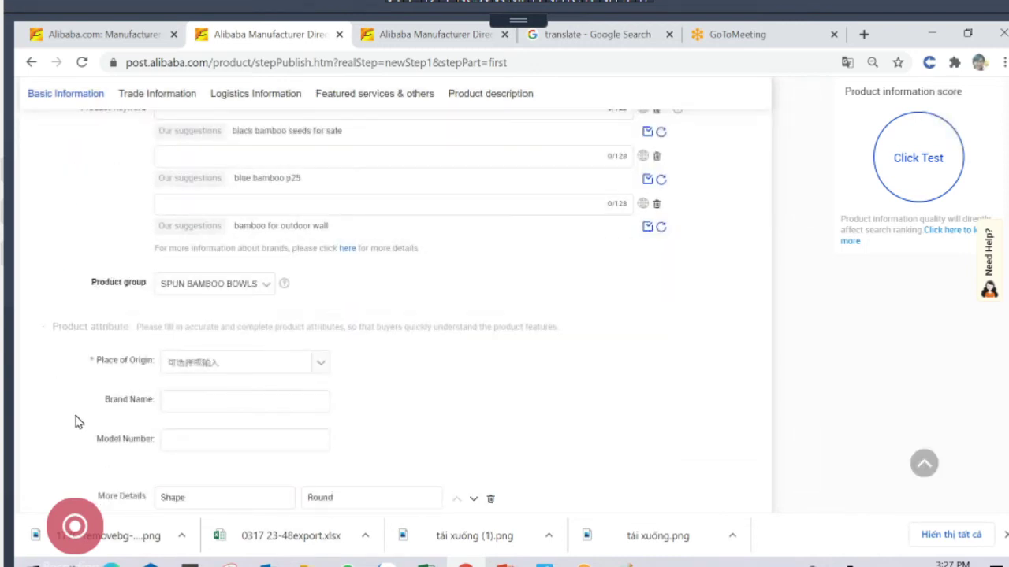
scroll(67, 418, down, 1)
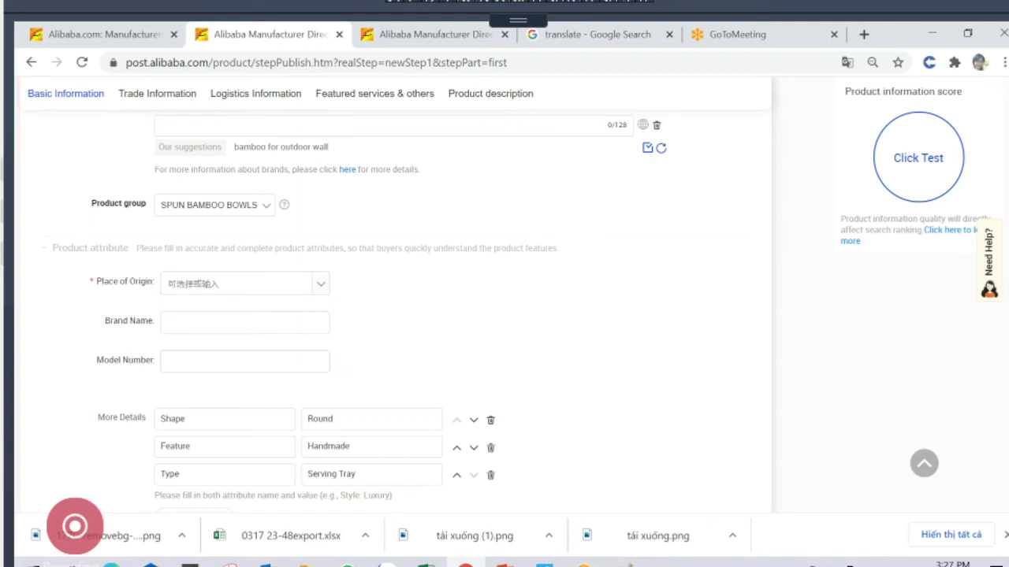
scroll(194, 297, down, 1)
click(244, 243)
key(Tab)
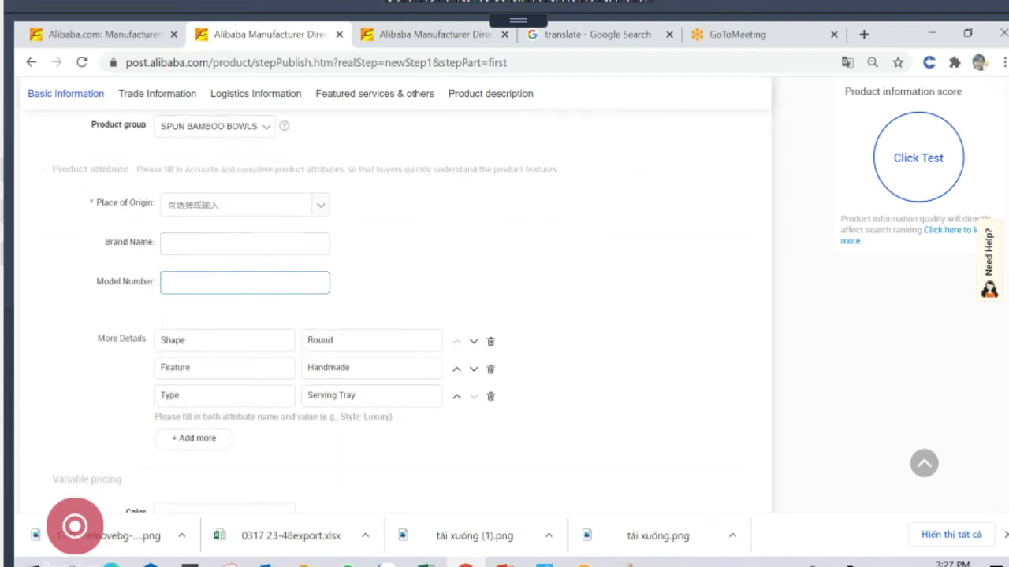
Add five blank property rows to the More Details list of the product attributes
scroll(90, 391, down, 1)
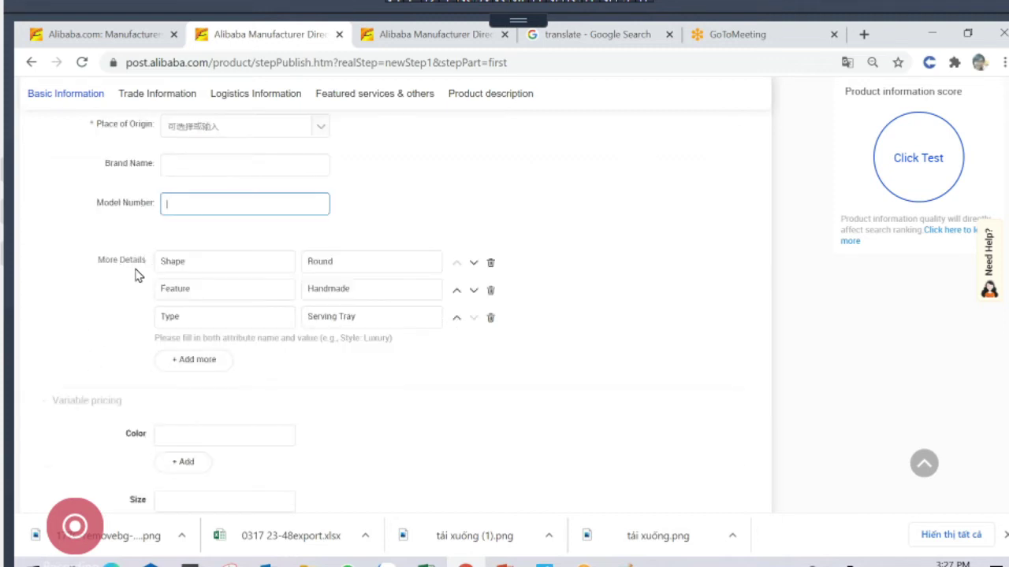
click(191, 360)
click(197, 387)
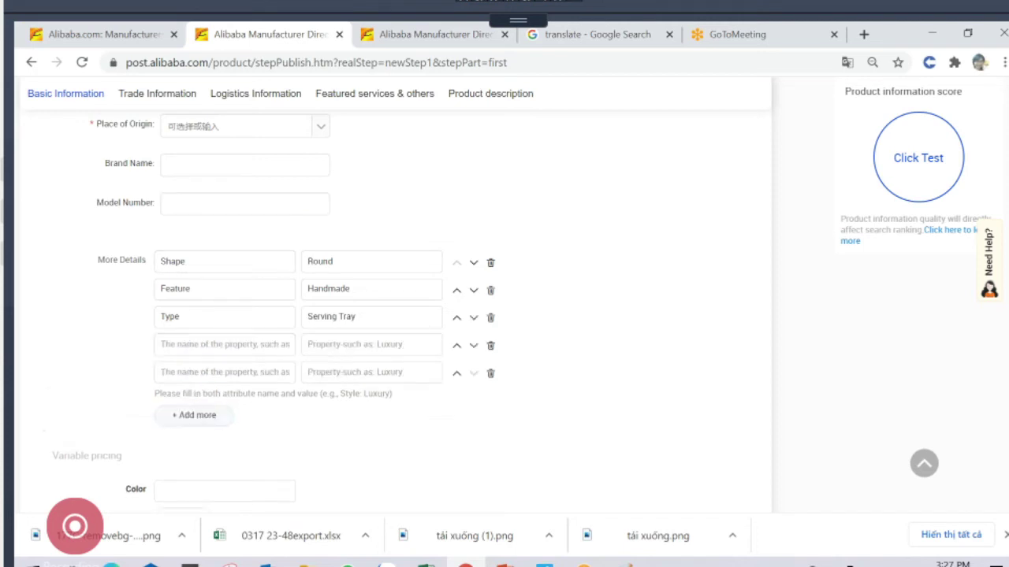
click(196, 416)
scroll(205, 390, down, 2)
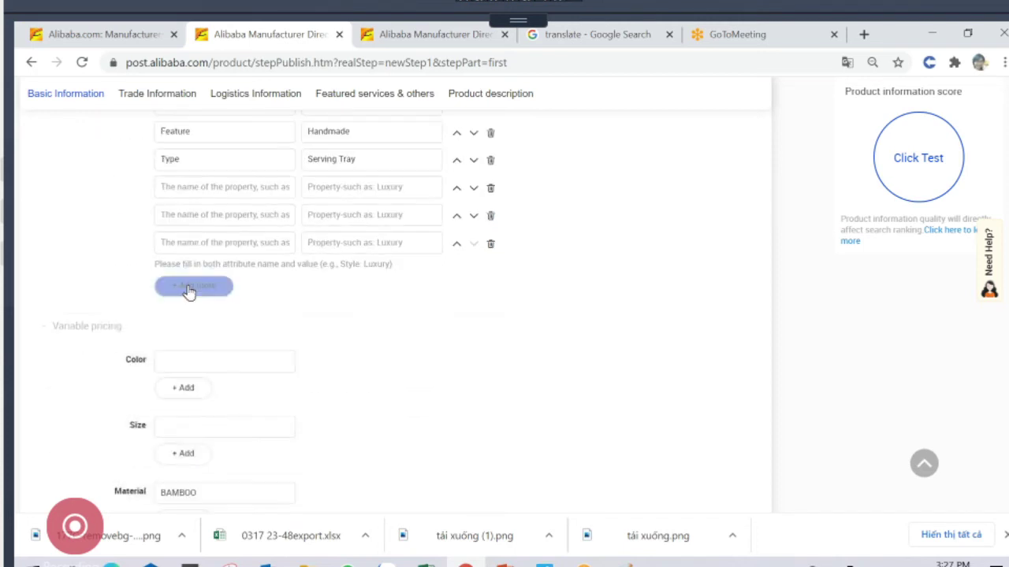
double_click(183, 290)
click(195, 313)
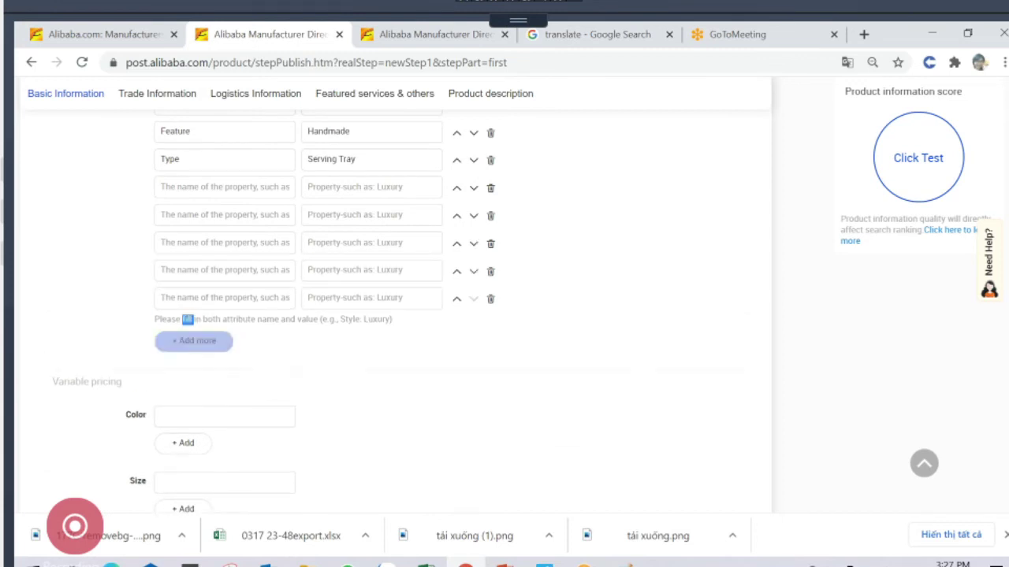
scroll(260, 284, up, 1)
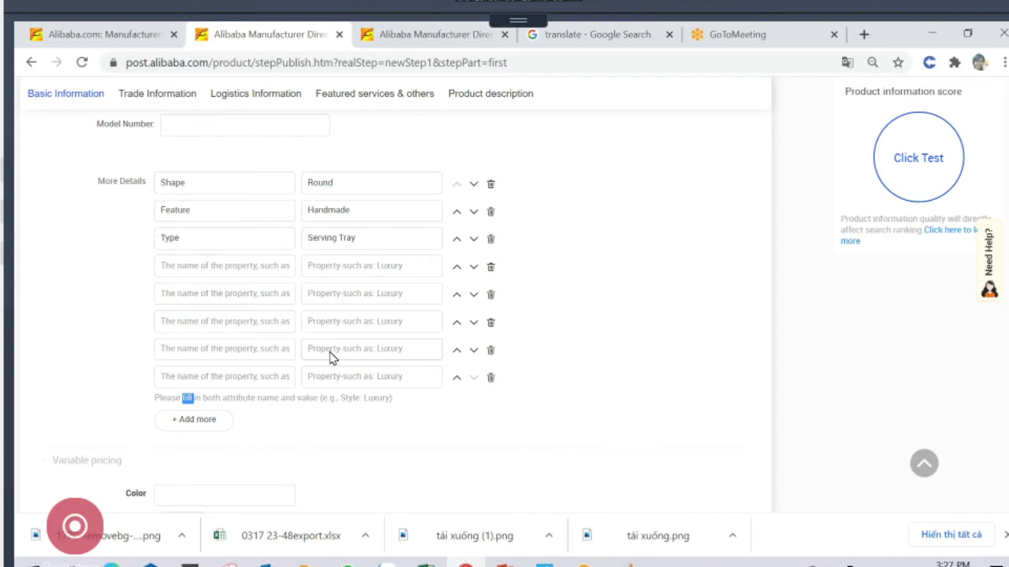
Enter 40H3 cm as the first size in the Variable pricing section
scroll(342, 367, down, 3)
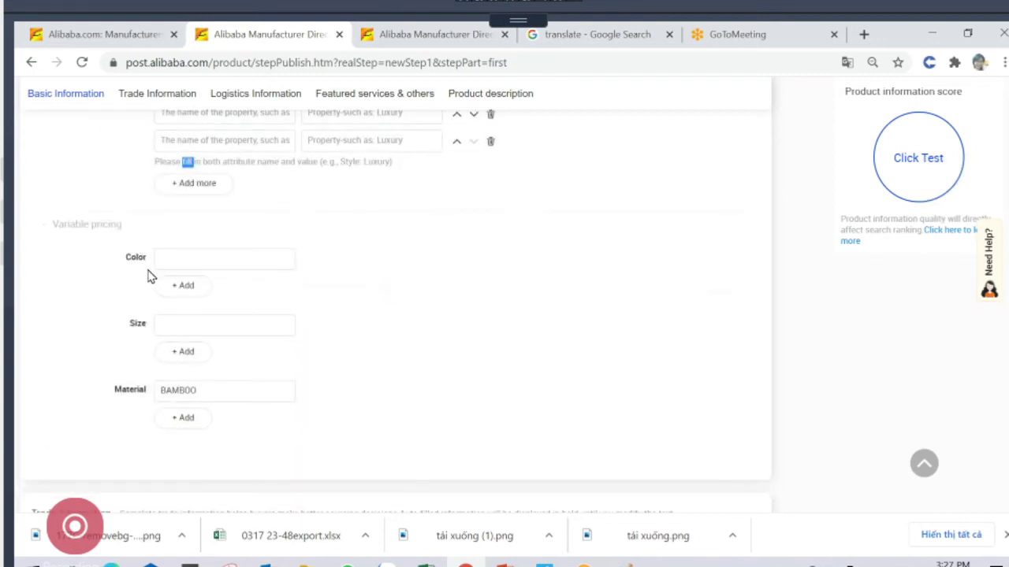
click(175, 260)
click(171, 284)
click(175, 262)
click(102, 314)
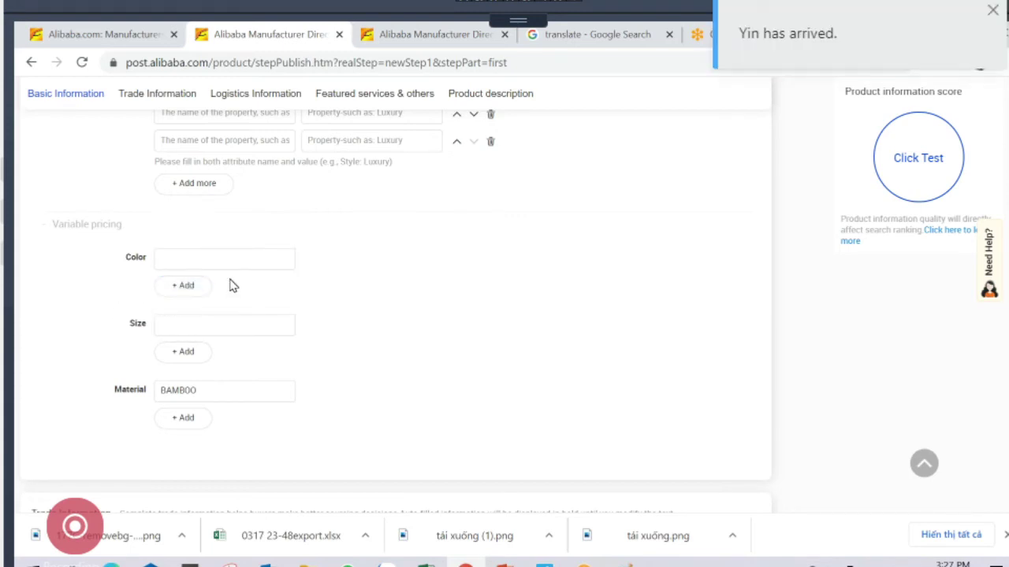
click(201, 319)
click(135, 354)
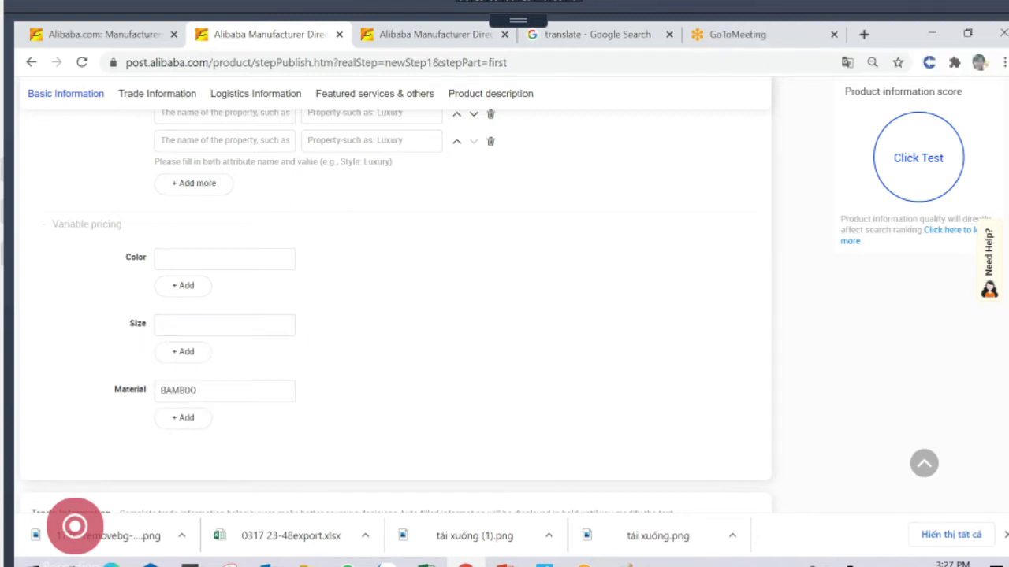
click(160, 326)
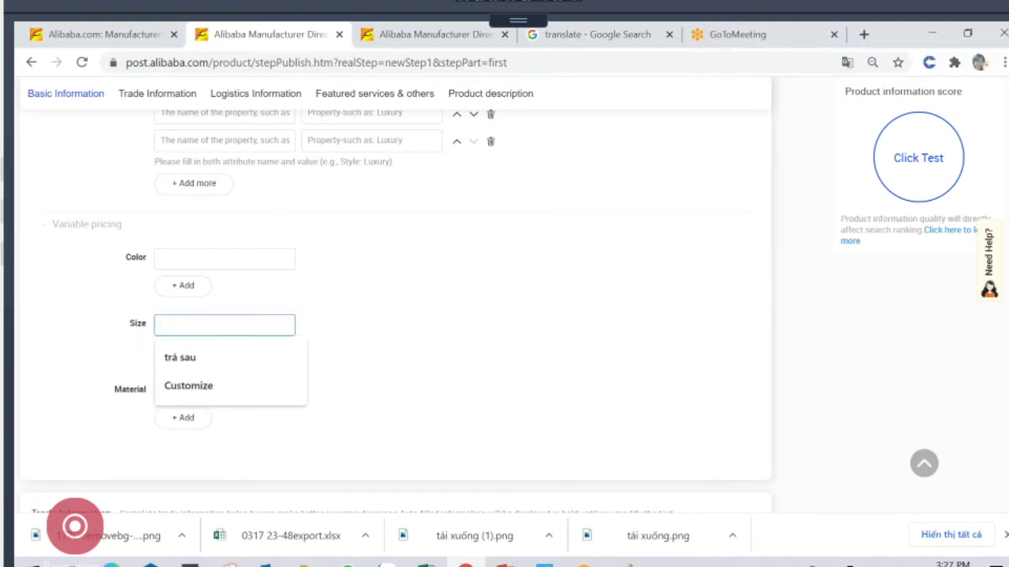
text(40H)
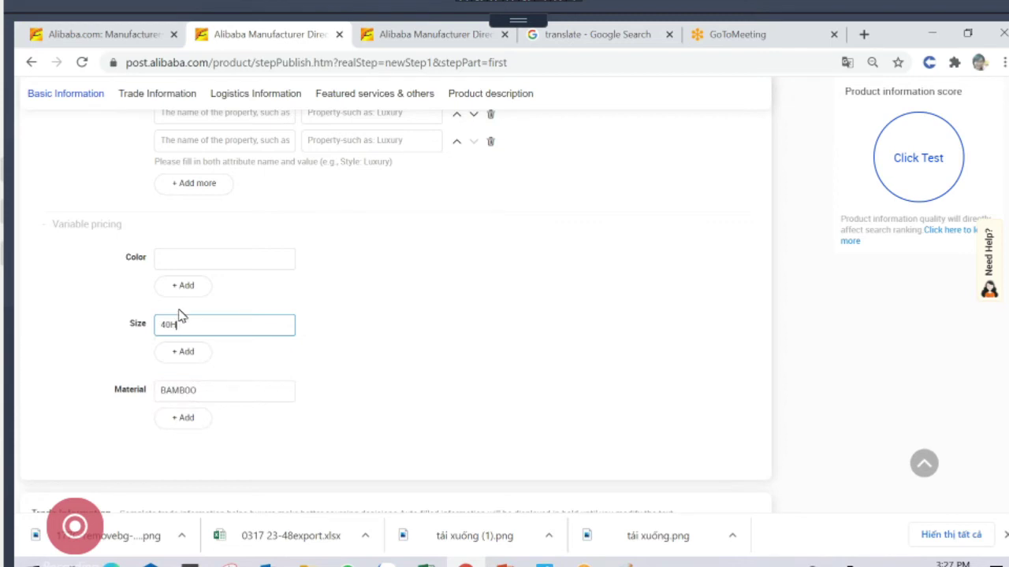
text(3 cm)
click(112, 354)
Add a second size entry under Variable pricing and fill it with 30H5 cm
click(177, 352)
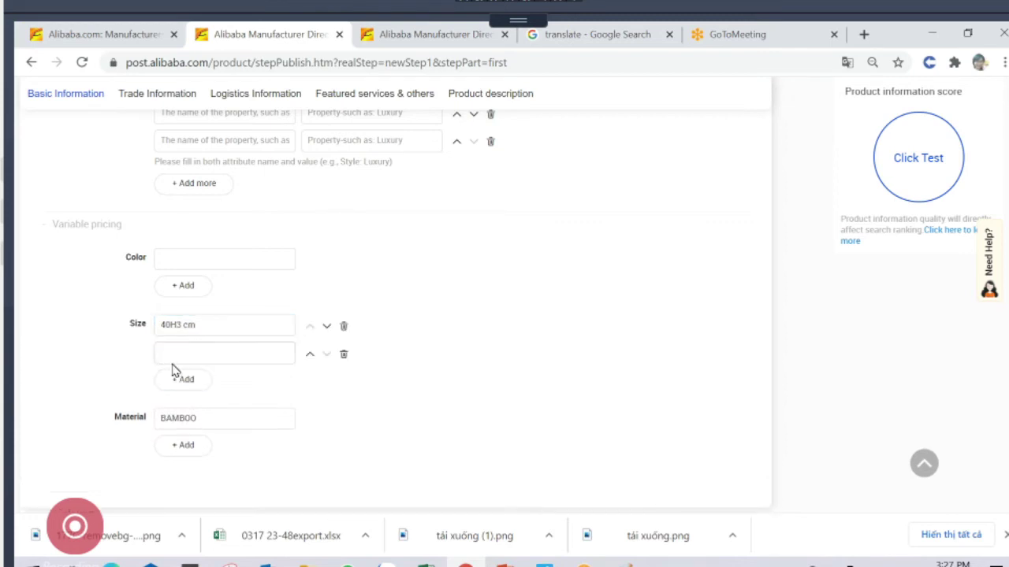
click(175, 354)
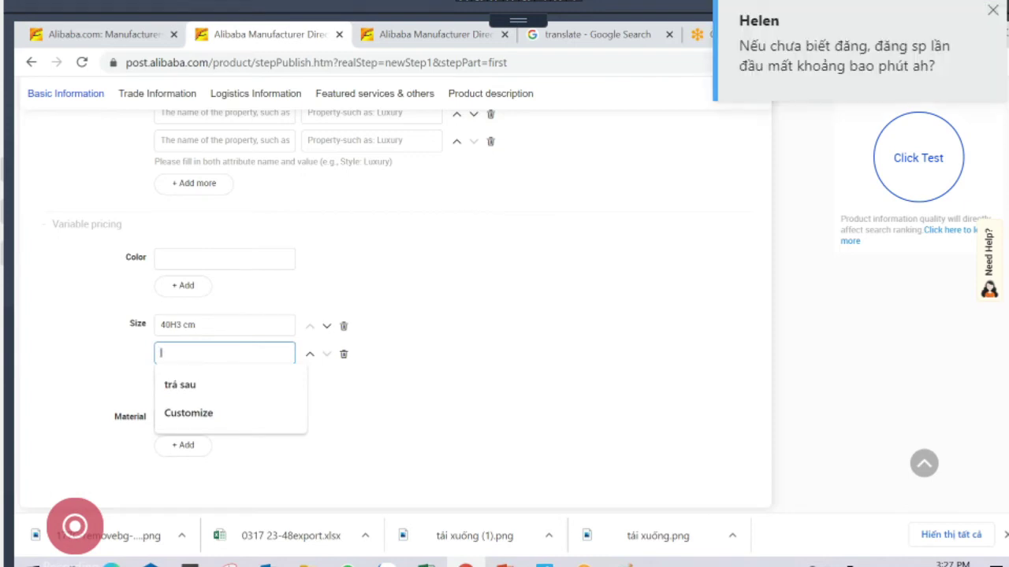
text(30H3)
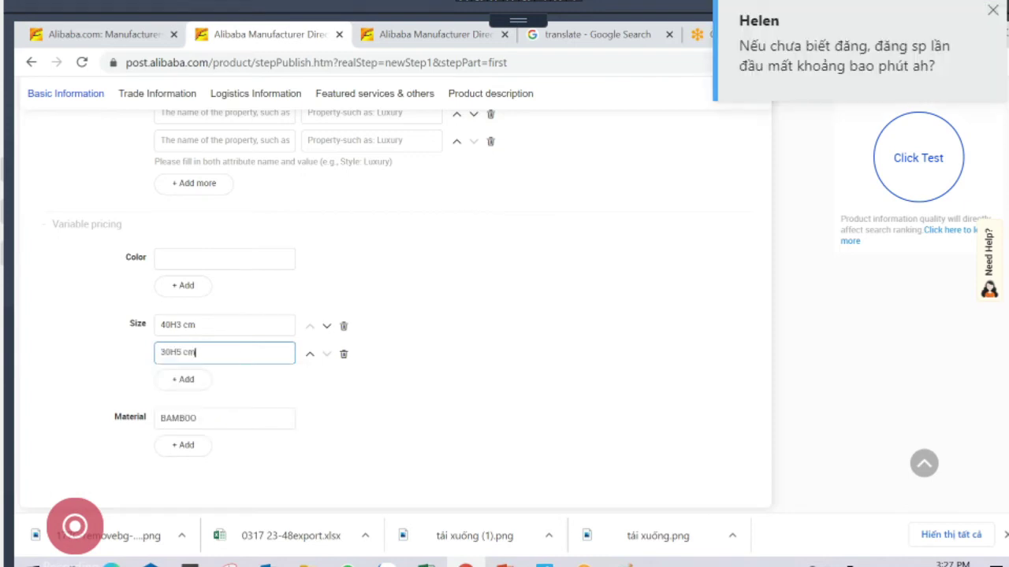
Correct the first size to 40H5 cm and the second size to 30H4 cm
click(225, 325)
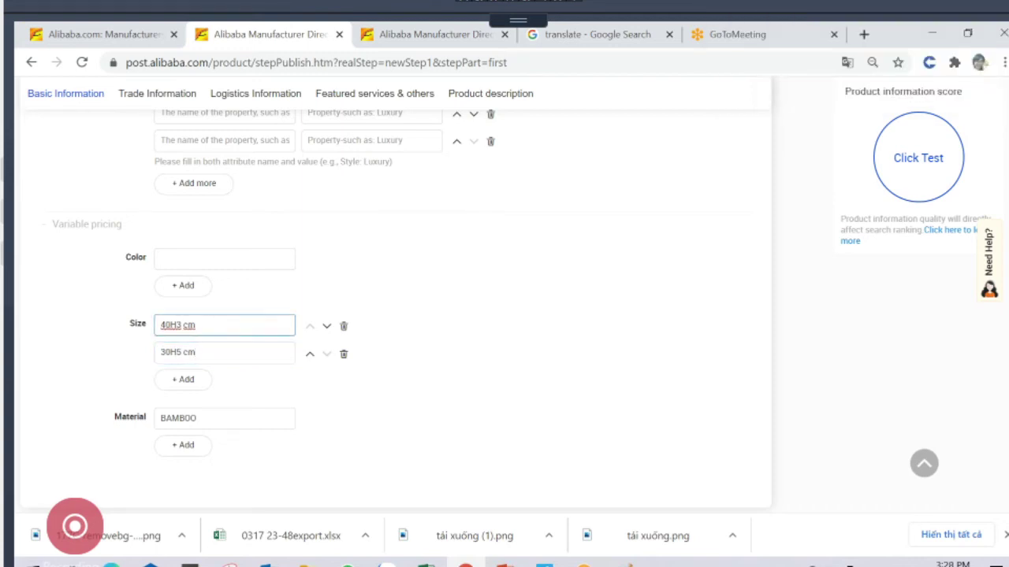
key(BackSpace)
text(5)
click(182, 352)
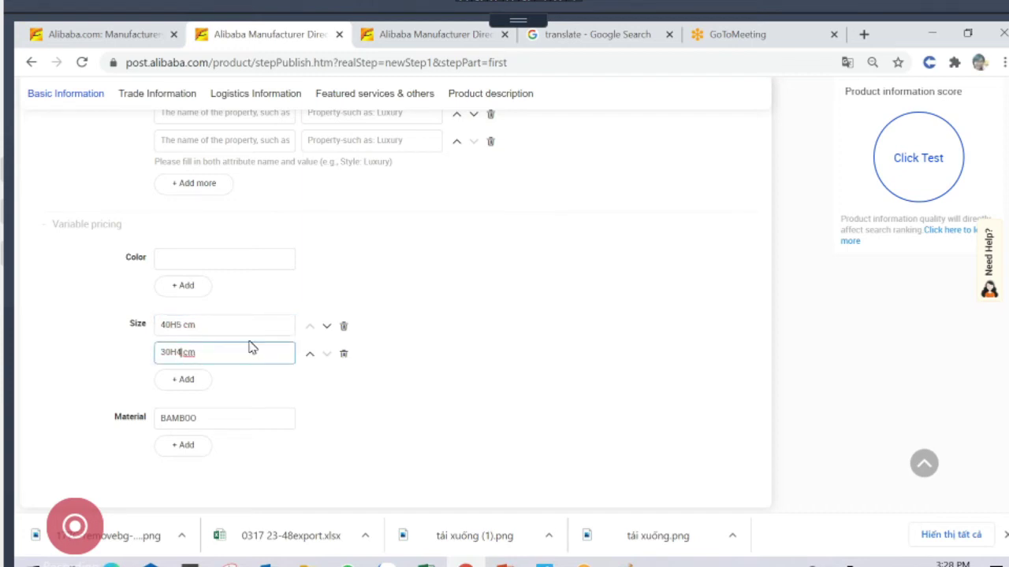
Compare the uniform FOB and one FOB price settings in the Trade Information section
scroll(251, 349, down, 5)
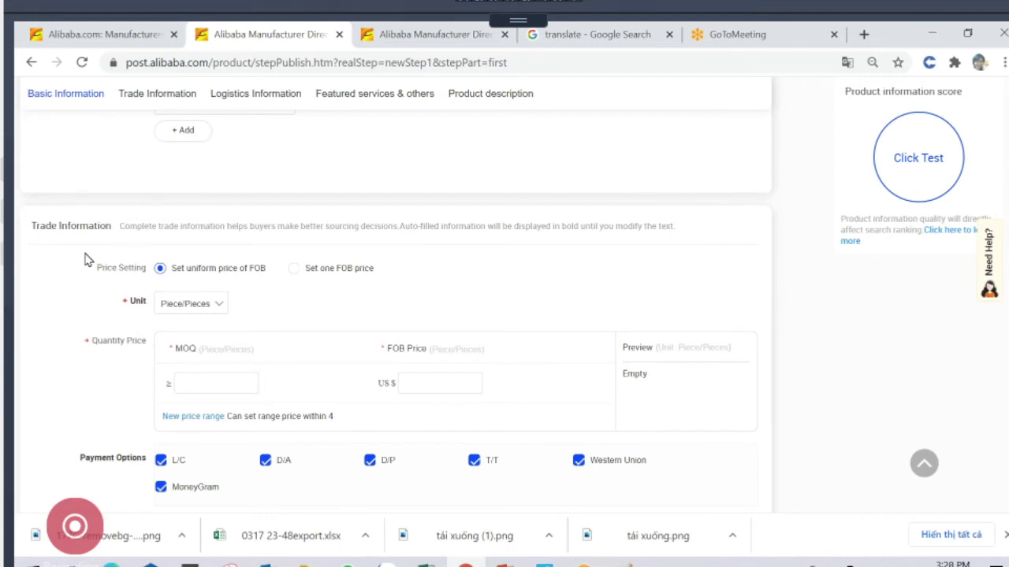
scroll(227, 370, down, 2)
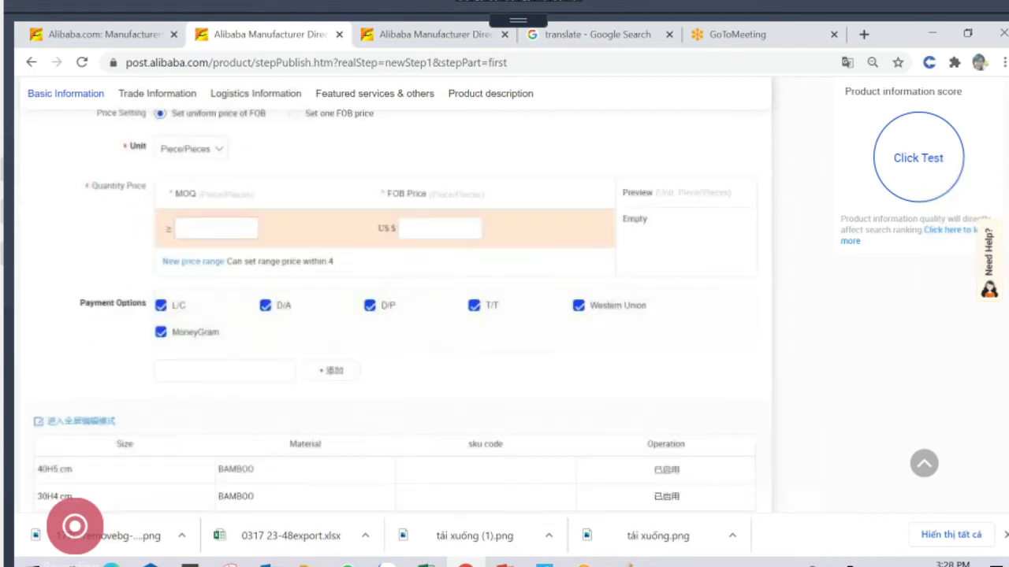
scroll(227, 367, up, 1)
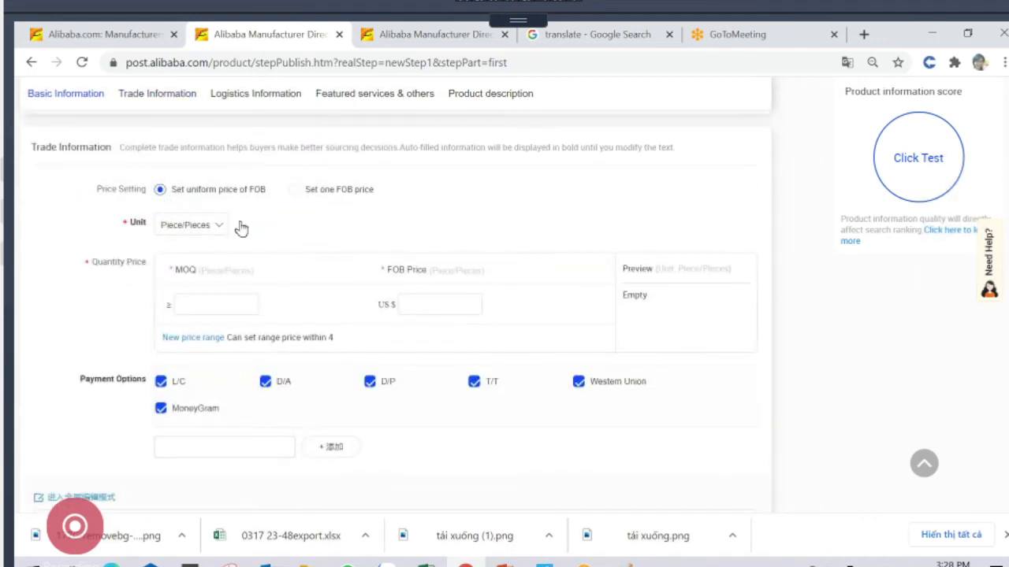
click(295, 191)
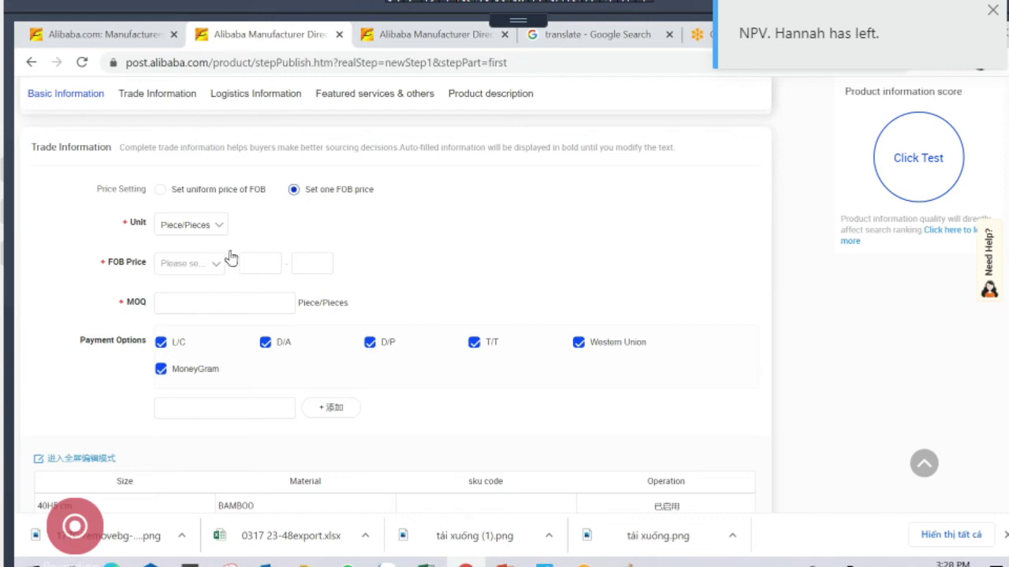
click(164, 195)
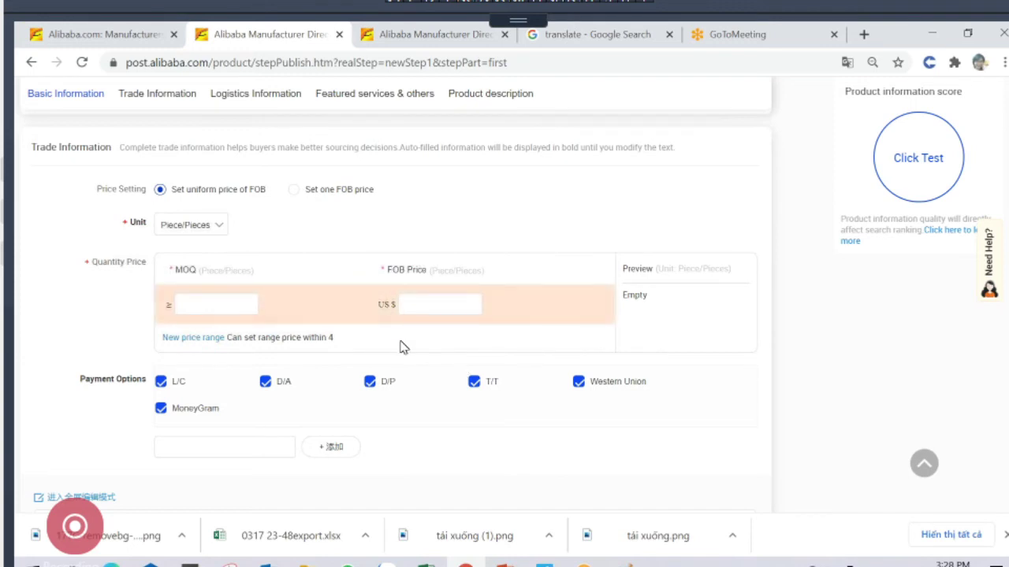
Set the price setting to one FOB price and choose USD as its currency
click(294, 192)
click(260, 264)
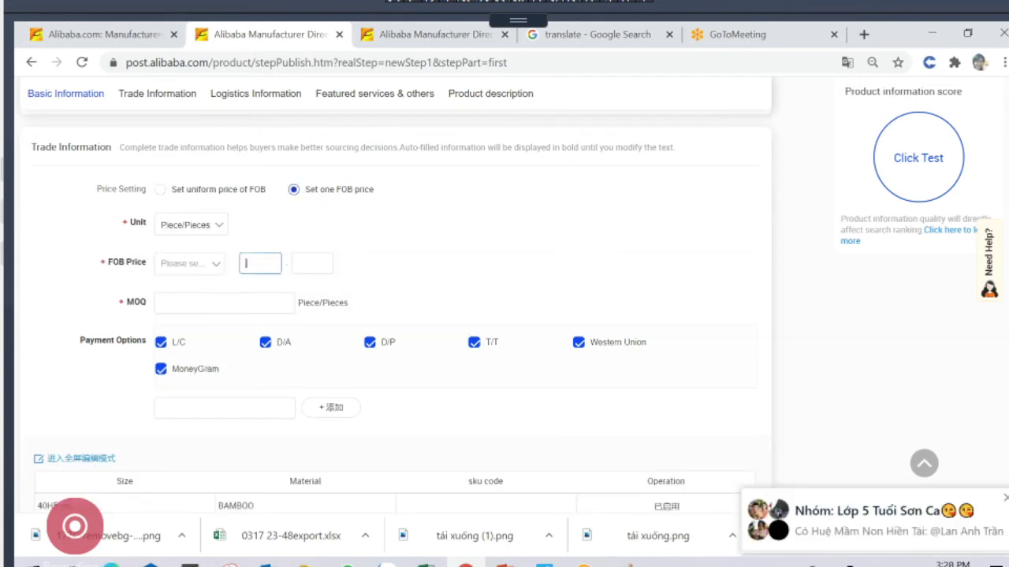
key(Tab)
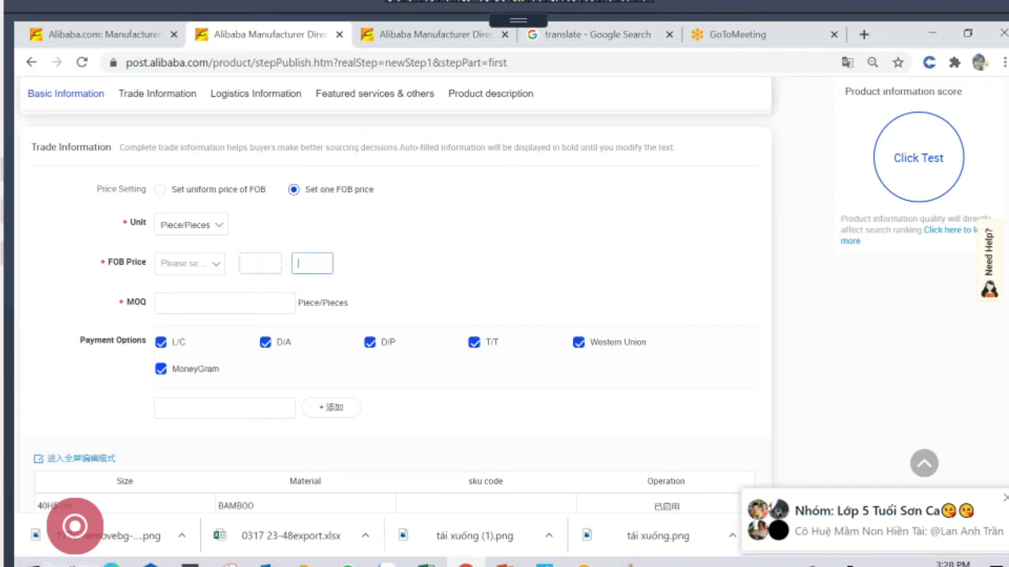
click(211, 268)
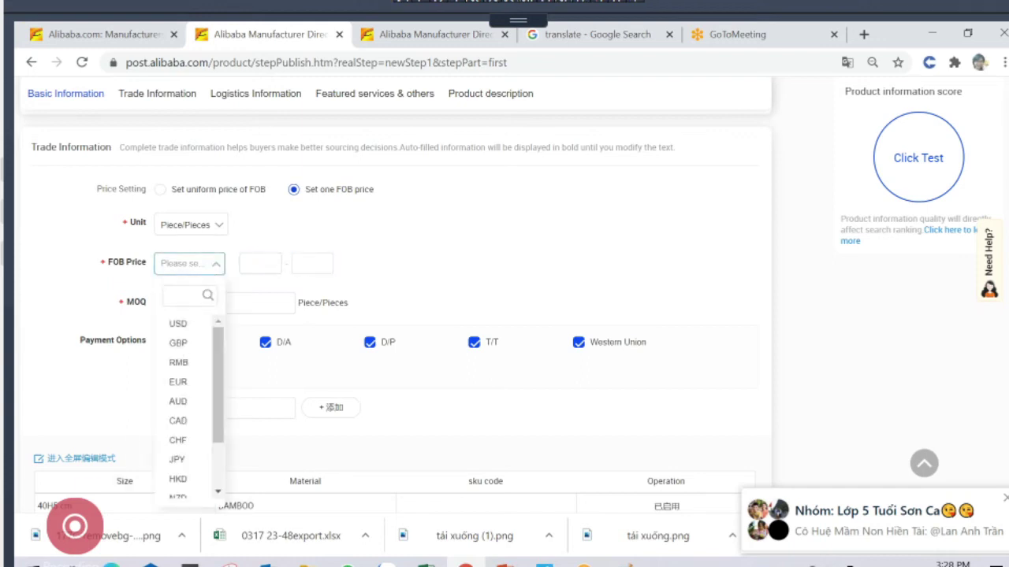
click(180, 330)
click(205, 302)
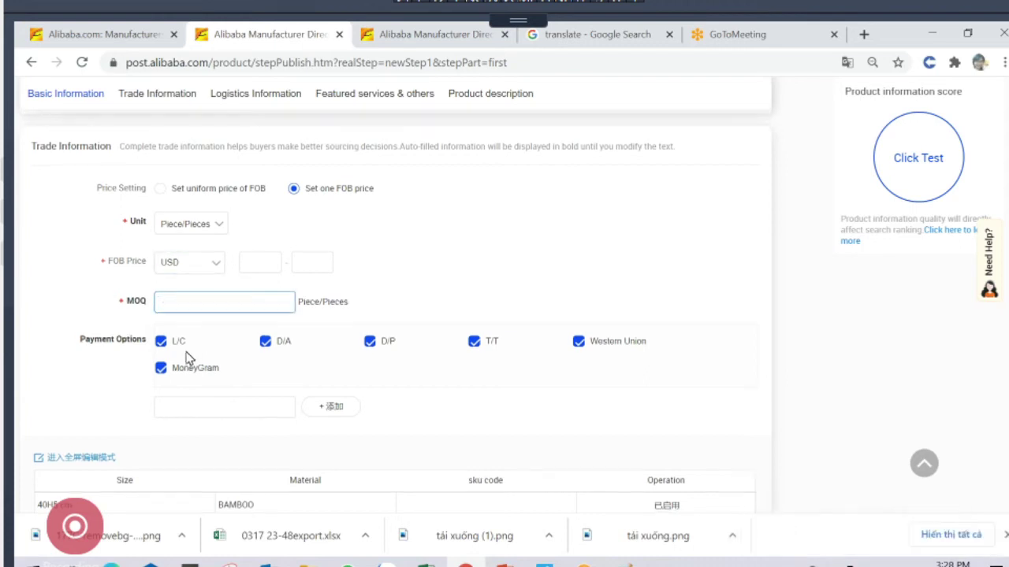
Review the payment options, the size and material variants table, and the shipping fields under Logistics Information
scroll(190, 355, down, 1)
click(331, 328)
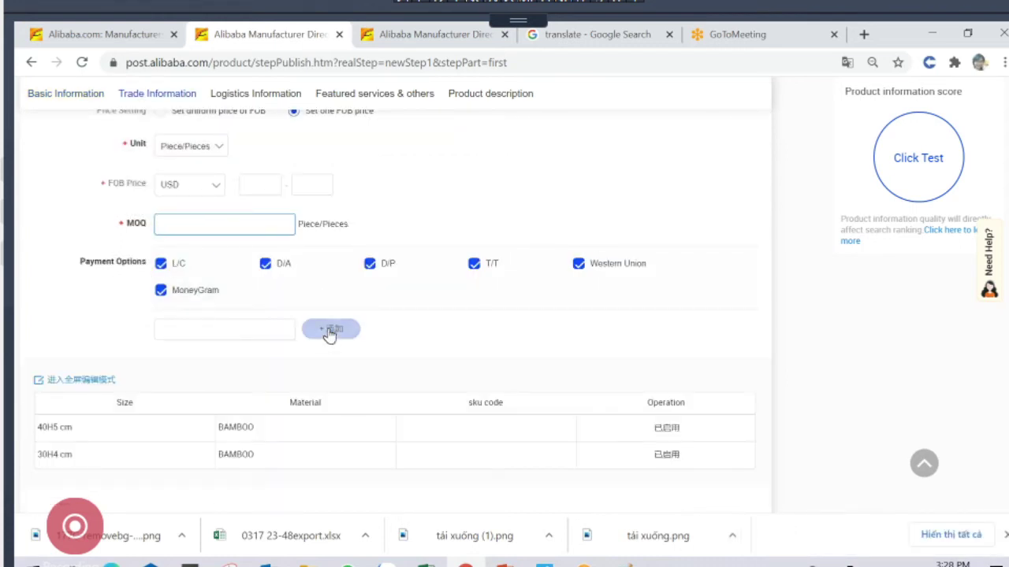
scroll(331, 338, down, 2)
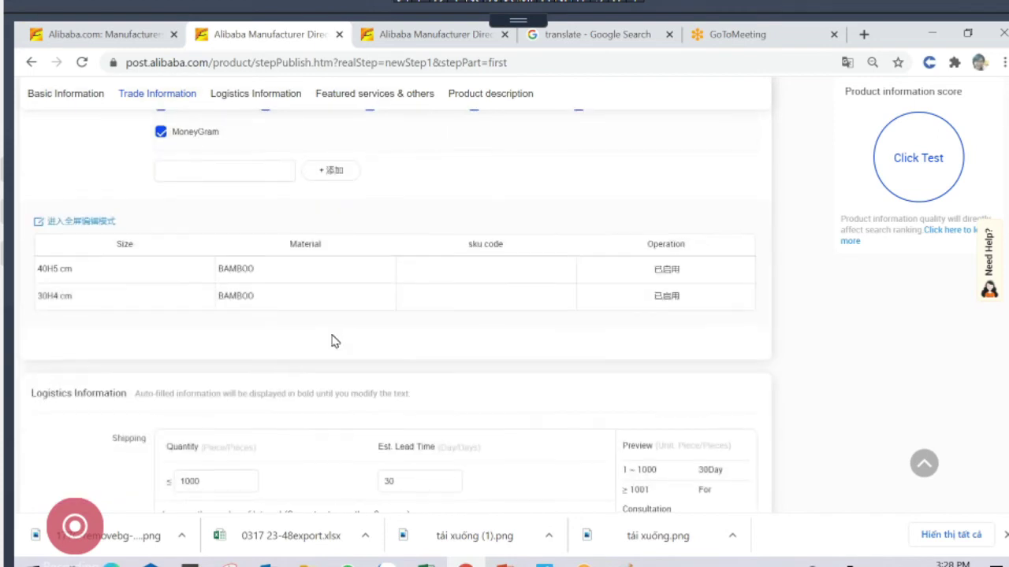
scroll(331, 341, down, 3)
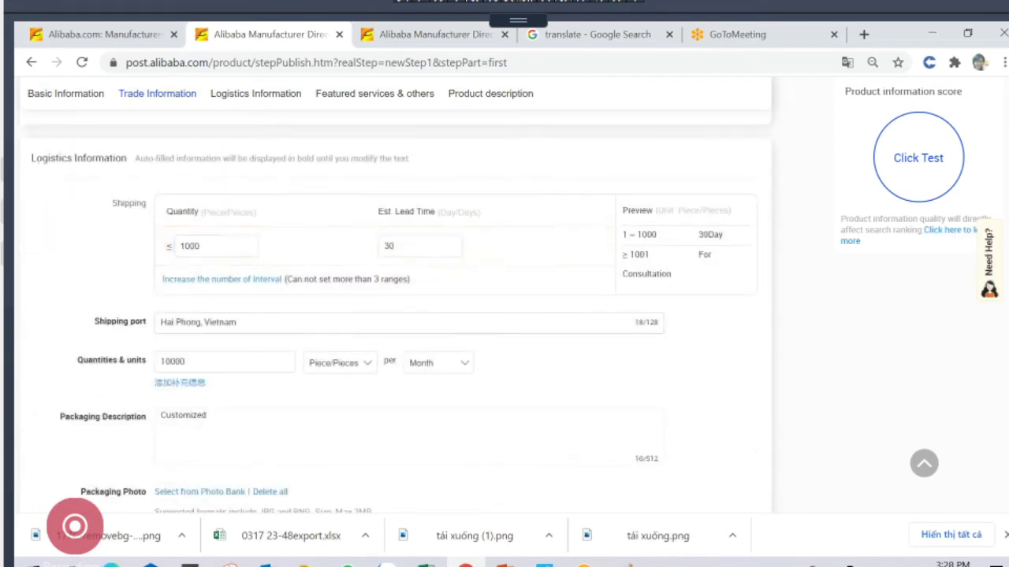
scroll(329, 317, up, 6)
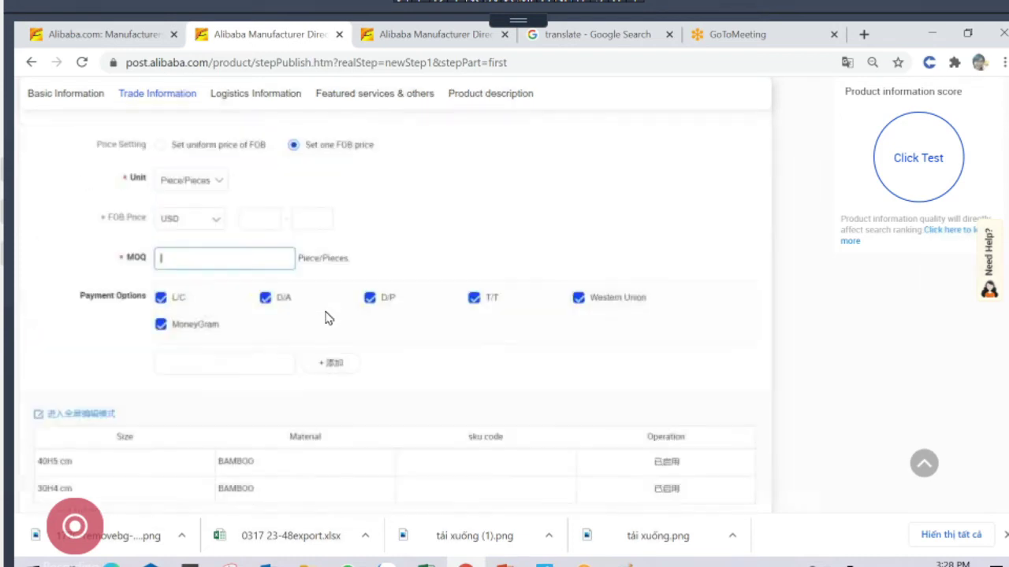
scroll(329, 318, up, 5)
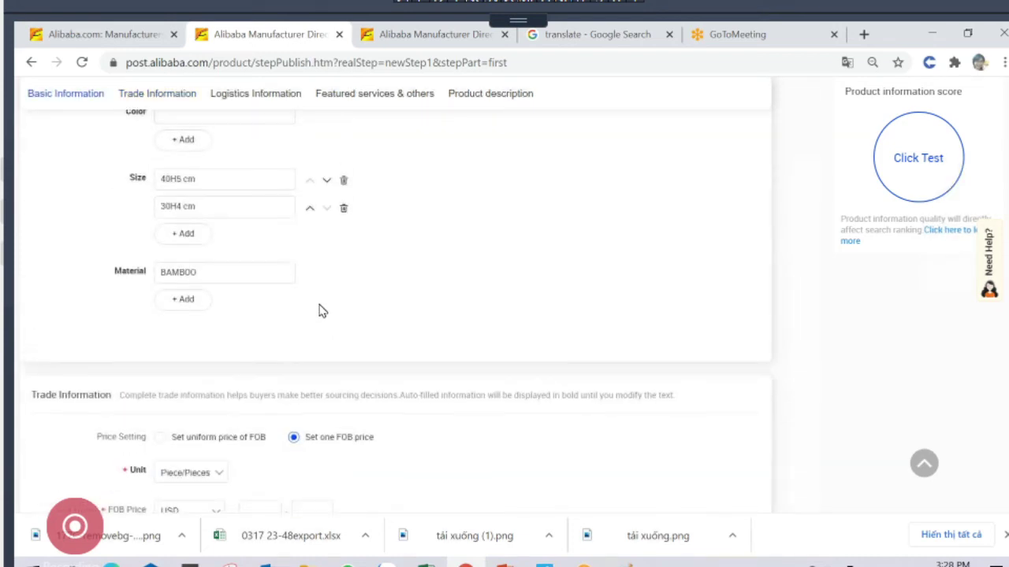
scroll(294, 299, down, 3)
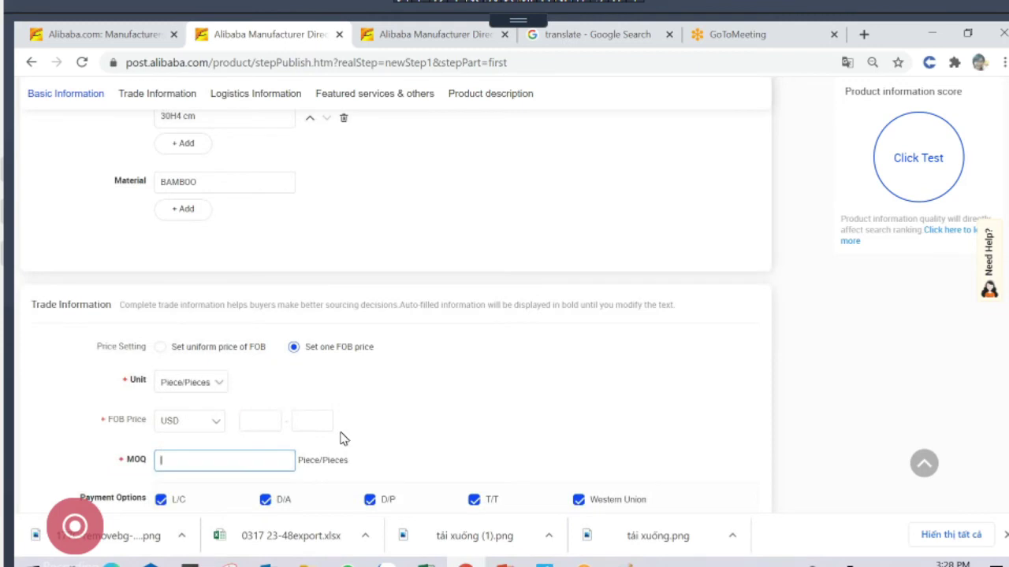
scroll(343, 439, down, 2)
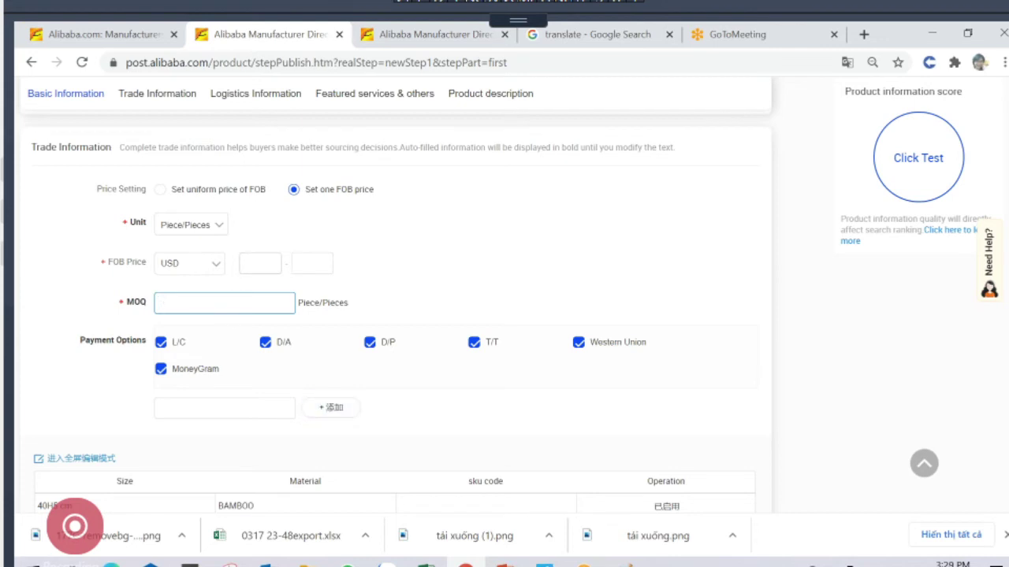
scroll(371, 328, down, 4)
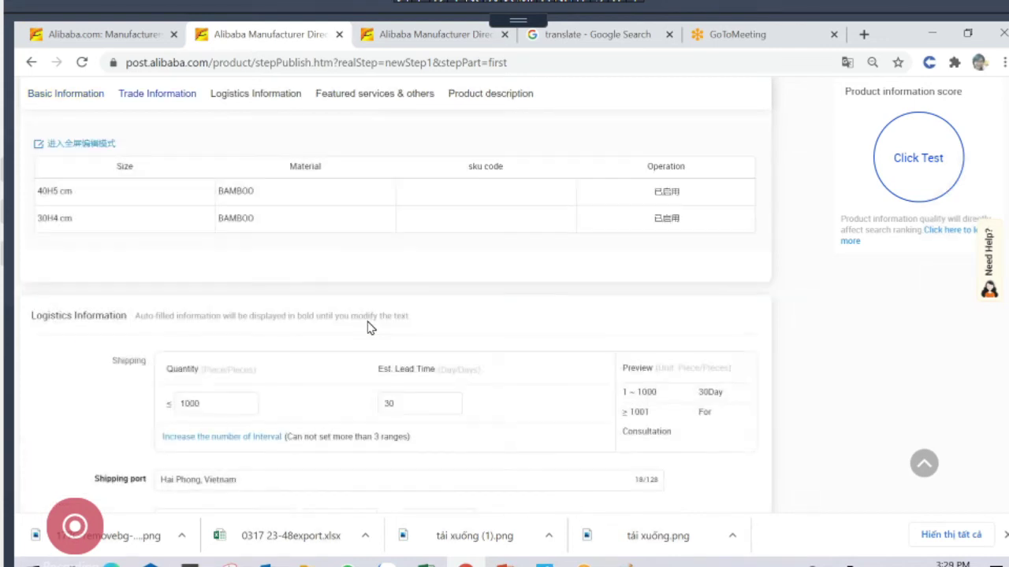
scroll(369, 327, down, 1)
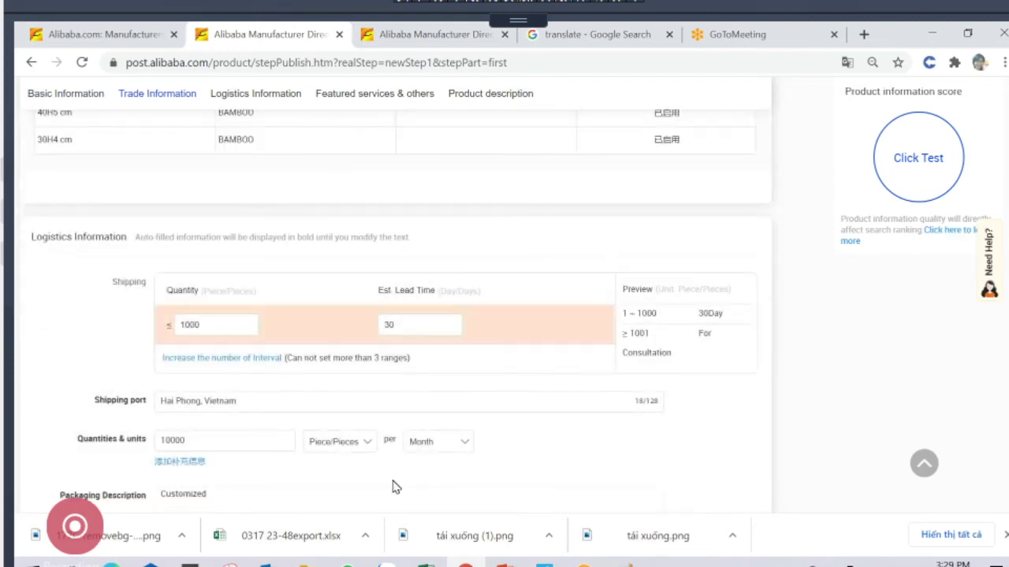
Switch to the Keywords and name list workbook in Excel, examine the Name sheet's product names and the adjacent column L, and return to the Alibaba form
click(426, 563)
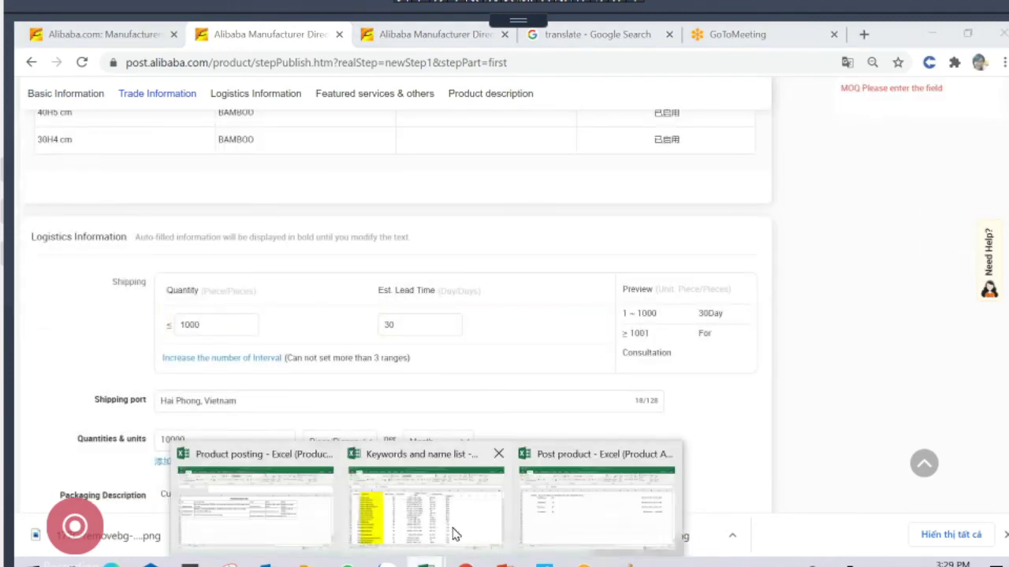
mouse_move(455, 535)
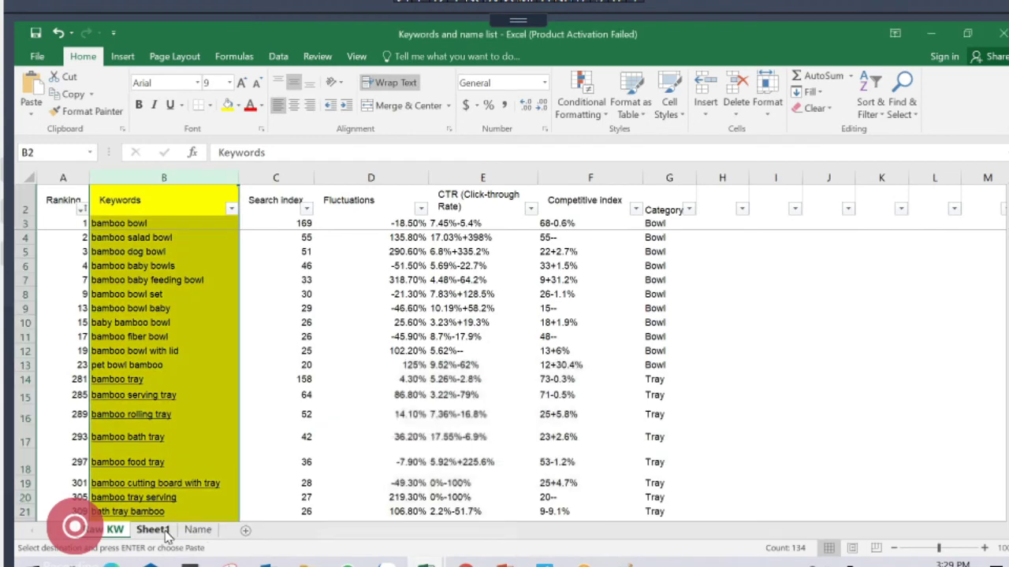
key(ctrl+Page_Down)
key(ctrl+Page_Down)
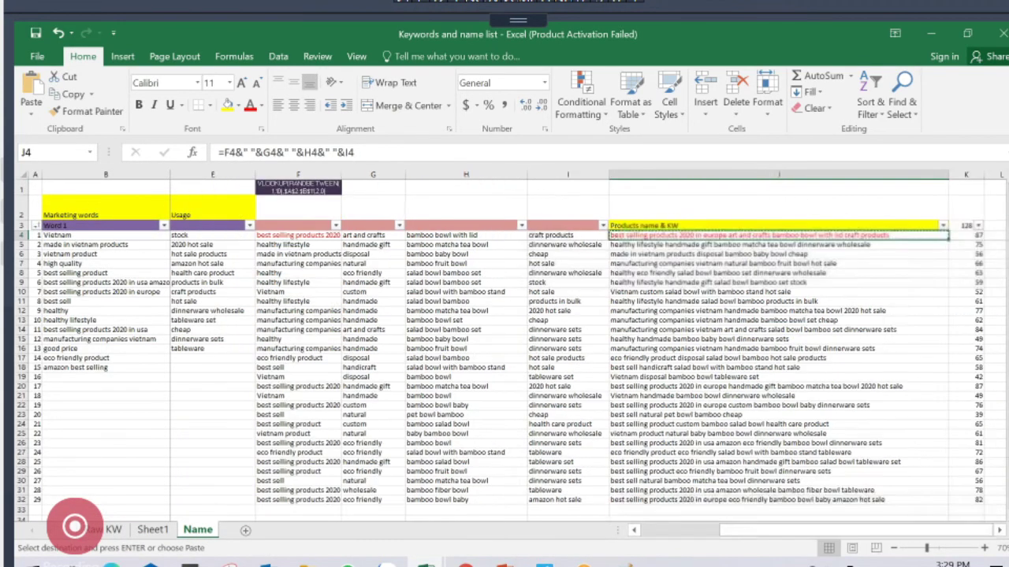
click(995, 254)
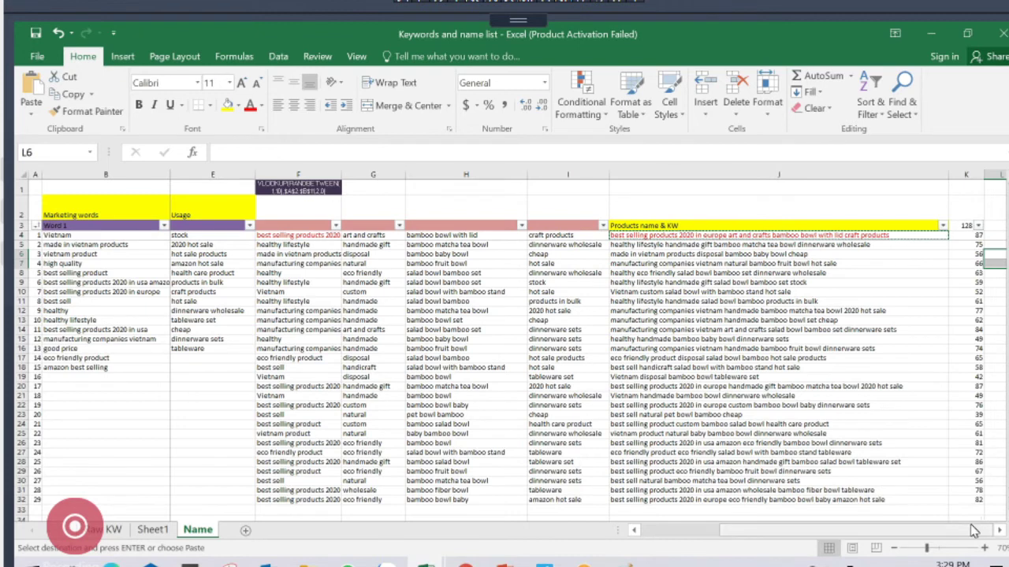
click(999, 531)
click(998, 531)
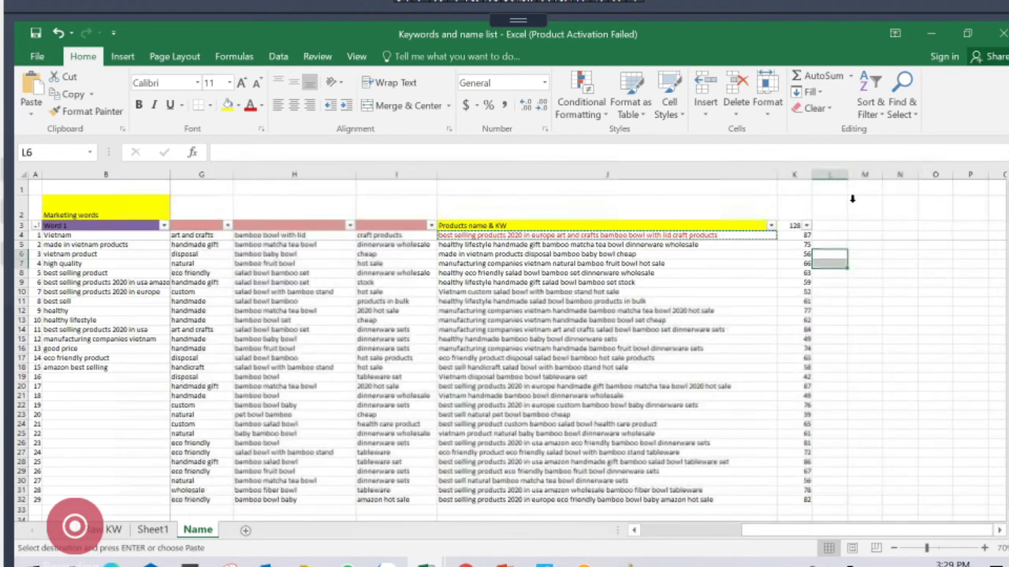
click(830, 174)
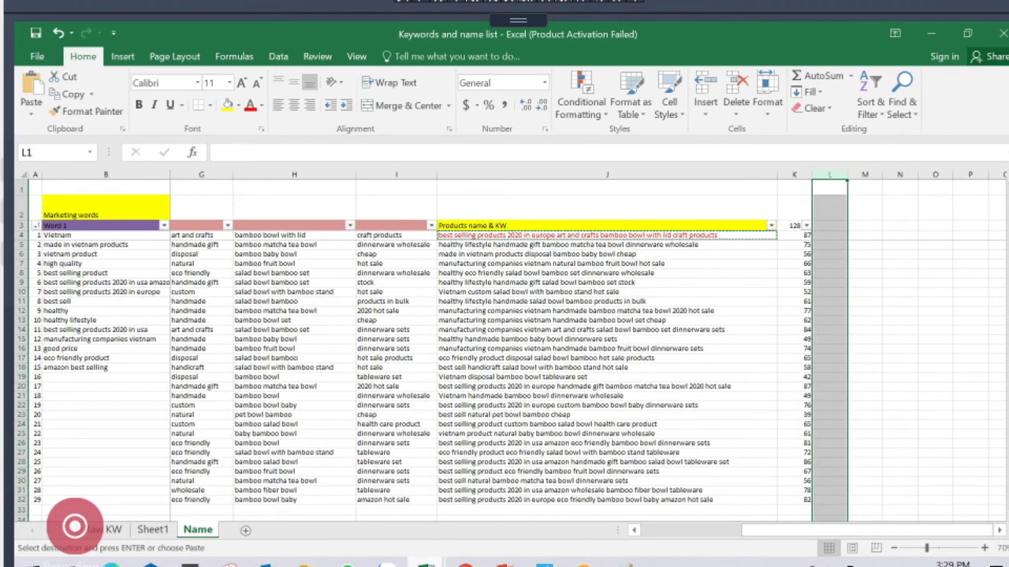
key(alt+Tab)
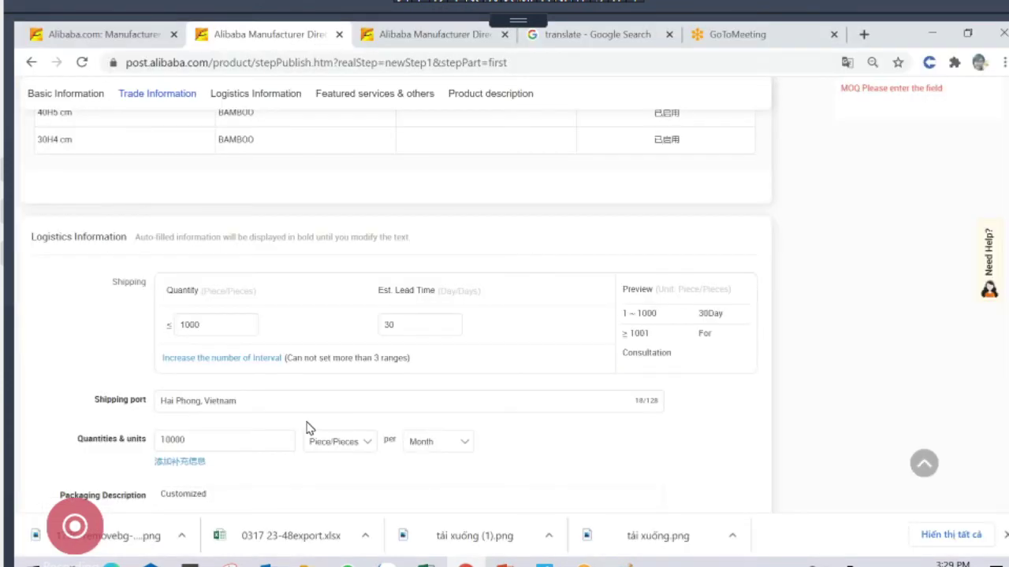
Review the lead time, shipping port, supply quantity and packaging description under Logistics Information, highlighting the packaging description text
scroll(308, 428, up, 2)
scroll(308, 428, down, 5)
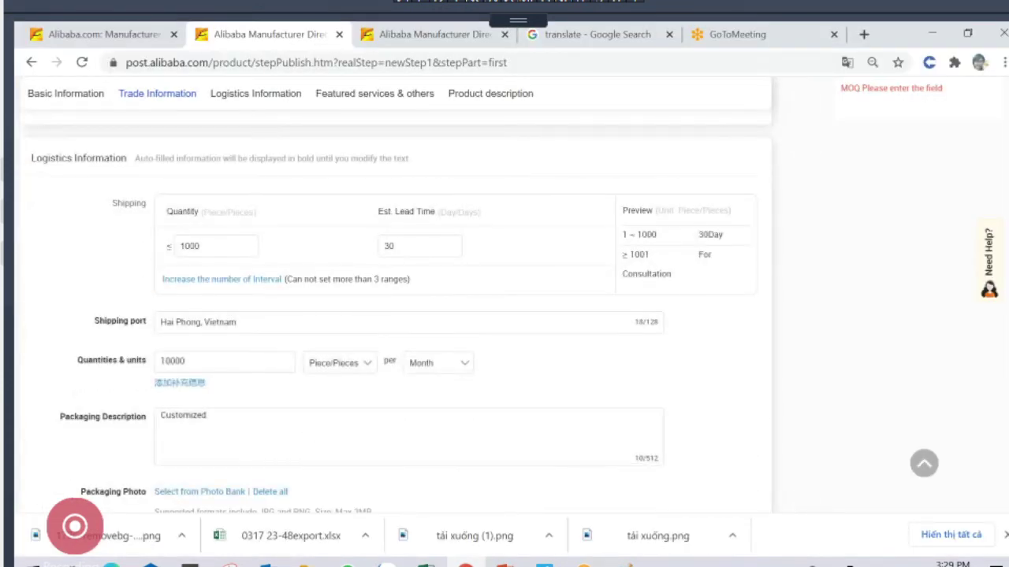
scroll(308, 427, down, 2)
scroll(308, 428, up, 2)
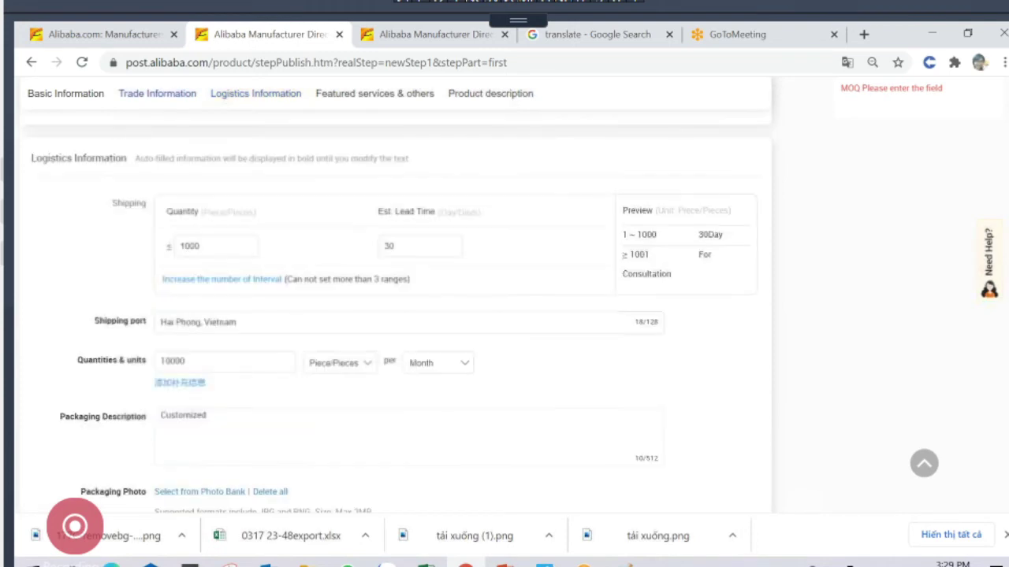
scroll(154, 449, down, 1)
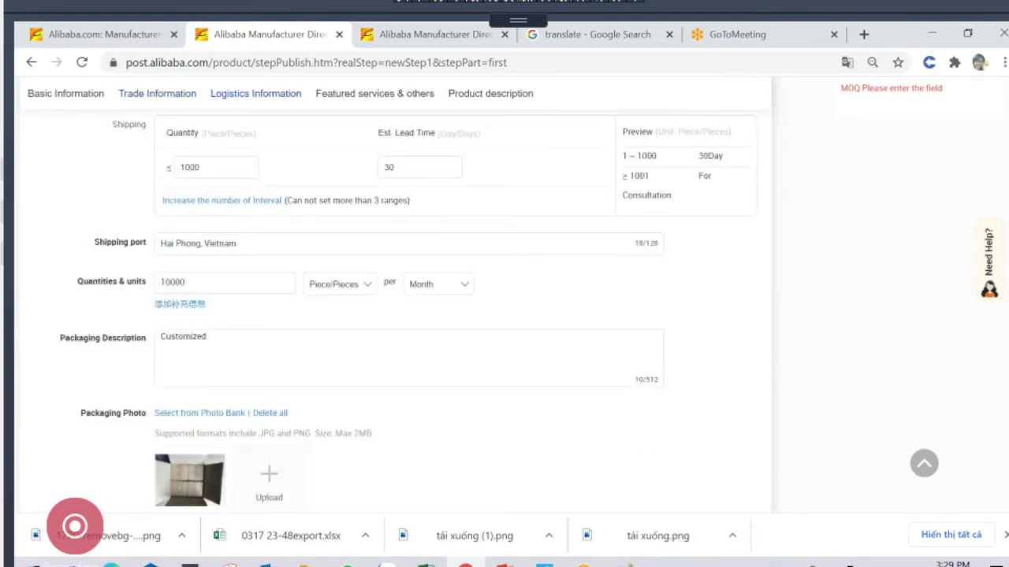
drag(161, 336, 207, 337)
click(207, 336)
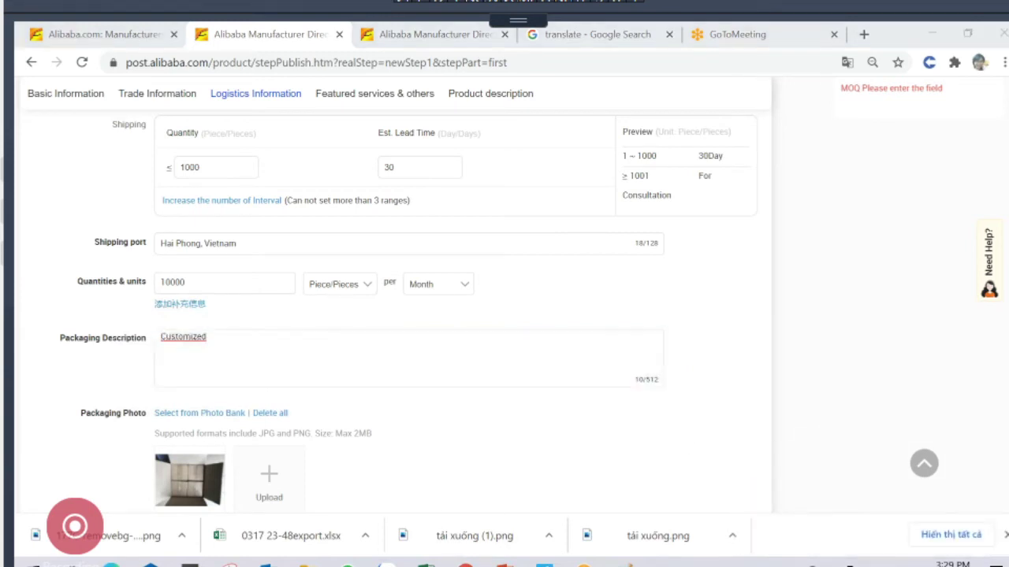
drag(207, 336, 160, 336)
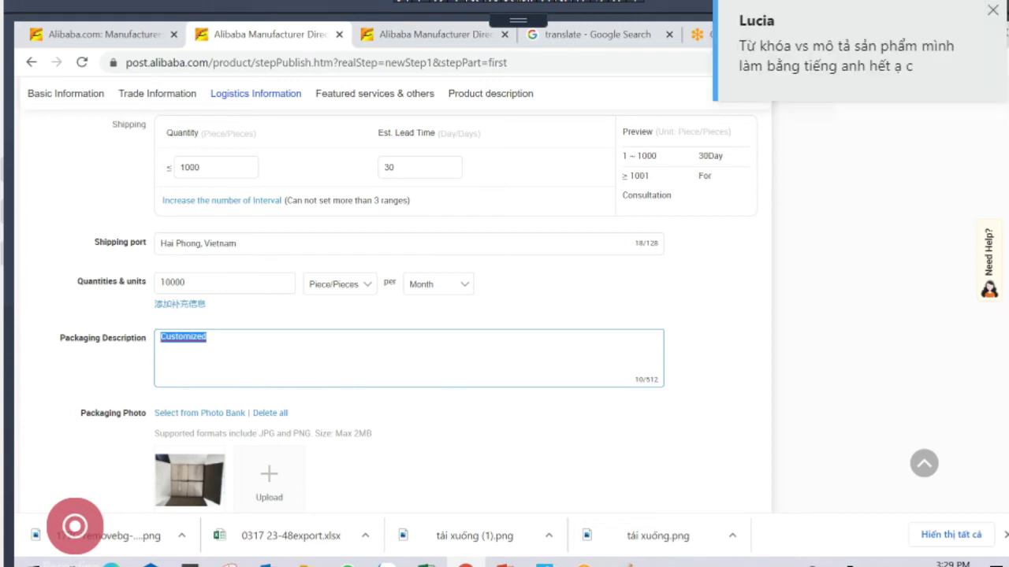
Review the featured services, product photo, video and product detail sections, through to the agreement and submission options
scroll(148, 355, down, 2)
scroll(126, 333, down, 3)
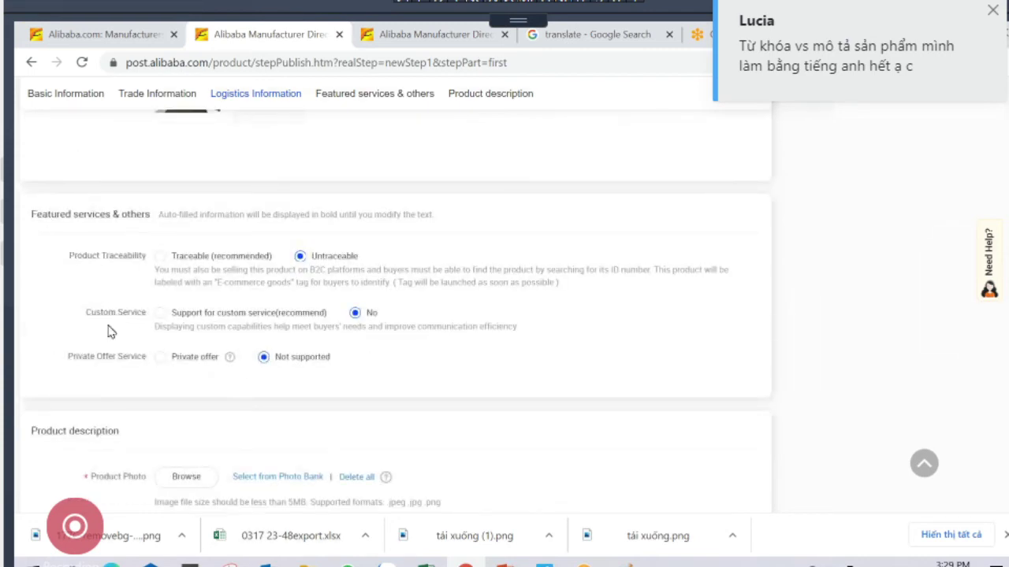
scroll(164, 389, down, 3)
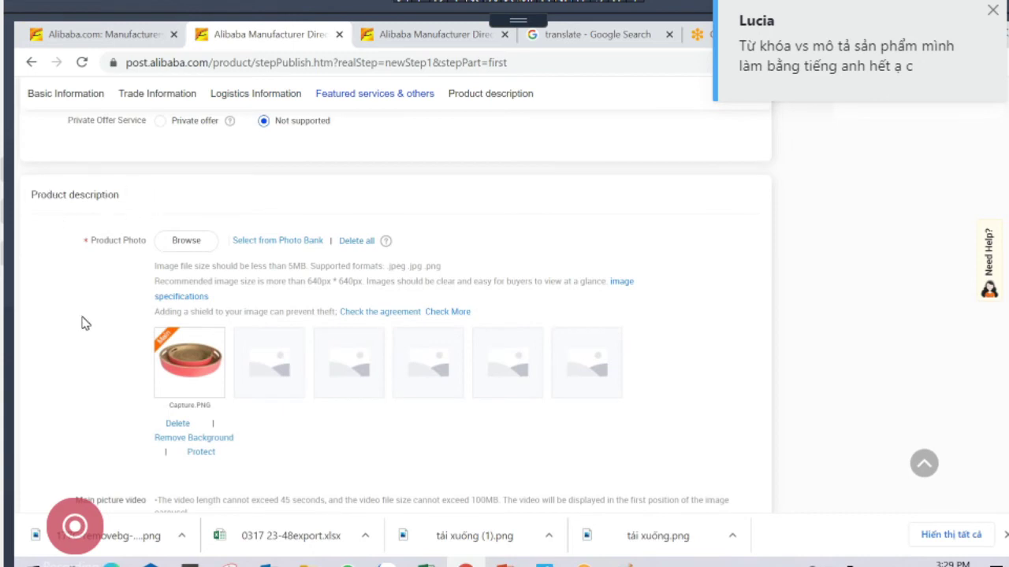
scroll(85, 323, down, 2)
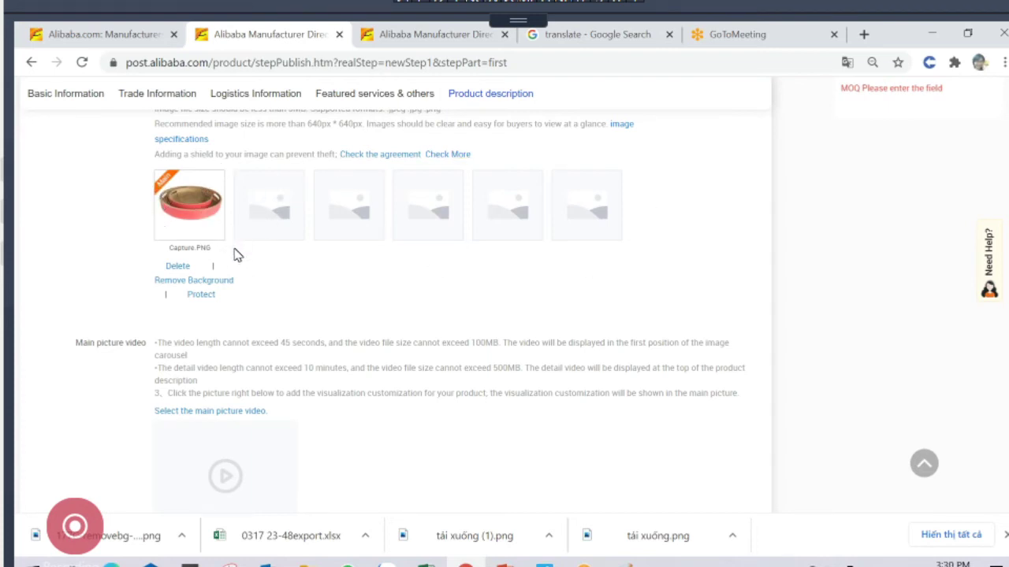
scroll(236, 255, down, 2)
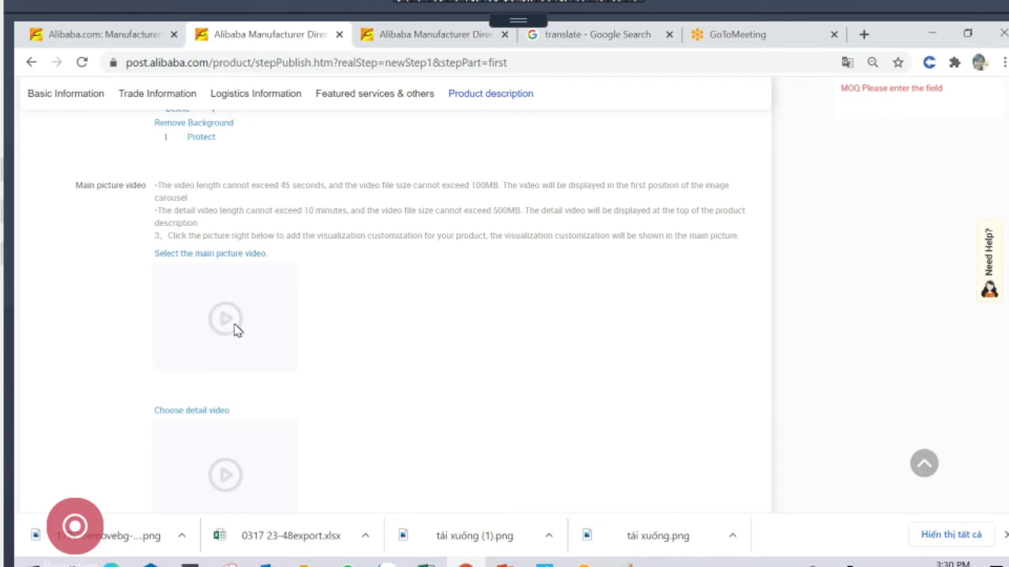
scroll(235, 329, down, 1)
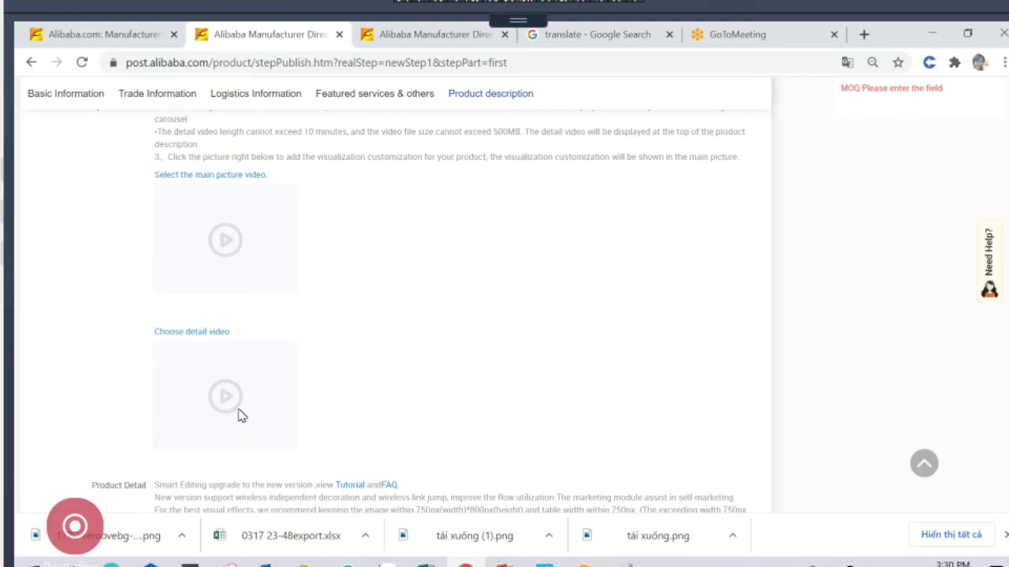
scroll(239, 412, down, 4)
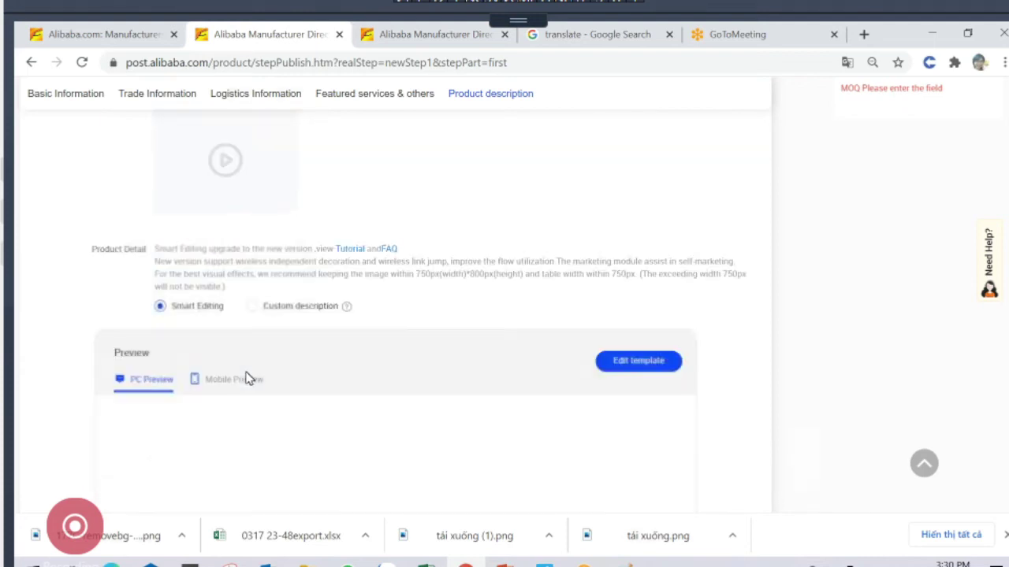
scroll(246, 379, up, 1)
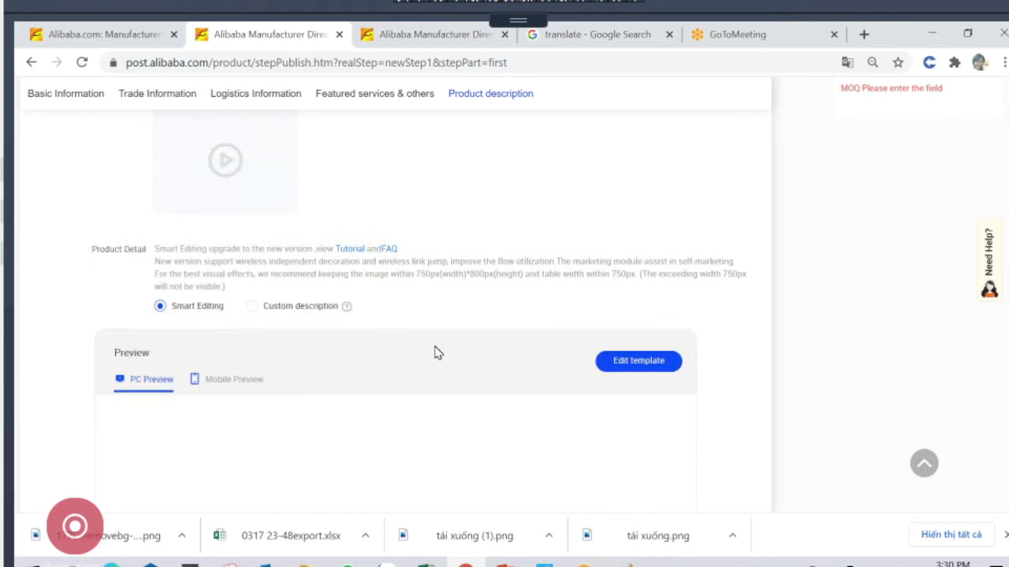
scroll(439, 353, down, 1)
scroll(438, 353, down, 3)
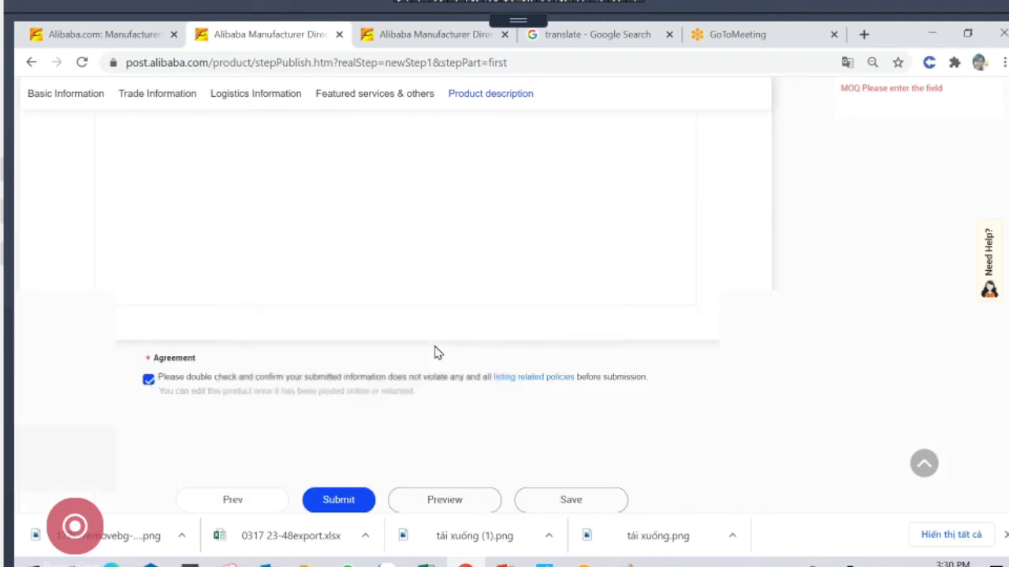
scroll(438, 353, down, 2)
scroll(438, 353, up, 4)
scroll(438, 353, up, 2)
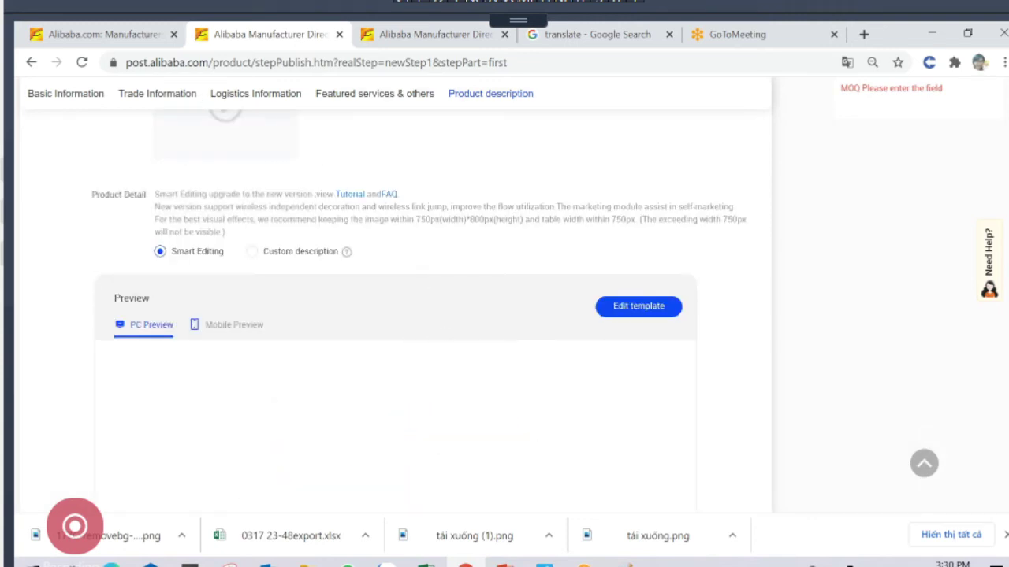
Close the existing bamboo salad bowl product's edit page, leaving it without saving
click(102, 34)
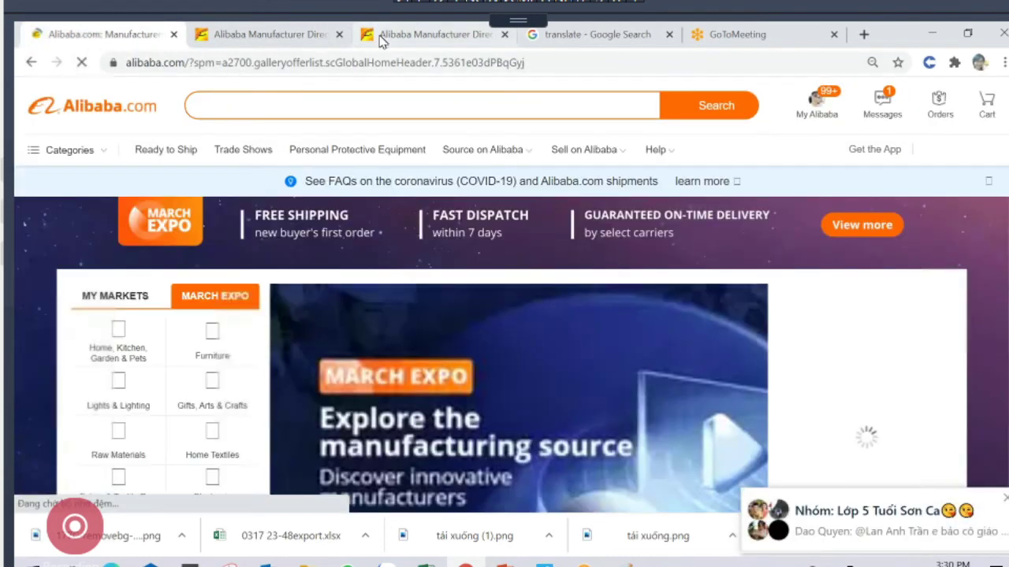
click(379, 38)
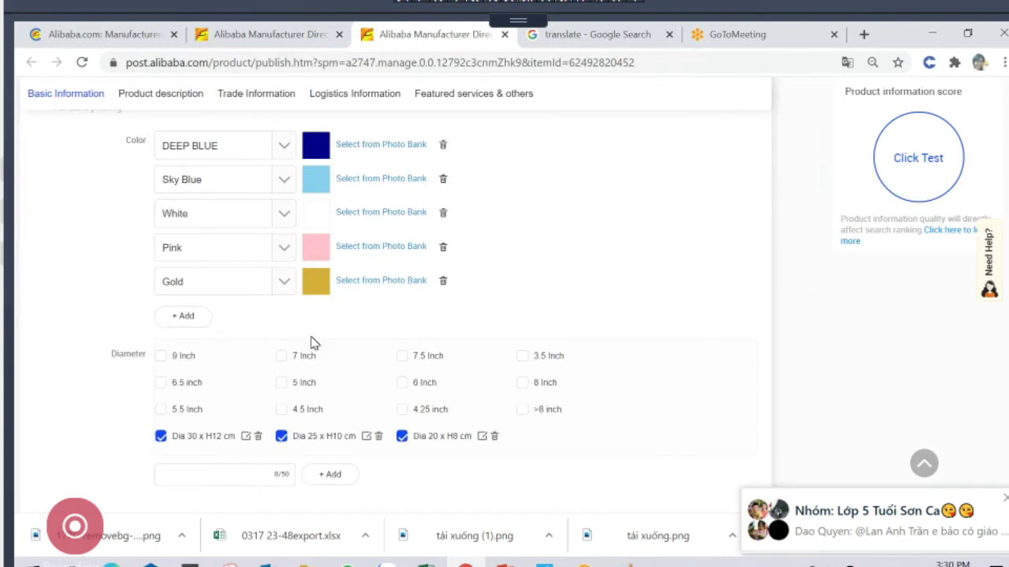
scroll(311, 343, up, 10)
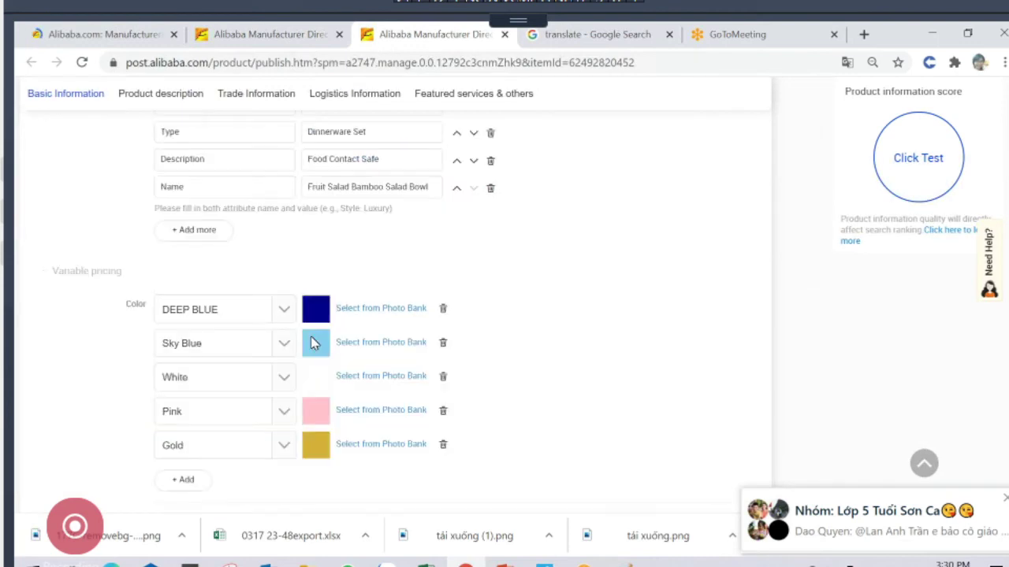
click(504, 34)
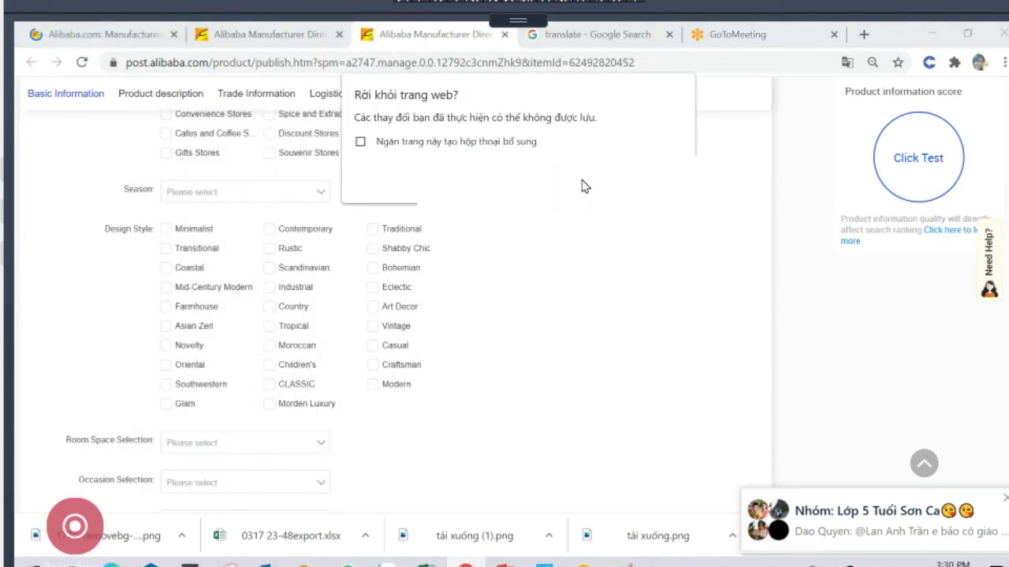
key(Escape)
key(ctrl+w)
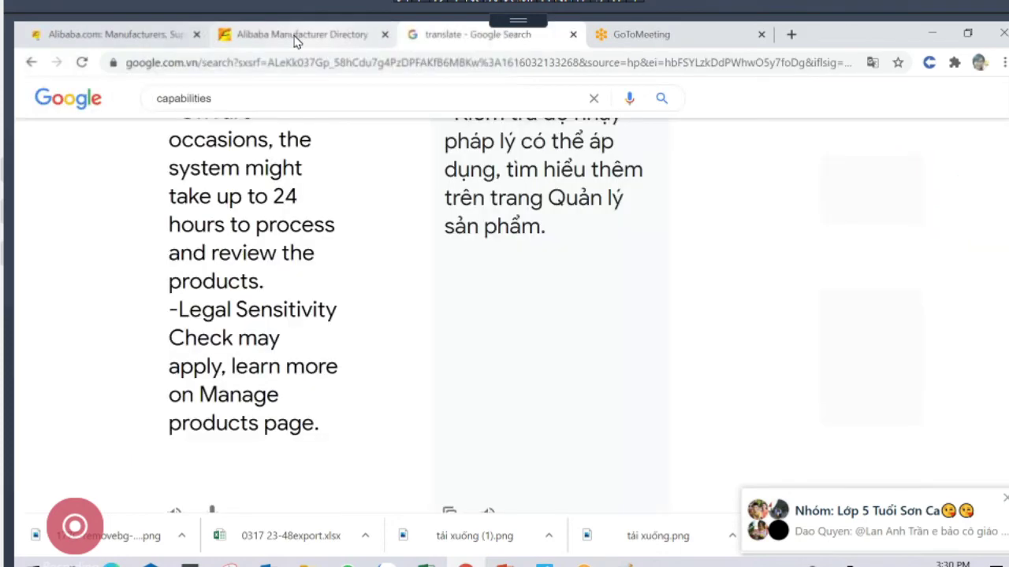
Leave the new tray posting form and open the Manage Products page in My Alibaba
click(296, 33)
scroll(229, 275, up, 10)
click(29, 63)
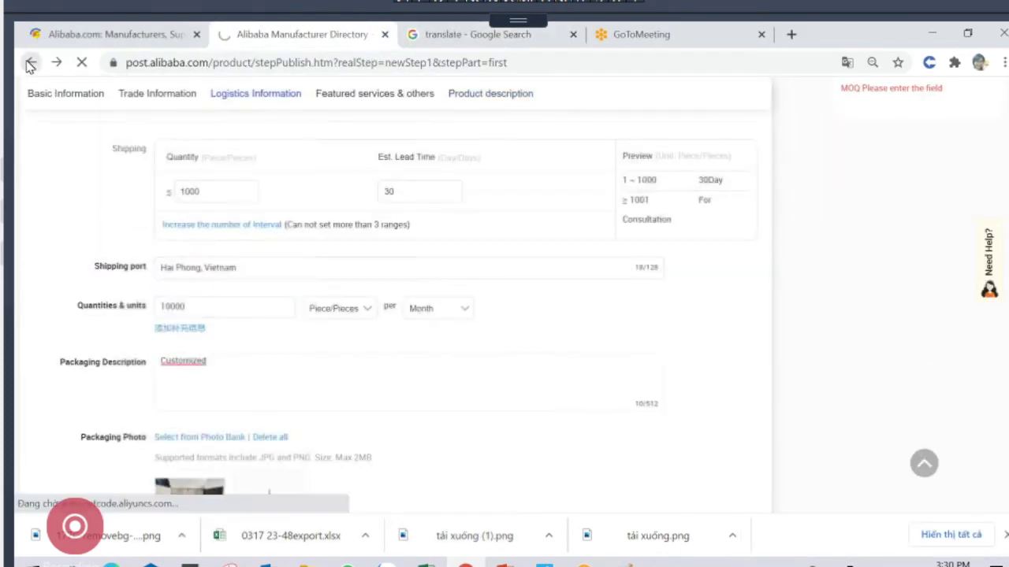
click(576, 154)
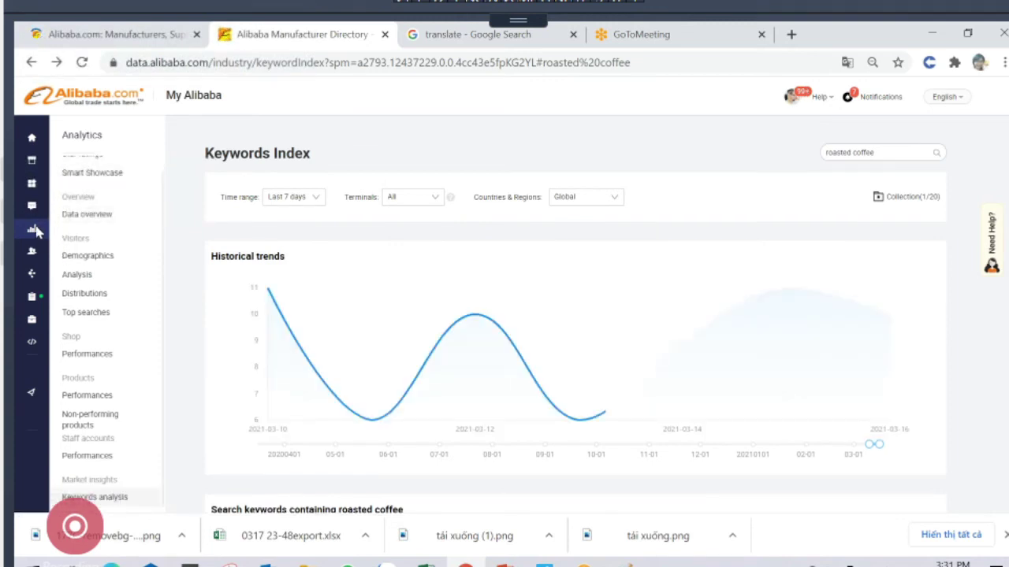
mouse_move(91, 186)
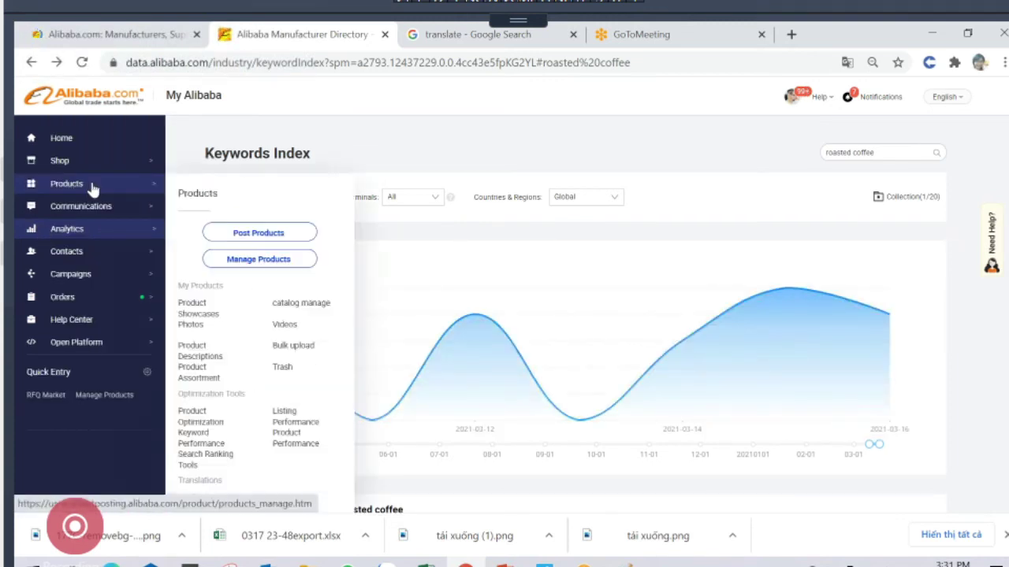
click(239, 265)
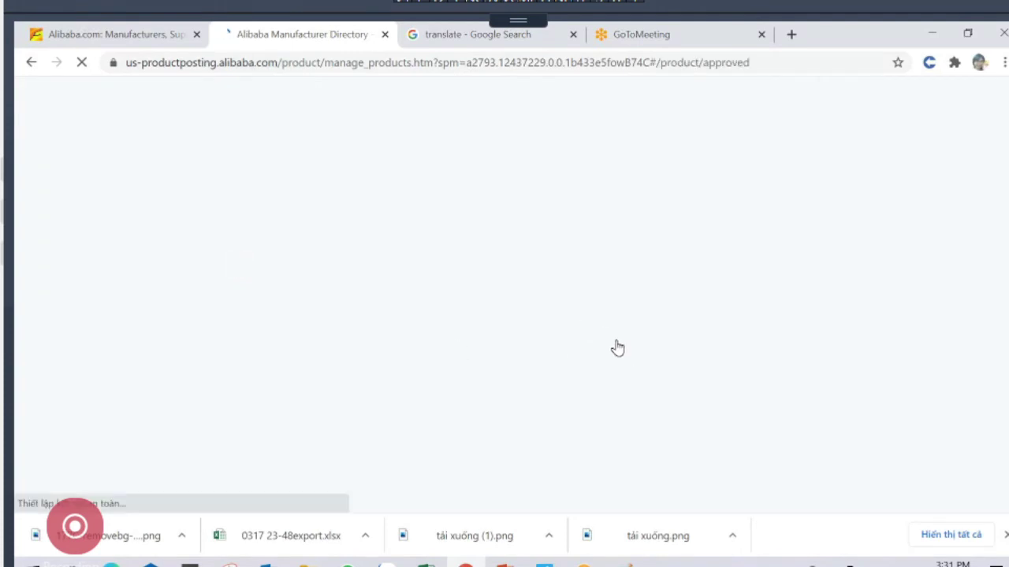
Find the Bamboo Tray product in the BAMBOO TRAYS group and open it for editing
scroll(614, 346, down, 3)
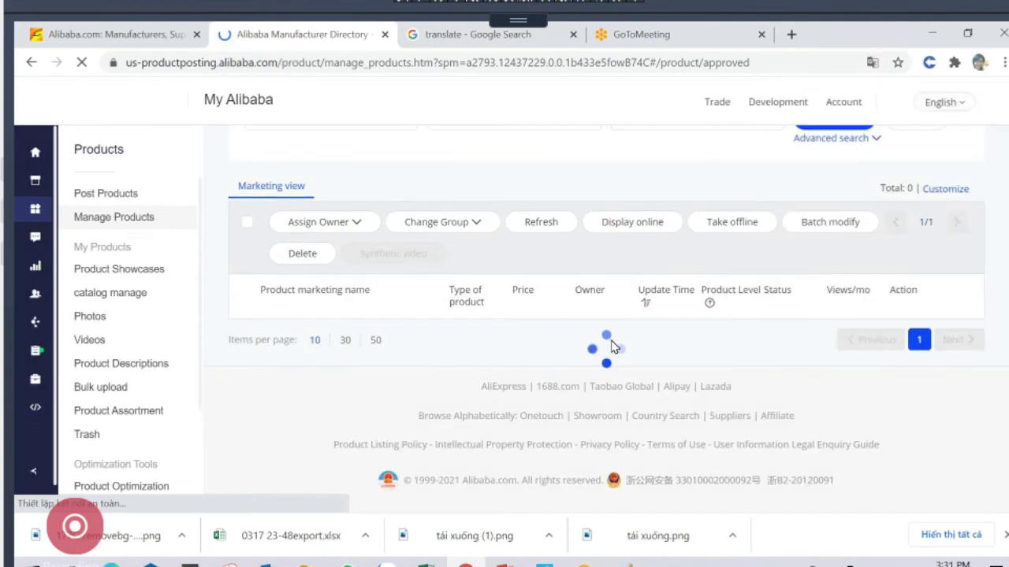
scroll(613, 347, down, 5)
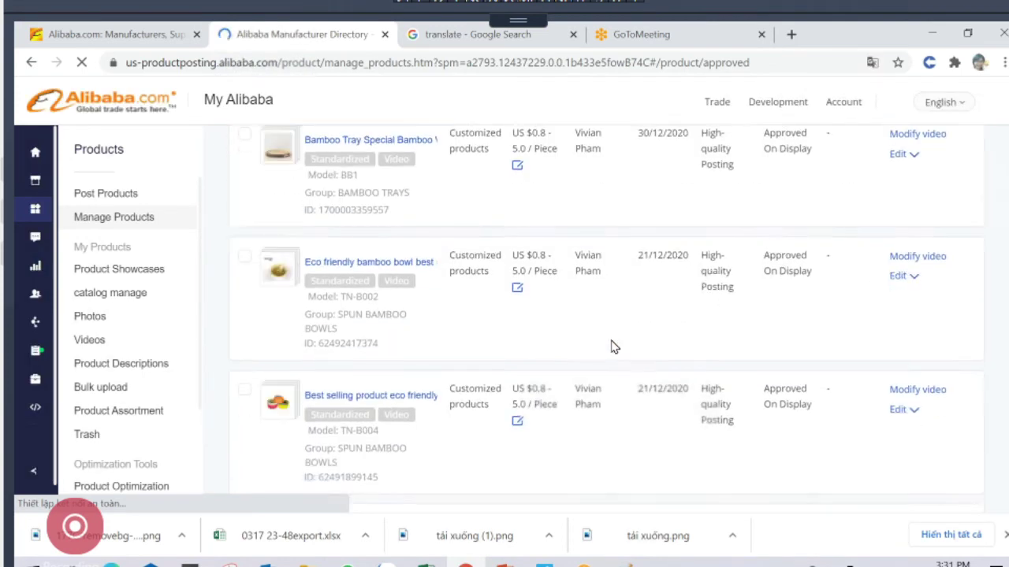
scroll(614, 347, down, 8)
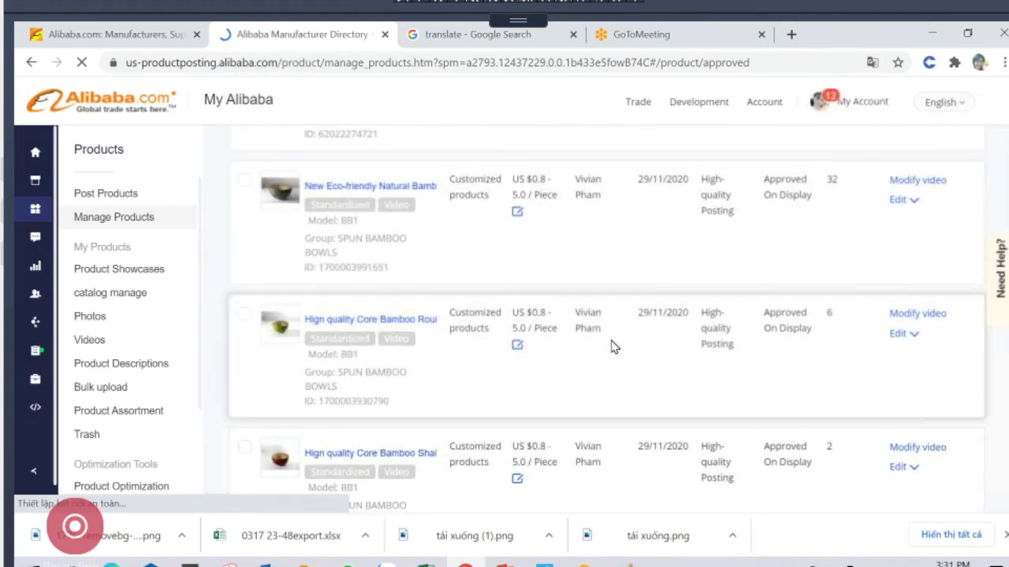
scroll(611, 345, up, 6)
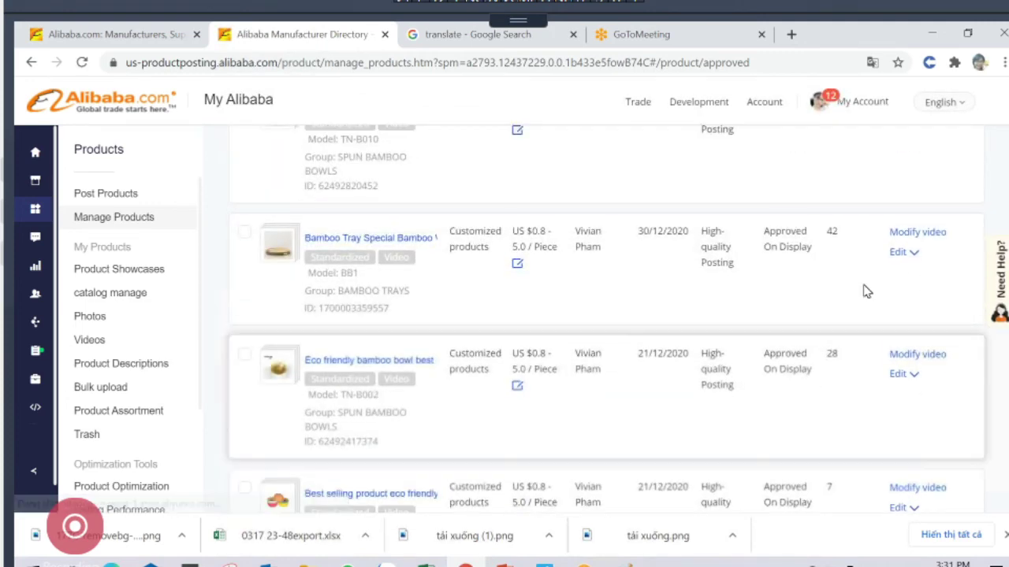
click(896, 256)
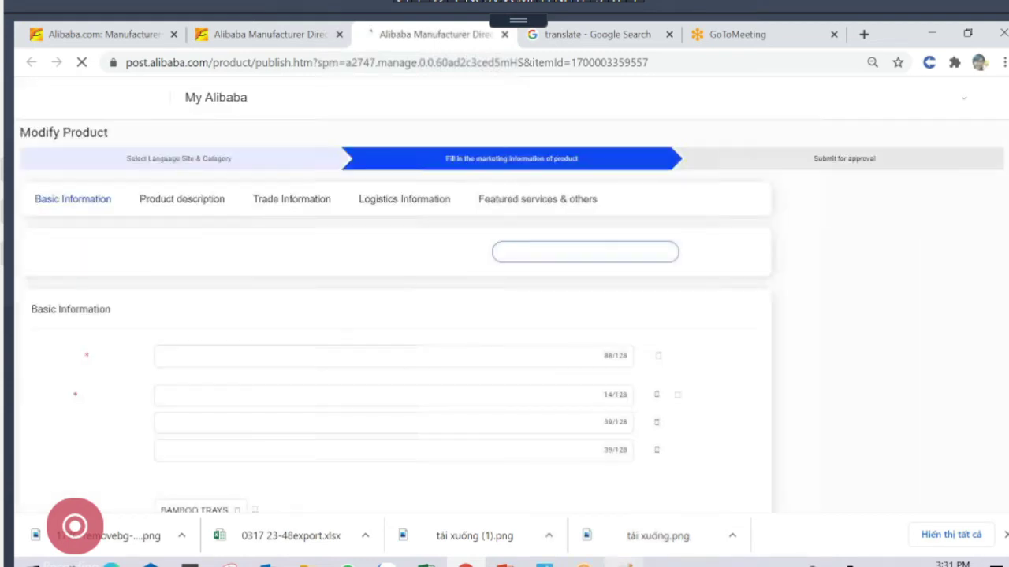
Switch to Paint, close the 177C-removebg-preview (1) tray image, and return to the Alibaba edit page
key(alt+Tab)
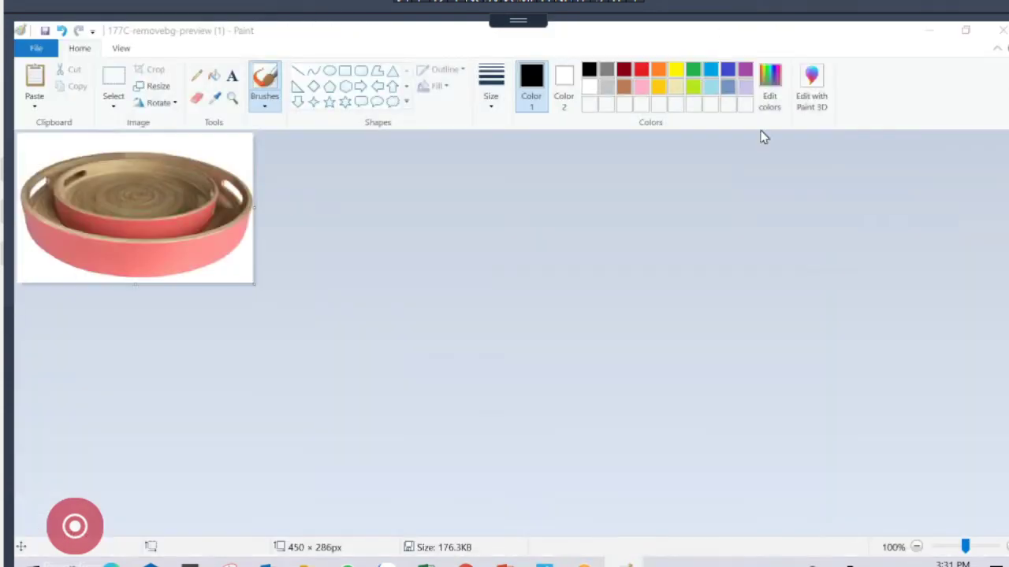
click(1001, 30)
click(538, 323)
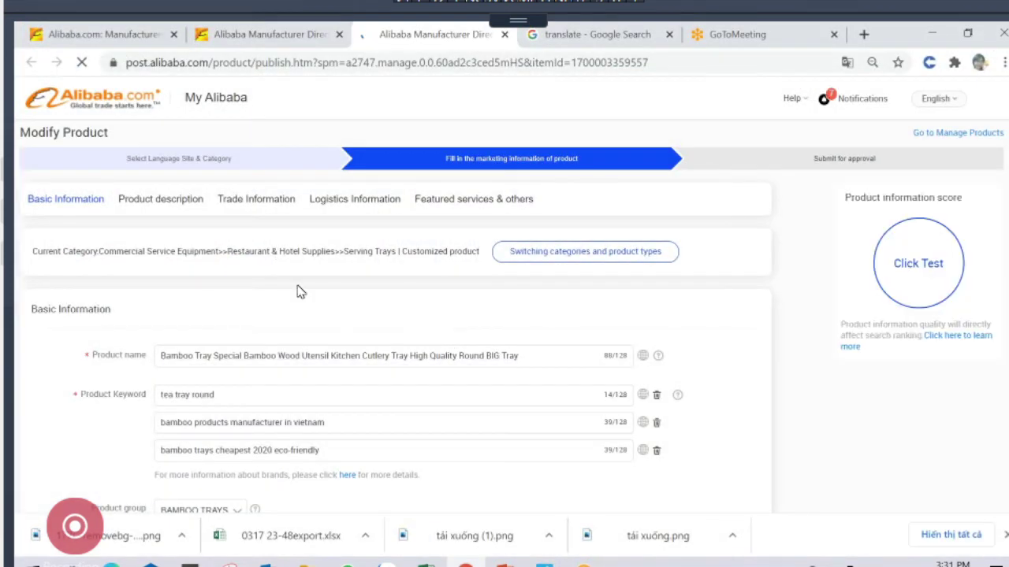
Examine the bamboo tray listing's product name, keywords, product attributes and additional details under Basic Information
scroll(299, 292, down, 1)
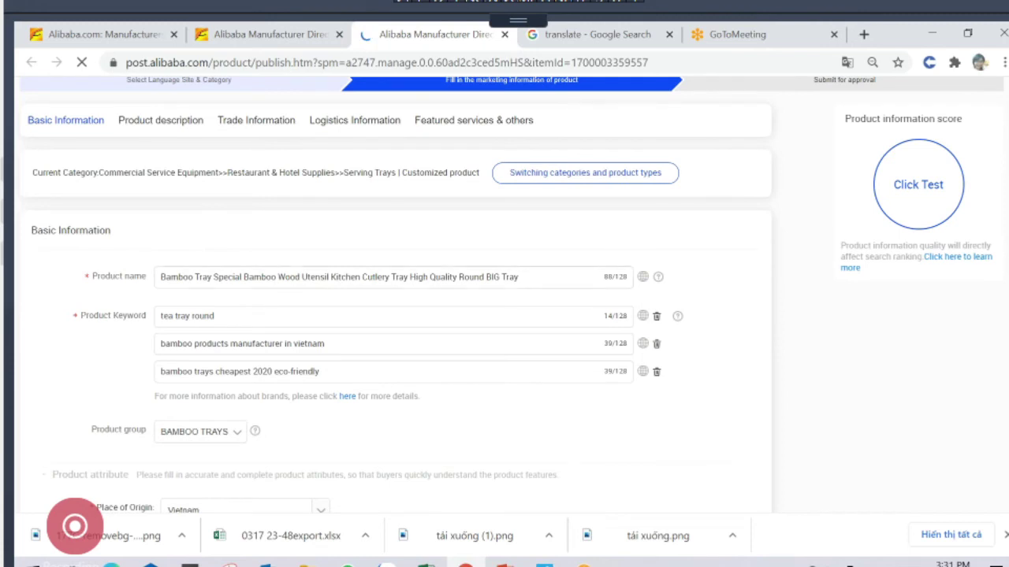
click(164, 278)
double_click(164, 278)
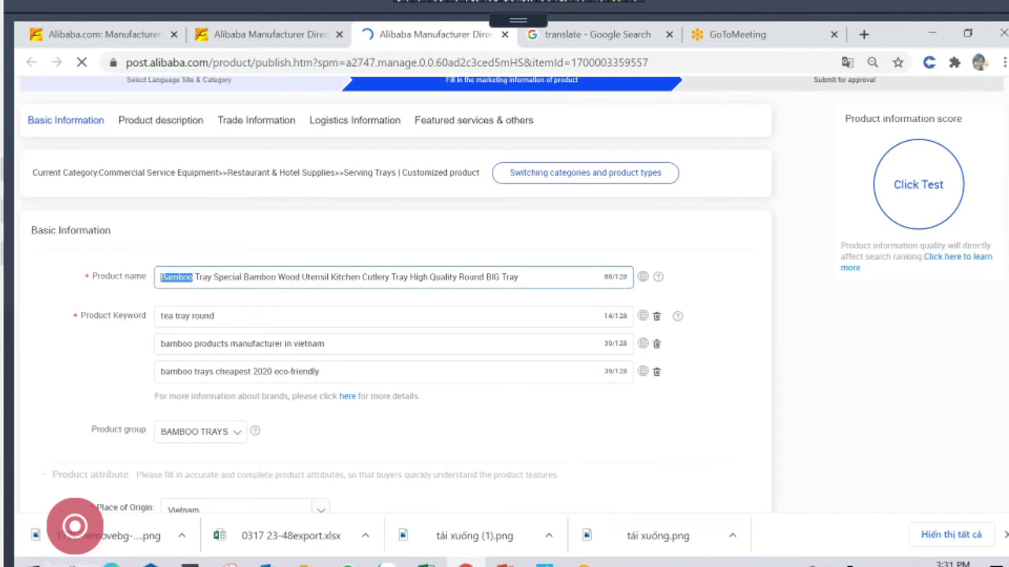
drag(167, 316, 205, 316)
scroll(217, 350, down, 4)
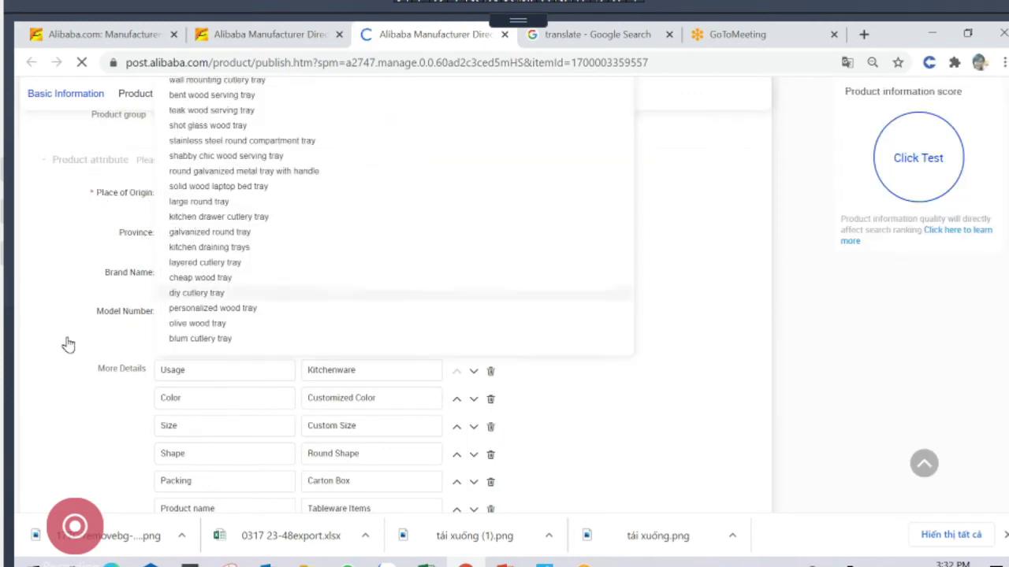
click(32, 315)
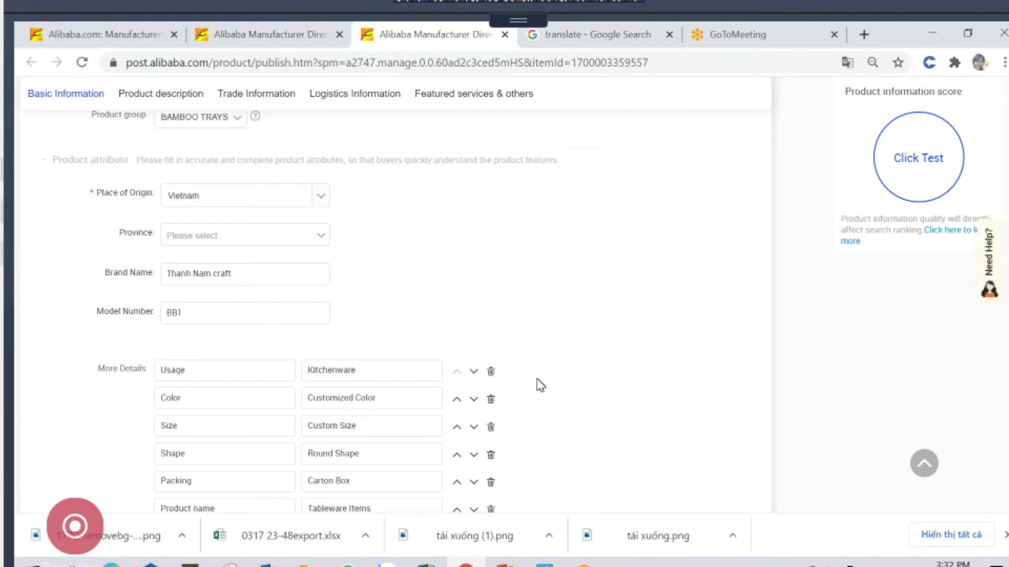
scroll(541, 383, down, 3)
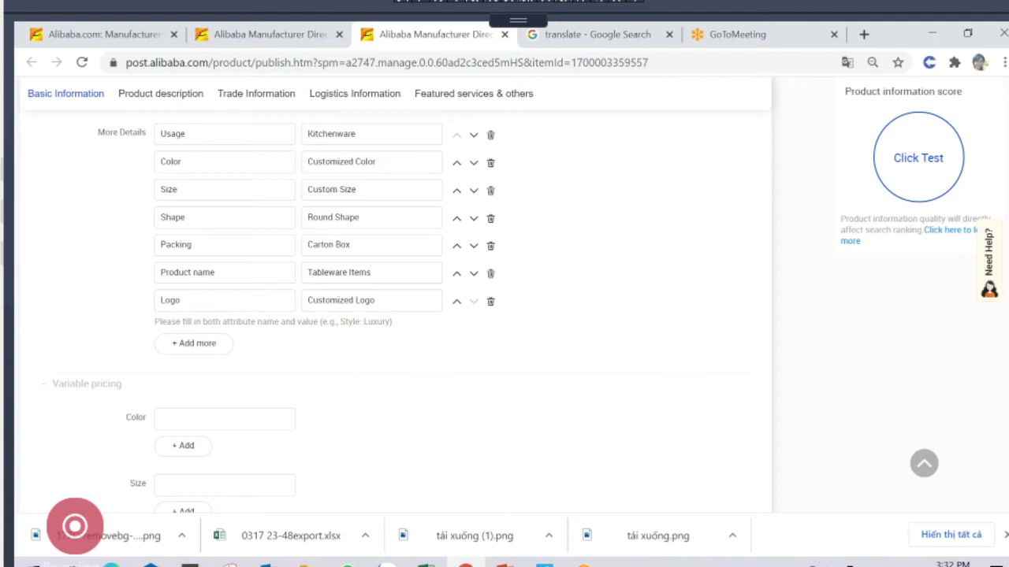
Examine the Color, Size and Material fields under Variable pricing, checking the size suggestions, and view the listing's product photos
scroll(378, 391, down, 4)
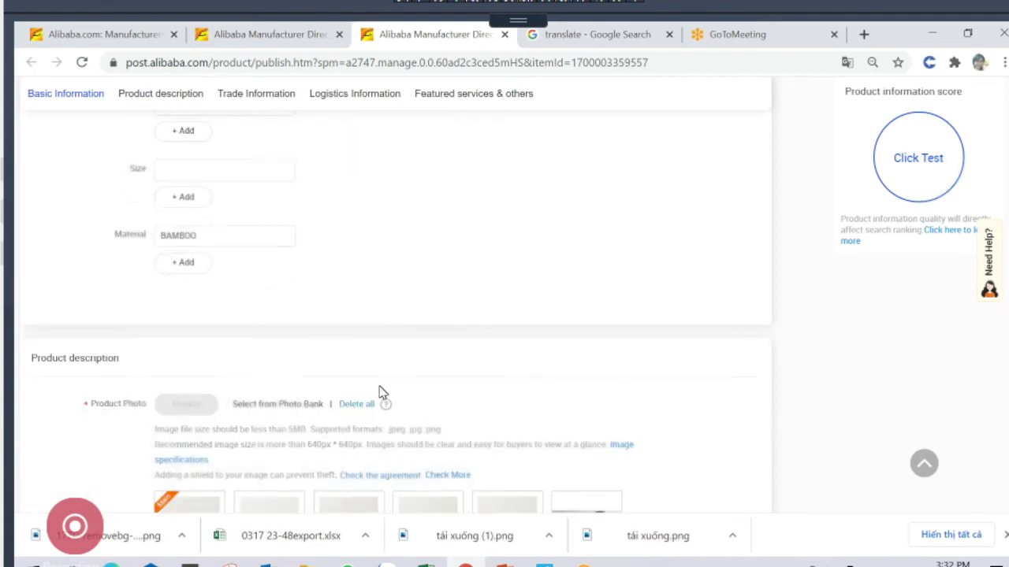
scroll(378, 392, up, 1)
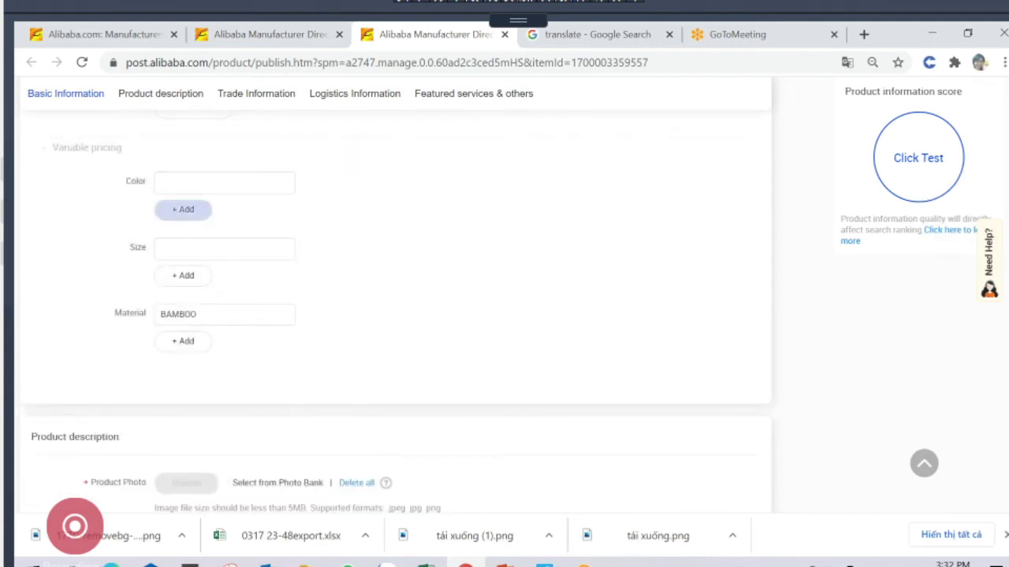
click(197, 247)
click(386, 261)
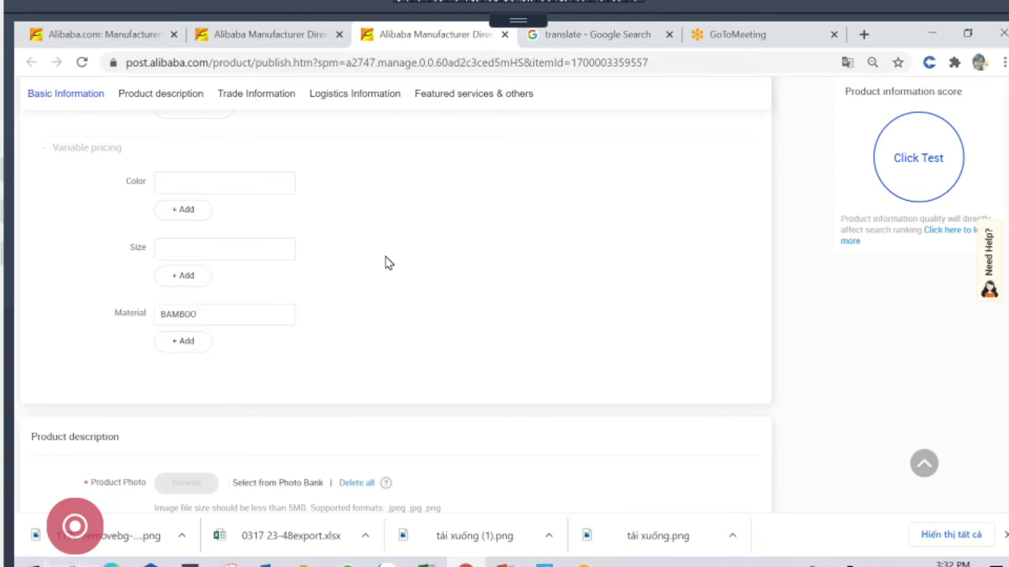
click(237, 249)
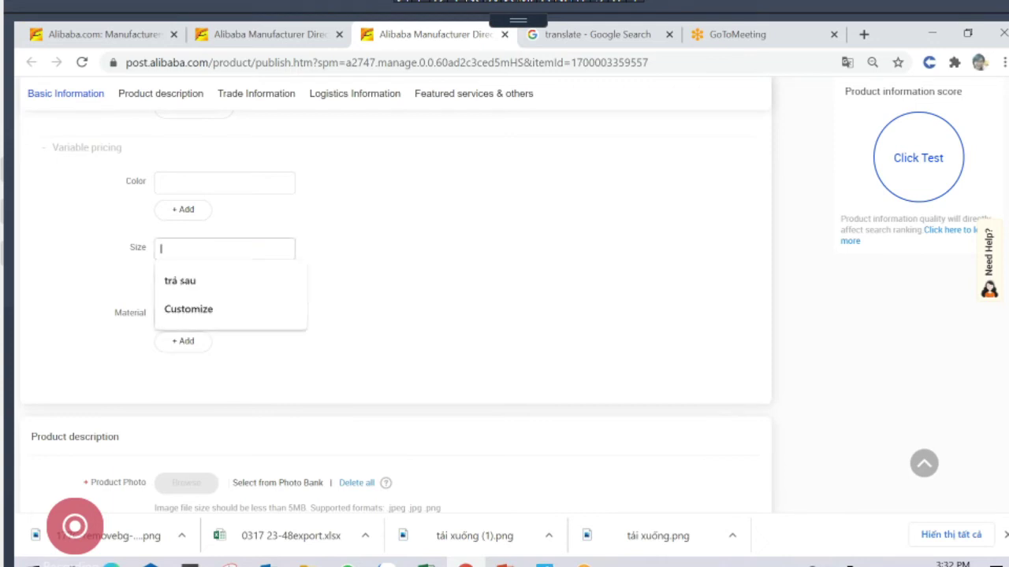
scroll(443, 340, down, 2)
scroll(443, 340, down, 1)
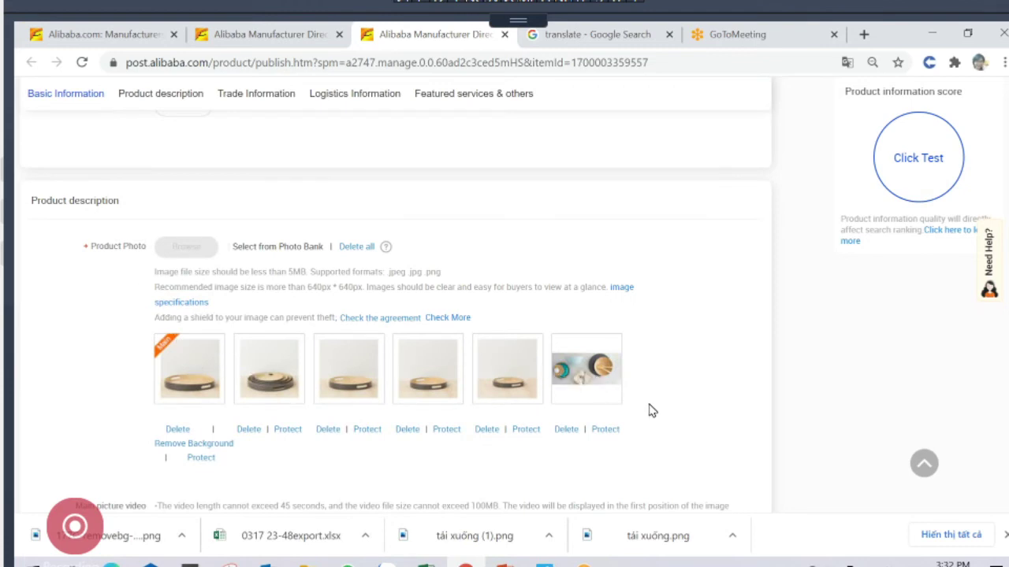
Look over the video and Product Detail areas of the listing and open its detail template for editing
scroll(649, 408, down, 5)
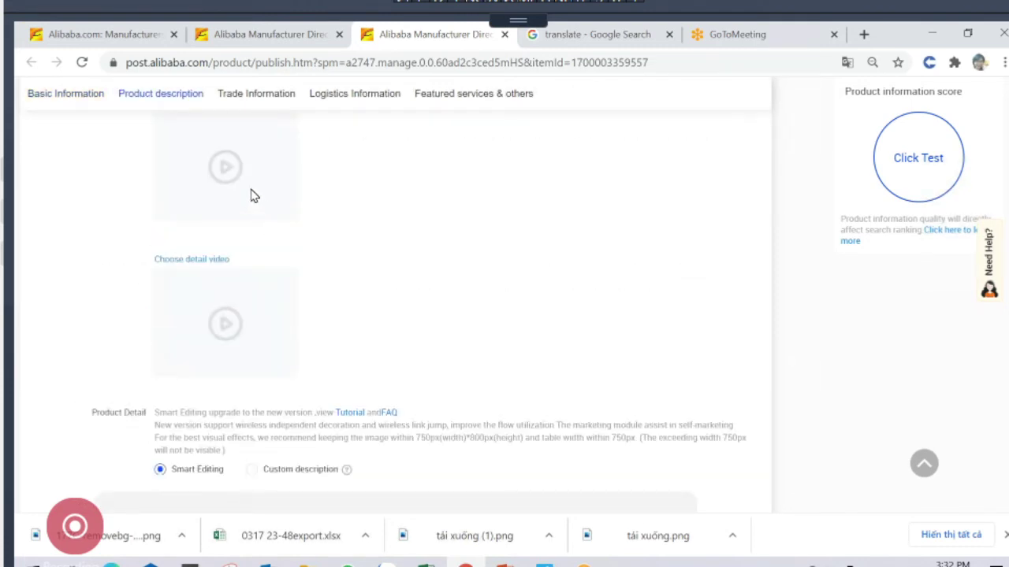
scroll(422, 284, down, 2)
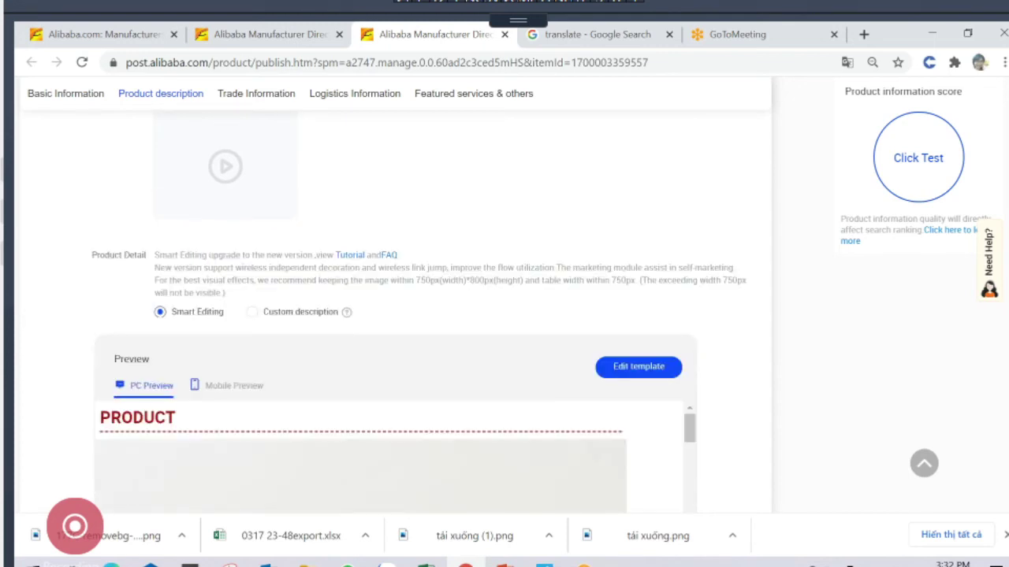
scroll(494, 269, down, 3)
scroll(493, 269, up, 1)
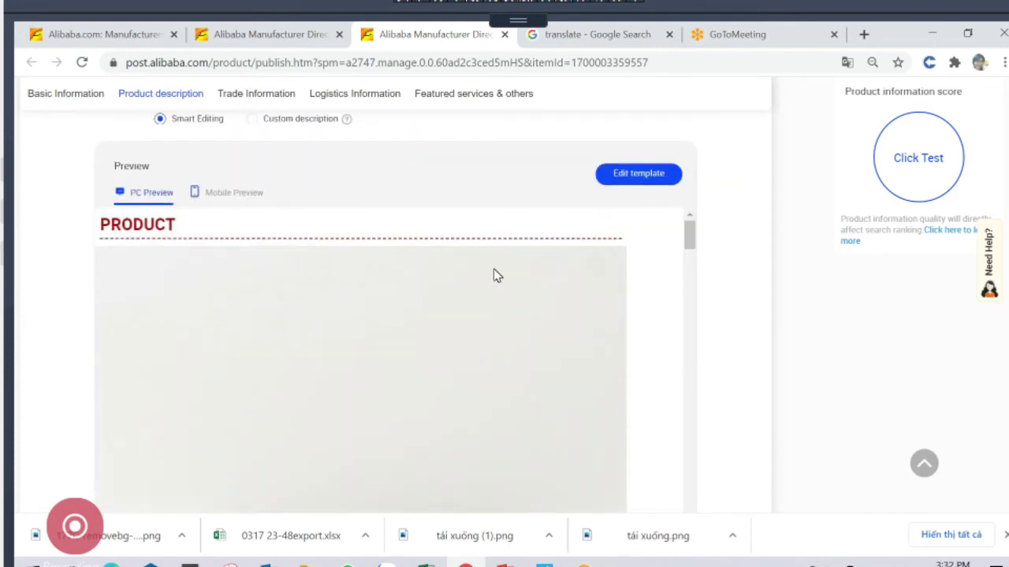
click(638, 210)
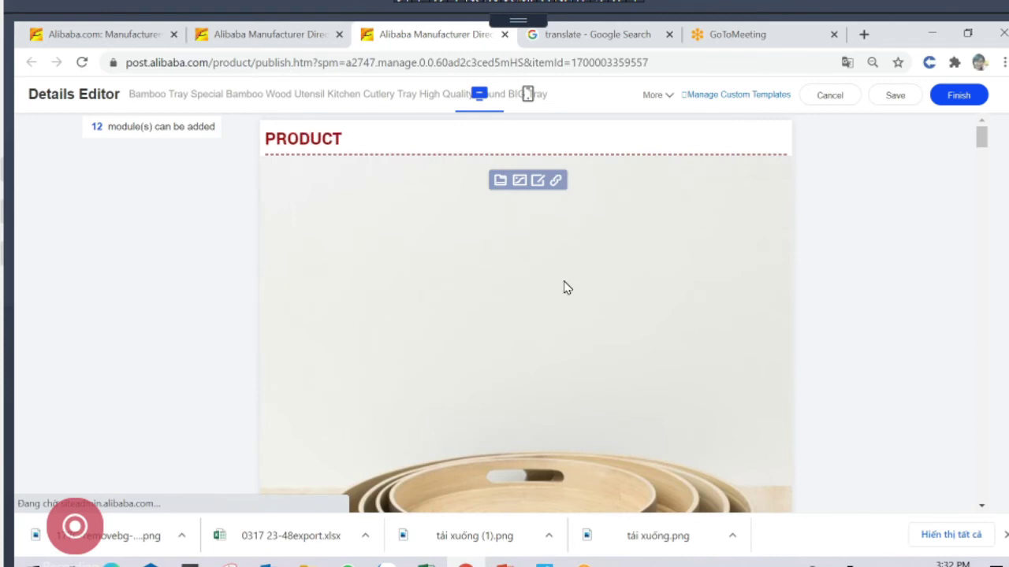
Examine the PRODUCT photo, the Dimensions and Description text, and the SPECIFICATION table in the detail template
scroll(563, 288, down, 5)
scroll(564, 287, up, 5)
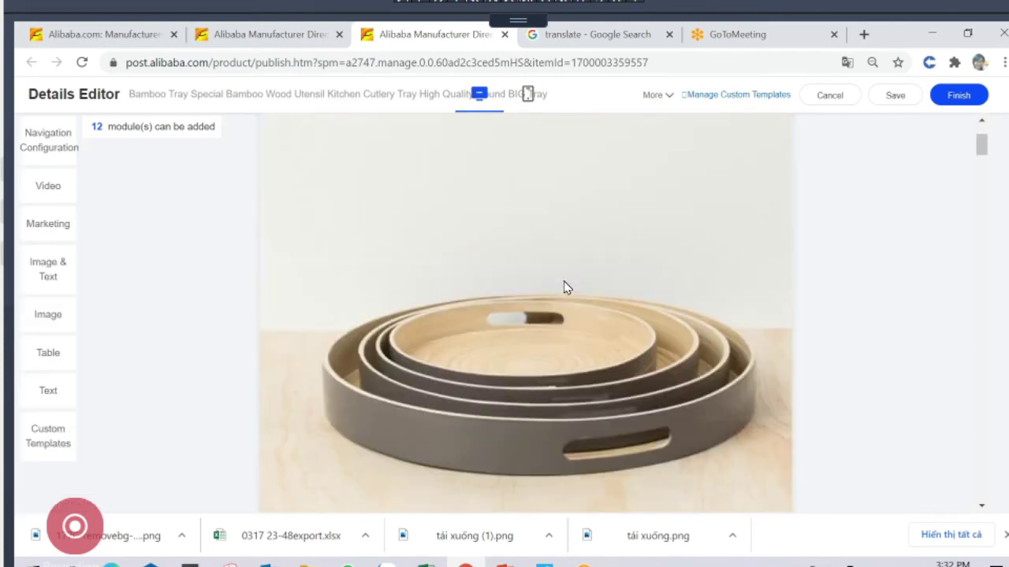
scroll(571, 316, down, 2)
scroll(575, 345, down, 6)
scroll(449, 244, up, 2)
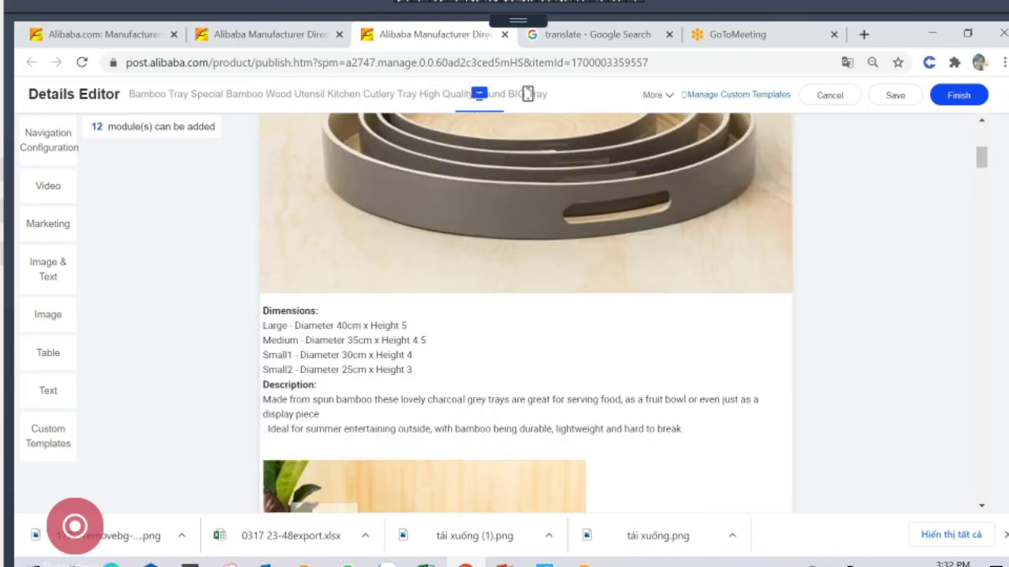
drag(295, 326, 355, 428)
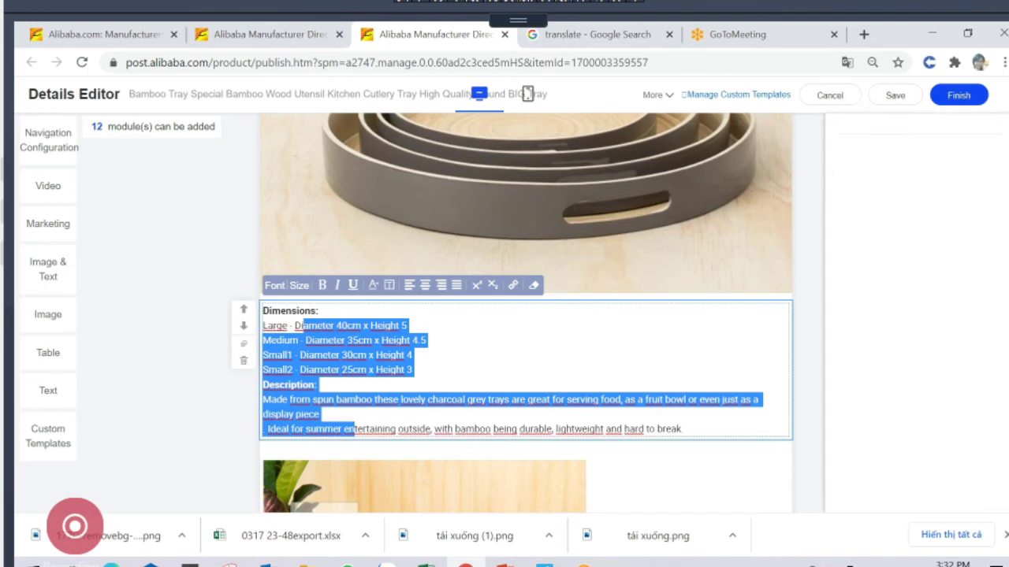
scroll(460, 416, down, 7)
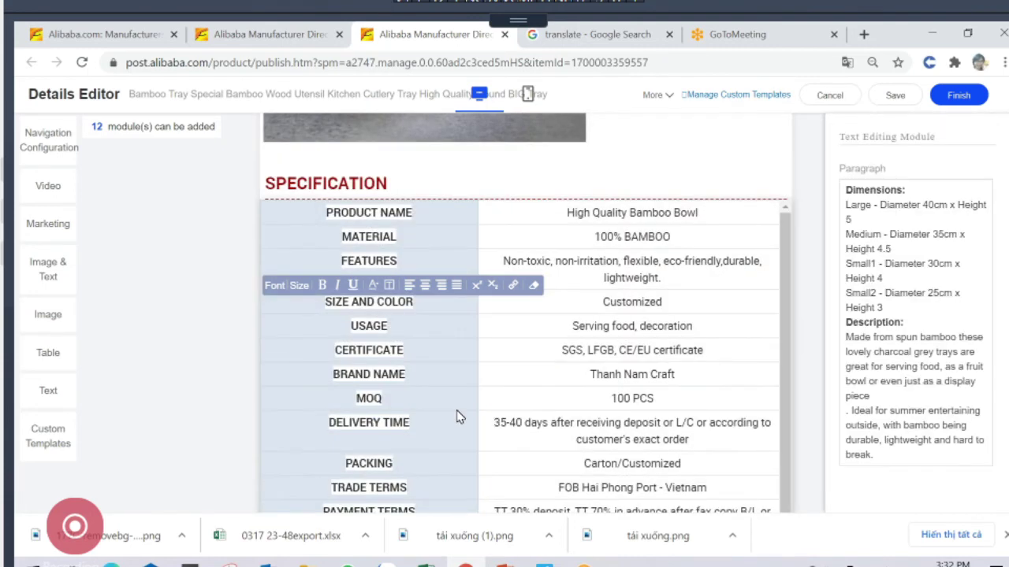
click(493, 365)
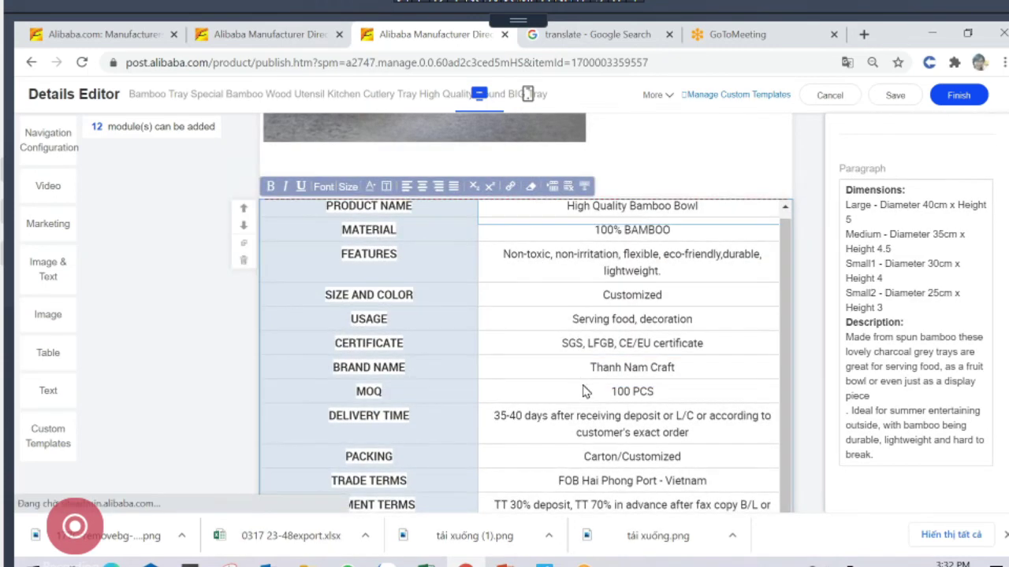
Examine the OUR CATEGORIES images and the COMPANY PROFILE photo and text in the detail template
scroll(552, 378, down, 10)
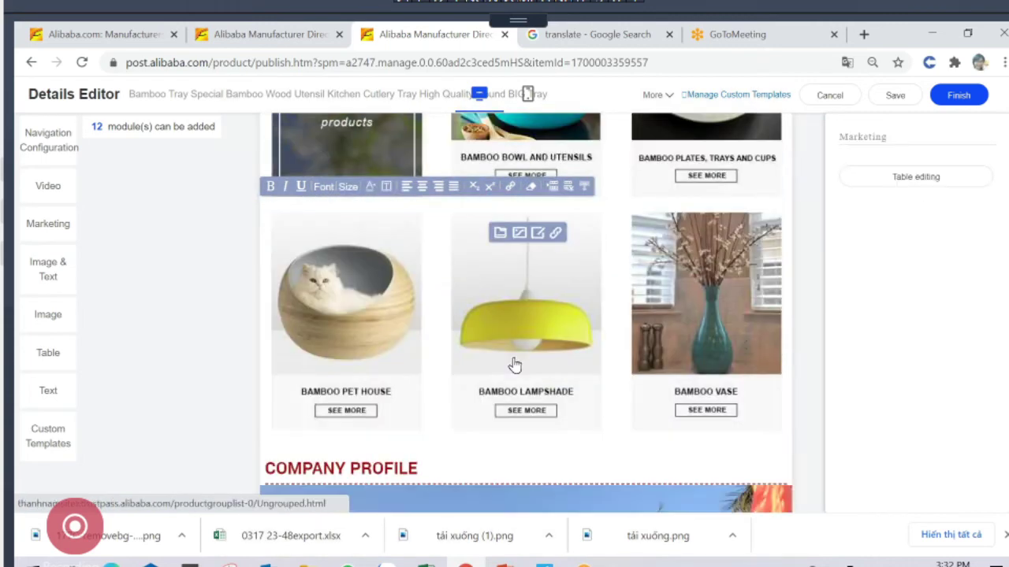
scroll(514, 365, up, 2)
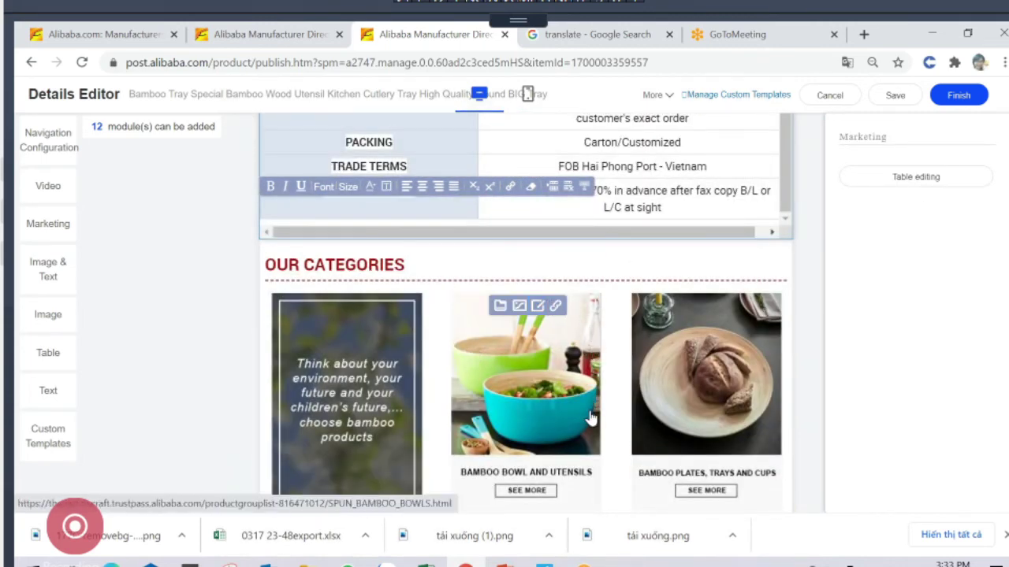
scroll(544, 402, down, 1)
scroll(543, 400, up, 1)
scroll(596, 401, down, 5)
scroll(592, 394, down, 4)
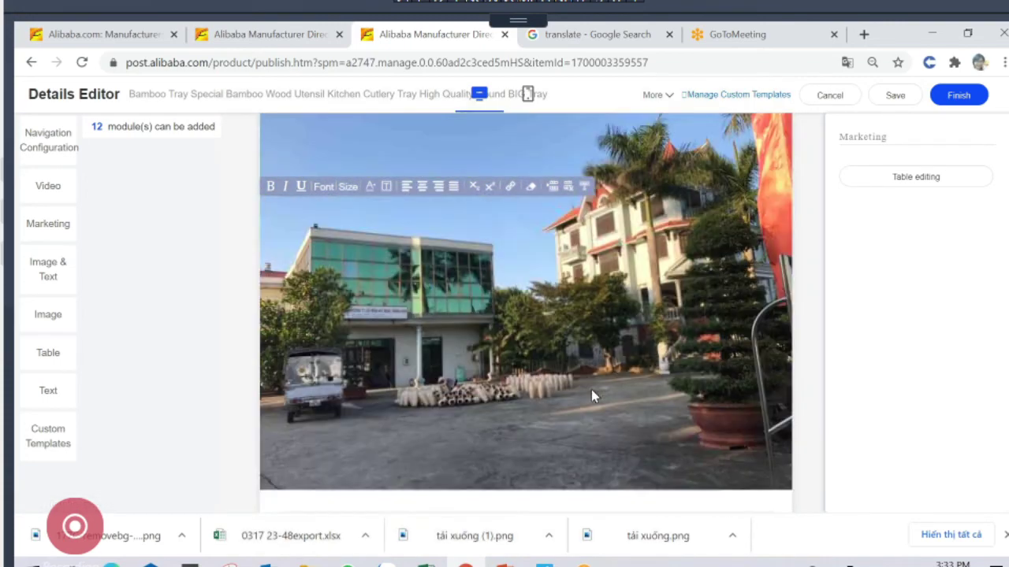
scroll(591, 390, up, 2)
scroll(574, 381, down, 3)
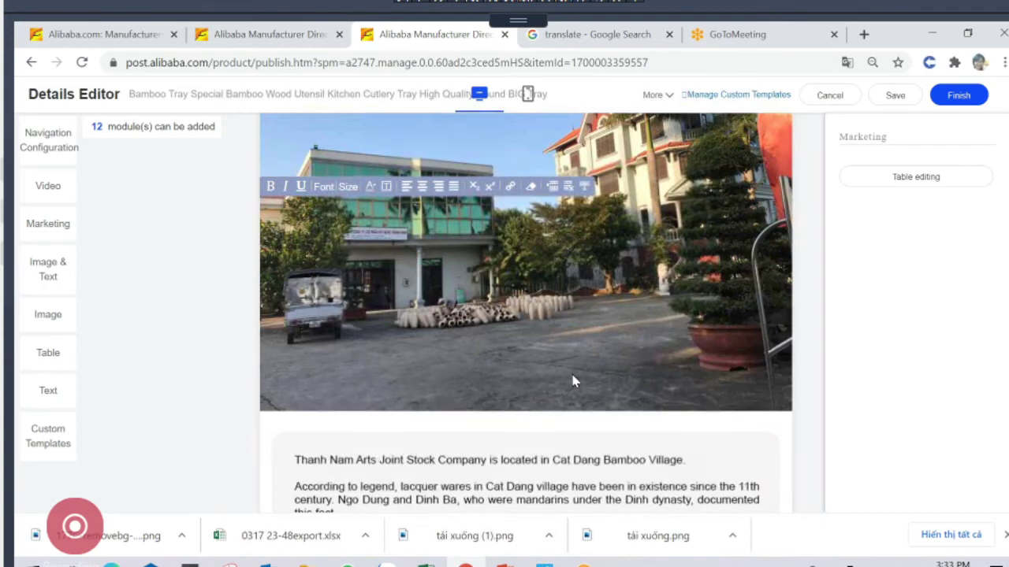
Examine the certificates, production process, and packing and shipping sections of the detail template
scroll(574, 381, down, 4)
scroll(576, 378, down, 8)
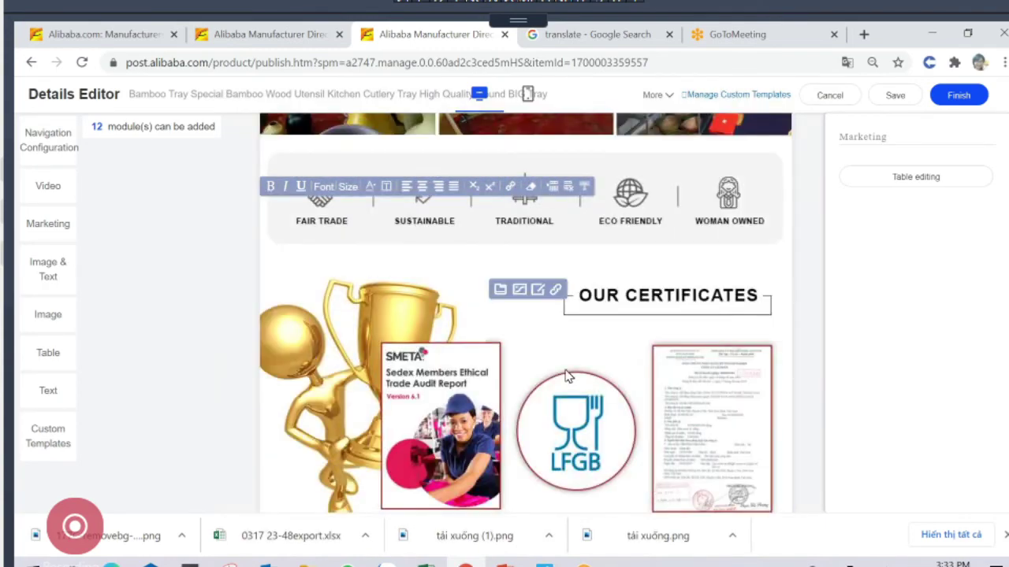
scroll(595, 341, down, 2)
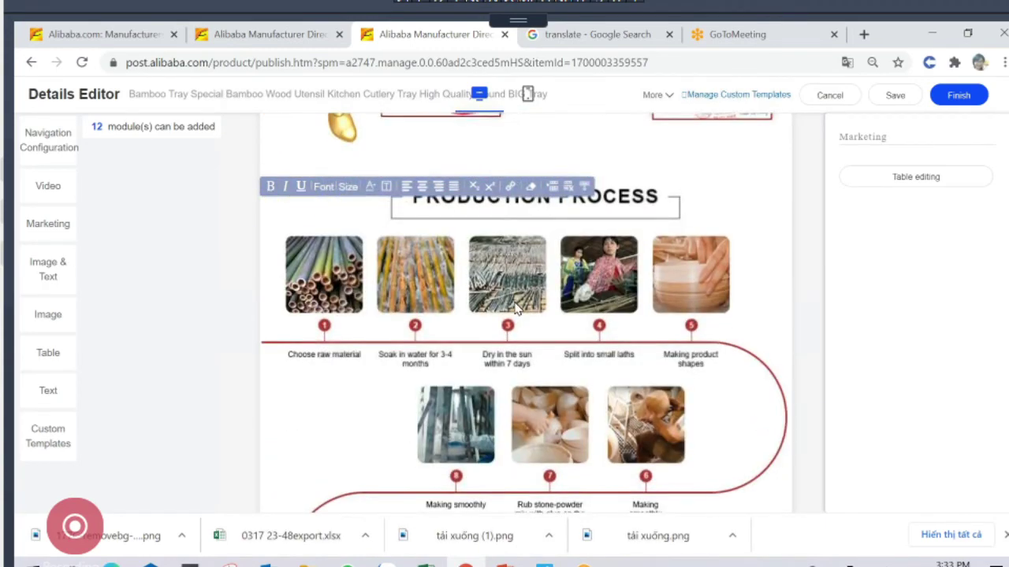
scroll(628, 353, up, 1)
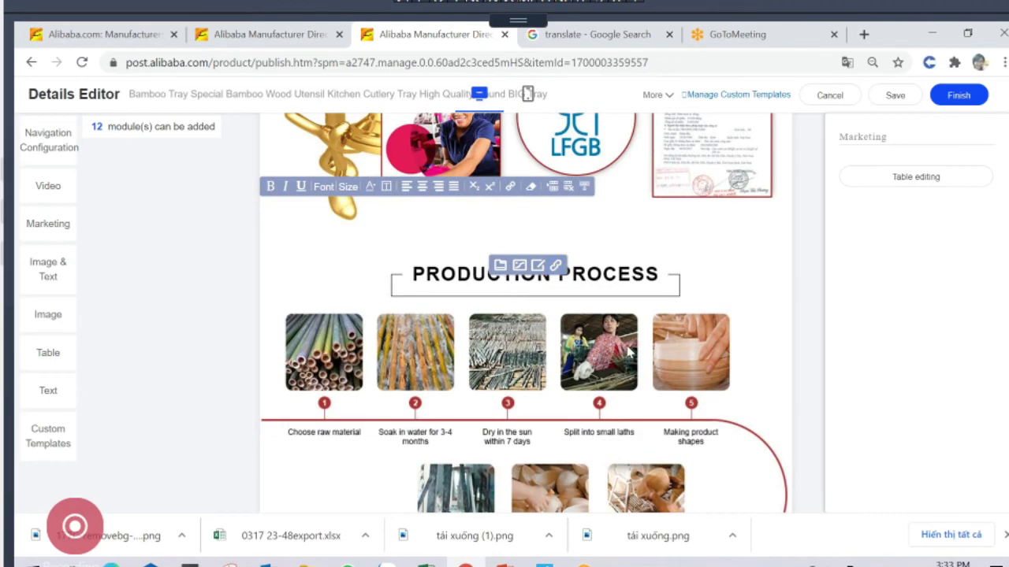
scroll(628, 353, down, 6)
scroll(623, 345, down, 1)
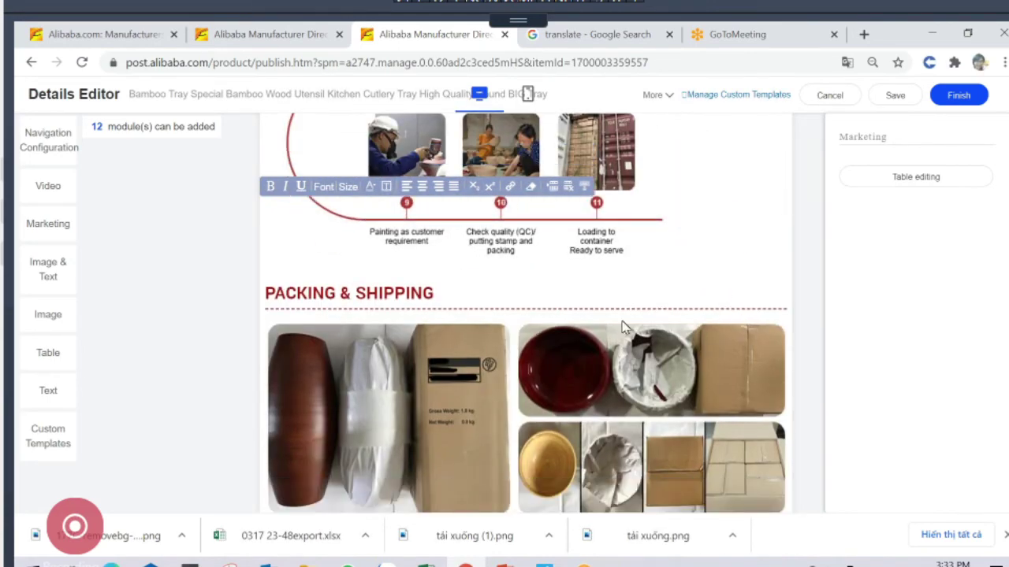
scroll(568, 307, down, 3)
scroll(533, 363, down, 6)
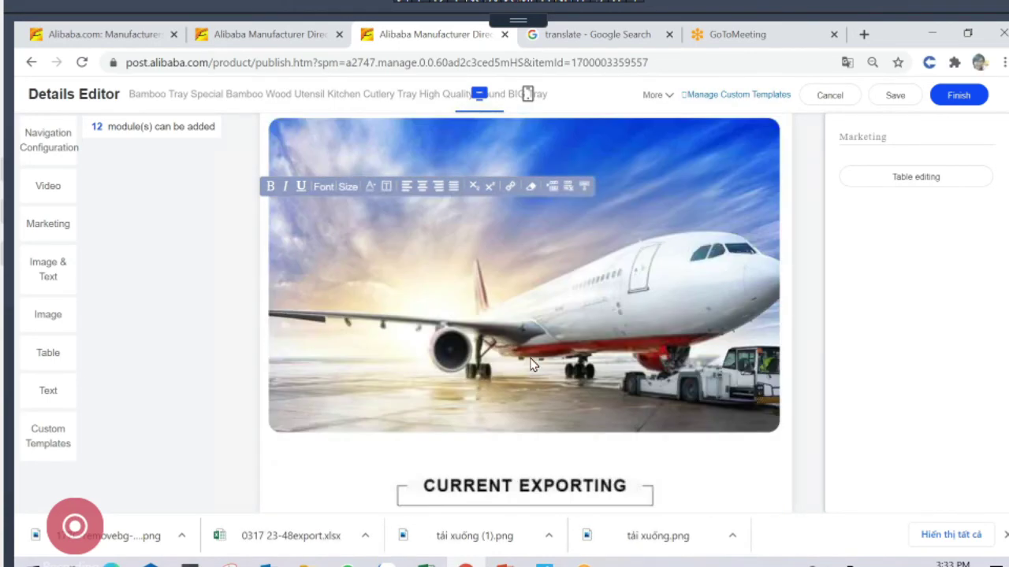
Examine the current exporting, payment, order procedure, FAQ and contact sections of the detail template
scroll(534, 362, down, 6)
scroll(533, 363, up, 1)
scroll(534, 362, down, 3)
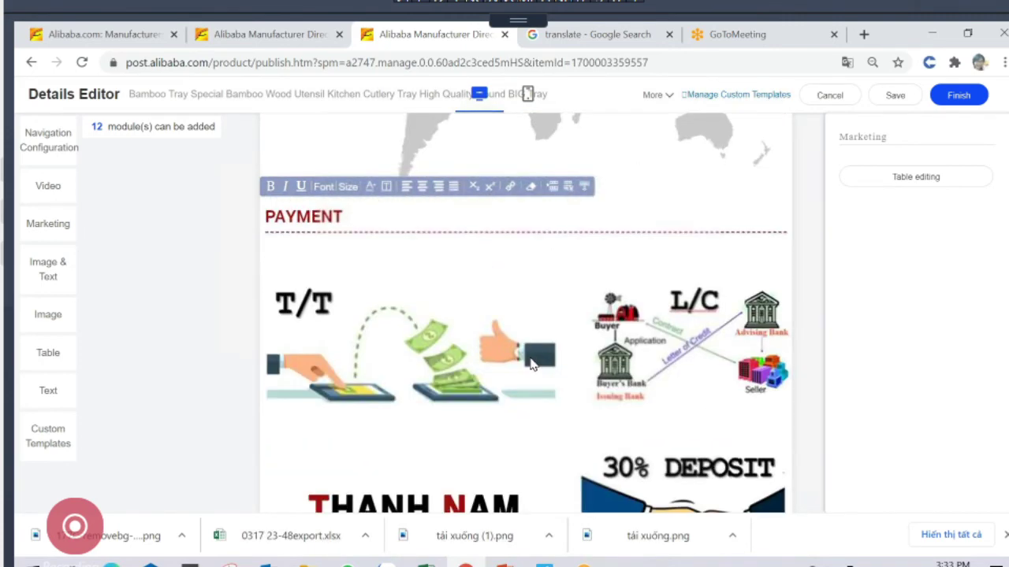
mouse_move(506, 303)
scroll(478, 371, down, 6)
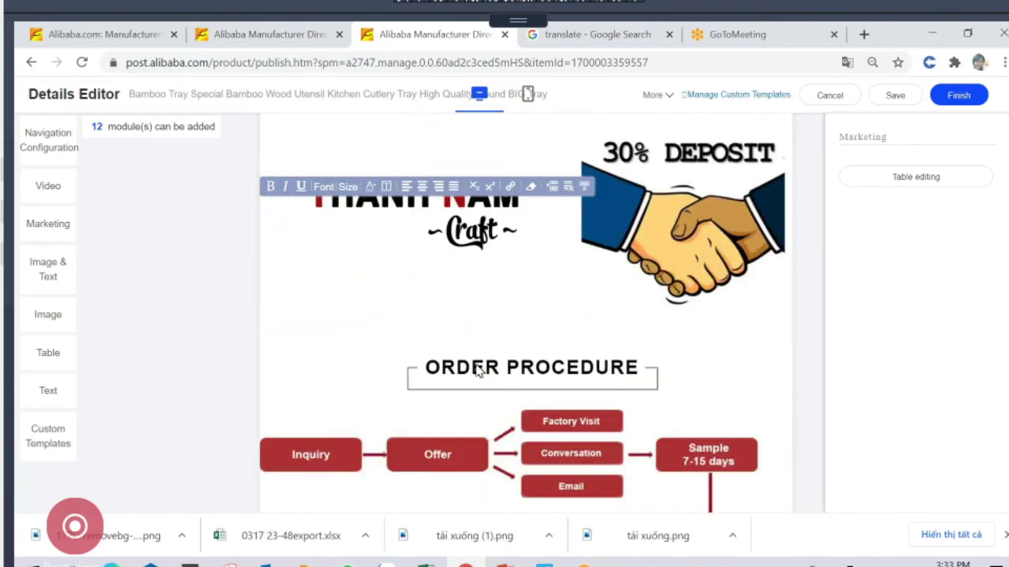
scroll(542, 375, down, 10)
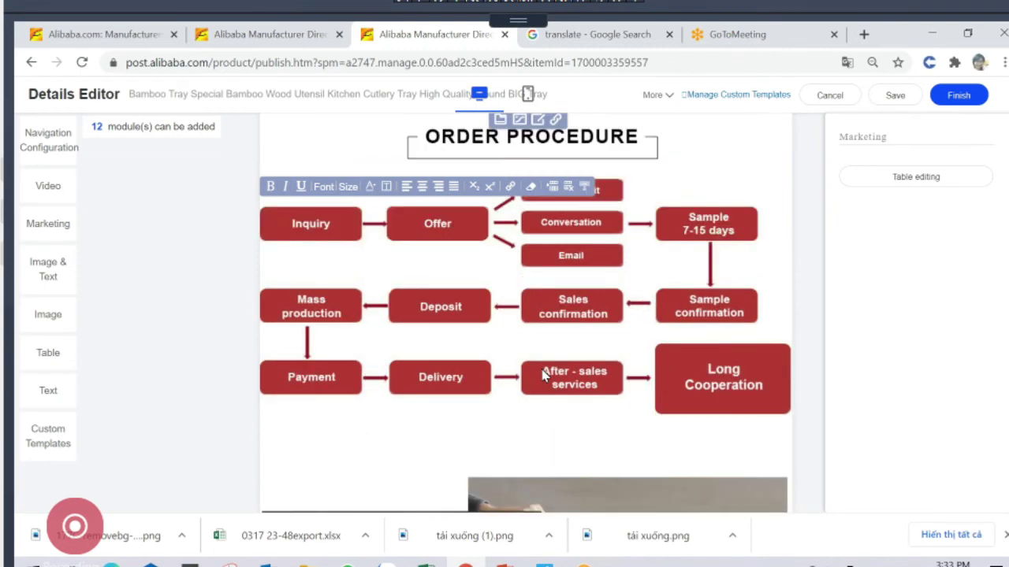
scroll(525, 315, up, 2)
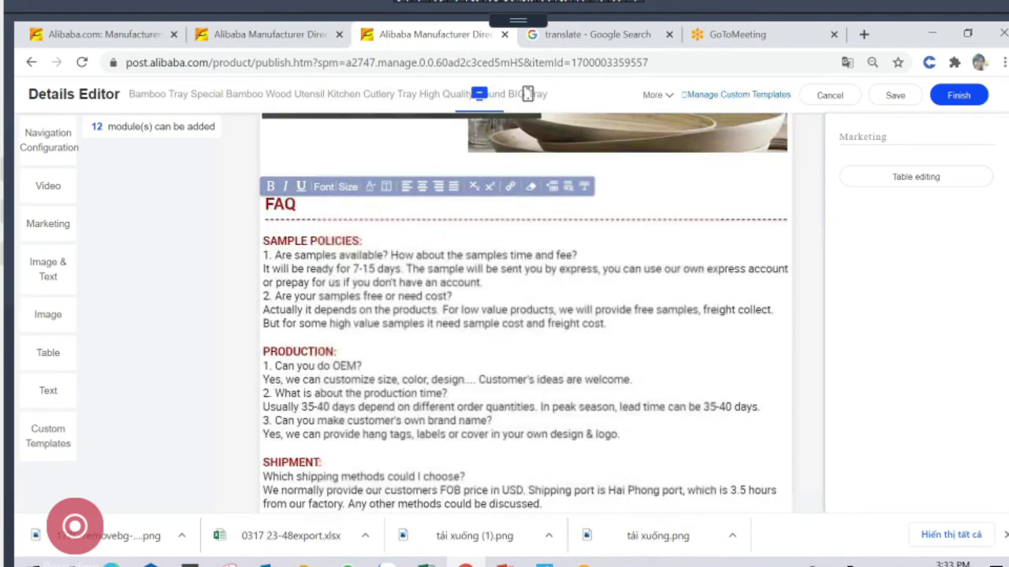
scroll(526, 312, down, 5)
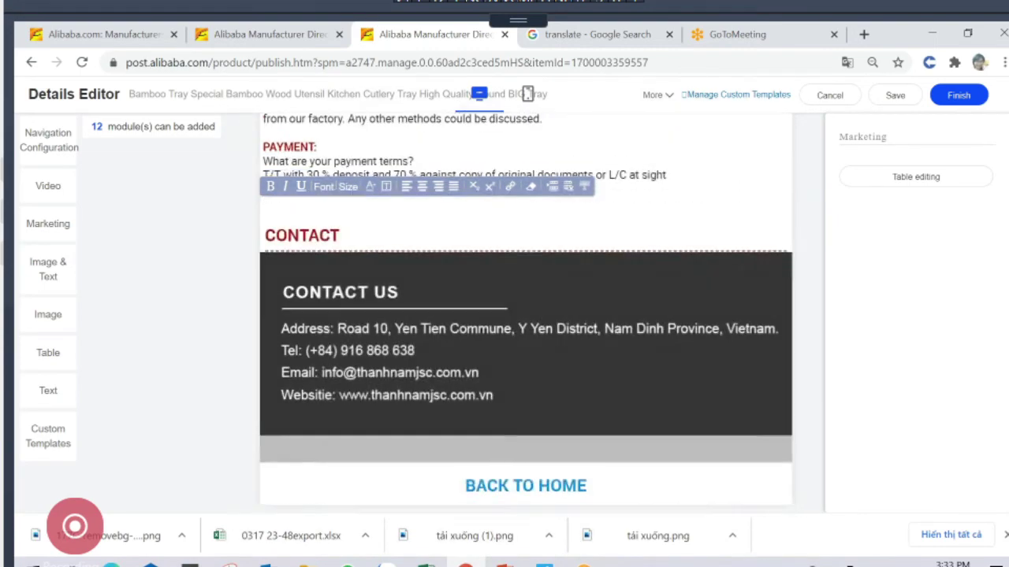
Return to the Dimensions and Description text block below the main tray photo and place the cursor in it
scroll(526, 312, up, 10)
scroll(444, 379, up, 10)
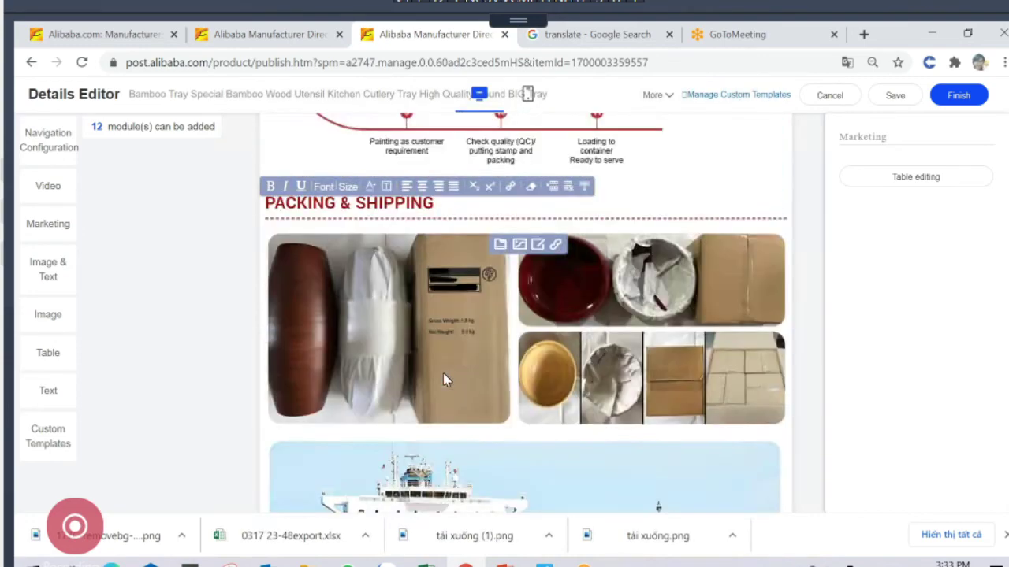
scroll(444, 379, up, 10)
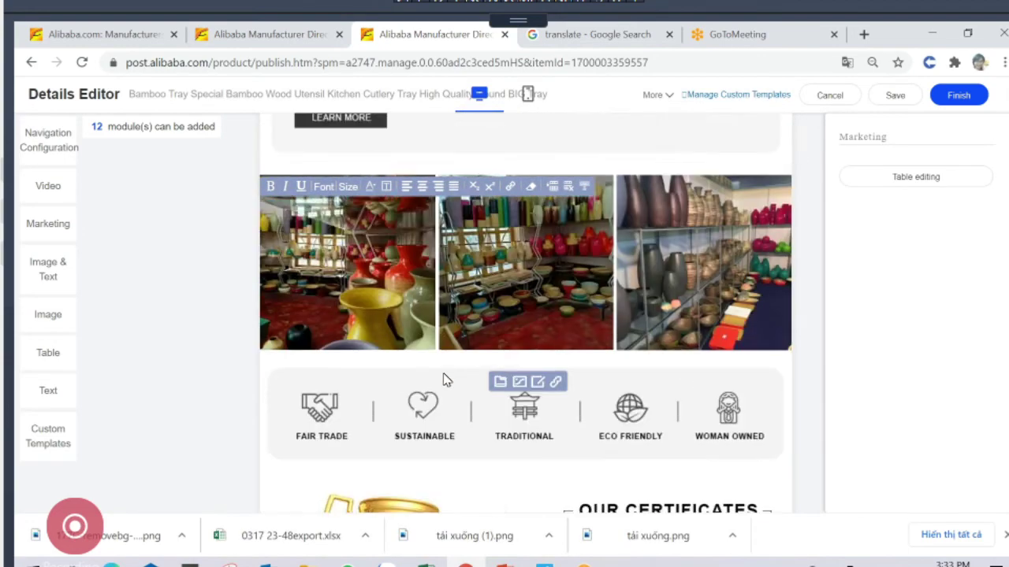
scroll(444, 379, up, 10)
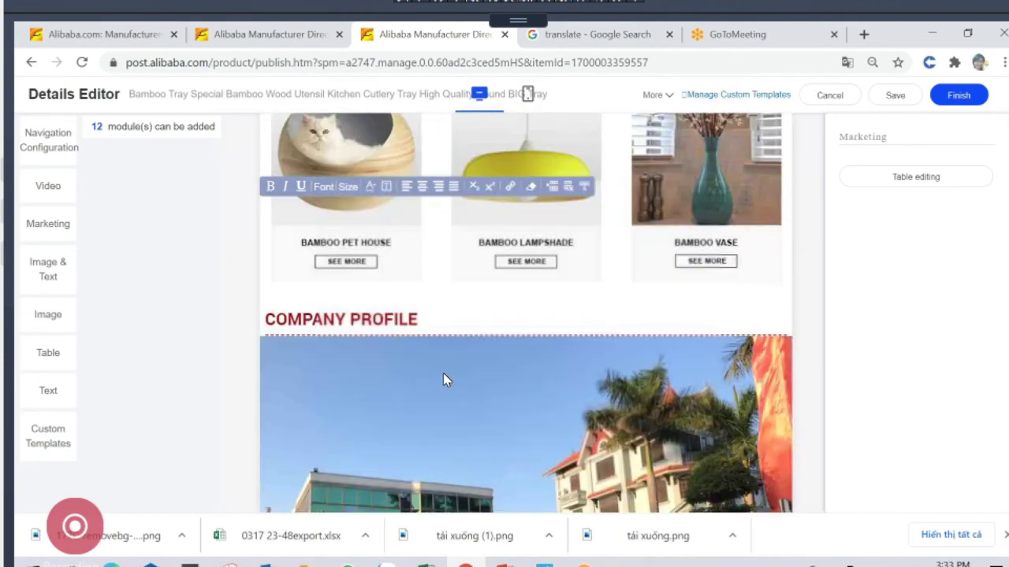
scroll(443, 379, up, 8)
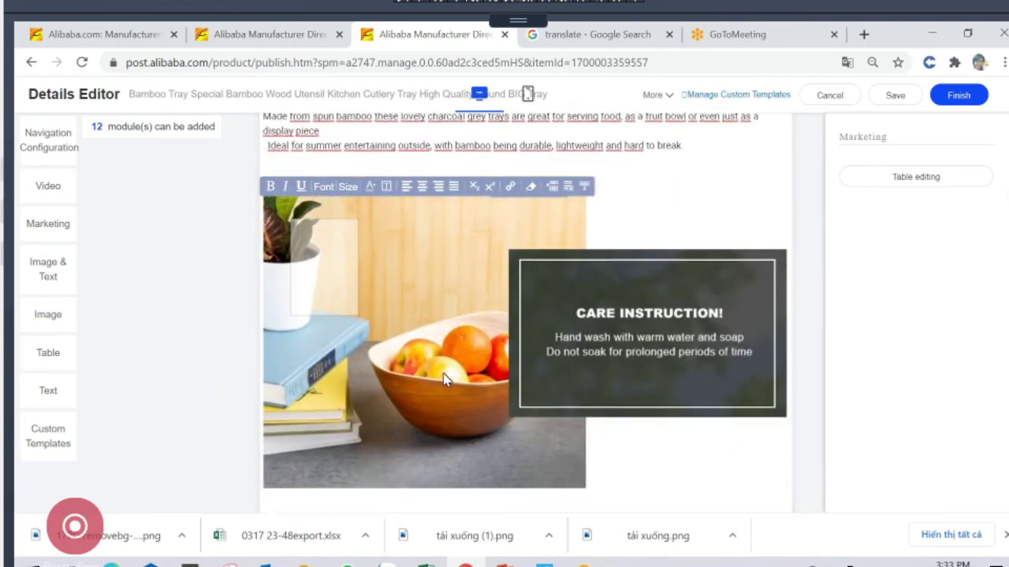
scroll(443, 379, up, 6)
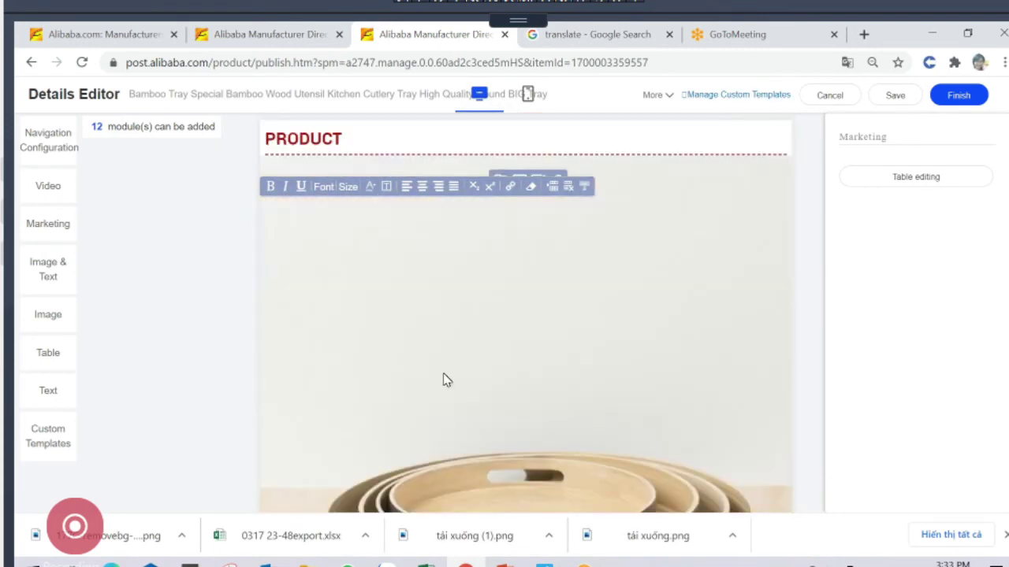
scroll(444, 379, down, 4)
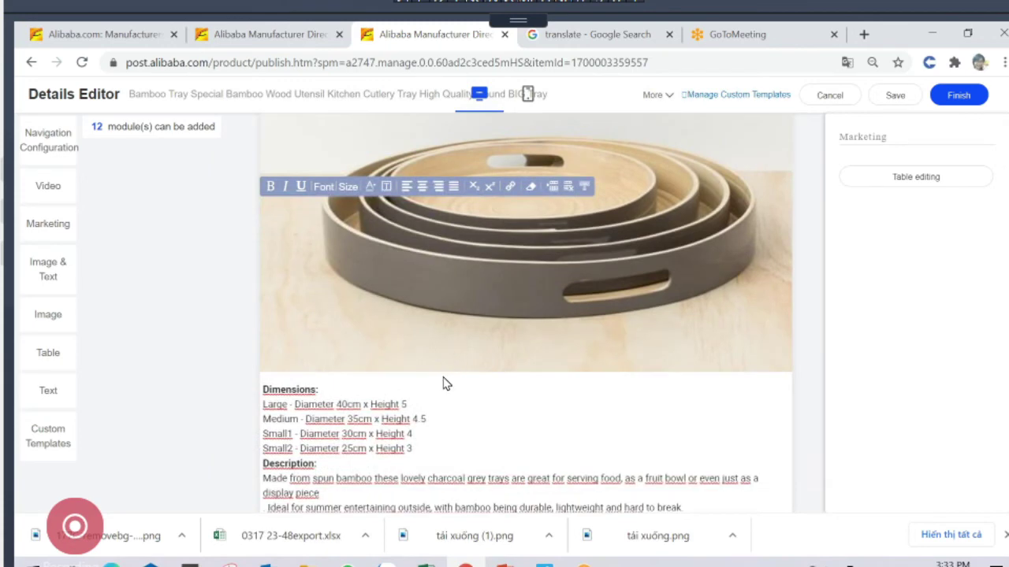
scroll(443, 387, down, 3)
click(323, 242)
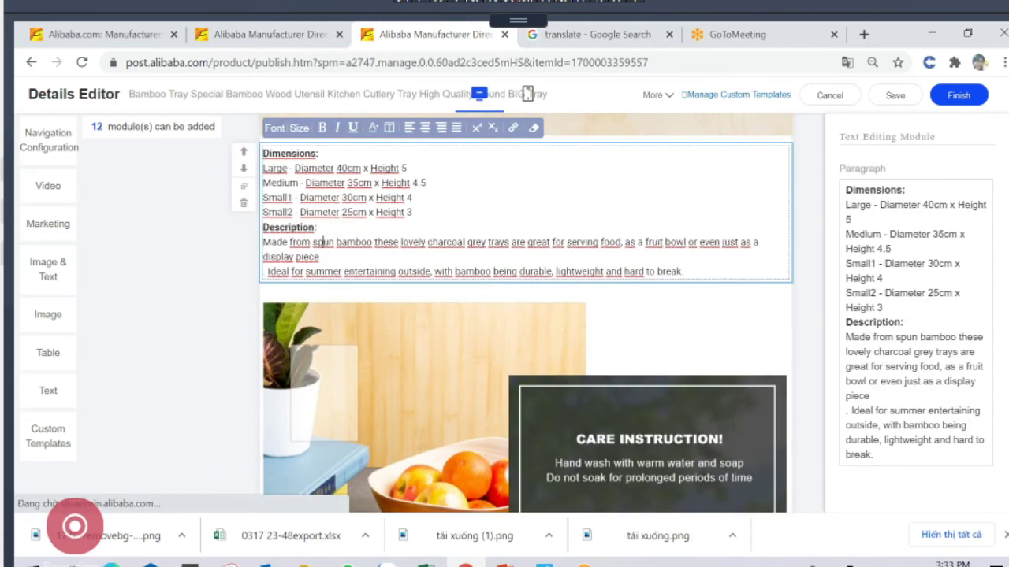
Leave the Details Editor without saving and return to the approved products list
scroll(372, 284, down, 4)
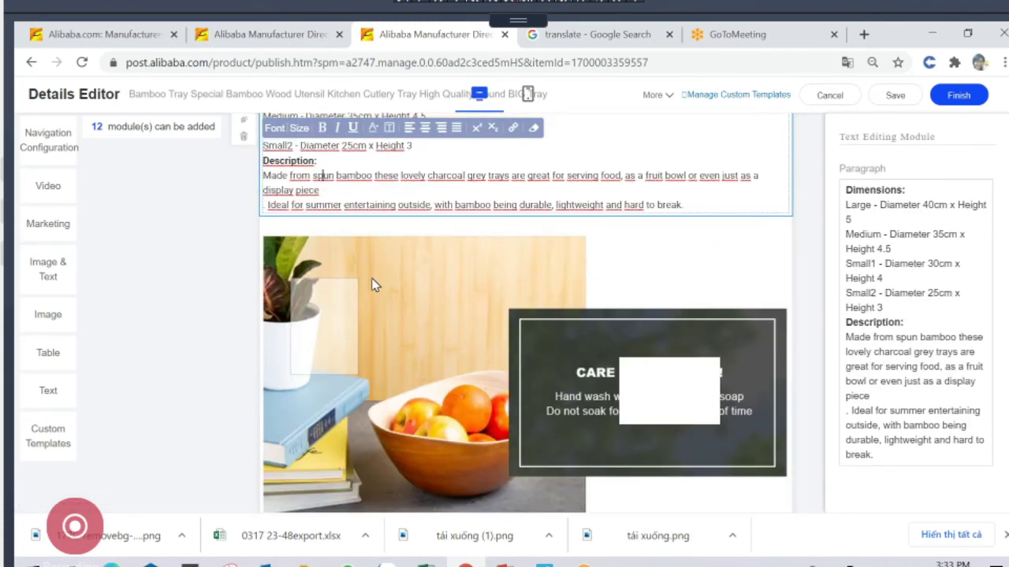
scroll(373, 284, up, 8)
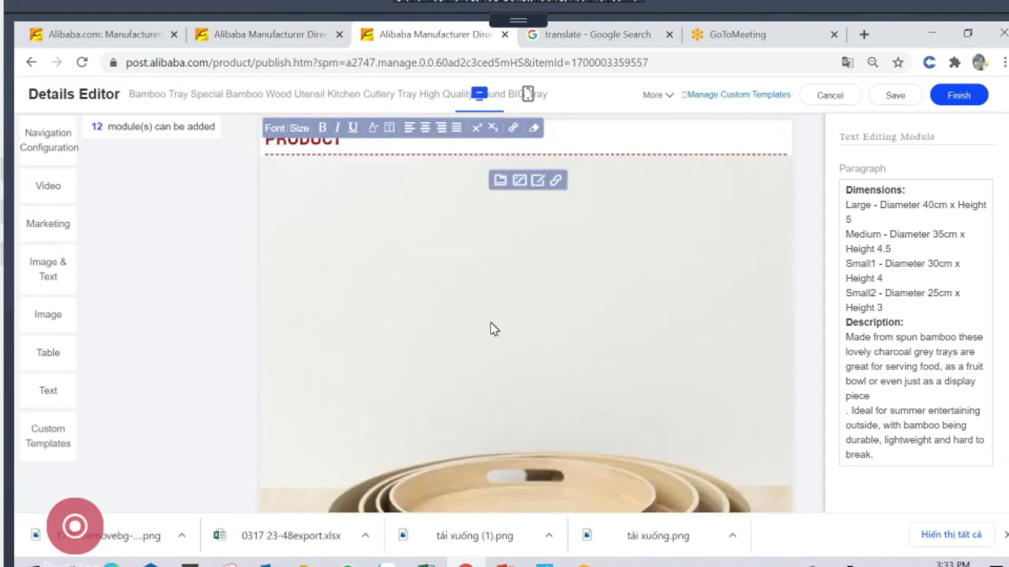
scroll(490, 323, down, 5)
scroll(513, 331, up, 5)
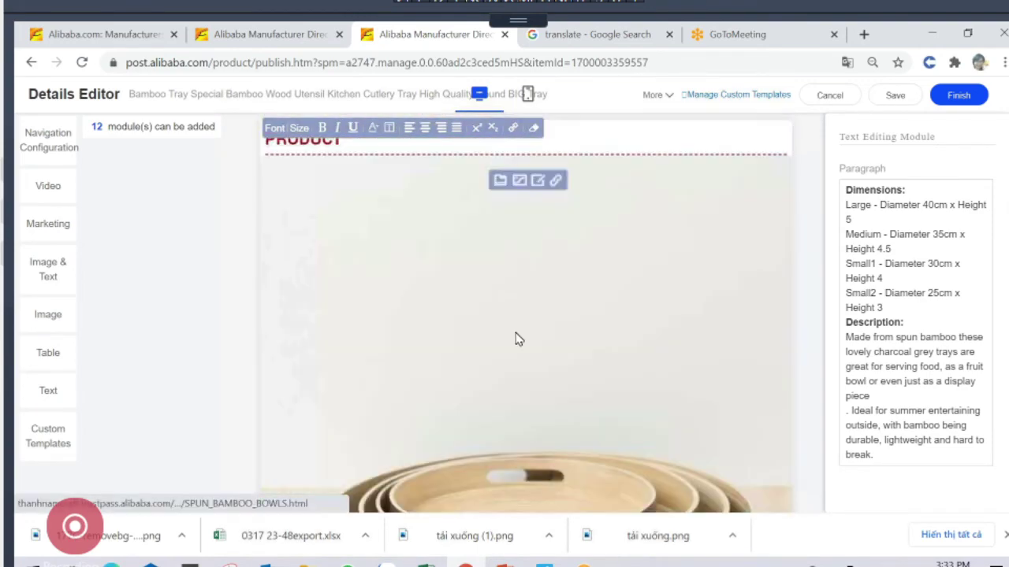
click(32, 62)
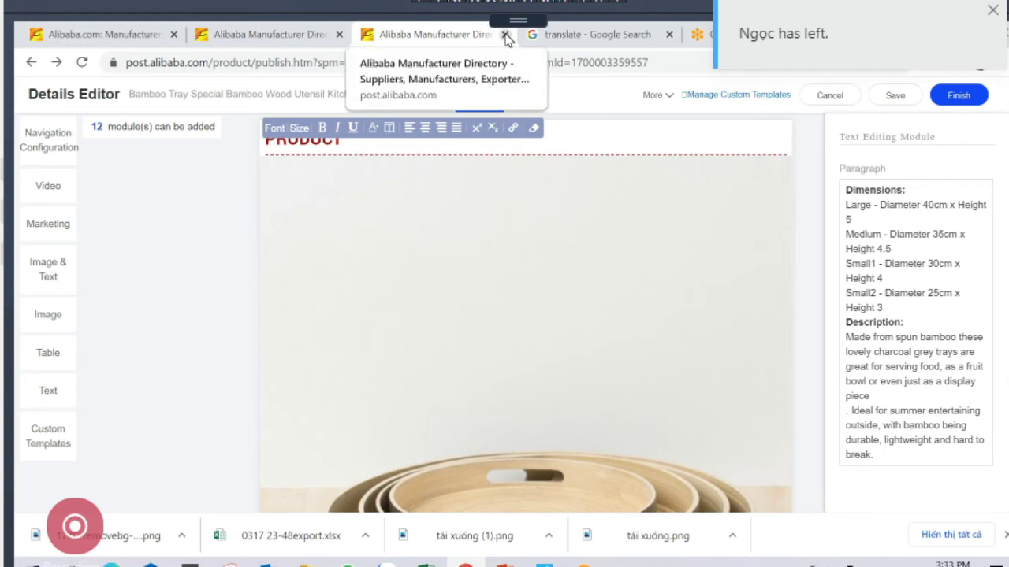
click(31, 62)
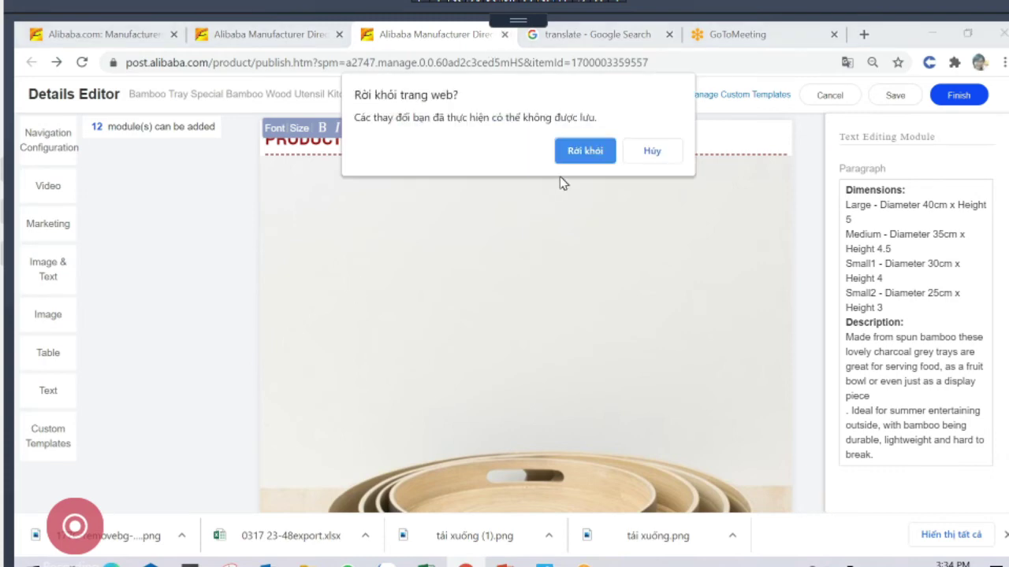
click(584, 152)
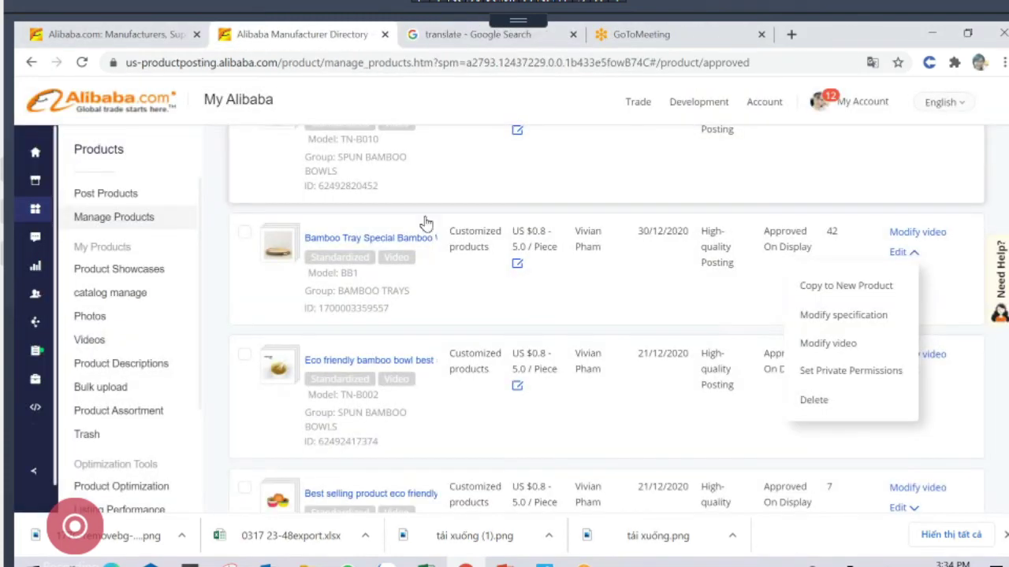
Start posting a new product from the Products section
scroll(276, 302, up, 4)
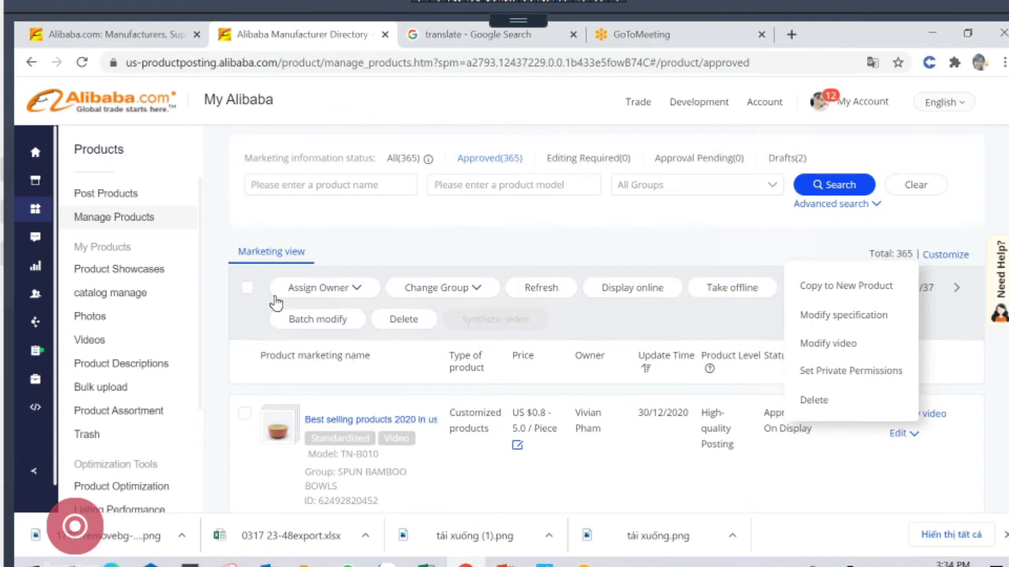
click(106, 197)
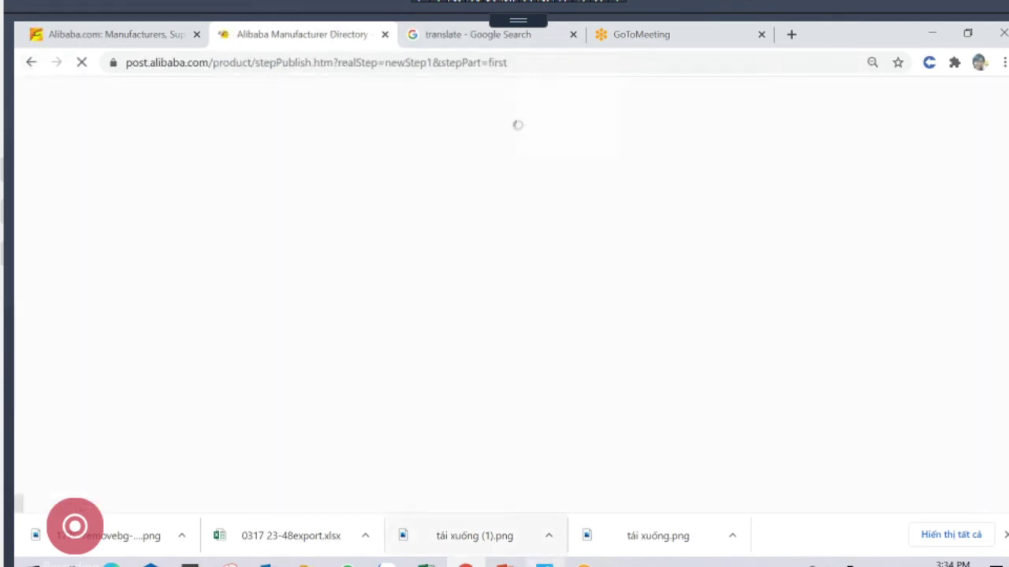
Switch to the product-posting presentation in PowerPoint and review the slides covering the three posting steps and their overview
mouse_move(493, 556)
click(409, 531)
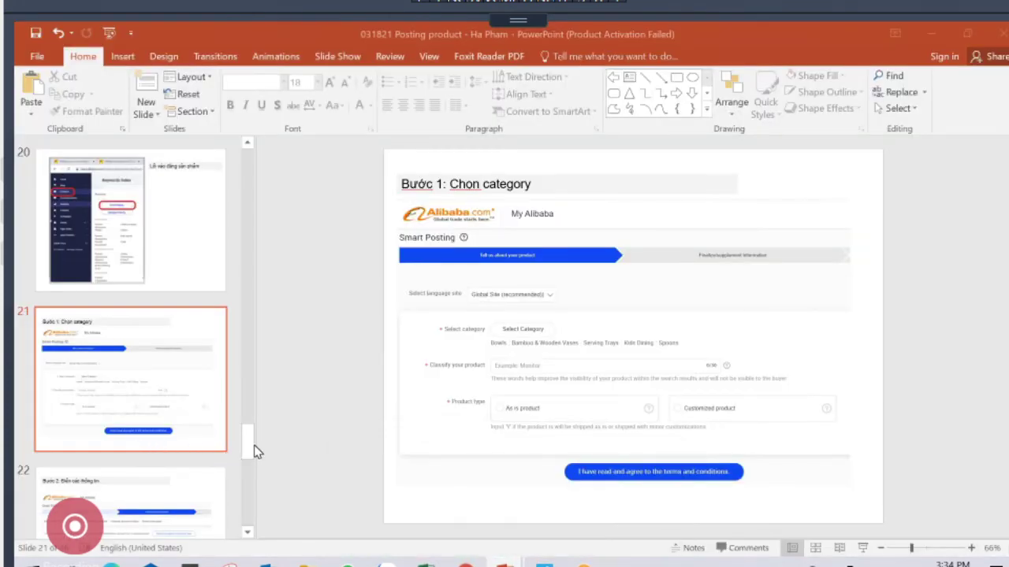
scroll(242, 453, down, 3)
click(153, 434)
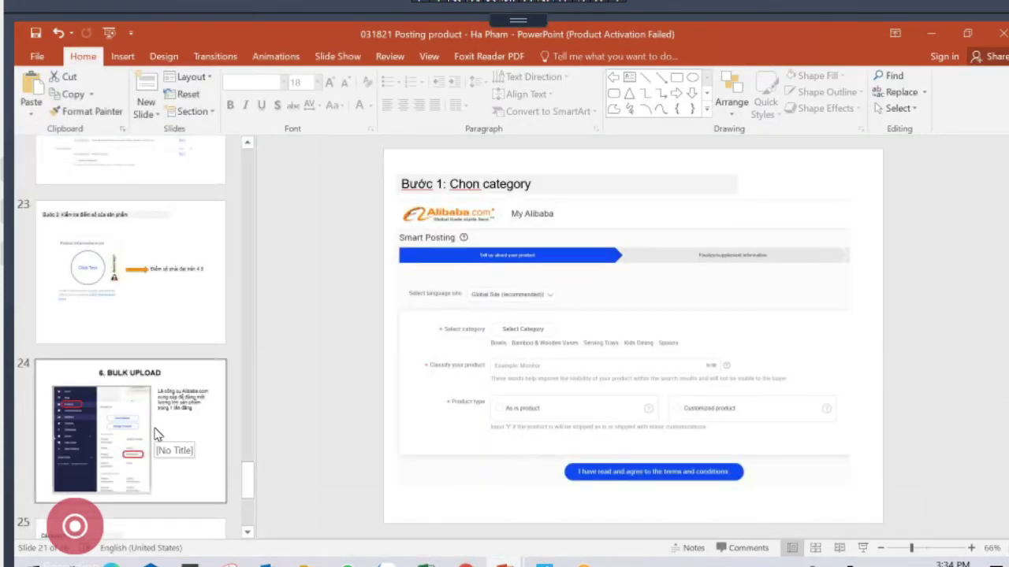
click(110, 311)
scroll(108, 310, up, 3)
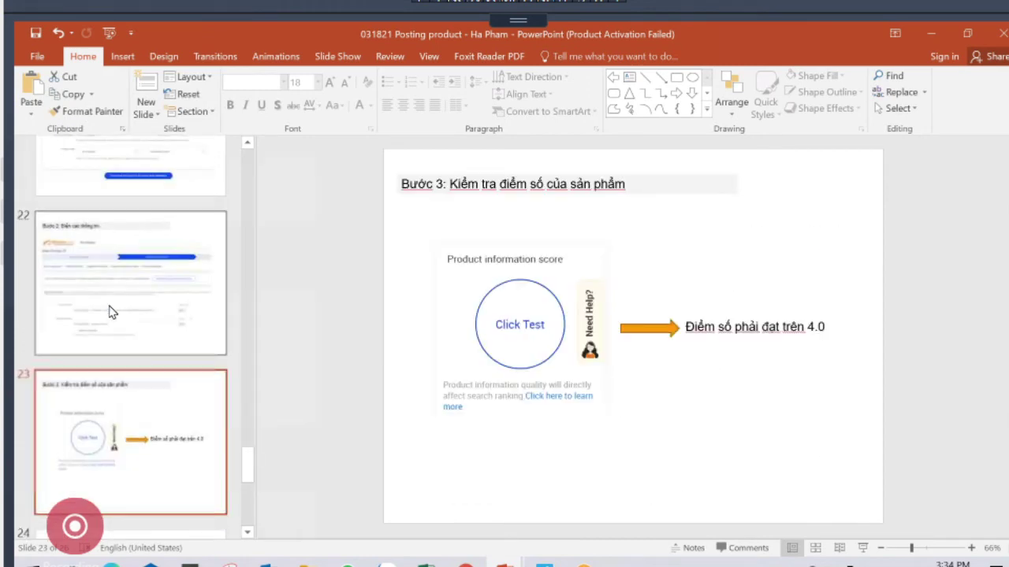
click(111, 316)
scroll(110, 315, up, 2)
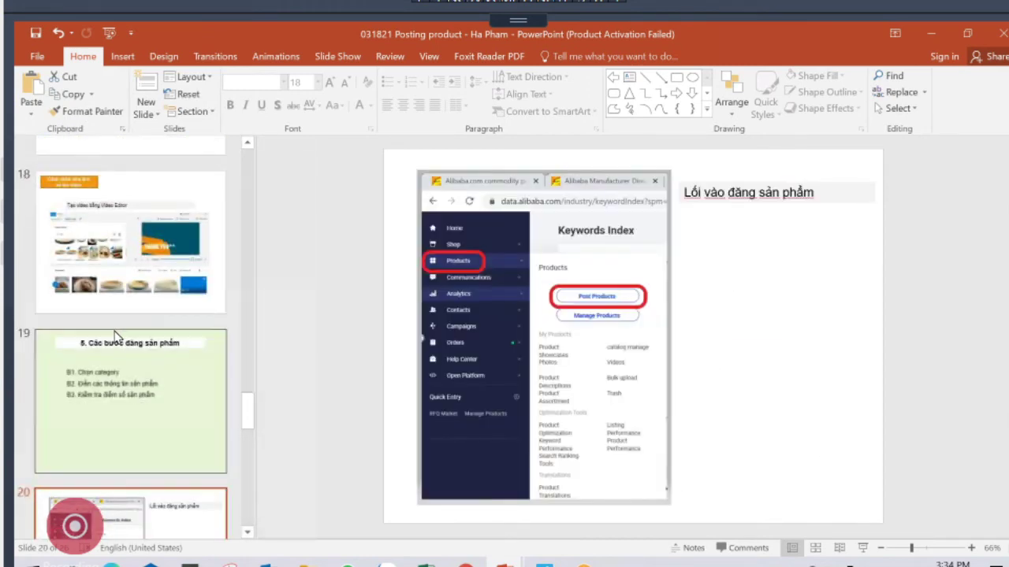
click(120, 361)
scroll(120, 371, down, 5)
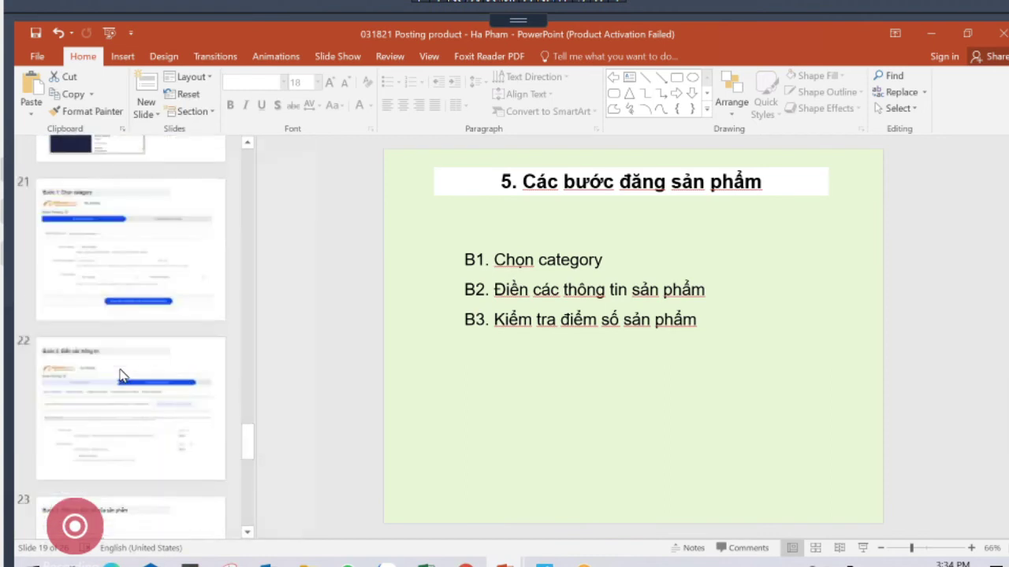
Show the Bước 3 slide and go over its product information score image and minimum-score note
click(120, 379)
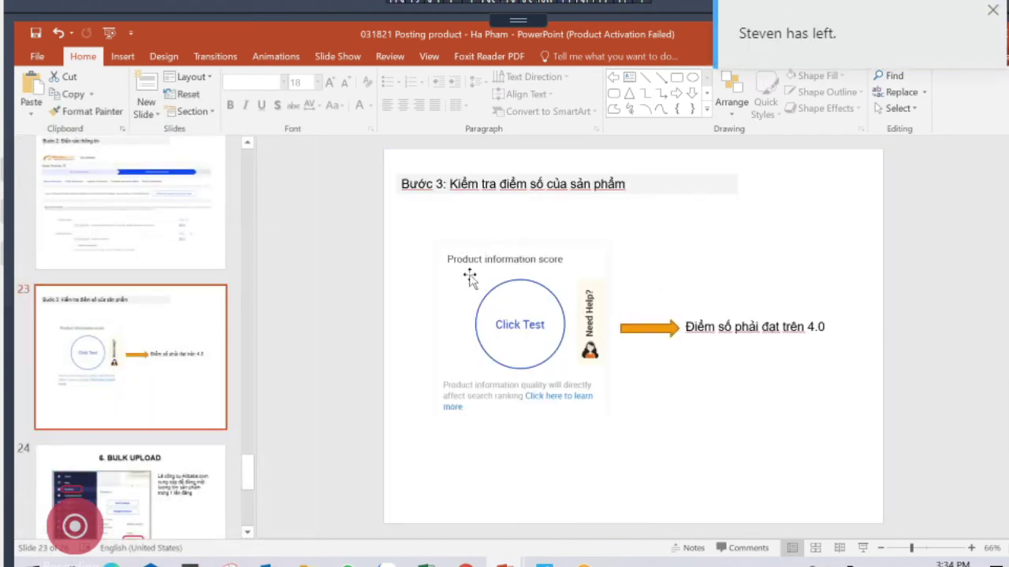
click(517, 334)
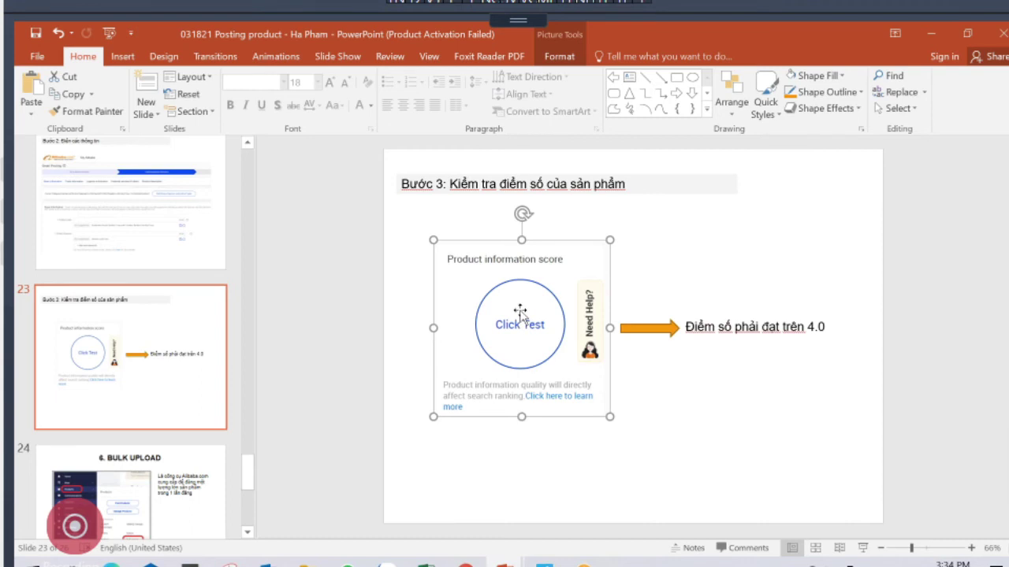
click(731, 326)
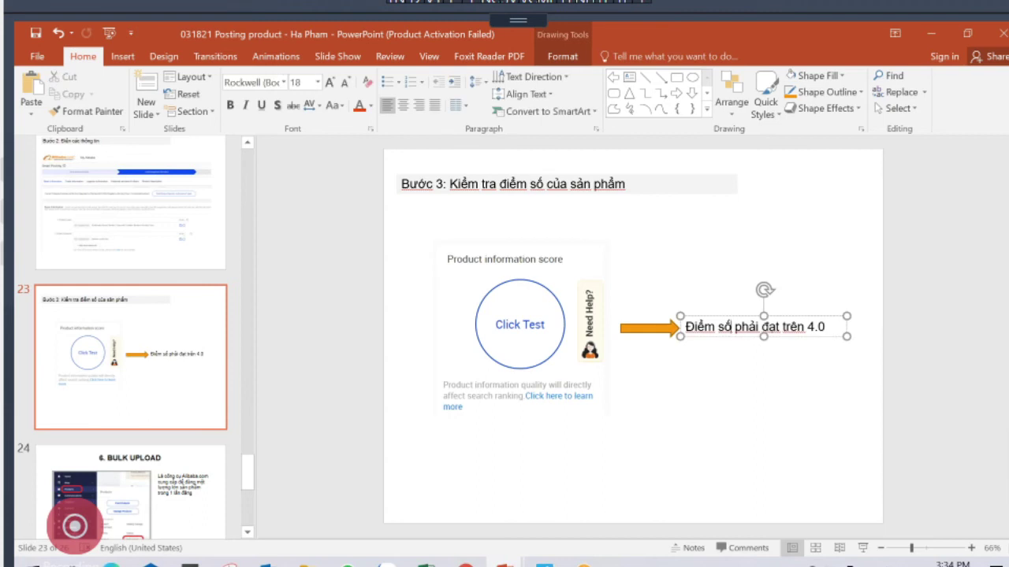
click(786, 326)
Switch back to Alibaba in the browser and open the Bamboo Tray Special listing (model BB1) for editing
click(466, 562)
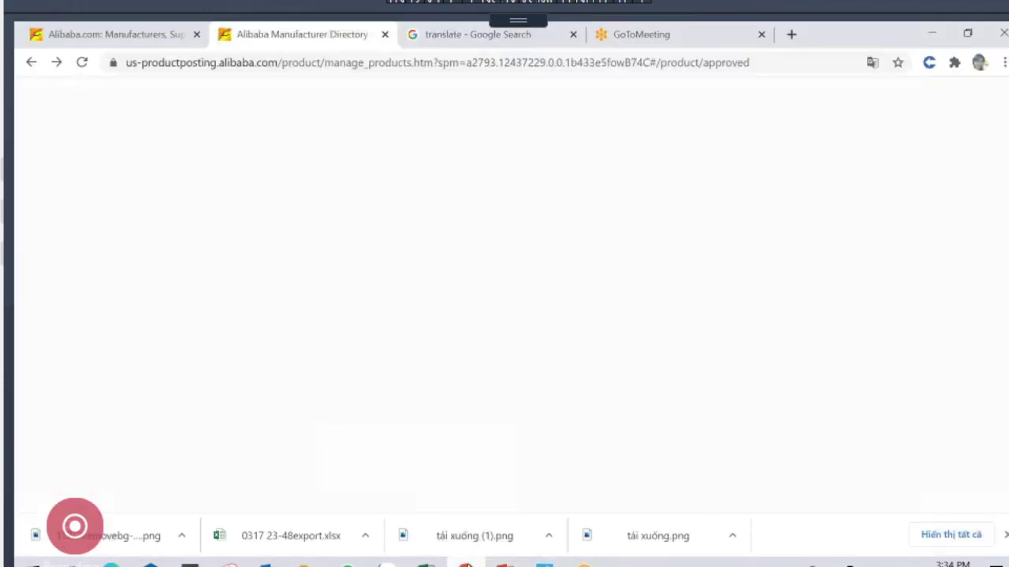
scroll(435, 470, down, 3)
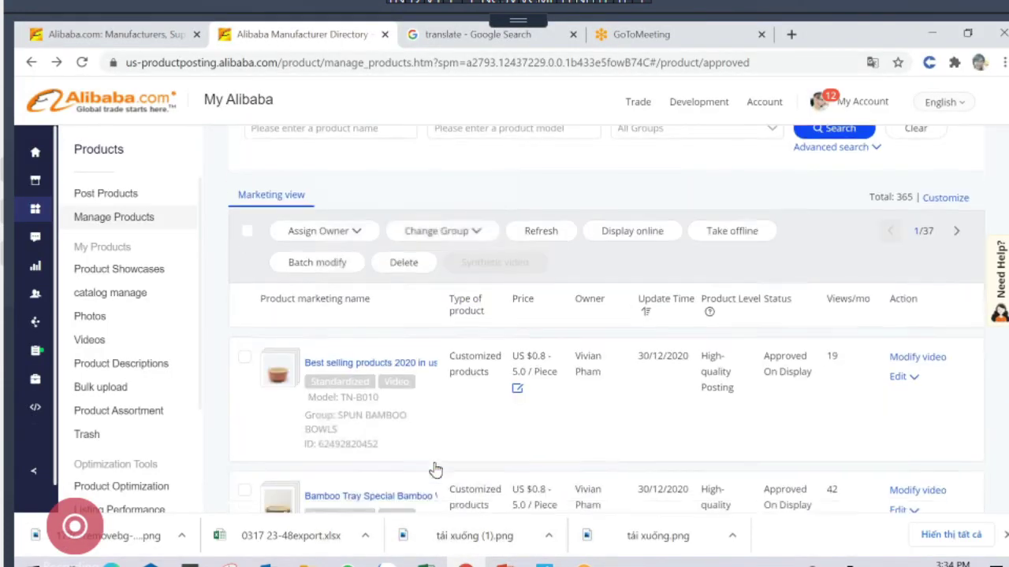
scroll(435, 470, down, 2)
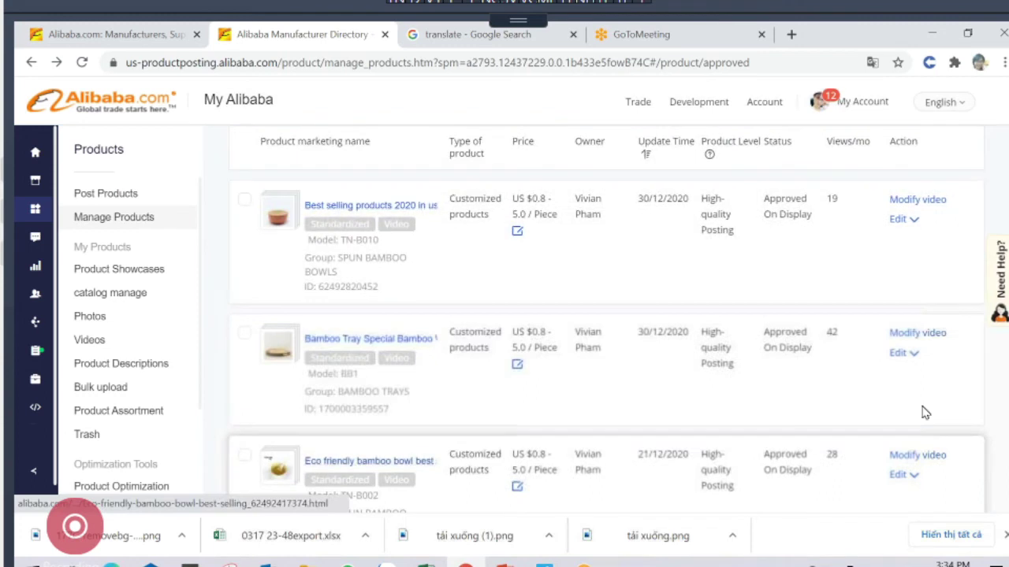
click(896, 355)
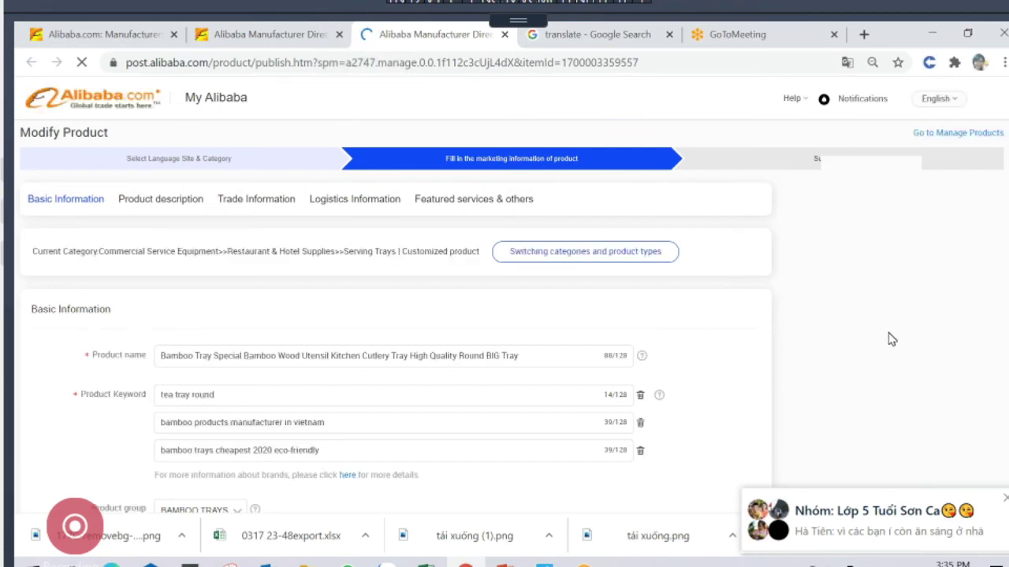
Run the product information score test on the bamboo tray listing and review the sections it rates
scroll(891, 339, down, 15)
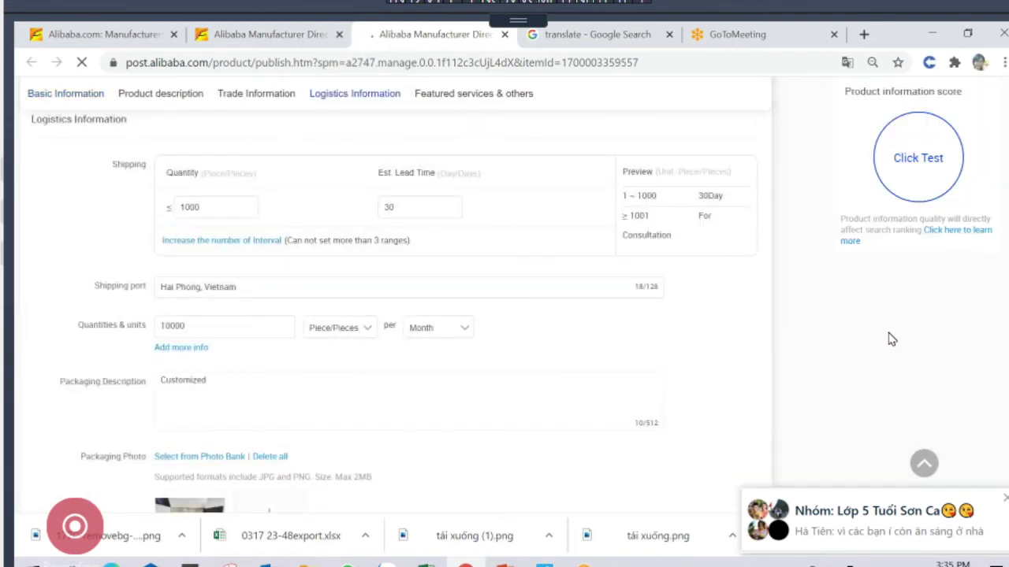
scroll(889, 338, up, 5)
click(908, 170)
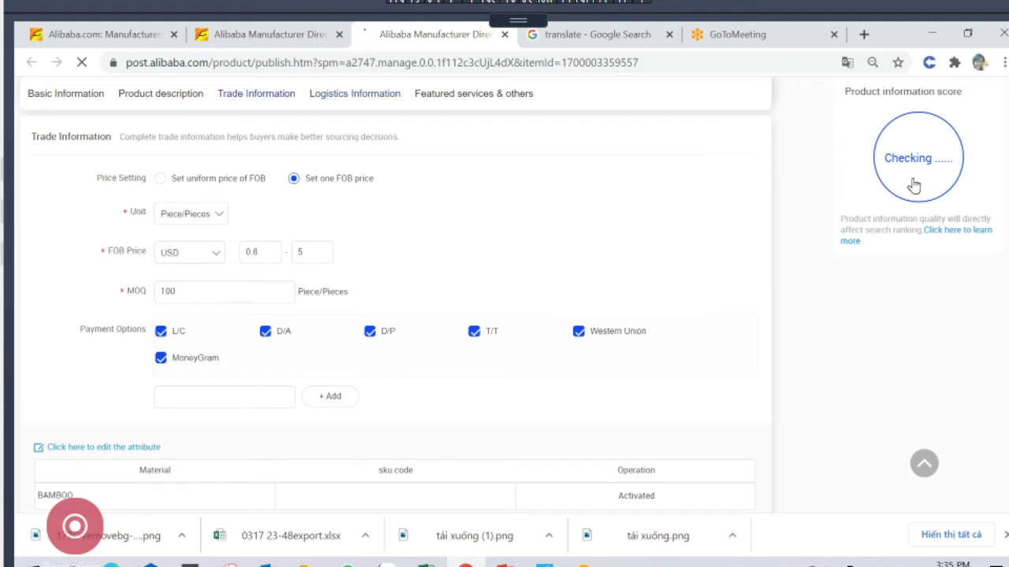
scroll(912, 189, up, 1)
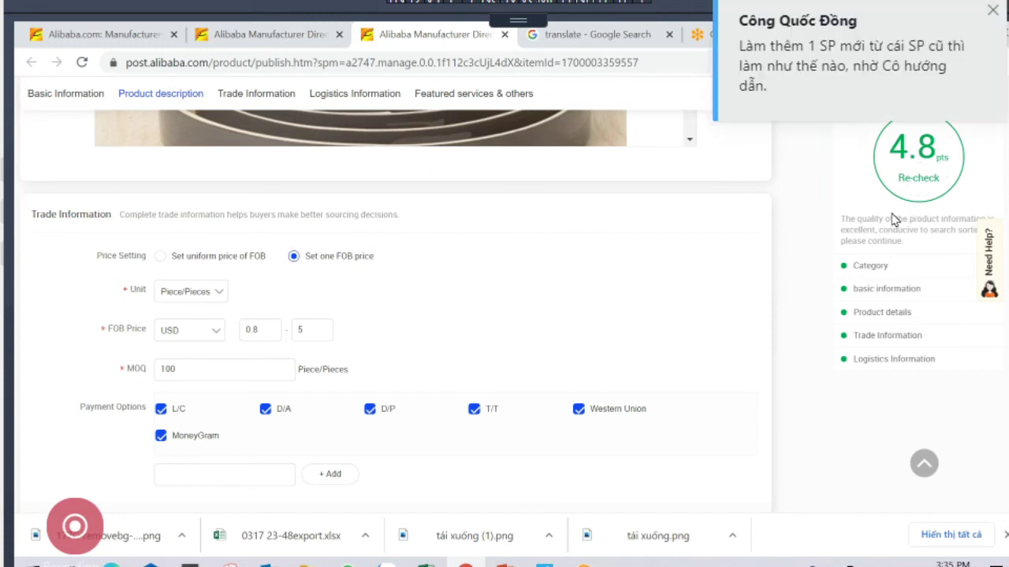
scroll(892, 219, up, 2)
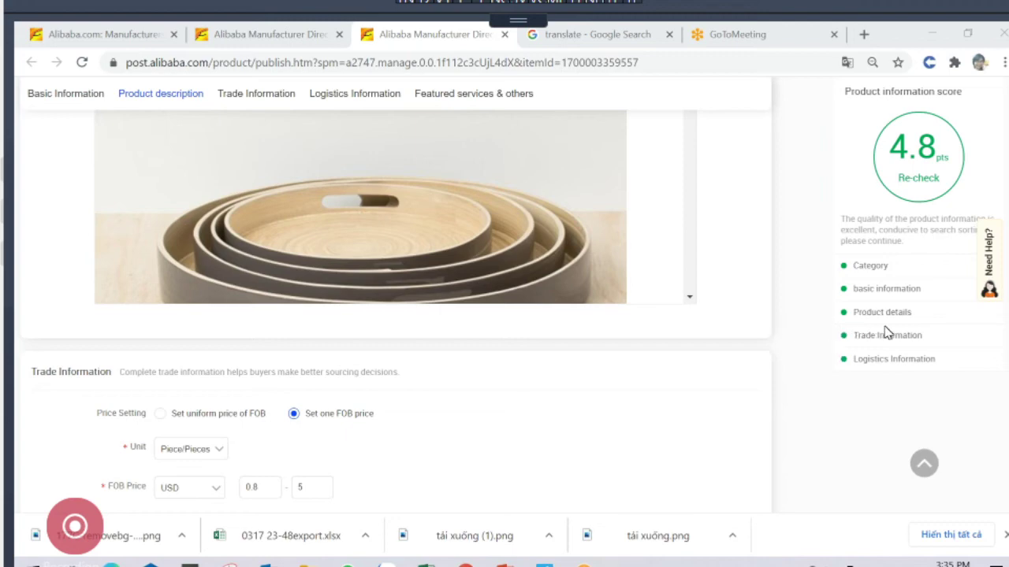
click(920, 335)
scroll(569, 424, down, 4)
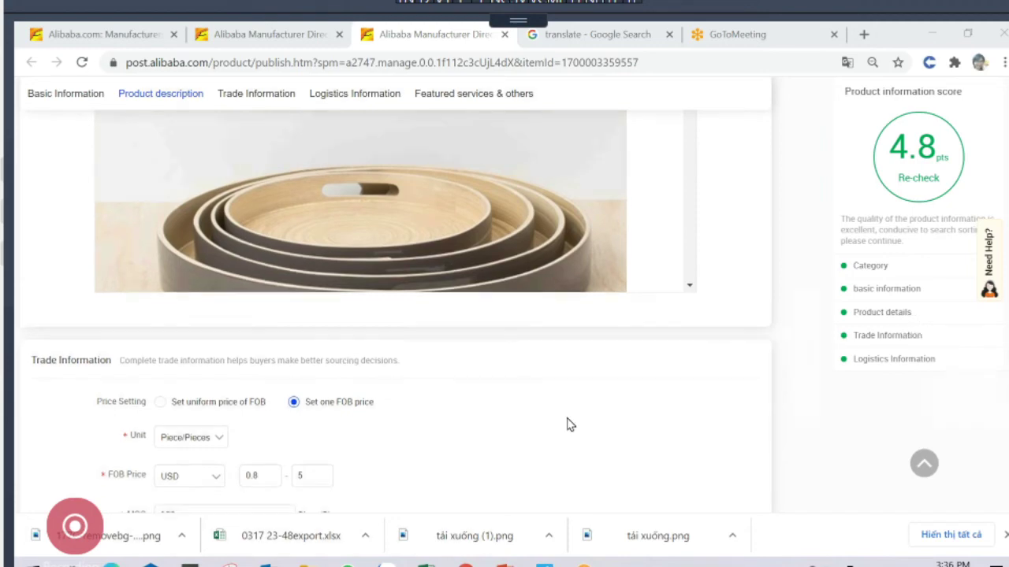
Examine the listing's submission section and the photo, dimensions, specification and categories parts of its product detail preview
scroll(569, 424, down, 10)
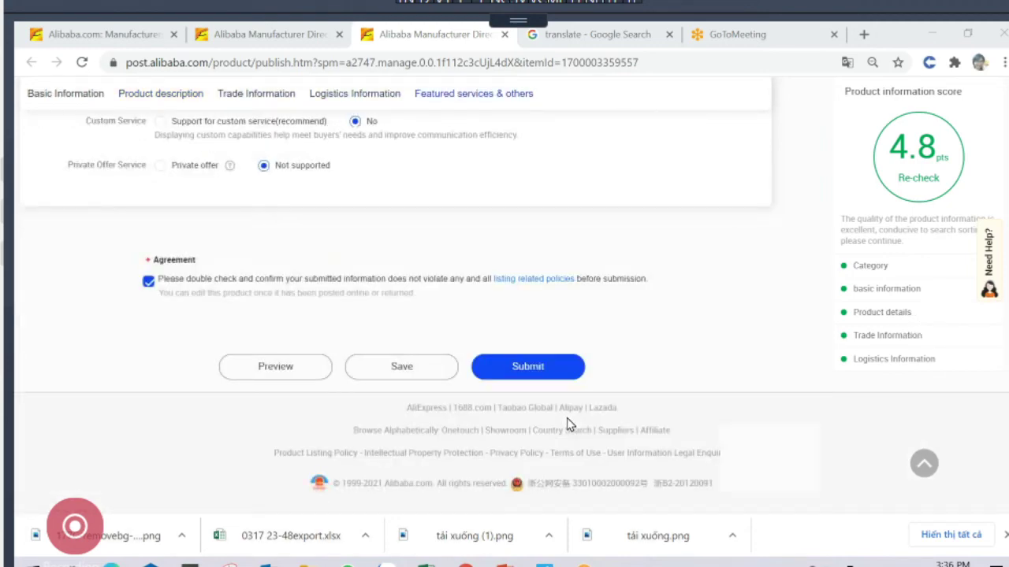
scroll(569, 424, up, 5)
scroll(569, 424, up, 15)
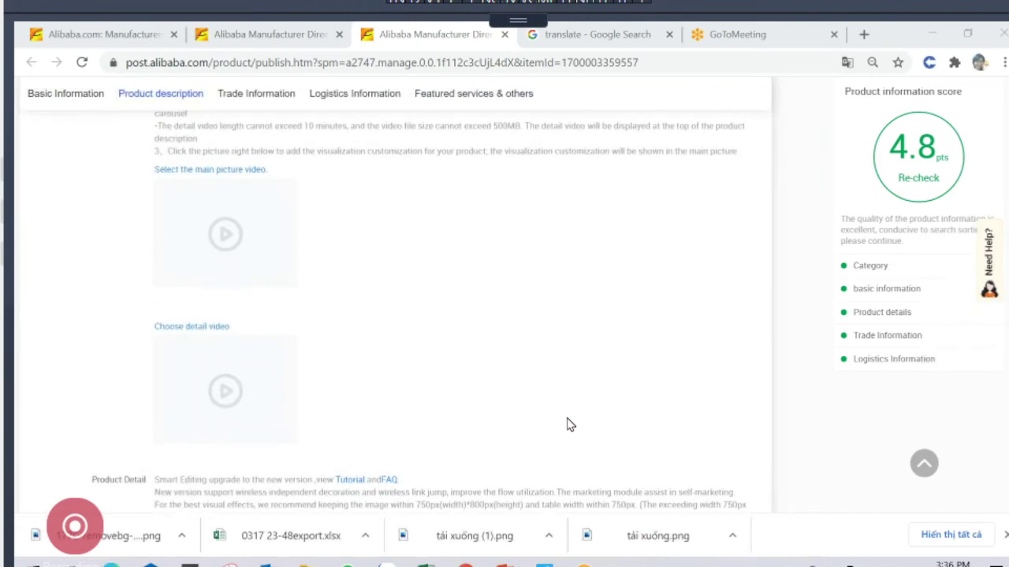
scroll(461, 374, down, 3)
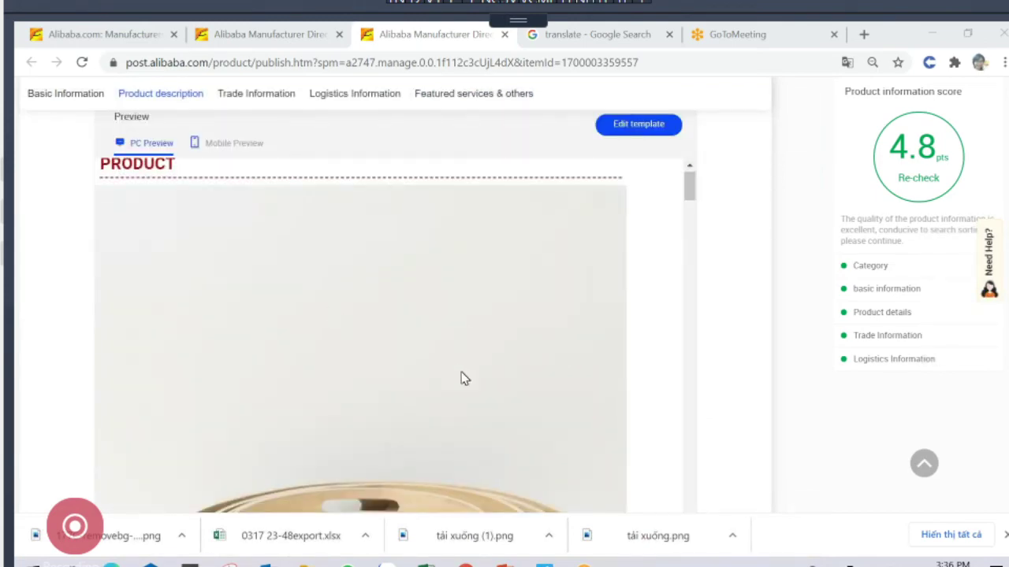
scroll(462, 377, down, 10)
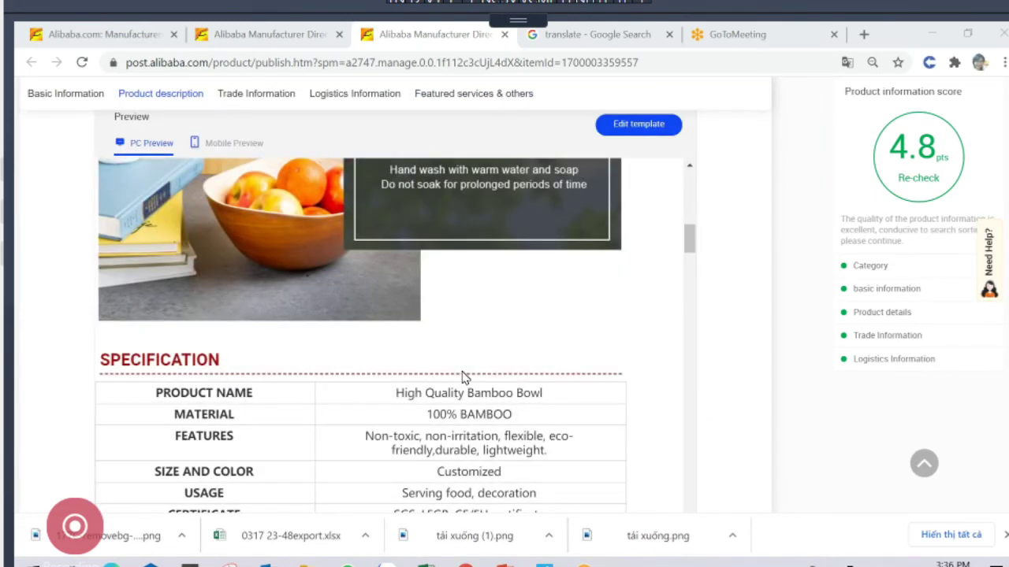
scroll(462, 374, down, 3)
scroll(462, 376, up, 12)
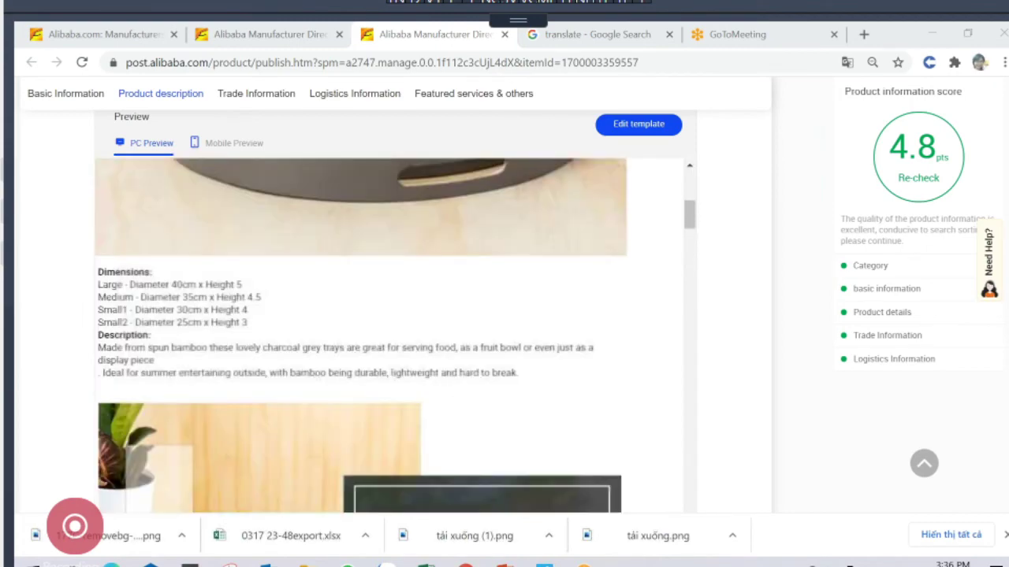
scroll(432, 298, down, 10)
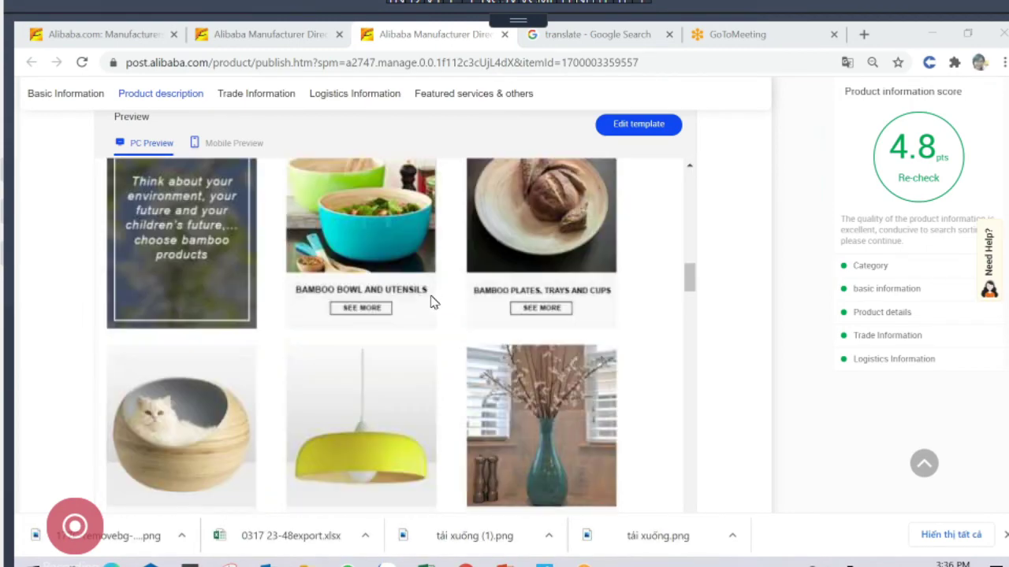
scroll(431, 301, down, 1)
scroll(431, 301, up, 5)
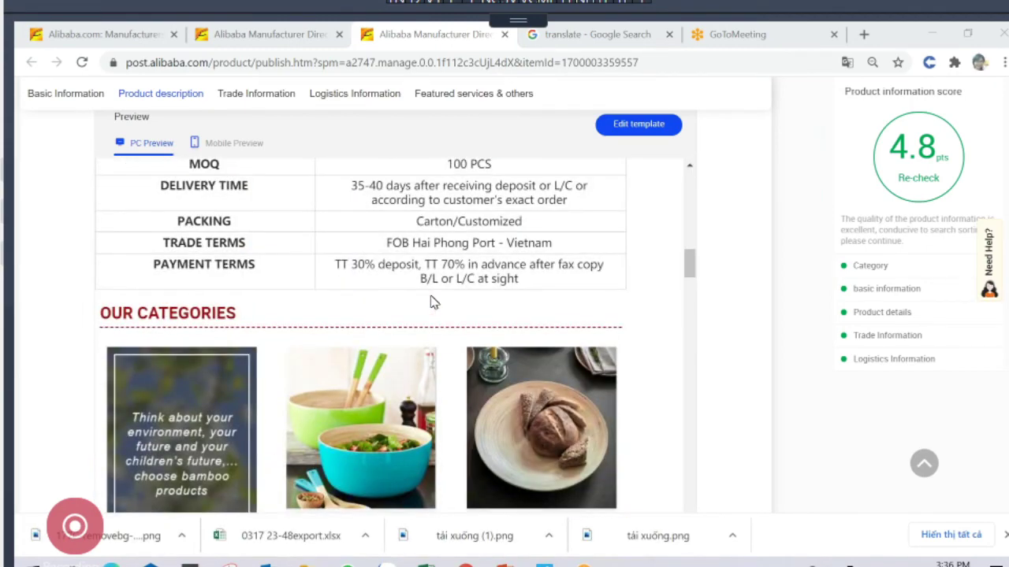
scroll(432, 301, up, 4)
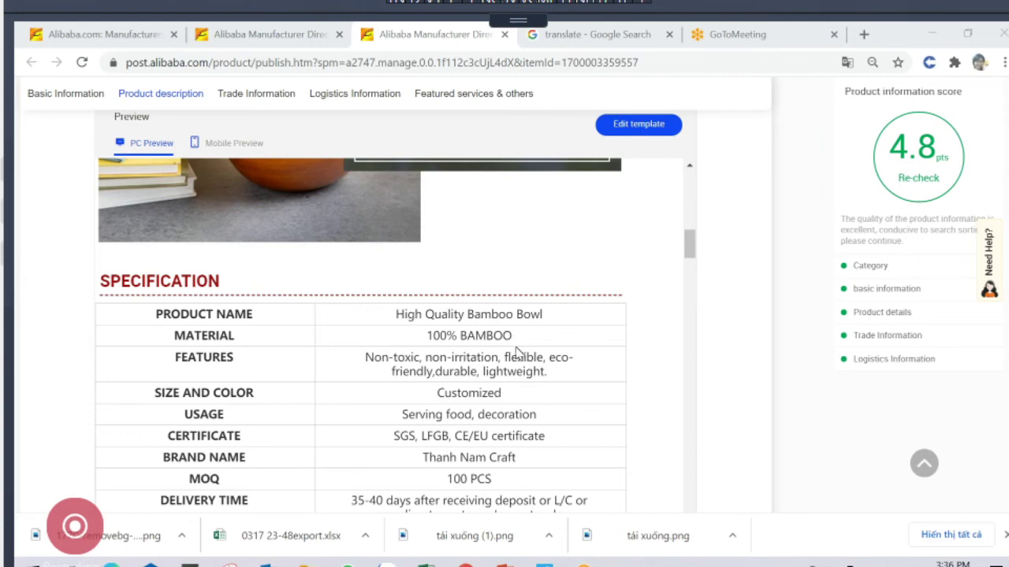
scroll(528, 363, up, 5)
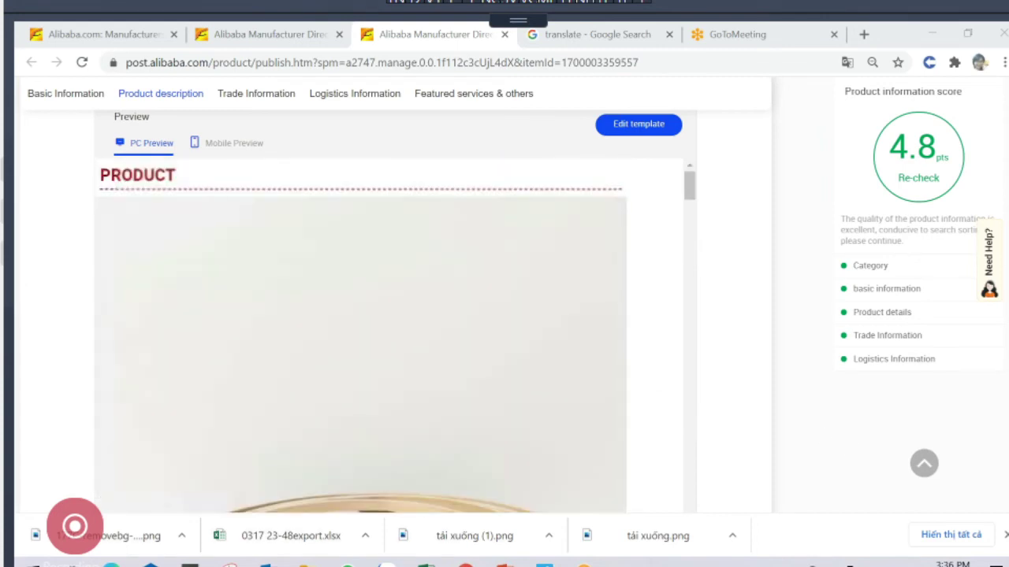
scroll(528, 363, up, 20)
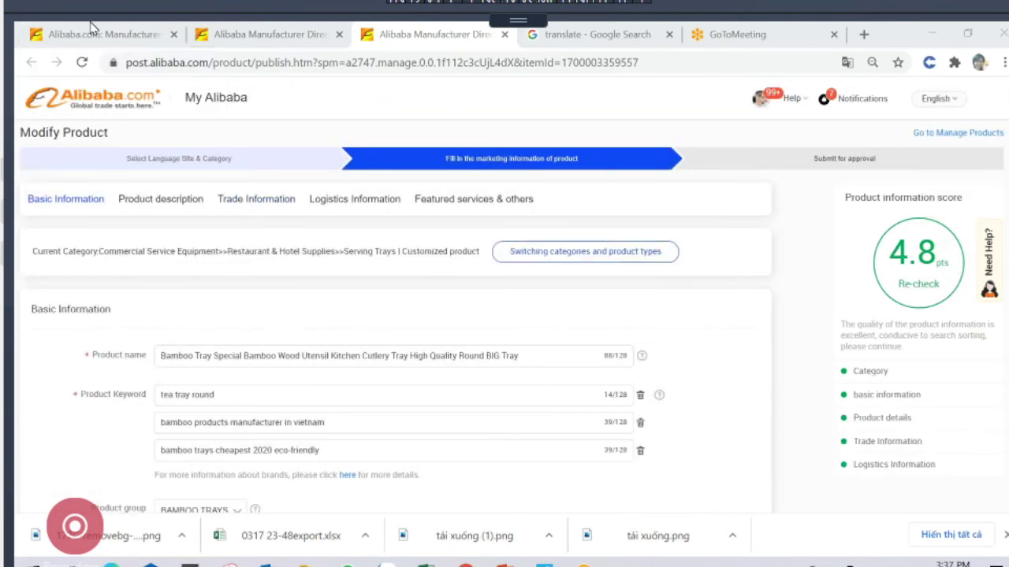
Close the open listing editor and reopen the Bamboo Tray Special listing (model BB1) for editing
click(504, 34)
click(584, 152)
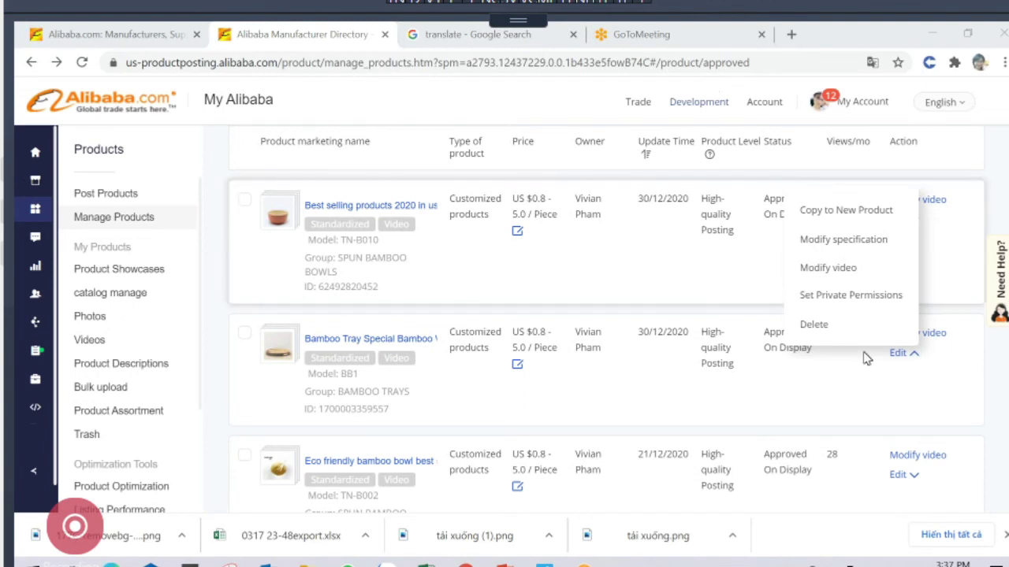
click(743, 293)
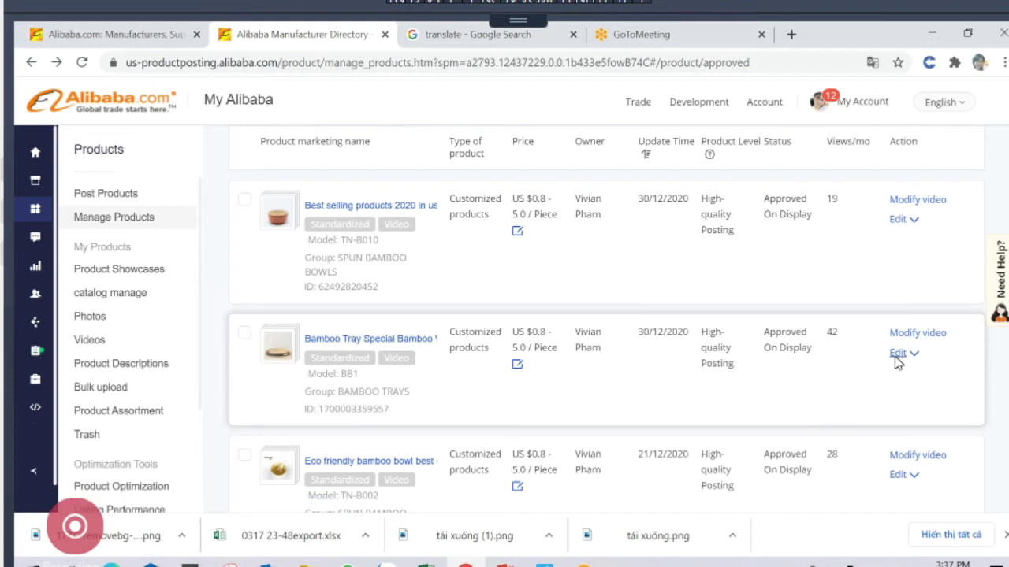
click(896, 355)
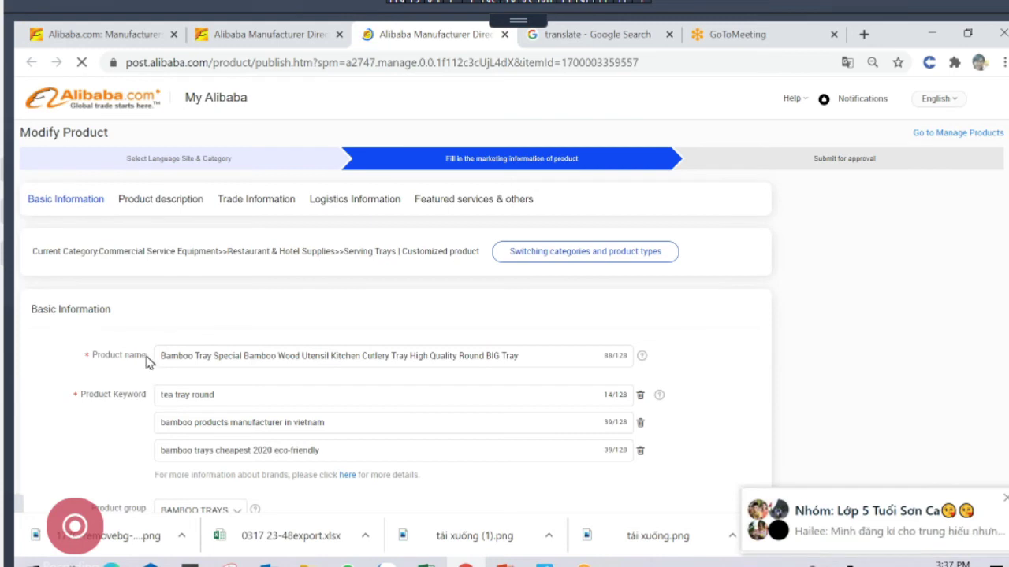
Review the product name and the three product keywords in the bamboo tray listing's basic information
triple_click(148, 361)
scroll(126, 331, down, 2)
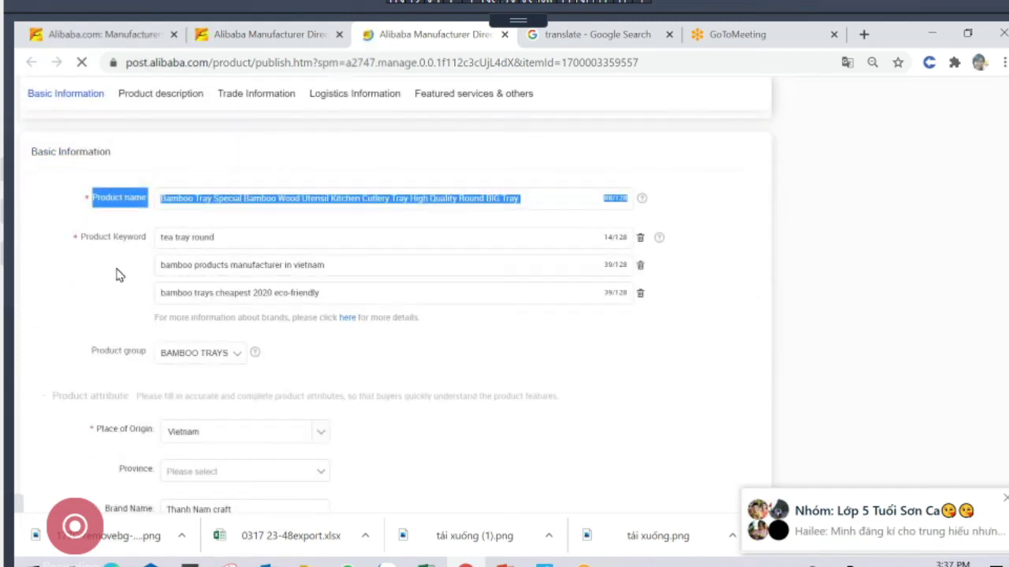
click(306, 265)
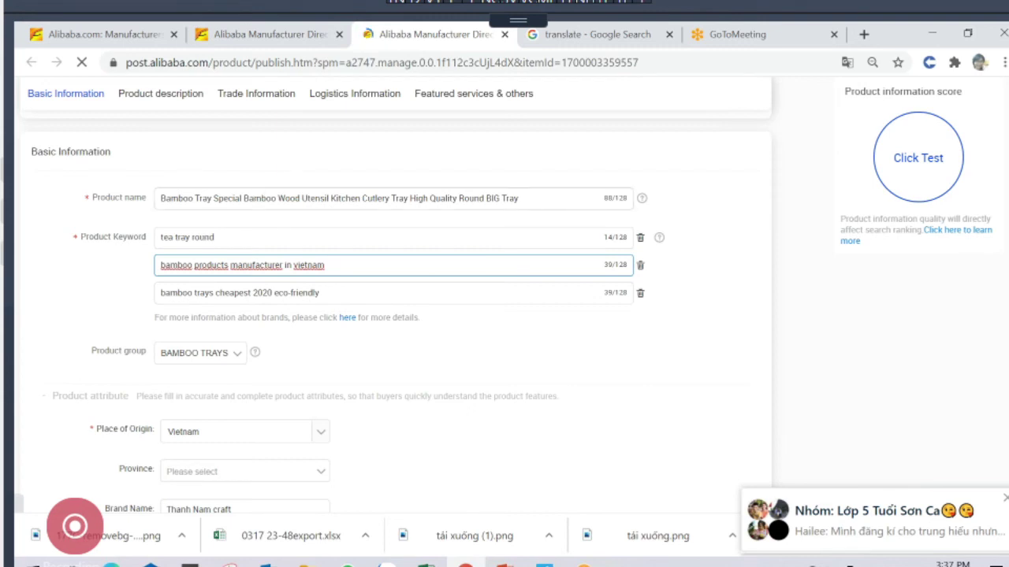
click(520, 198)
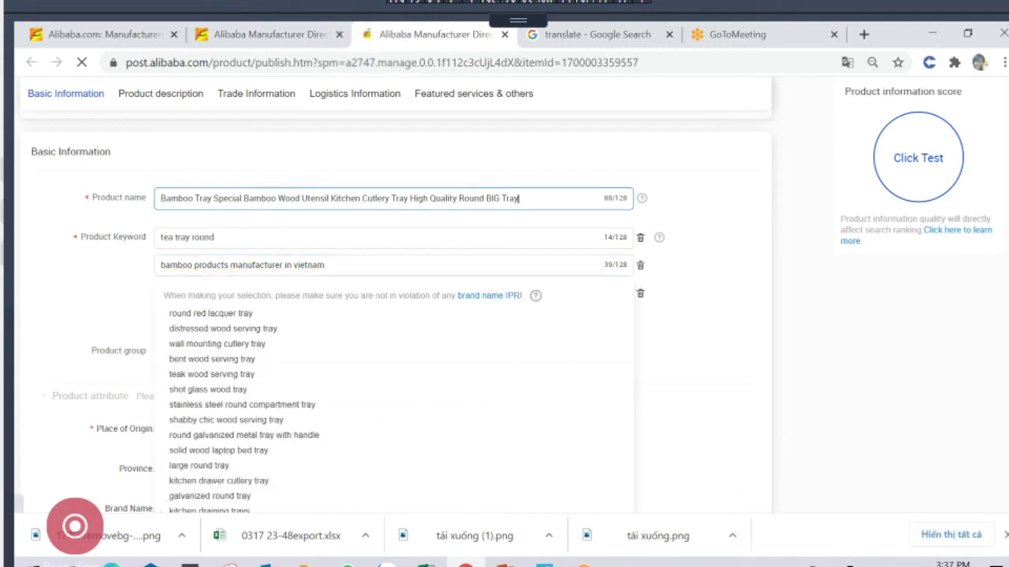
click(74, 315)
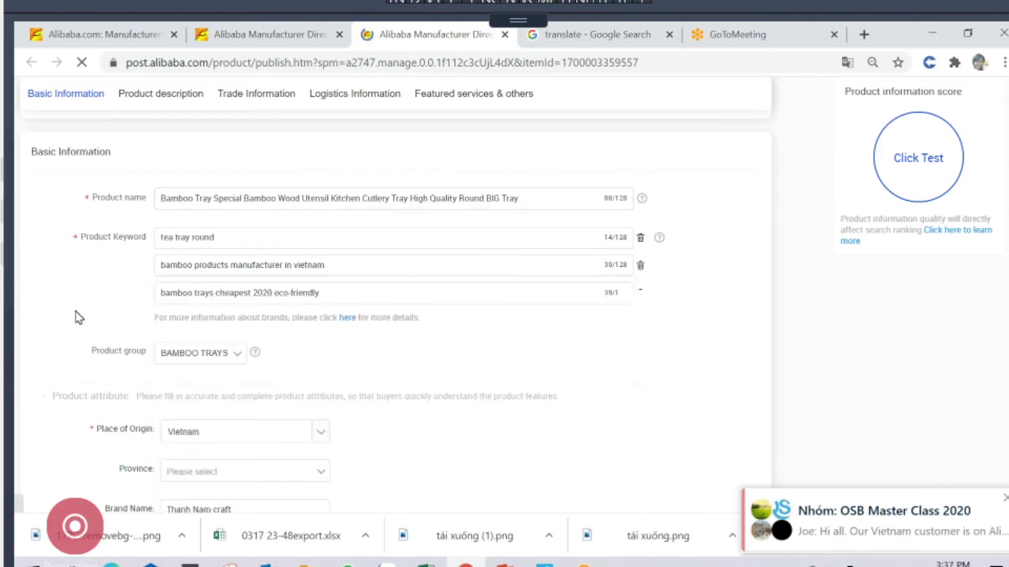
scroll(79, 318, down, 3)
scroll(79, 317, up, 3)
Examine the listing's attributes, More Details rows, material entry and product photos, then return to the basic information
scroll(248, 273, down, 7)
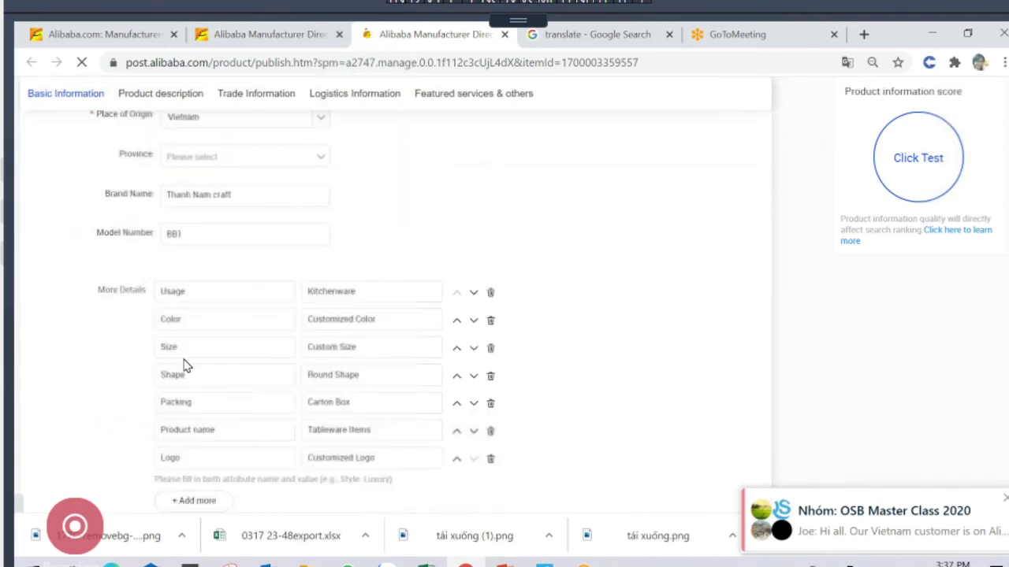
scroll(236, 358, down, 2)
scroll(247, 355, up, 4)
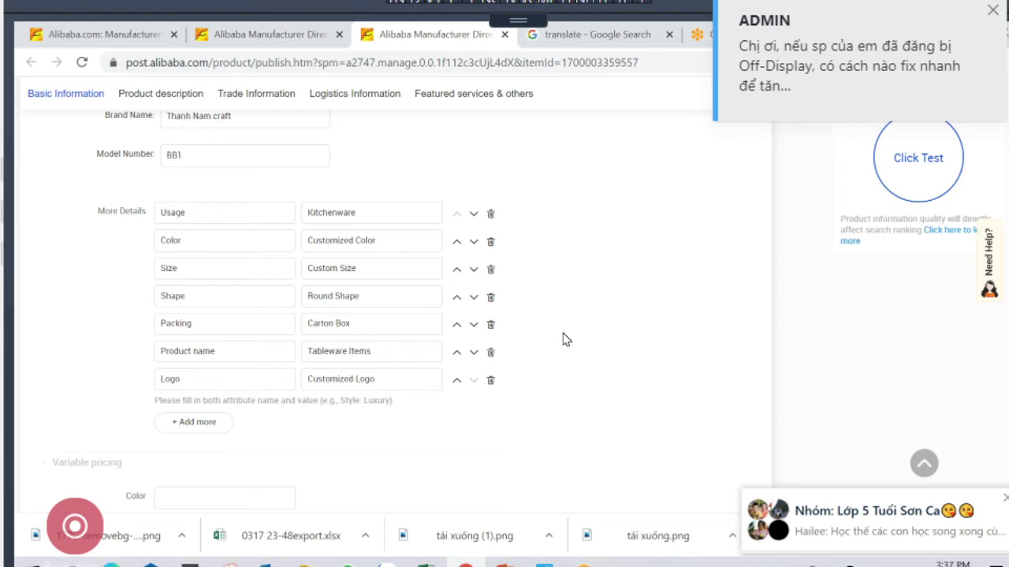
scroll(564, 339, down, 1)
scroll(564, 339, up, 2)
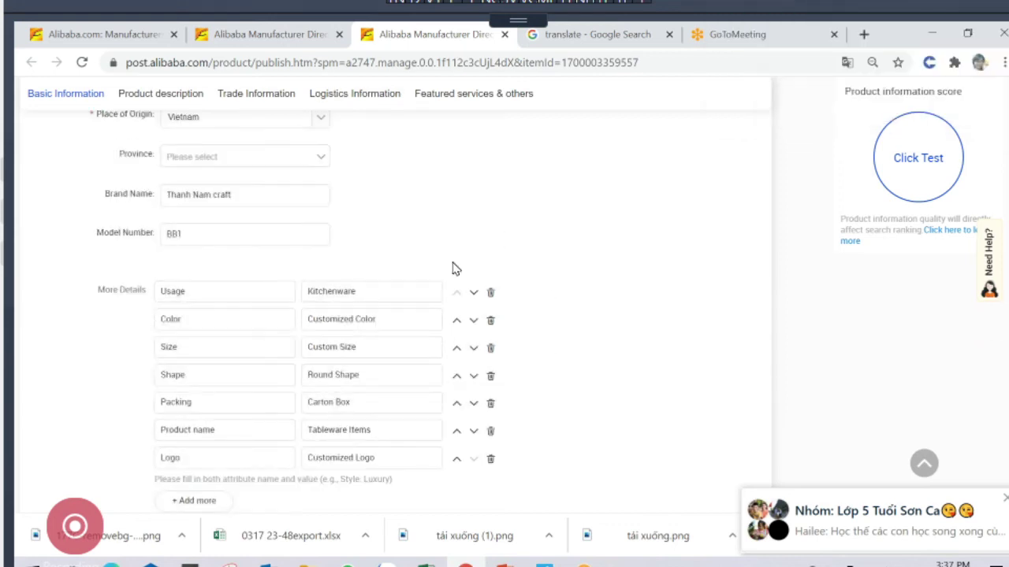
scroll(599, 331, down, 2)
scroll(599, 331, up, 1)
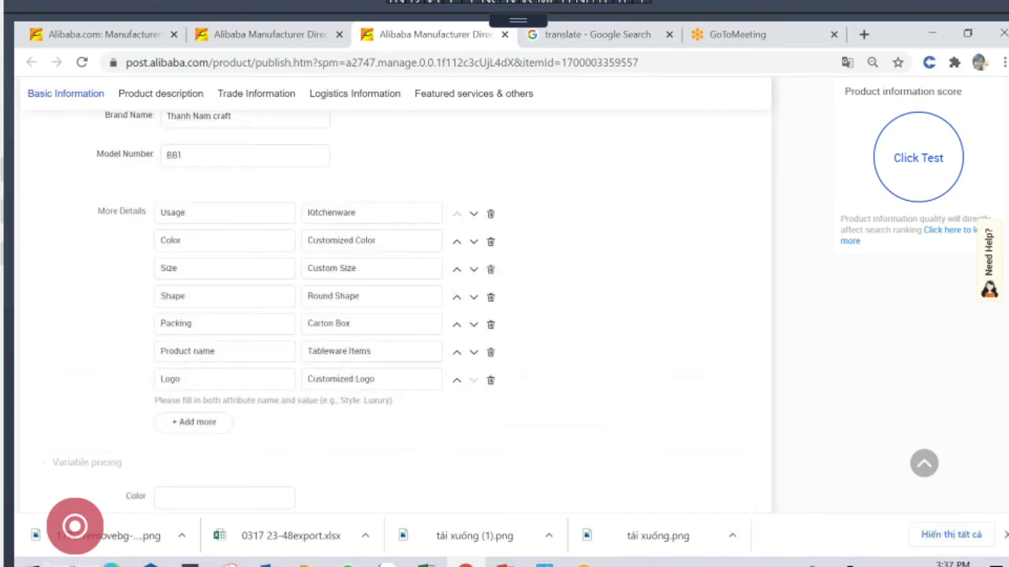
scroll(591, 335, down, 2)
scroll(590, 335, down, 5)
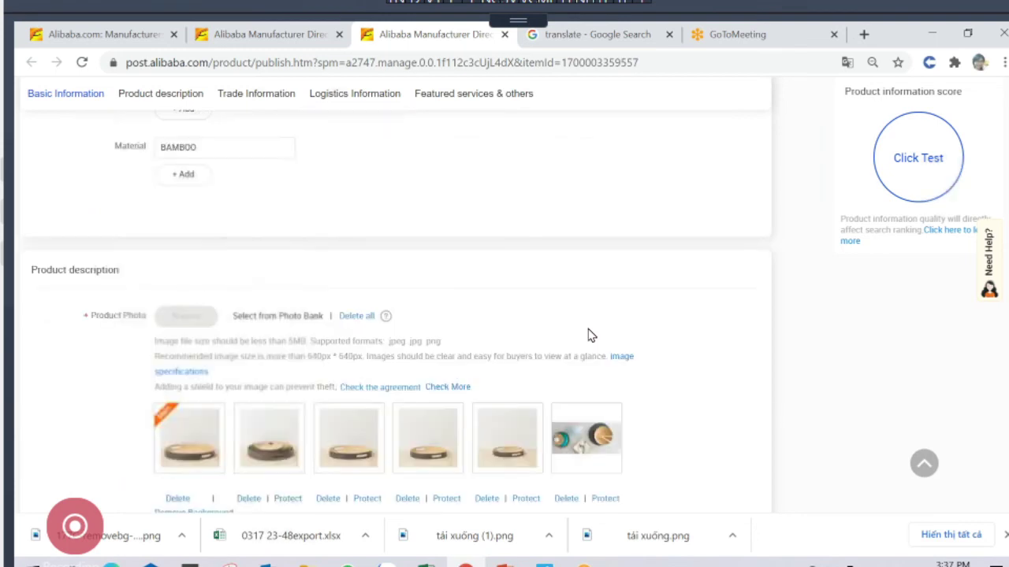
scroll(188, 332, up, 5)
scroll(248, 263, up, 10)
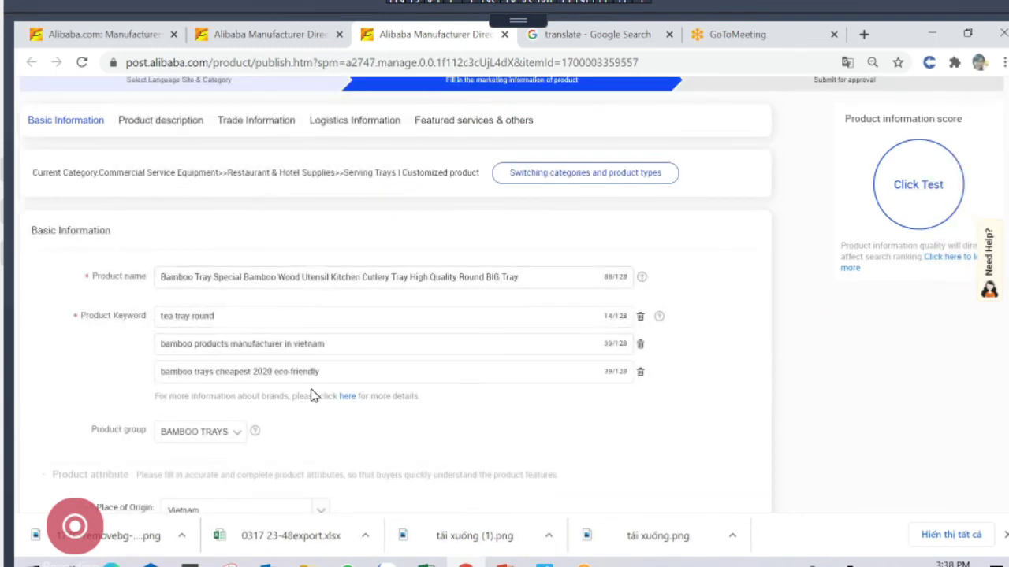
Reorder the product photos, making the stacked-trays image the main photo and swapping the second and third photos
scroll(312, 396, down, 10)
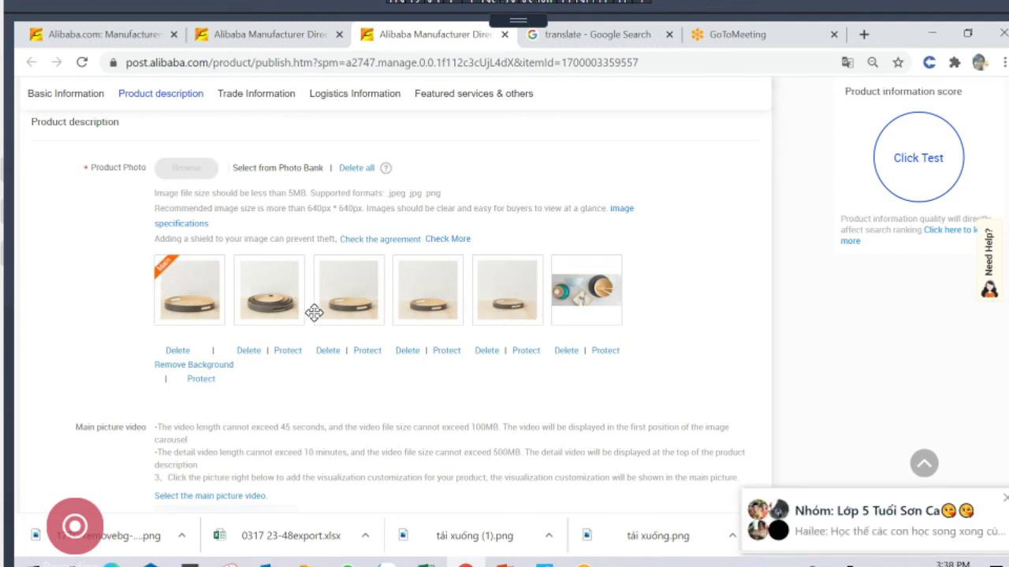
drag(265, 296, 203, 292)
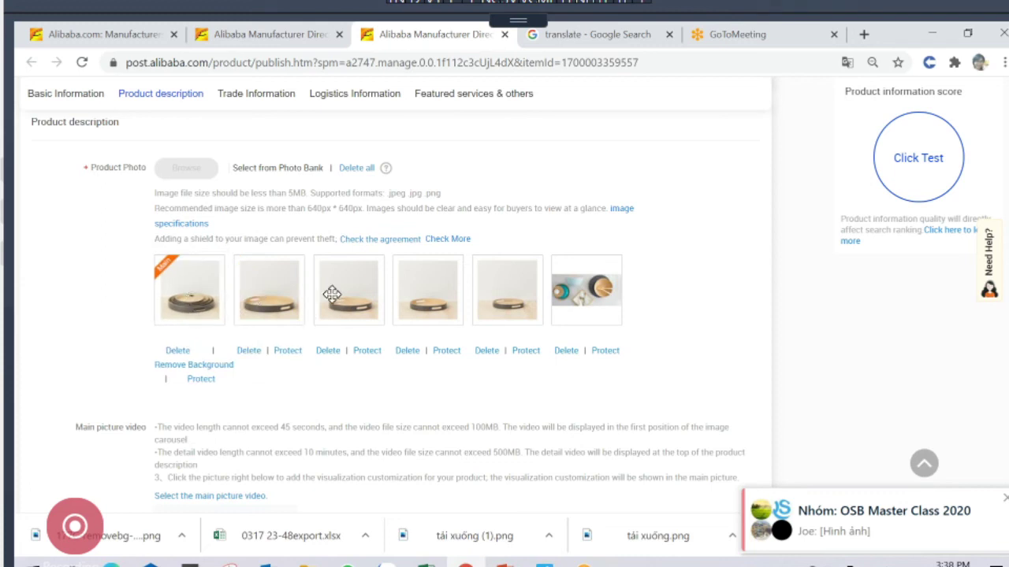
drag(297, 290, 263, 330)
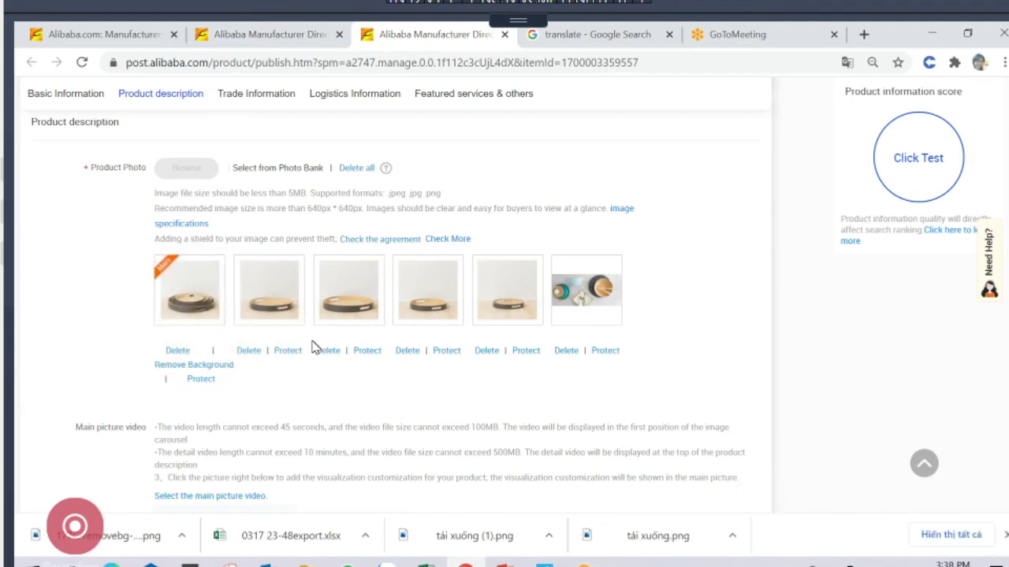
Examine the listing's video slots, the full product detail preview, and the trade, packaging and agreement sections
scroll(314, 348, down, 4)
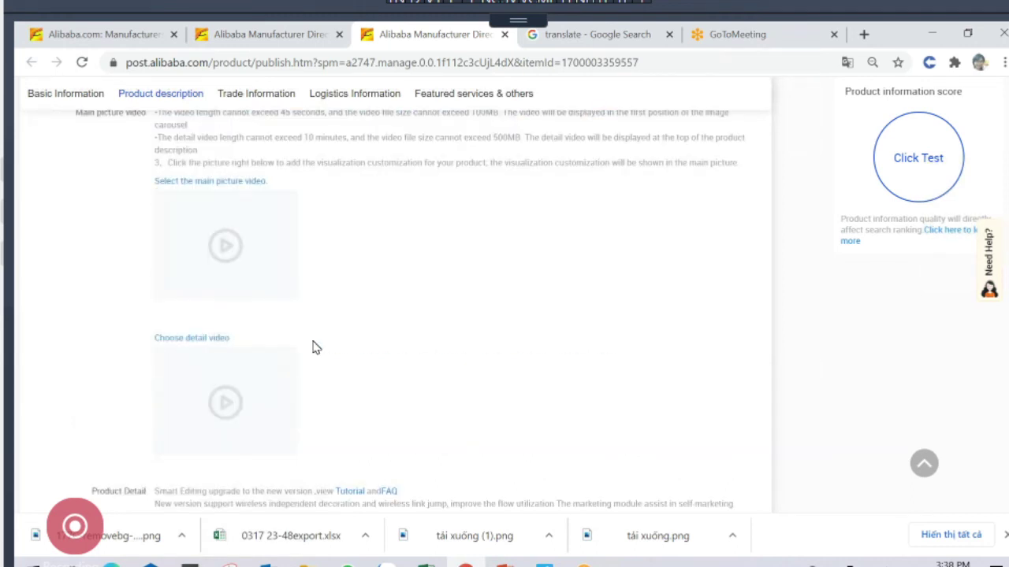
scroll(313, 347, up, 1)
scroll(273, 324, down, 6)
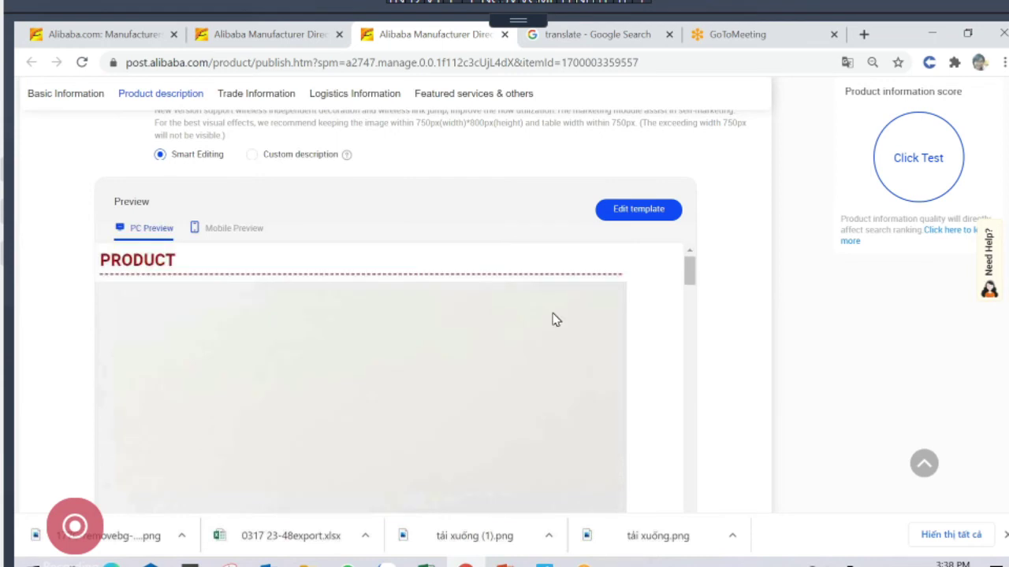
scroll(633, 367, down, 5)
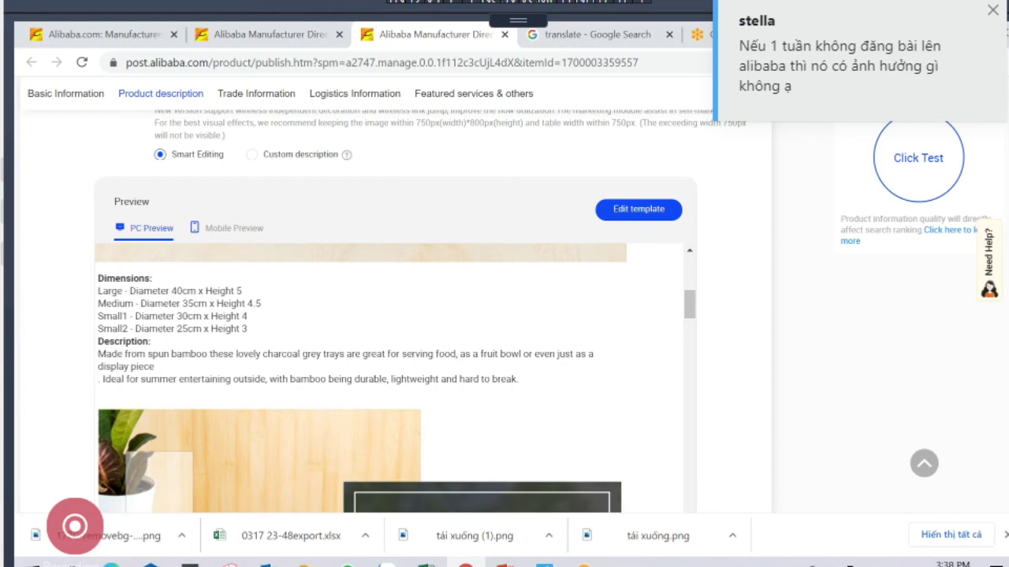
scroll(207, 349, down, 10)
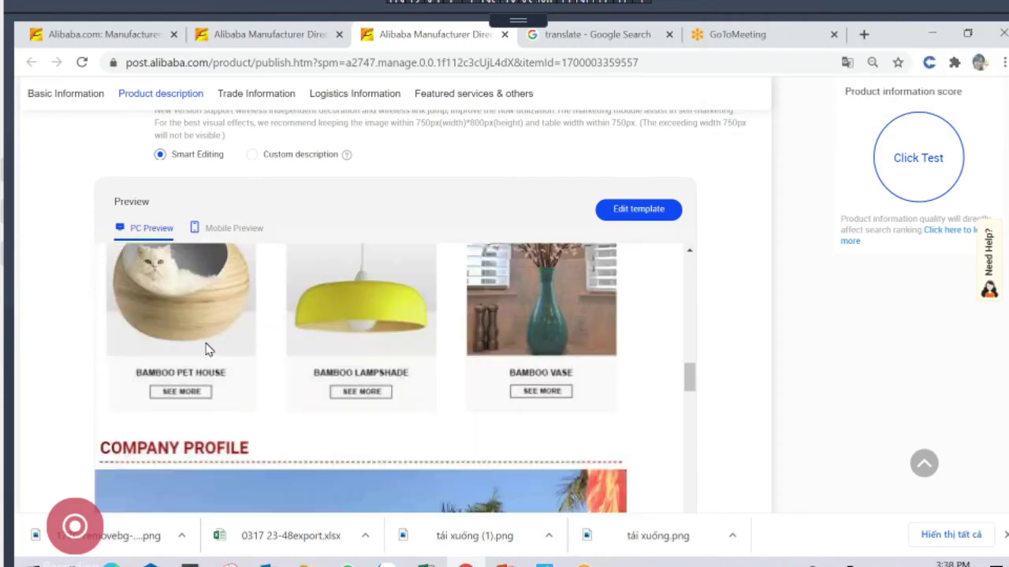
scroll(206, 349, down, 15)
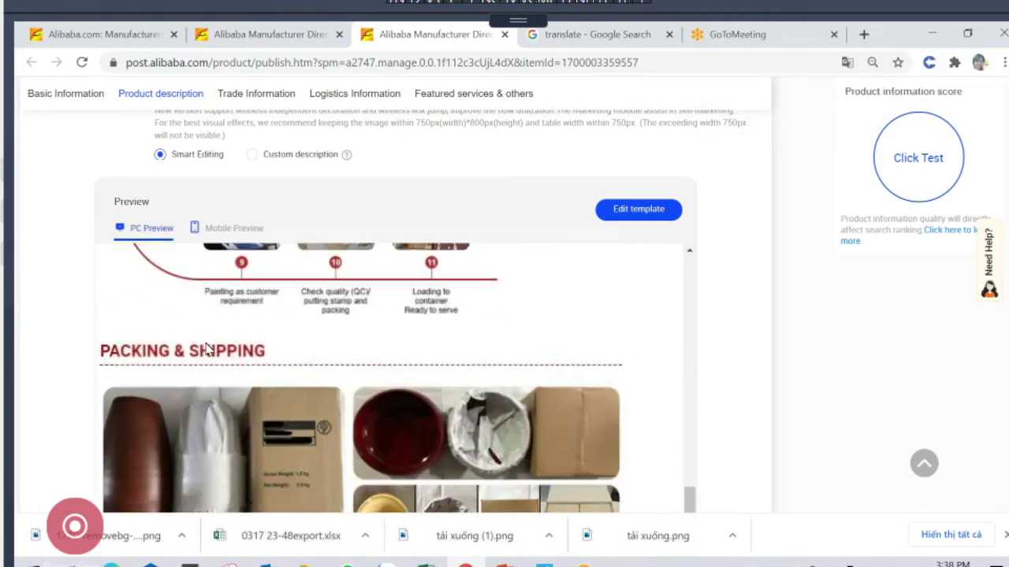
scroll(359, 378, down, 5)
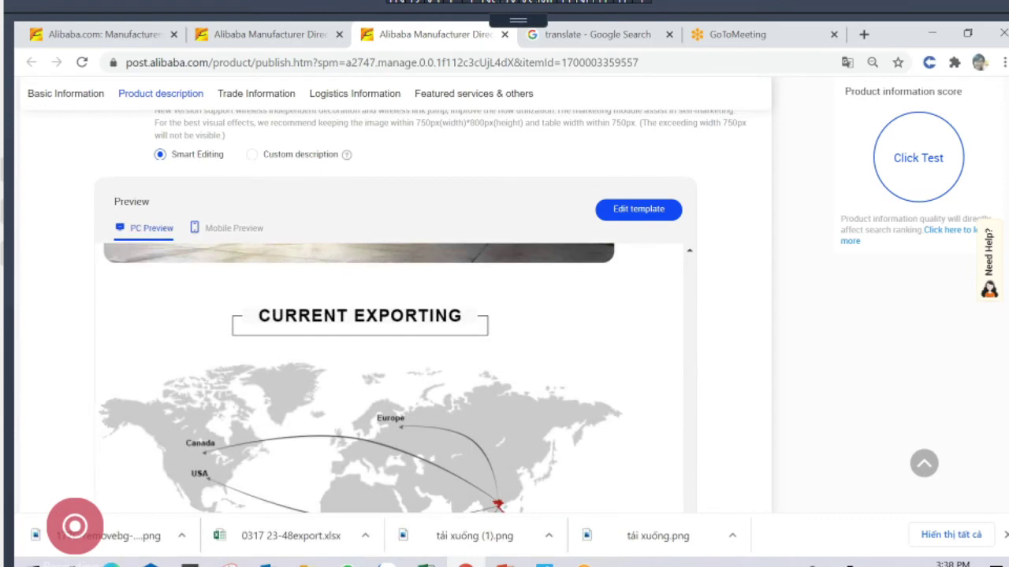
scroll(1005, 474, down, 20)
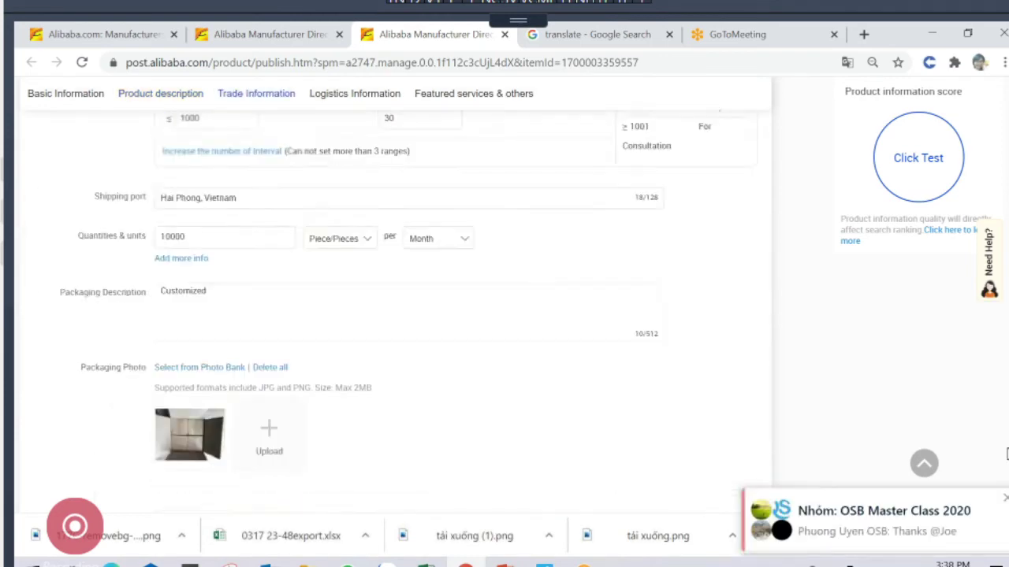
scroll(1006, 474, down, 3)
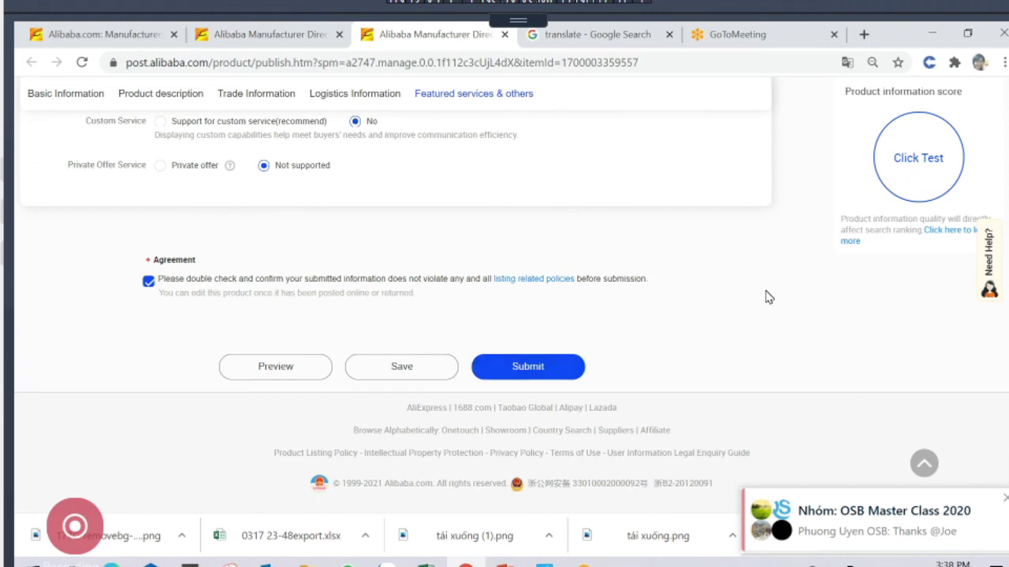
Review the trade information, focusing on the minimum and maximum FOB price fields
scroll(768, 297, up, 10)
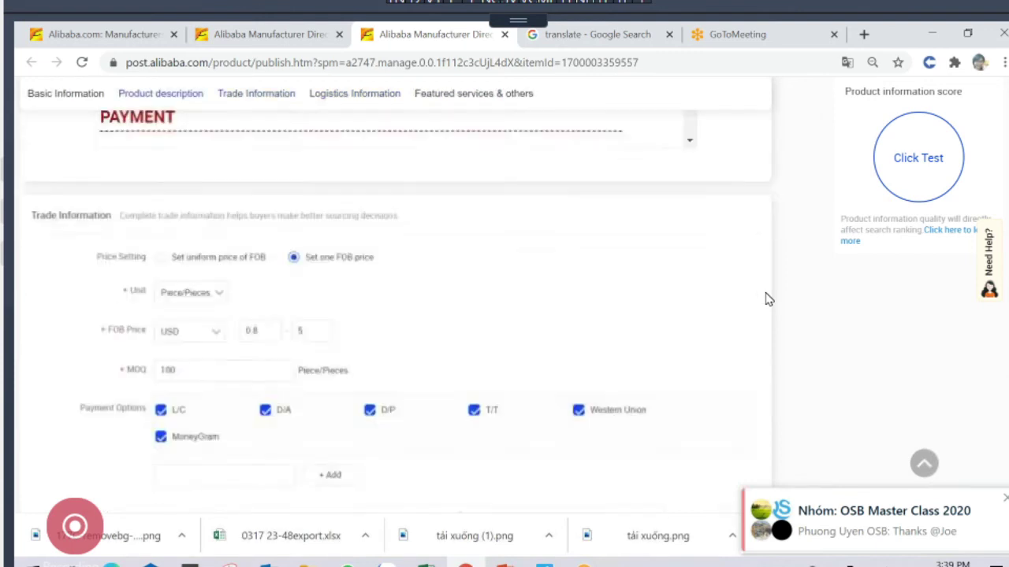
scroll(768, 298, down, 3)
scroll(766, 298, up, 4)
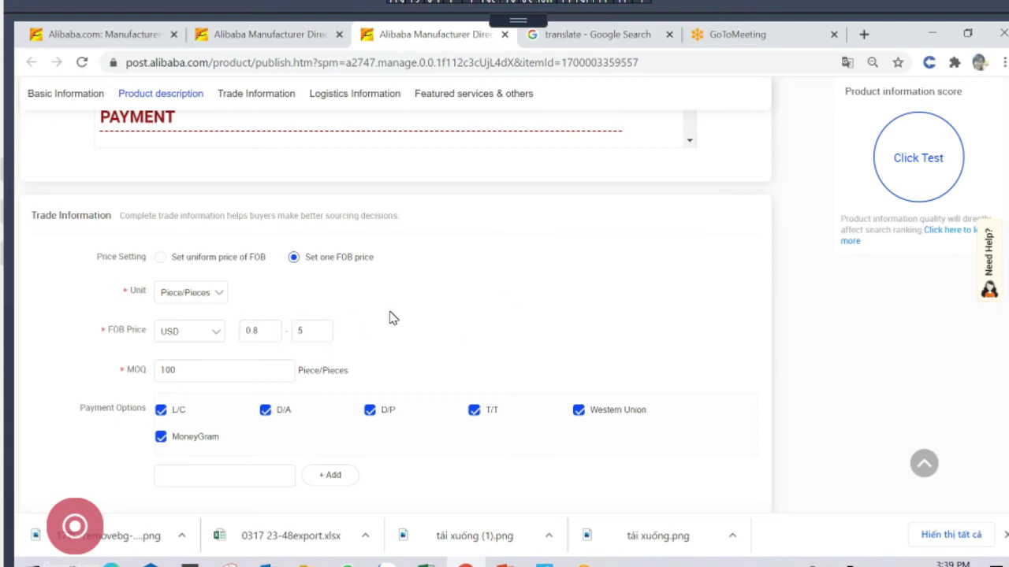
double_click(251, 331)
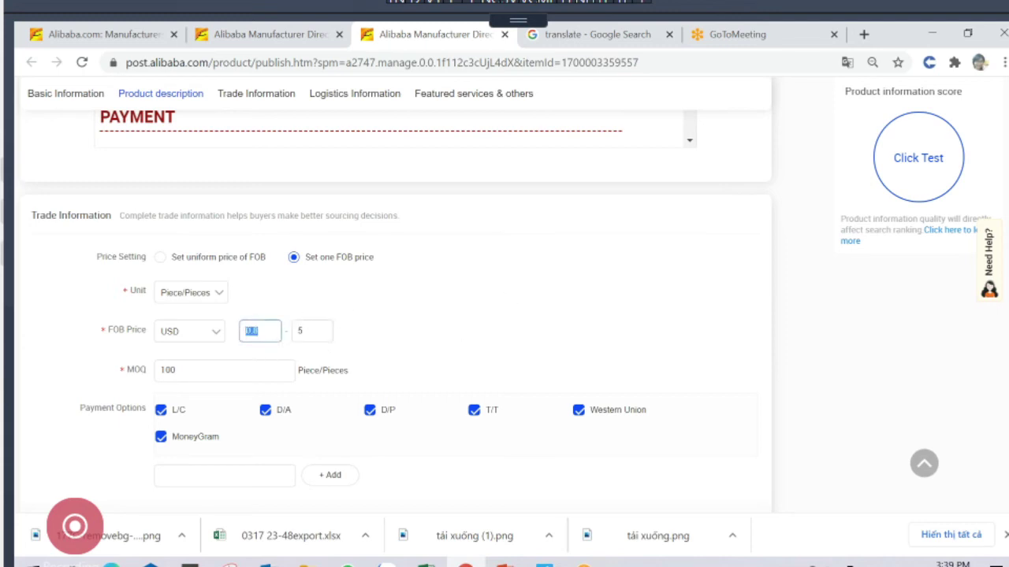
key(Tab)
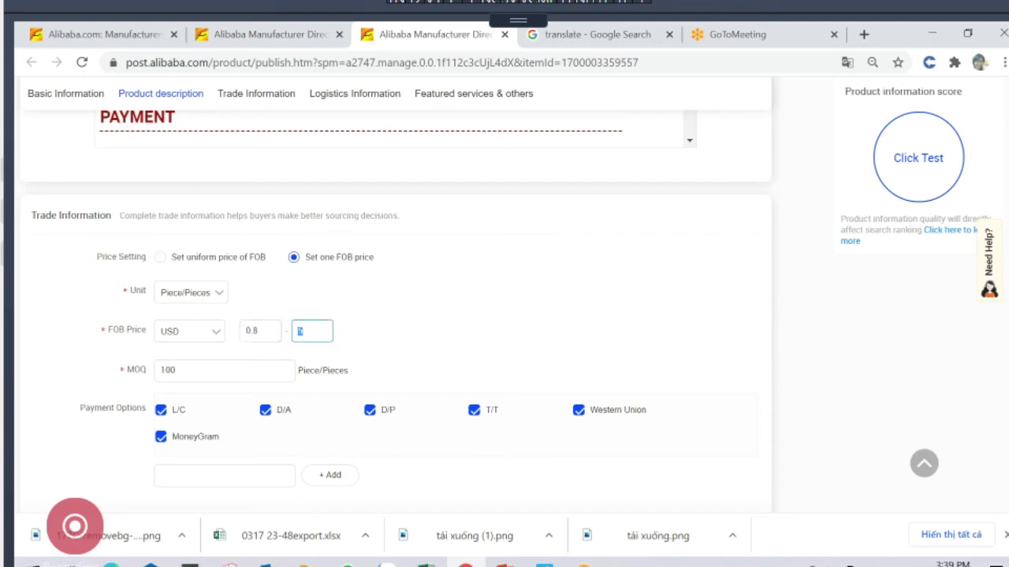
key(shift+Tab)
click(330, 329)
Switch to the 031821 Posting product presentation in PowerPoint and show slide 9, Đăng sản phẩm vs. Xếp hạng sao
click(490, 562)
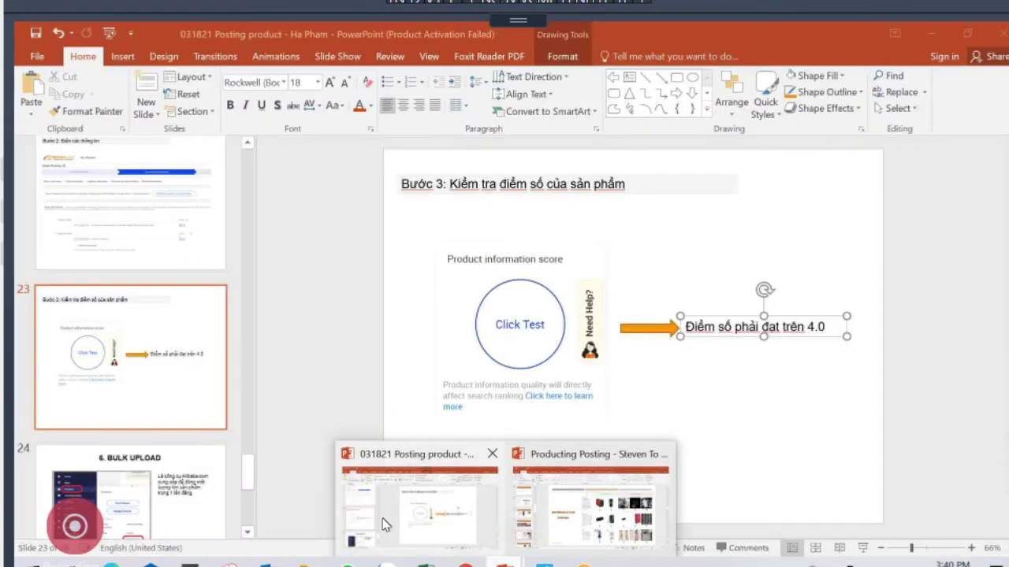
click(394, 512)
scroll(139, 383, up, 15)
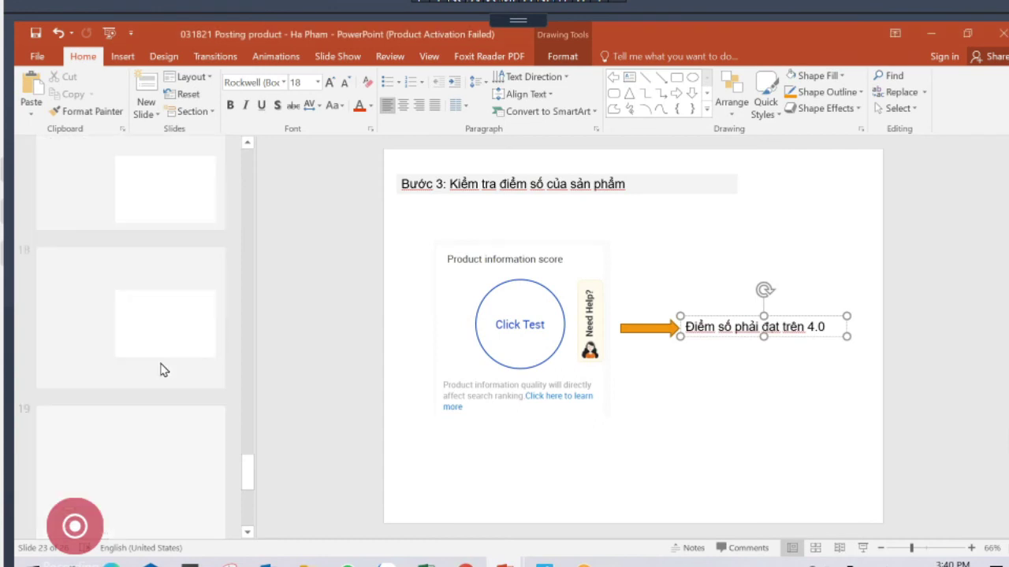
scroll(149, 371, up, 5)
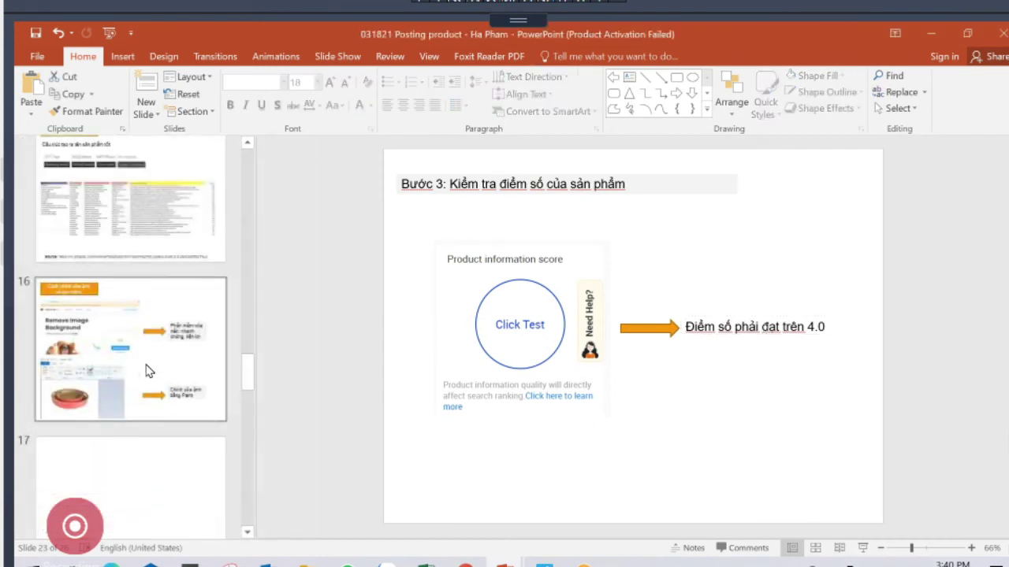
scroll(149, 371, up, 4)
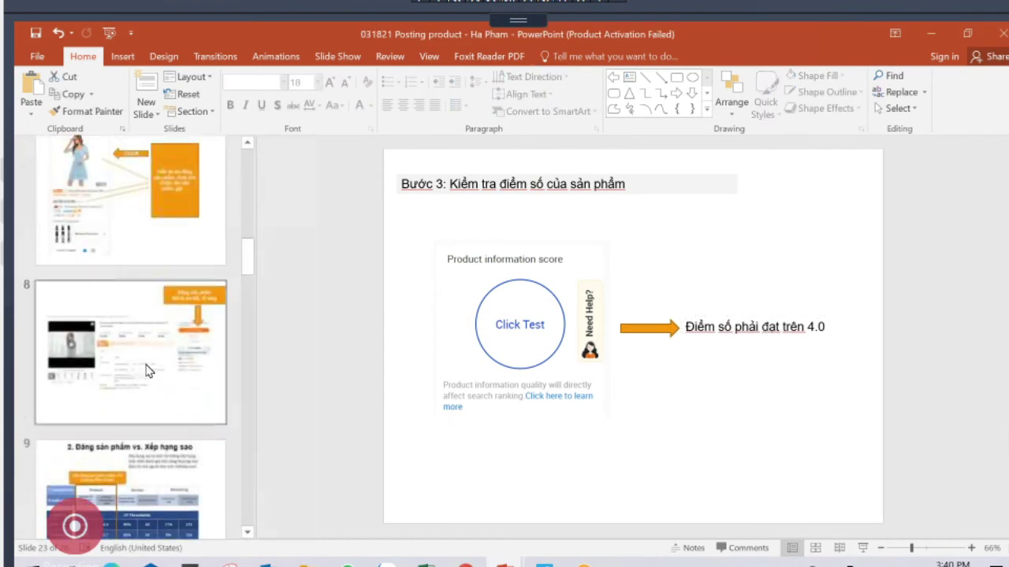
scroll(148, 369, down, 2)
click(153, 280)
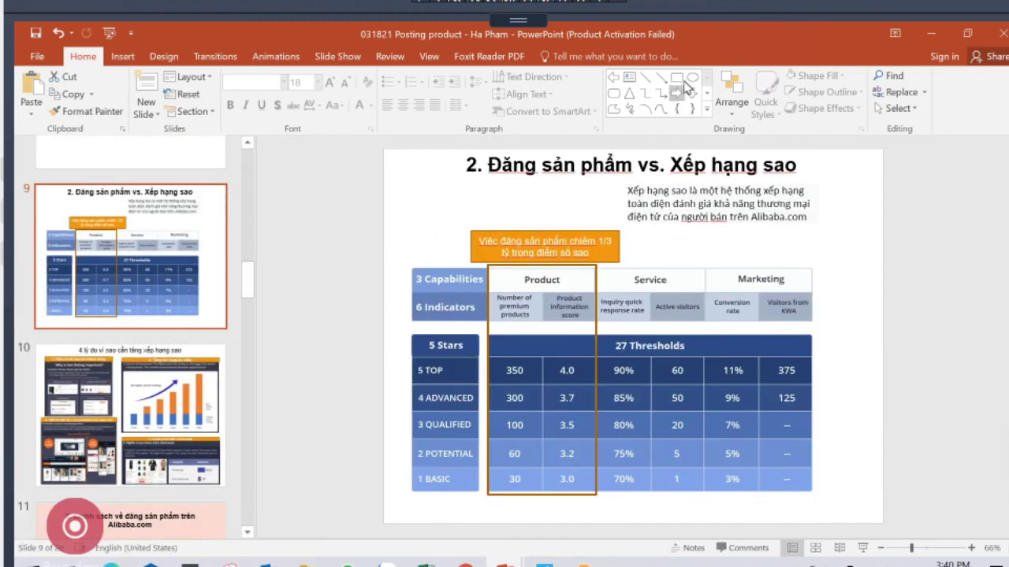
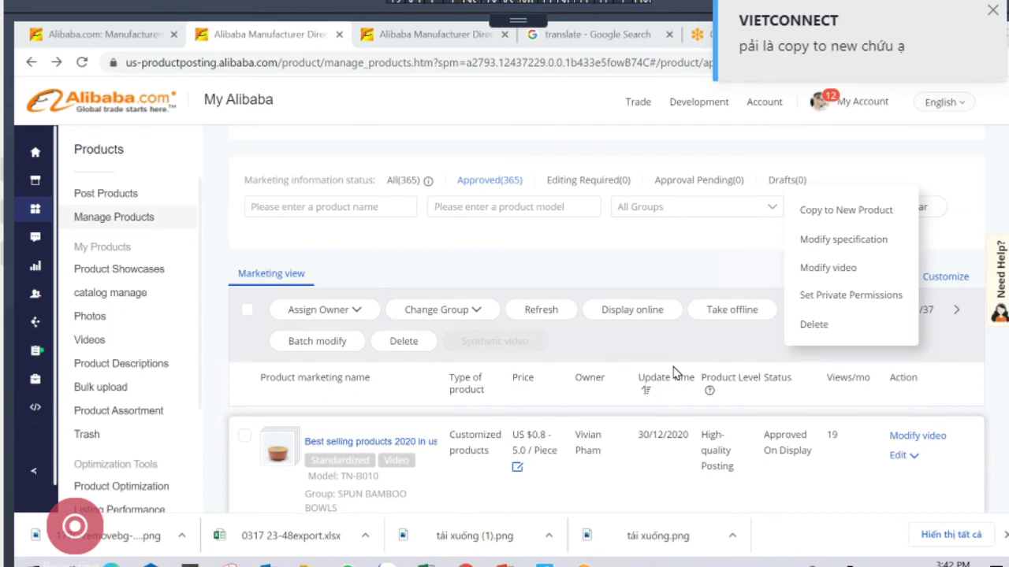
Open a copy-to-new-product draft of the Bamboo Tray listing (model BB1) in a separate tab and return to the product list
scroll(674, 373, down, 2)
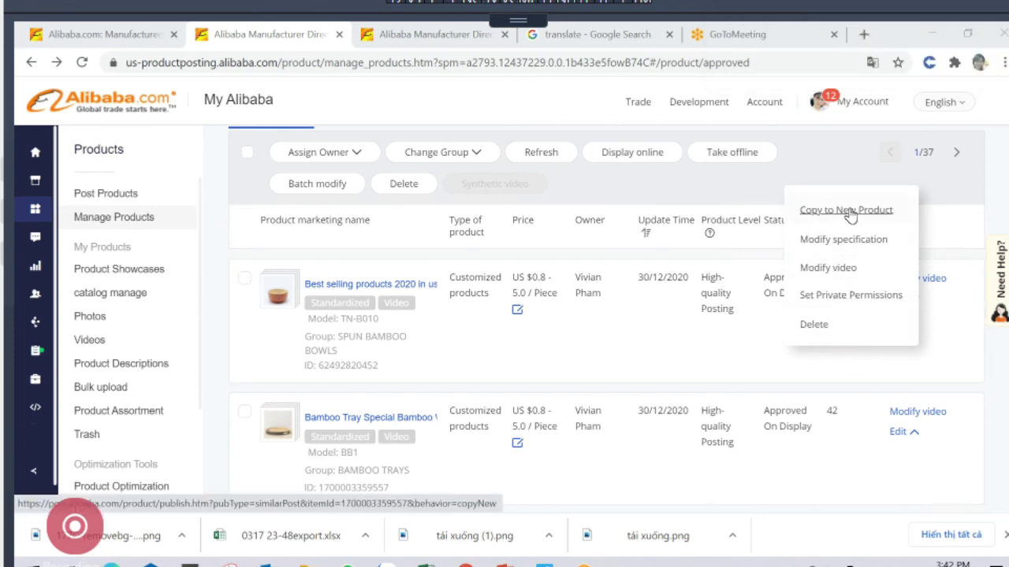
click(896, 434)
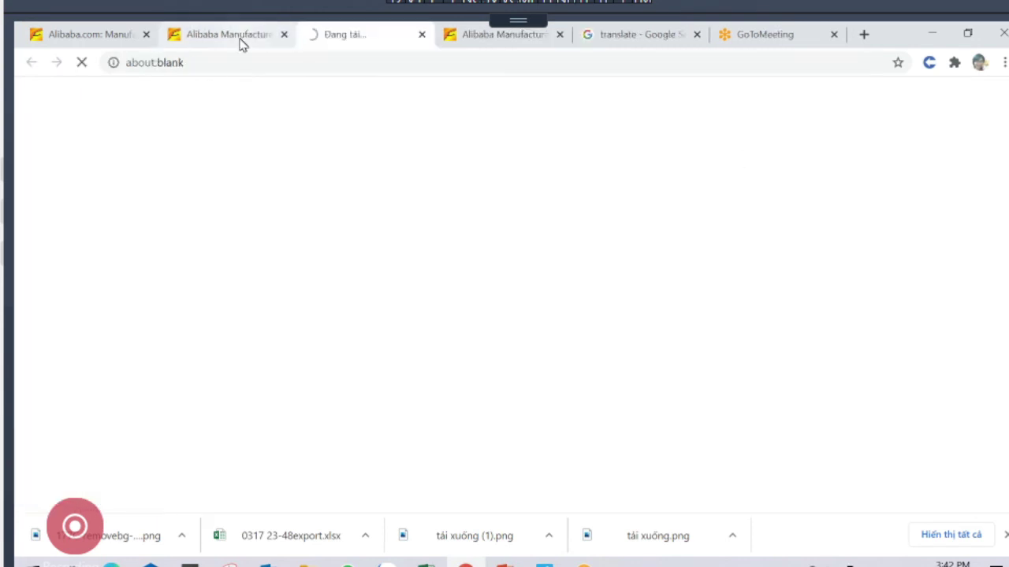
click(241, 44)
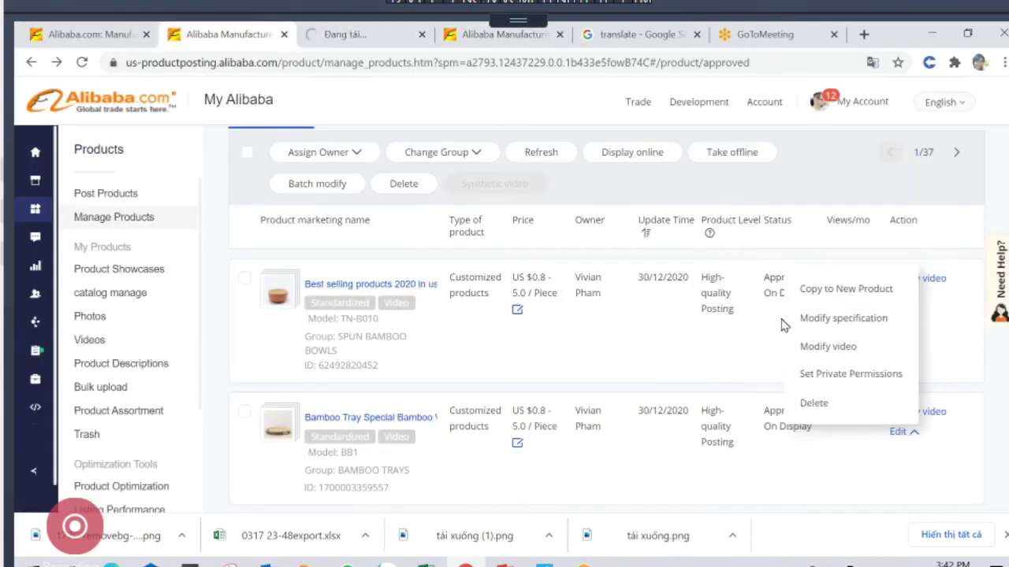
Open the Bamboo Tray listing for editing in a separate tab, close the copied draft's tab and return to the product list
right_click(737, 353)
click(750, 359)
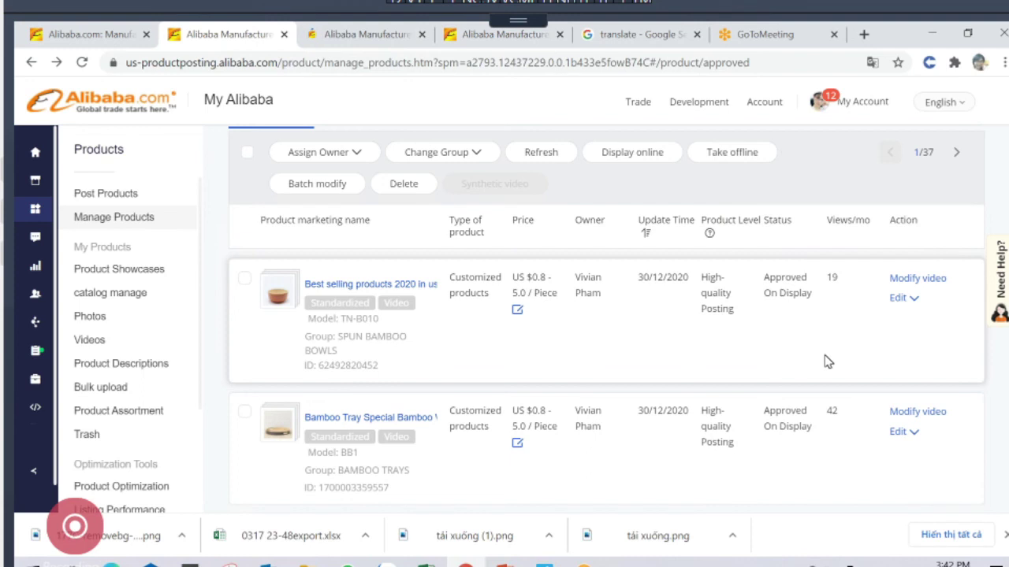
click(897, 432)
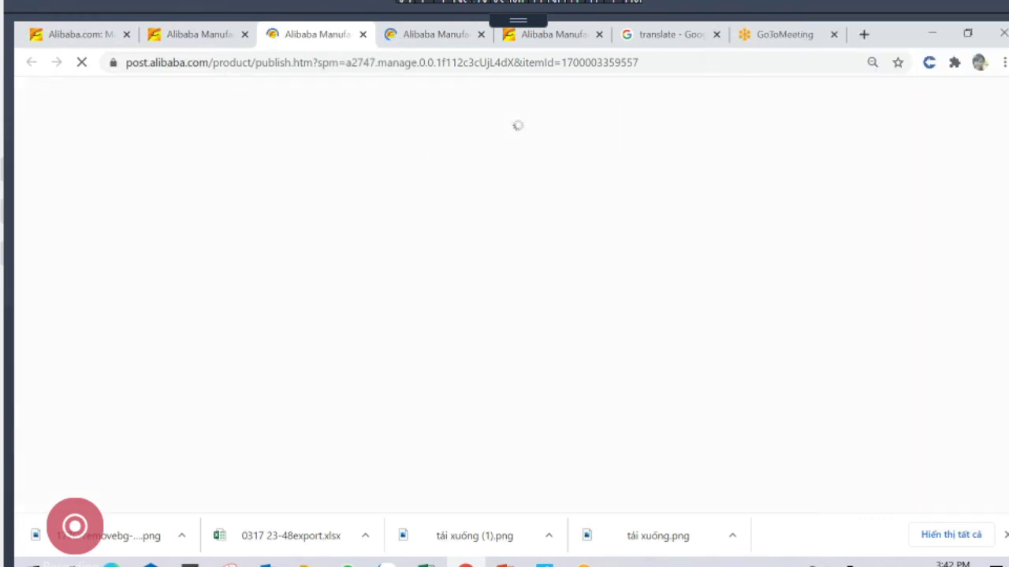
click(480, 34)
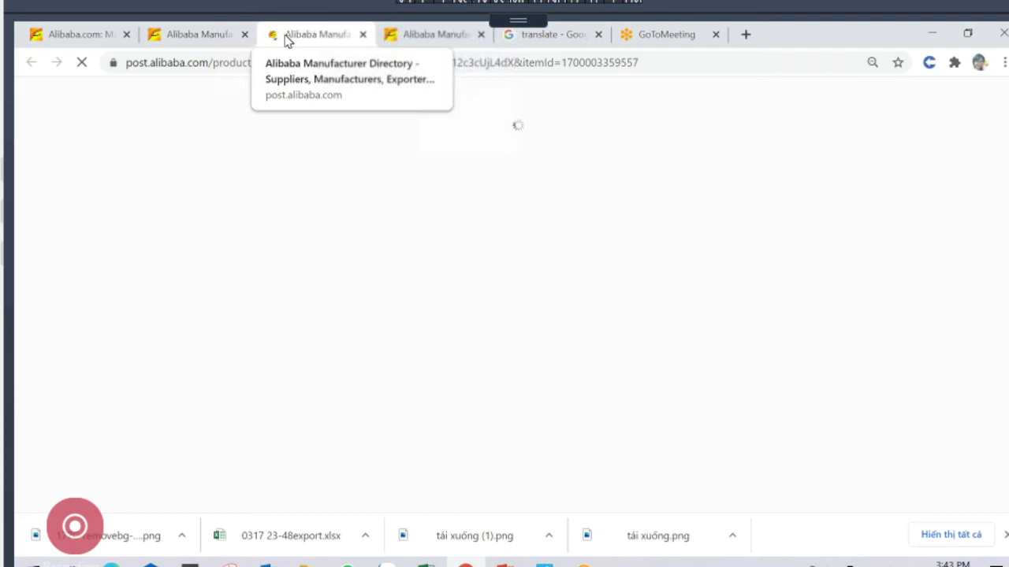
click(203, 41)
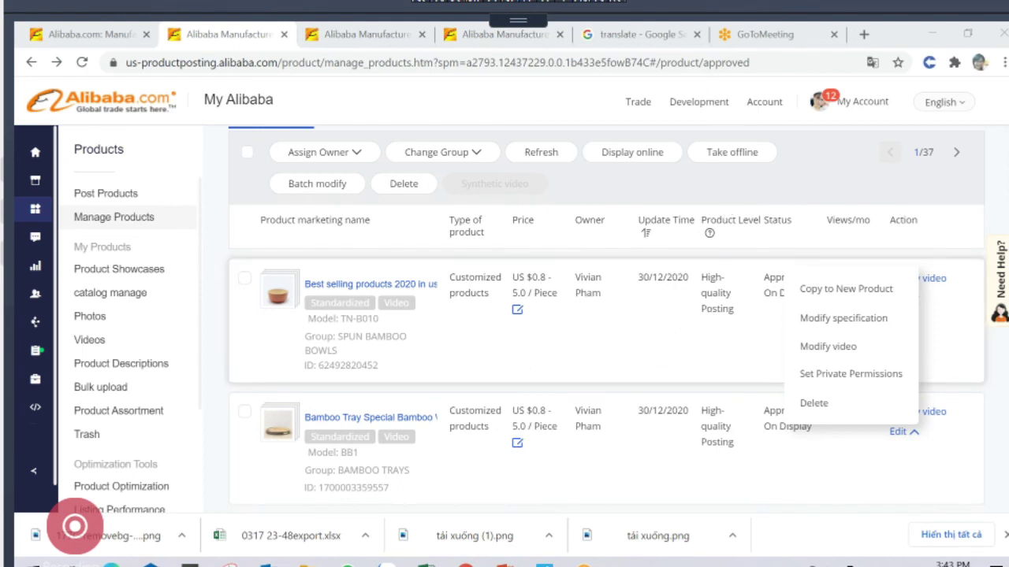
Switch to the 031821 Posting product presentation in PowerPoint and show slide 19, Các bước đăng sản phẩm
mouse_move(505, 562)
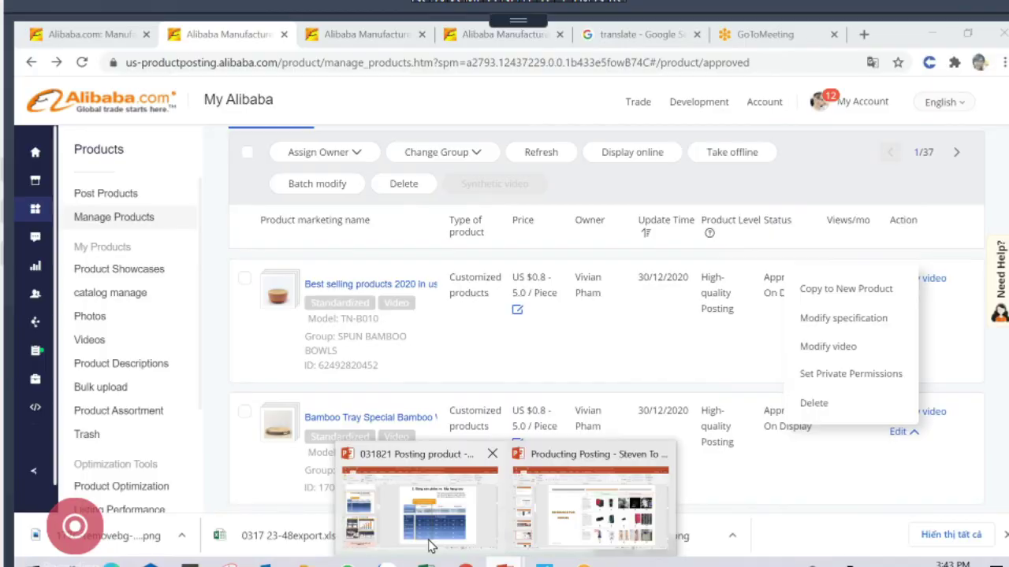
click(429, 546)
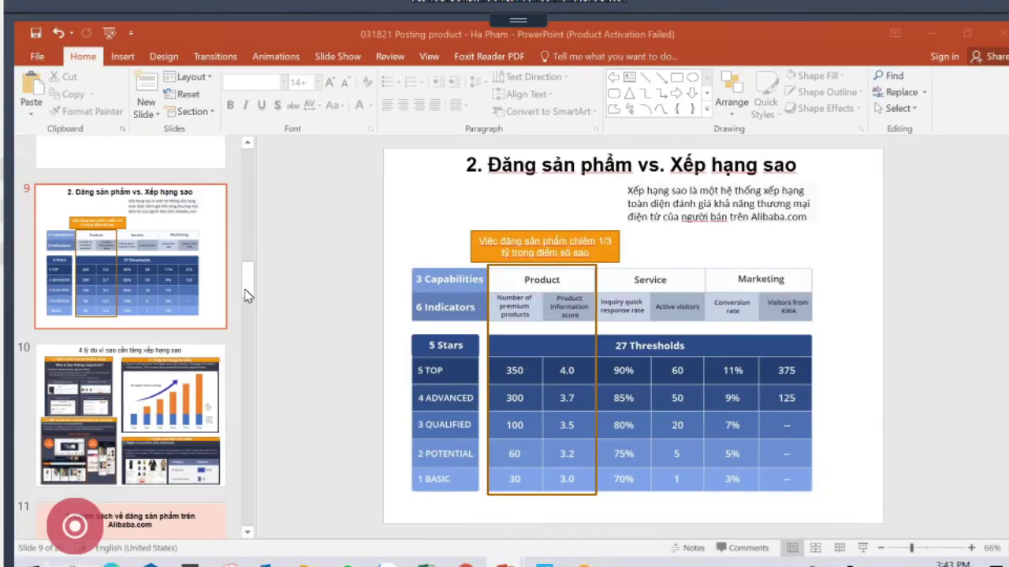
drag(244, 295, 188, 424)
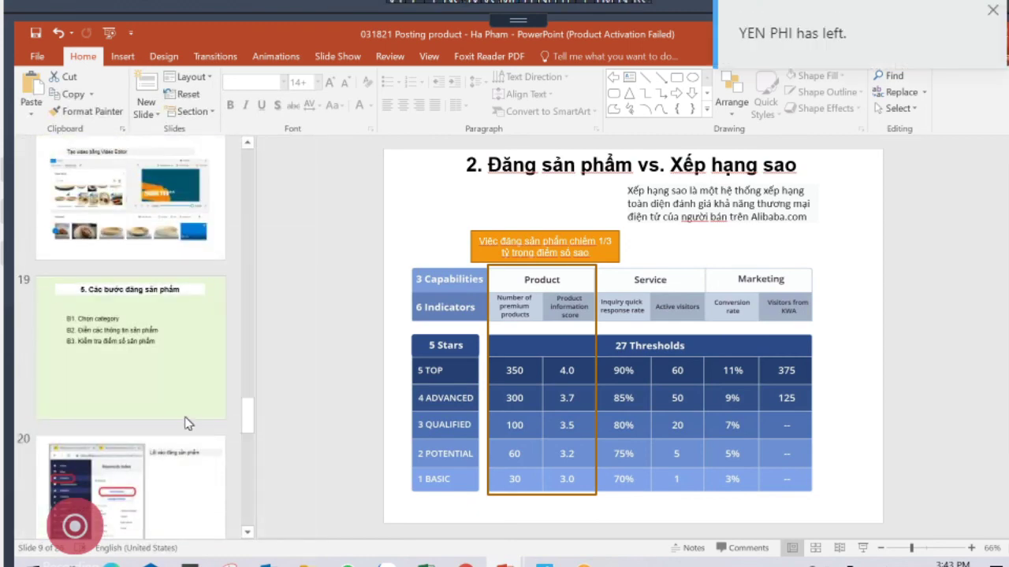
click(138, 473)
click(126, 279)
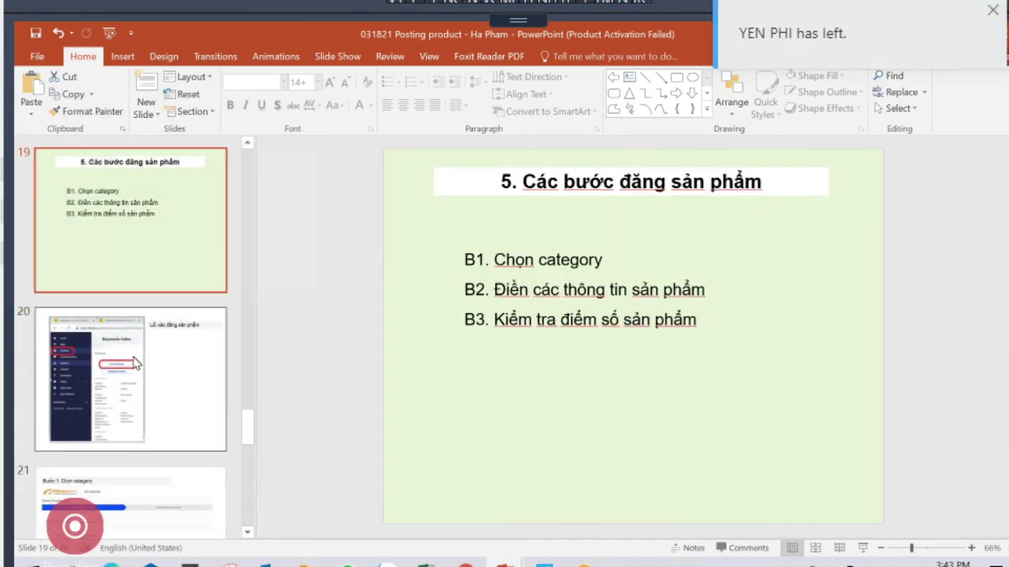
Show slide 24, 6. BULK UPLOAD, in the presentation
scroll(134, 364, down, 6)
scroll(134, 364, up, 2)
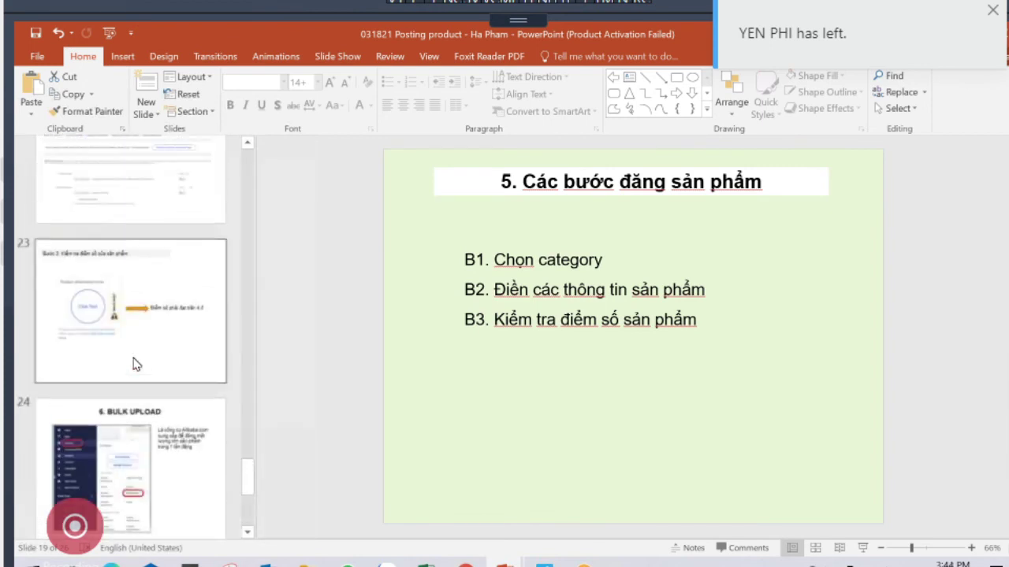
scroll(134, 363, down, 1)
click(134, 363)
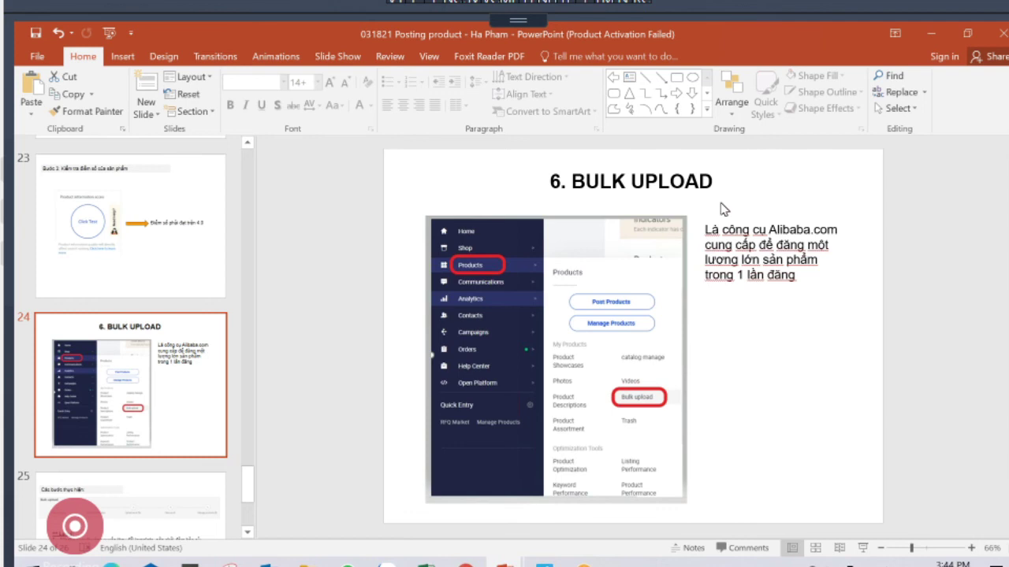
click(809, 330)
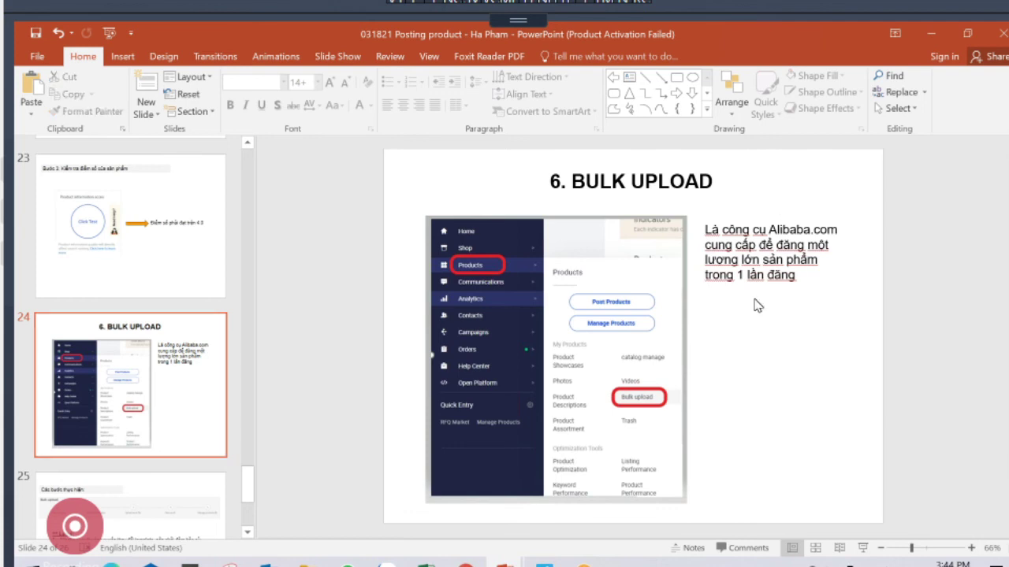
Switch back to Alibaba in the browser and open the Bulk upload page for products
click(432, 558)
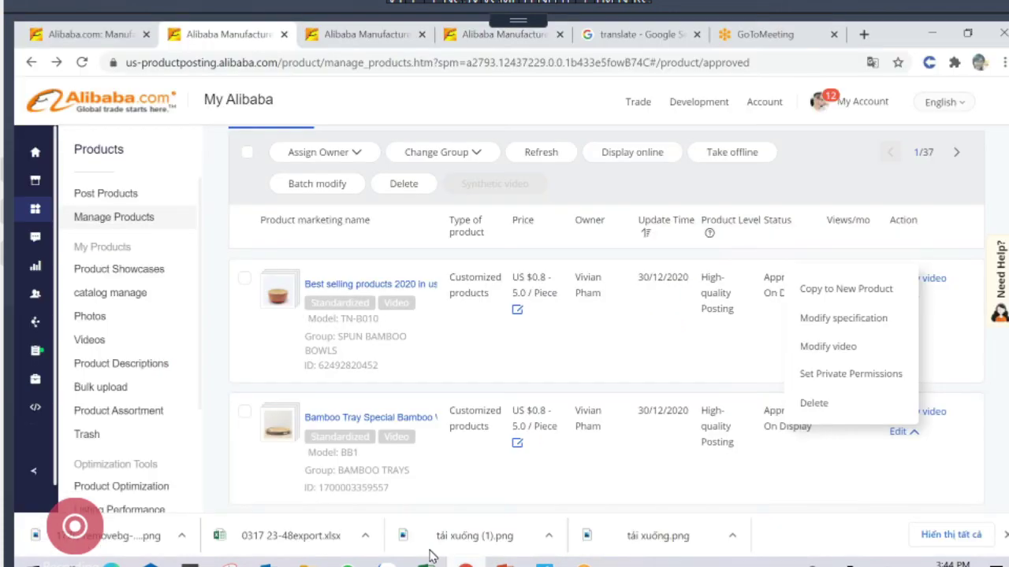
mouse_move(30, 237)
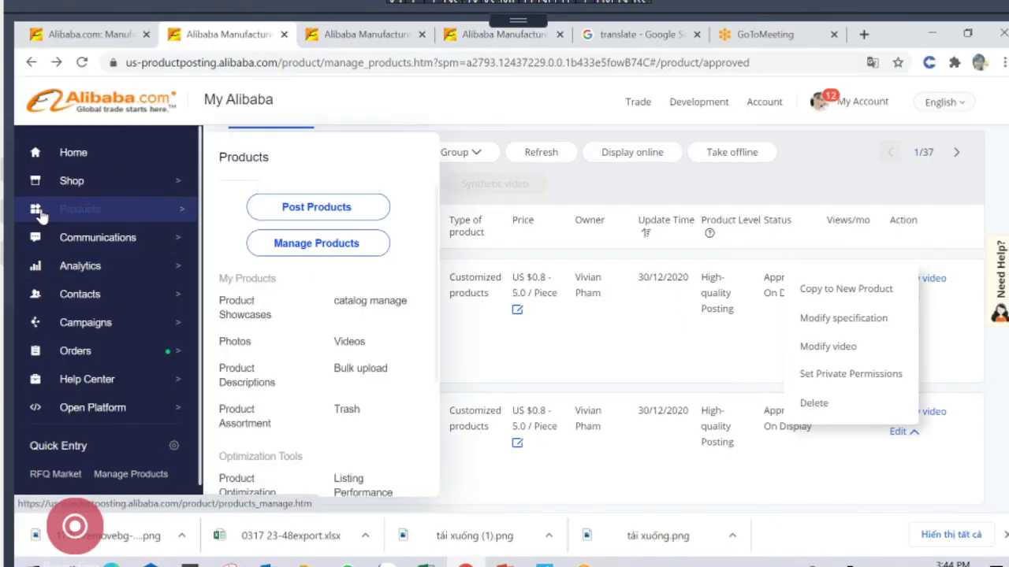
click(349, 375)
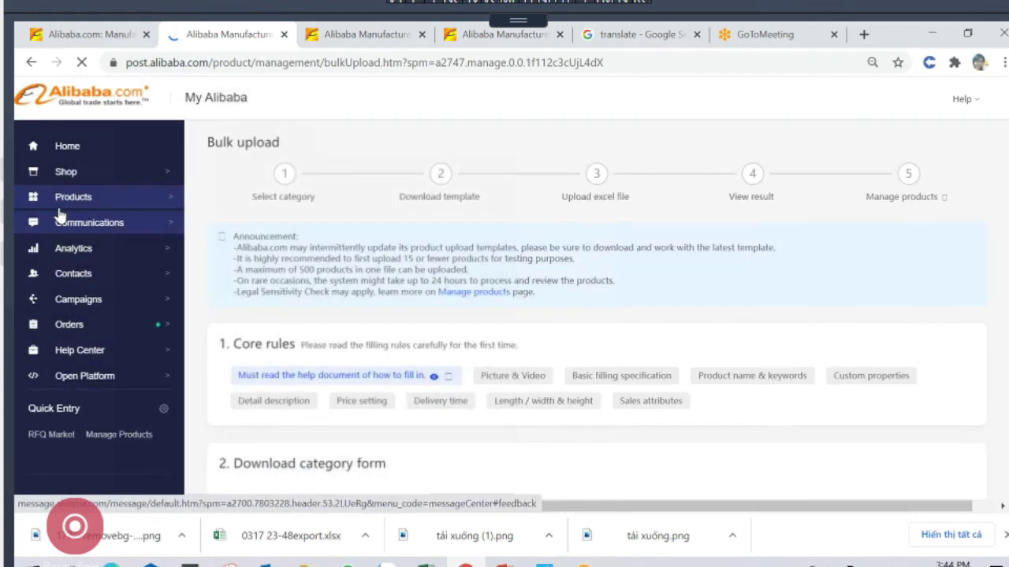
mouse_move(144, 203)
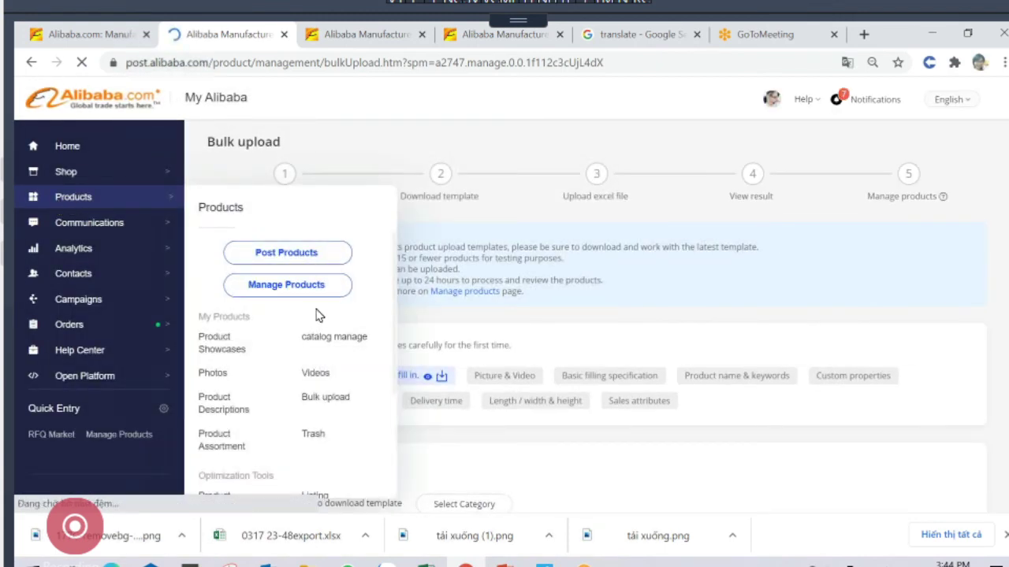
click(312, 402)
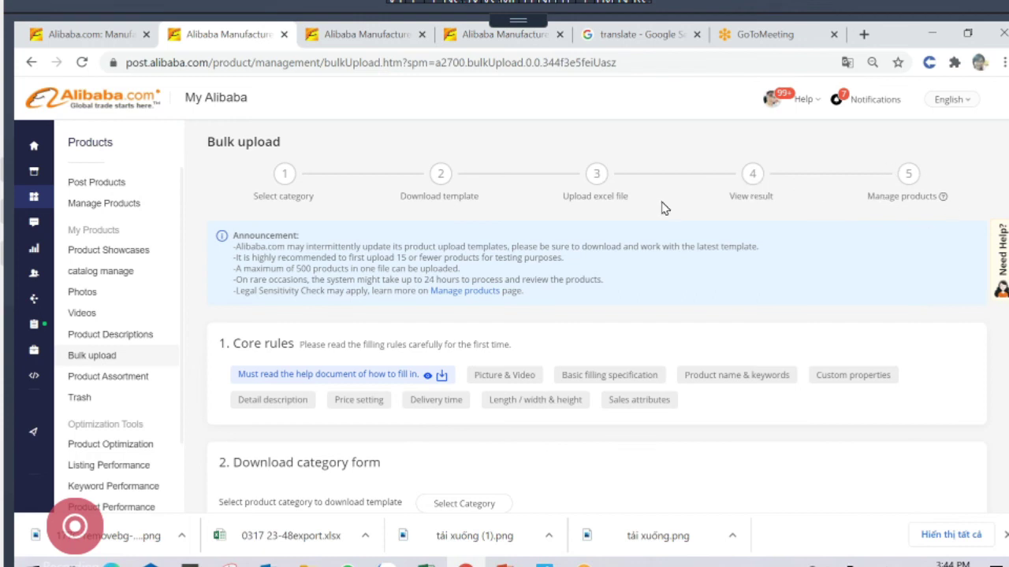
Review the bulk upload page's core rules, category form and upload form sections, including the Picture & Video rule
scroll(323, 331, down, 2)
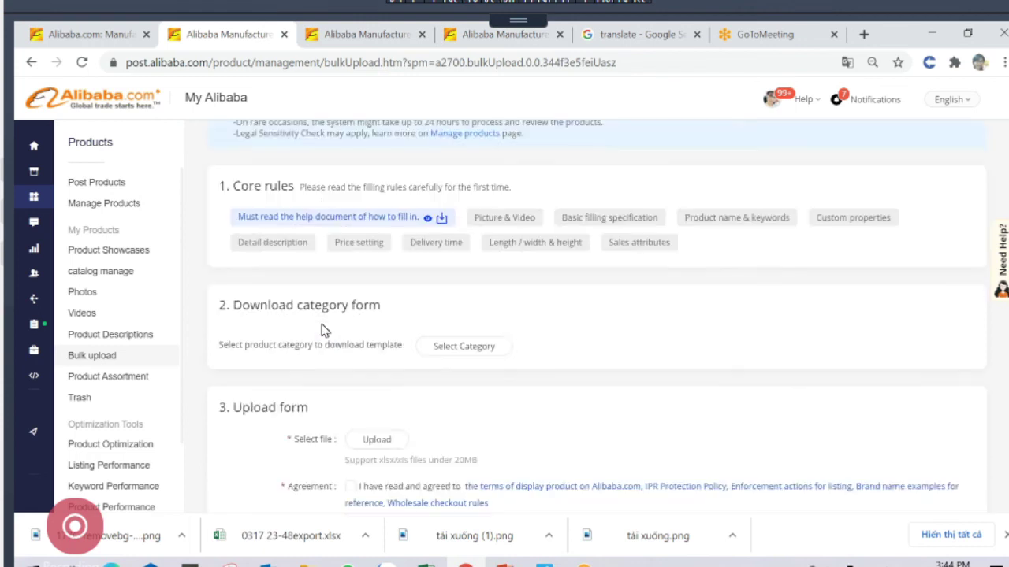
scroll(323, 331, up, 1)
scroll(323, 331, down, 3)
scroll(323, 331, up, 2)
scroll(463, 385, down, 1)
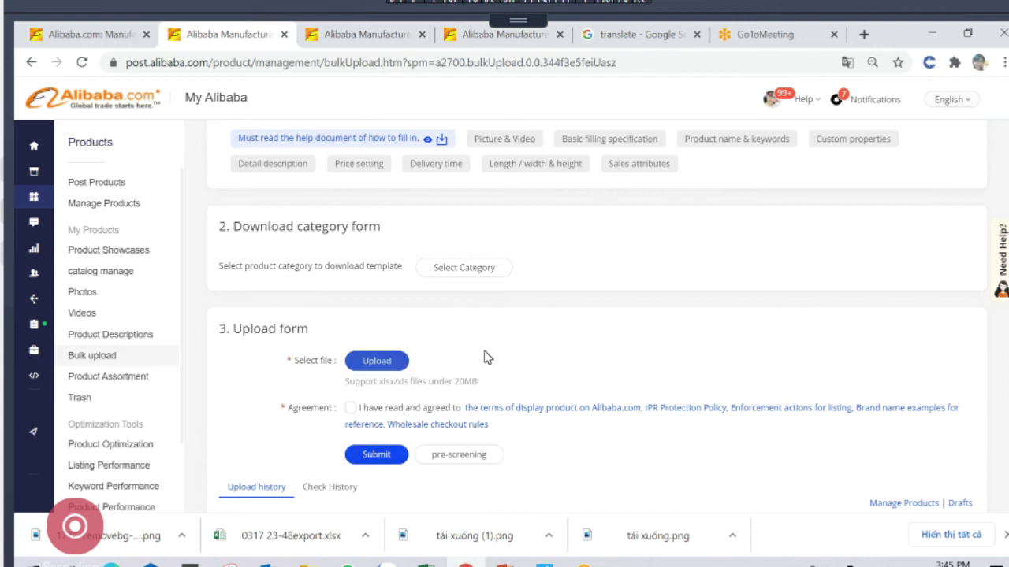
scroll(536, 356, up, 2)
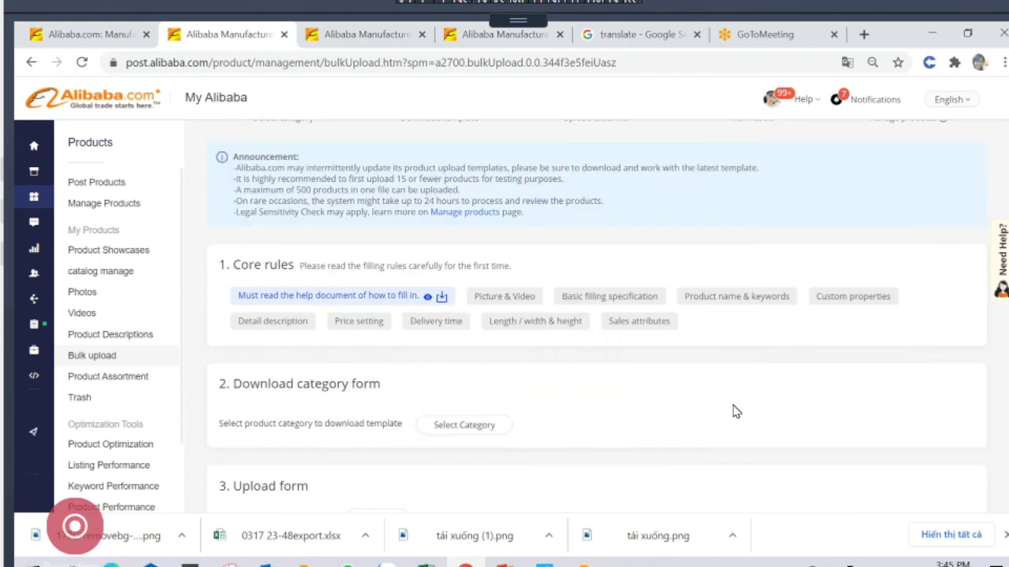
mouse_move(513, 290)
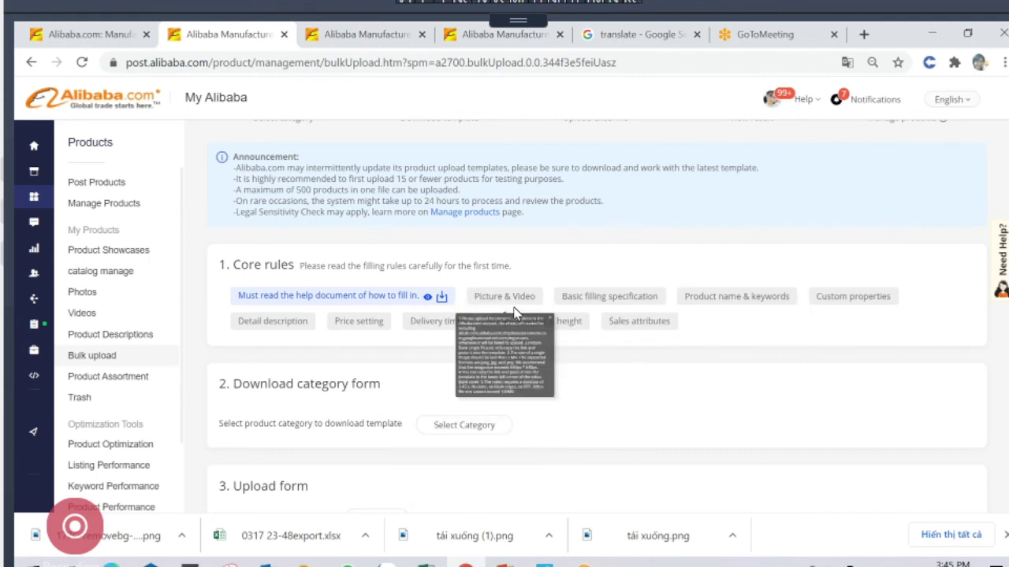
mouse_move(500, 310)
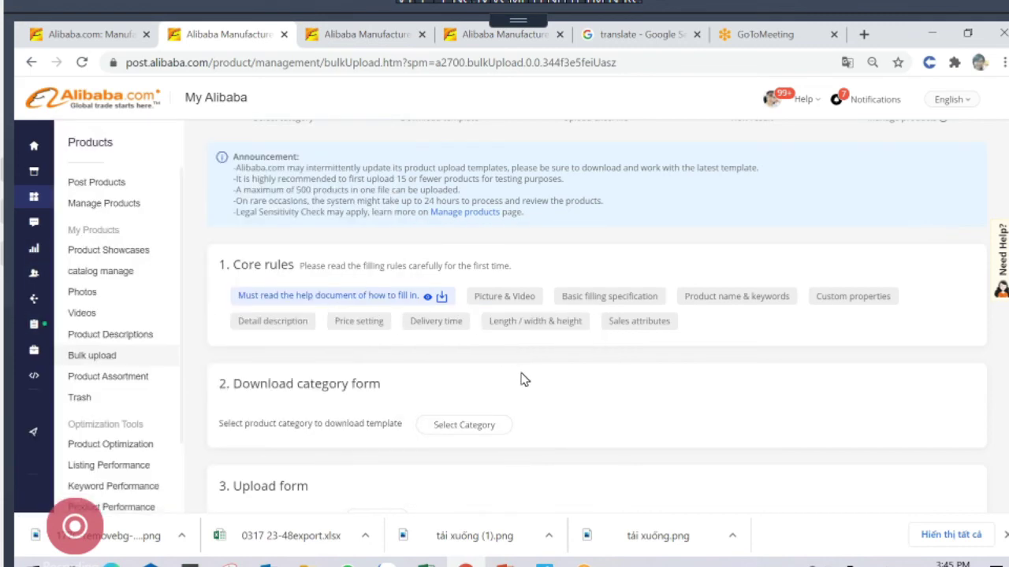
Open the Photo Bank in a separate browser tab while keeping the Bulk upload page in view
click(91, 299)
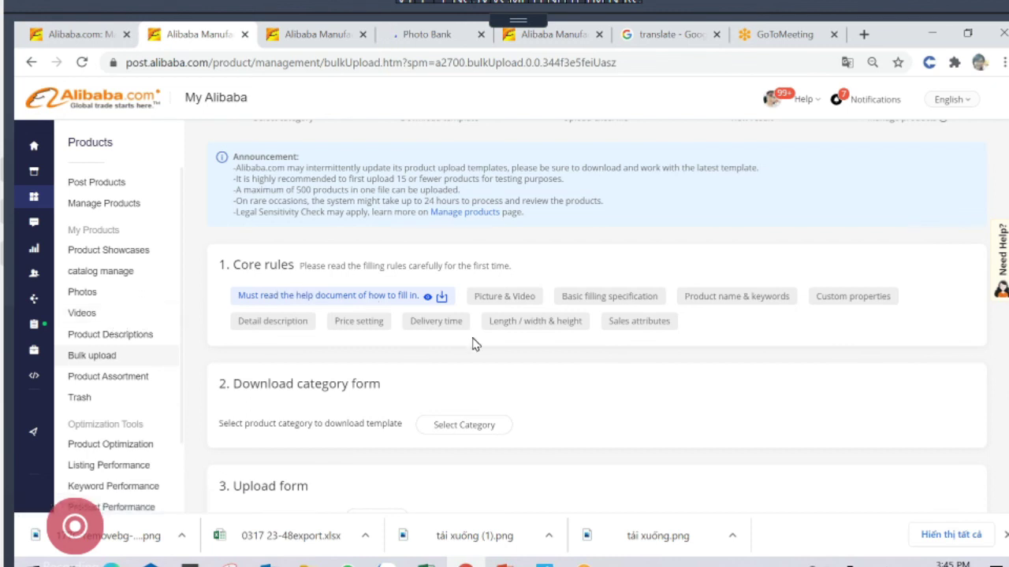
scroll(474, 344, up, 1)
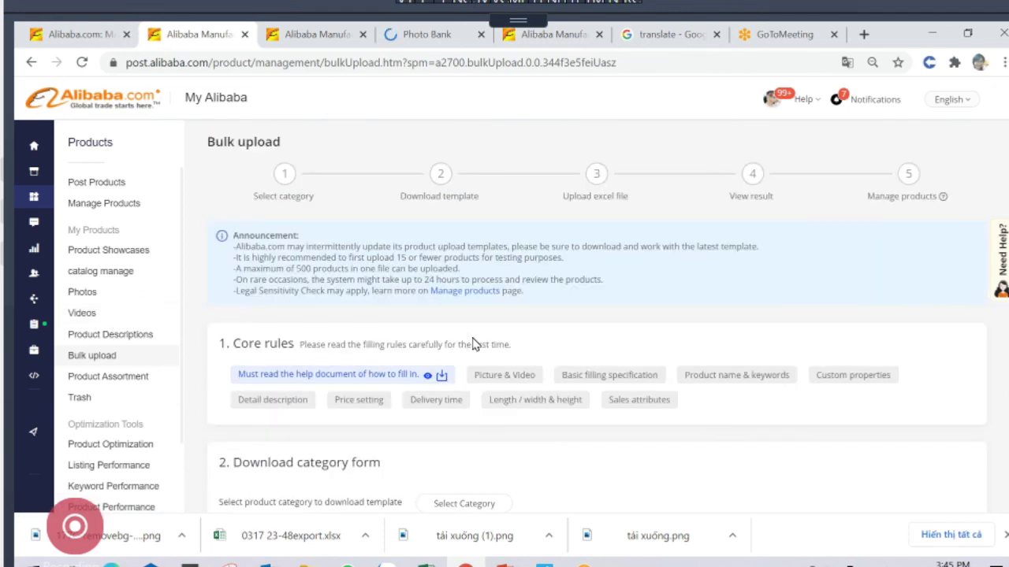
scroll(474, 344, down, 1)
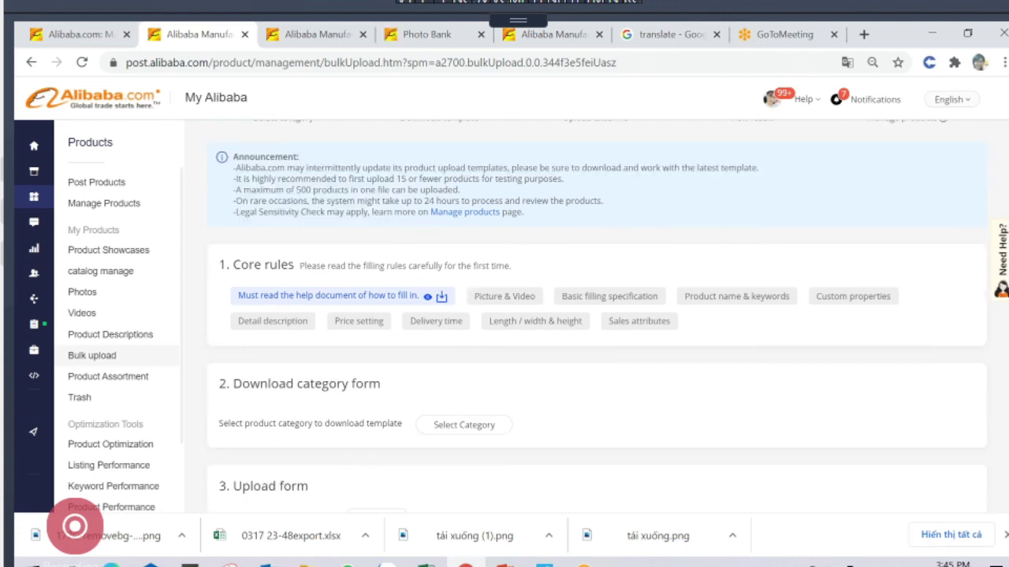
Open the bulk upload help document and skim its introduction, valid values and image upload specifications
click(386, 296)
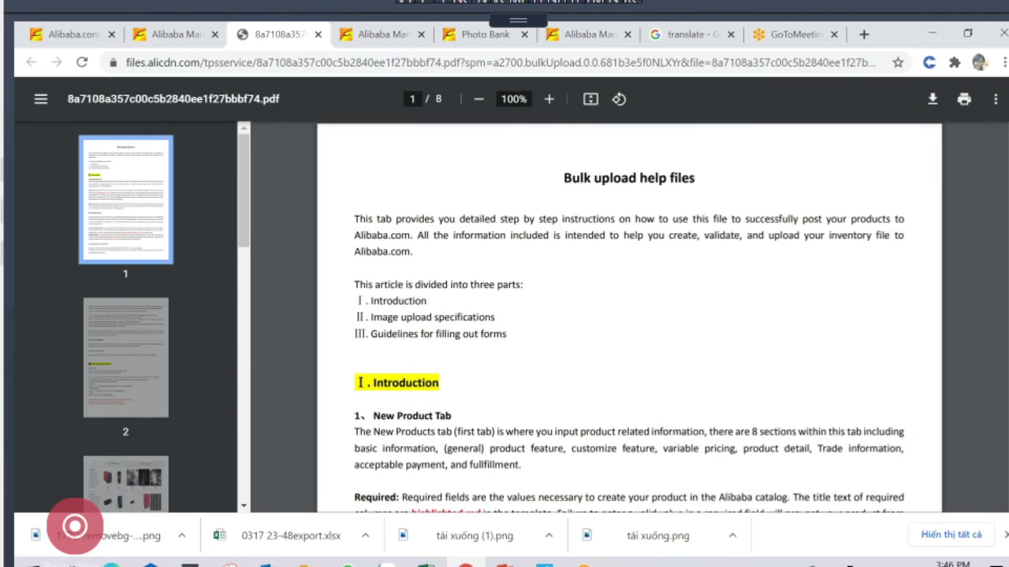
scroll(482, 355, down, 15)
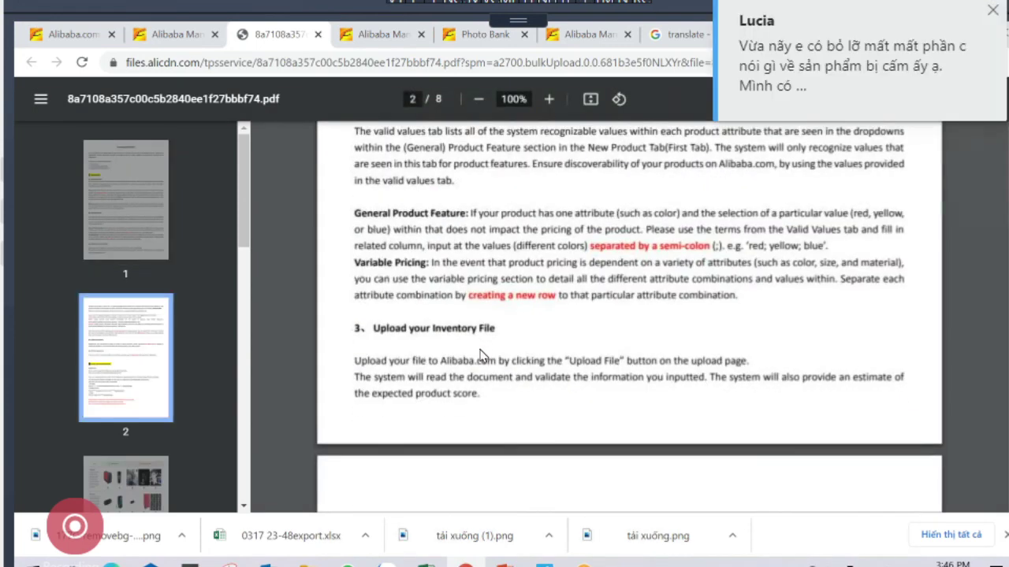
scroll(482, 355, down, 4)
scroll(482, 354, up, 10)
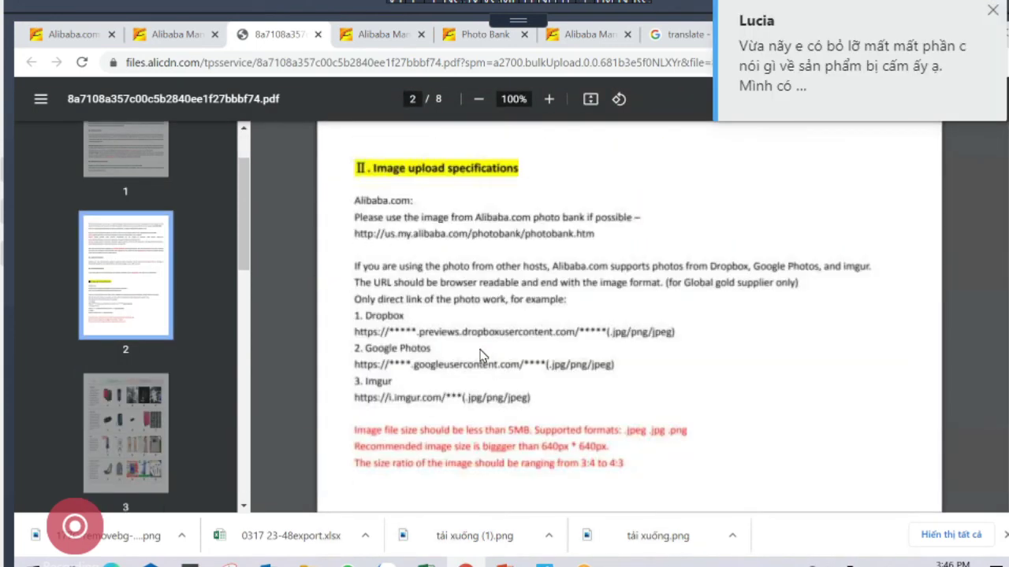
scroll(482, 354, up, 10)
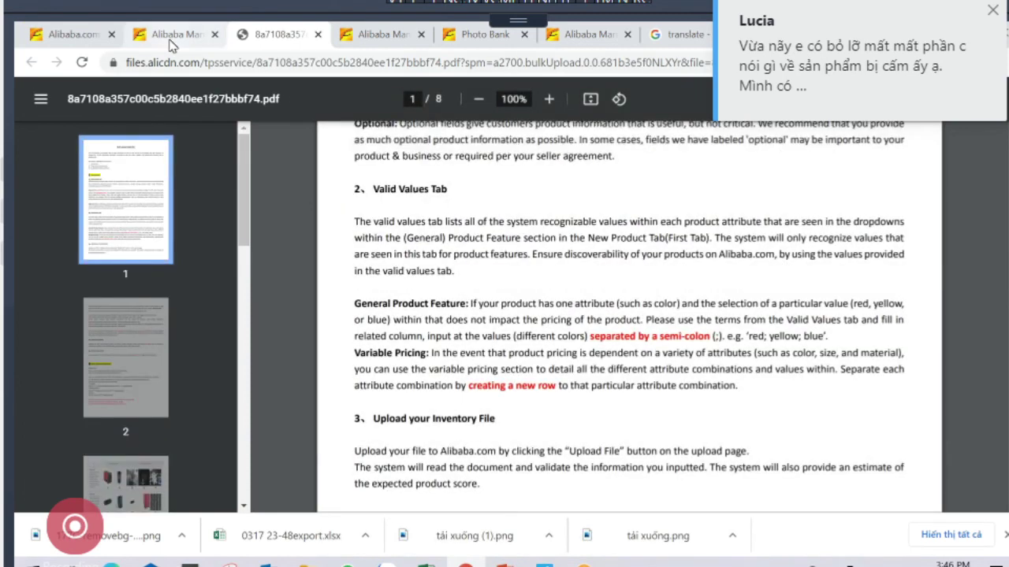
Return to the Bulk upload page and choose the recently used category Commercial Service Equipment >> Restaurant & Hotel Supplies >> Serving Trays
click(170, 35)
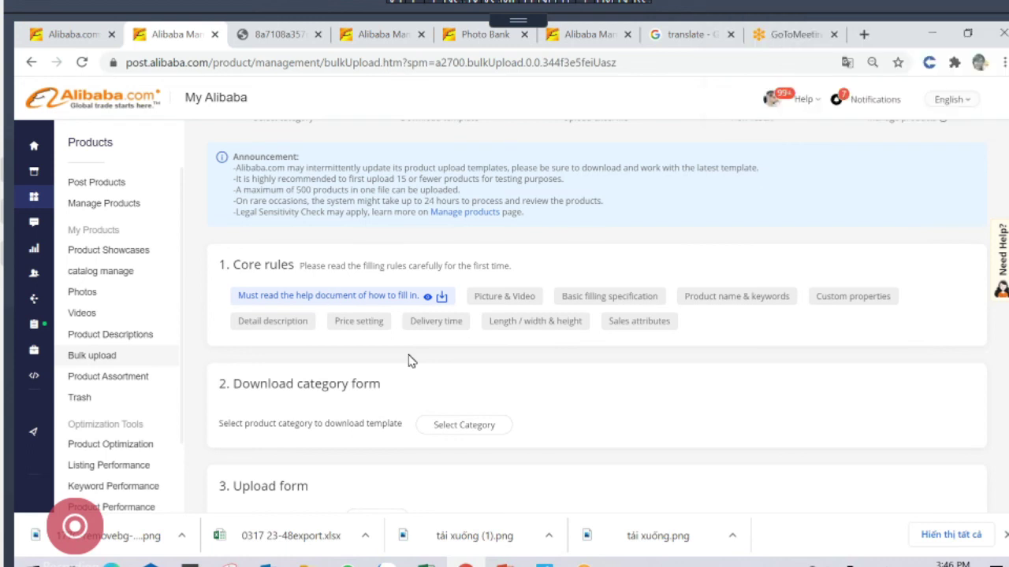
scroll(408, 360, up, 1)
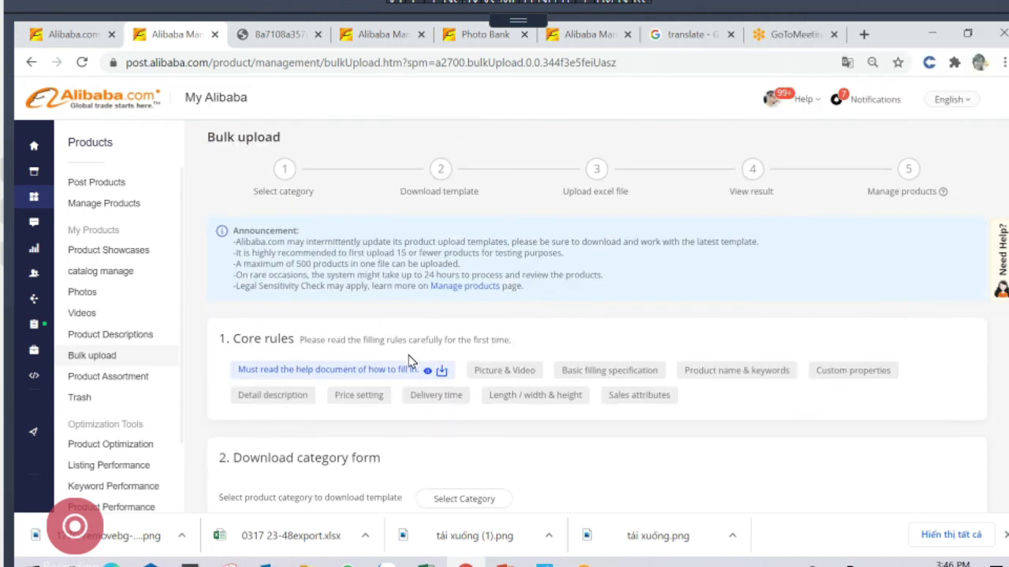
scroll(409, 361, down, 2)
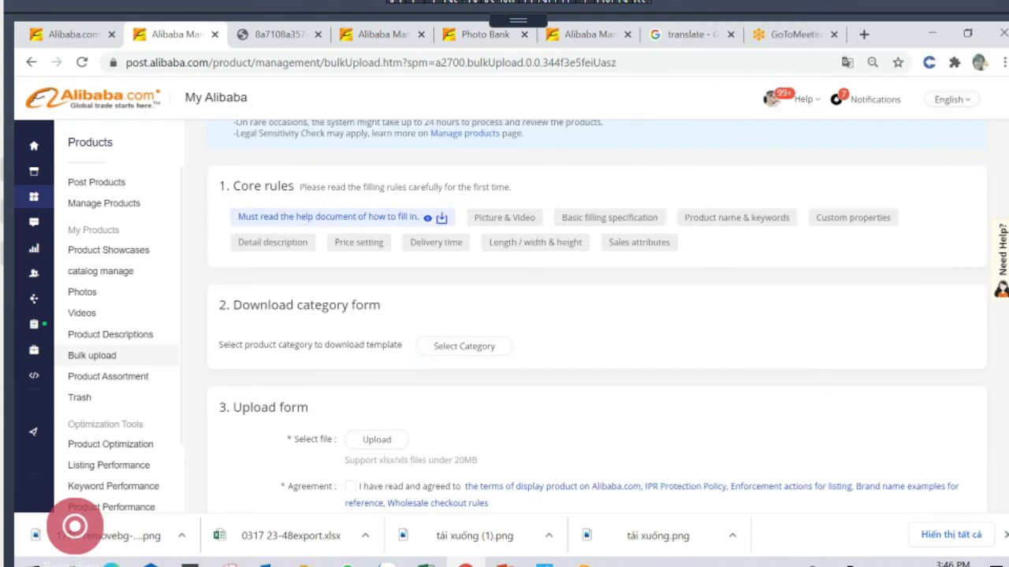
click(431, 353)
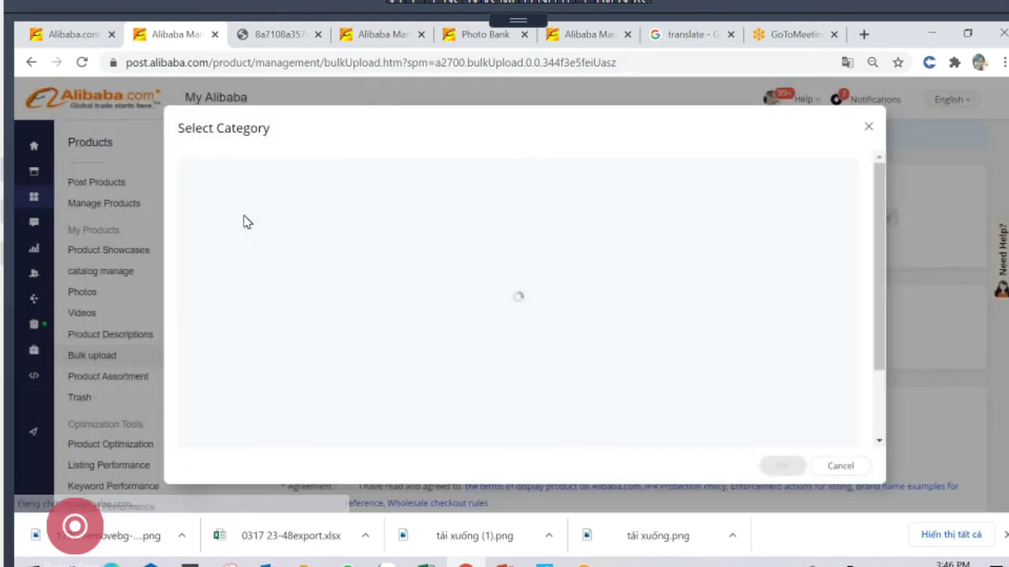
click(867, 129)
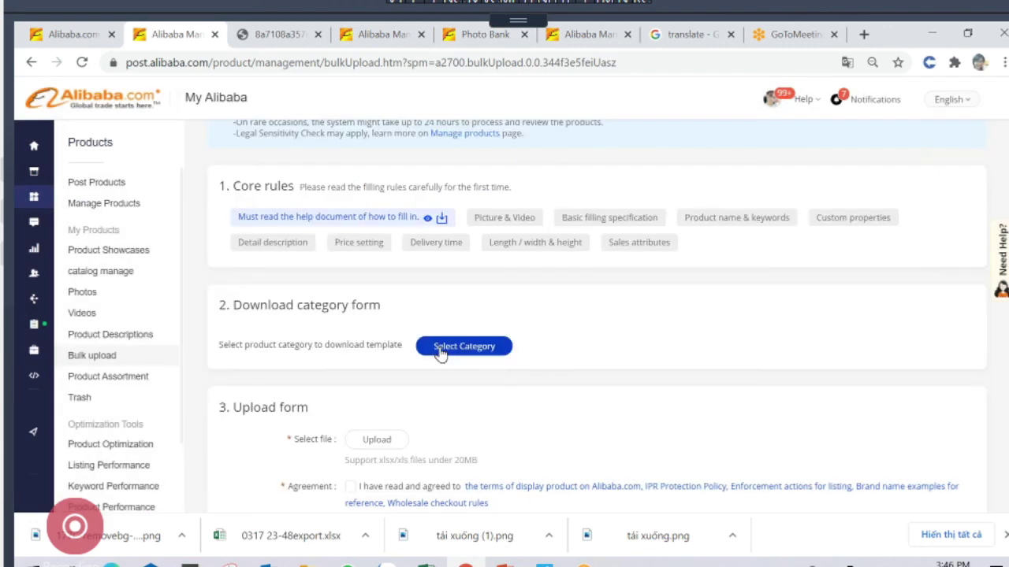
click(489, 356)
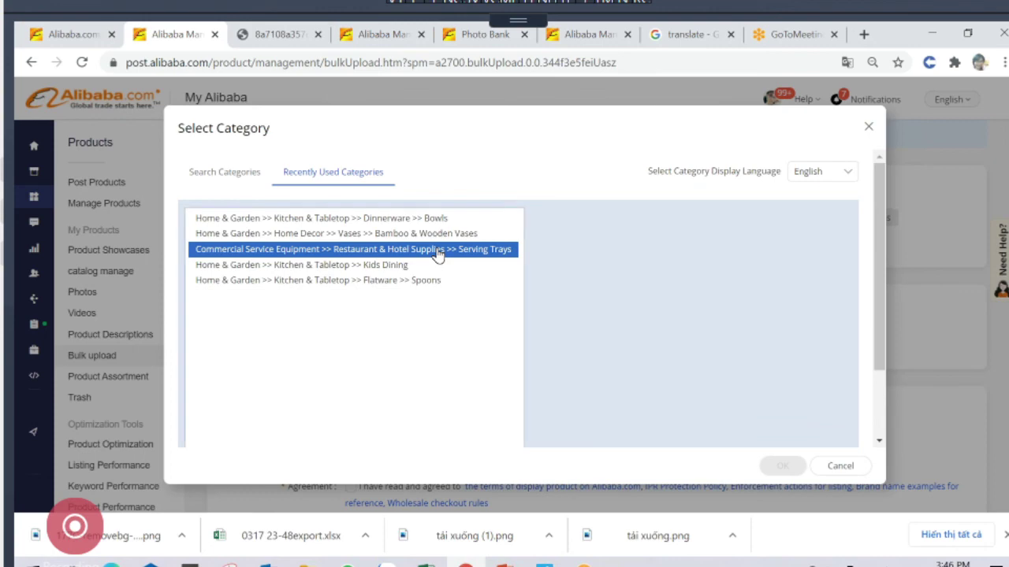
click(438, 254)
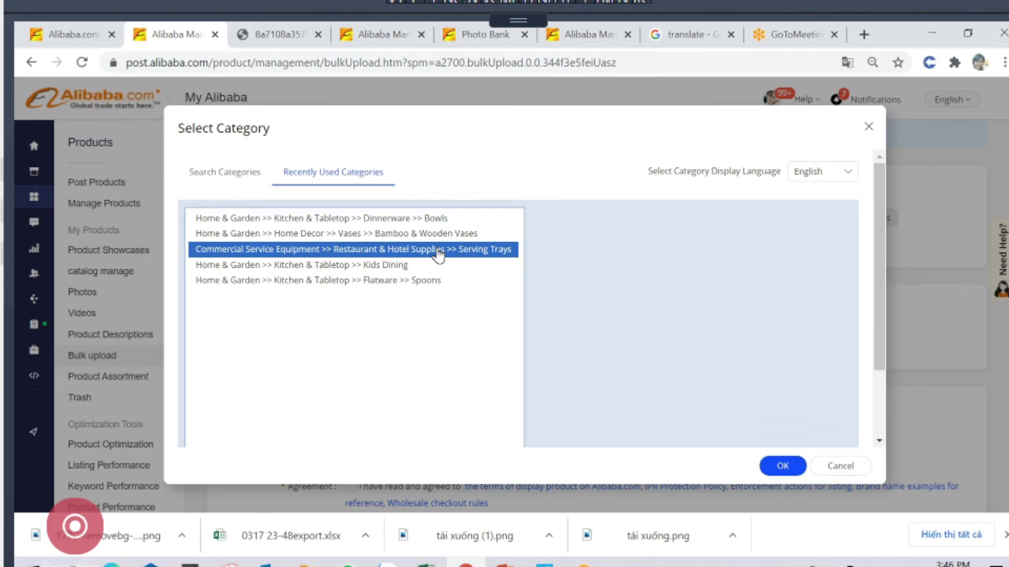
click(780, 468)
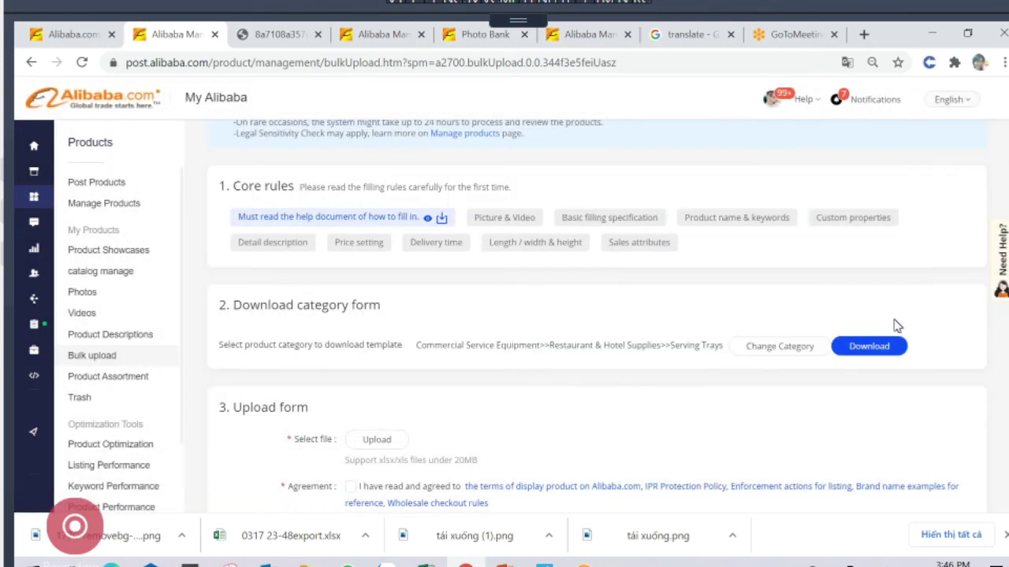
Download the Serving Trays category template, open the workbook in Excel and enable editing
click(867, 349)
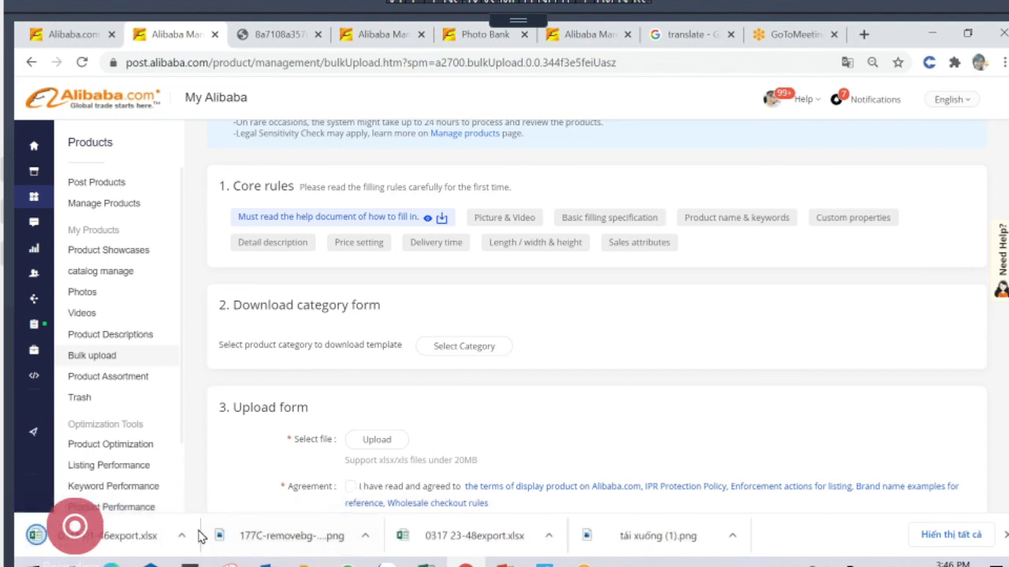
click(151, 539)
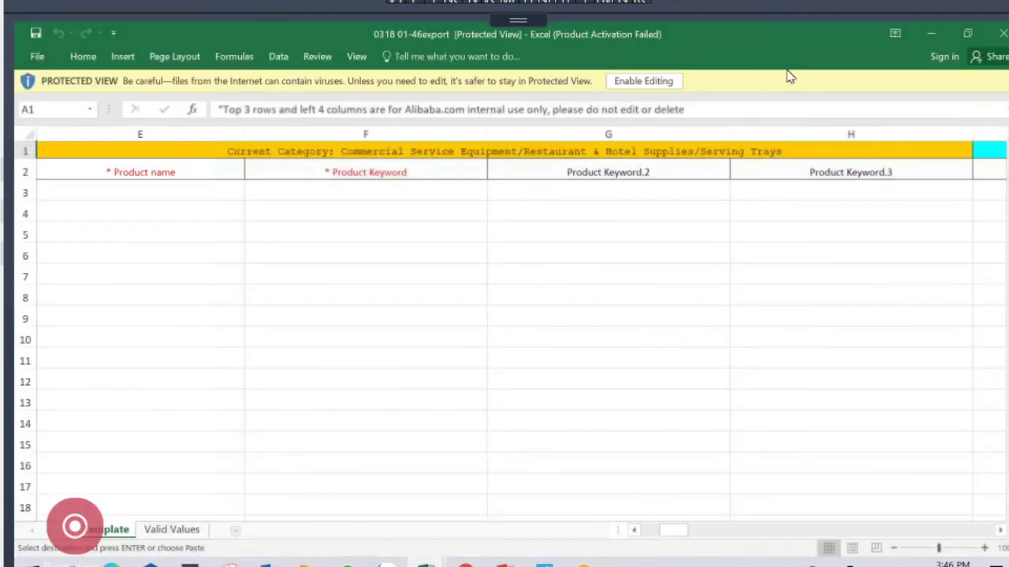
click(643, 80)
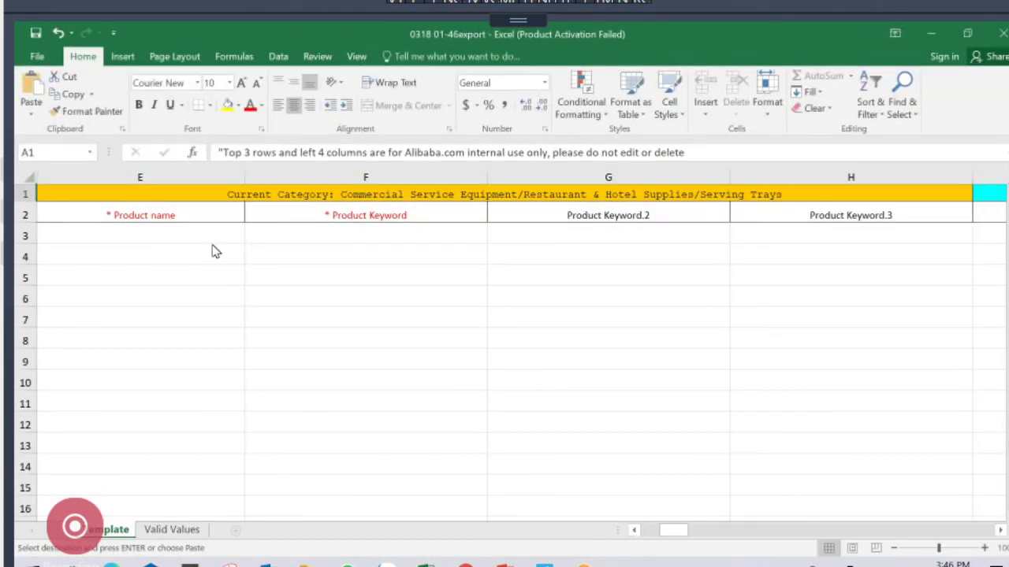
Review the template's product name, keyword and photo headers, ending on the first empty Product Photo cell
click(67, 215)
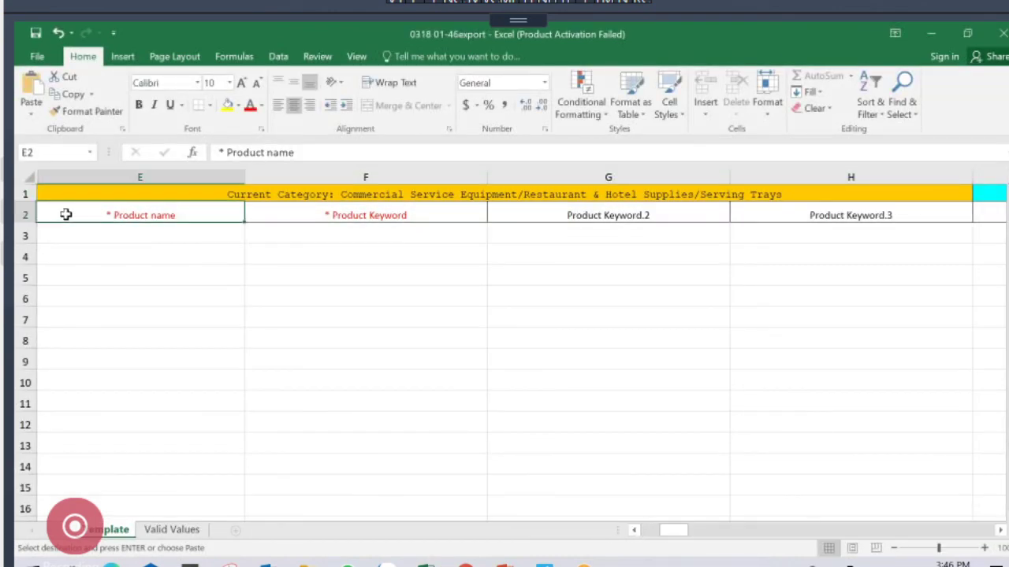
key(Right)
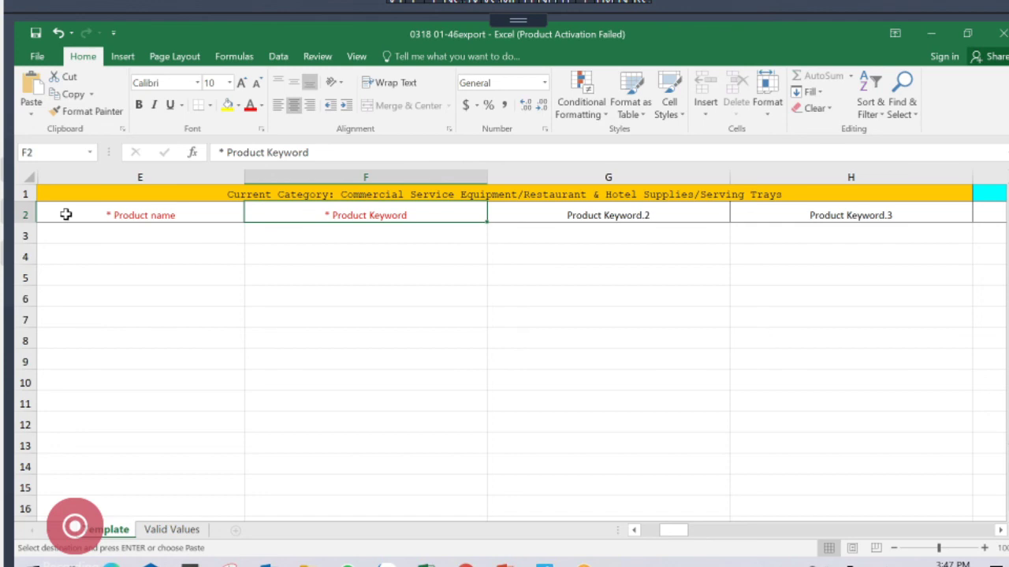
key(Right)
key(Right)
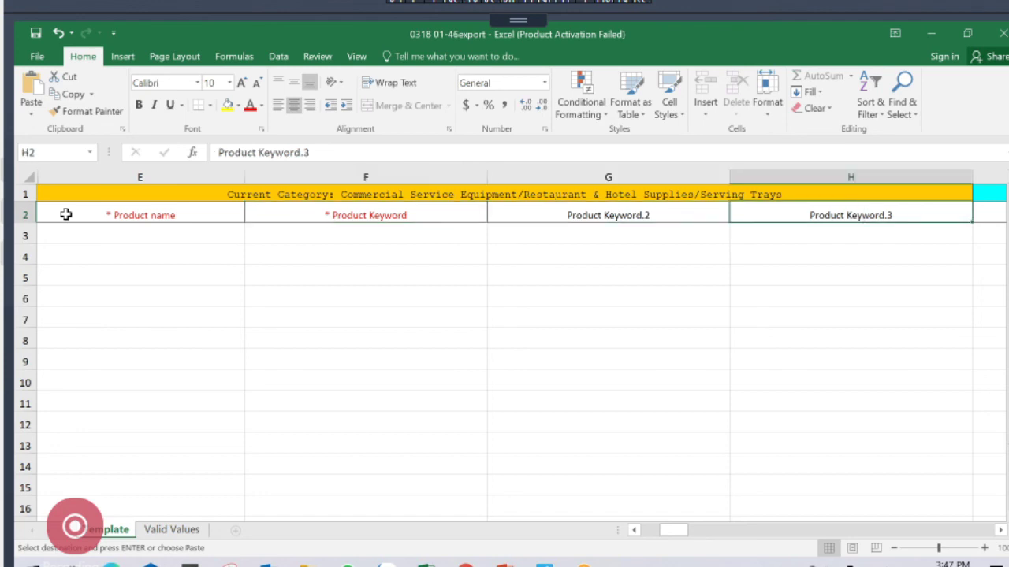
key(Right)
key(Right)
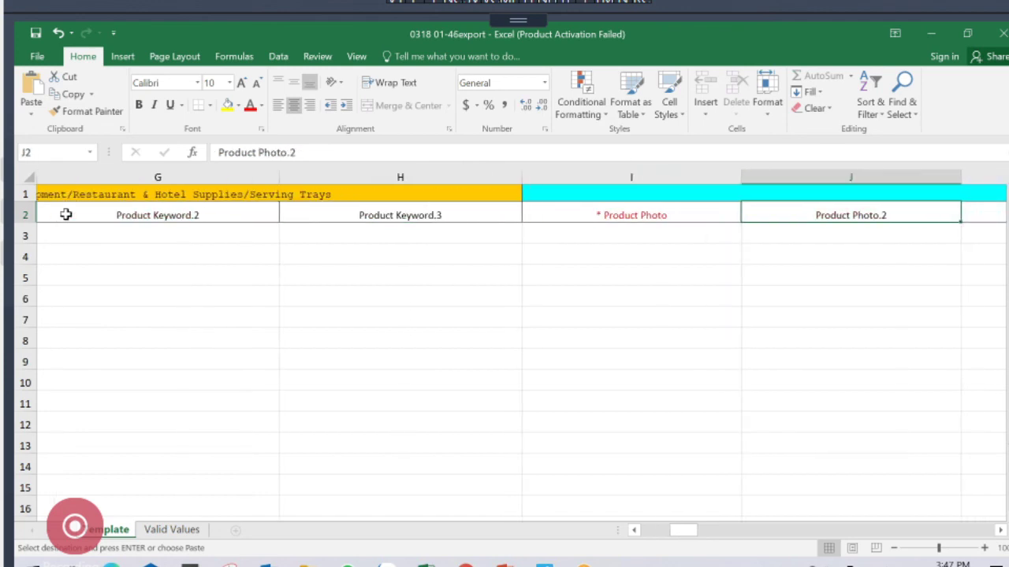
click(593, 239)
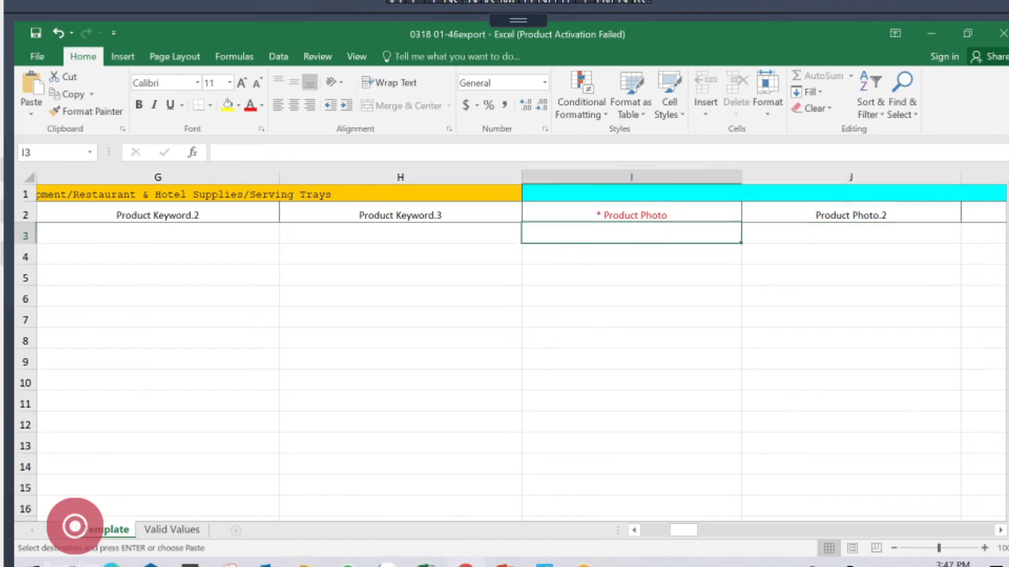
Switch back to the help document in the browser and check its image examples and Product Video requirements
click(465, 563)
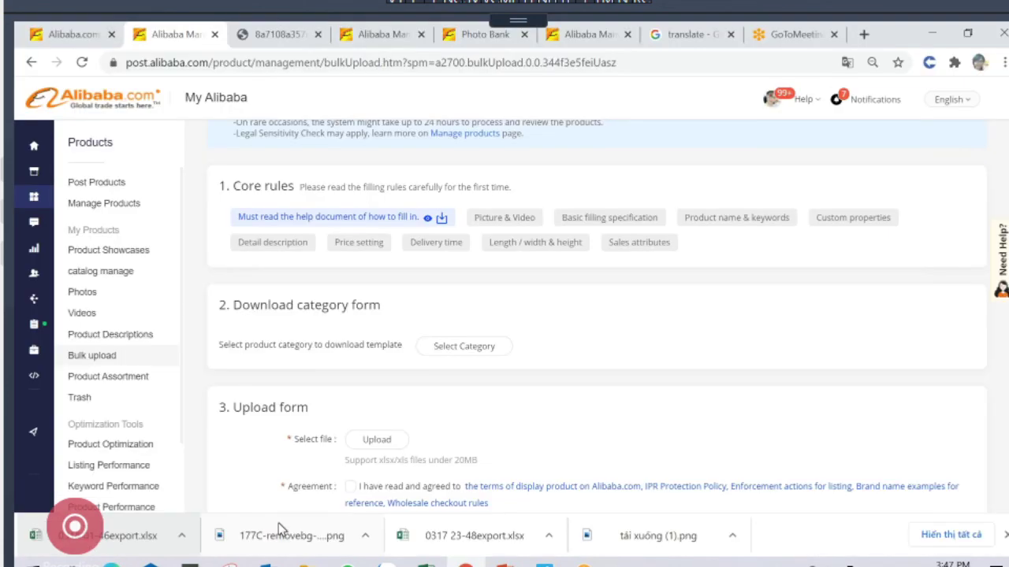
click(252, 35)
scroll(613, 410, down, 1)
scroll(613, 409, down, 20)
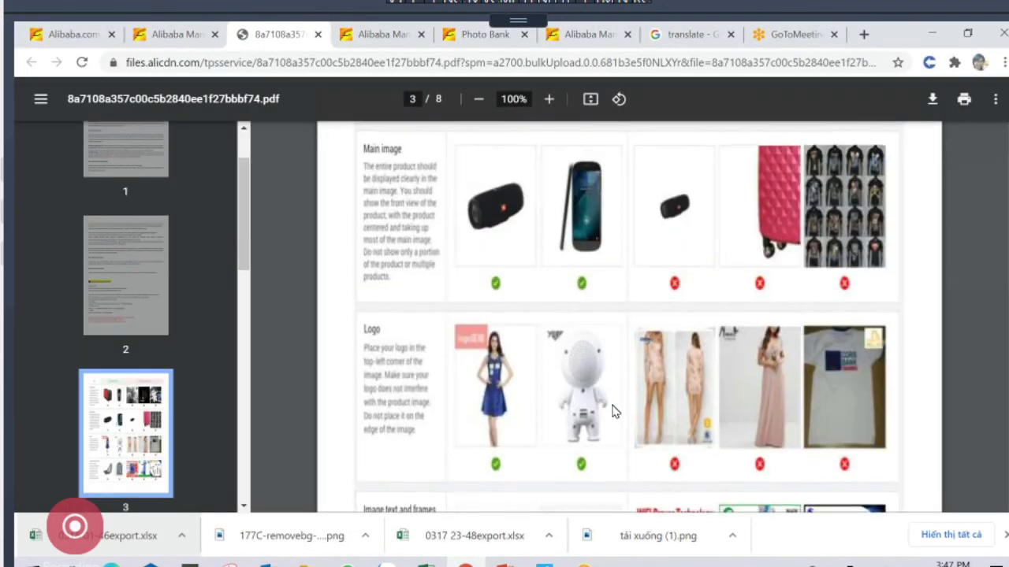
scroll(613, 410, down, 10)
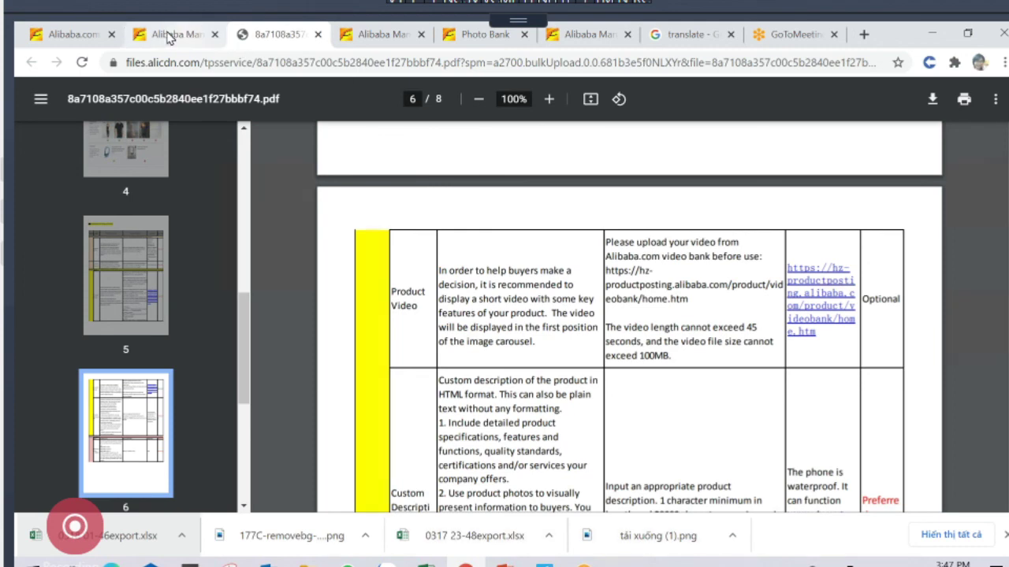
Open the Photo Bank from the Bulk upload page in a new browser tab and copy the link of photo IMG_0212
click(168, 34)
middle_click(82, 292)
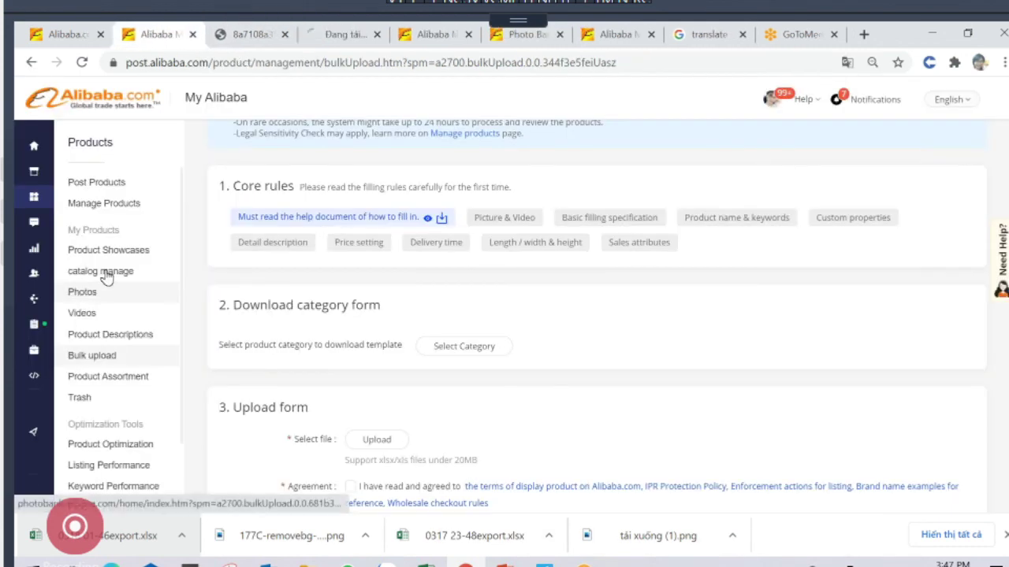
click(337, 35)
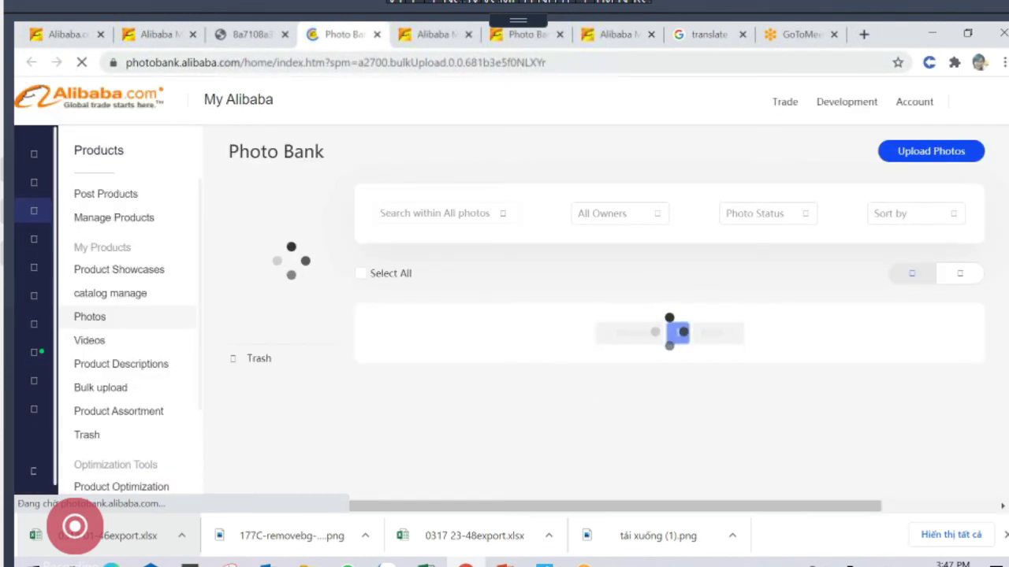
key(ctrl+l)
mouse_move(585, 359)
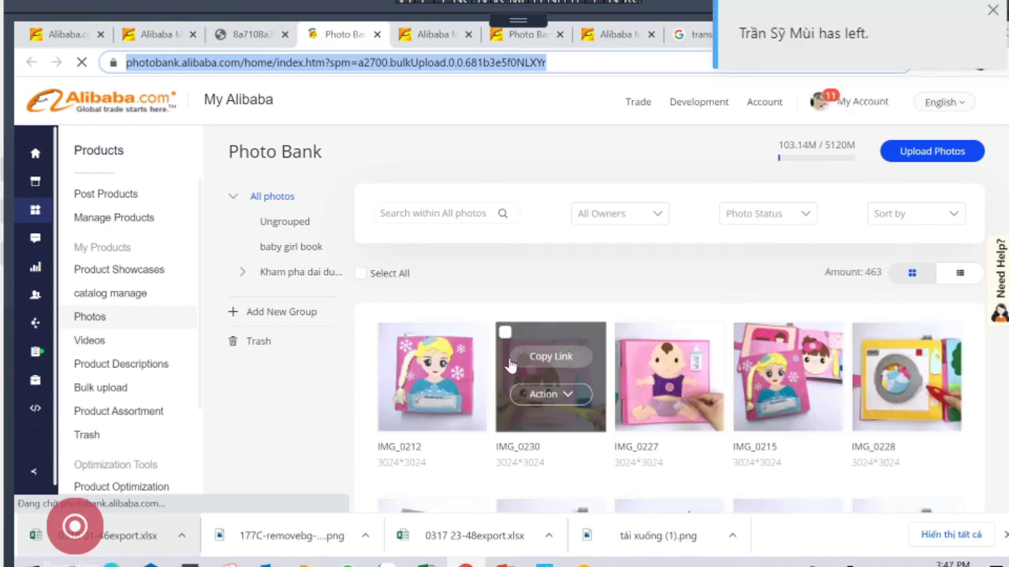
click(432, 356)
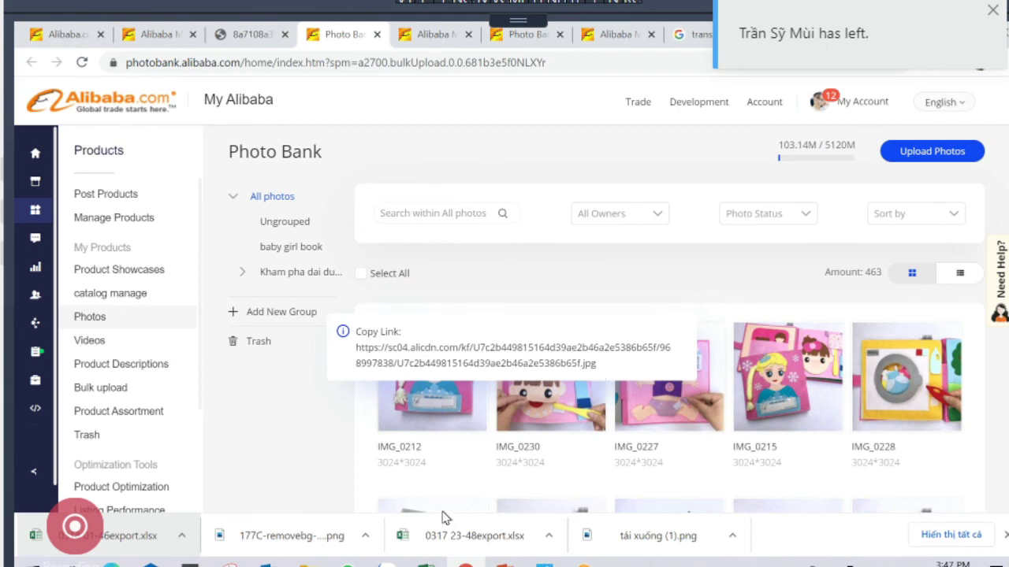
Switch to the 0318 01-46export workbook and review its photo, video, Custom Description, Place of Origin and Brand Name columns in row 3
mouse_move(426, 564)
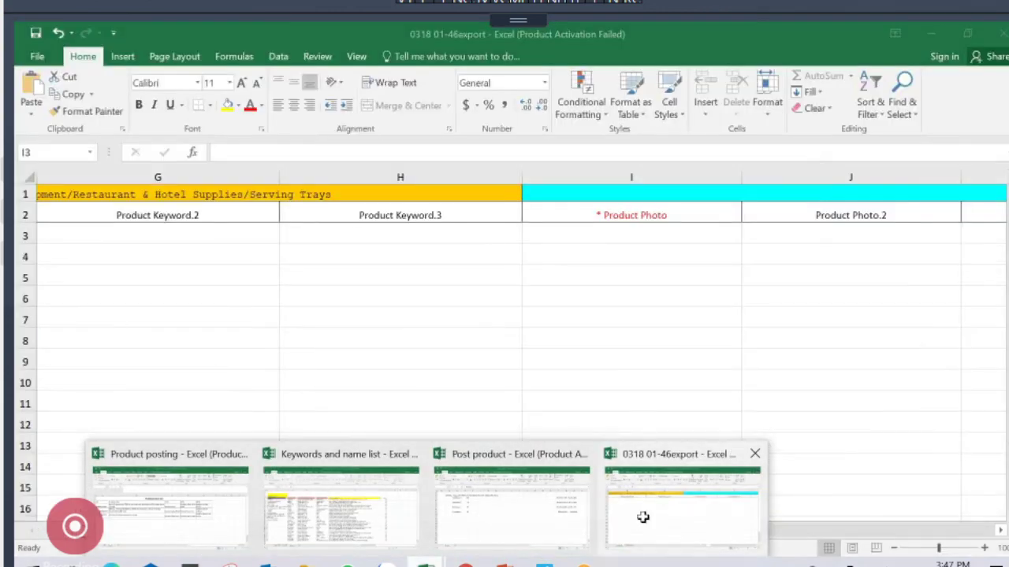
click(643, 517)
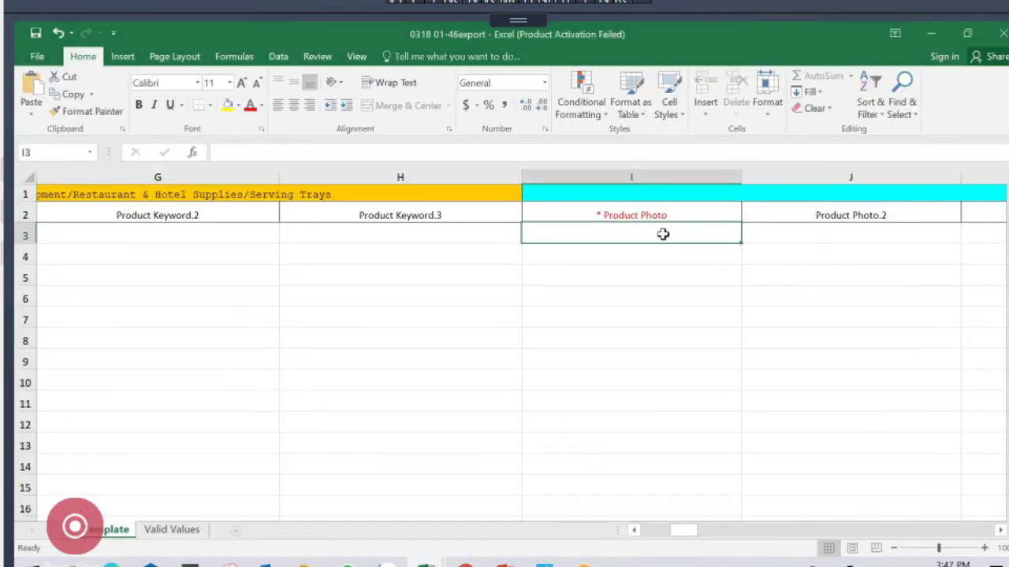
key(Tab)
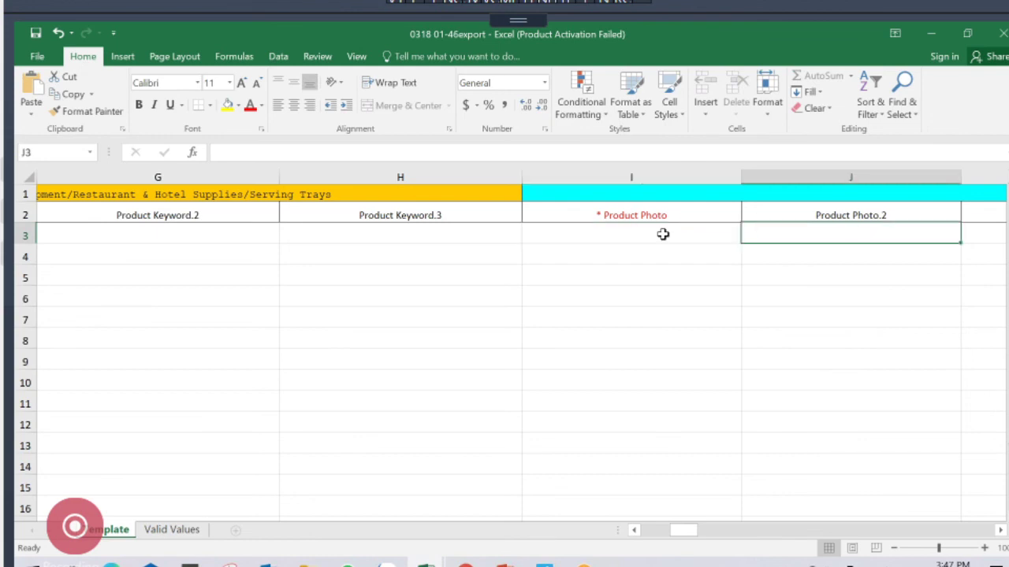
key(Tab)
key(Tab)
key(Tab)
key(Tab)
key(Tab)
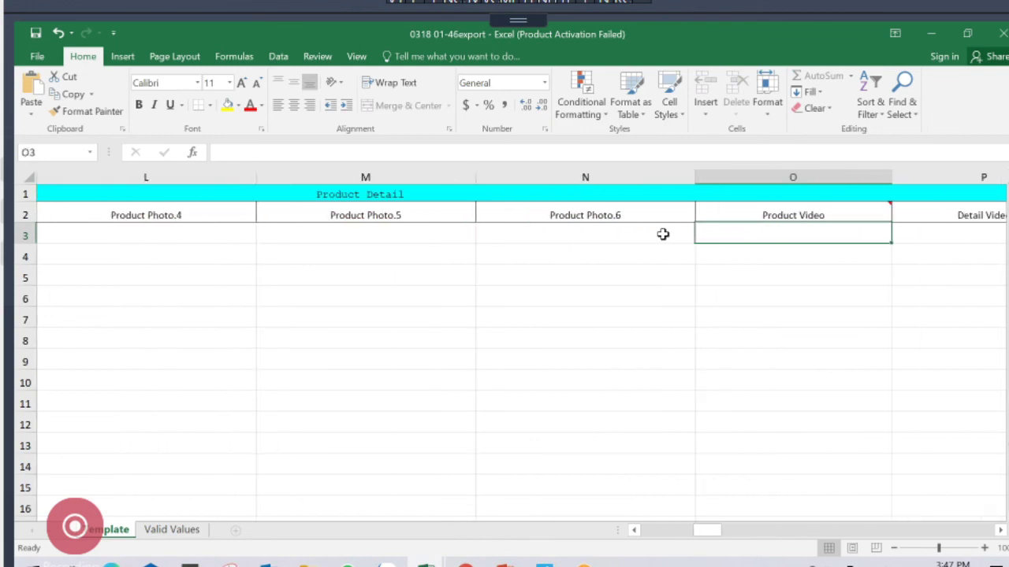
key(Tab)
key(Tab)
key(Tab)
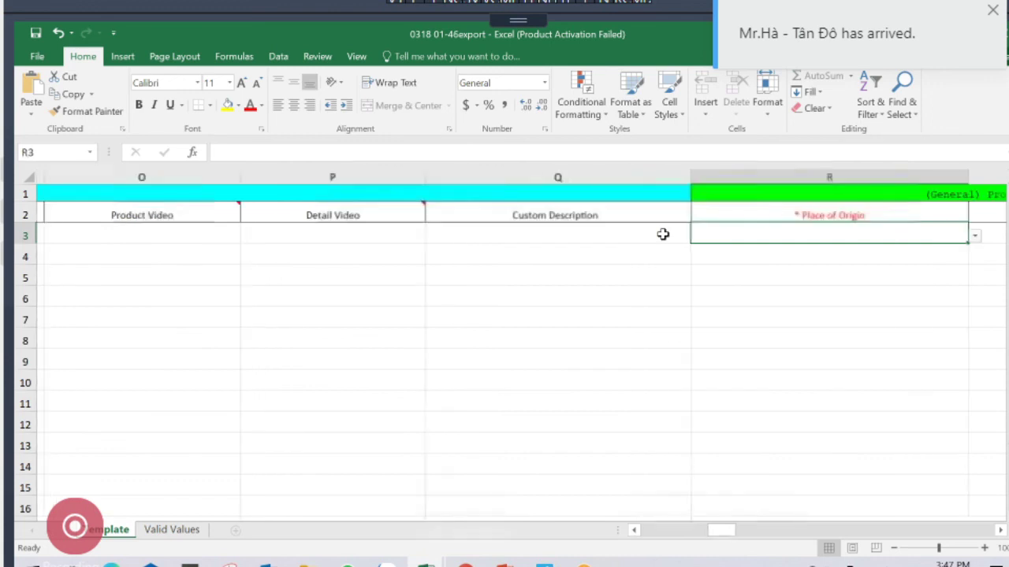
key(Tab)
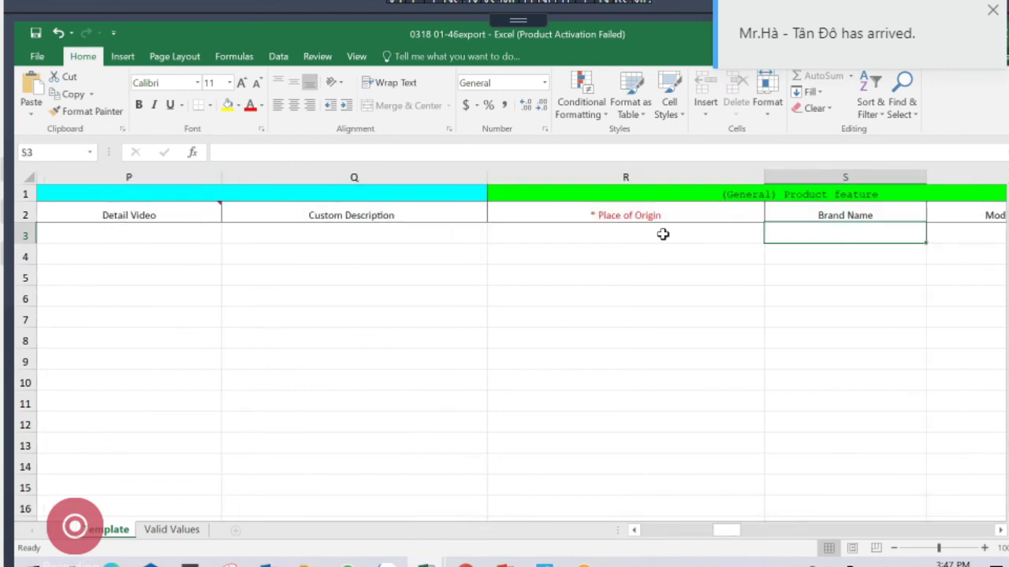
click(663, 234)
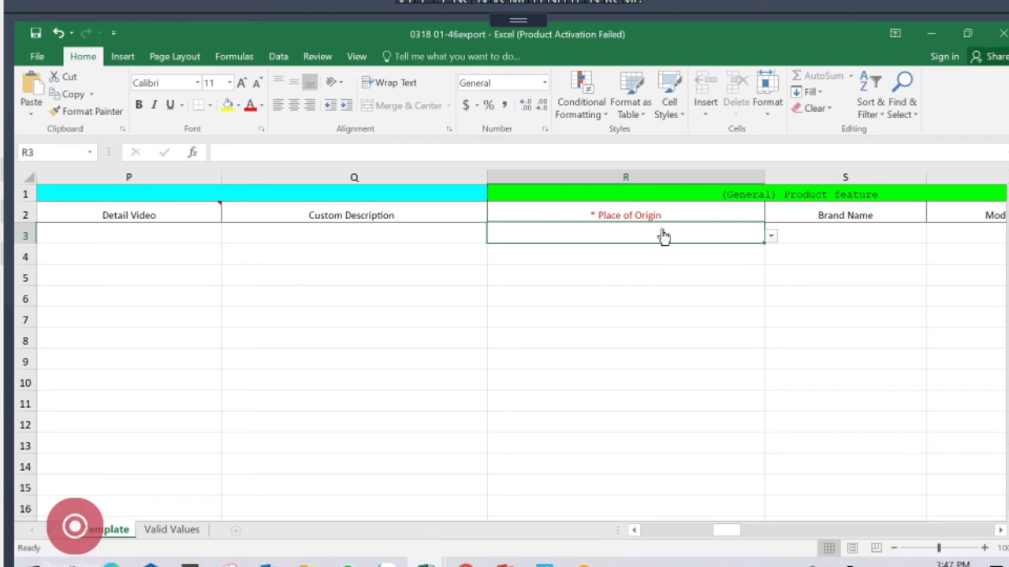
Examine the remaining template columns, from Model Number and More Details through Variable pricing to Unit and Quantity Price
key(Tab)
key(Tab)
key(Tab)
key(Tab)
key(Tab)
key(Tab)
key(Tab)
key(Tab)
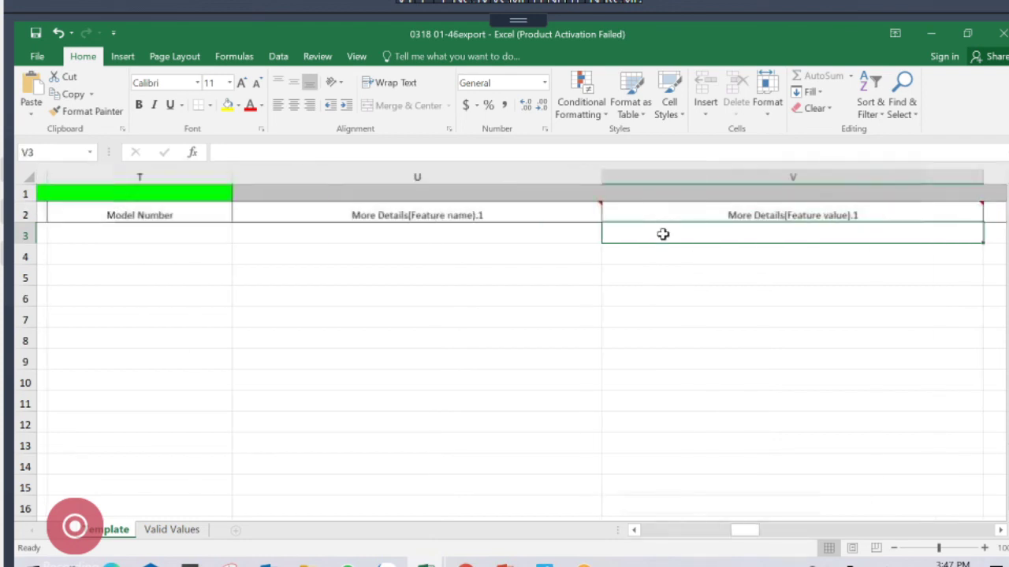
key(Tab)
key(Tab)
key(Tab)
key(Tab)
key(Tab)
key(Tab)
key(Tab)
key(Tab)
key(Tab)
key(Tab)
key(Tab)
key(Tab)
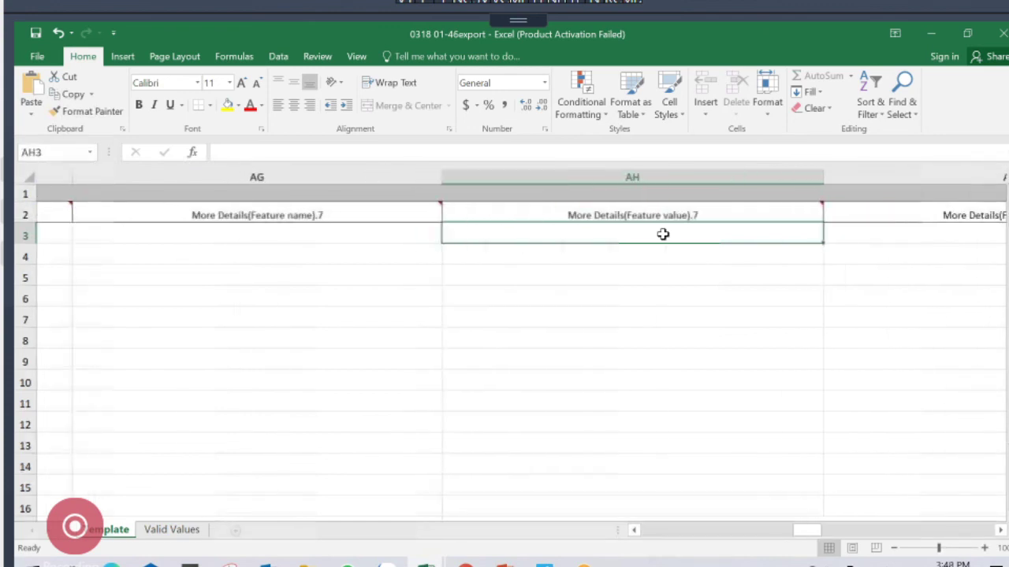
key(Tab)
key(Tab)
key(Tab)
key(Tab)
key(Tab)
key(Tab)
key(Tab)
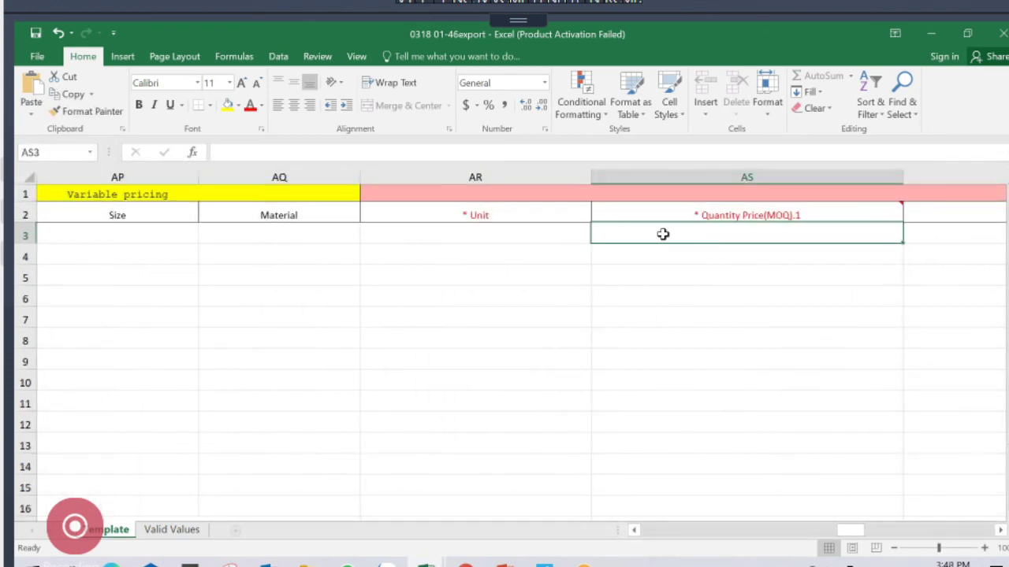
Return to the template's Product name column and select cells E3 to E10
drag(849, 531, 673, 534)
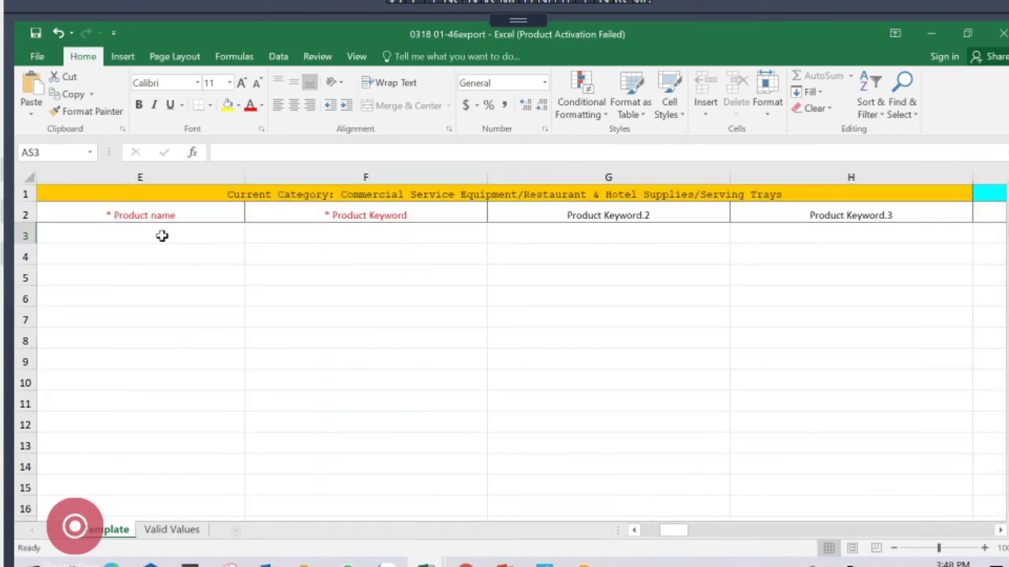
drag(159, 242, 158, 382)
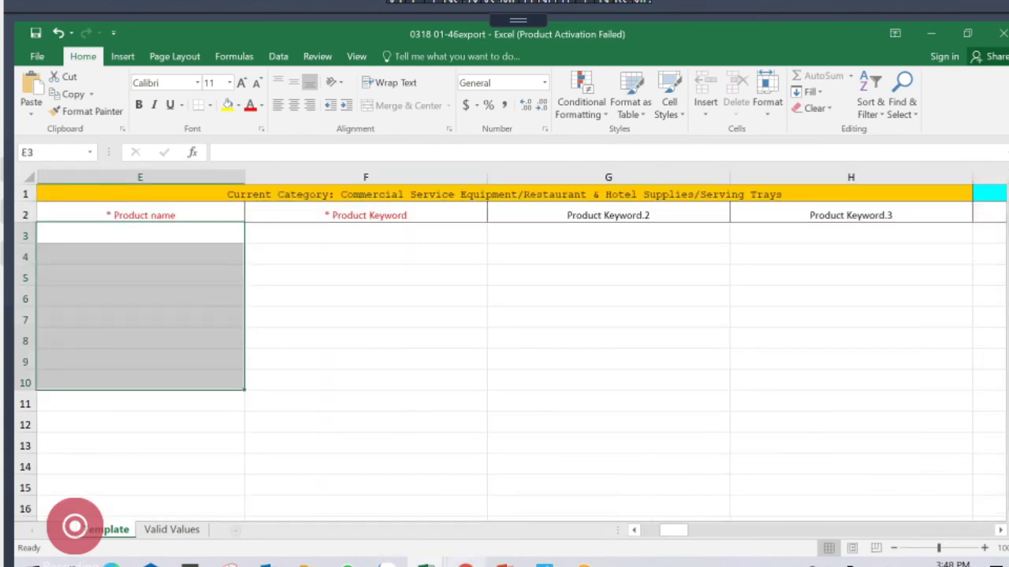
Switch to Chrome, close the Modify Product tab and review the Upload form section on the Bulk upload page
click(465, 564)
click(426, 36)
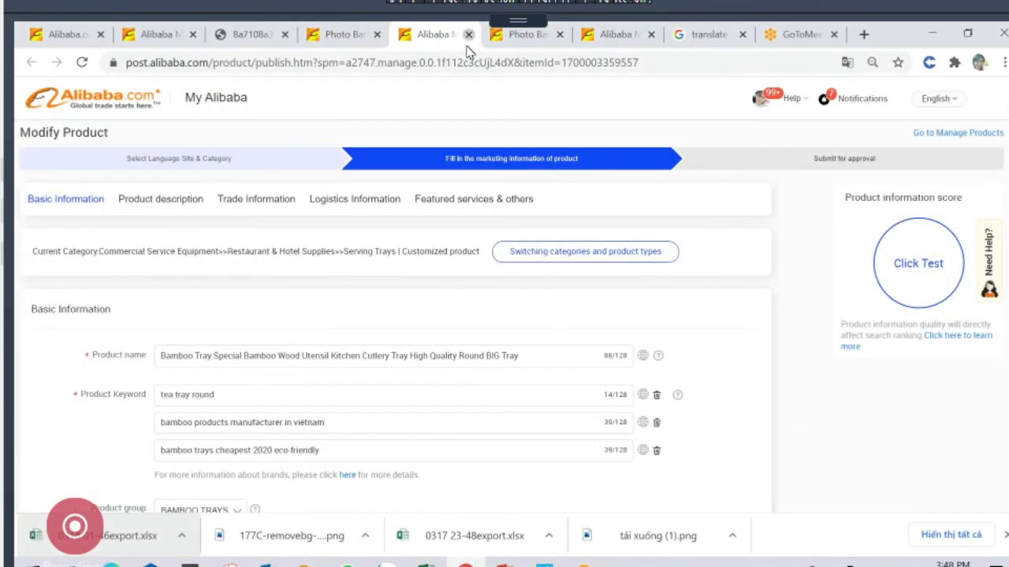
click(469, 35)
click(581, 37)
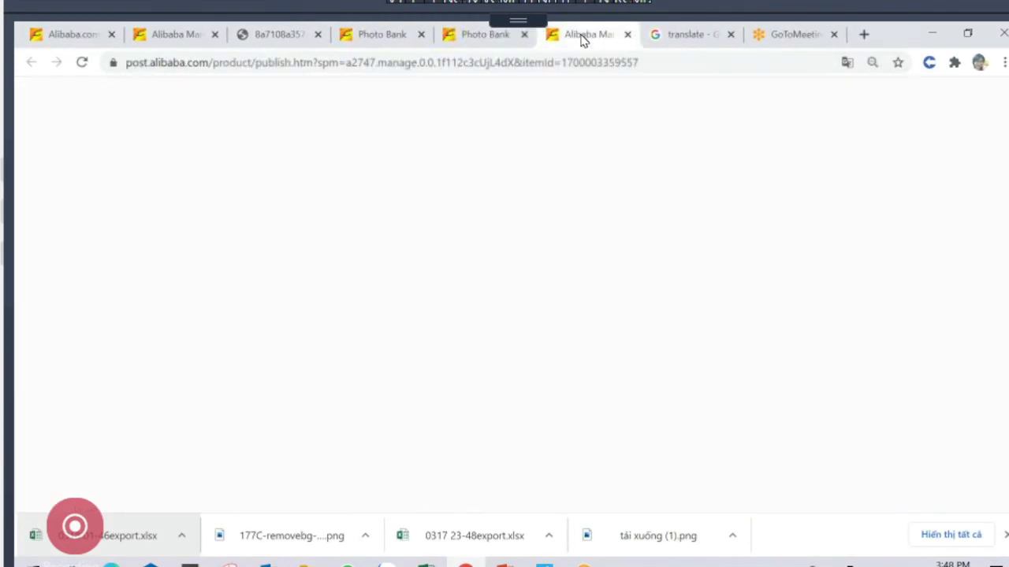
click(279, 35)
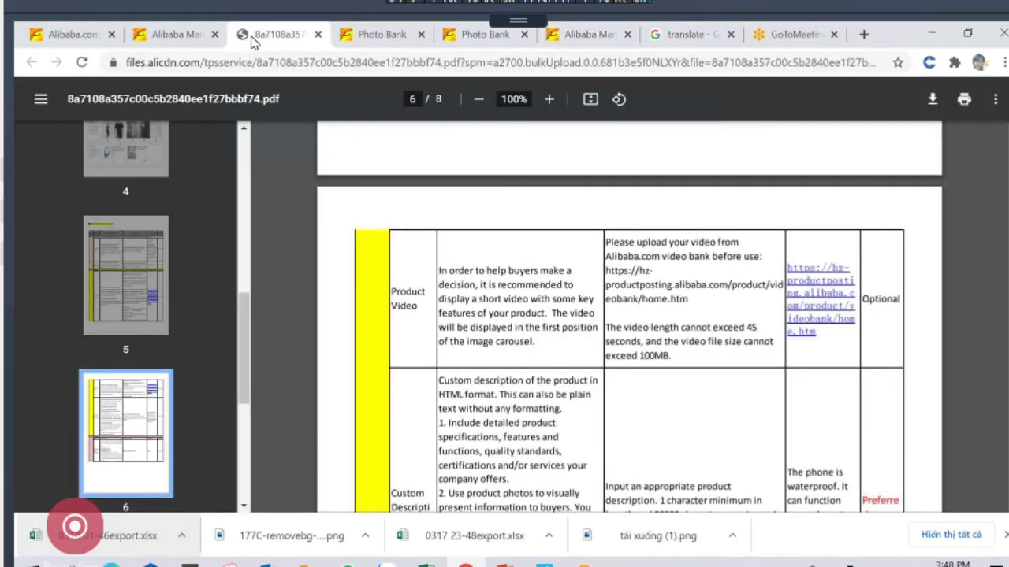
click(197, 39)
scroll(437, 384, down, 2)
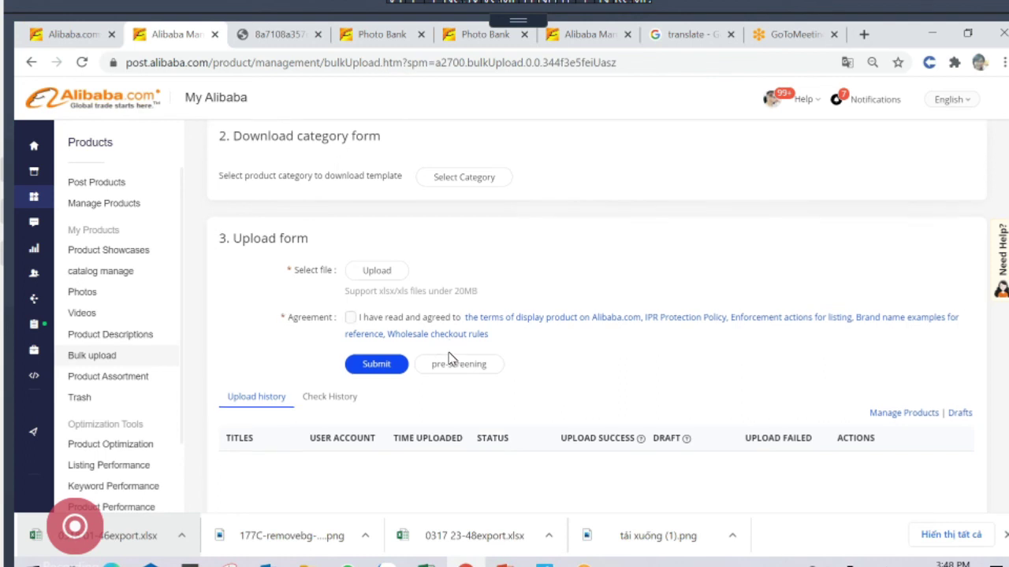
scroll(454, 361, up, 1)
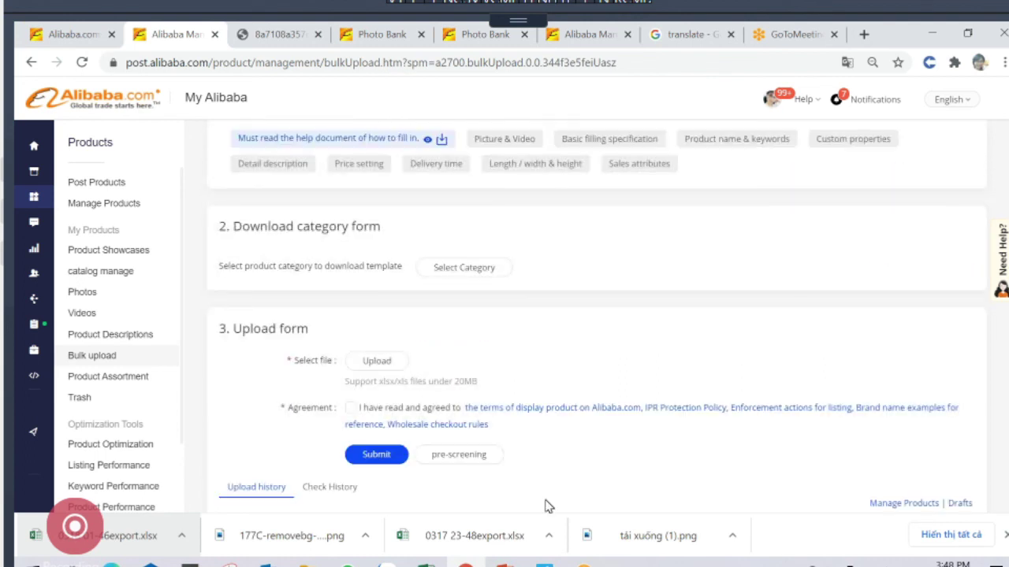
Switch to the 031821 Posting product presentation and review the numbered bulk upload notes on slide 25
mouse_move(507, 556)
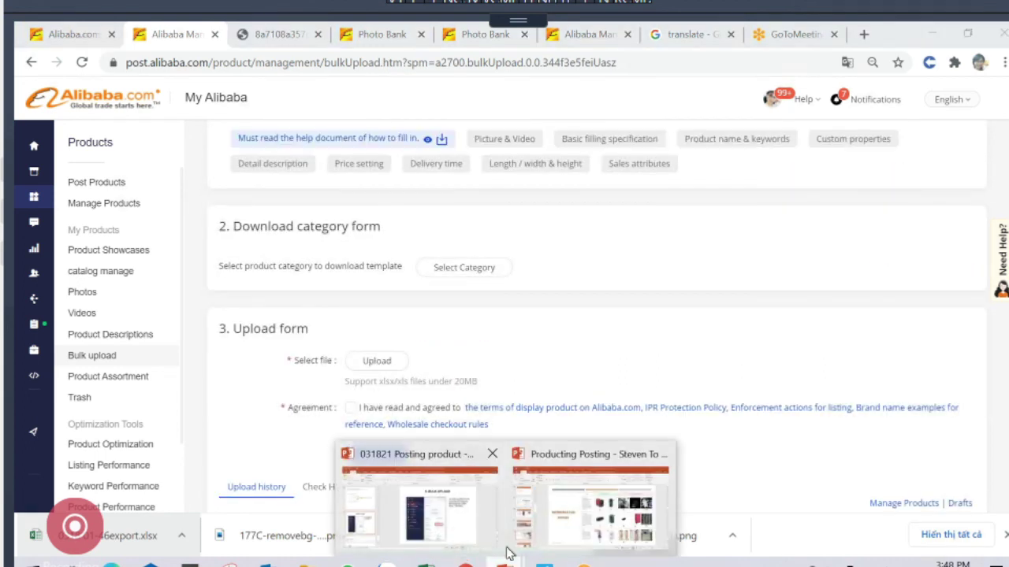
click(461, 534)
click(137, 487)
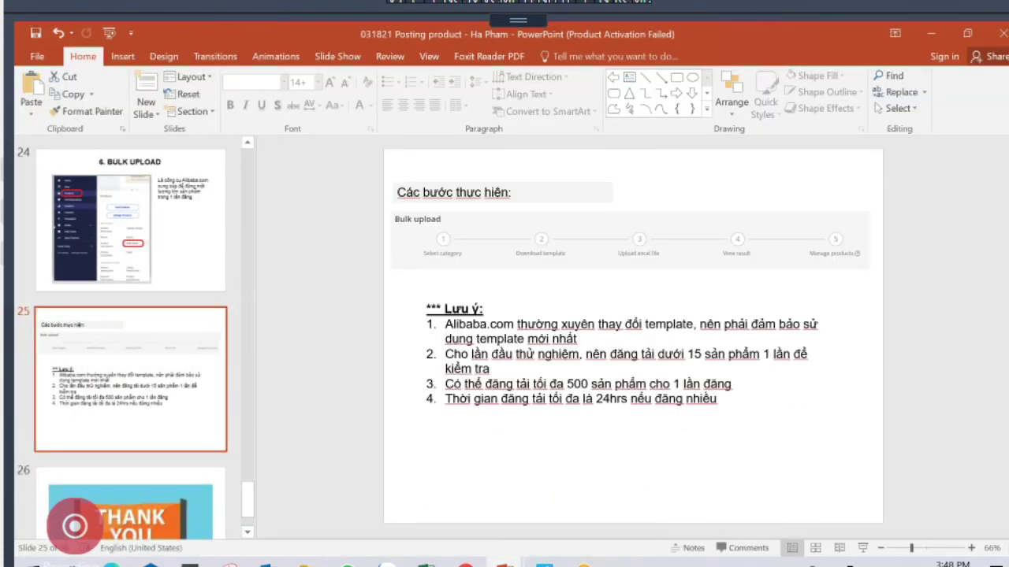
click(598, 331)
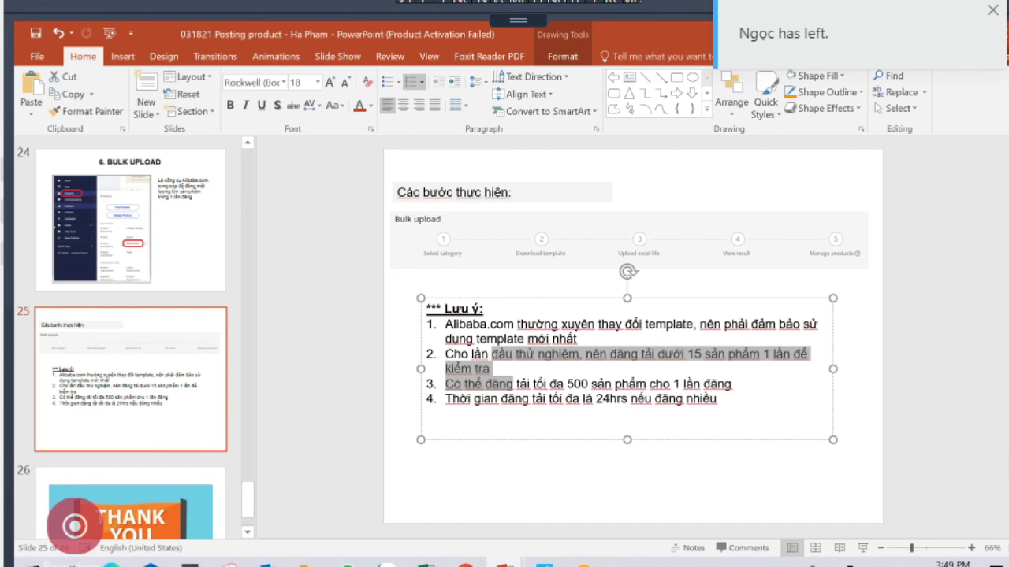
click(490, 369)
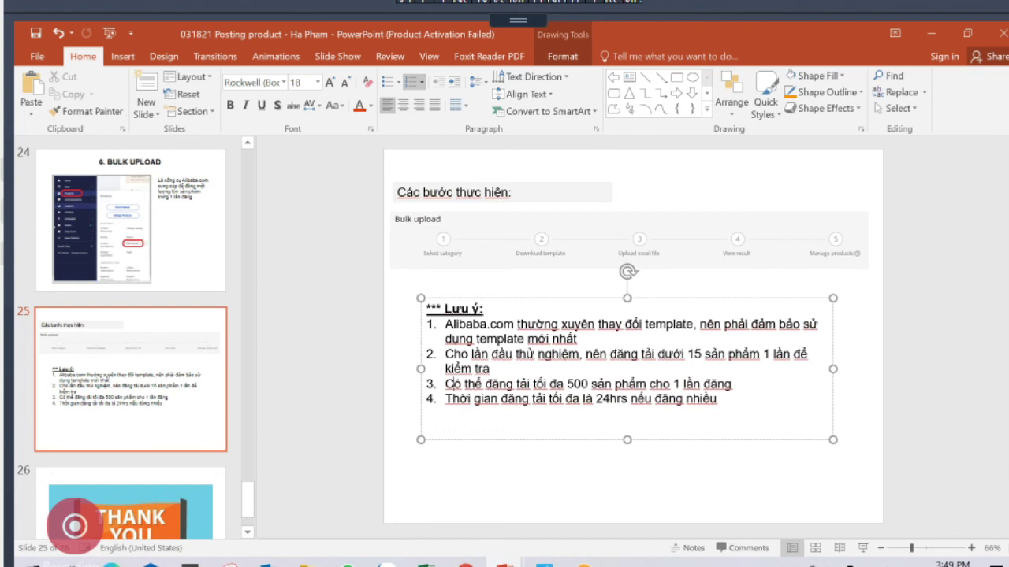
drag(445, 383, 648, 383)
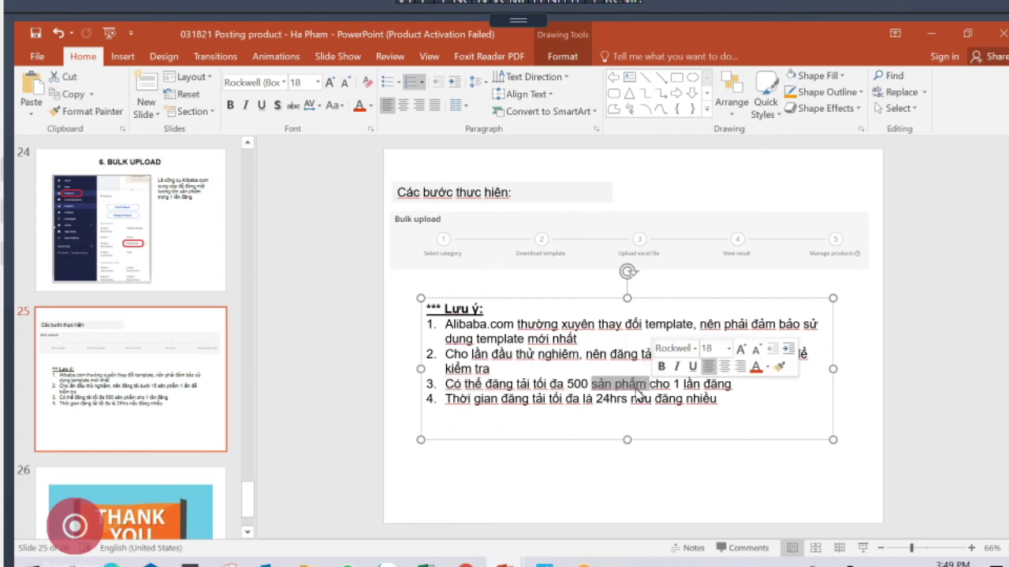
Switch to the 0318 01-46export workbook and highlight the template's product rows from row 3 down
mouse_move(426, 561)
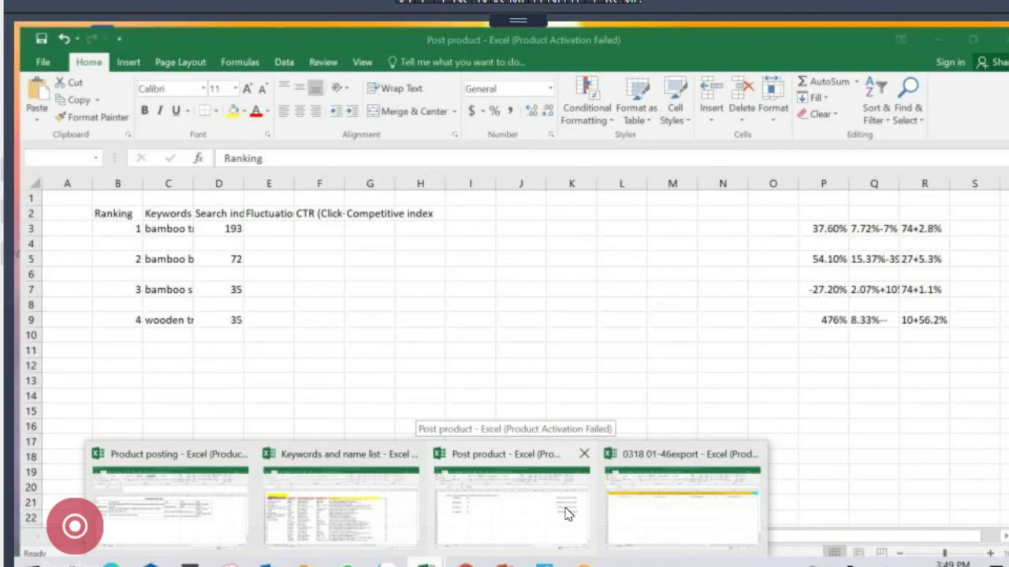
click(646, 504)
drag(26, 236, 23, 433)
Return to the 031821 Posting product presentation and try to add a fifth item to the notes list on slide 25
click(503, 563)
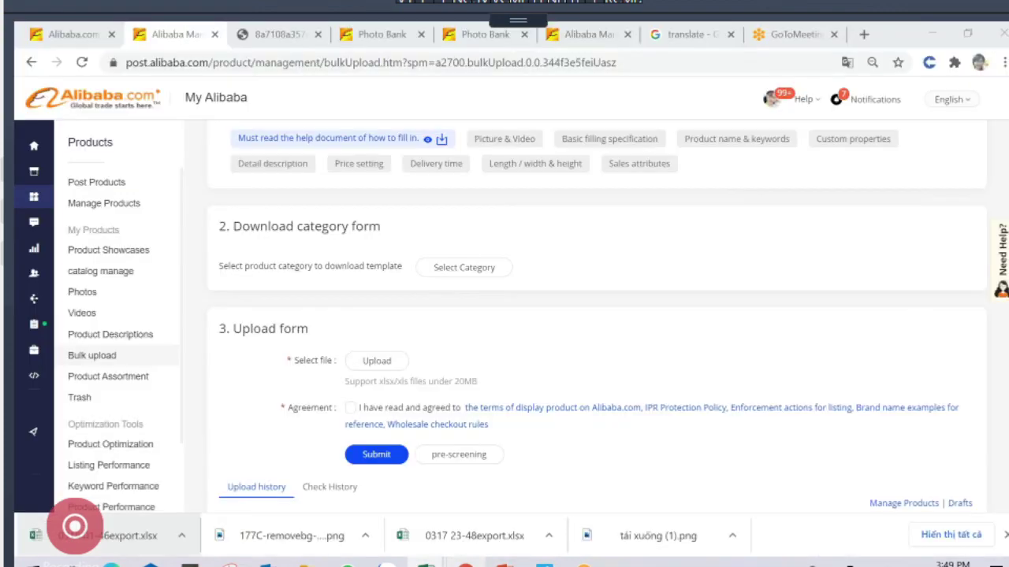
mouse_move(504, 563)
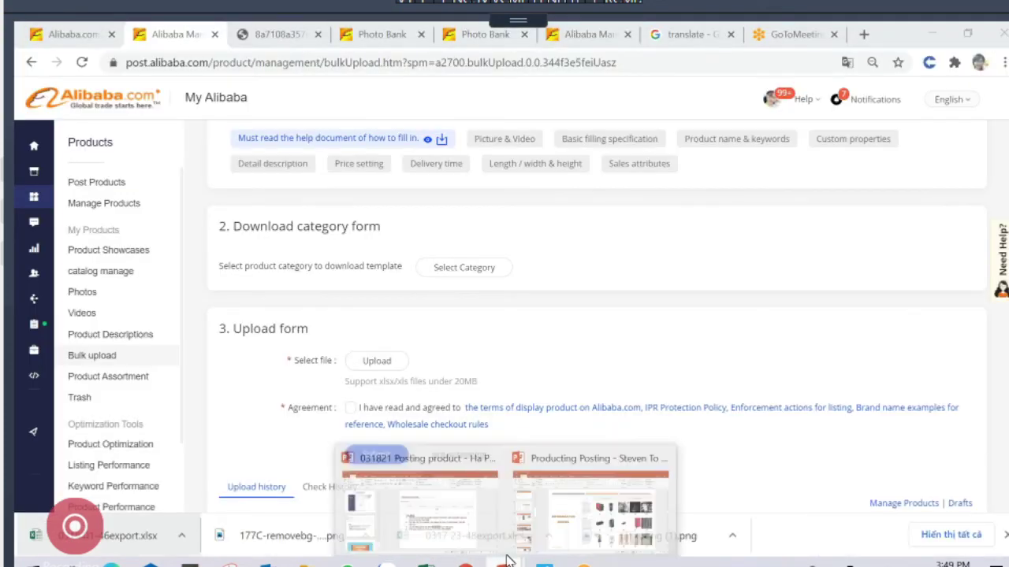
click(465, 523)
click(717, 398)
key(Return)
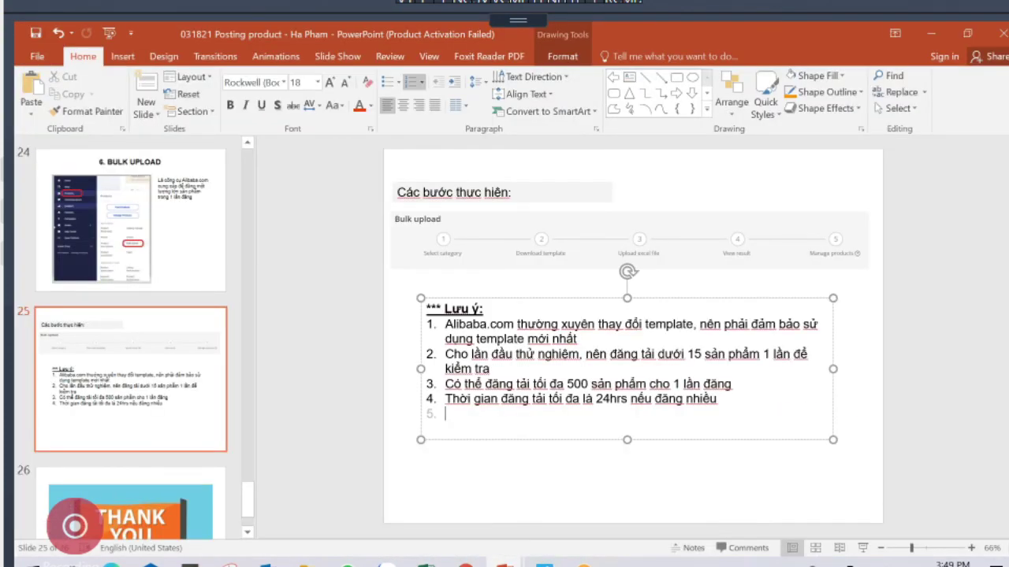
key(ctrl+z)
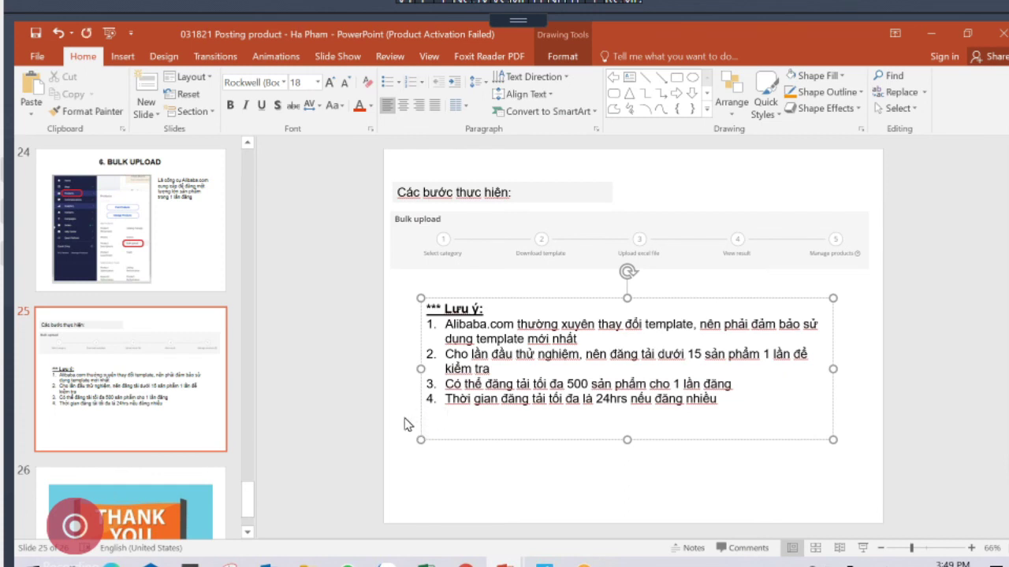
click(406, 424)
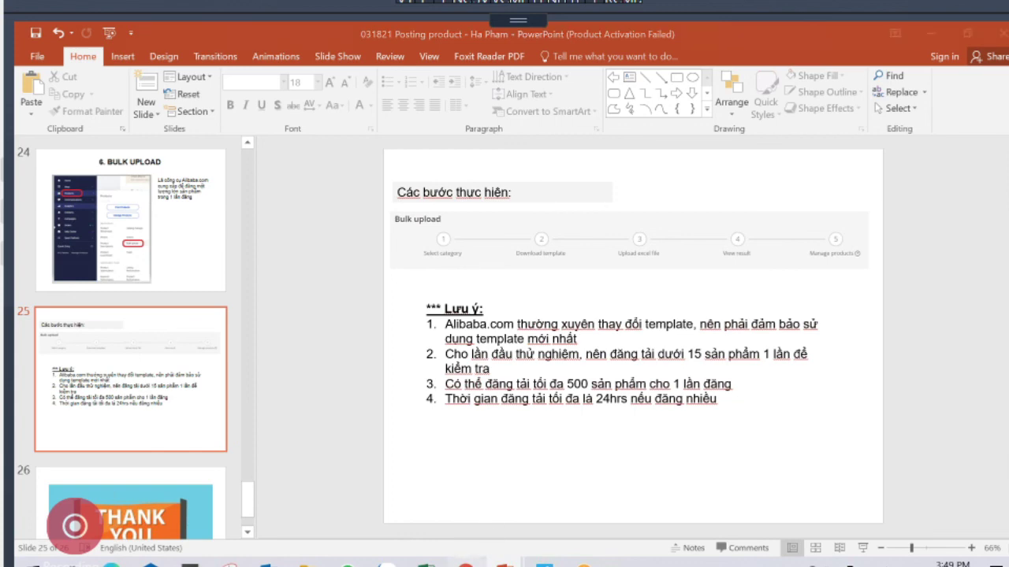
Switch to Chrome and review the Bulk upload page's announcement, core rules, category form and upload form sections
click(466, 561)
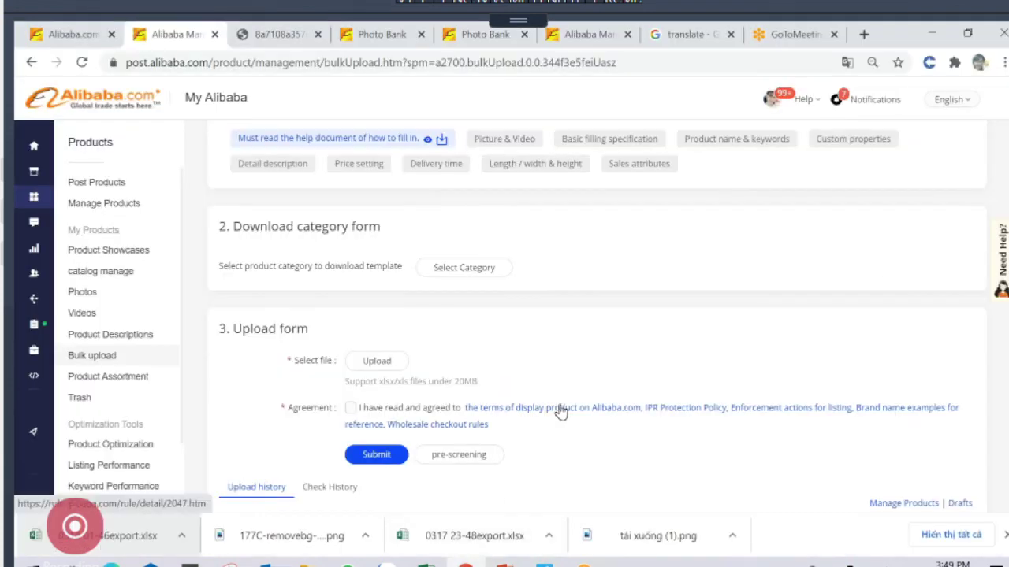
scroll(559, 412, down, 2)
scroll(559, 412, up, 2)
scroll(562, 409, up, 3)
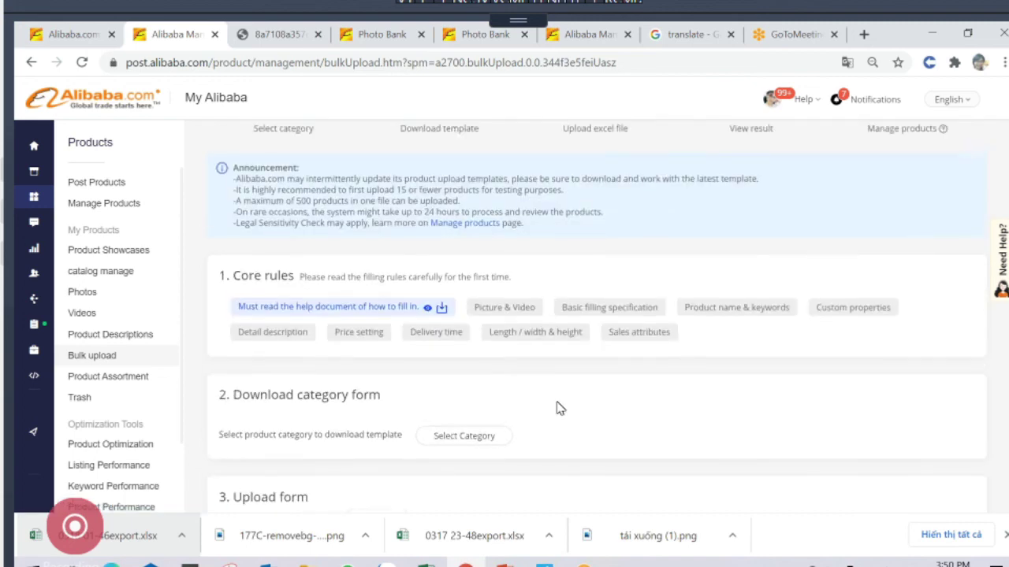
scroll(558, 408, down, 2)
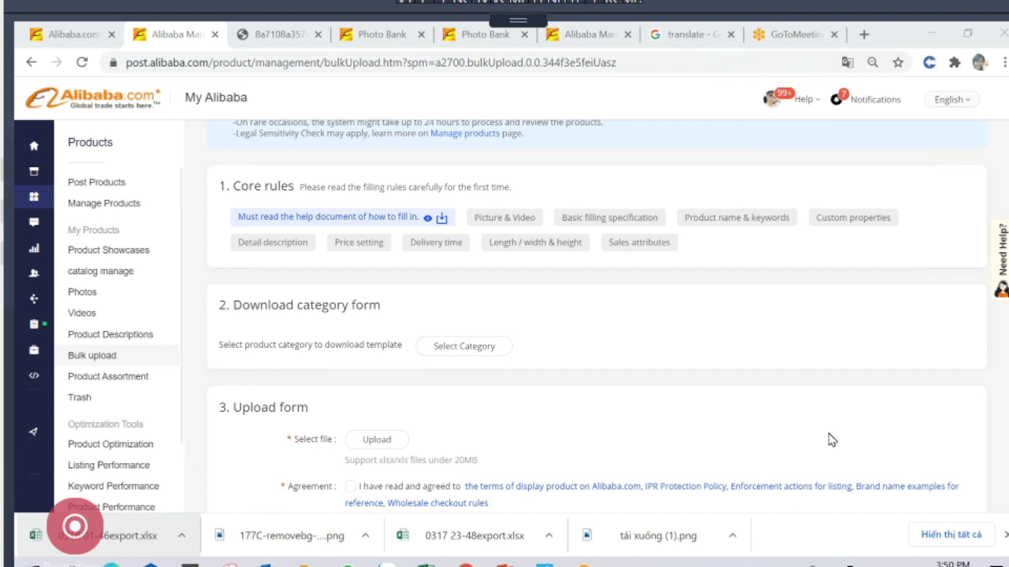
Open Post Products from the Photo Bank page in a new browser tab and switch to it
mouse_move(498, 561)
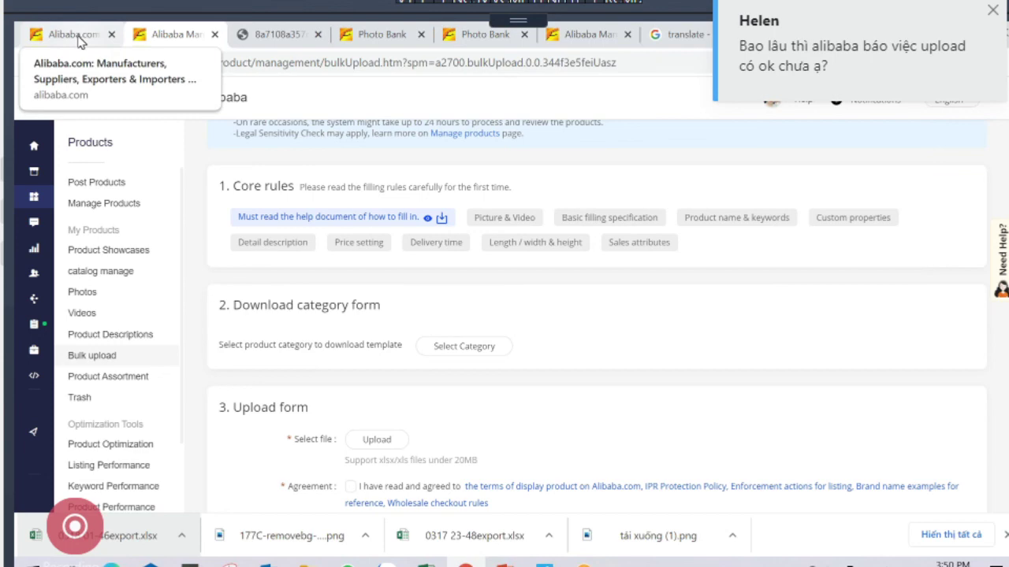
click(264, 39)
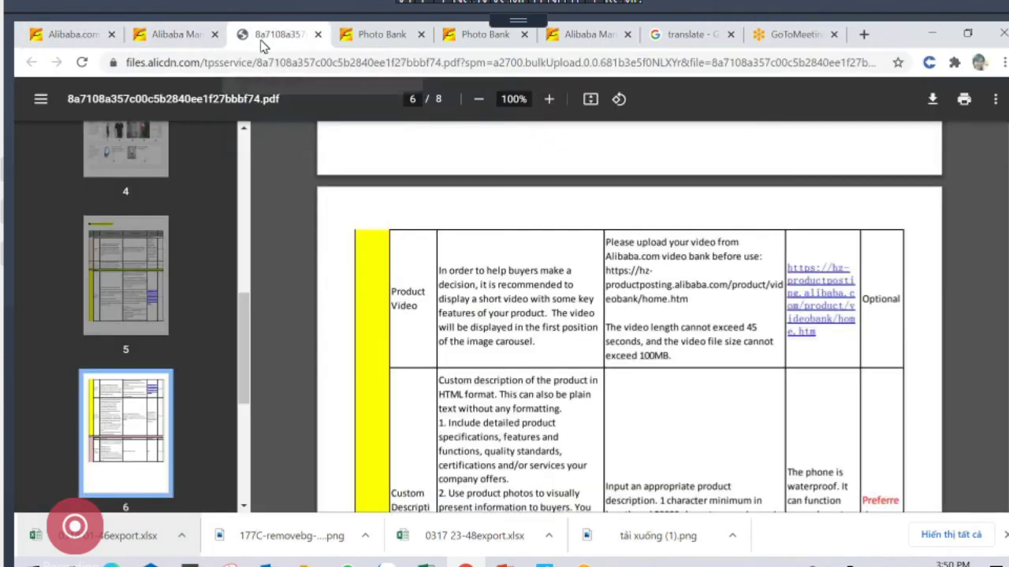
click(351, 36)
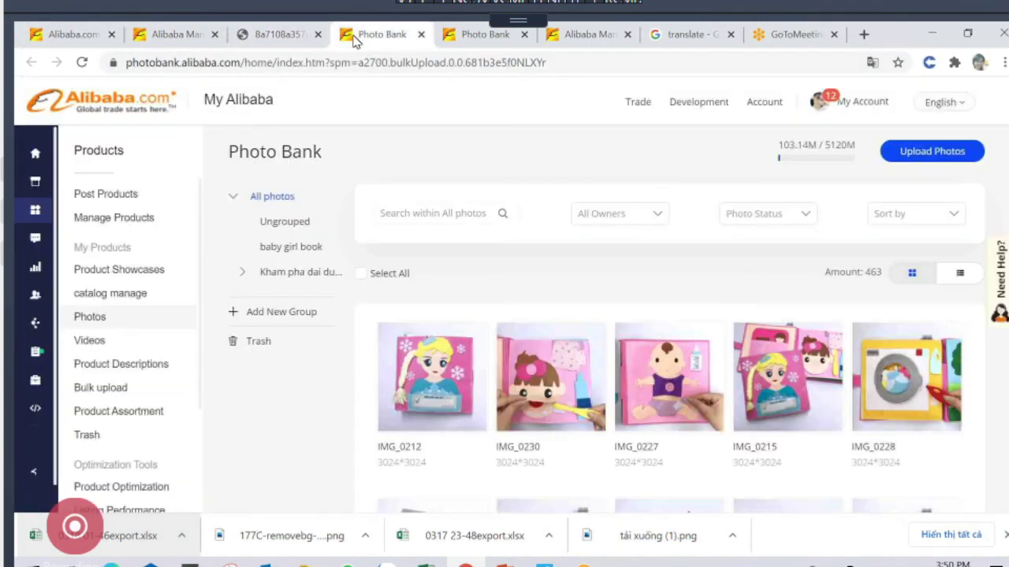
middle_click(93, 197)
click(430, 34)
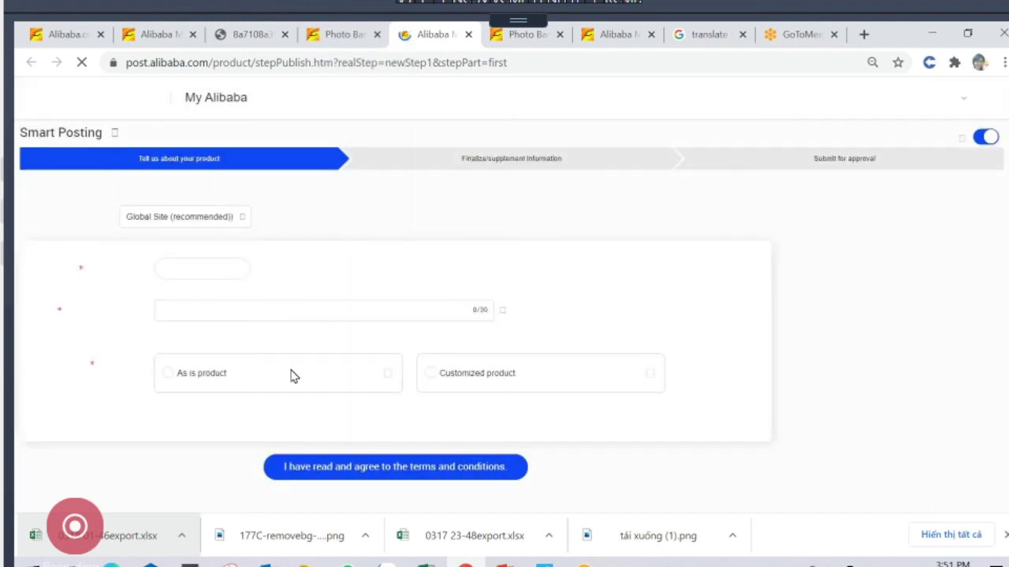
Open the Product Listing Policy from the Terms of Use below the Smart Posting form and switch to its tab
scroll(296, 377, down, 5)
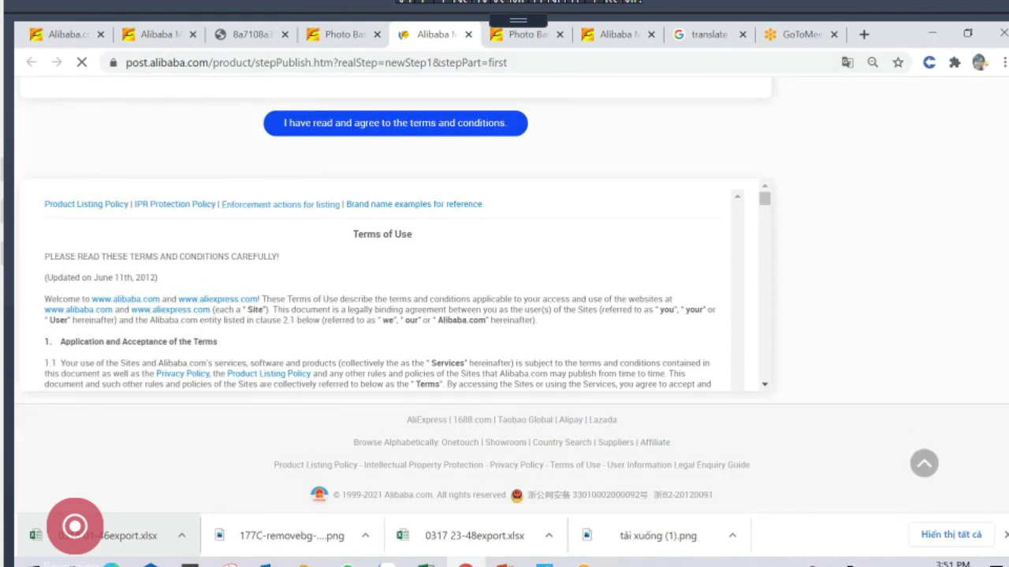
click(239, 375)
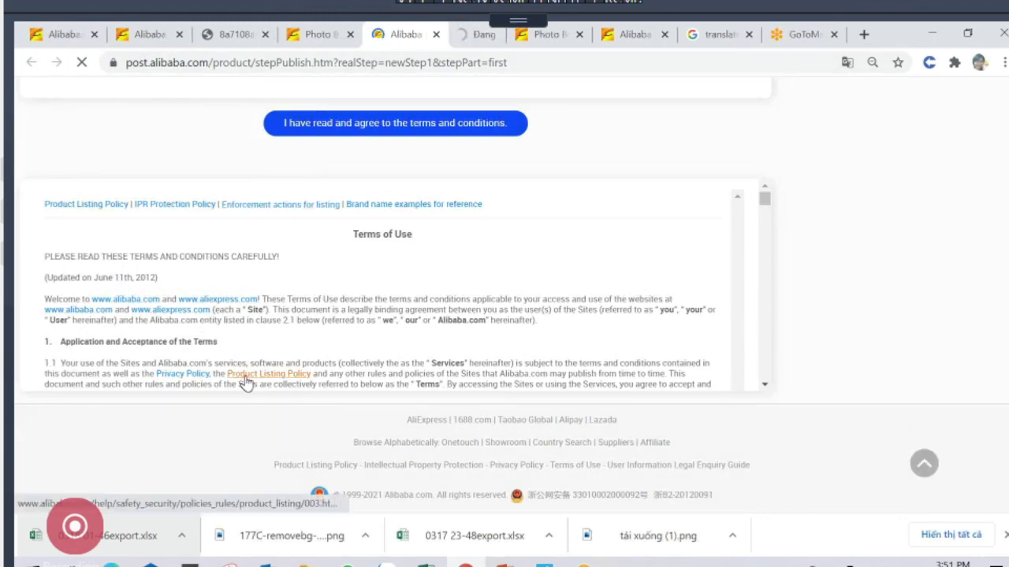
click(471, 38)
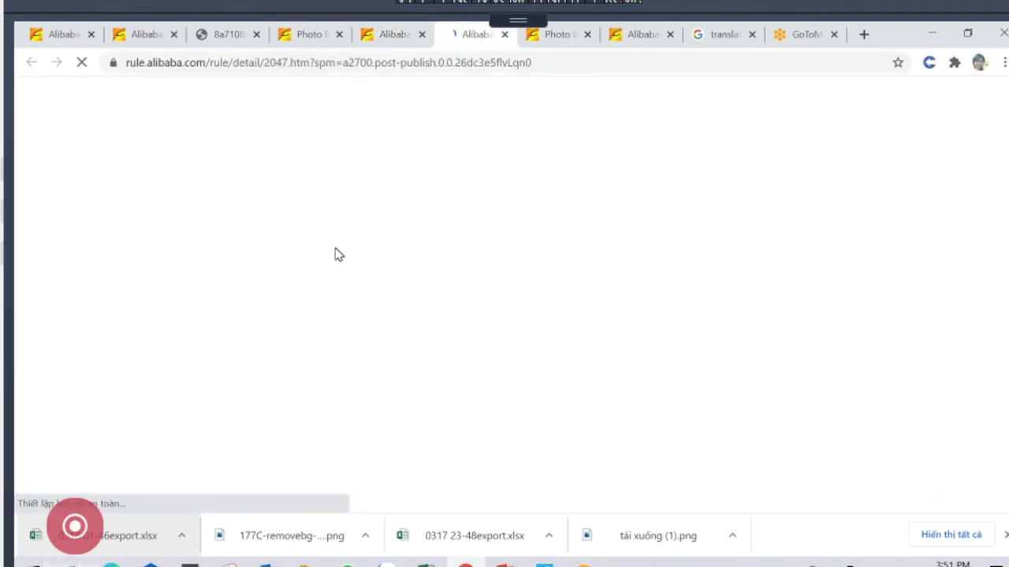
Examine the Product Listing Policy's index, General Prohibitions and the illicit drugs section of Part 2, highlighting the Part 2 headings
scroll(318, 262, down, 5)
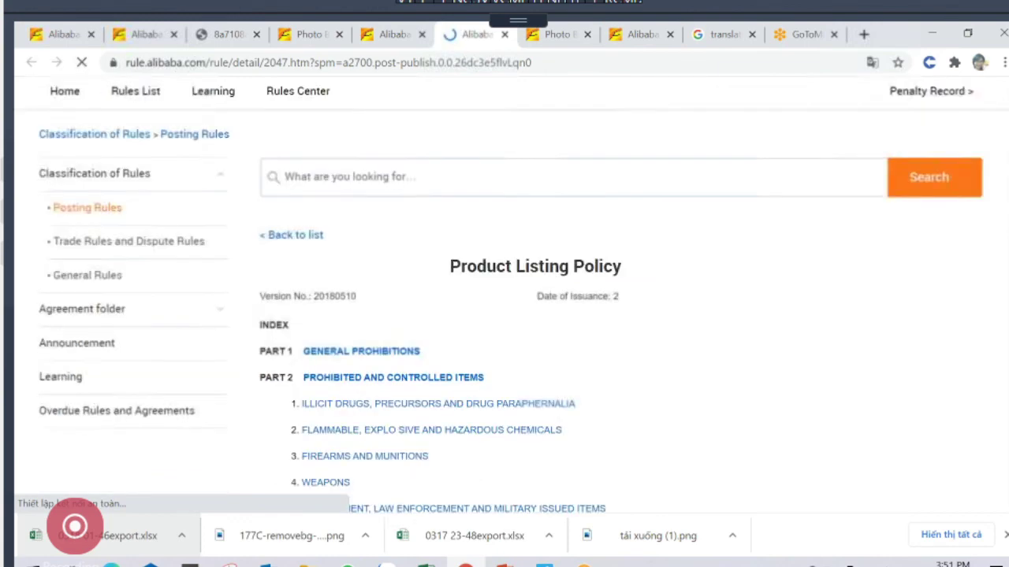
scroll(317, 262, down, 7)
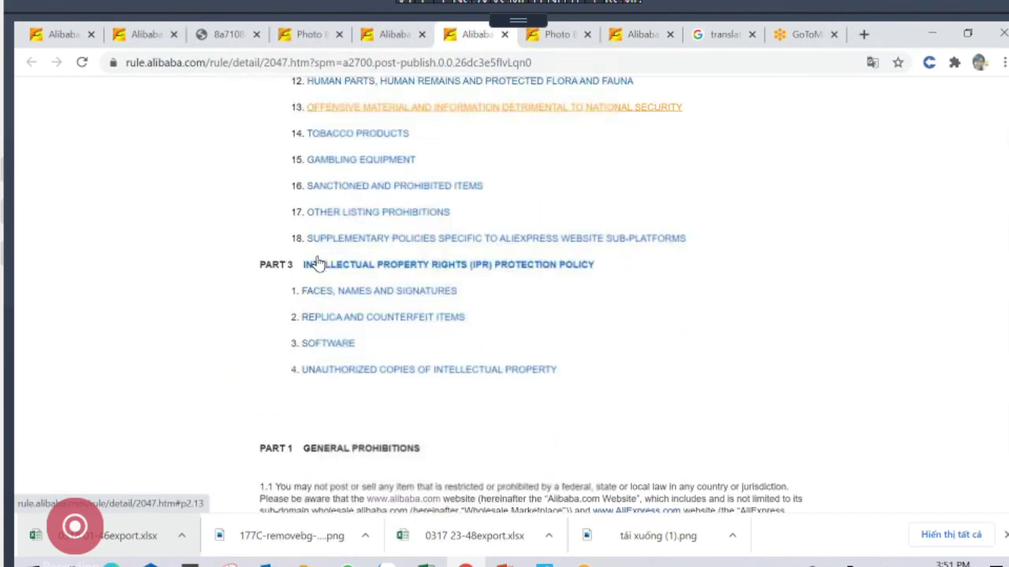
scroll(318, 262, down, 3)
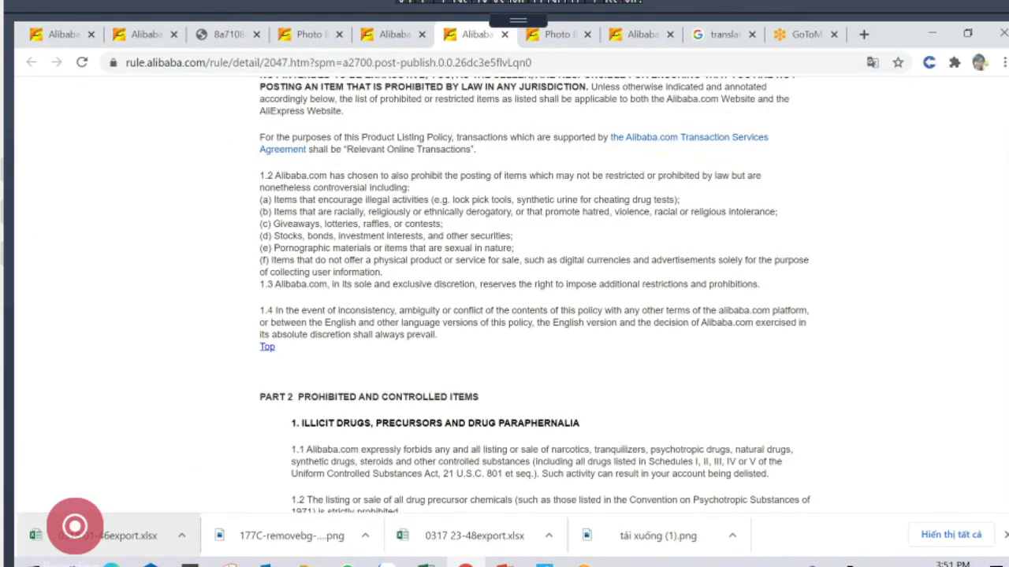
scroll(236, 165, down, 3)
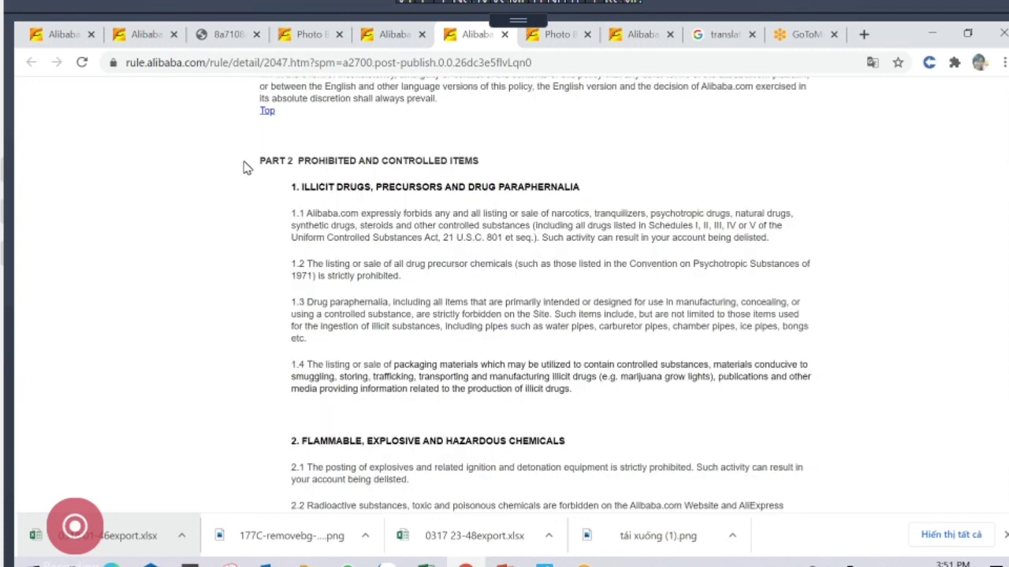
double_click(262, 160)
drag(261, 154, 487, 164)
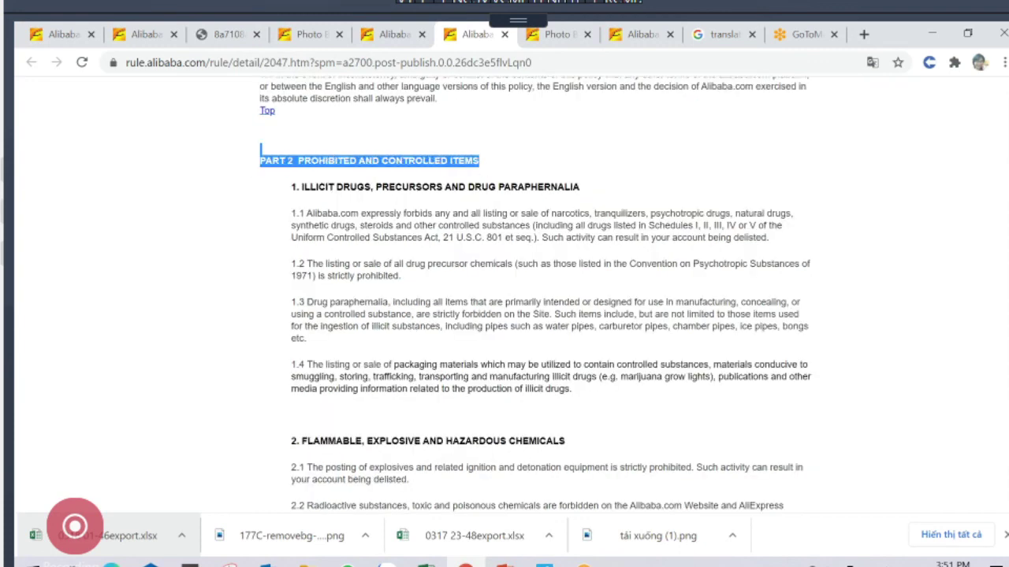
drag(344, 187, 444, 189)
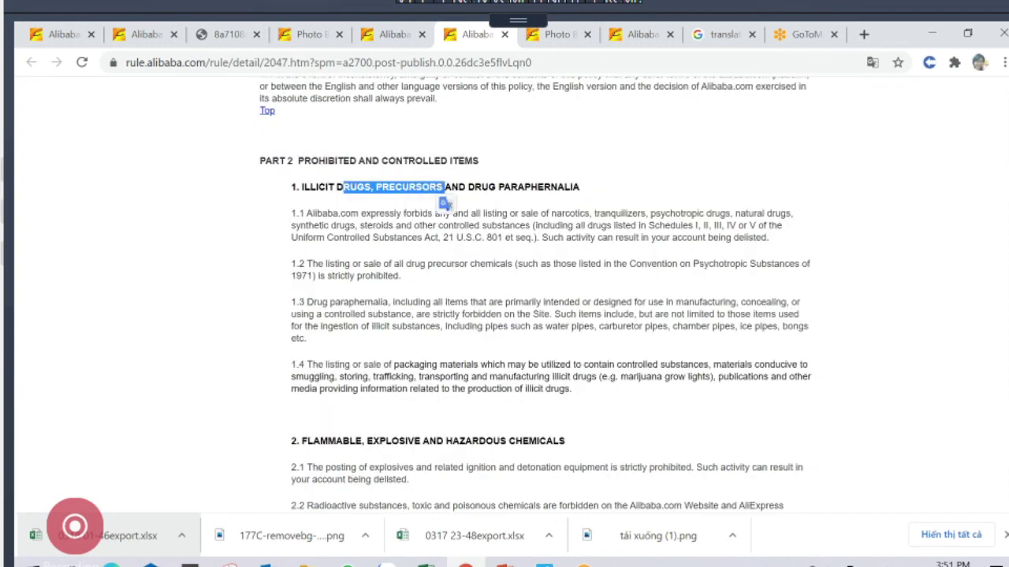
Review the policy sections on hazardous chemicals, firearms and weapons, highlighting their headings, and return to the start of the page
scroll(444, 204, down, 3)
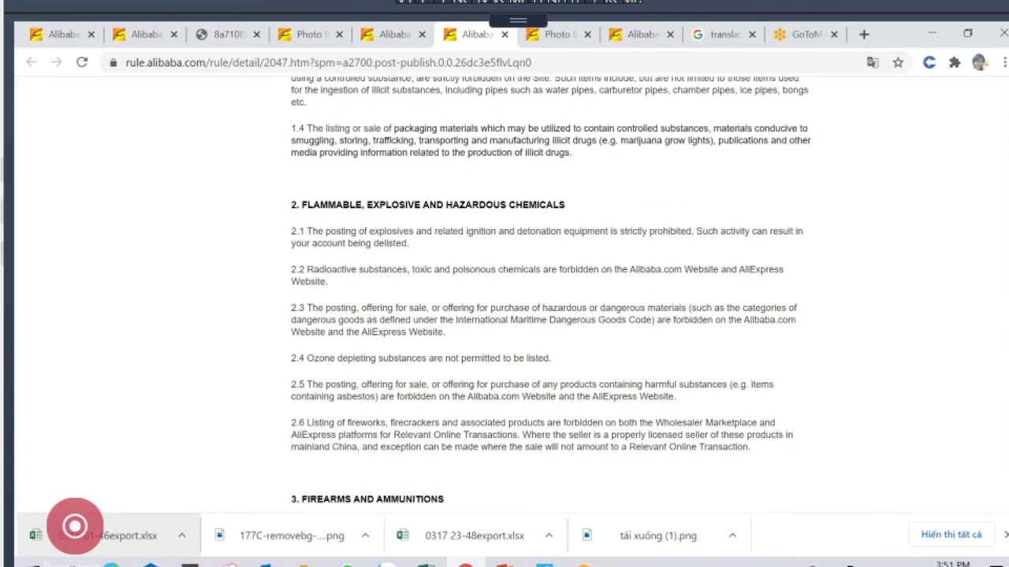
drag(335, 205, 386, 207)
scroll(385, 222, down, 5)
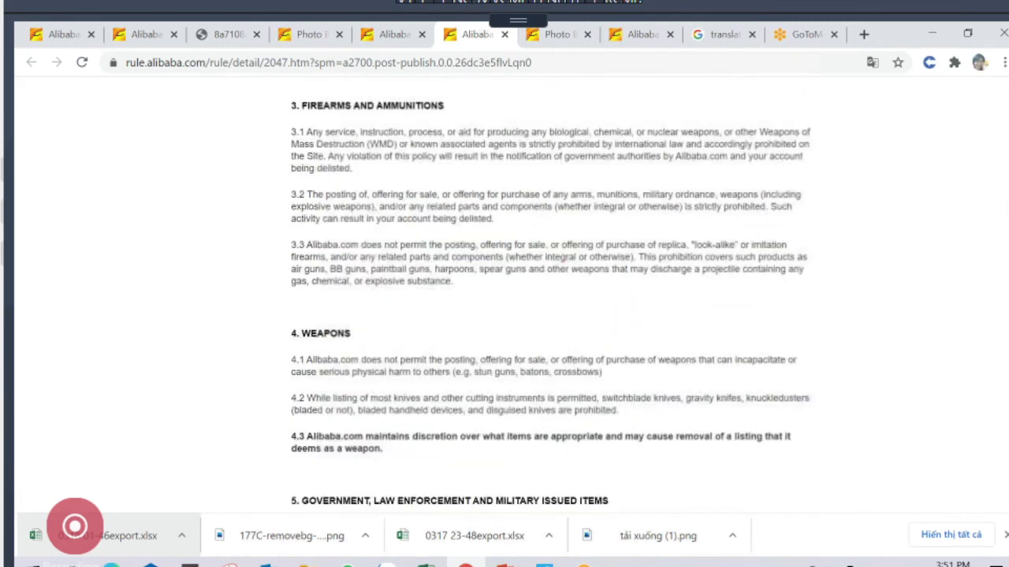
drag(311, 333, 351, 334)
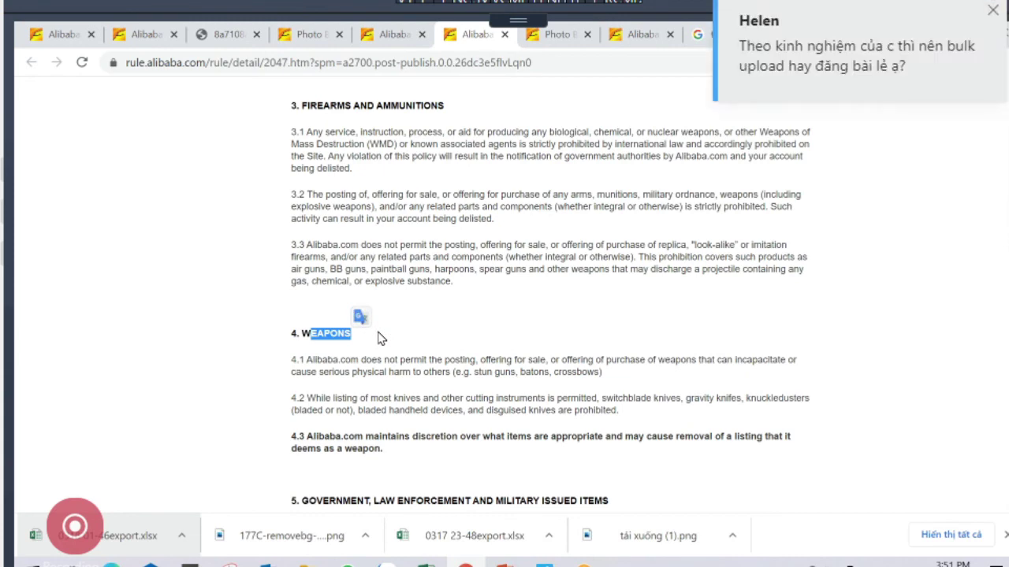
click(432, 339)
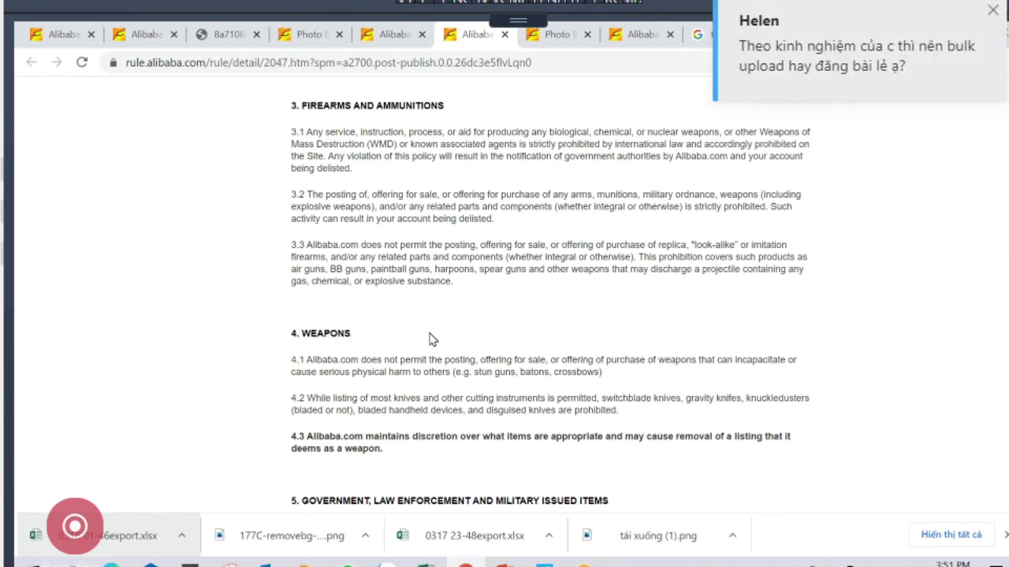
scroll(432, 338, up, 15)
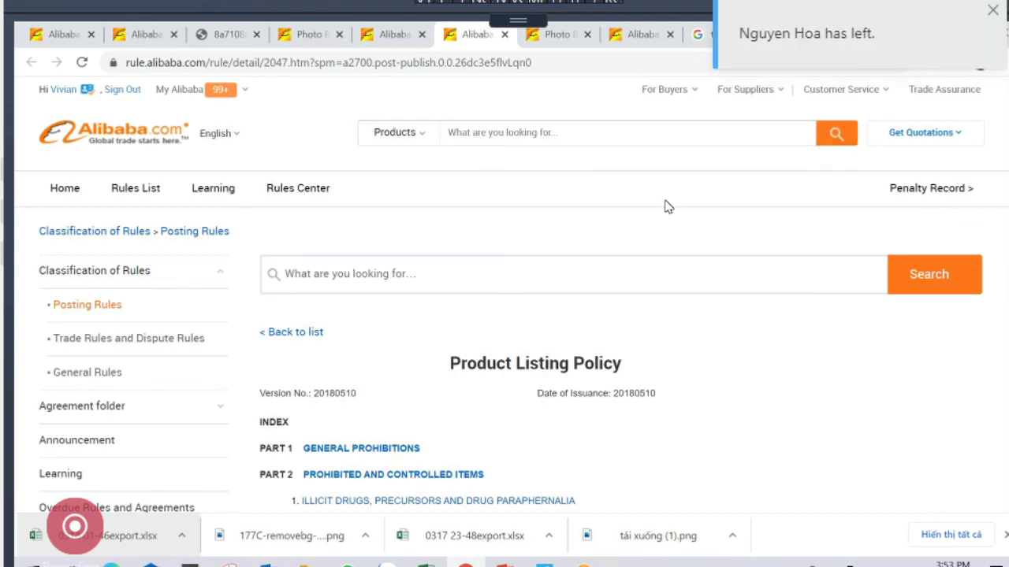
Switch to the 031821 Posting product presentation and show slide 26, the closing Thank You slide
mouse_move(504, 564)
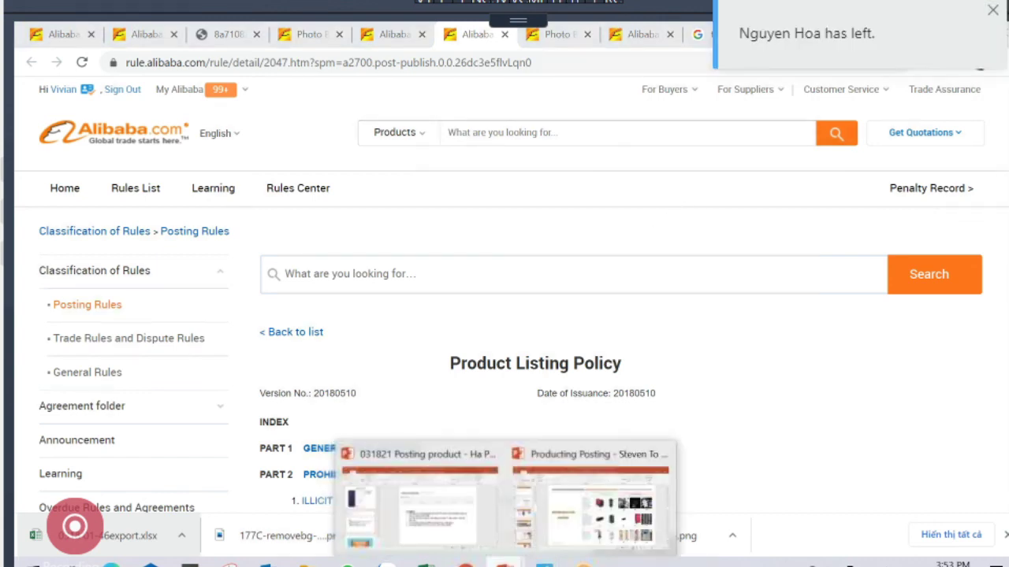
click(450, 537)
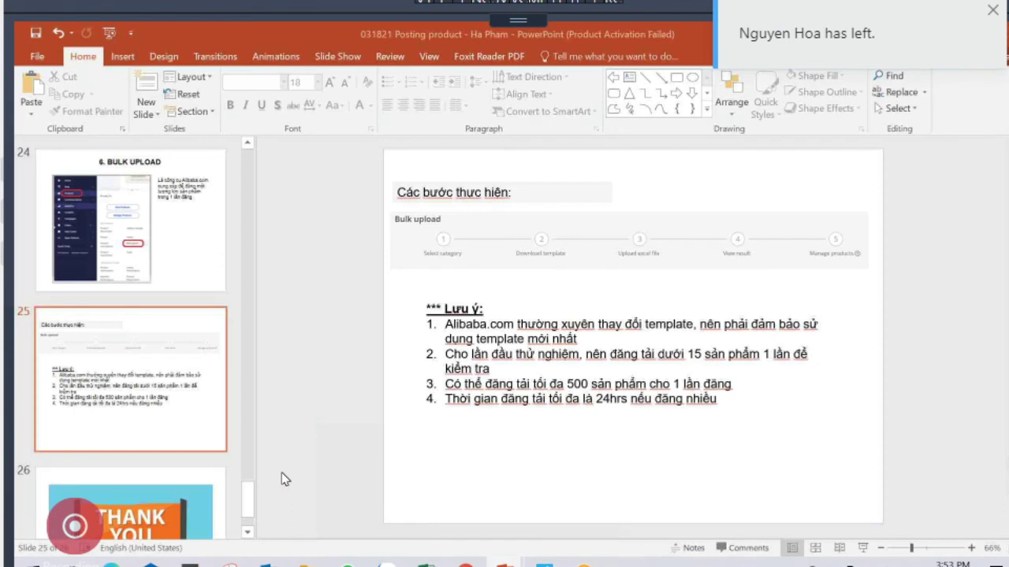
scroll(181, 426, down, 2)
click(180, 426)
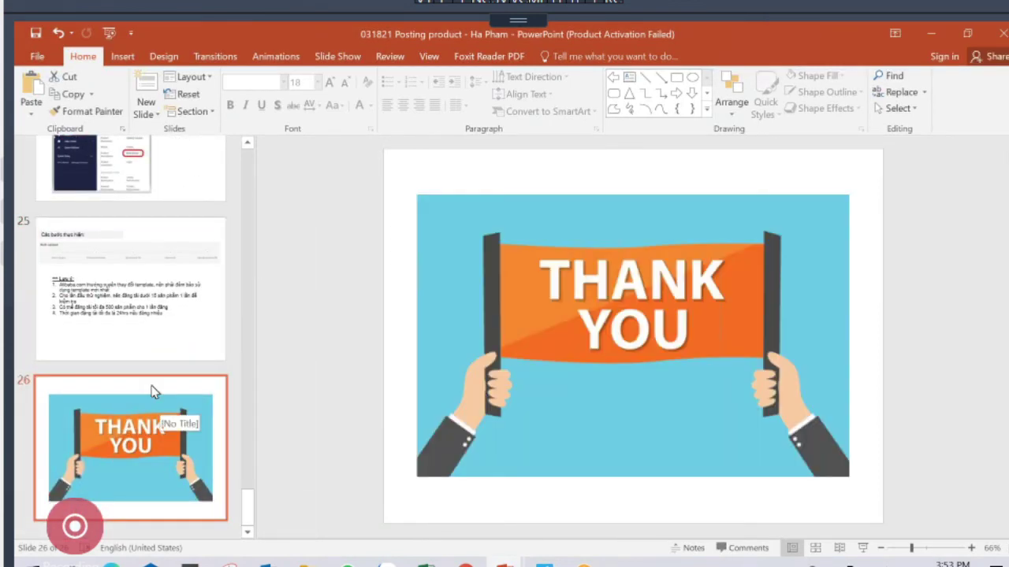